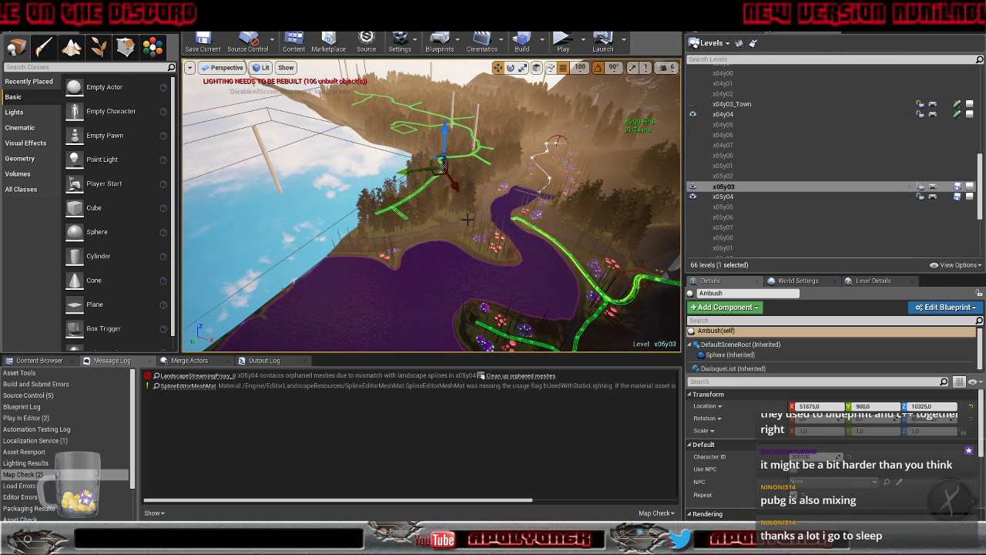
Examine the purple lake, the forest and the green landscape splines around the Ambush actor in the x05y03 level
key(w)
right_drag(402, 231, 513, 199)
key(w)
key(w)
key(w)
key(s)
key(w)
key(s)
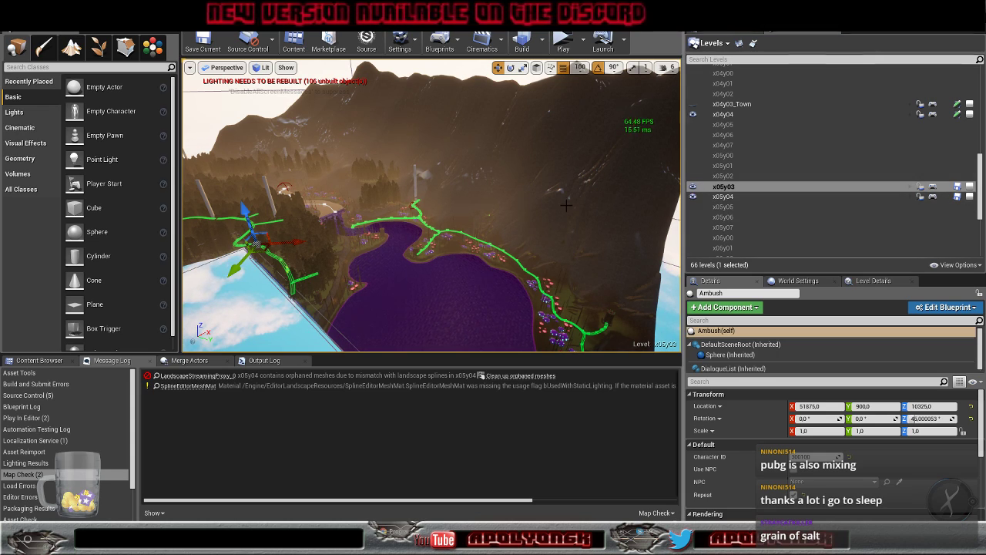
right_drag(568, 202, 439, 206)
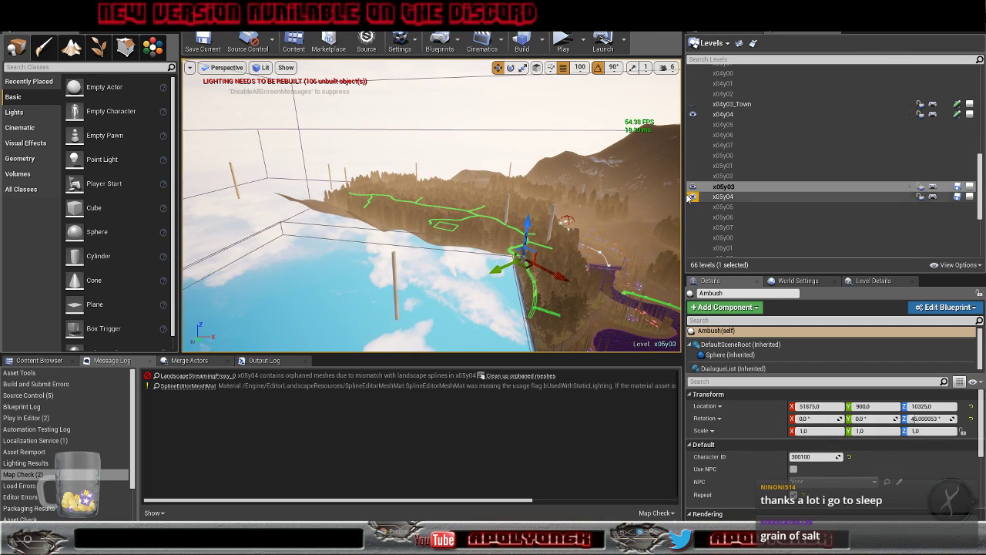
Make x04y04 the current level and hide the x05y03 and x05y04 levels
double_click(722, 114)
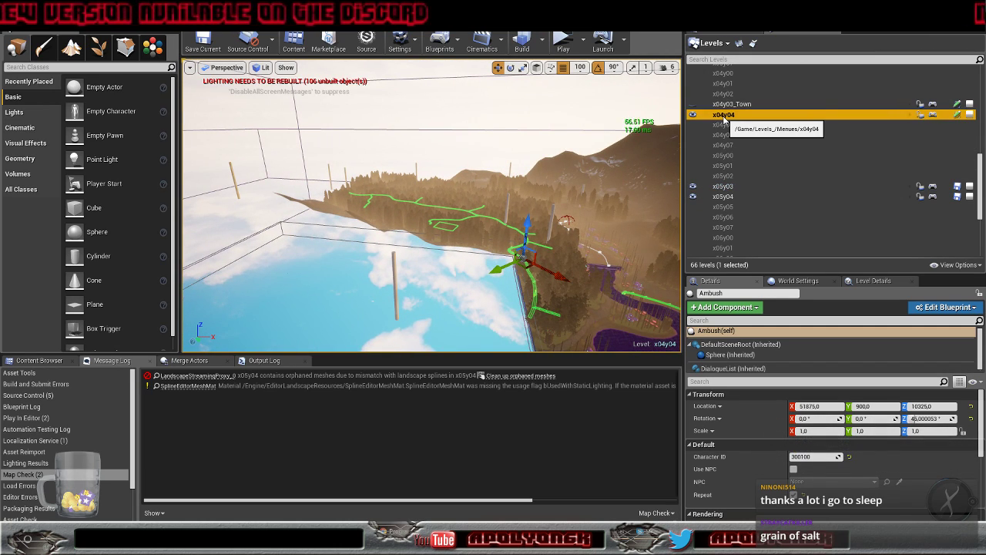
click(693, 186)
click(693, 197)
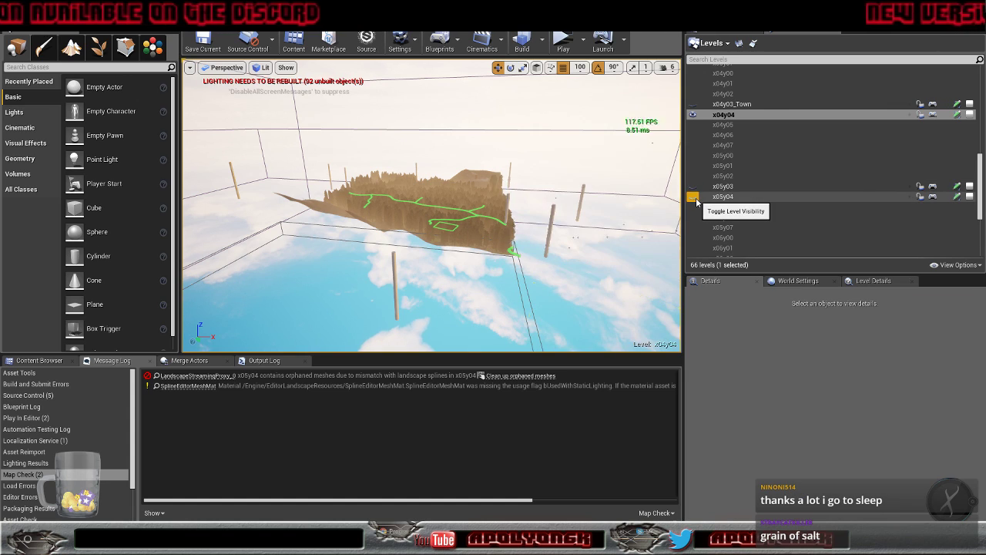
At the dark tower, select Wall_Outside339 and all actors of the selected classes with the matching static mesh
right_drag(572, 248, 542, 200)
key(w)
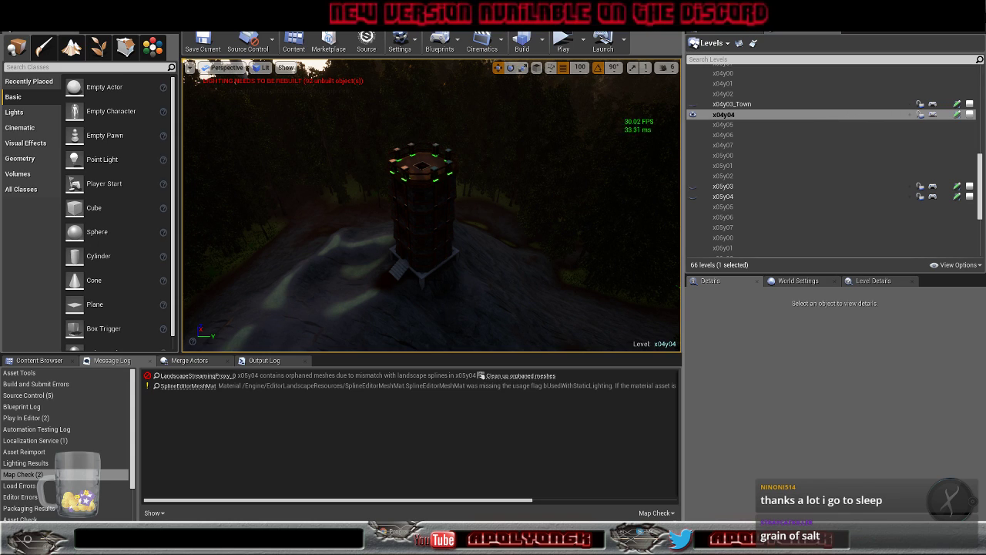
click(707, 29)
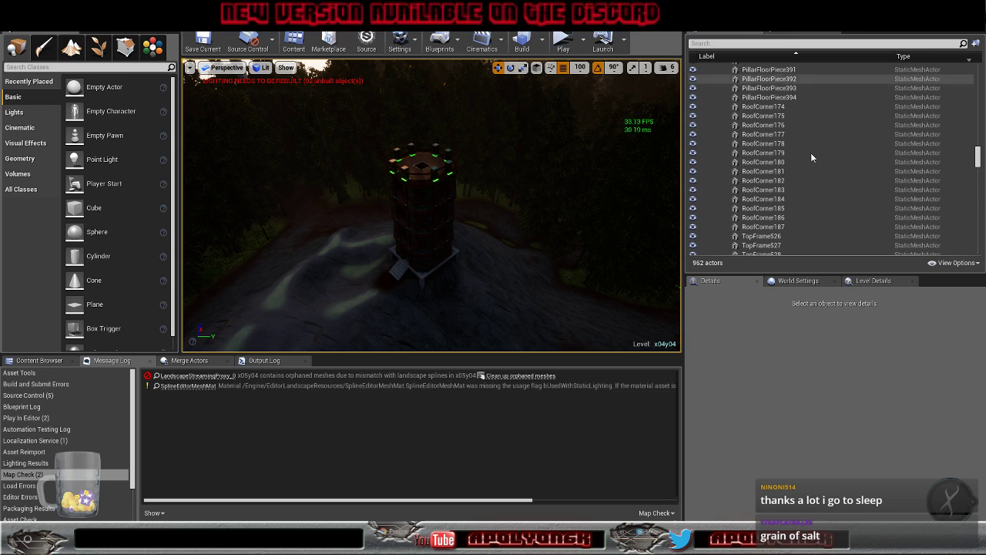
scroll(770, 223, down, 2)
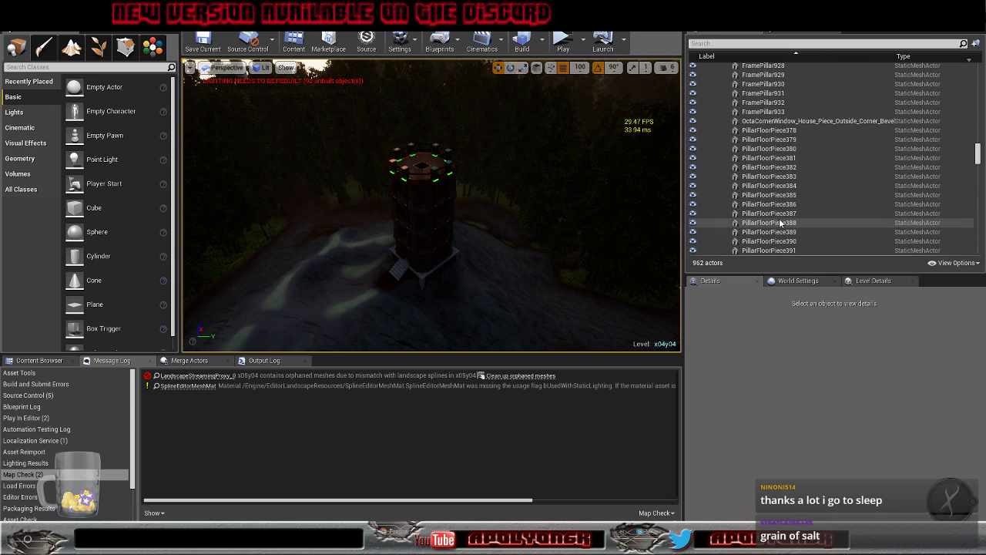
scroll(779, 223, down, 8)
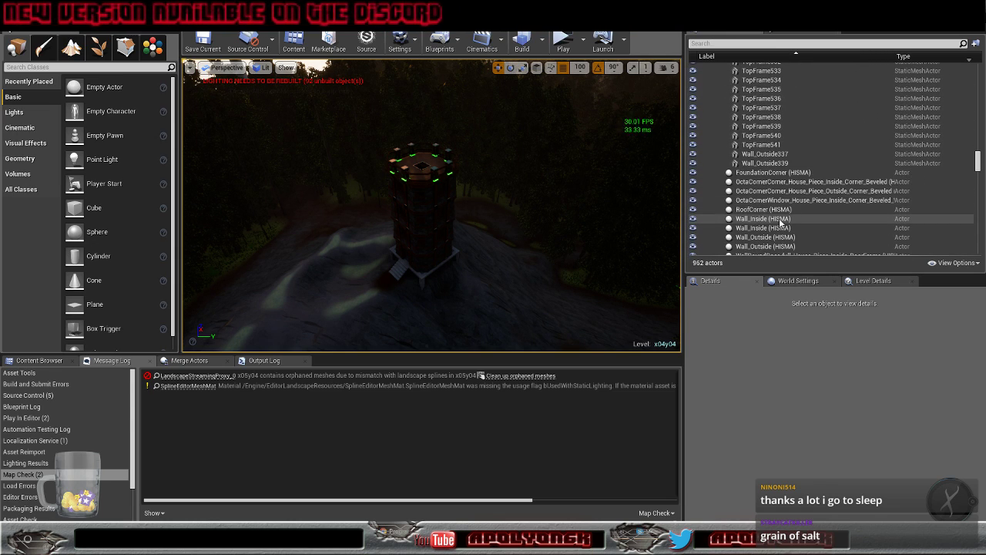
click(765, 163)
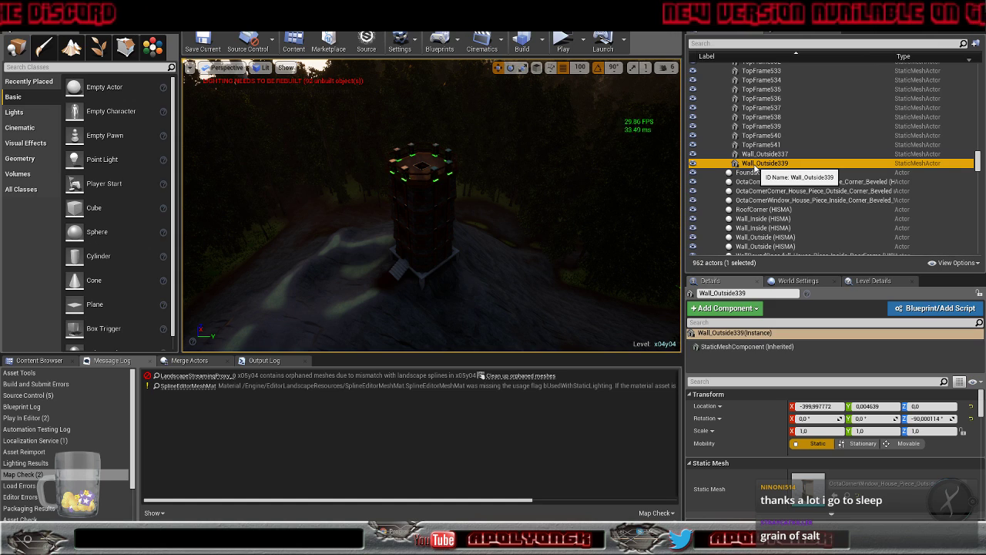
right_click(755, 166)
mouse_move(780, 433)
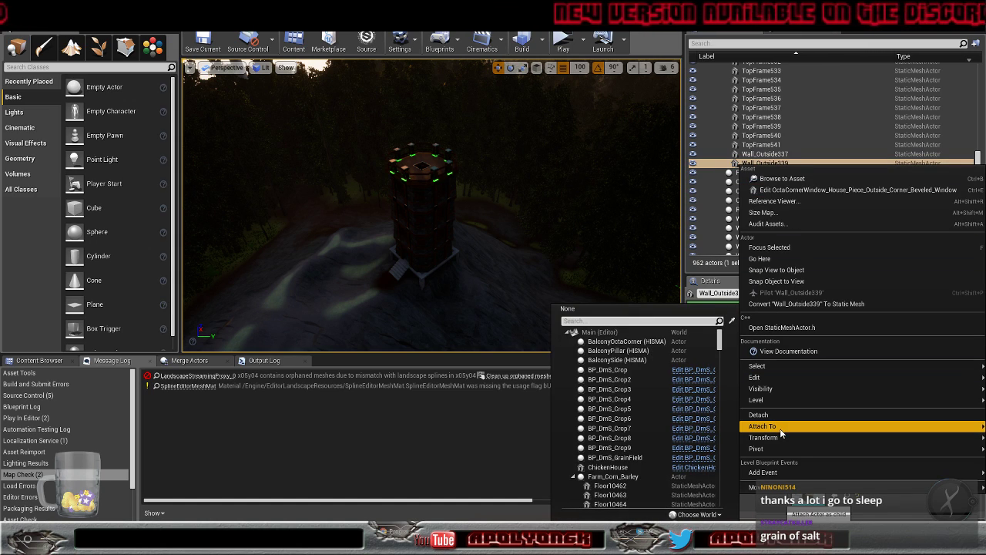
mouse_move(758, 365)
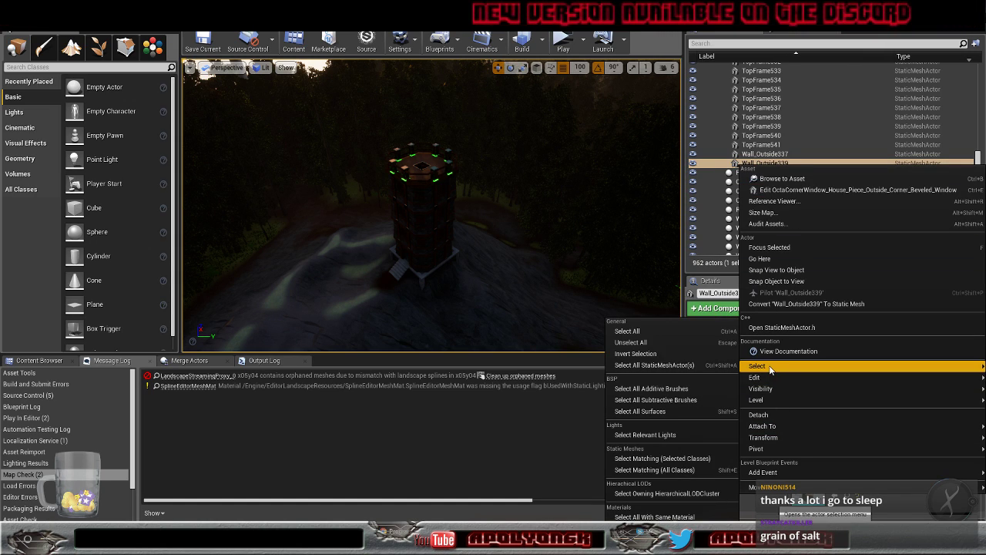
click(685, 460)
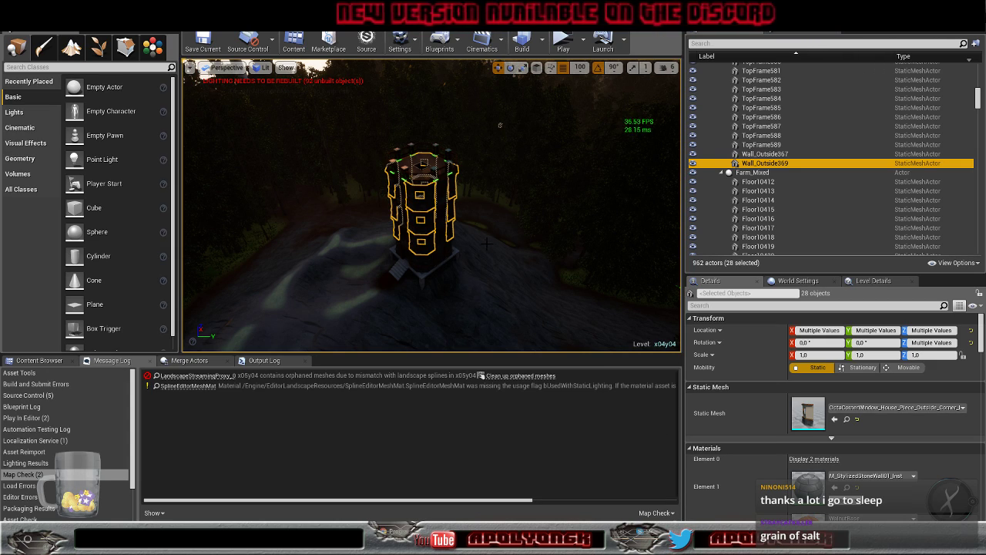
Convert the selected outside corner window pieces to instances, keeping From Static Mesh naming and new actors by material
click(152, 47)
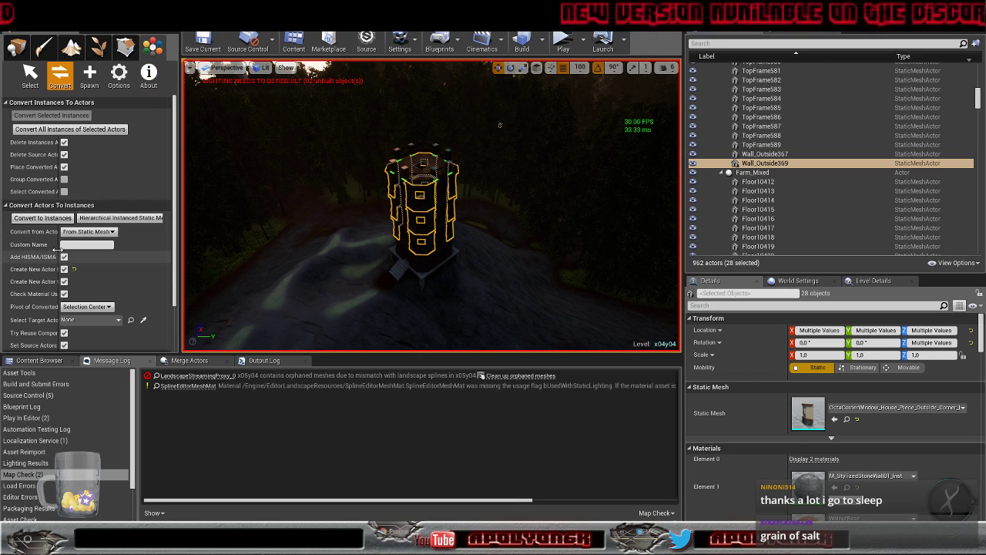
drag(56, 248, 105, 253)
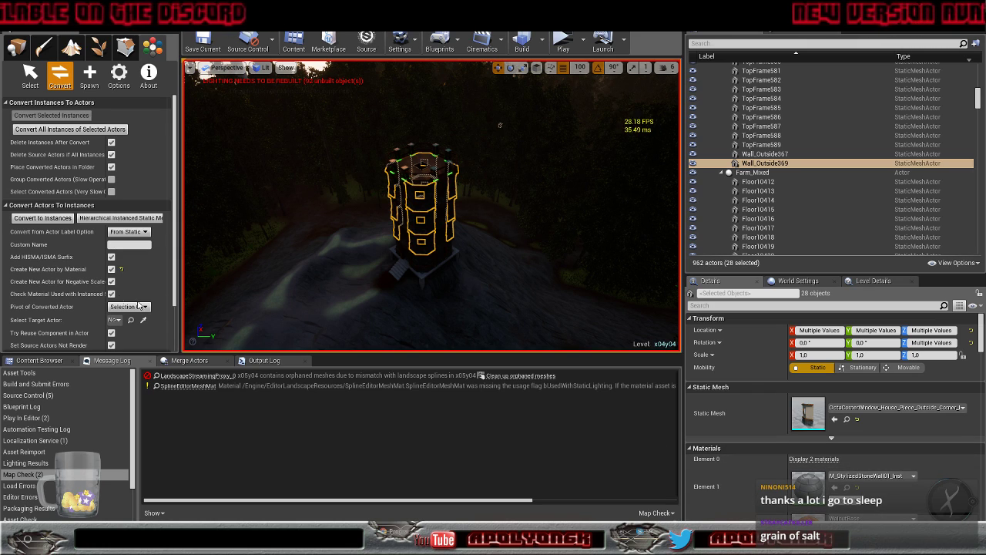
click(43, 218)
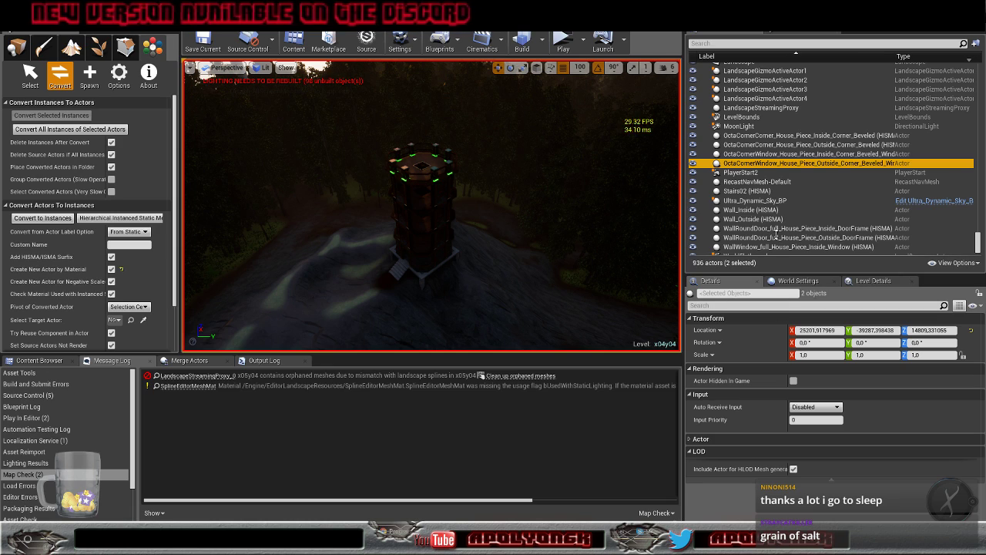
Inspect the mesh and materials of the converted OctaCornerWindow outside corner actor's HierarchicalInstancedStaticMesh component and its place among the level's actors
click(760, 163)
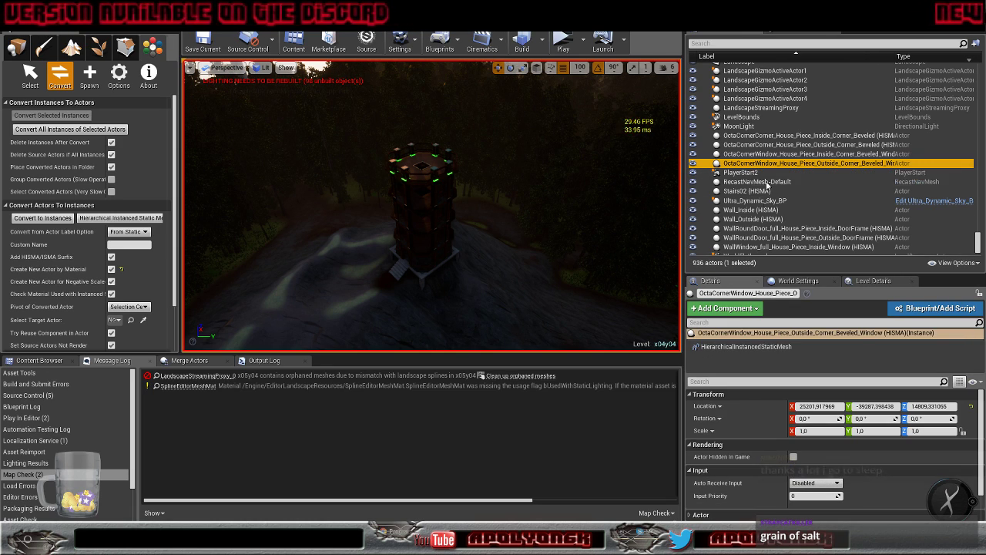
click(747, 346)
scroll(769, 443, down, 5)
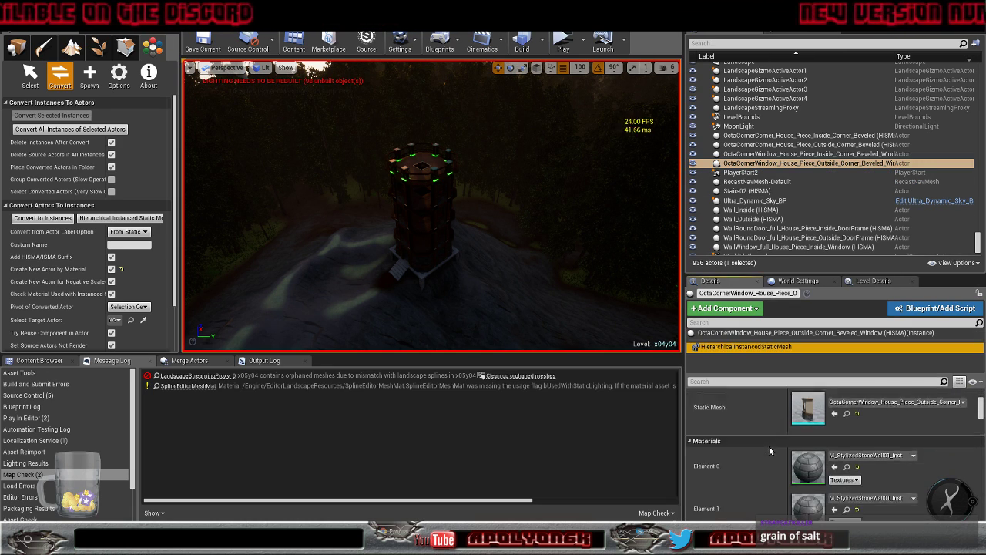
scroll(769, 451, down, 2)
right_drag(608, 300, 643, 327)
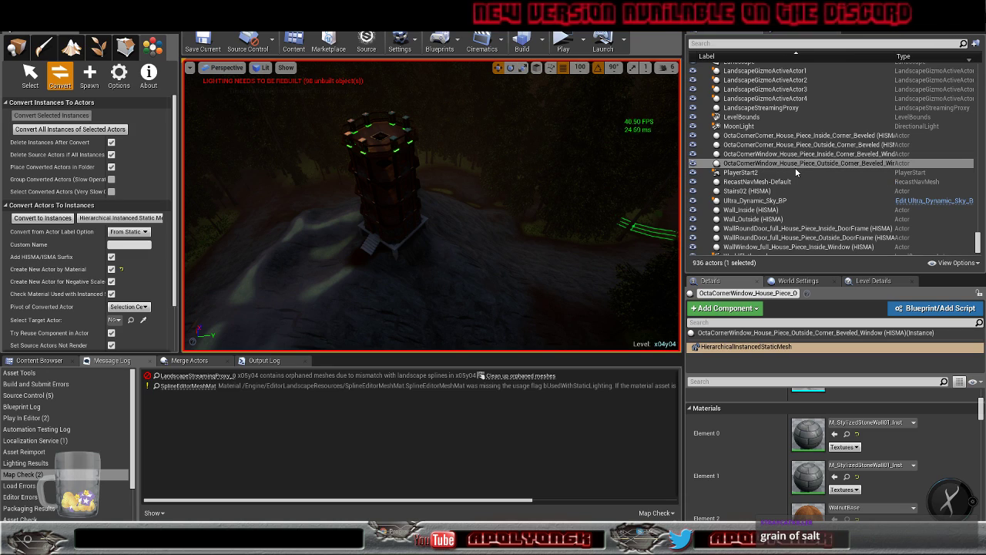
click(795, 165)
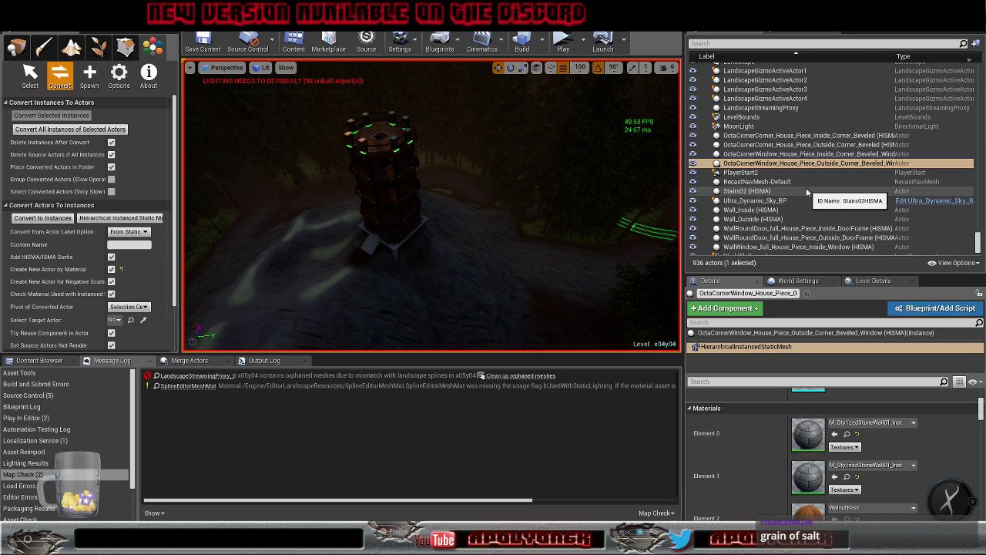
scroll(807, 192, down, 1)
scroll(806, 192, up, 15)
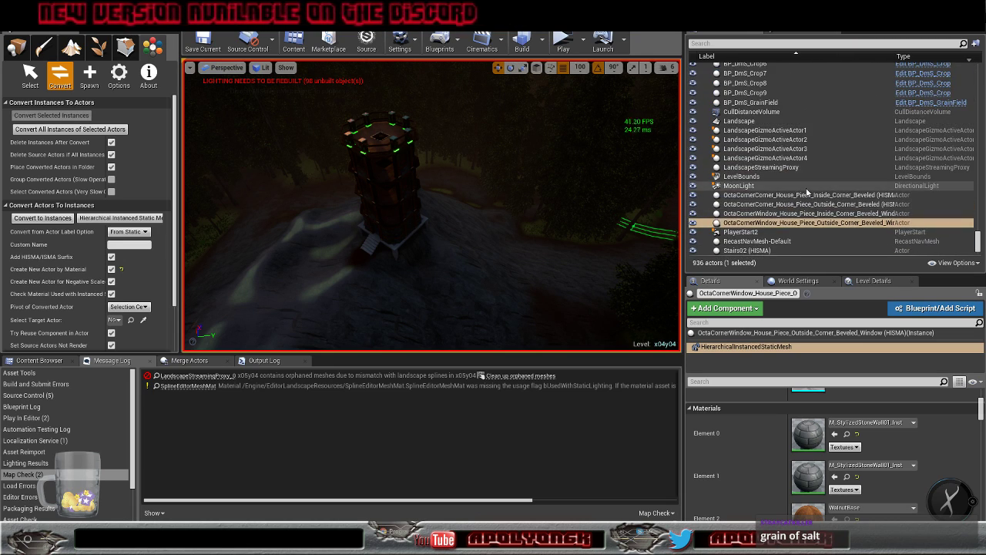
scroll(806, 187, up, 10)
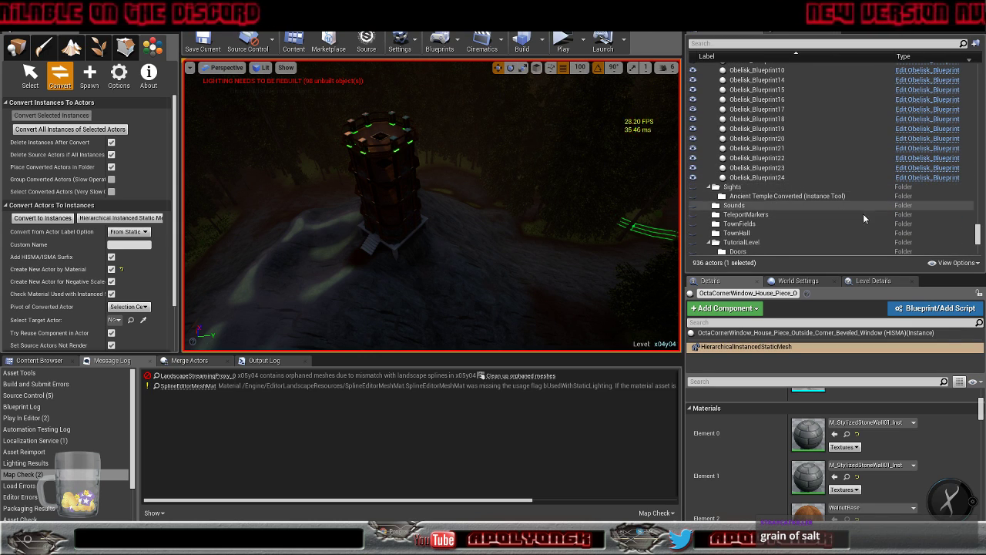
scroll(865, 213, up, 4)
scroll(864, 214, up, 10)
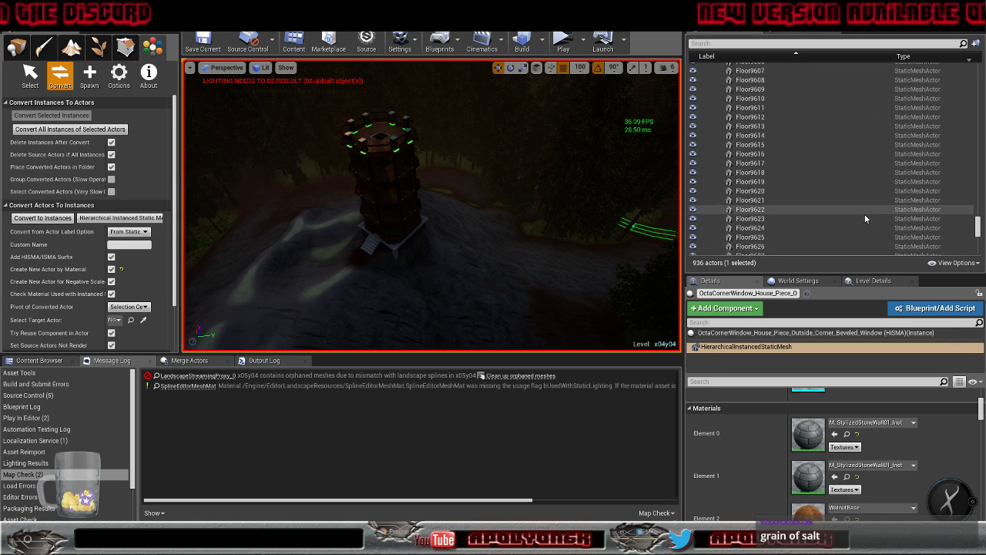
mouse_move(978, 223)
mouse_down()
mouse_move(976, 69)
mouse_move(977, 240)
mouse_up()
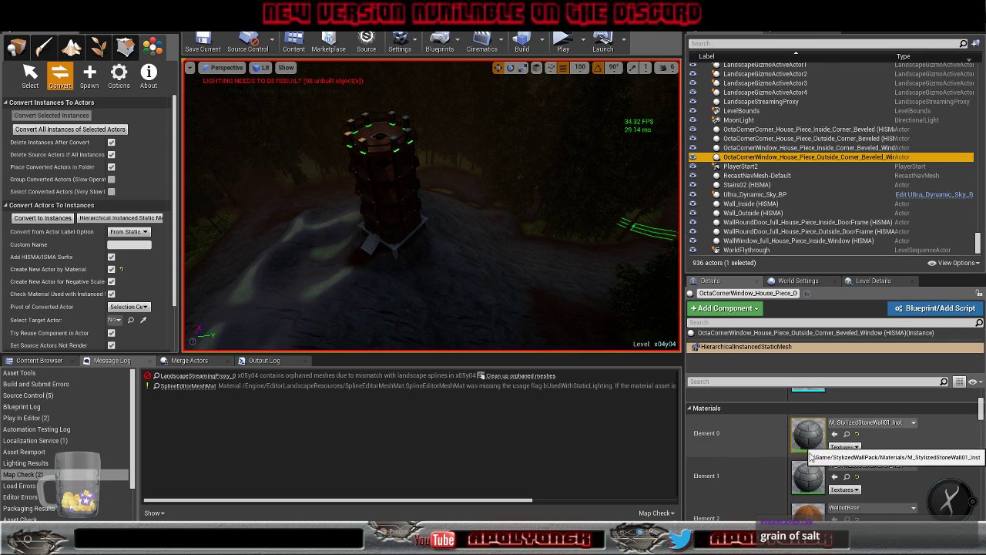
Select Floor9639 and all actors of the selected classes that use the matching PillarFloorPiece static mesh
scroll(805, 215, up, 10)
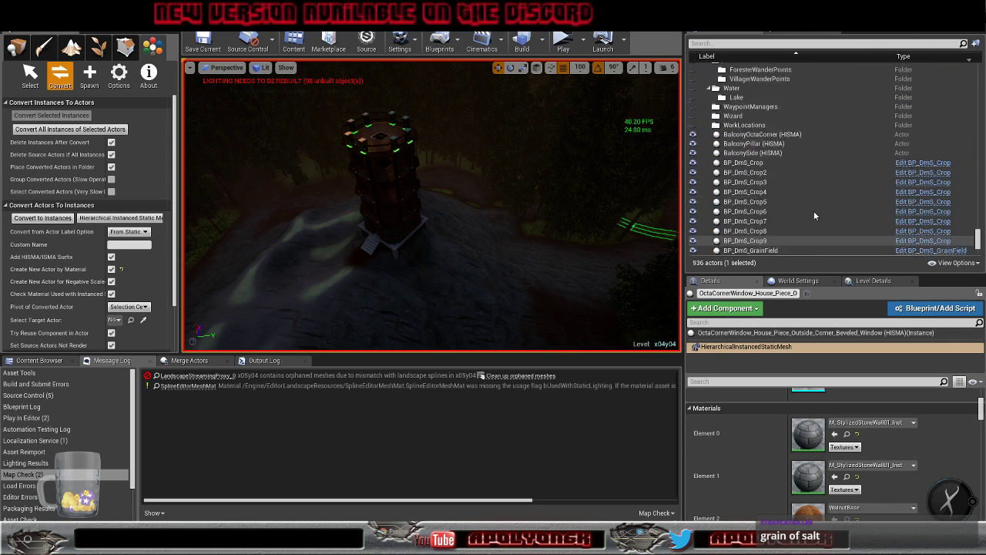
scroll(805, 212, up, 15)
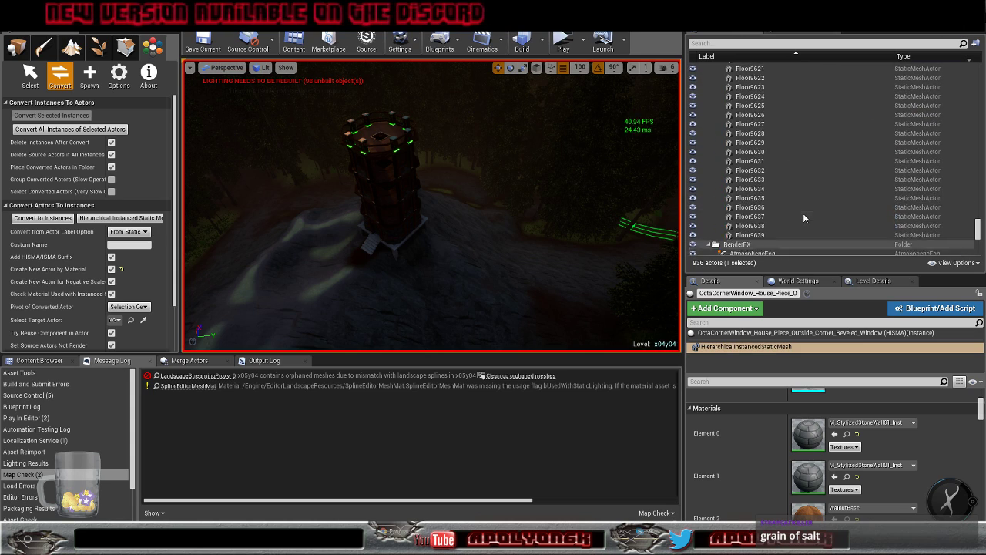
scroll(778, 216, down, 4)
click(762, 187)
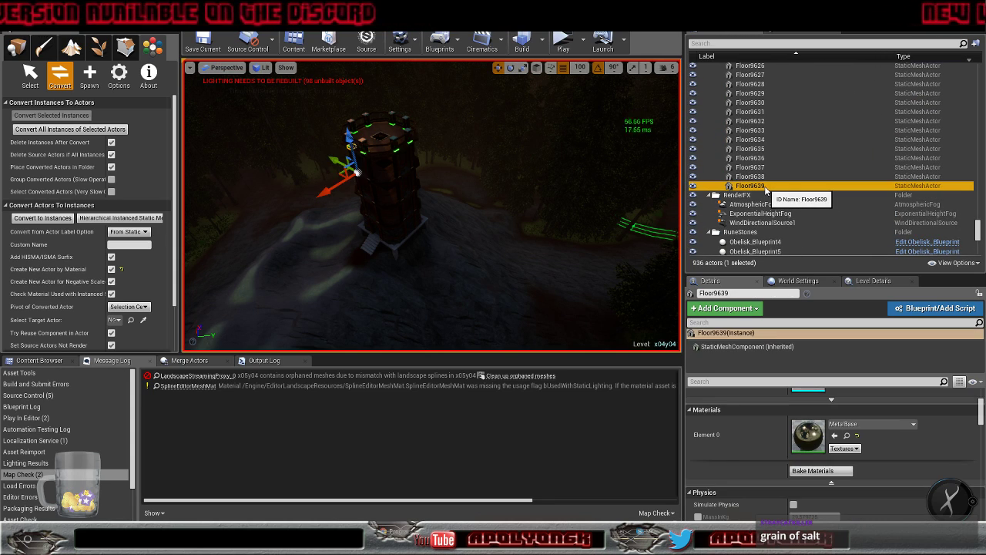
scroll(767, 467, up, 3)
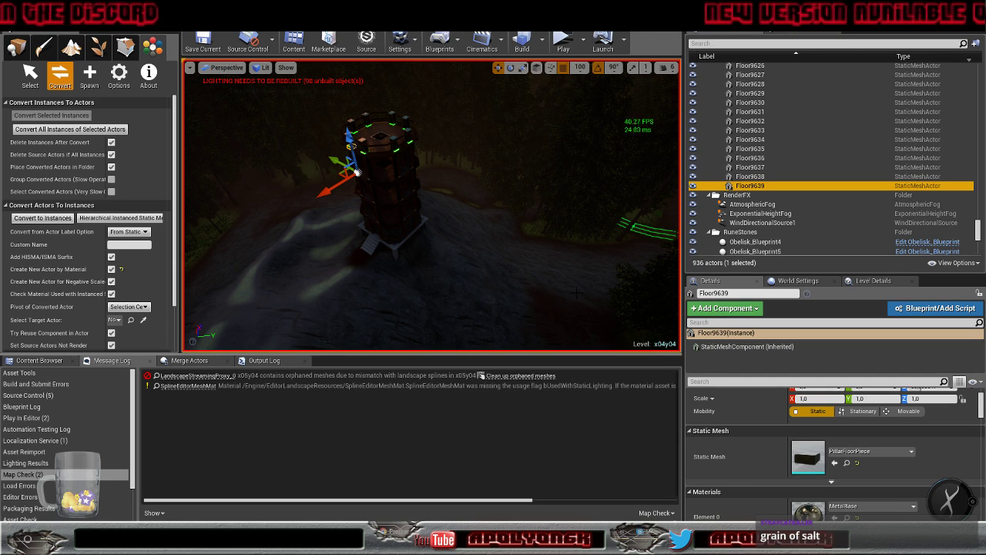
right_drag(576, 292, 551, 289)
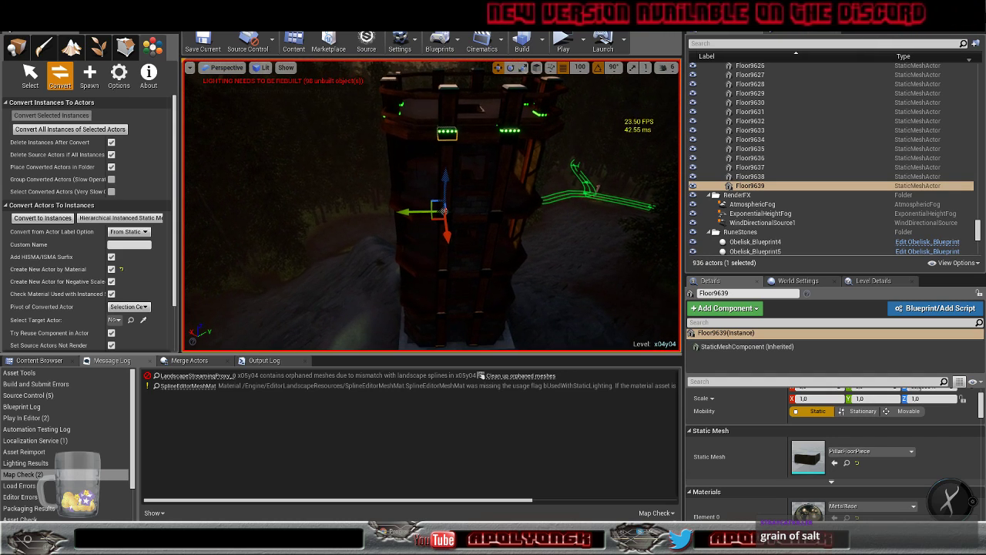
right_click(741, 186)
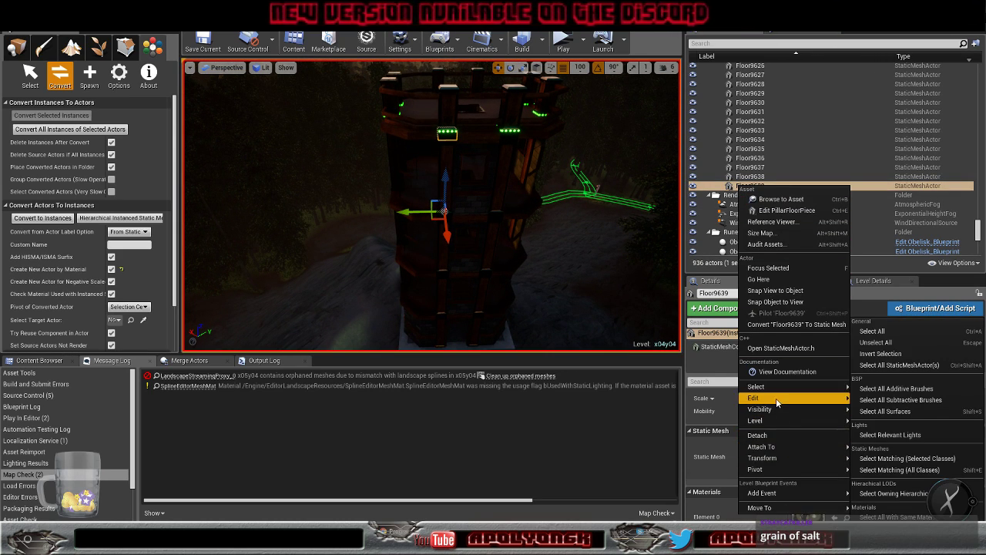
mouse_move(771, 389)
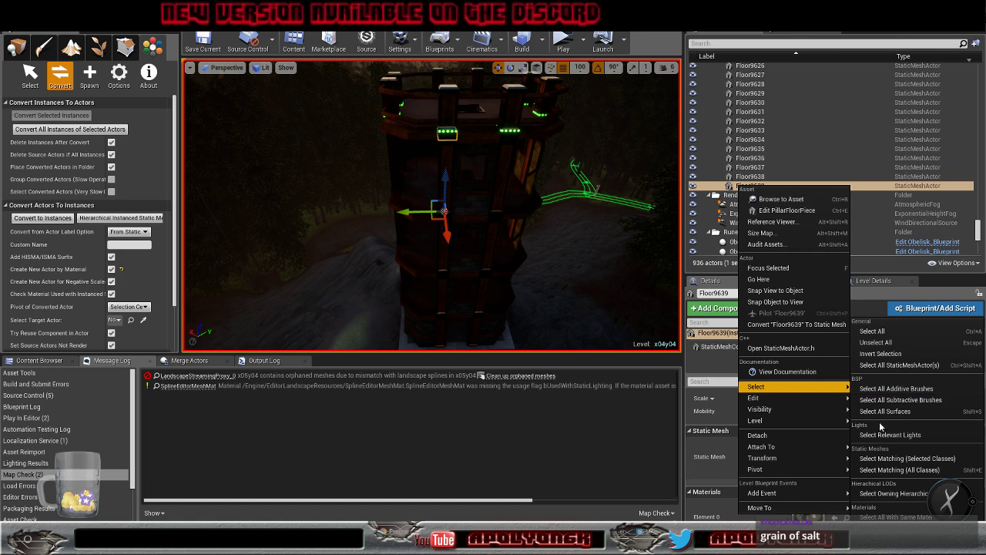
click(887, 459)
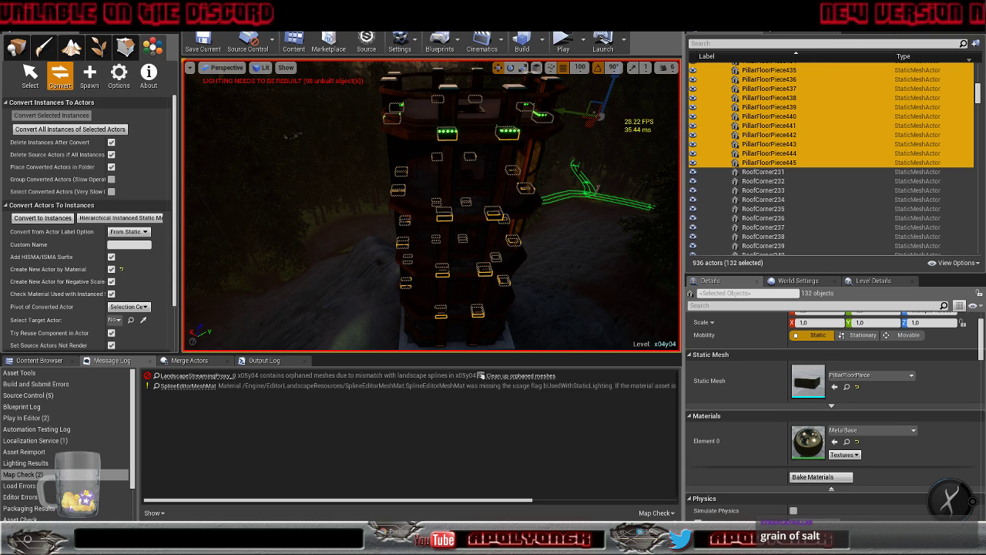
Unload the neighbouring levels x05y03 and x05y04 from the world, discarding their unsaved changes
key(s)
right_drag(586, 238, 612, 216)
mouse_move(432, 208)
right_down()
mouse_move(451, 189)
mouse_move(439, 189)
mouse_move(454, 185)
mouse_move(428, 196)
right_up()
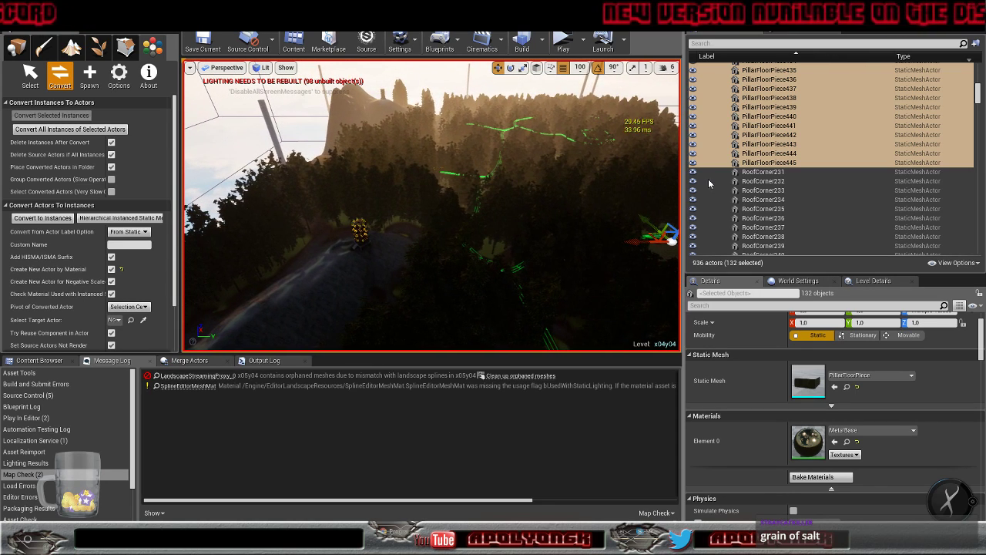
click(795, 34)
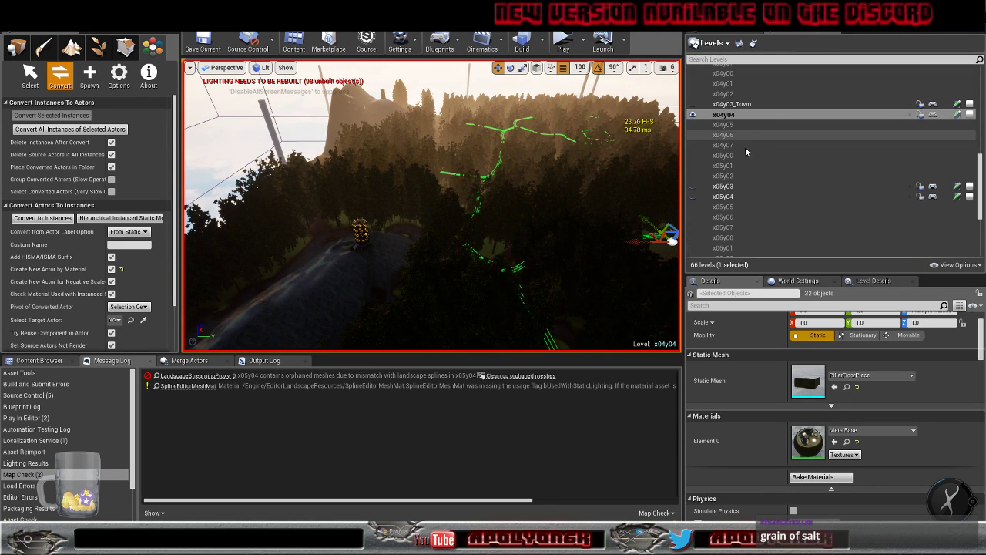
right_click(731, 192)
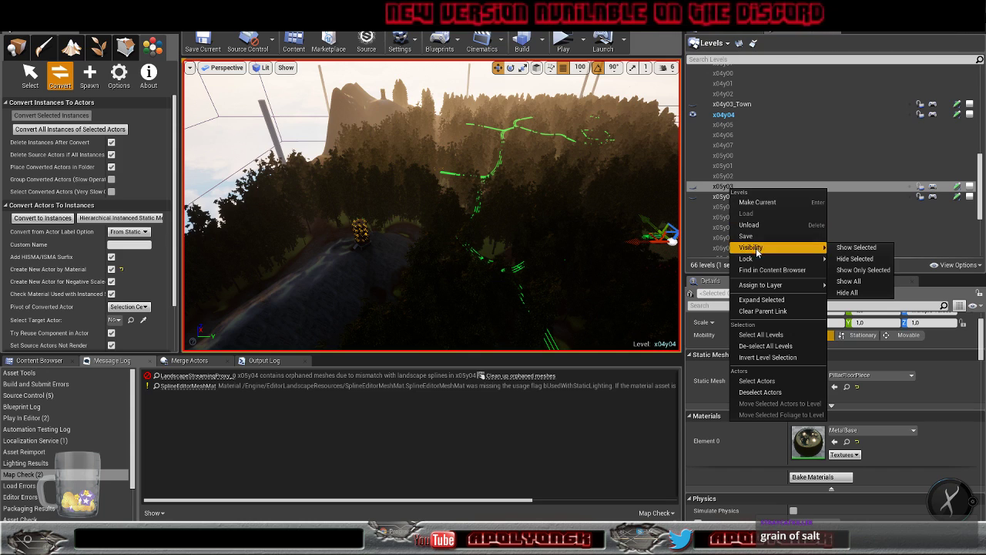
click(749, 225)
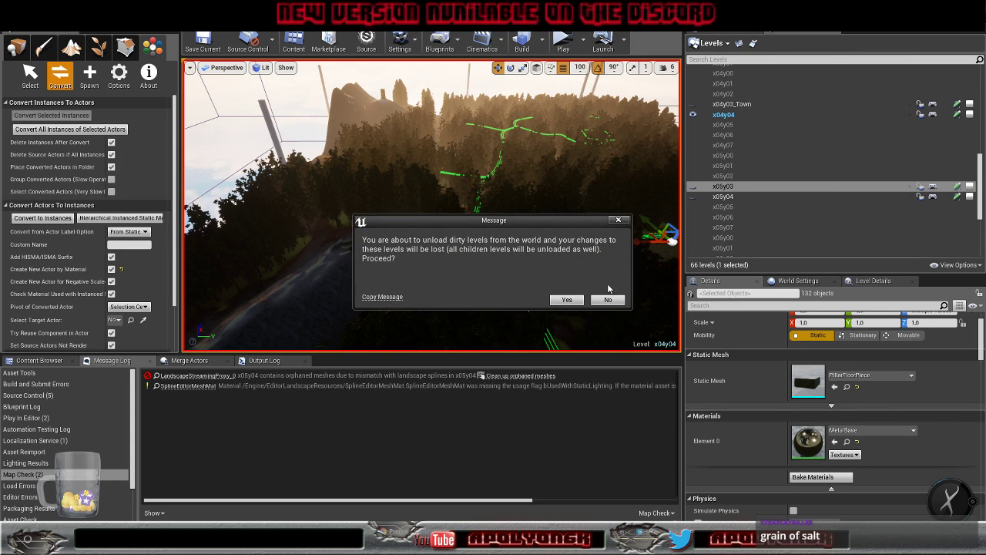
click(567, 301)
right_click(724, 198)
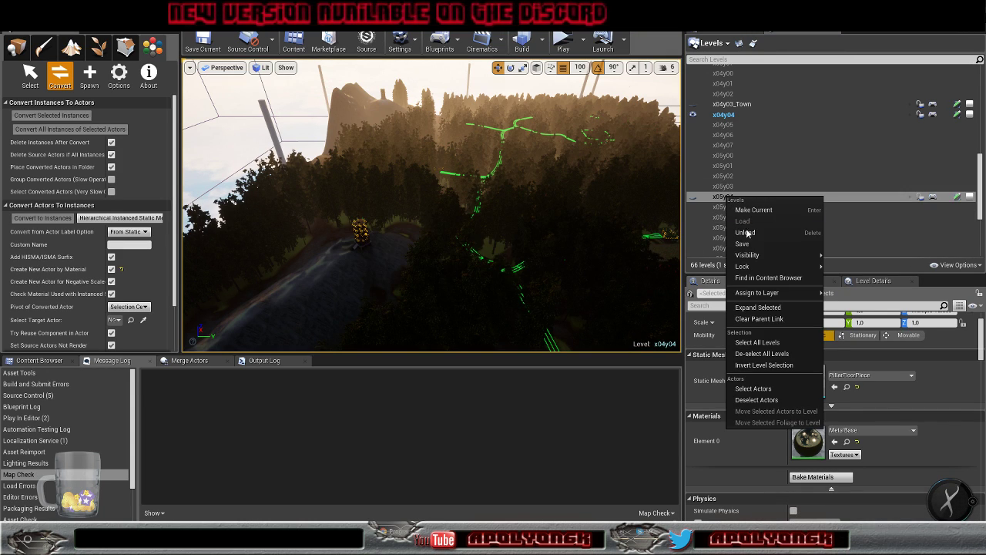
click(749, 231)
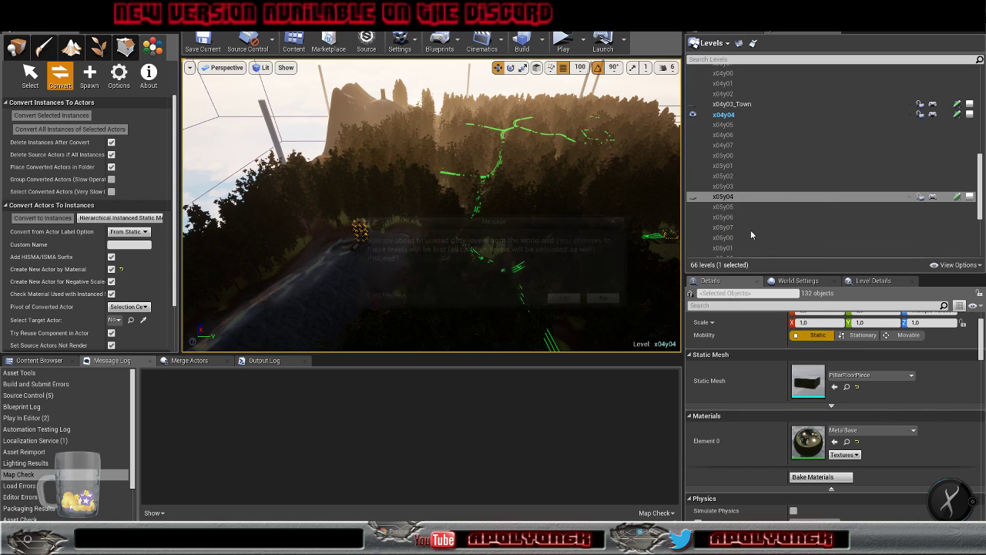
click(568, 299)
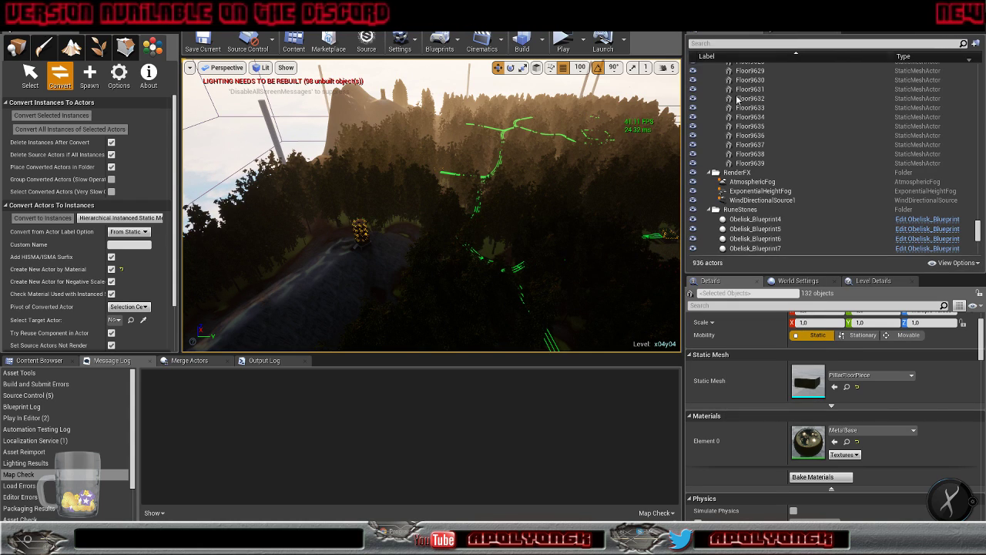
Reselect Floor9639 with all matching PillarFloorPiece actors of the selected classes and convert them to hierarchical instances
right_drag(493, 202, 439, 235)
key(w)
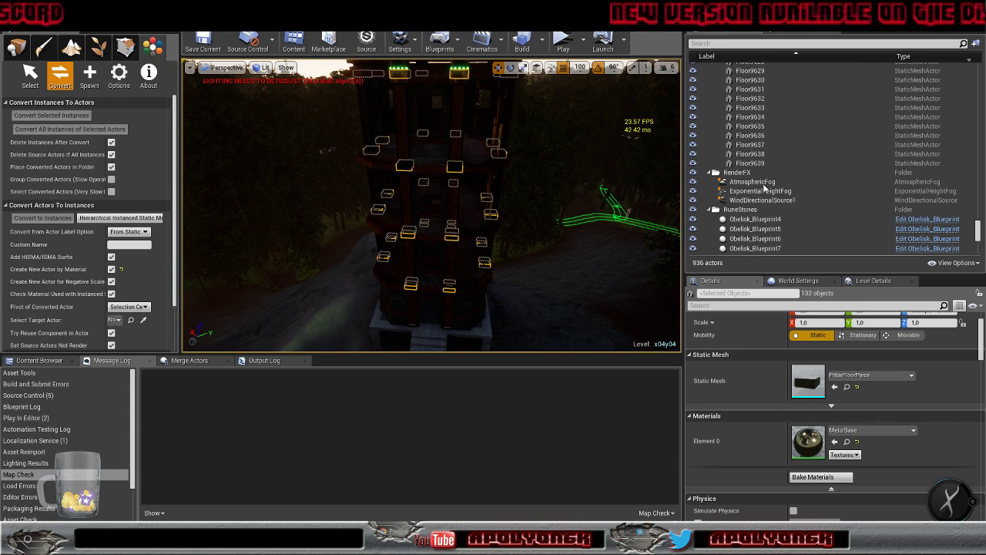
click(751, 164)
right_click(755, 165)
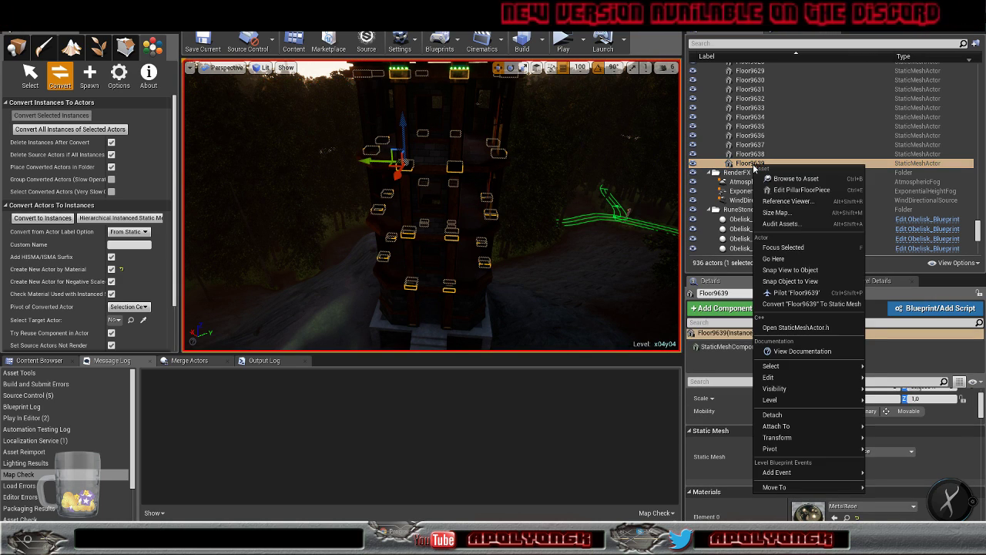
mouse_move(793, 366)
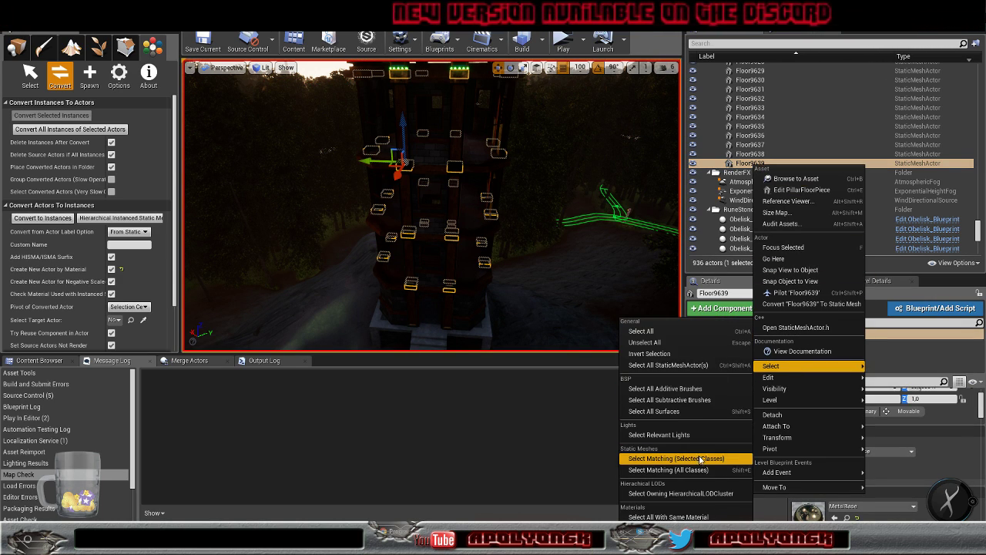
click(676, 457)
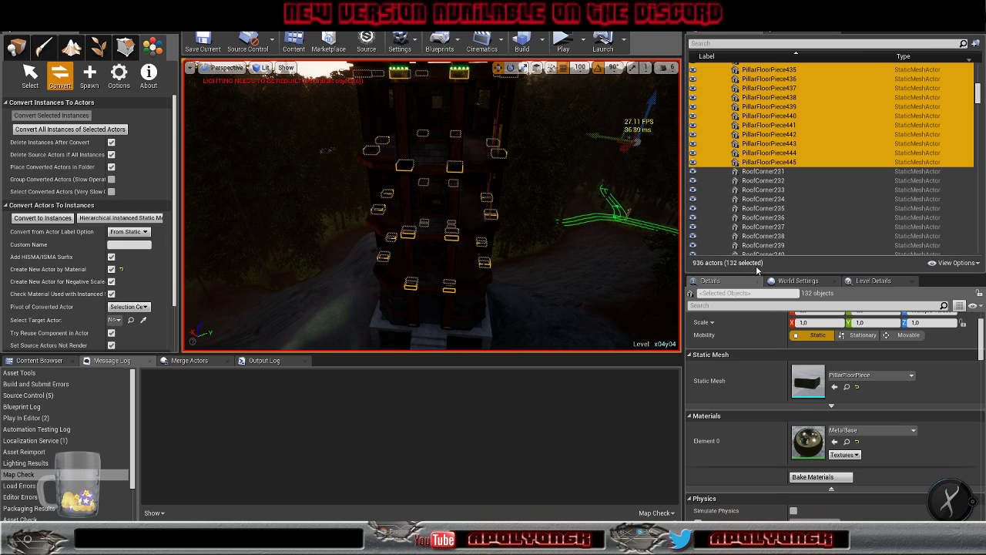
click(46, 218)
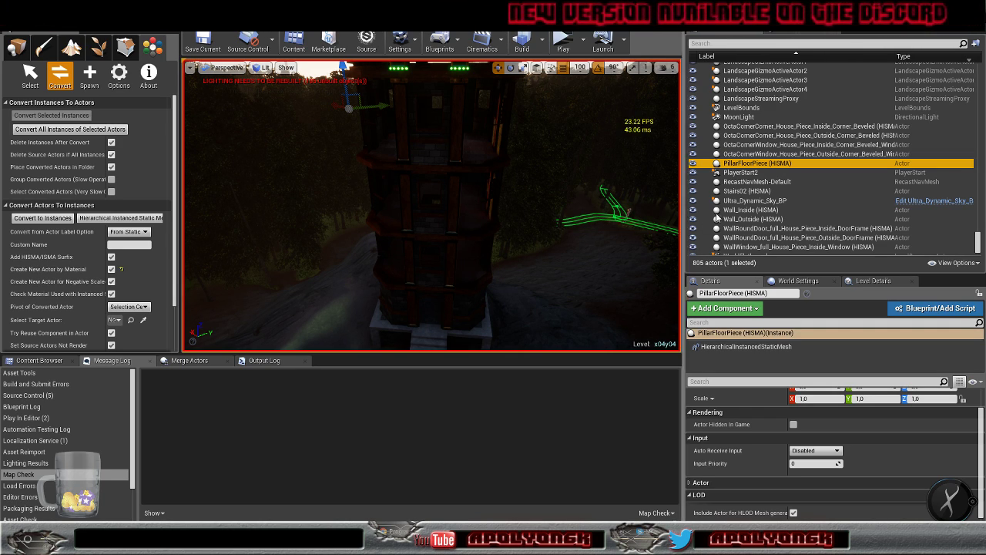
Select Floor9638 with all matching FramePillar actors of the selected classes and convert them to hierarchical instances
scroll(807, 212, up, 3)
scroll(807, 213, up, 8)
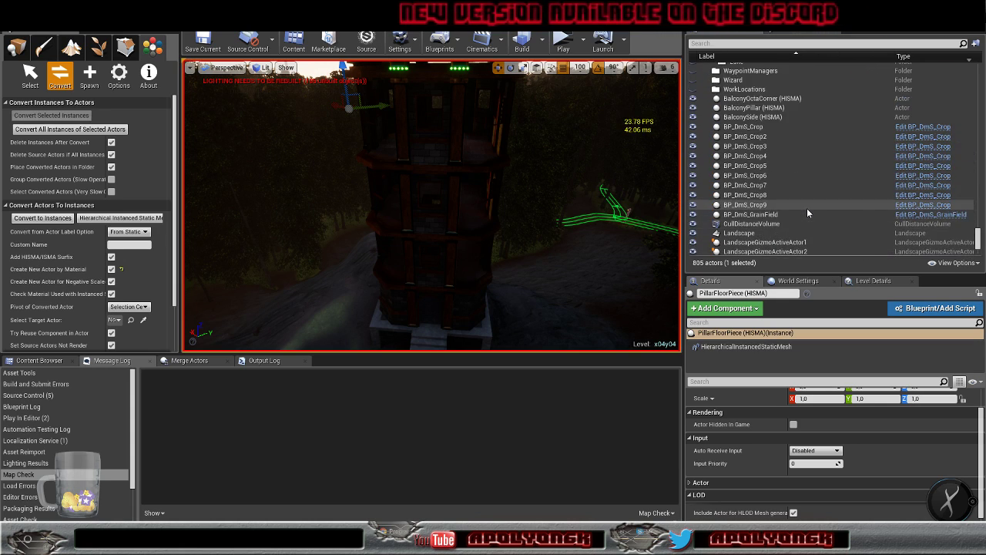
scroll(806, 208, up, 10)
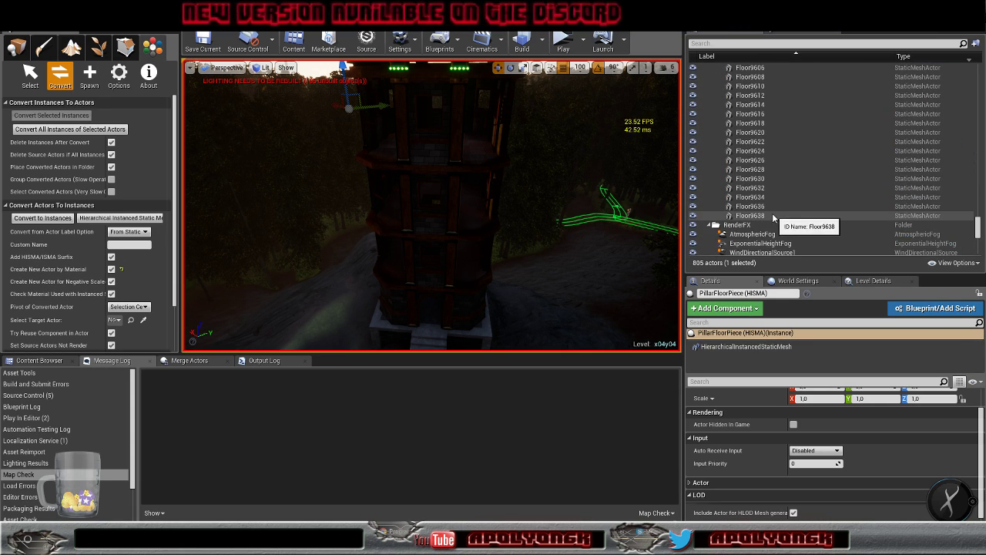
click(763, 216)
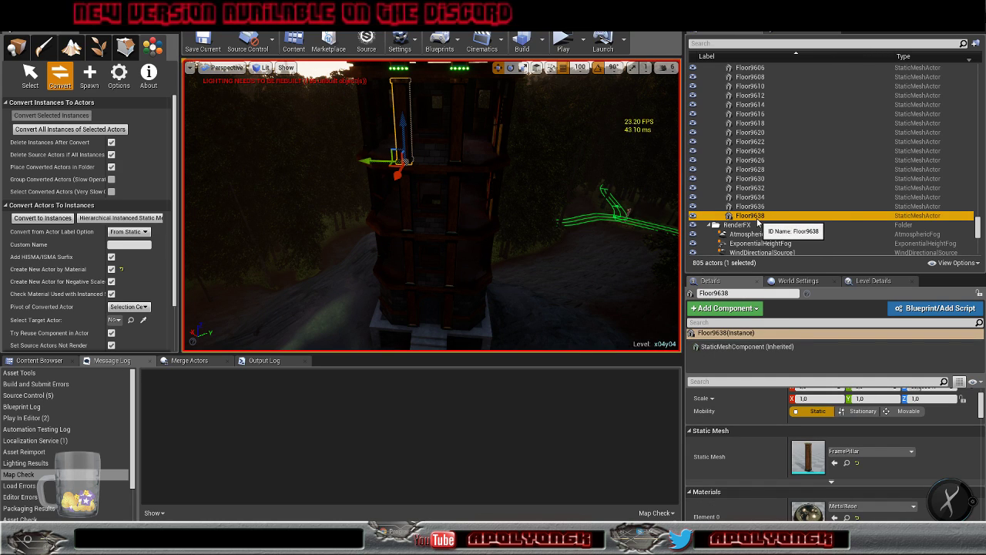
right_click(757, 219)
mouse_move(799, 398)
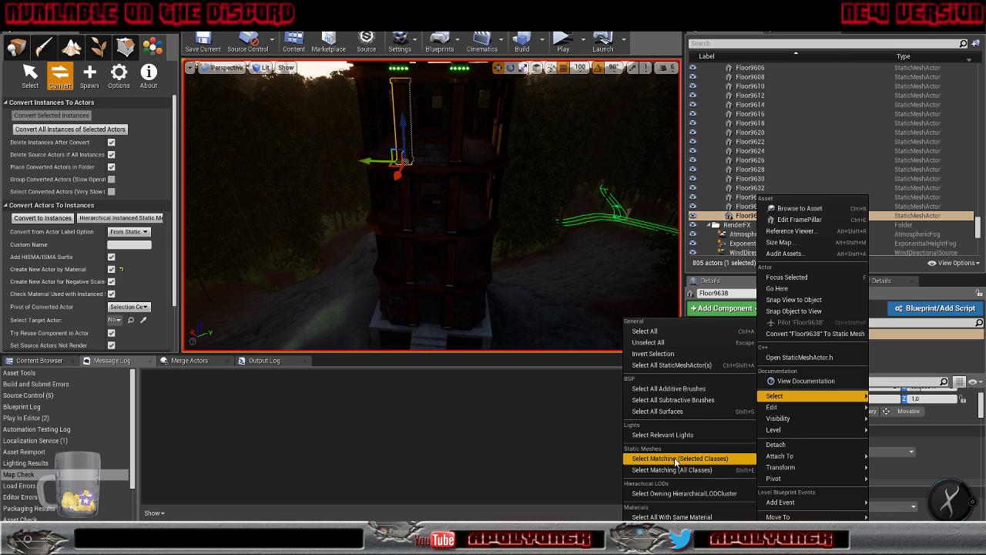
click(676, 458)
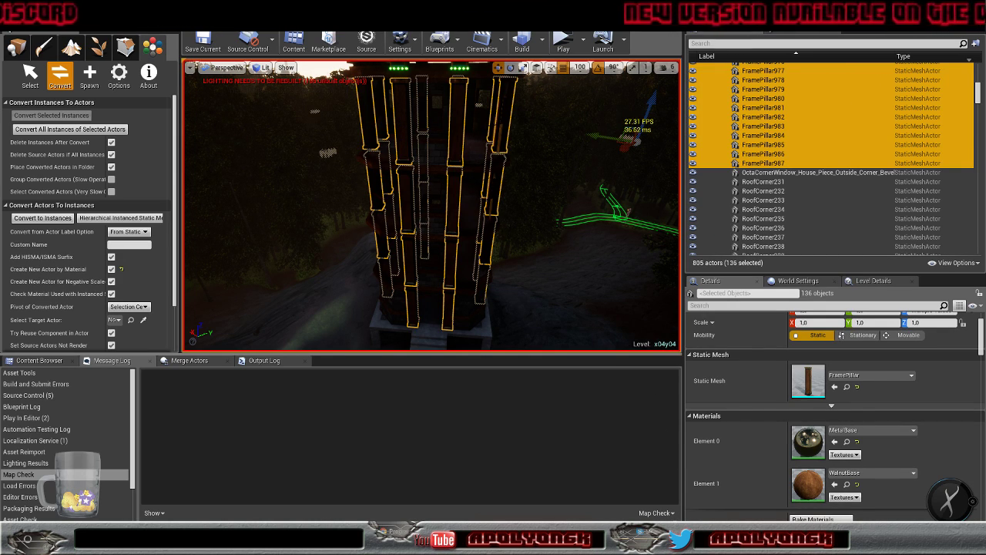
click(45, 220)
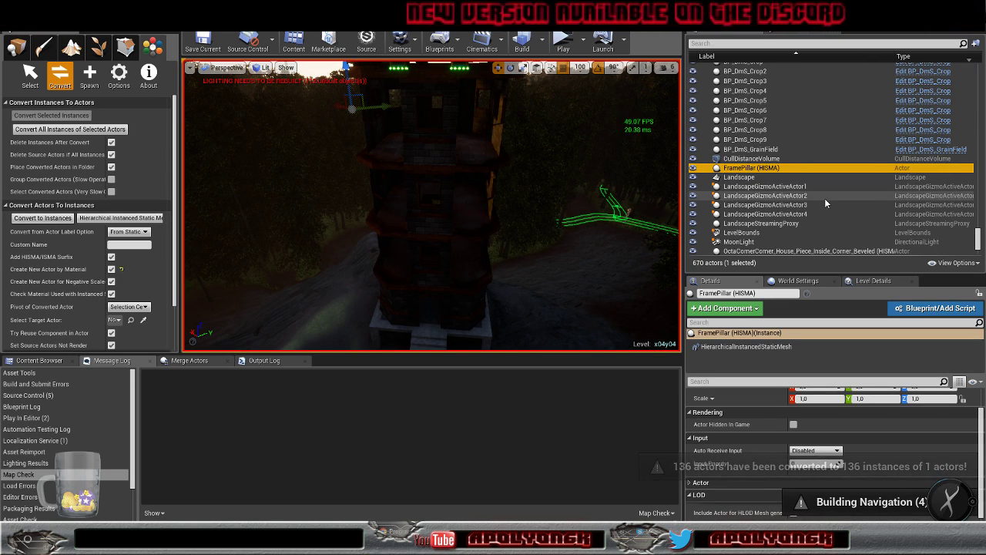
Find and select the tower's Floor9531 actor, which uses the FloorTrapDoor static mesh
scroll(818, 203, up, 3)
scroll(819, 201, up, 8)
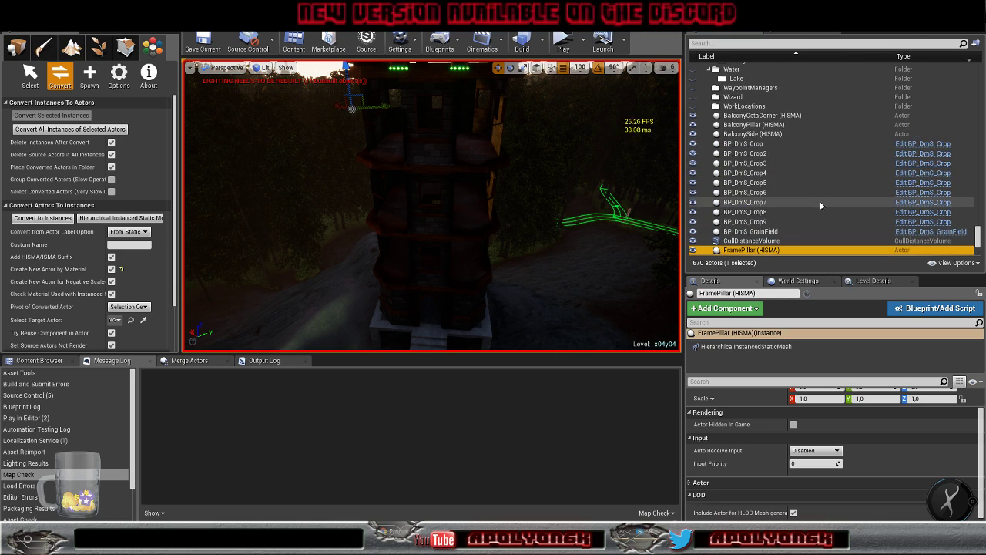
scroll(820, 201, up, 10)
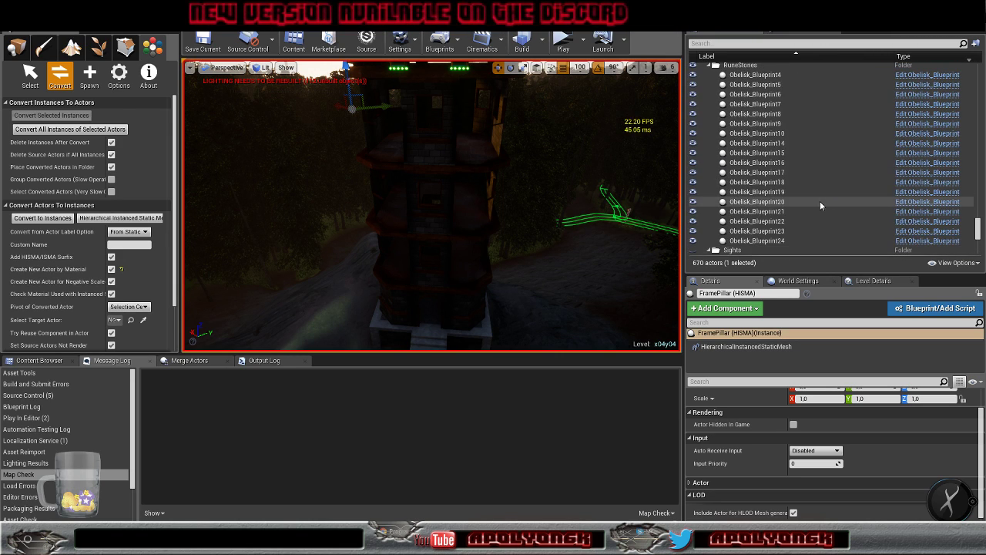
click(767, 185)
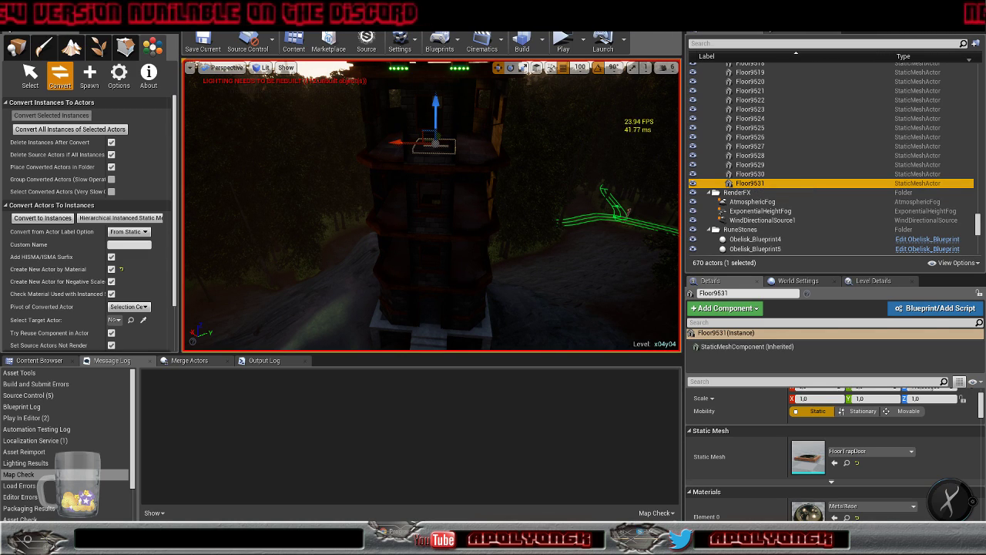
Fly around the tower and examine its trap door floors from the side with the entrance stairs
right_drag(493, 208, 404, 160)
key(s)
key(w)
key(s)
key(w)
key(w)
key(s)
key(w)
key(a)
key(w)
key(d)
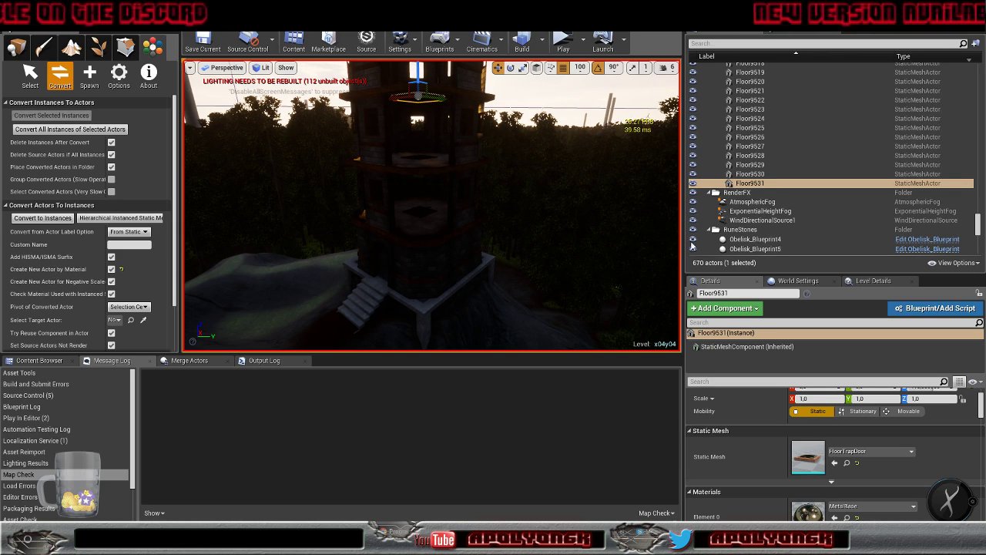
Select all actors of the selected classes that match Floor9531's FloorTrapDoor mesh and convert them to hierarchical instances
right_click(747, 184)
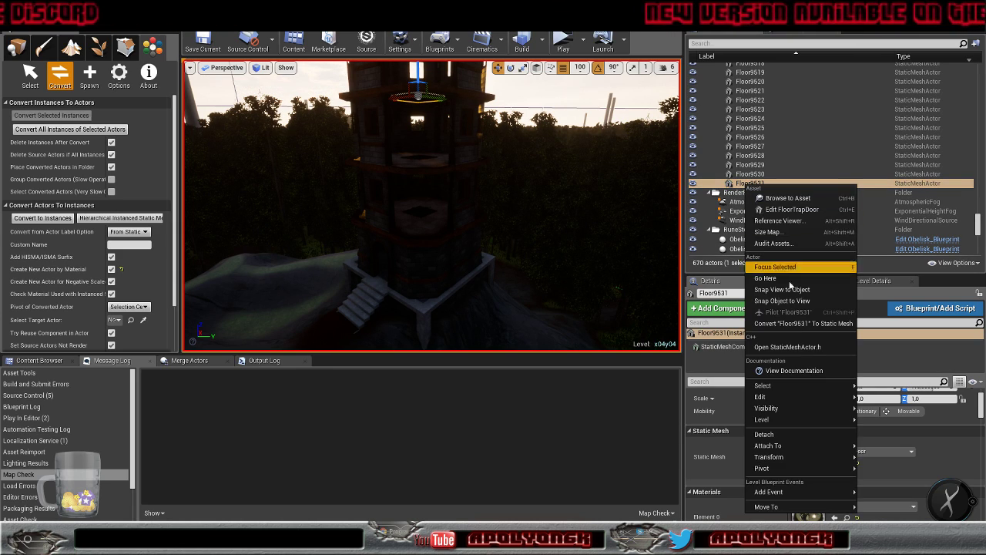
mouse_move(770, 385)
click(665, 459)
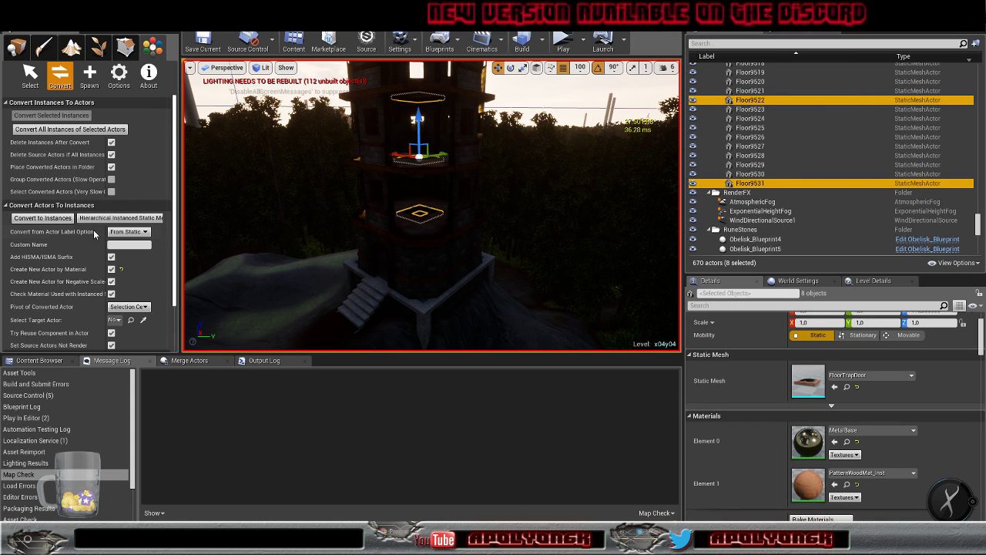
click(32, 220)
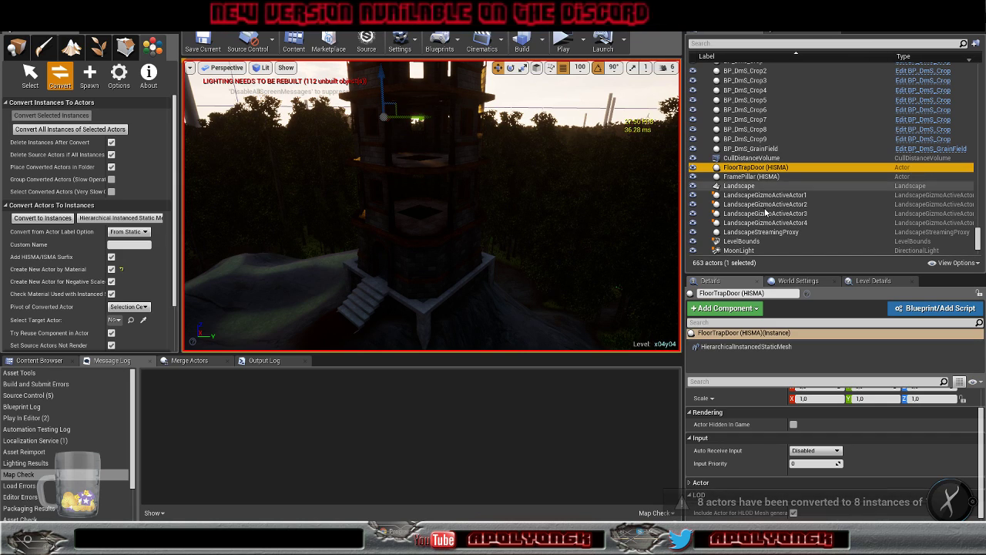
Select Floor9530 with all actors of the selected classes using the matching Floor mesh and convert them to hierarchical instances
scroll(766, 212, up, 10)
scroll(767, 211, up, 15)
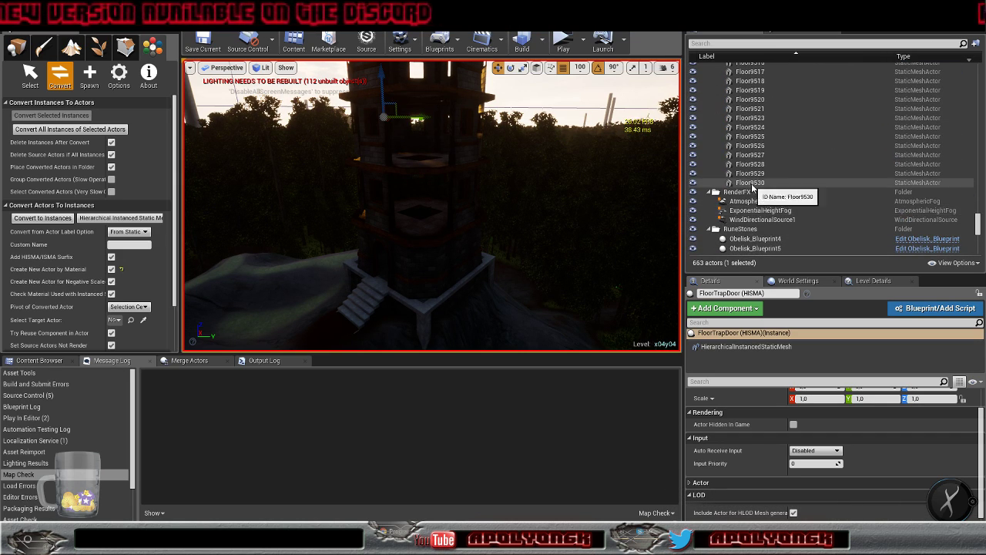
click(751, 183)
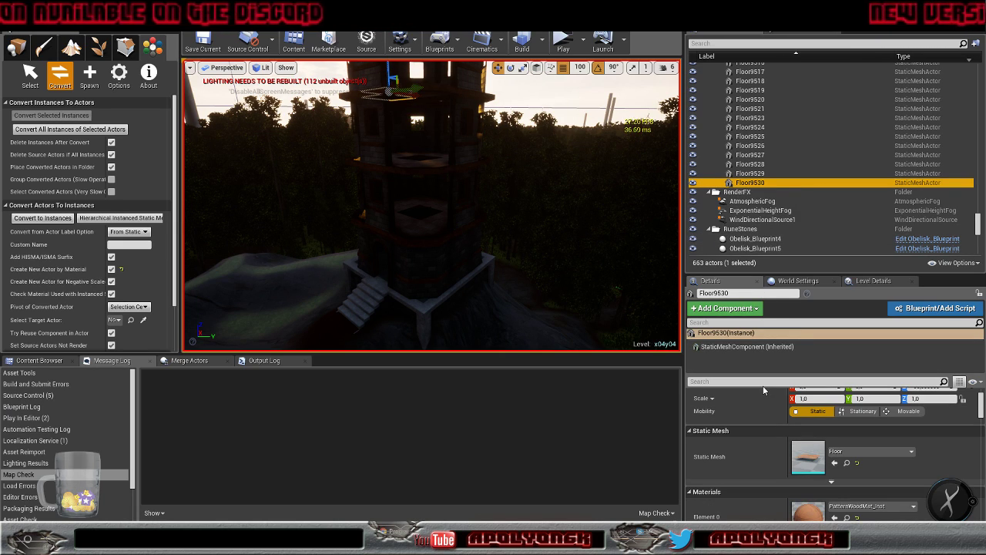
right_click(754, 185)
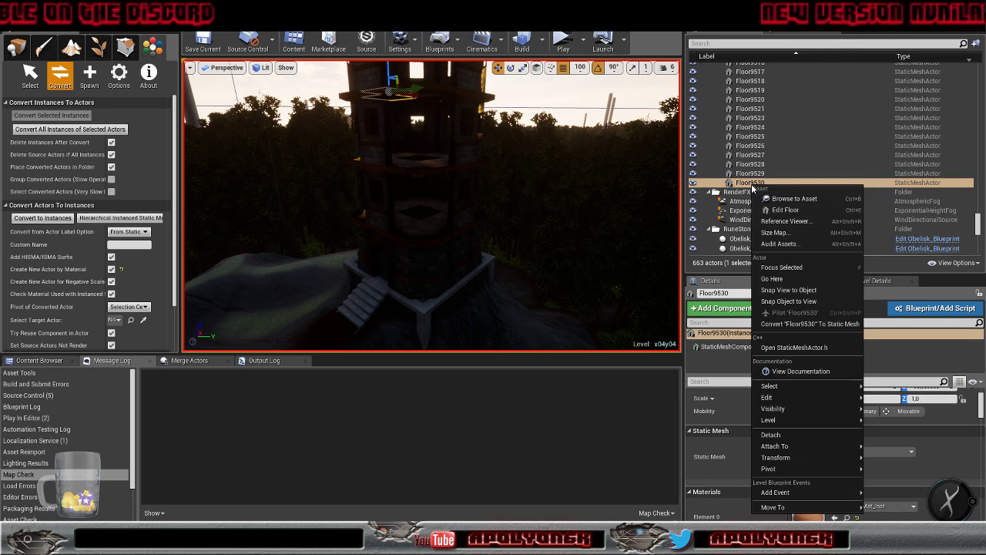
mouse_move(797, 390)
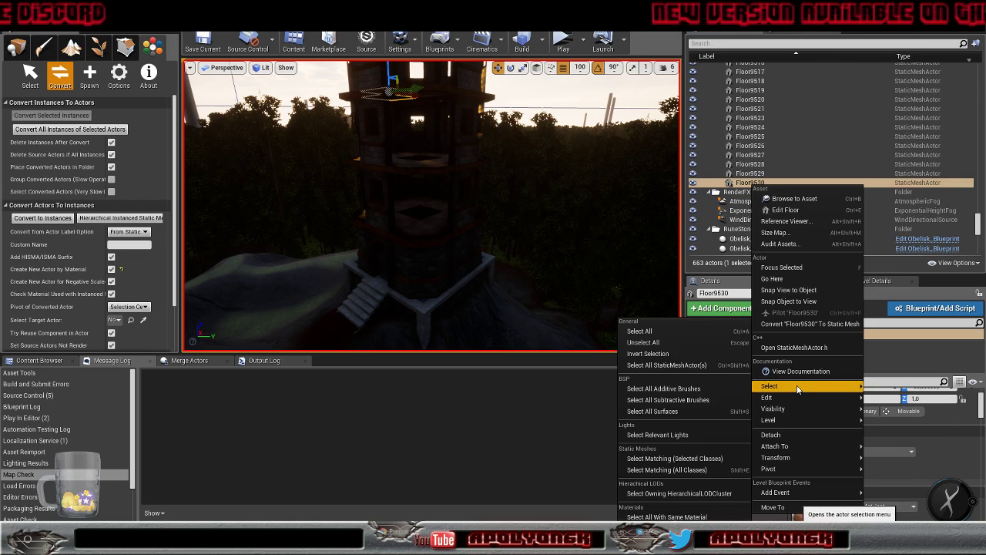
click(671, 458)
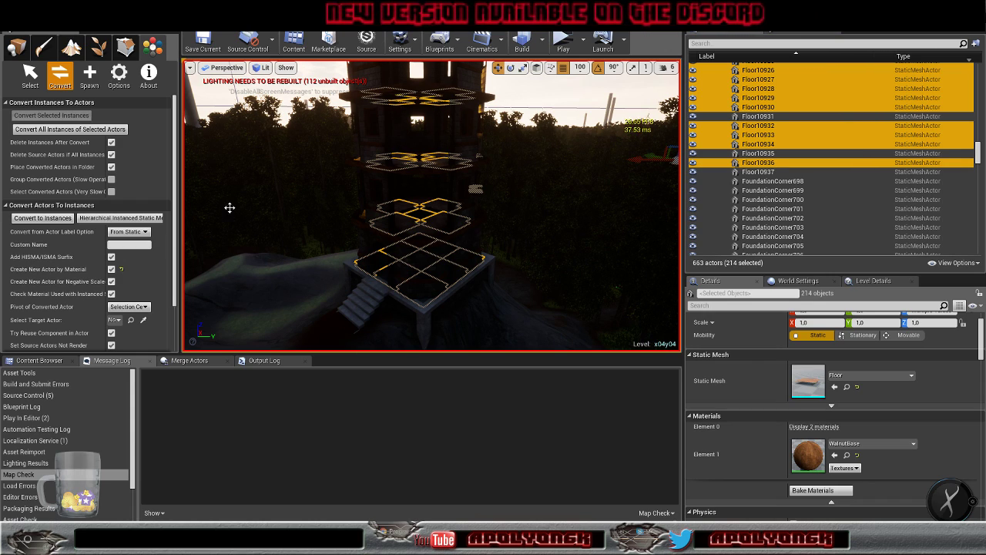
click(42, 219)
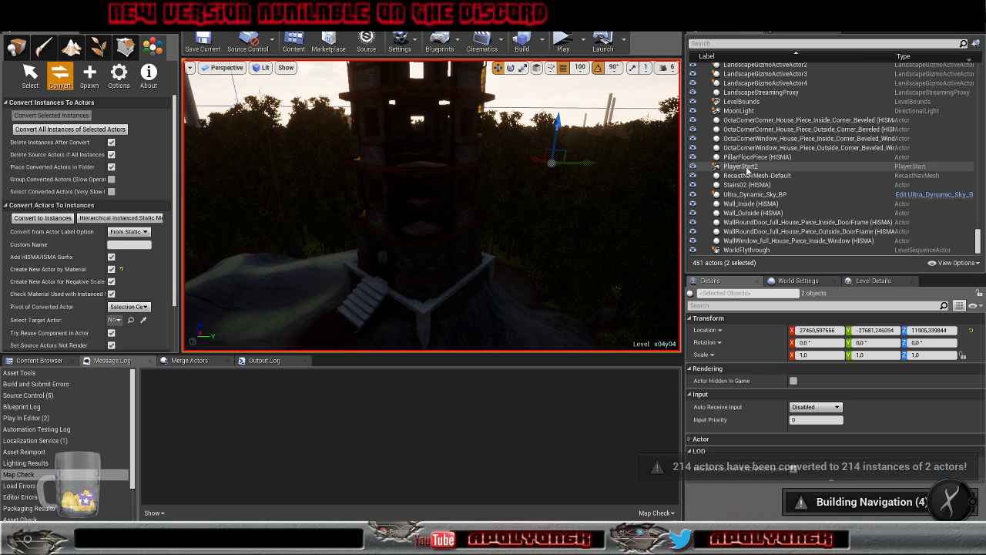
Select Floor9526 with all actors of the selected classes matching its FloorOctaCorner mesh and convert them to hierarchical instances
scroll(784, 202, up, 5)
scroll(784, 202, up, 6)
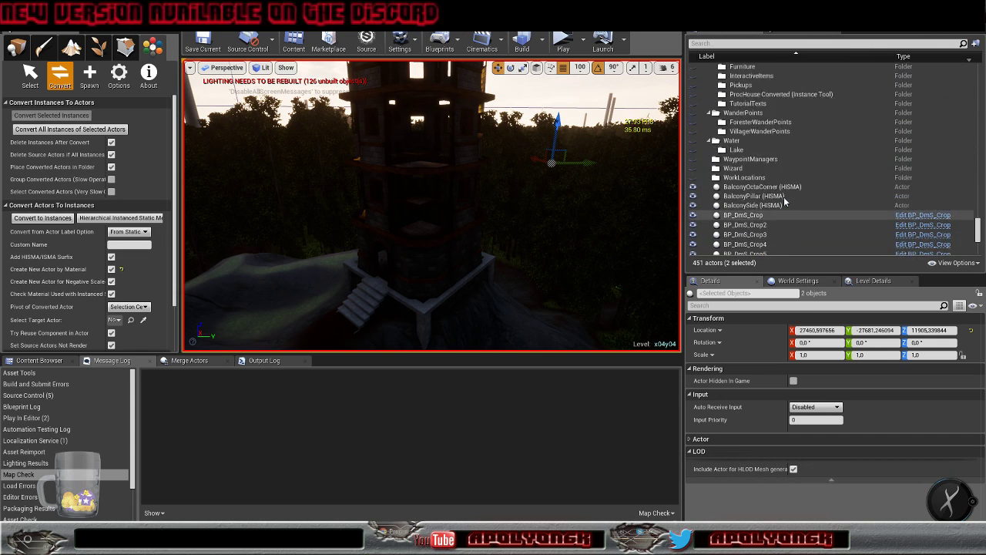
scroll(784, 202, up, 15)
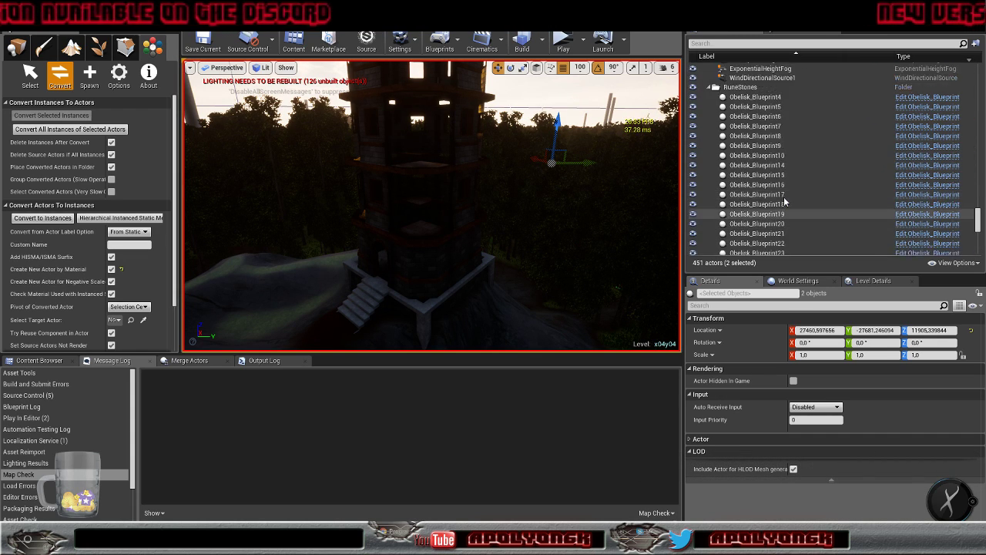
click(751, 189)
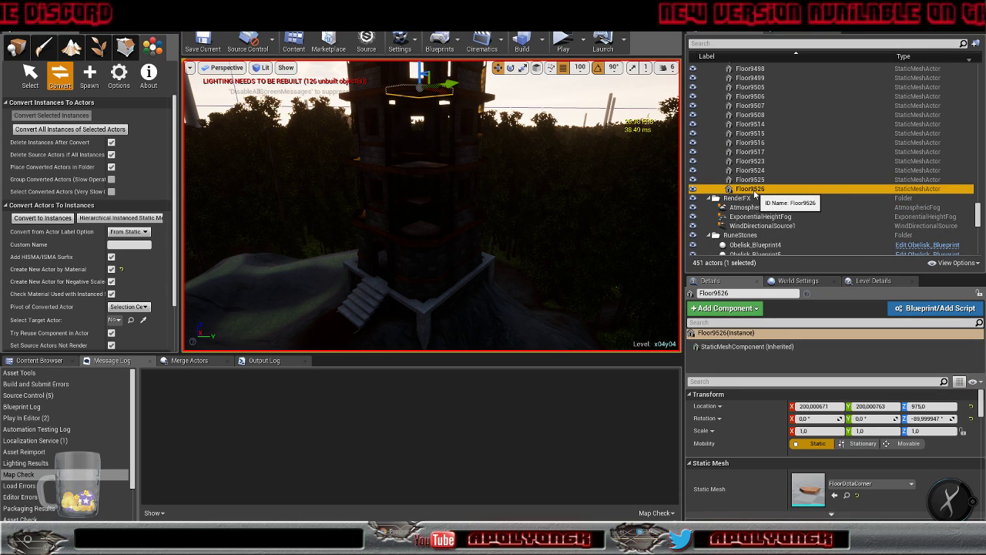
right_click(755, 193)
mouse_move(794, 402)
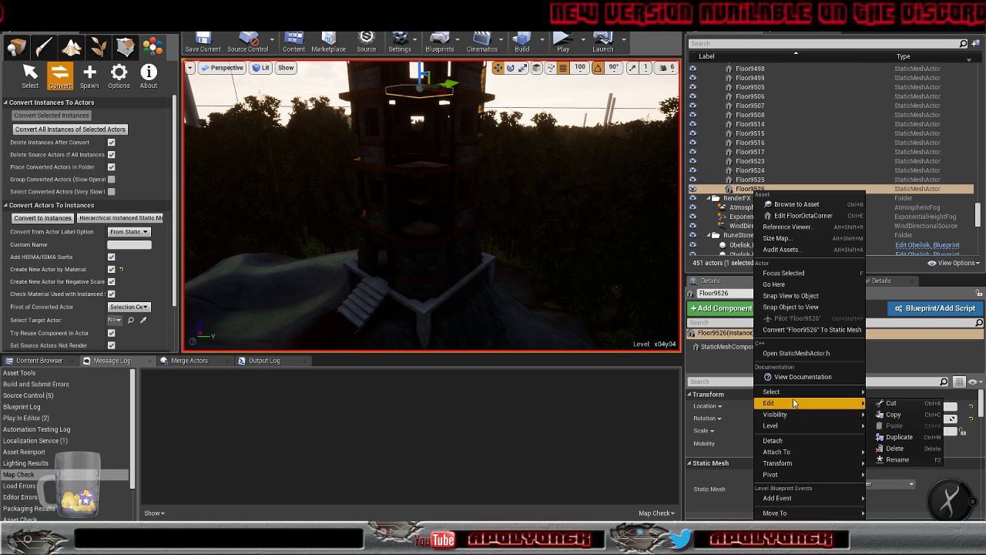
mouse_move(771, 391)
click(711, 458)
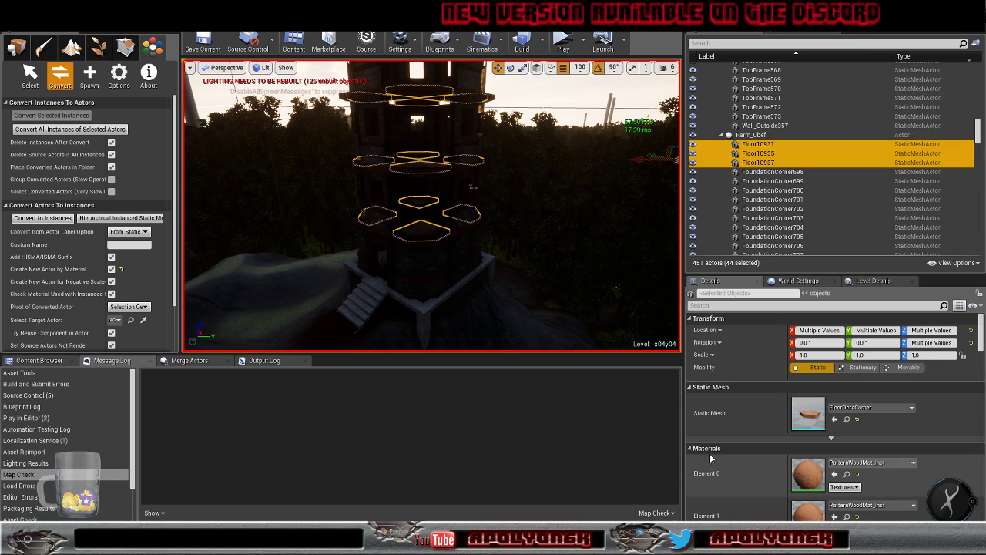
click(41, 218)
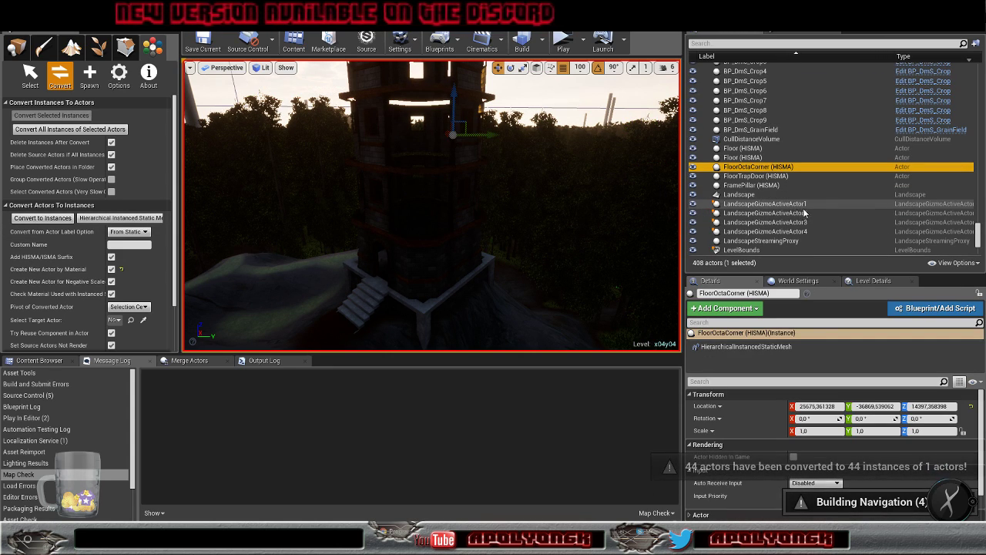
Select Floor9495 with all actors of the selected classes matching its TopFrame mesh and convert them to hierarchical instances
scroll(801, 209, up, 4)
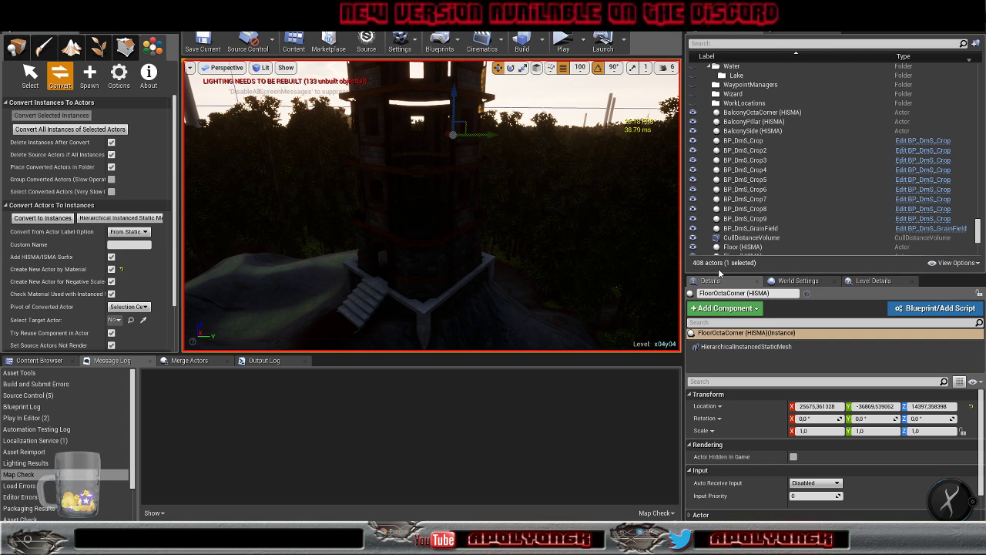
scroll(786, 217, up, 9)
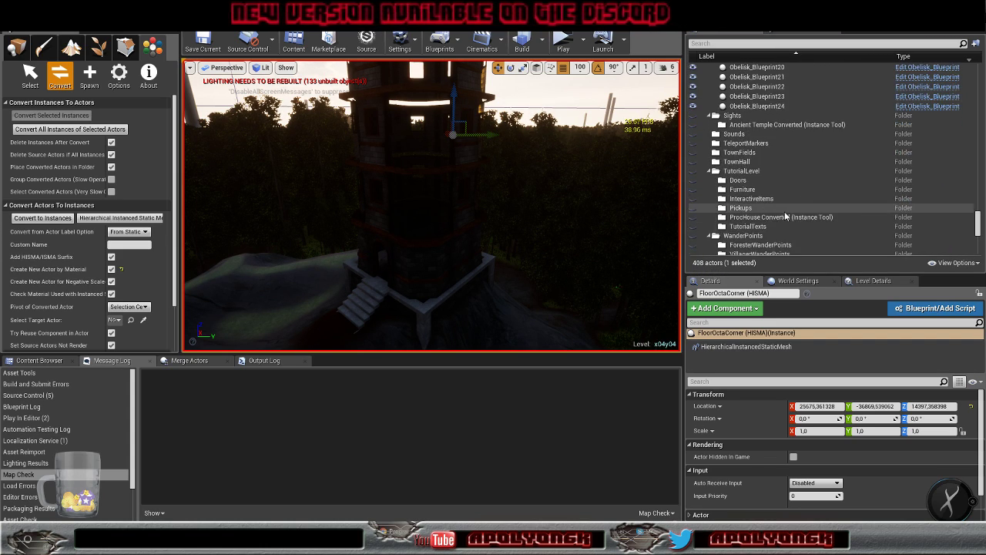
scroll(785, 216, up, 7)
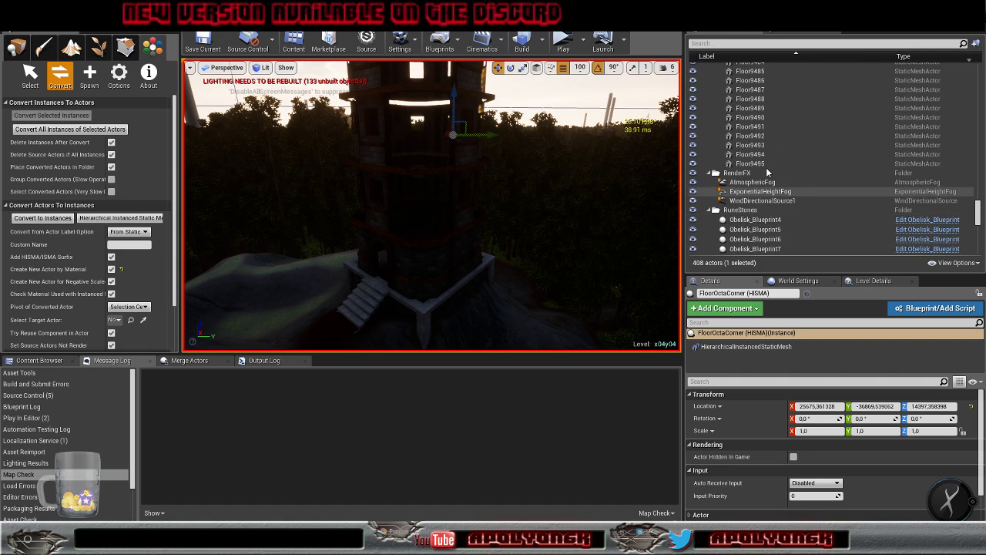
click(751, 164)
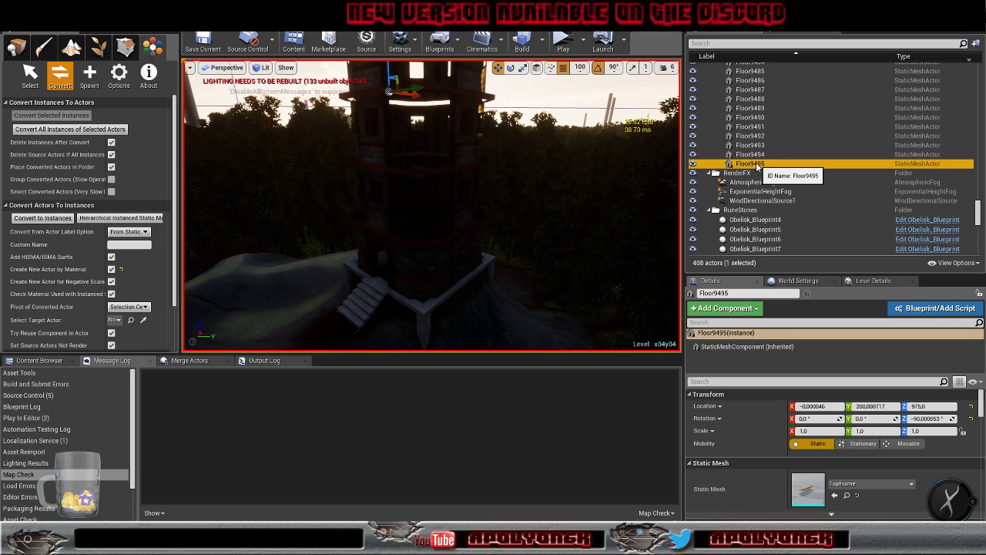
right_click(757, 166)
mouse_move(810, 365)
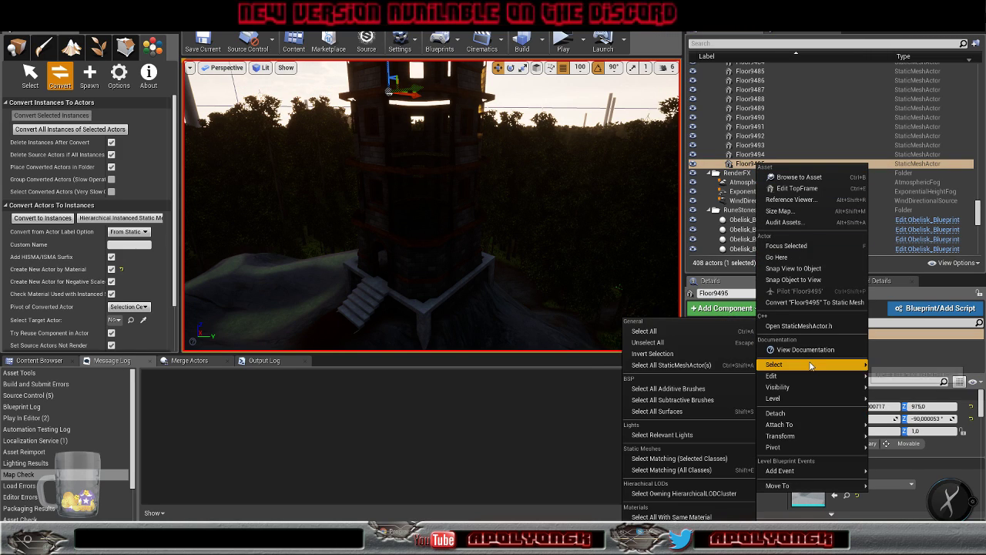
click(669, 458)
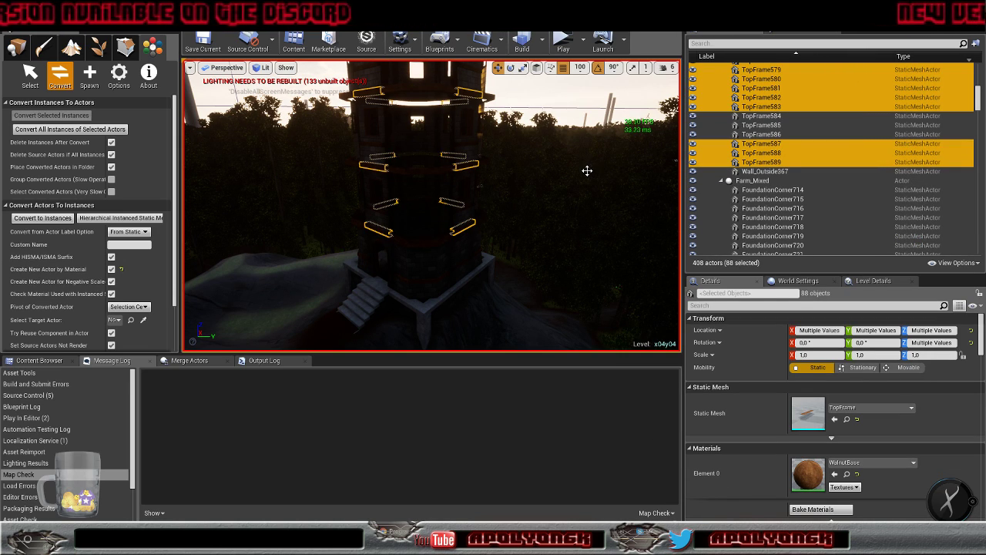
click(42, 218)
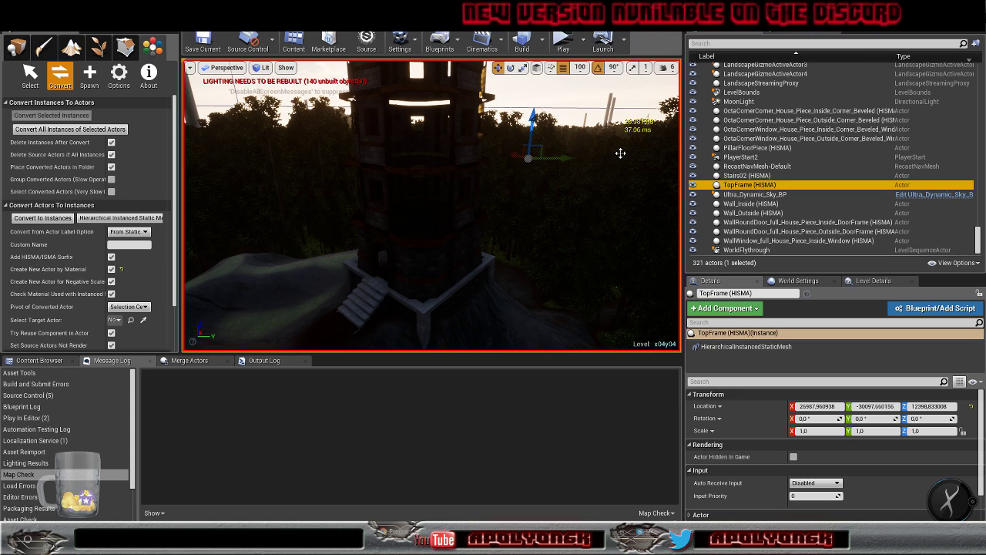
Select Floor9491 with all actors of the selected classes matching its BeveledTopFrame mesh and convert them to hierarchical instances
scroll(808, 202, up, 1)
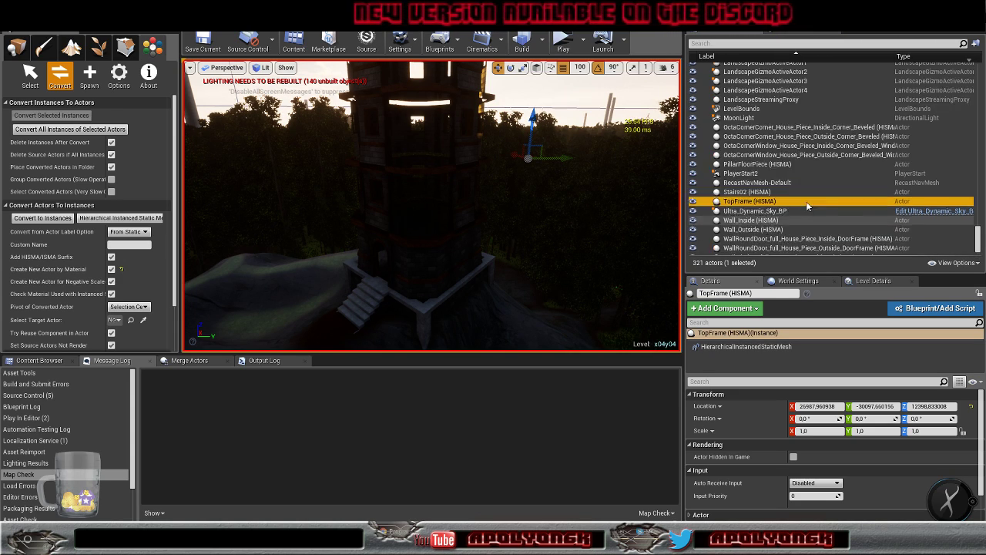
scroll(806, 206, up, 15)
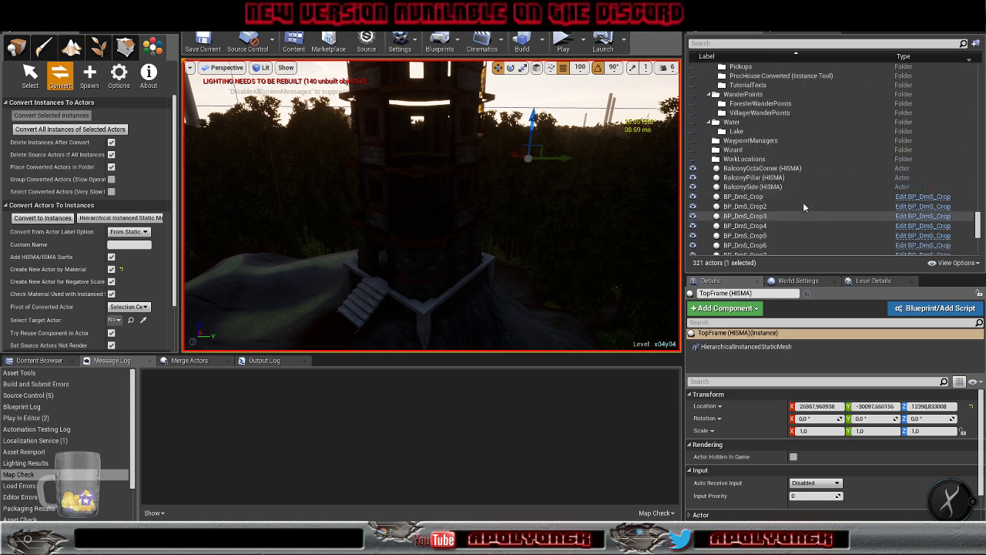
scroll(802, 206, up, 15)
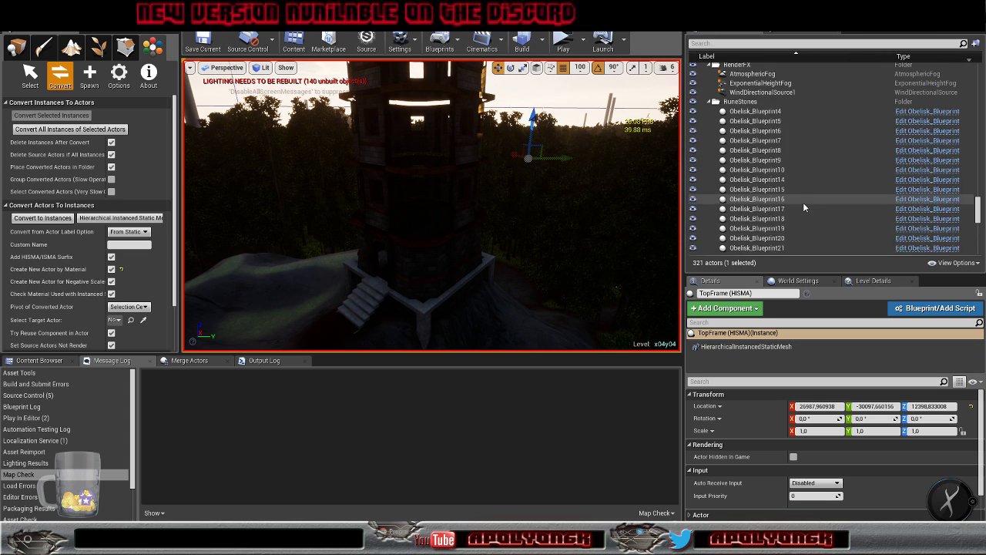
scroll(803, 202, up, 5)
click(770, 154)
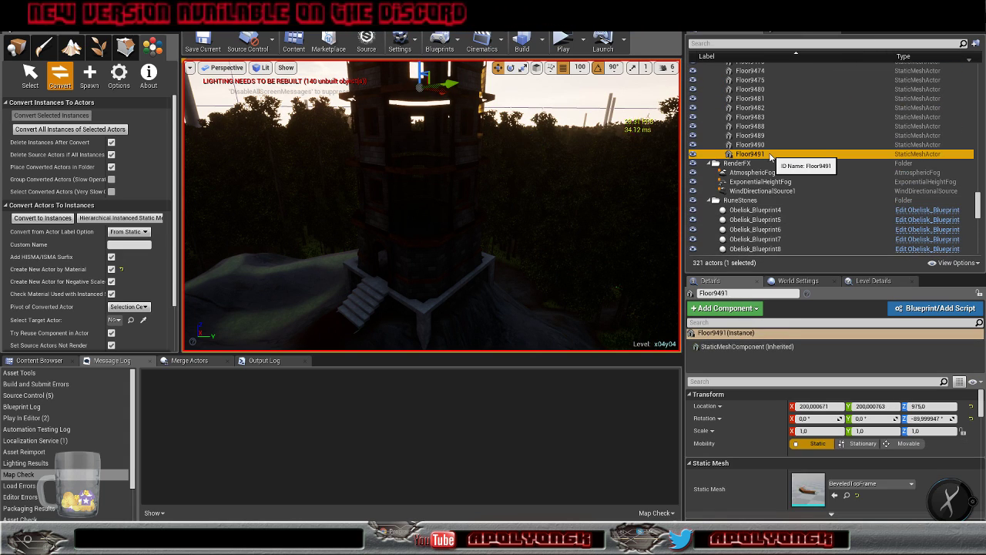
right_click(763, 155)
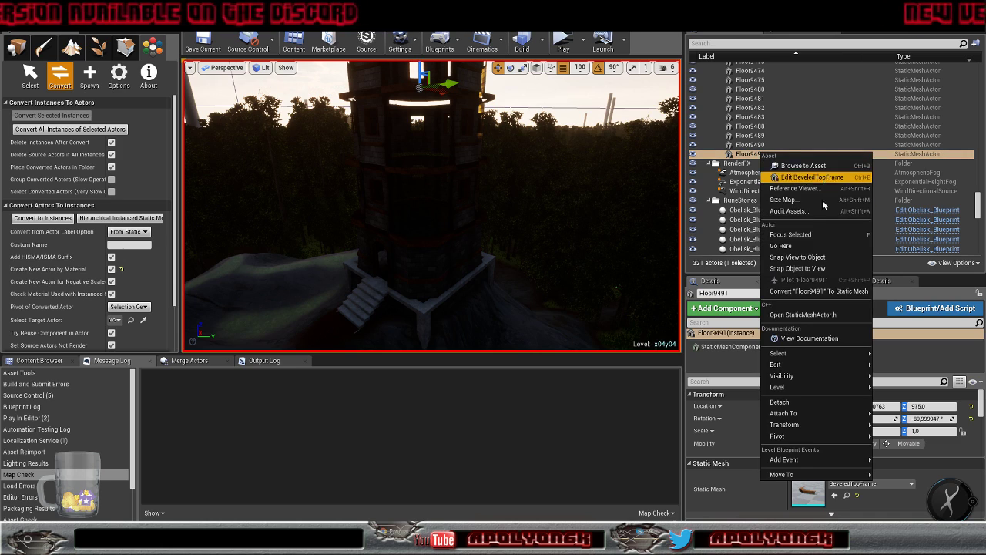
mouse_move(801, 353)
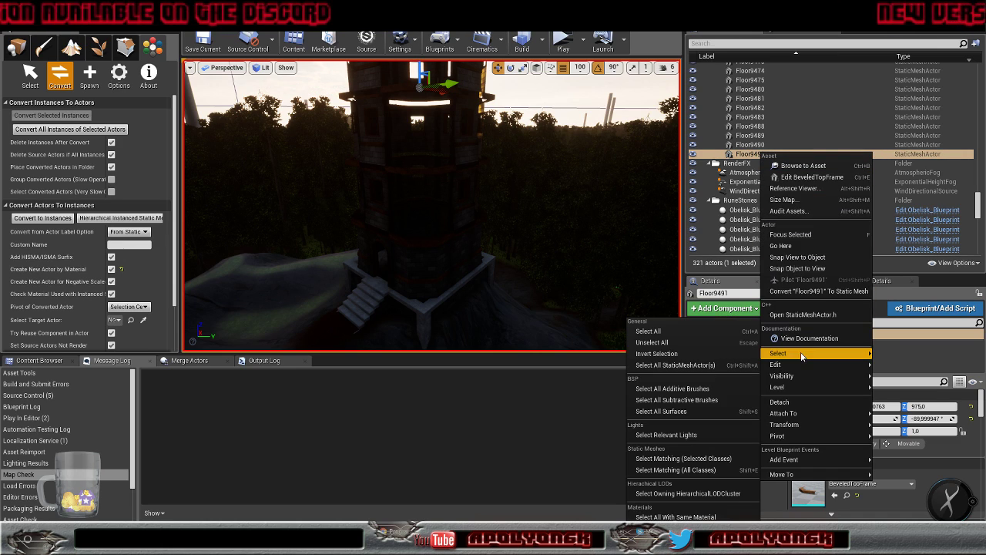
click(682, 458)
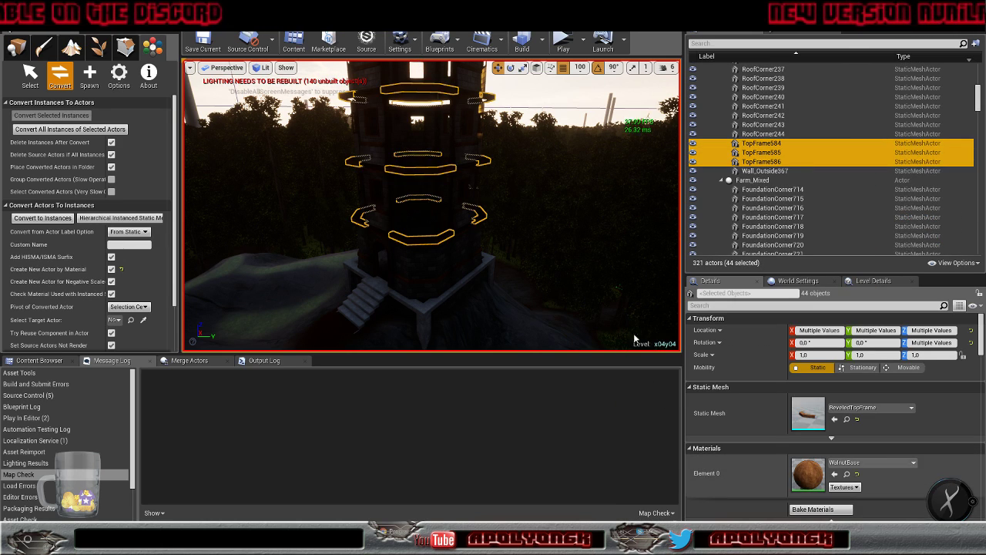
click(44, 218)
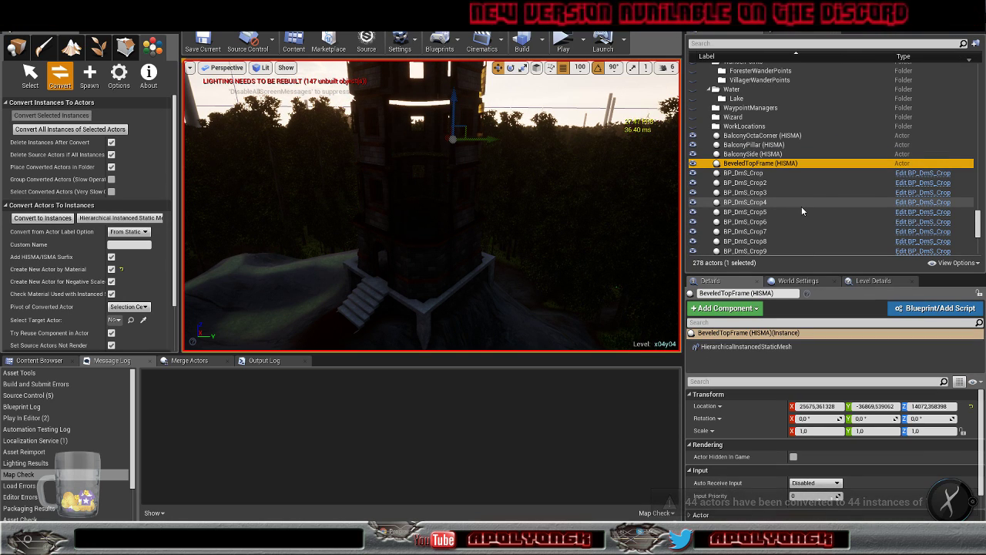
Select Floor9463 with all actors of the selected classes matching its WallWindow_full_House_Piece_Outside_Window mesh and convert them to hierarchical instances
scroll(801, 206, up, 5)
scroll(801, 206, up, 10)
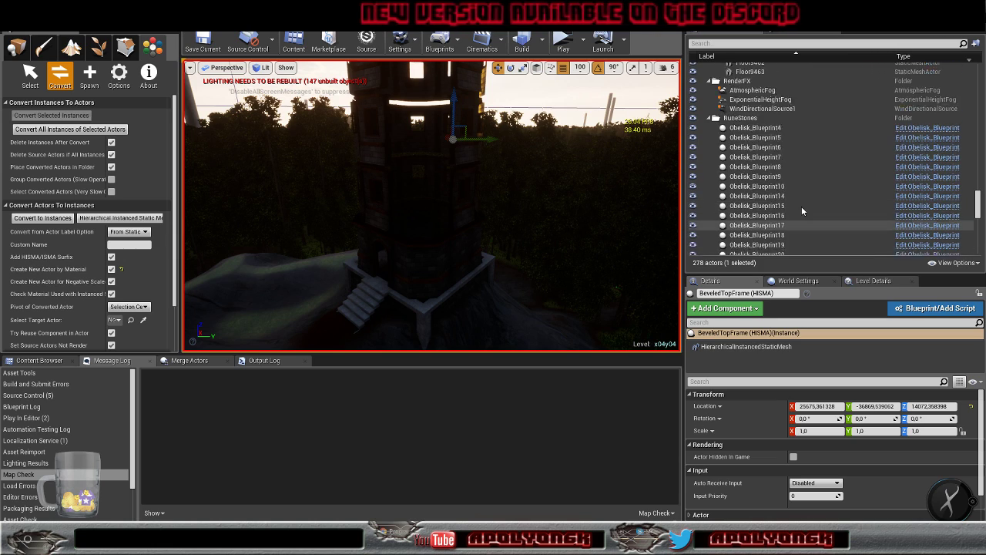
click(755, 187)
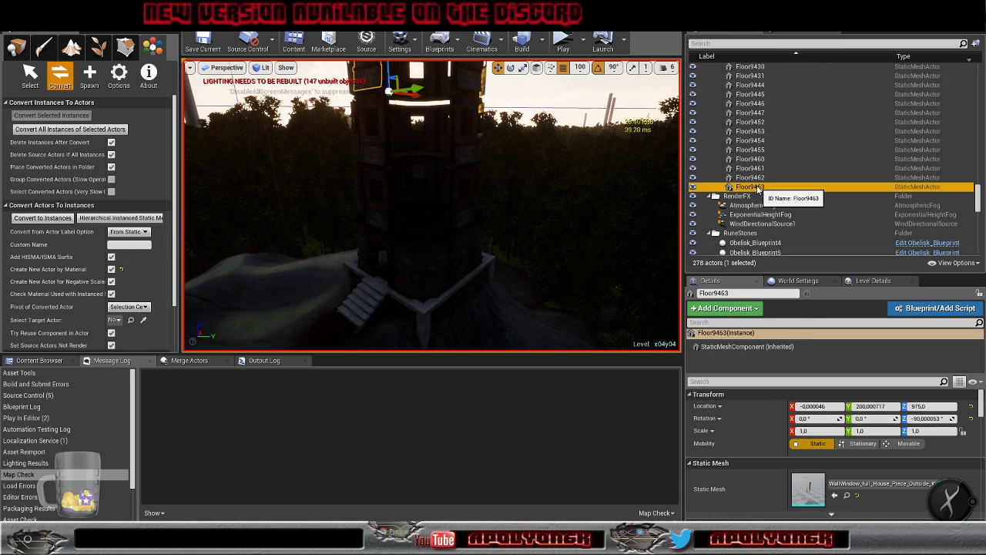
right_click(757, 188)
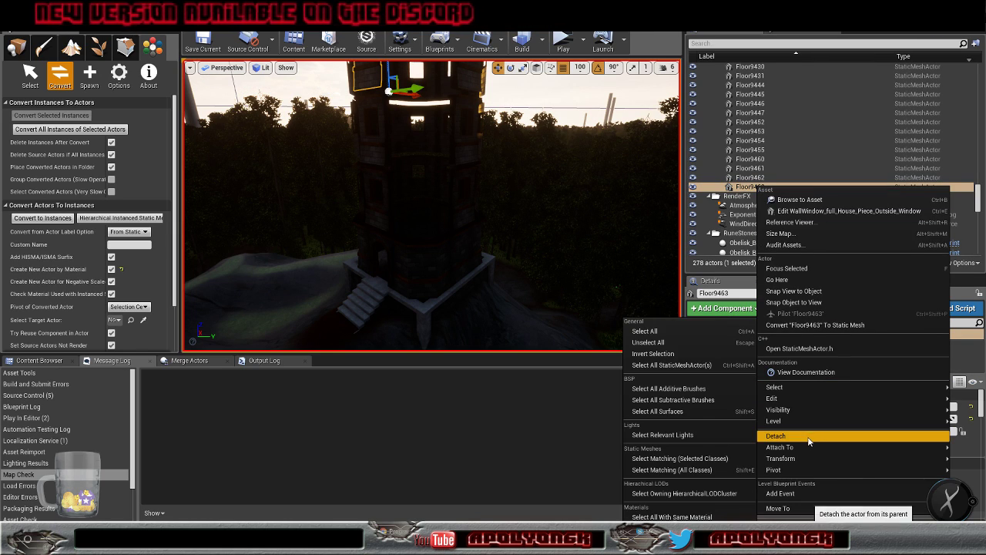
mouse_move(798, 416)
mouse_move(778, 387)
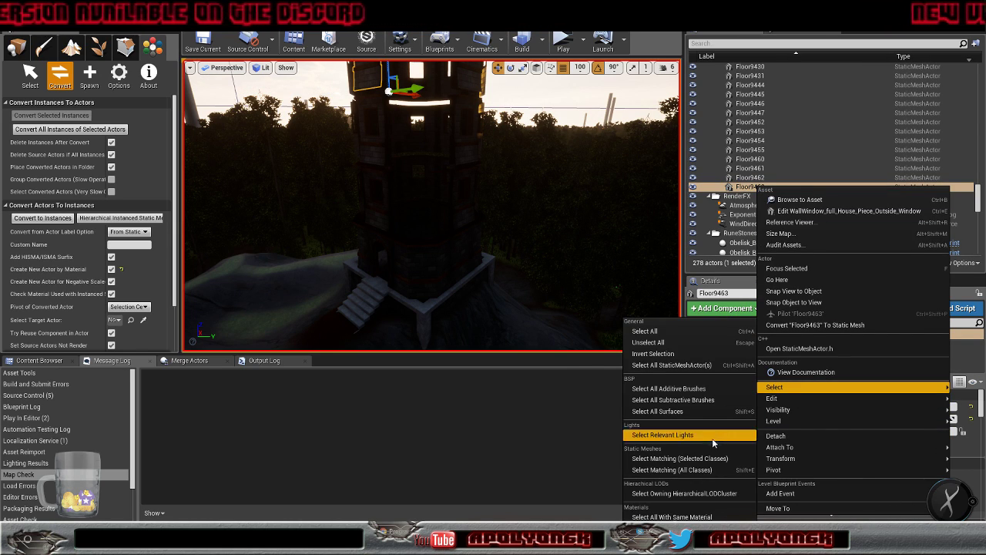
click(704, 460)
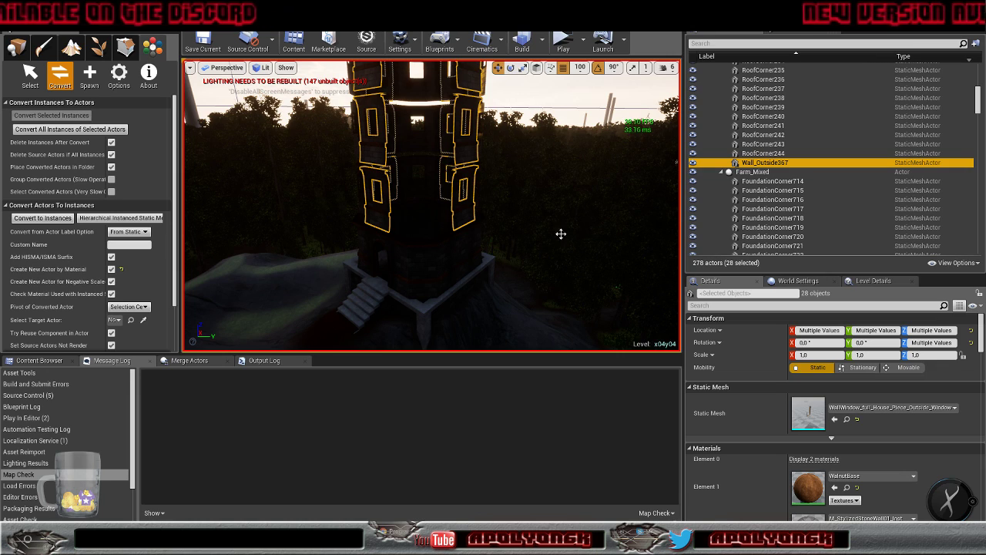
click(41, 220)
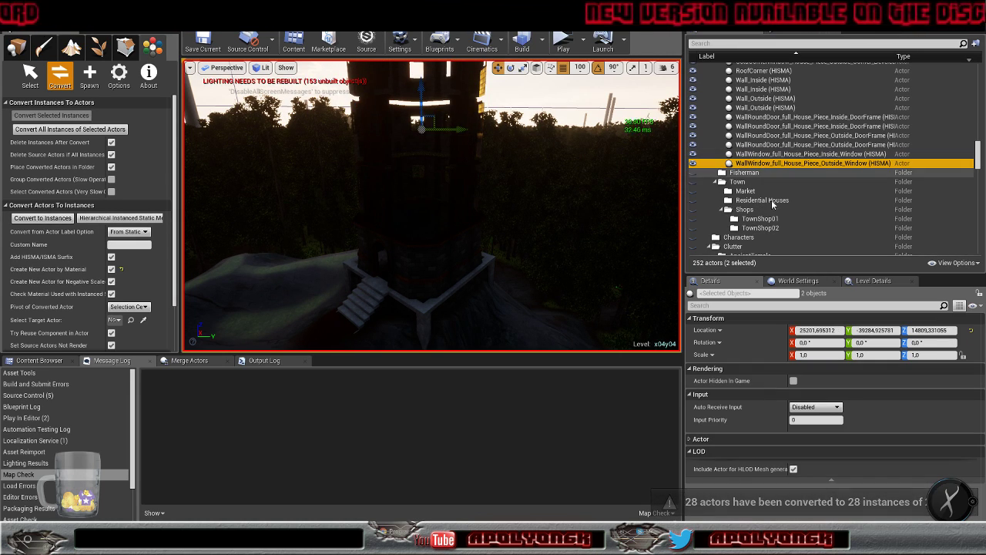
Switch the viewport to Unlit shading and examine the tower's walls and frames up close and from a distance
scroll(768, 202, up, 3)
scroll(768, 202, up, 6)
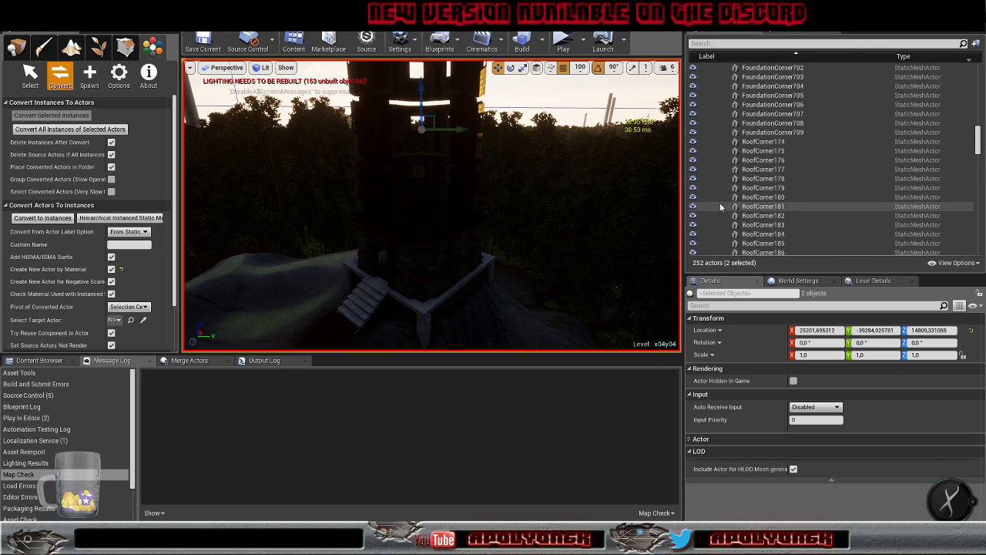
click(263, 68)
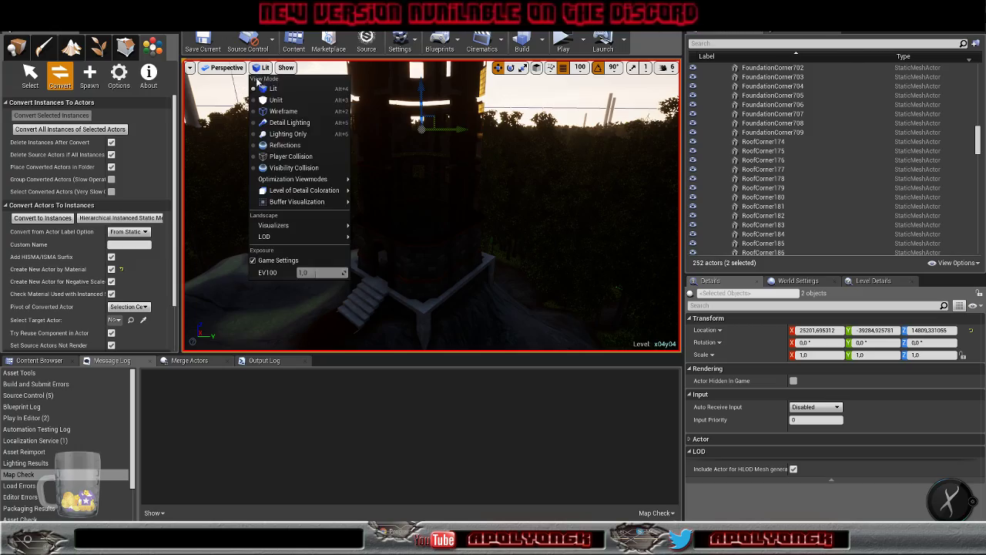
click(268, 102)
right_drag(335, 149, 373, 208)
scroll(419, 183, up, 5)
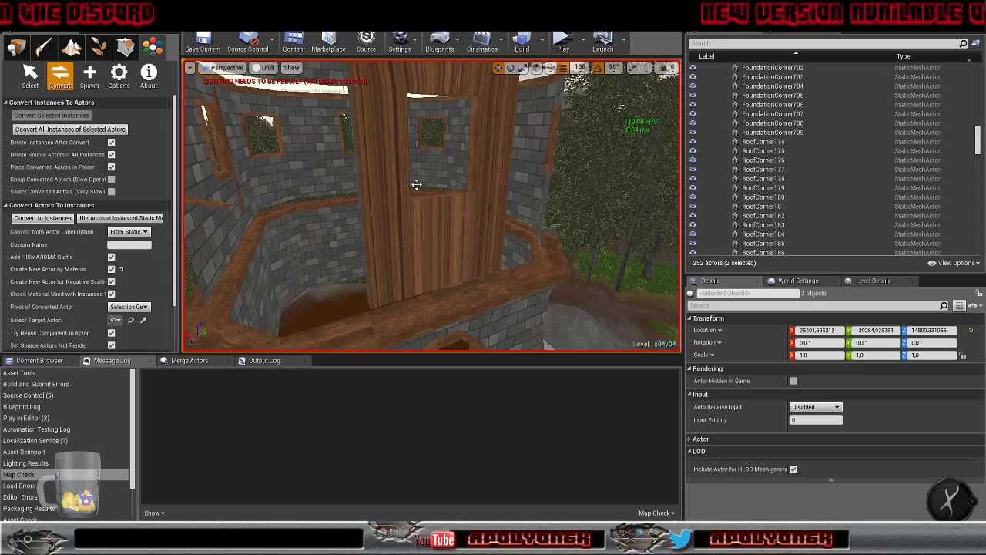
scroll(416, 184, down, 4)
scroll(416, 184, up, 3)
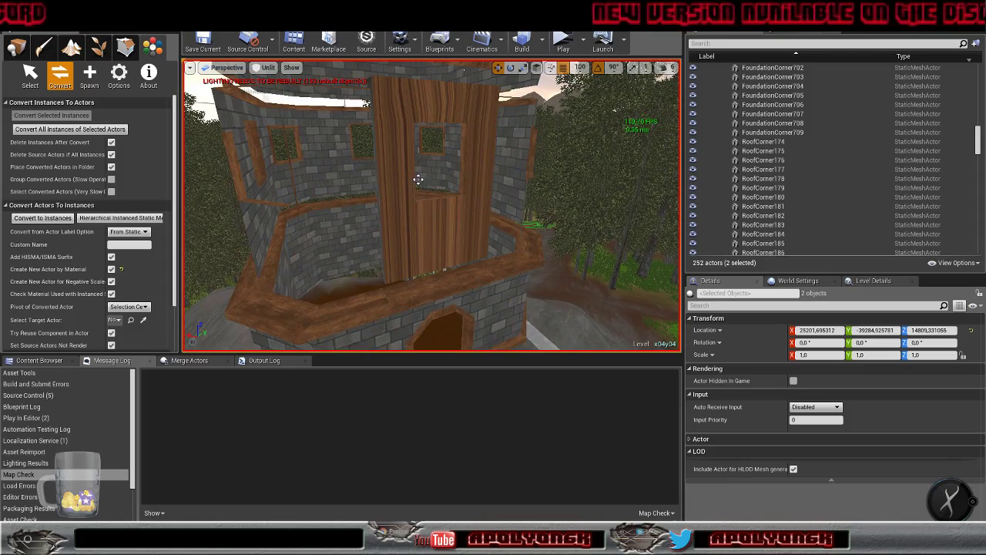
scroll(418, 180, down, 10)
right_drag(417, 180, 466, 178)
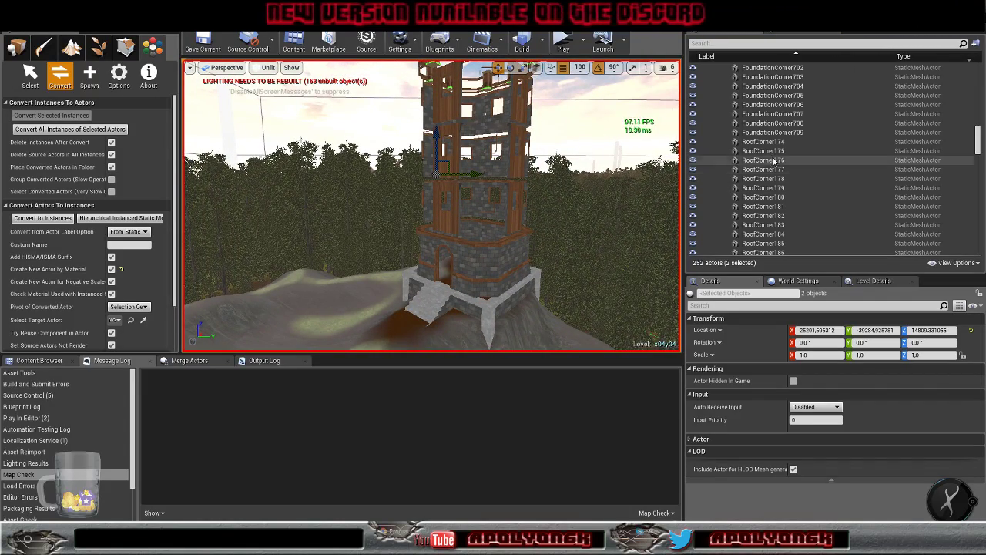
Select RoofCorner187 with all actors of the selected classes matching its RoofTop mesh and convert them to hierarchical instances
scroll(759, 203, down, 3)
click(759, 182)
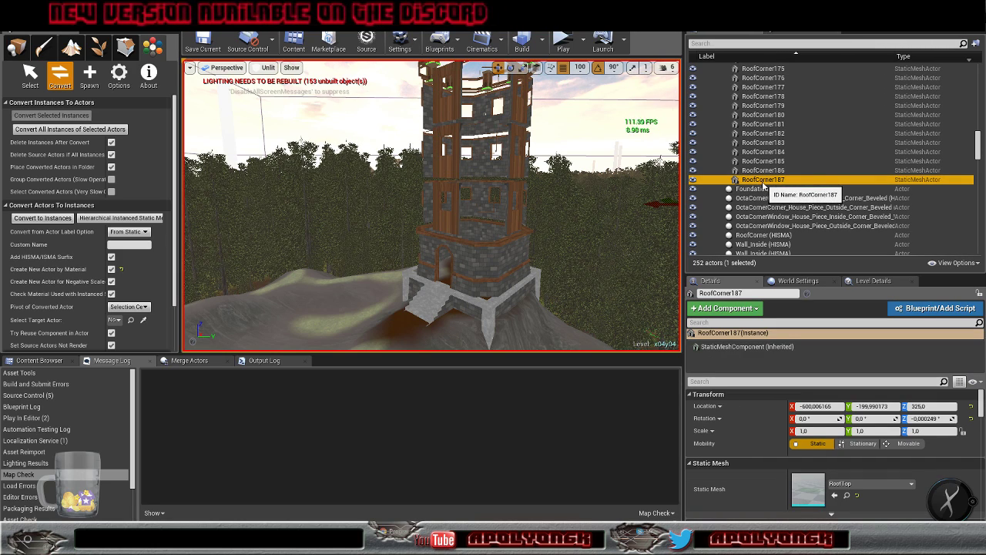
right_click(760, 185)
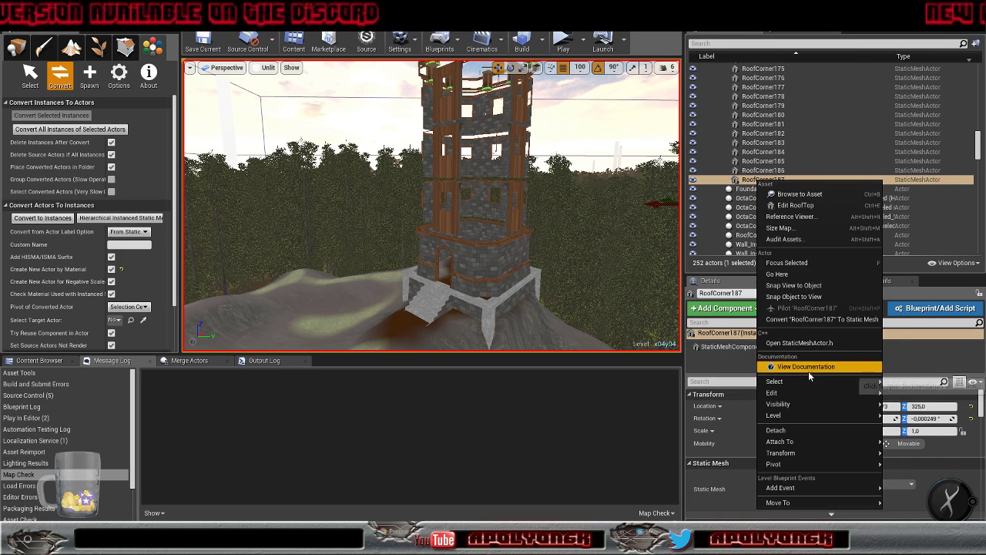
mouse_move(794, 387)
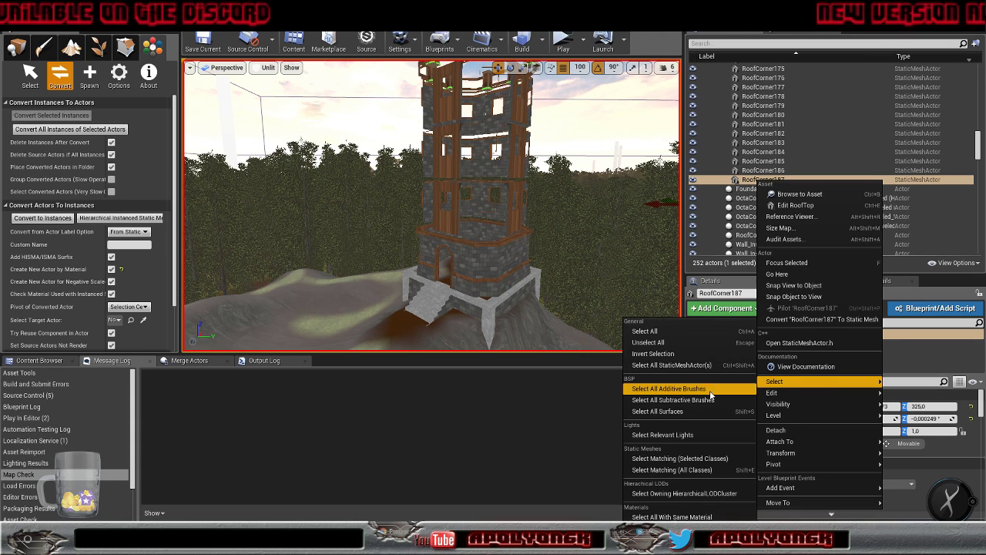
click(679, 458)
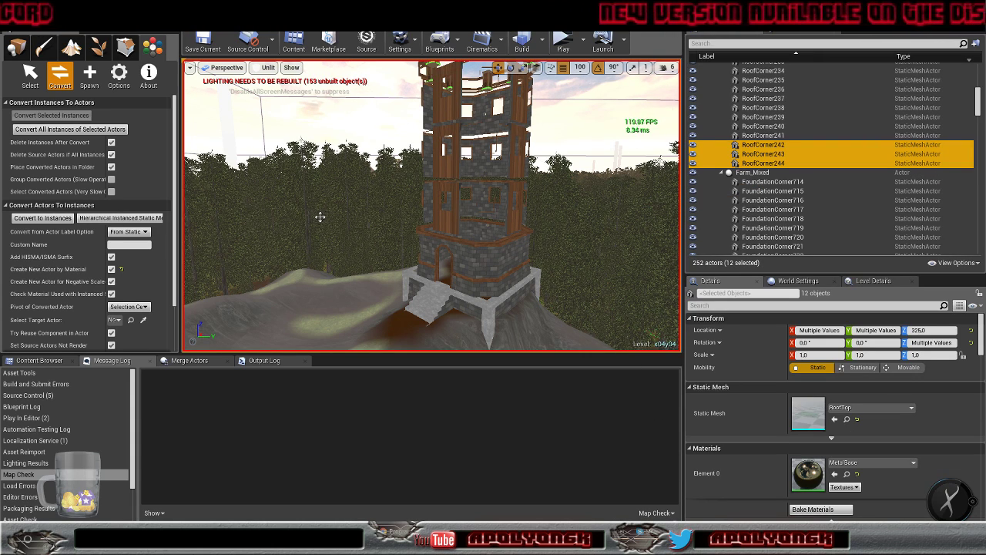
click(41, 218)
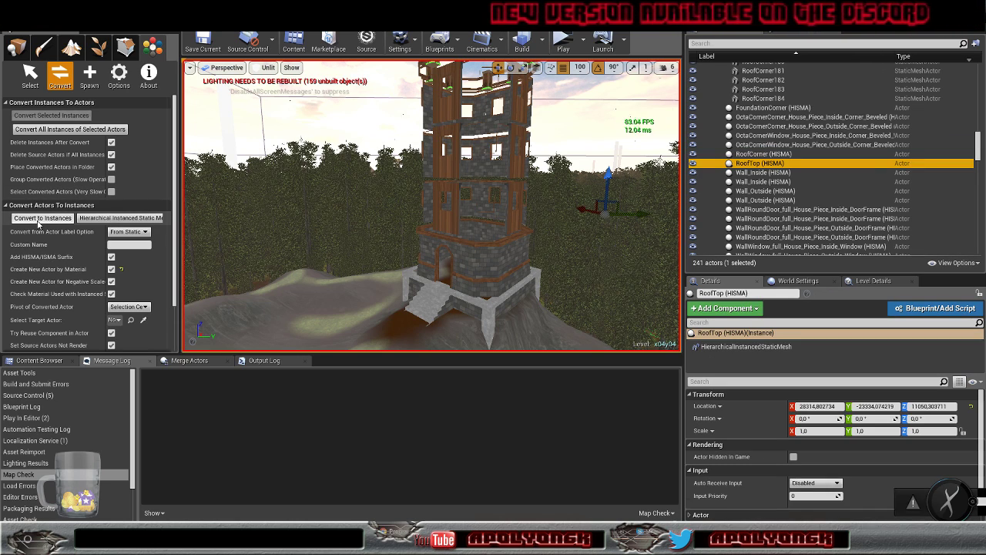
Select RoofCorner184 with all actors of the selected classes matching its RoofInsideCorner mesh and convert them to hierarchical instances
click(762, 98)
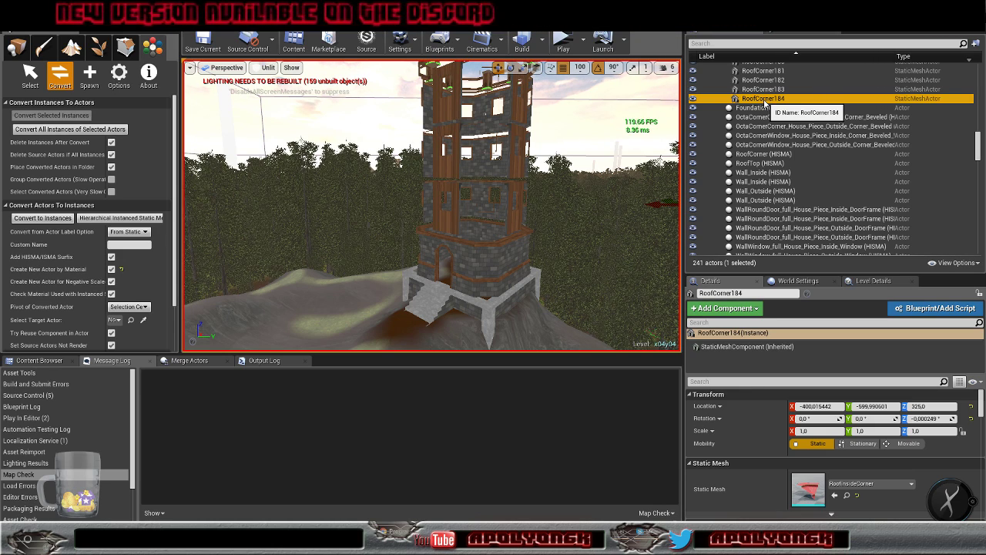
right_click(764, 103)
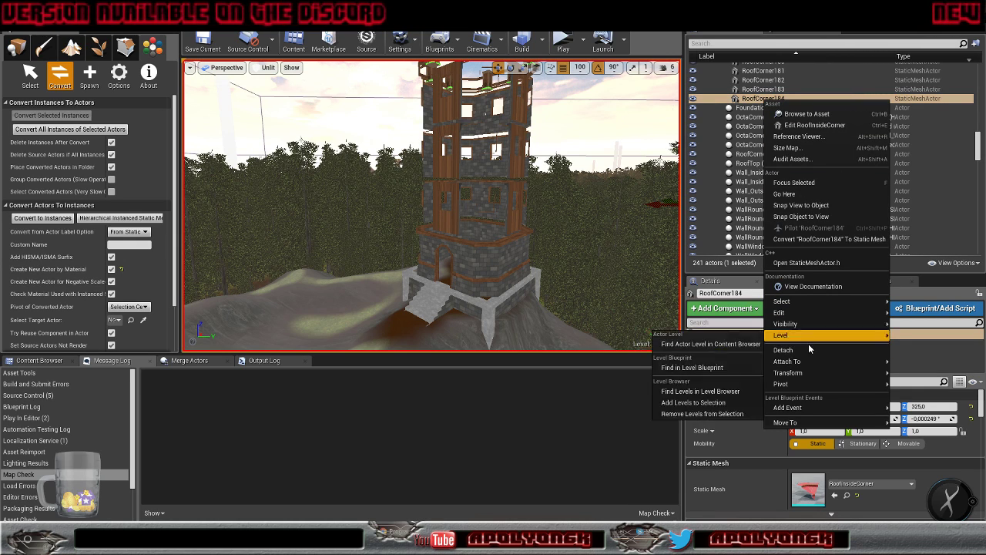
mouse_move(802, 330)
mouse_move(786, 301)
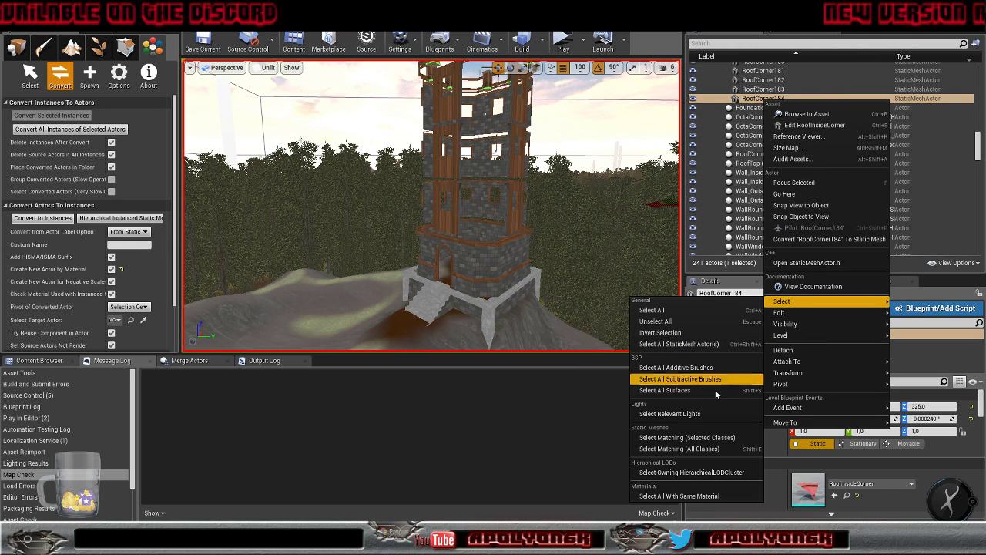
click(696, 438)
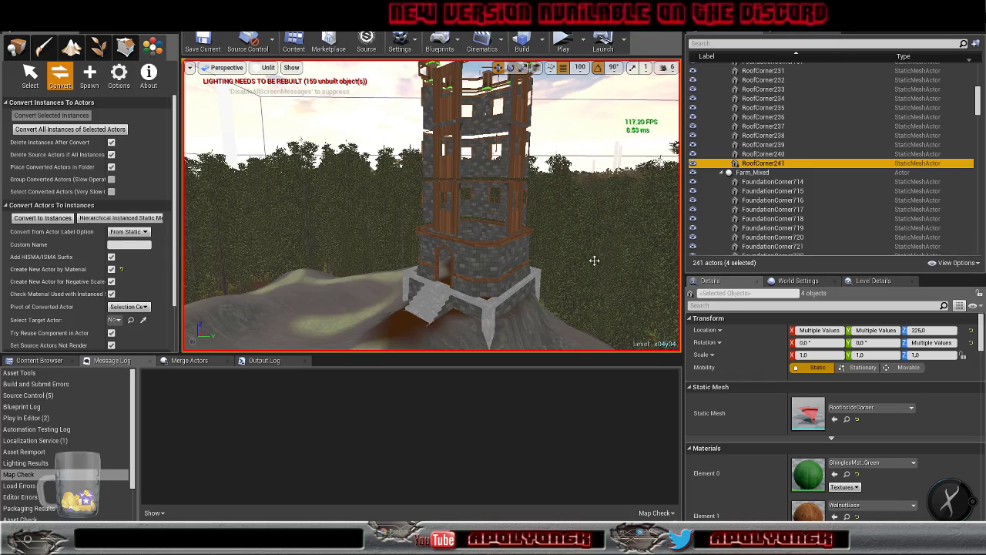
right_drag(594, 260, 587, 319)
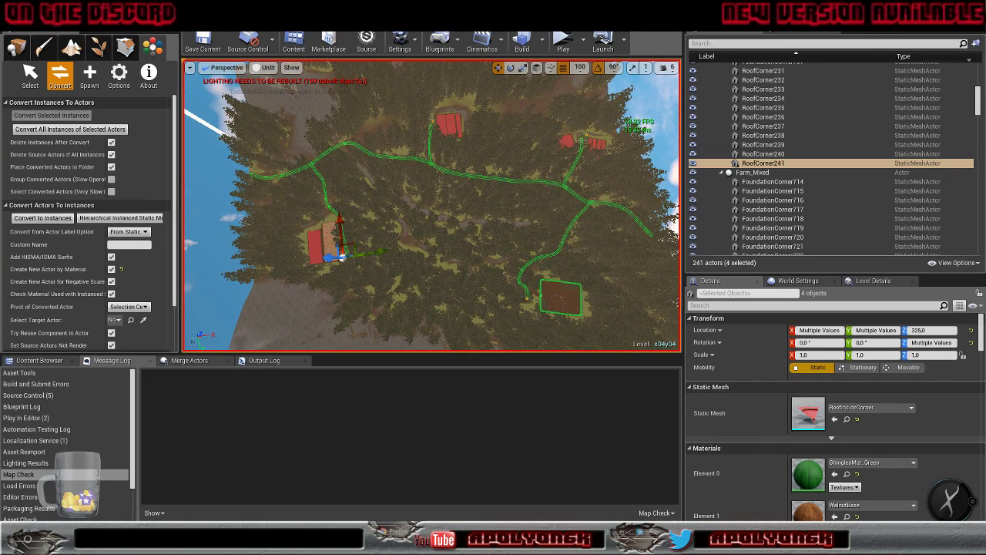
right_drag(587, 319, 614, 318)
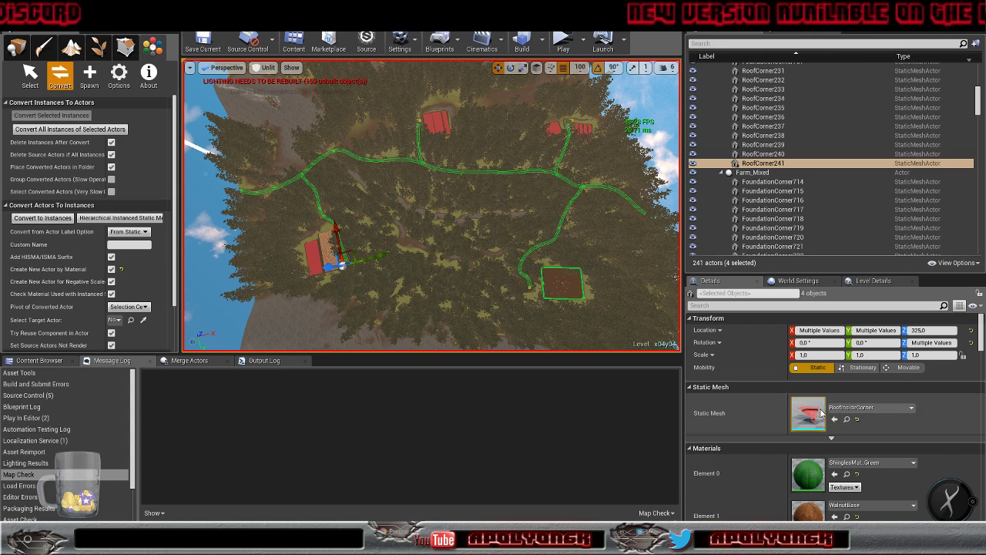
click(30, 222)
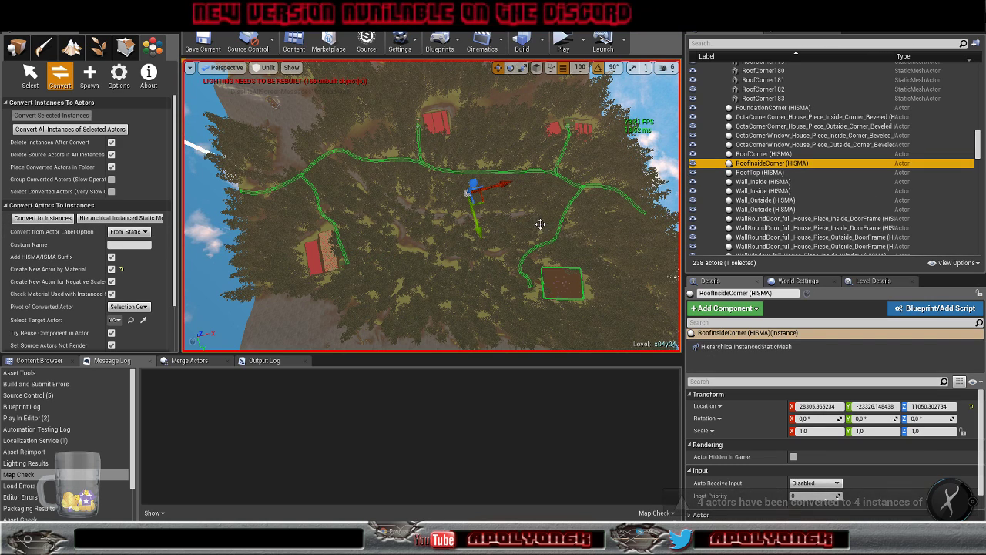
Select RoofCorner183 with all actors of the selected classes matching its RoofSide mesh and convert them to hierarchical instances
click(764, 98)
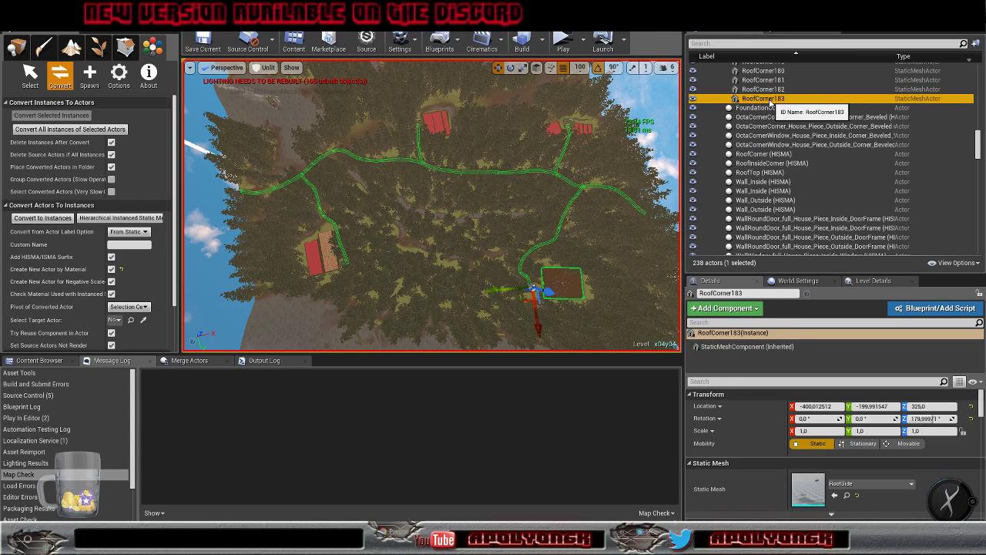
right_click(768, 103)
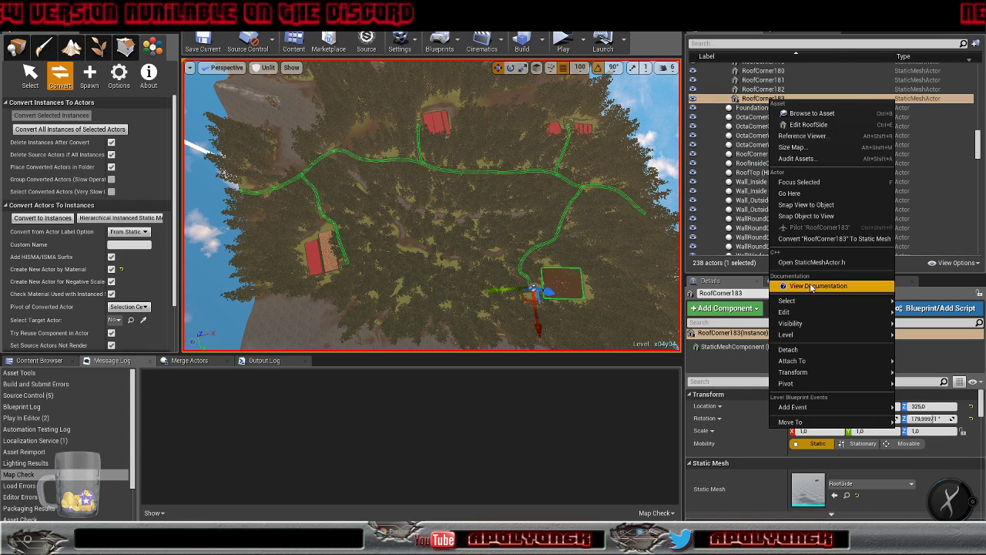
mouse_move(811, 305)
click(682, 437)
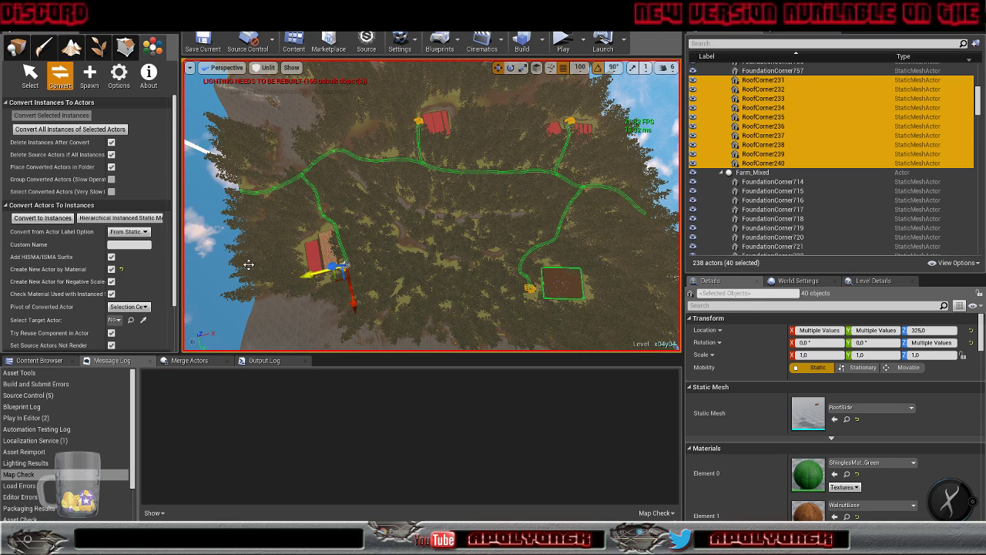
right_drag(336, 295, 512, 293)
key(w)
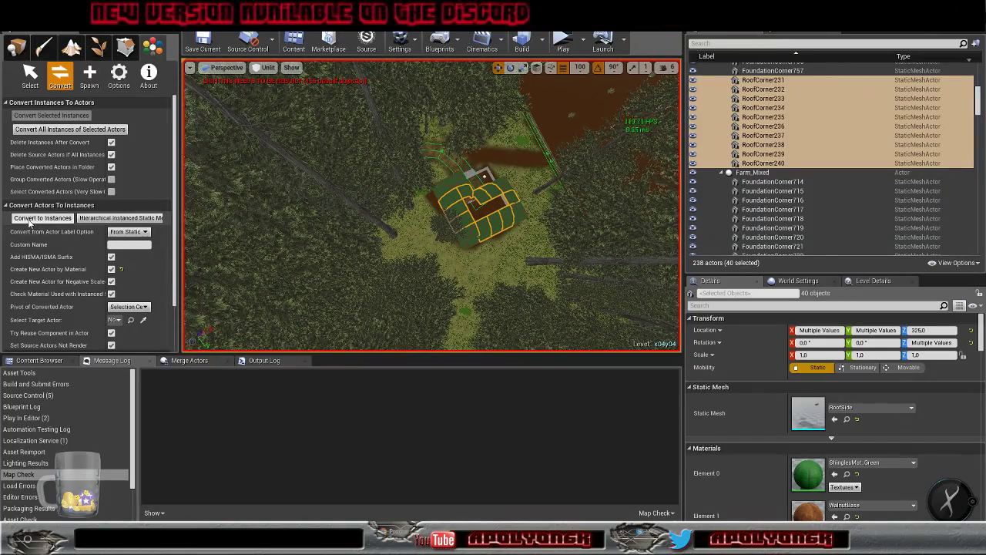
click(31, 221)
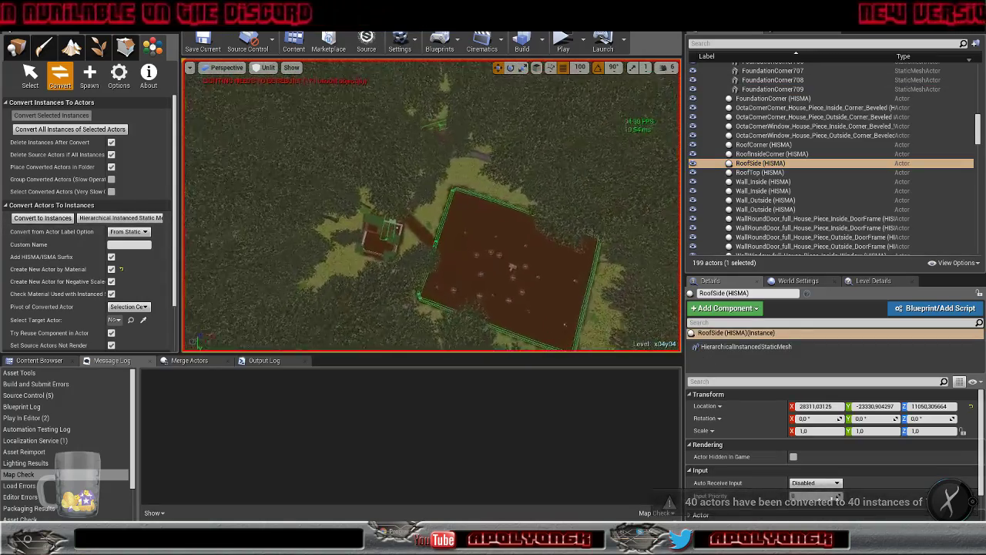
Select FoundationCorner709 with all actors of the selected classes matching its FoundationWall mesh and convert them to hierarchical instances
click(772, 80)
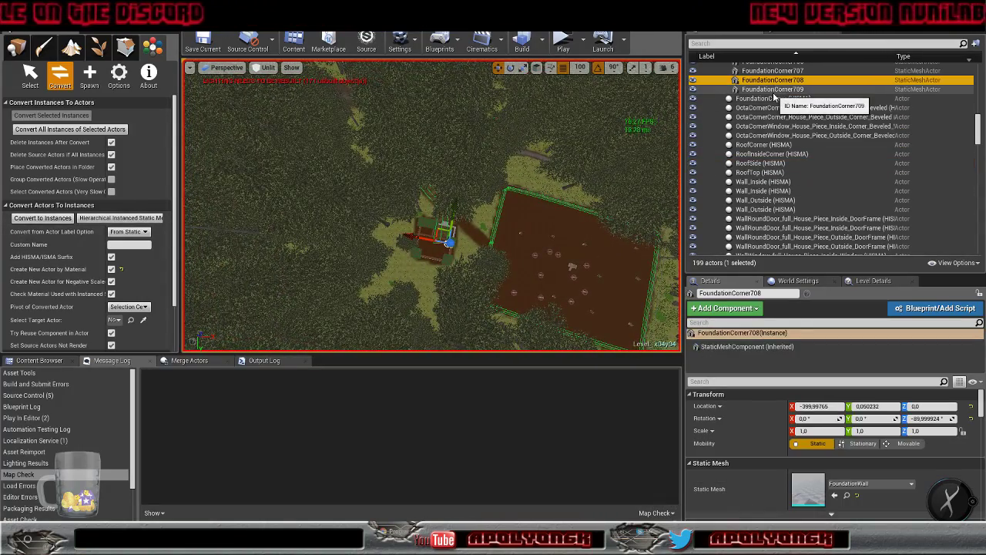
click(772, 90)
right_click(768, 94)
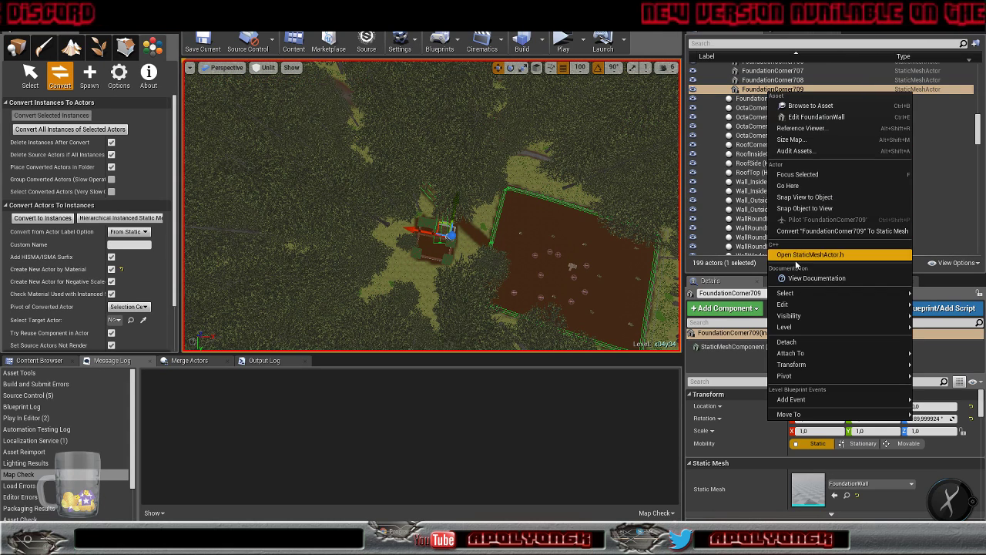
mouse_move(797, 296)
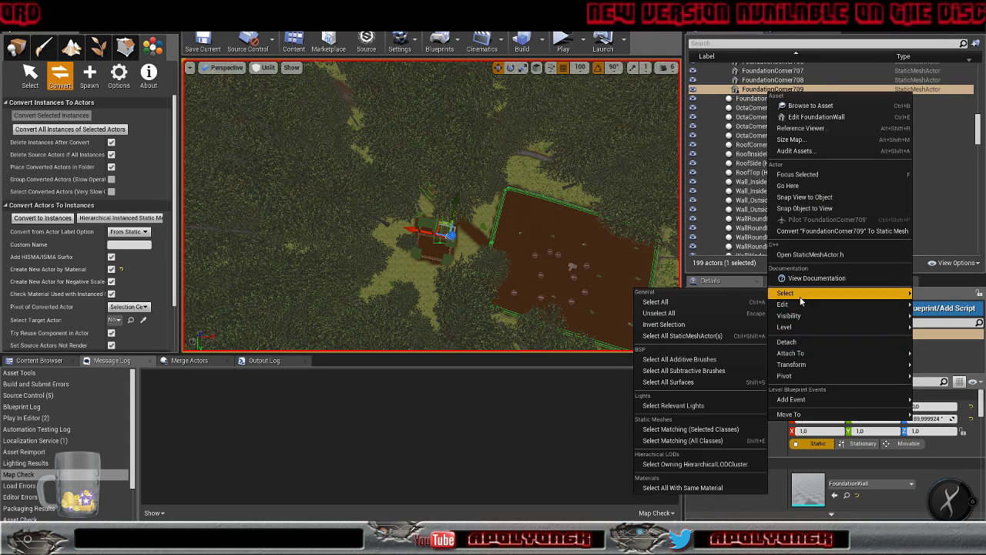
click(690, 429)
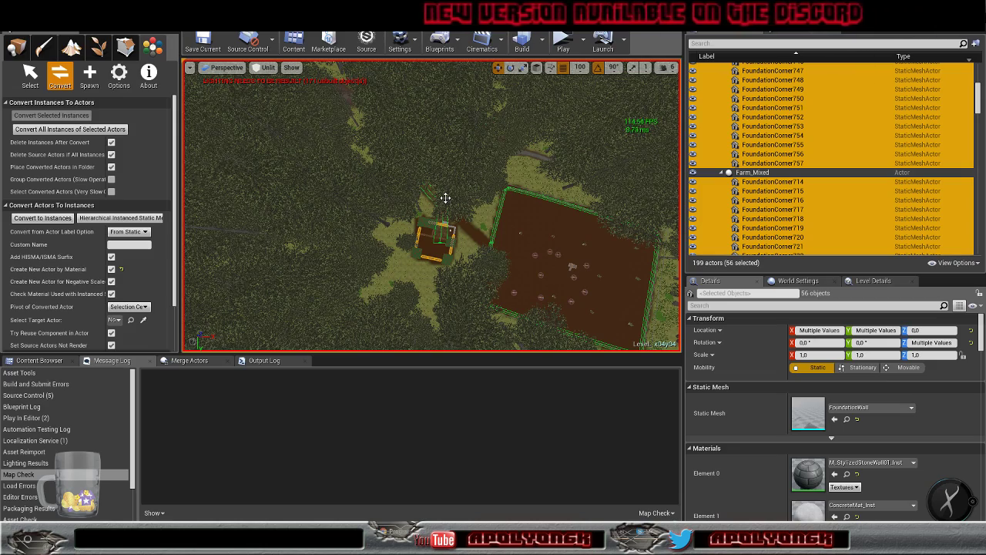
click(42, 217)
Look through the level's actor list, from the Farms folder to its end, for static mesh actors still left to convert
scroll(760, 170, up, 5)
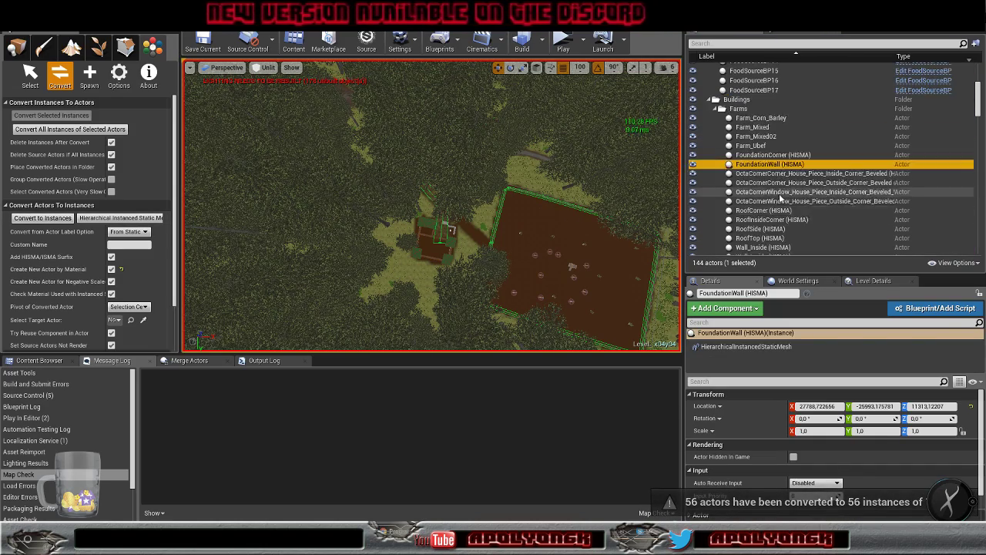
scroll(760, 170, down, 4)
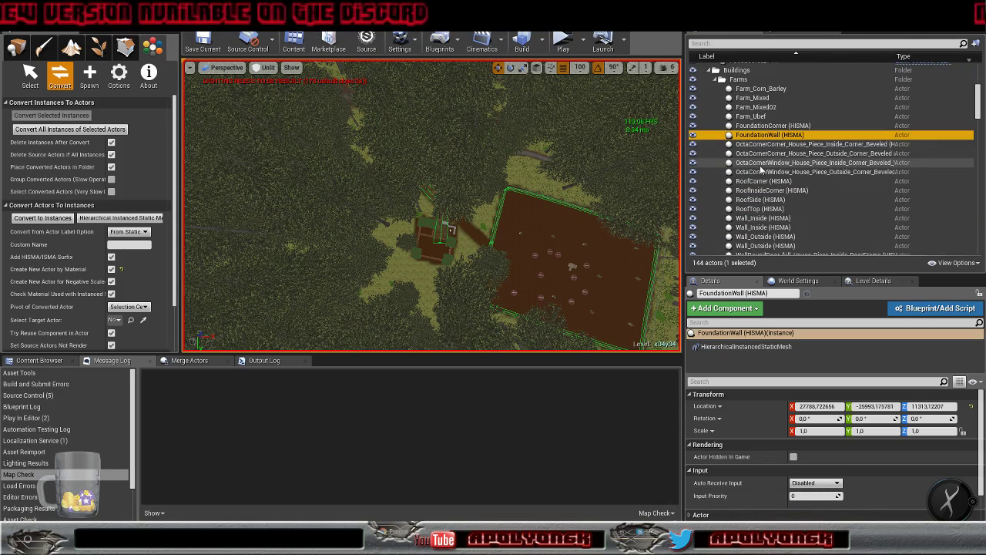
scroll(760, 169, down, 7)
scroll(760, 165, down, 20)
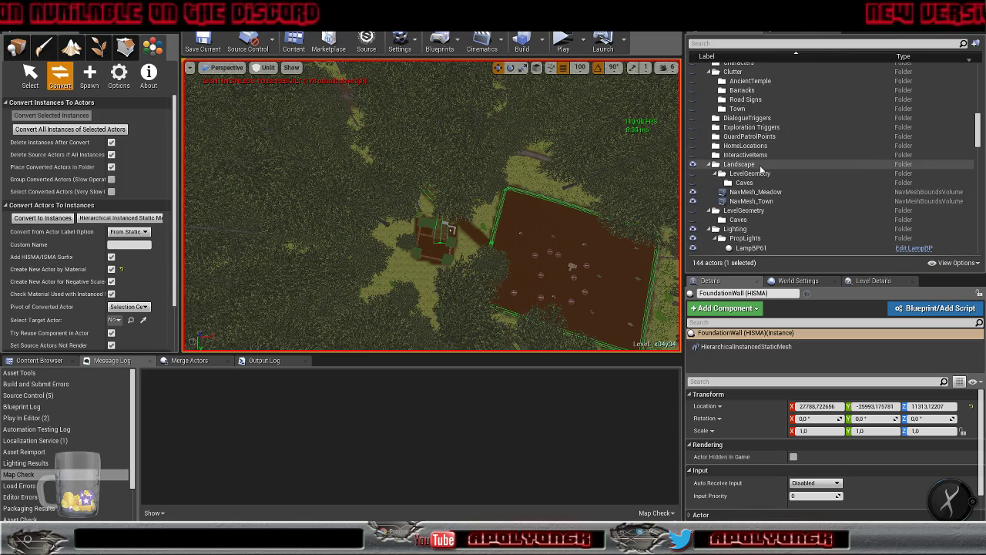
scroll(759, 165, down, 10)
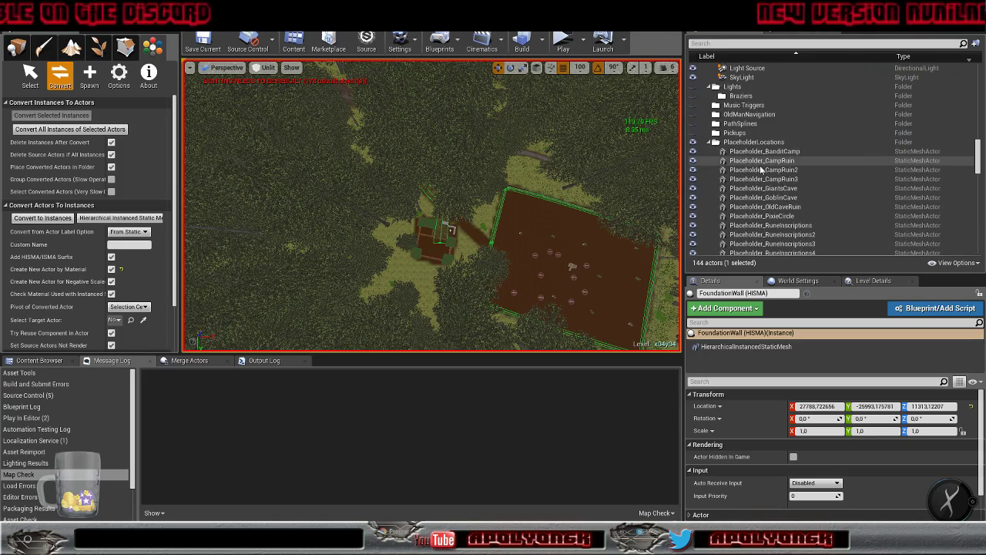
scroll(760, 170, down, 10)
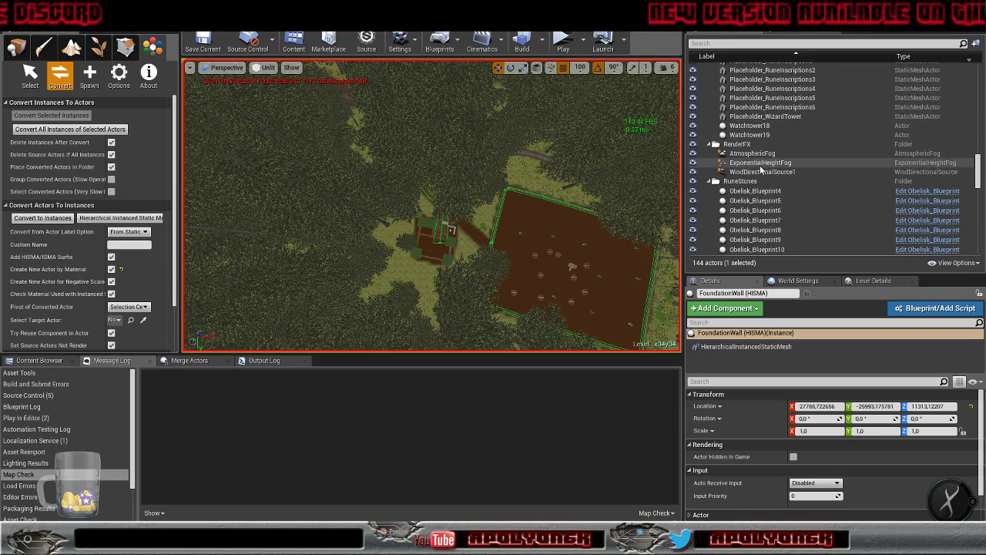
scroll(759, 169, down, 10)
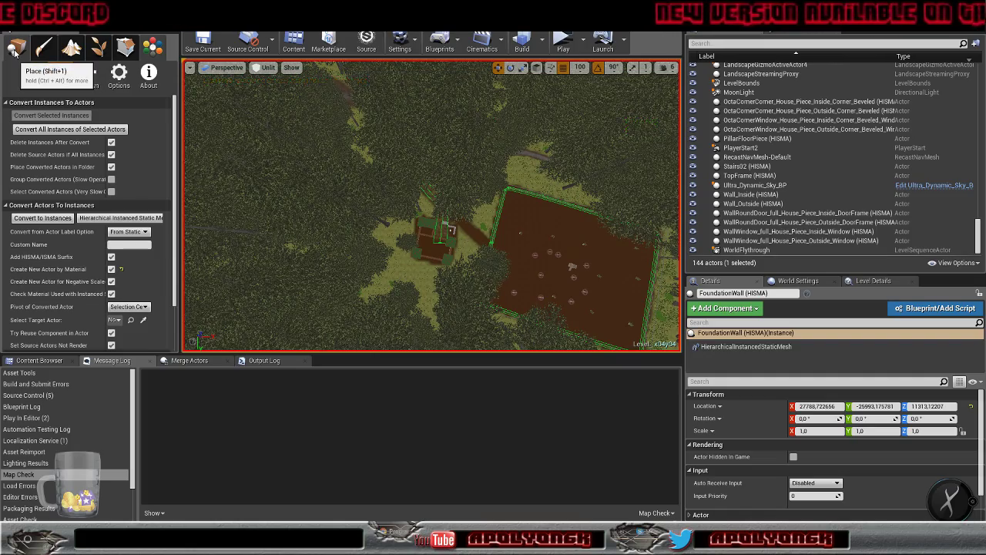
Switch the editor to Place mode and hide level x04y04 in the Levels list
click(14, 51)
scroll(326, 181, up, 10)
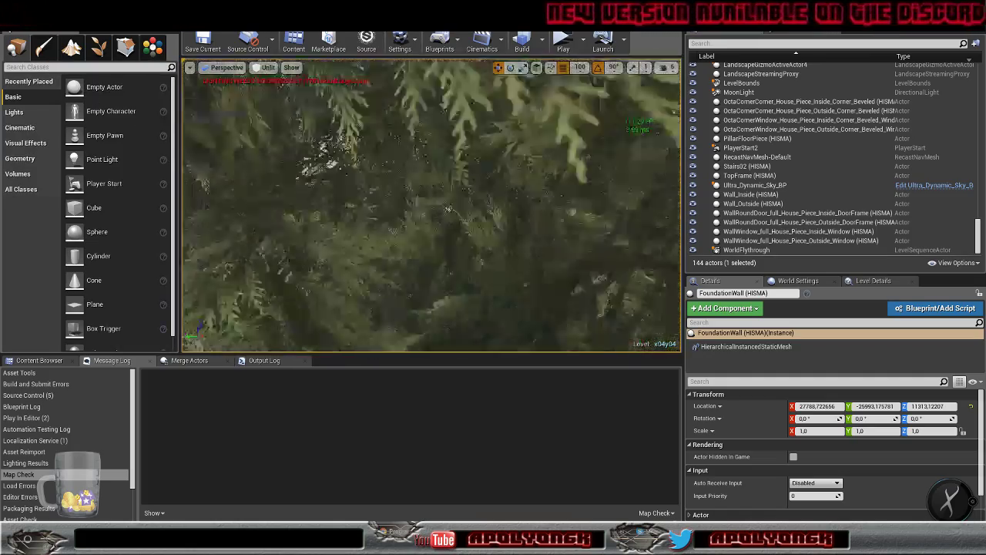
mouse_move(447, 208)
right_down()
mouse_move(447, 158)
mouse_move(462, 163)
mouse_move(456, 247)
mouse_move(456, 213)
mouse_move(490, 194)
mouse_move(453, 196)
right_up()
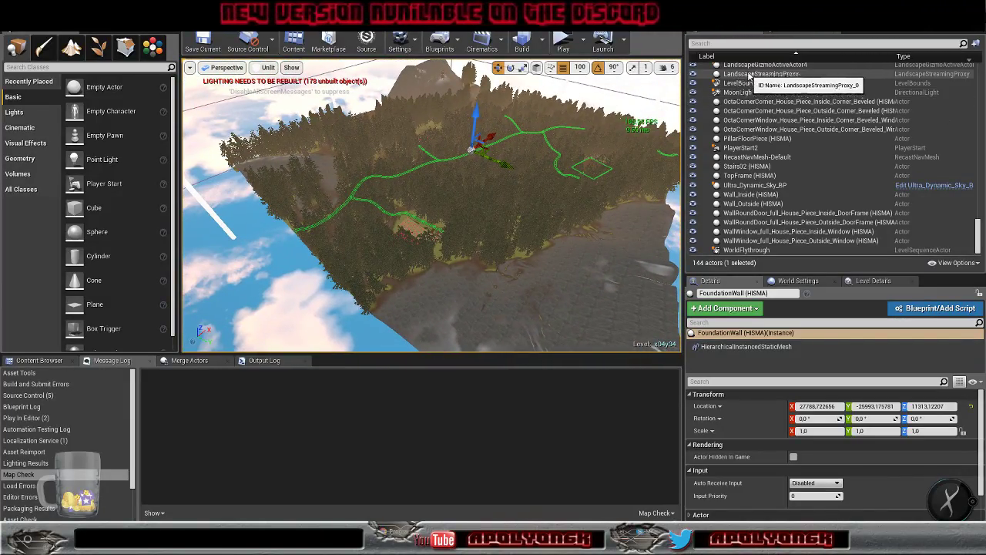
click(795, 34)
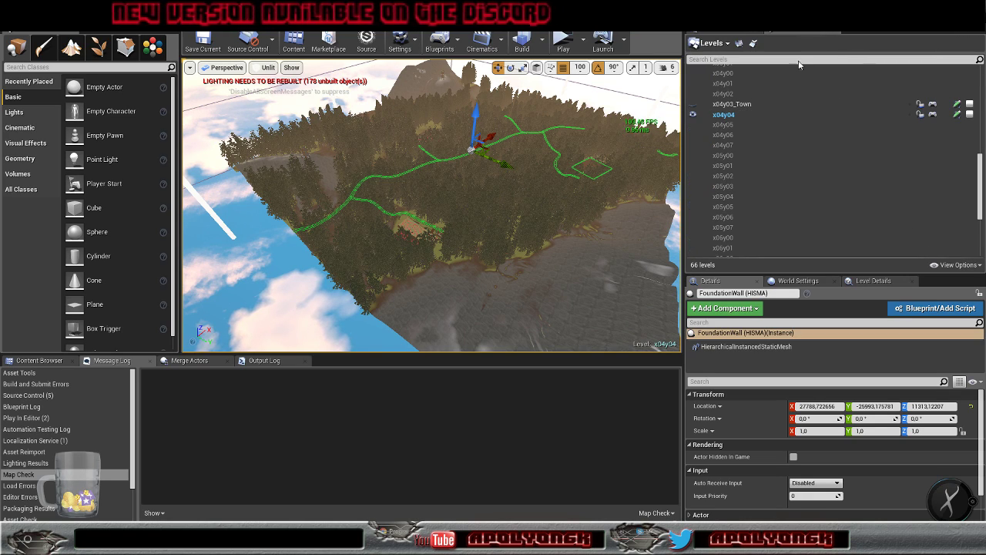
click(693, 115)
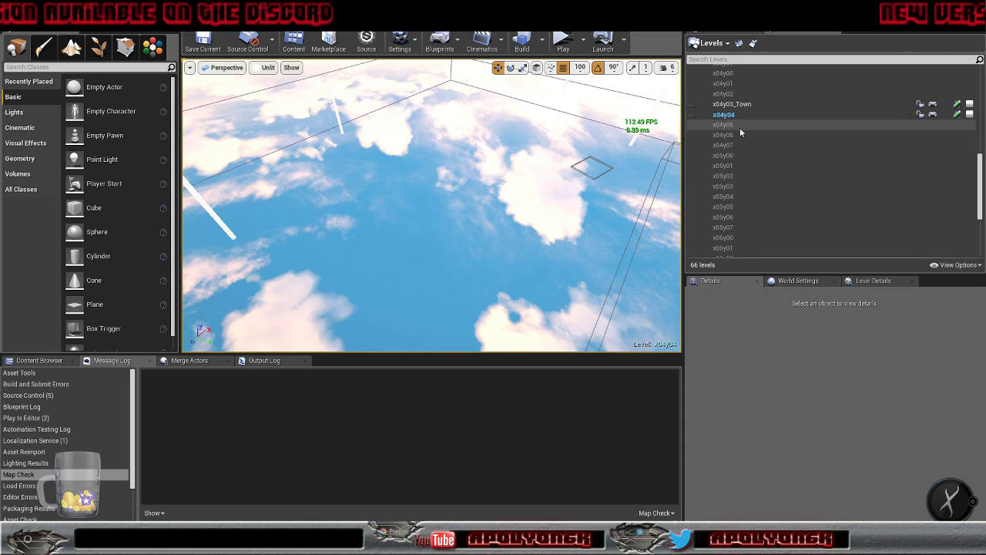
Load level x04y05 and examine its landscape from above
double_click(728, 125)
right_drag(523, 200, 515, 176)
key(w)
key(s)
key(w)
key(w)
key(w)
key(s)
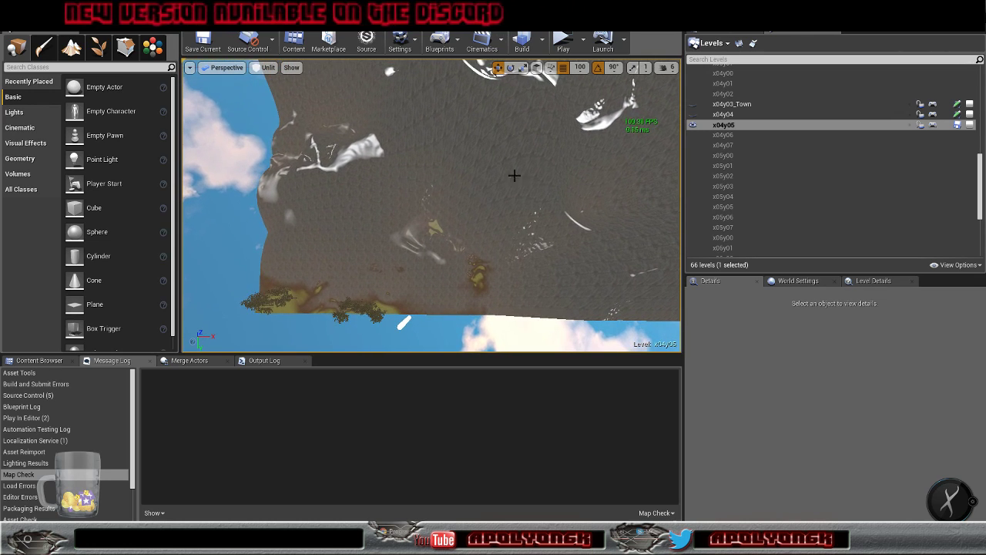
Hide level x04y05, then load level x04y06 and examine its terrain from a distance
click(691, 125)
click(728, 136)
double_click(728, 138)
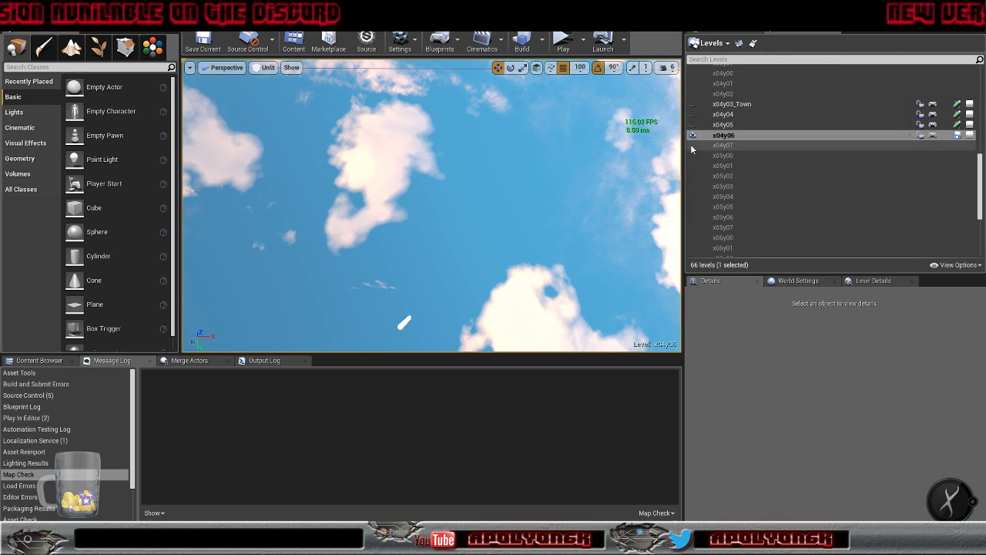
right_drag(570, 184, 624, 170)
key(w)
key(a)
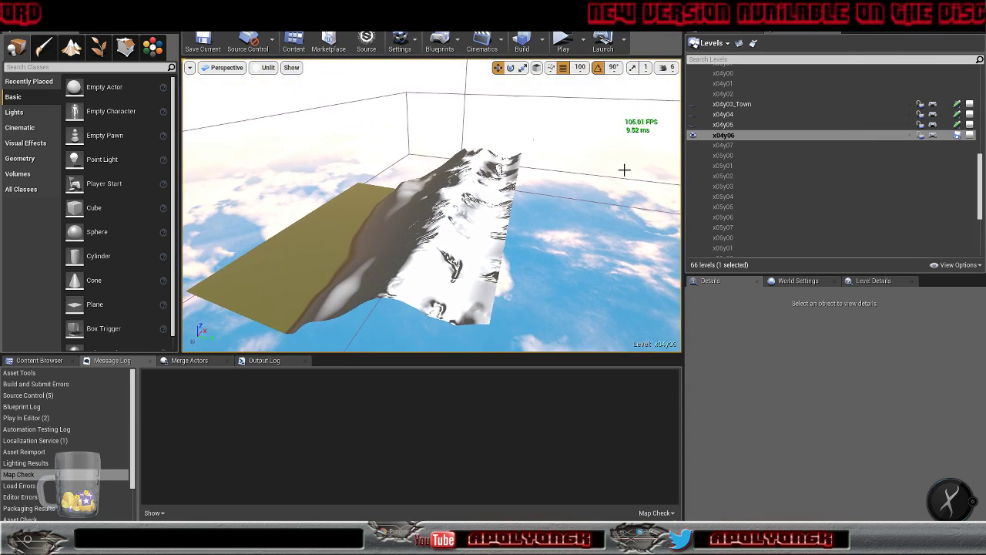
Hide level x04y06 and load level x04y07
click(692, 135)
click(717, 148)
double_click(718, 147)
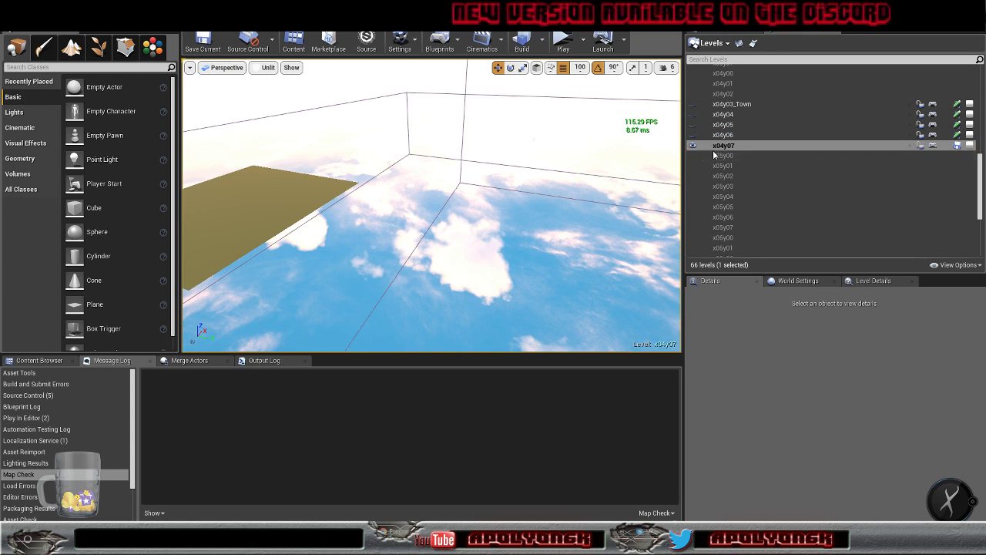
Hide level x04y07 and load level x05y03
click(692, 146)
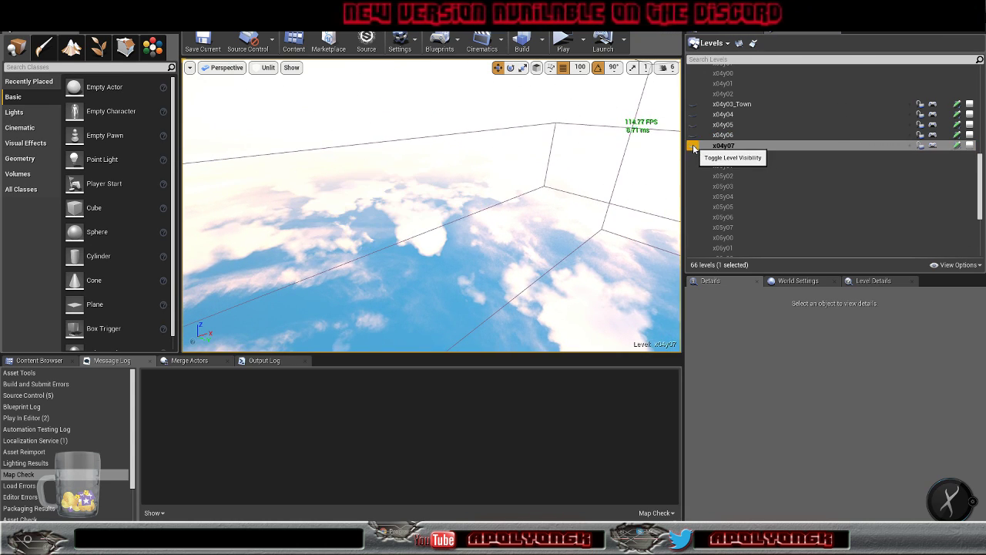
double_click(740, 186)
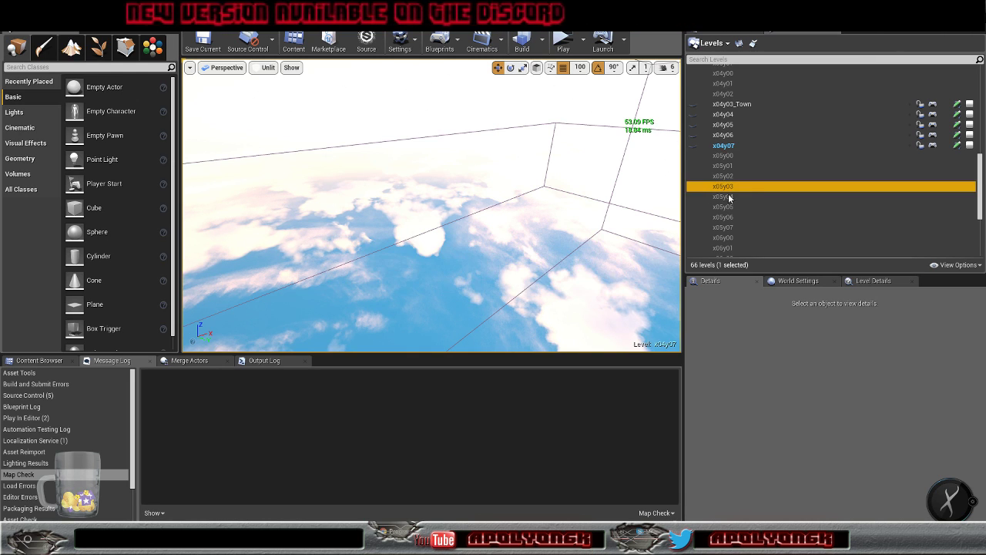
right_drag(583, 224, 812, 208)
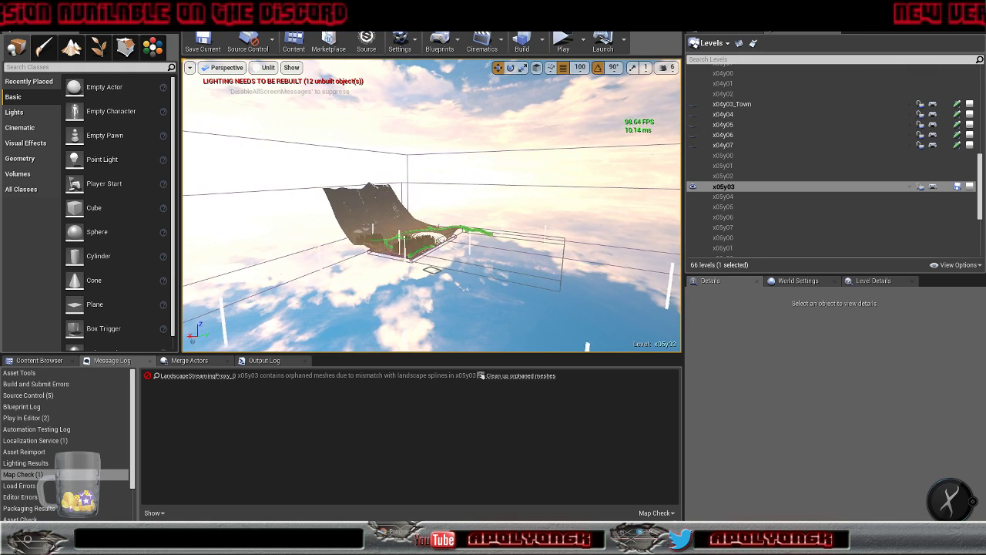
Examine level x05y03's mountainside, lakes, forest and road splines, including the statue-flanked road end at the cliff
key(w)
right_drag(583, 224, 518, 224)
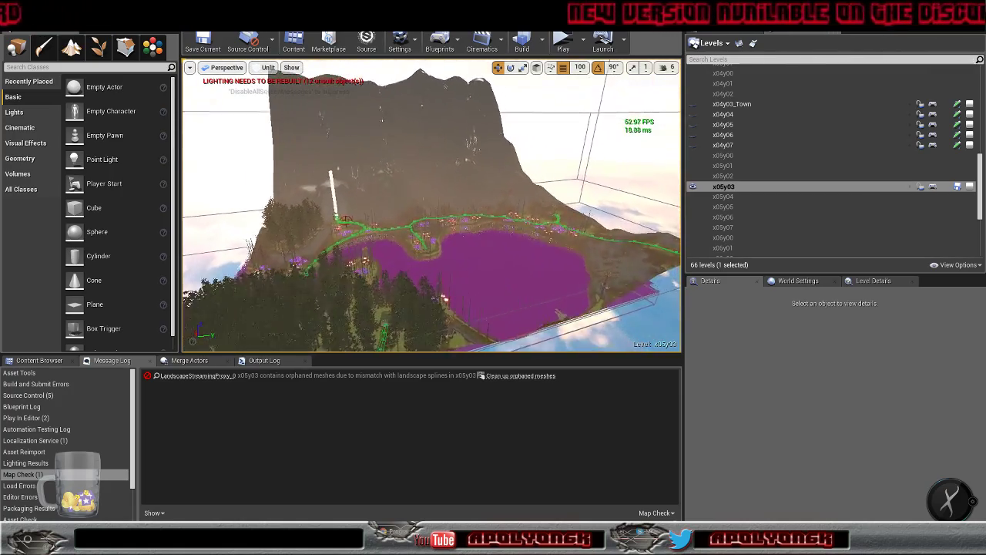
key(d)
right_drag(518, 224, 401, 215)
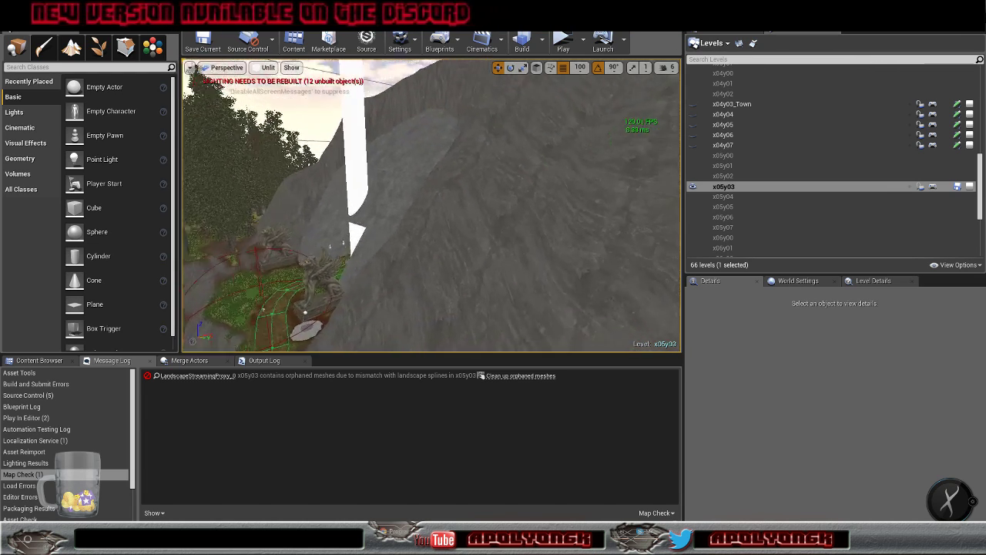
key(s)
right_drag(431, 205, 432, 262)
key(w)
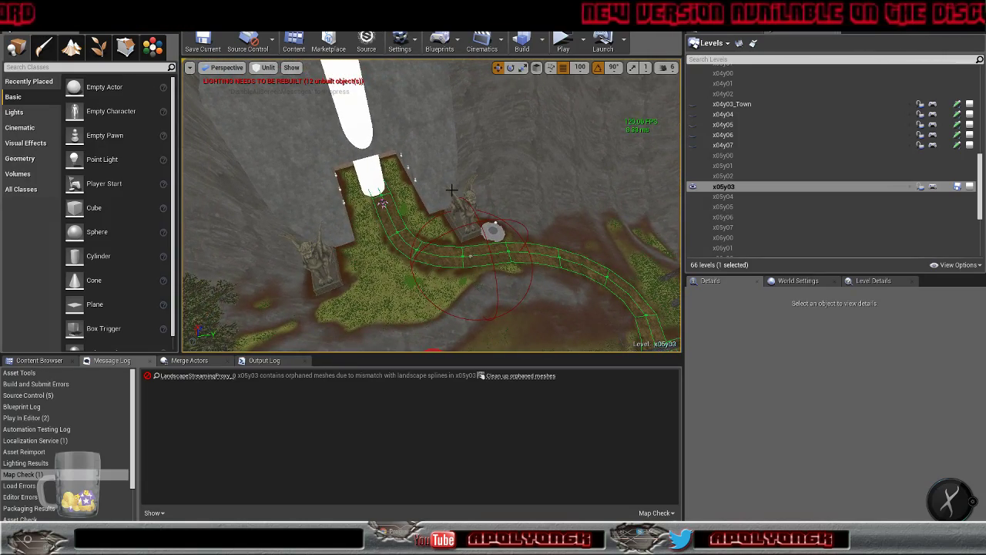
key(s)
right_drag(369, 189, 423, 173)
key(s)
key(s)
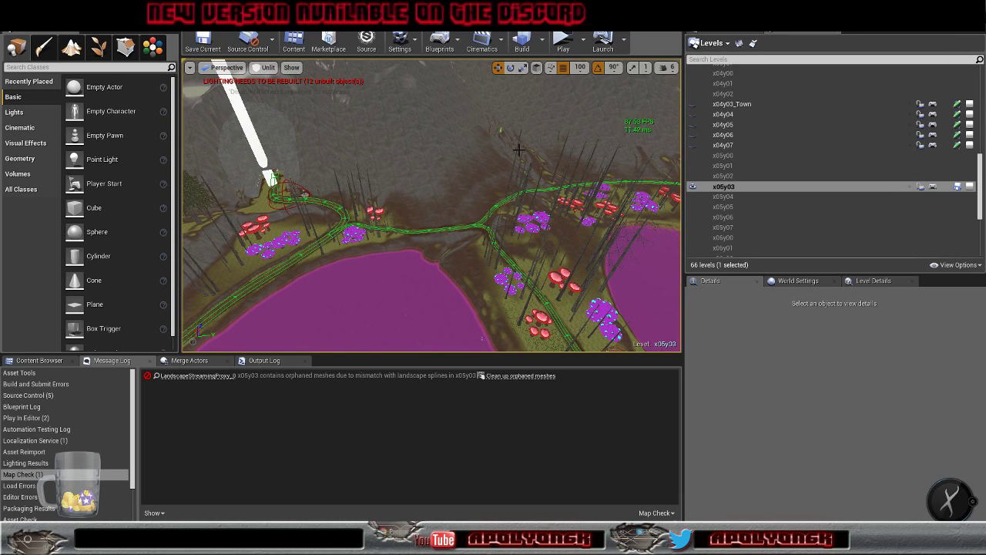
Select every static mesh matching Ceiling888 in Farm_WoodCutter2 and convert the Floor meshes to hierarchical instances
click(720, 34)
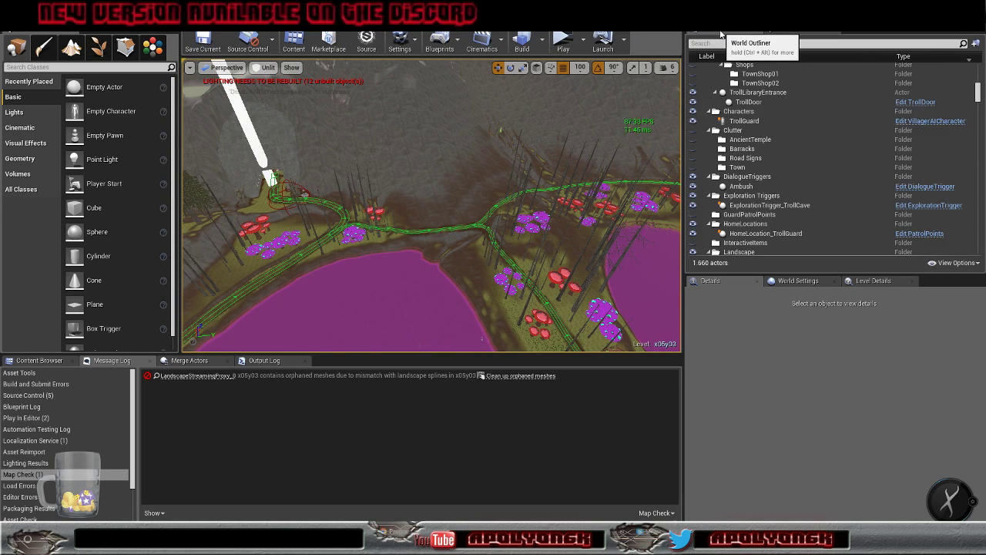
scroll(850, 206, down, 10)
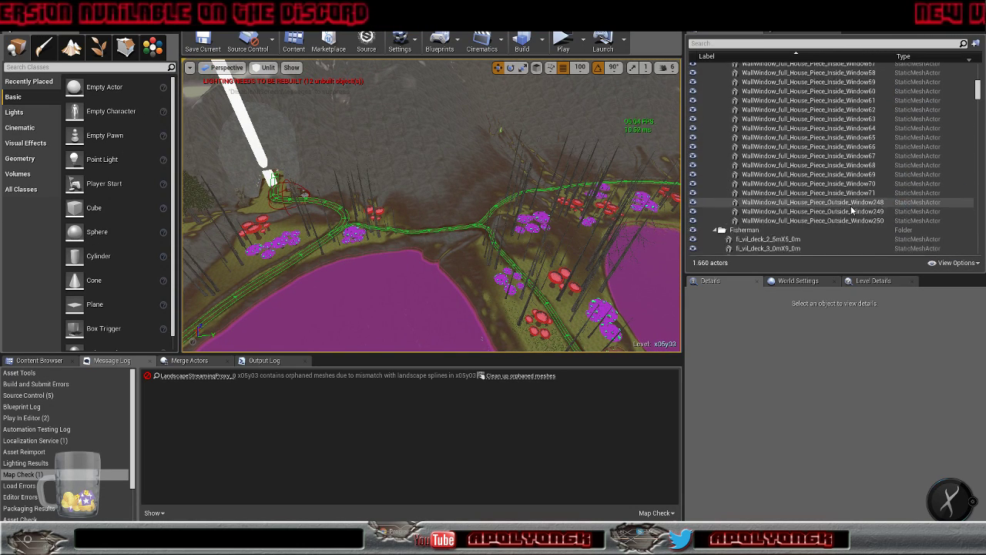
scroll(851, 209, up, 15)
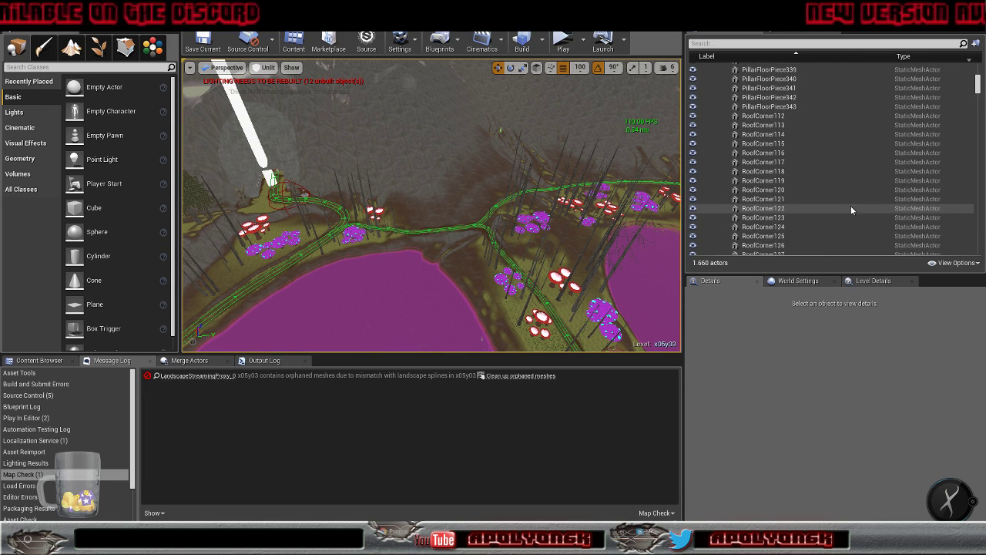
scroll(850, 206, up, 15)
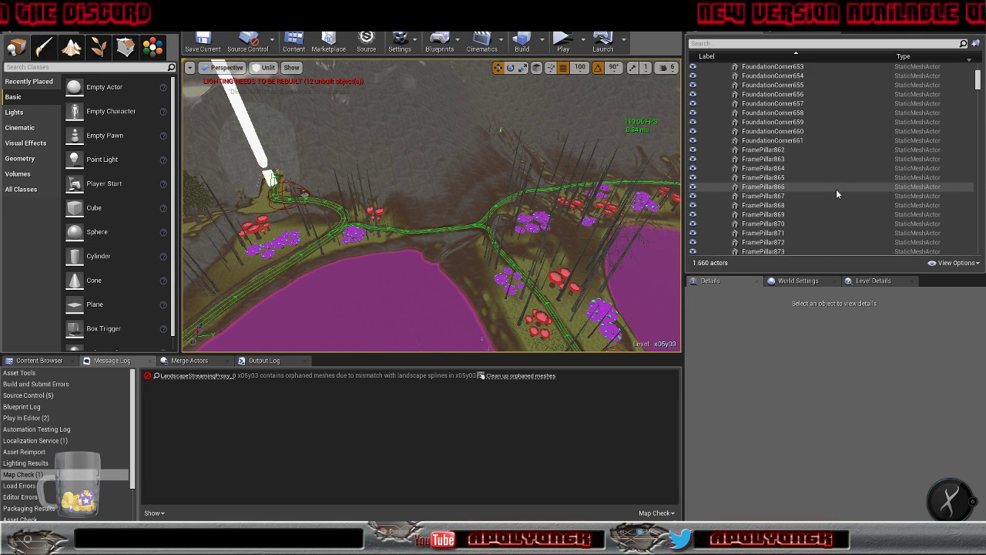
scroll(835, 190, up, 15)
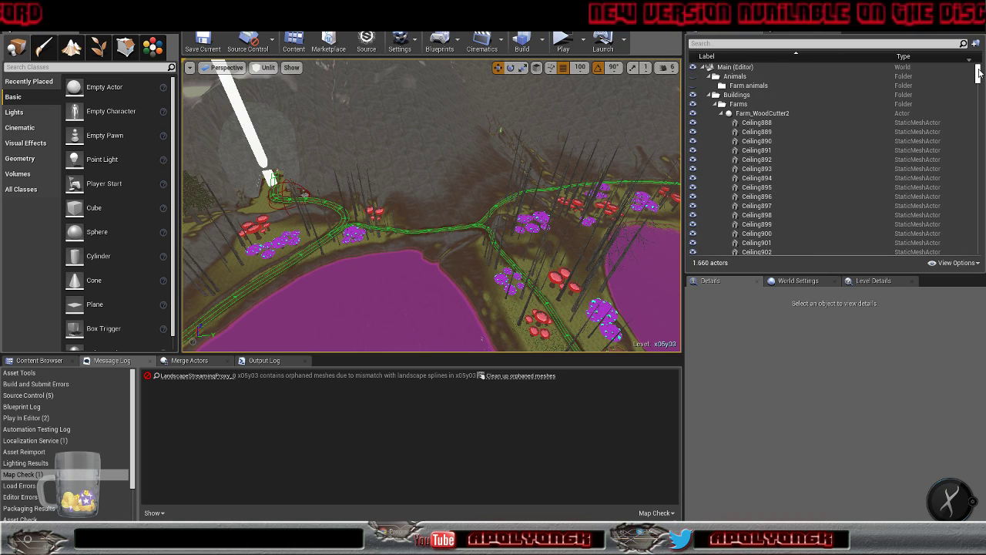
click(766, 125)
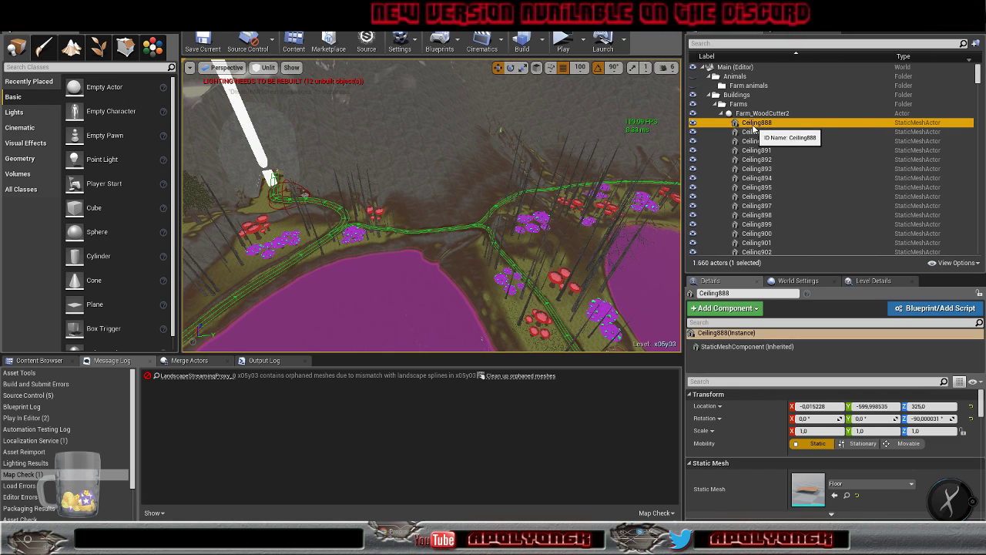
right_click(752, 128)
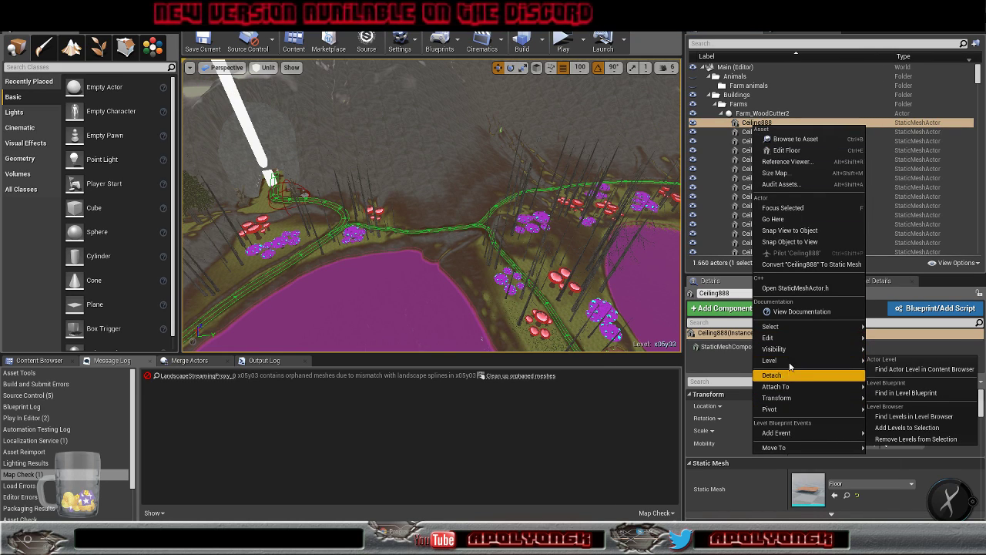
mouse_move(770, 326)
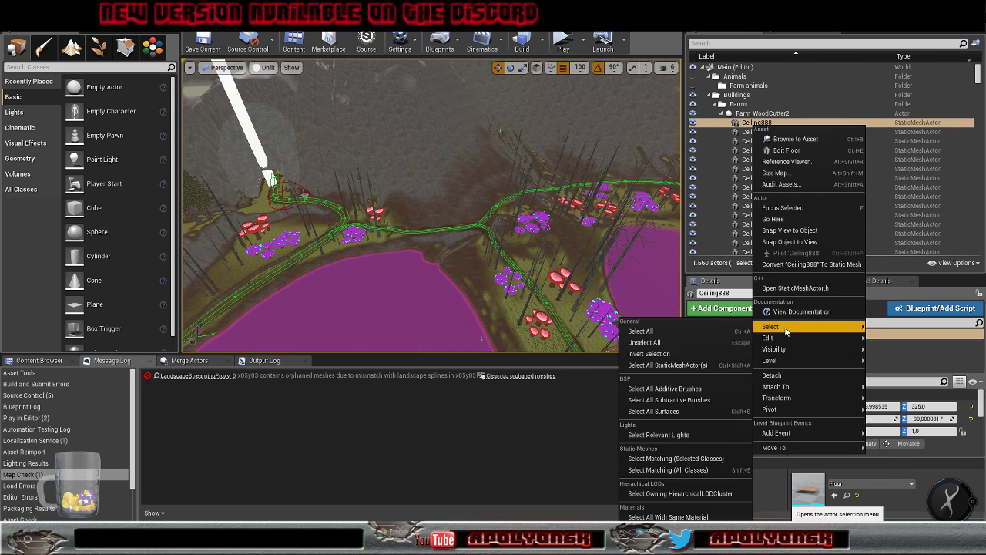
click(659, 458)
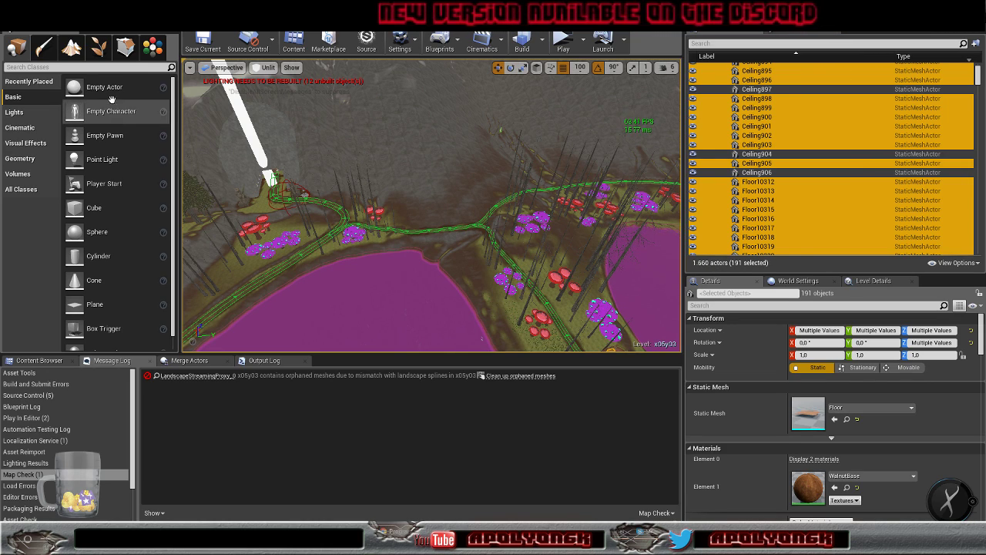
click(151, 53)
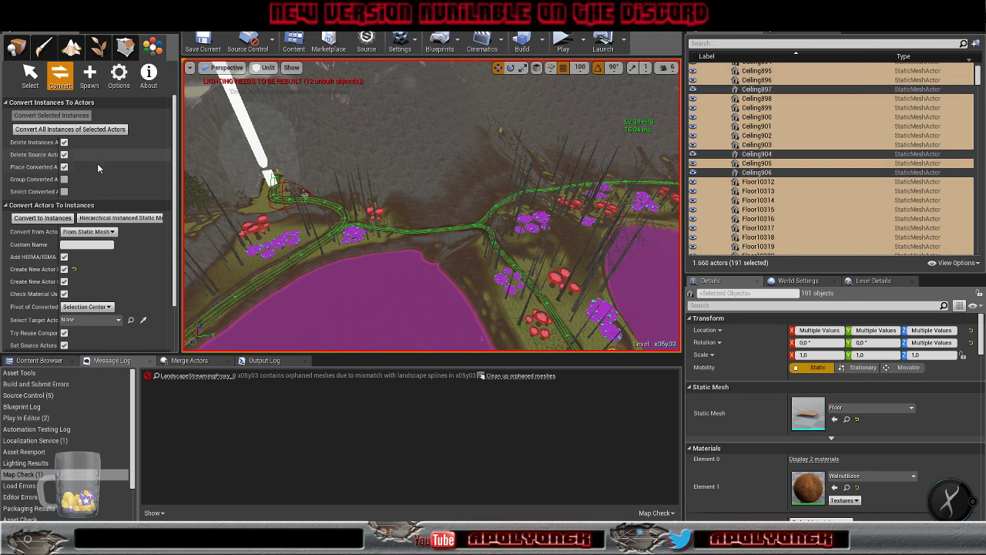
click(38, 219)
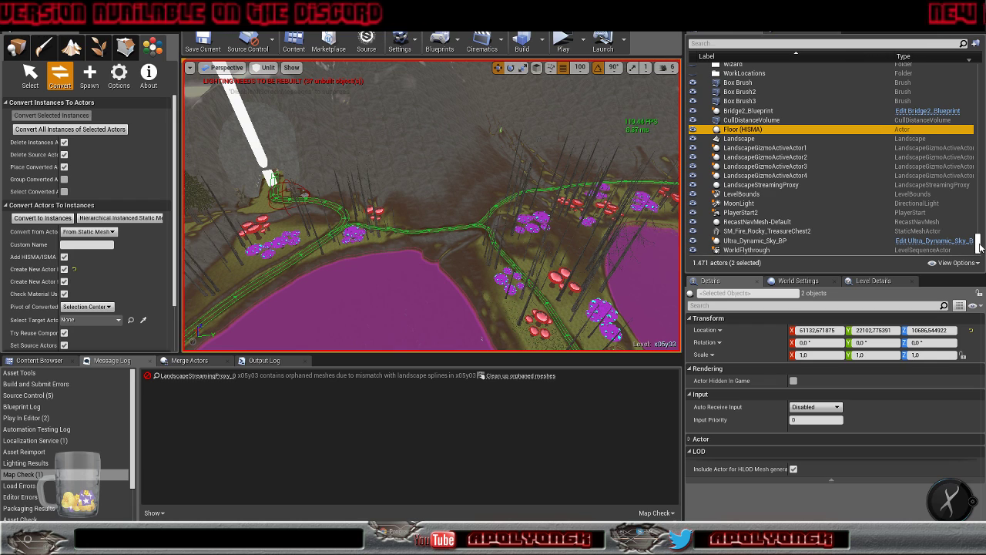
Select all static meshes matching Ceiling897 and convert these FloorOctaCorner meshes to hierarchical instances
drag(978, 245, 981, 74)
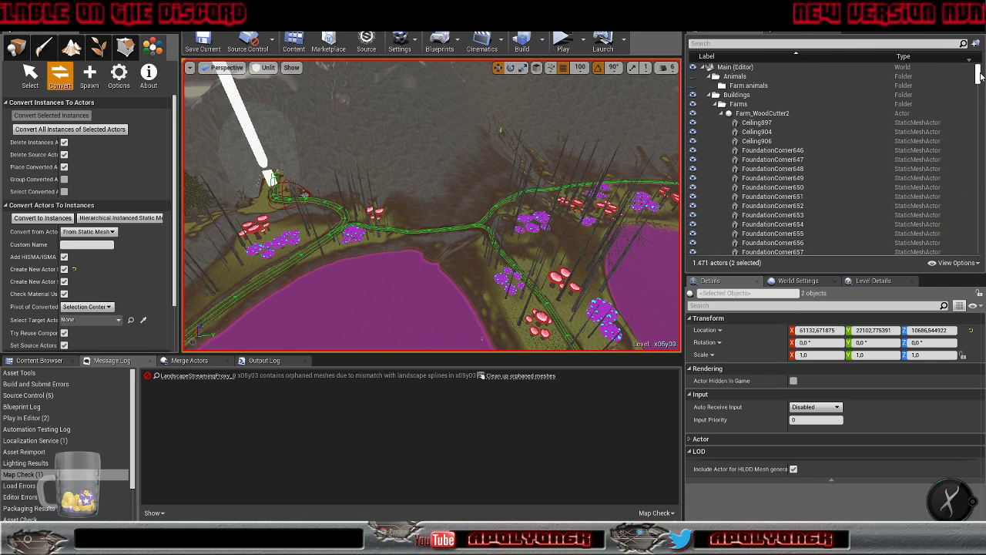
click(778, 124)
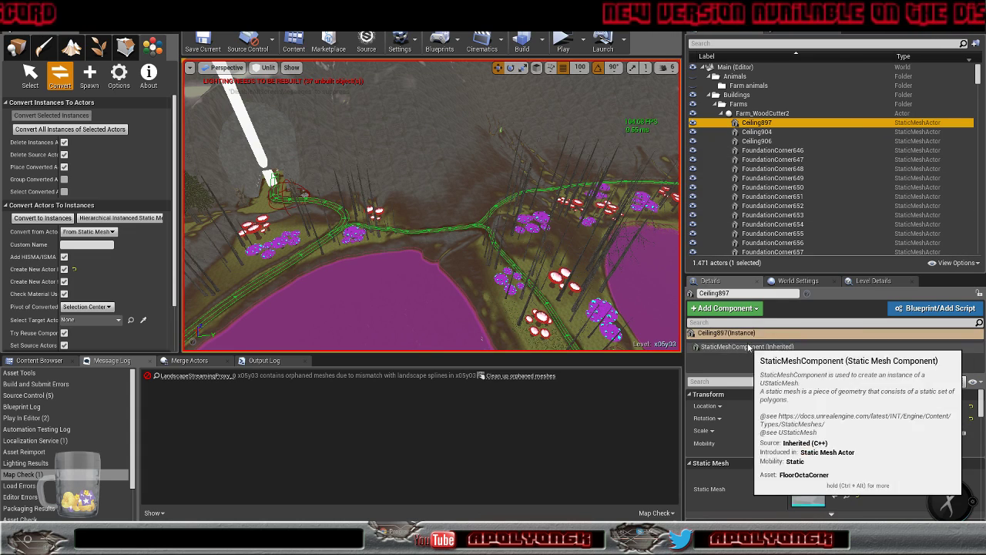
right_click(754, 126)
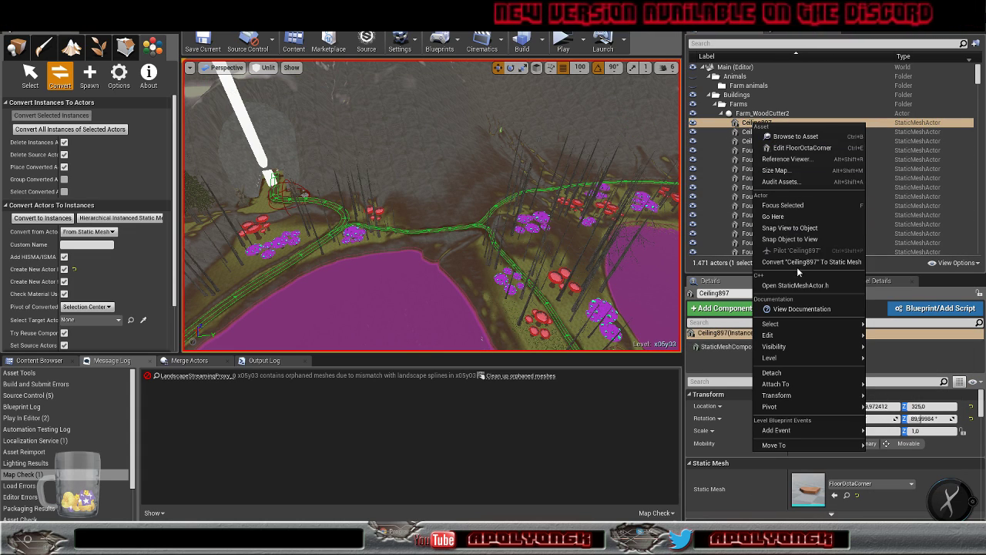
mouse_move(771, 324)
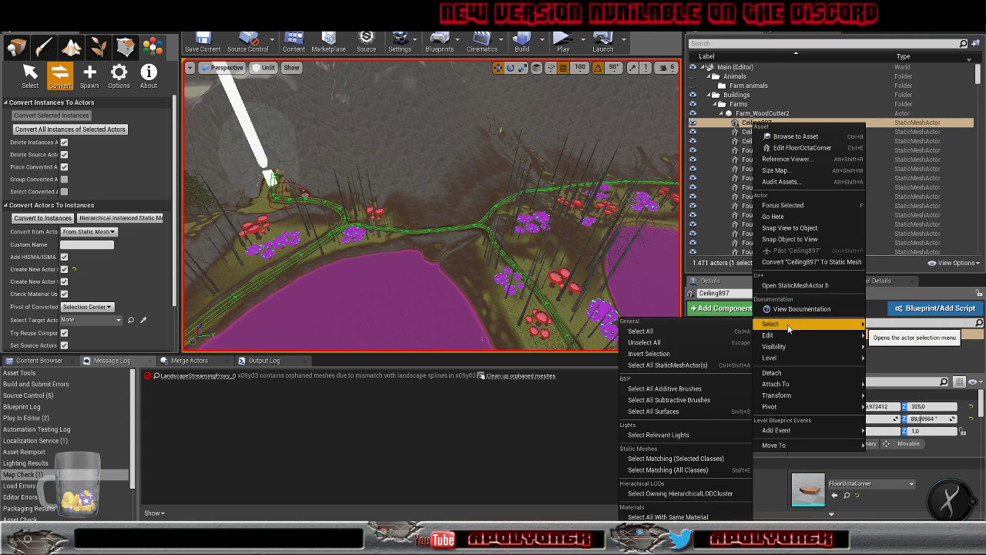
click(693, 459)
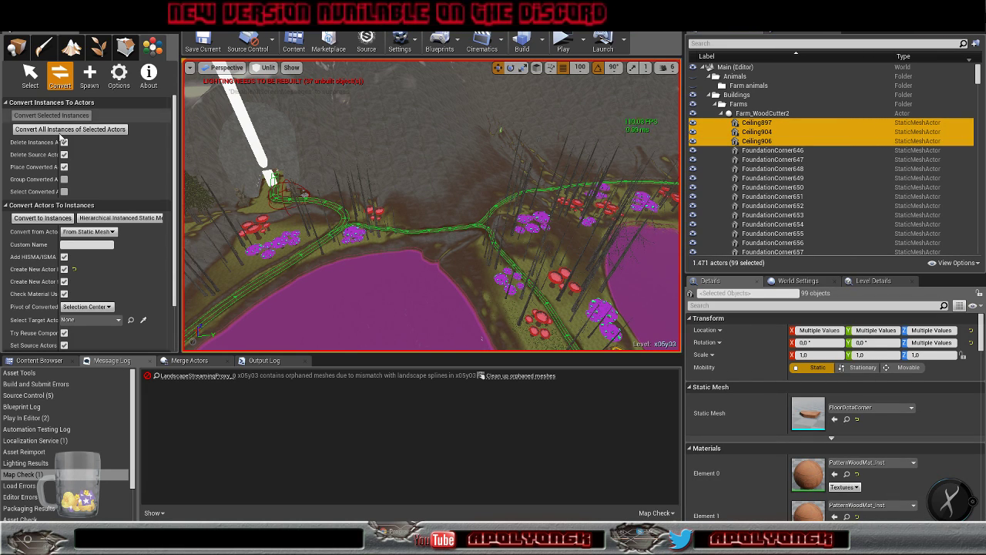
click(36, 220)
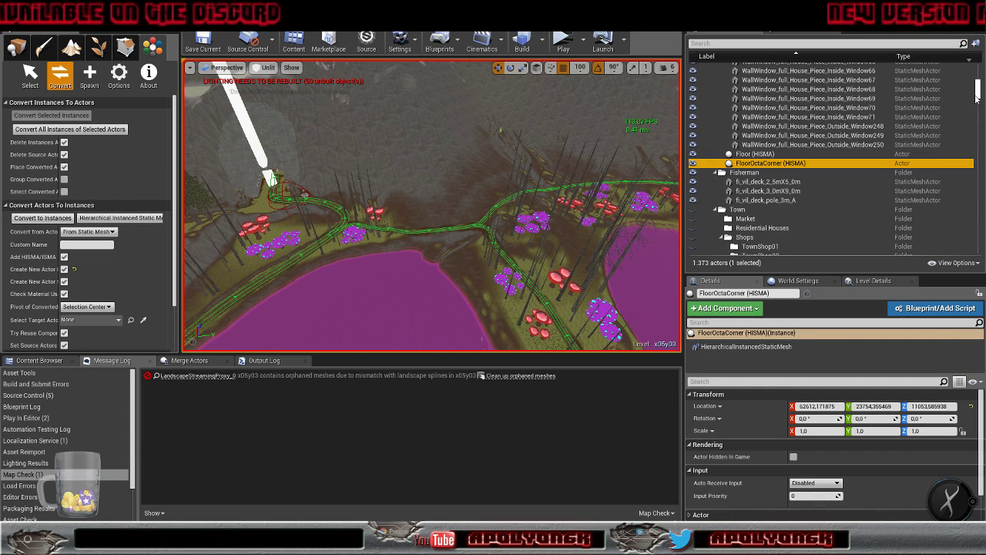
Select all static meshes matching FoundationCorner646 and convert them to hierarchical instances
drag(977, 91, 977, 67)
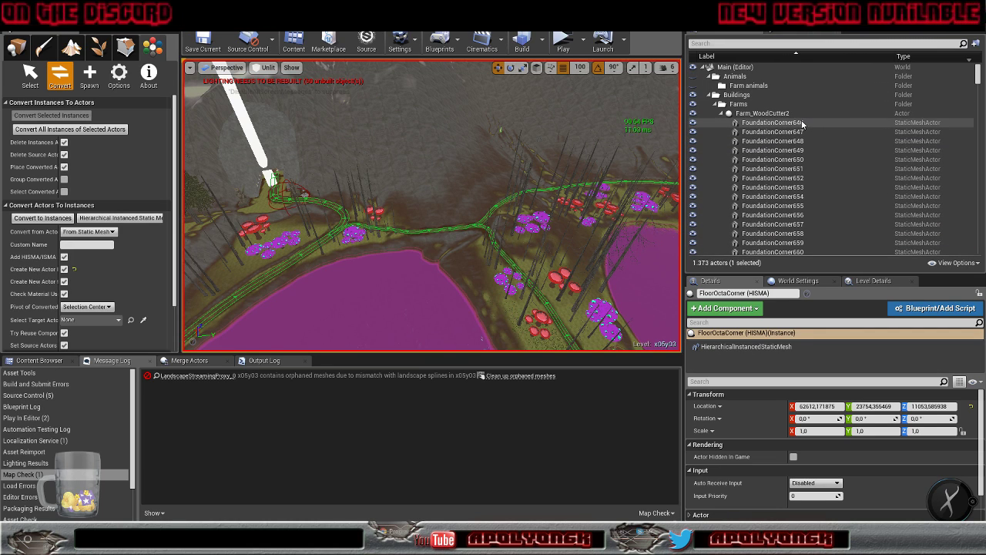
click(771, 123)
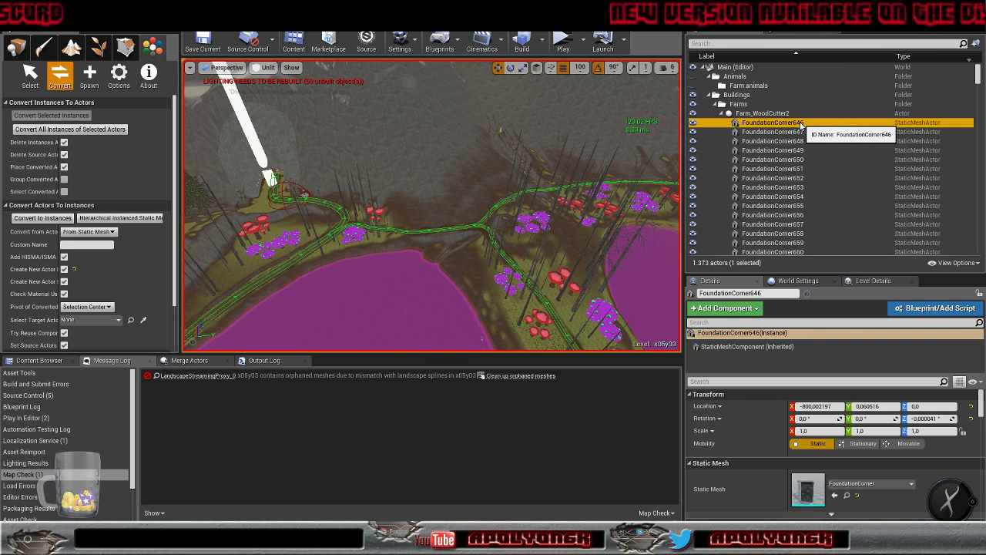
right_click(801, 125)
mouse_move(843, 334)
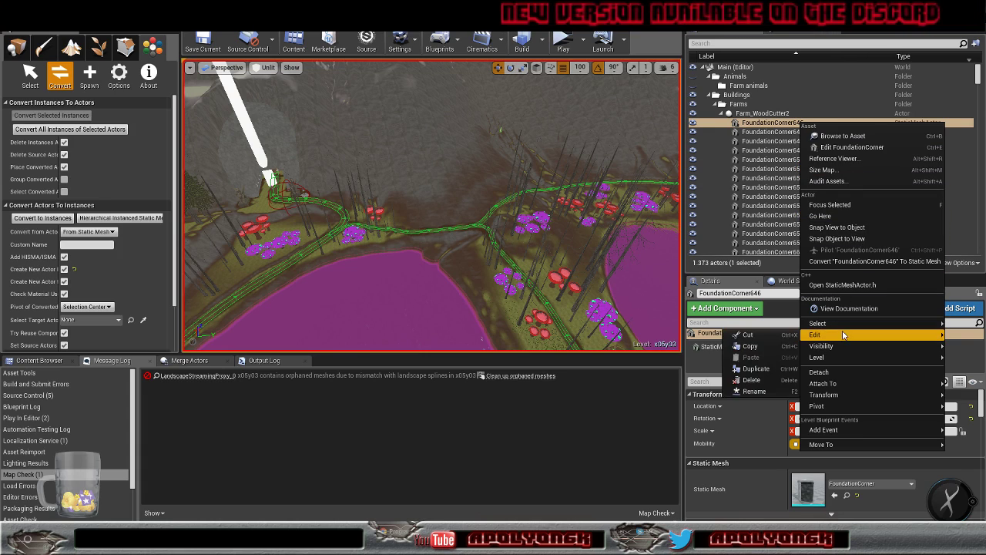
click(724, 457)
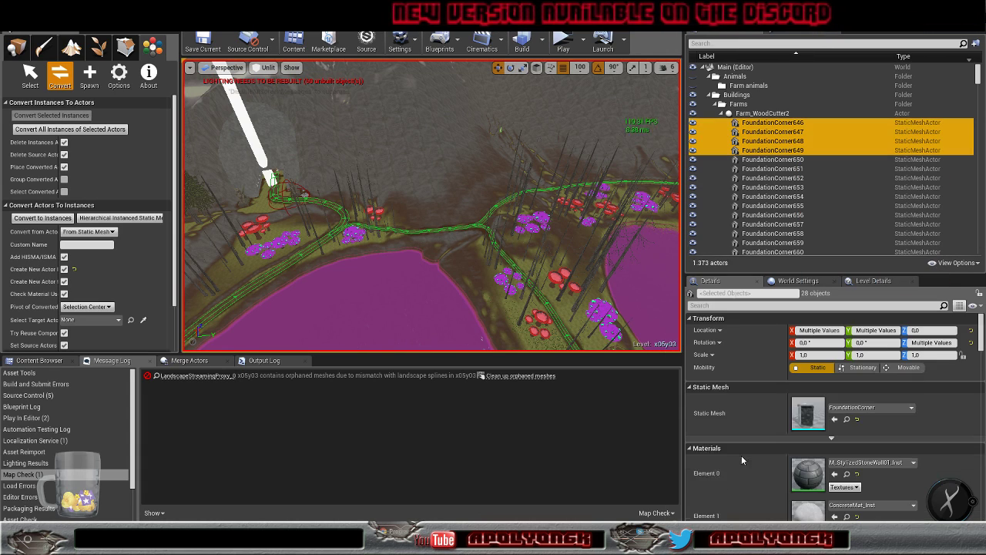
click(28, 221)
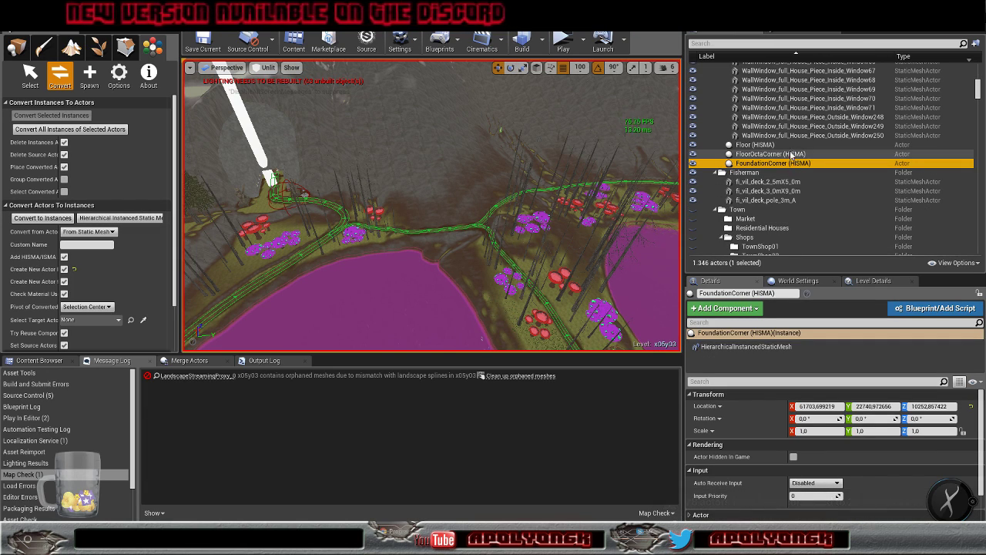
Select all static meshes matching WallWindow_full_House_Piece_Outside_Window250 and convert these Wall_Outside meshes to hierarchical instances
click(765, 135)
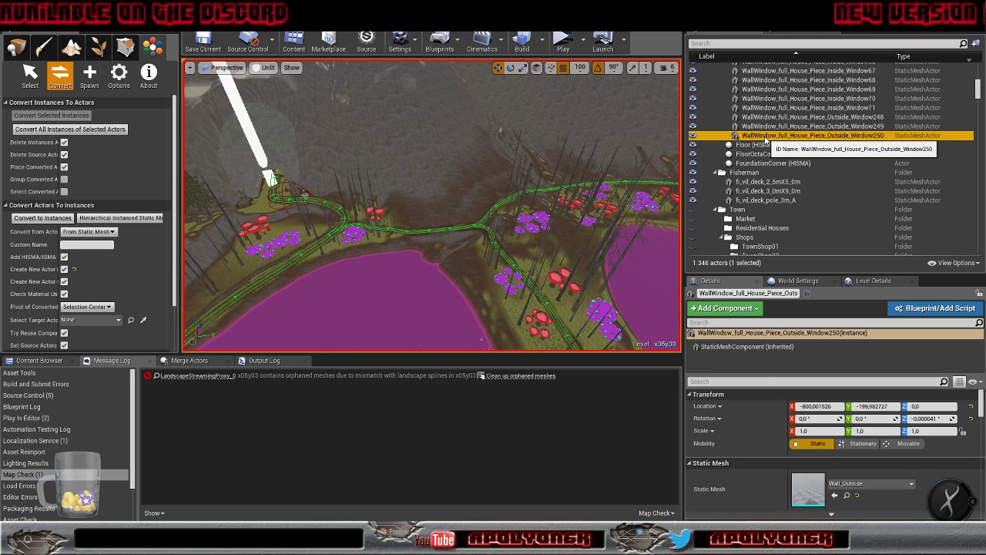
right_click(765, 136)
mouse_move(778, 338)
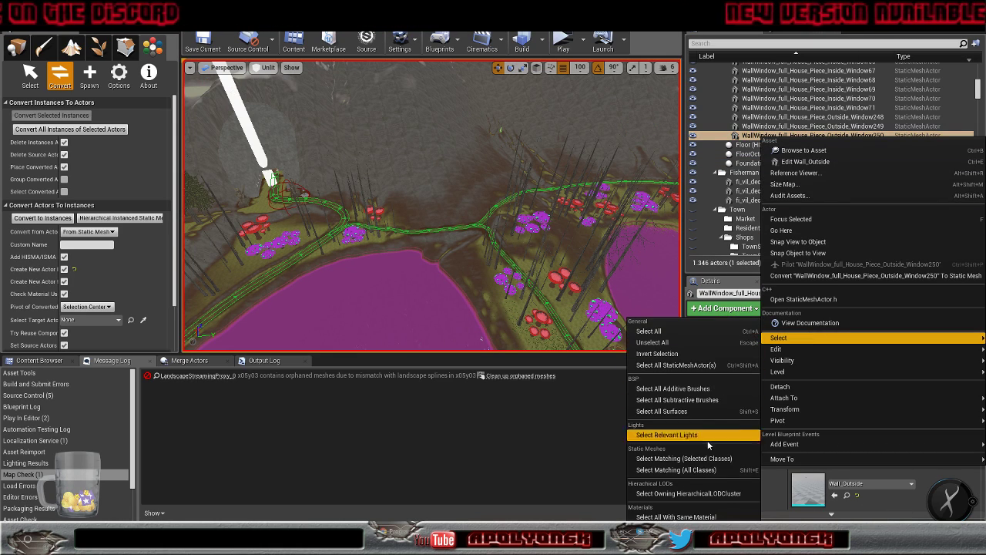
click(684, 459)
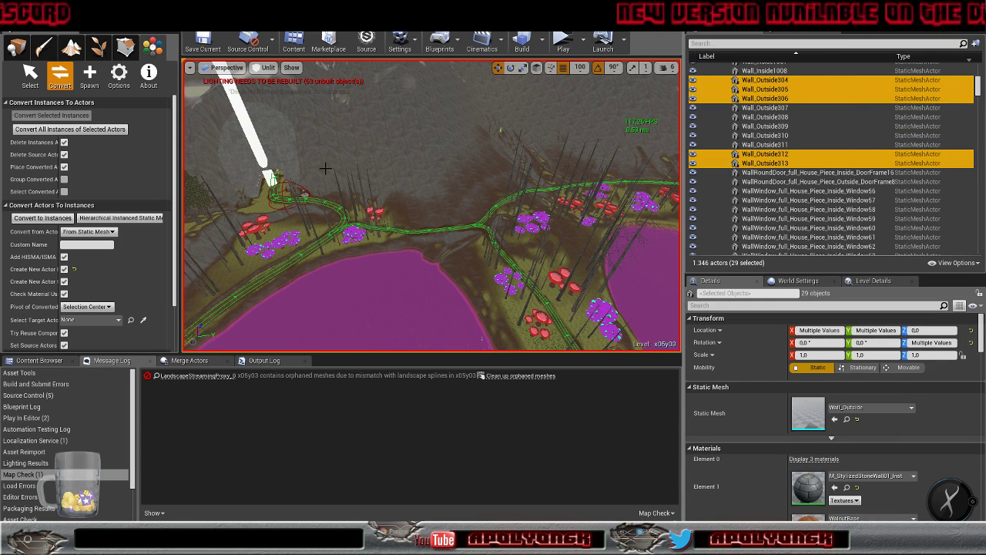
click(38, 218)
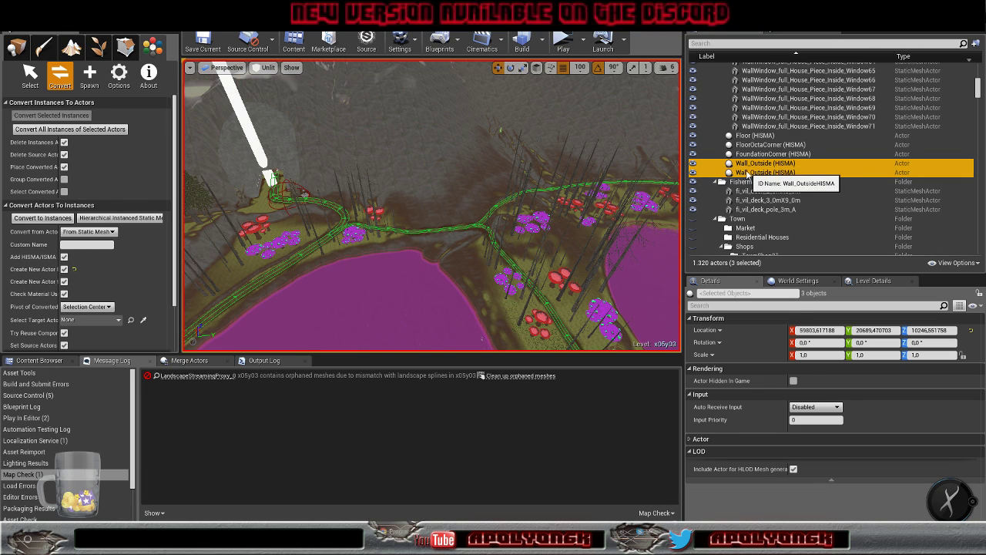
Inspect the materials on the hierarchical instance component of the lower Wall_Outside (HISMA) actor in the list
click(745, 173)
click(754, 346)
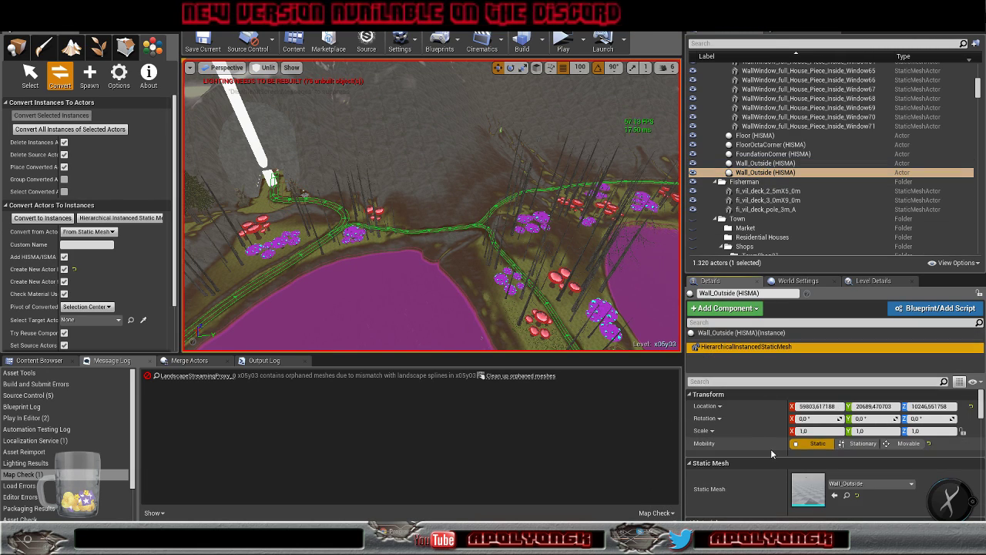
scroll(771, 453, down, 5)
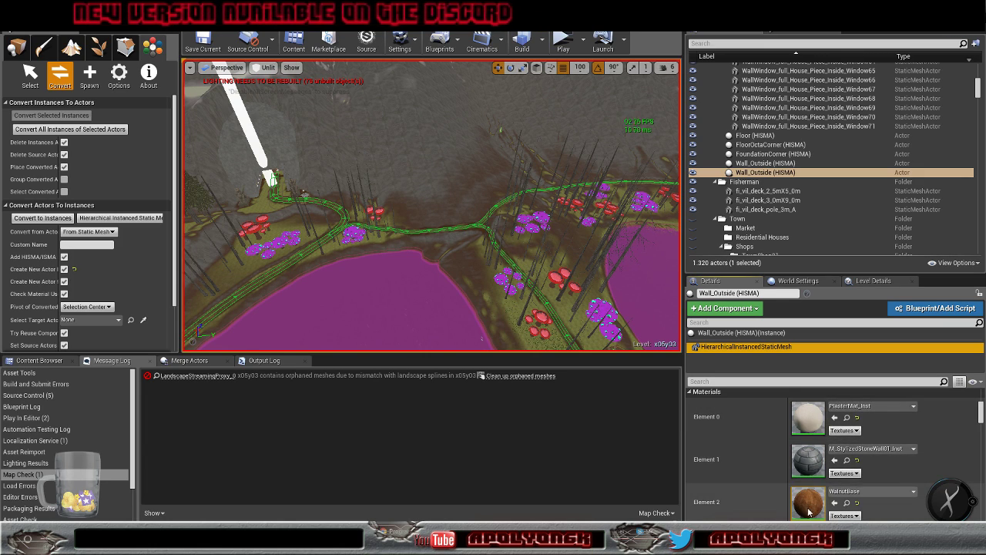
Inspect the materials on the hierarchical instance component of the upper Wall_Outside (HISMA) actor in the list
click(815, 163)
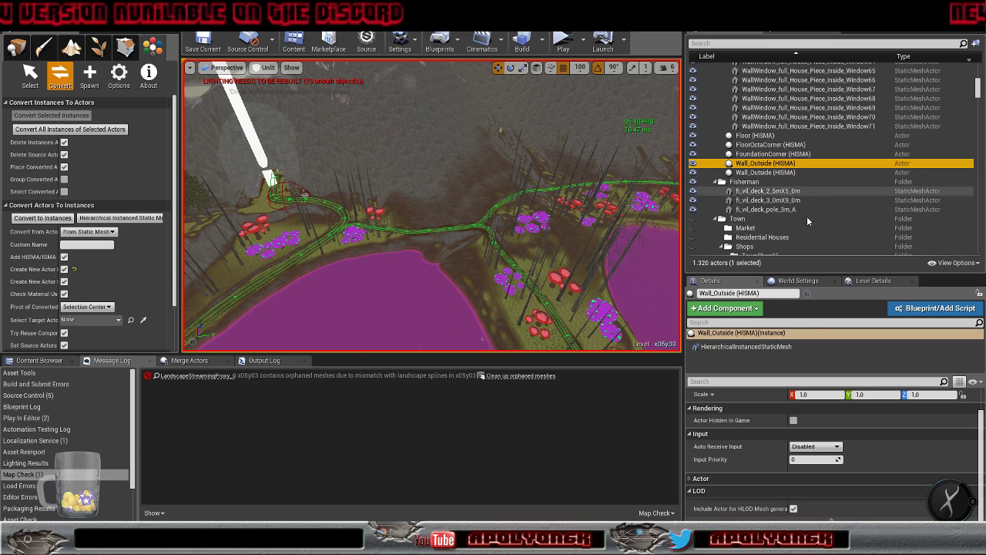
click(745, 346)
scroll(768, 471, down, 5)
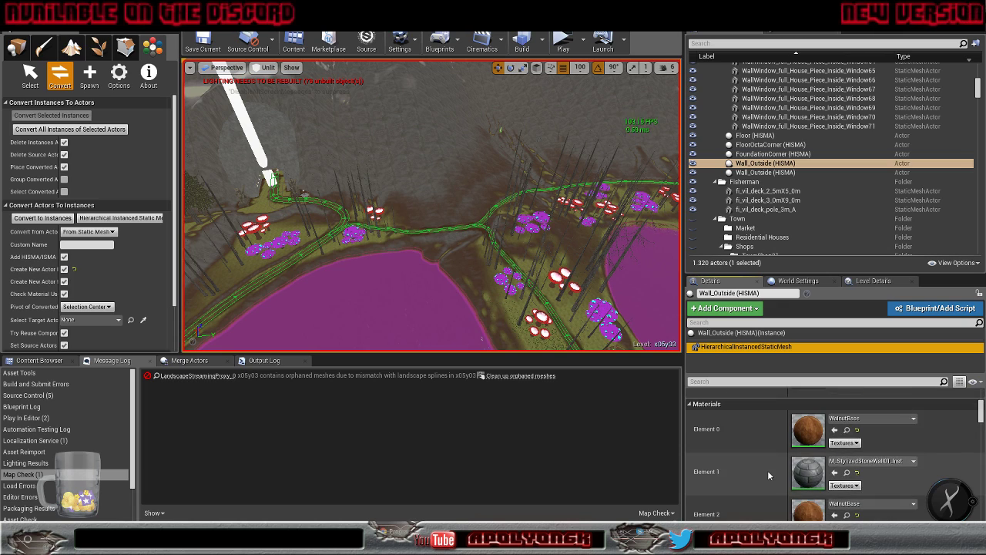
scroll(767, 475, down, 1)
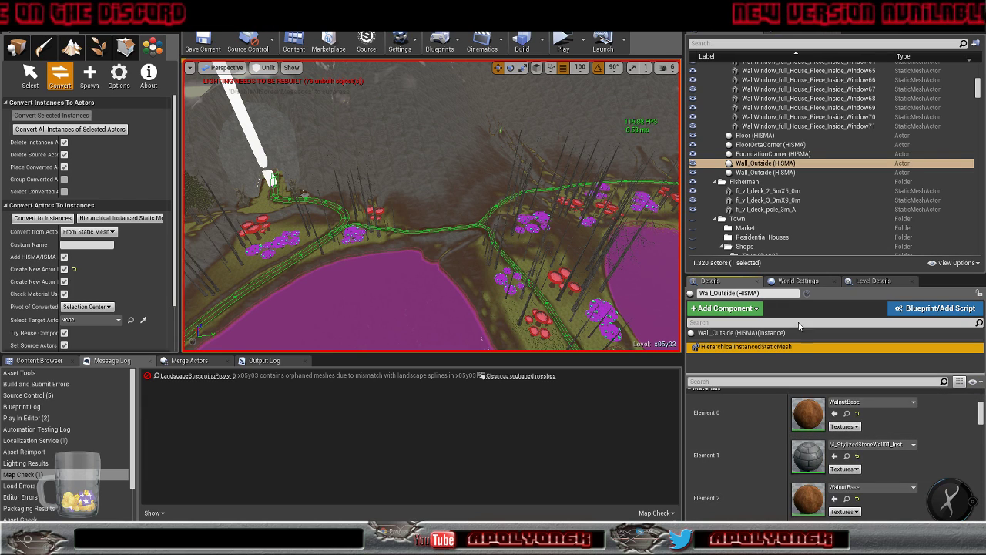
Select all static meshes matching WallWindow_full_House_Piece_Inside_Window71 and convert these Wall_Inside meshes to hierarchical instances
click(768, 126)
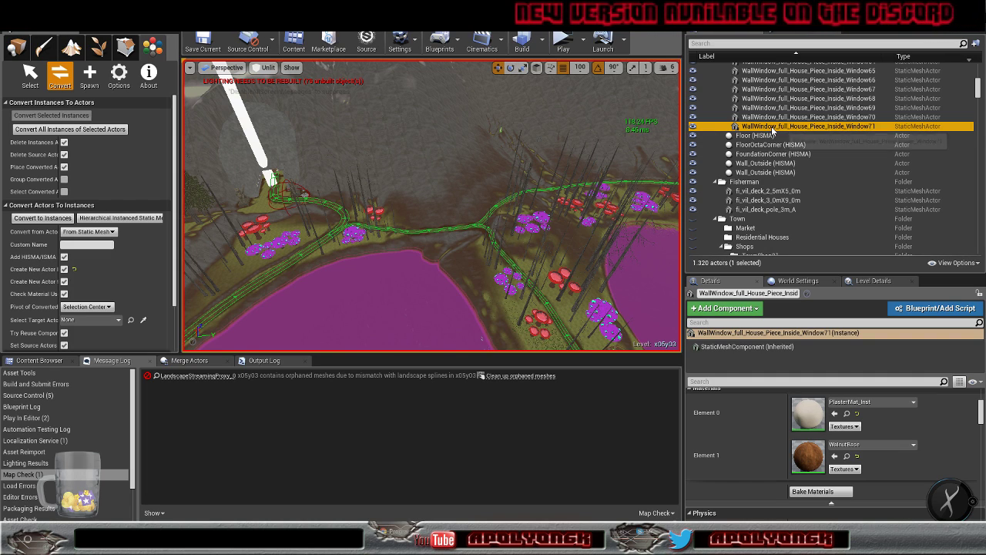
right_click(770, 127)
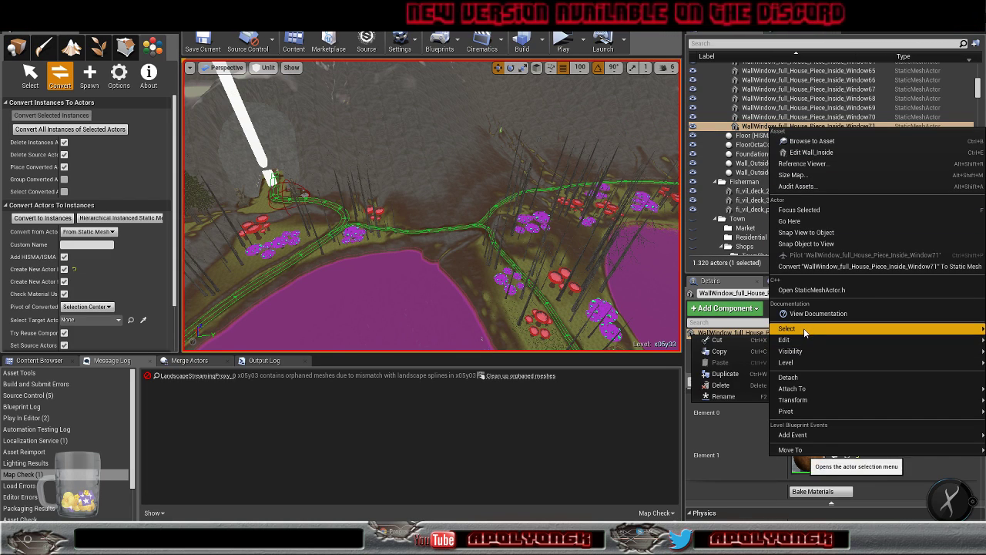
mouse_move(793, 328)
click(716, 459)
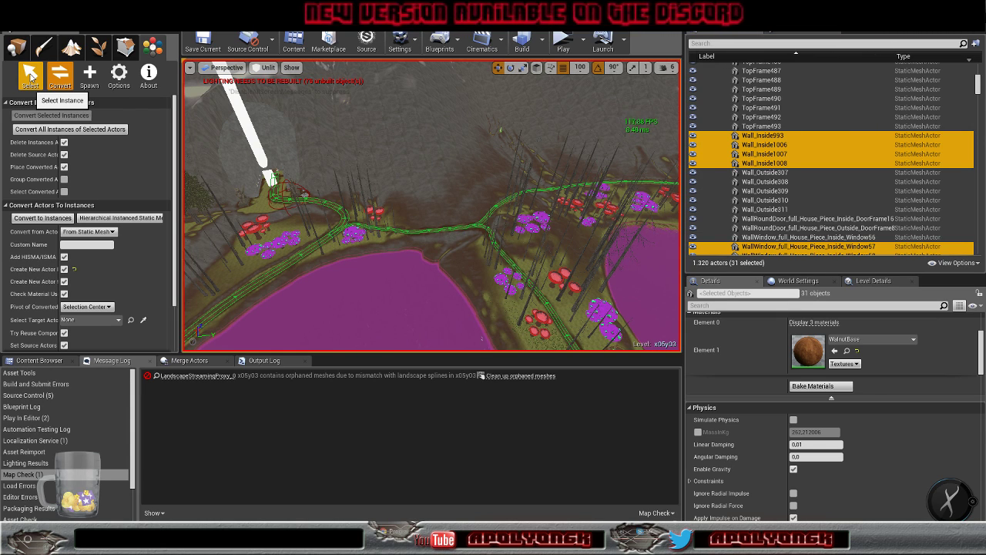
right_drag(385, 200, 609, 171)
right_drag(405, 206, 258, 242)
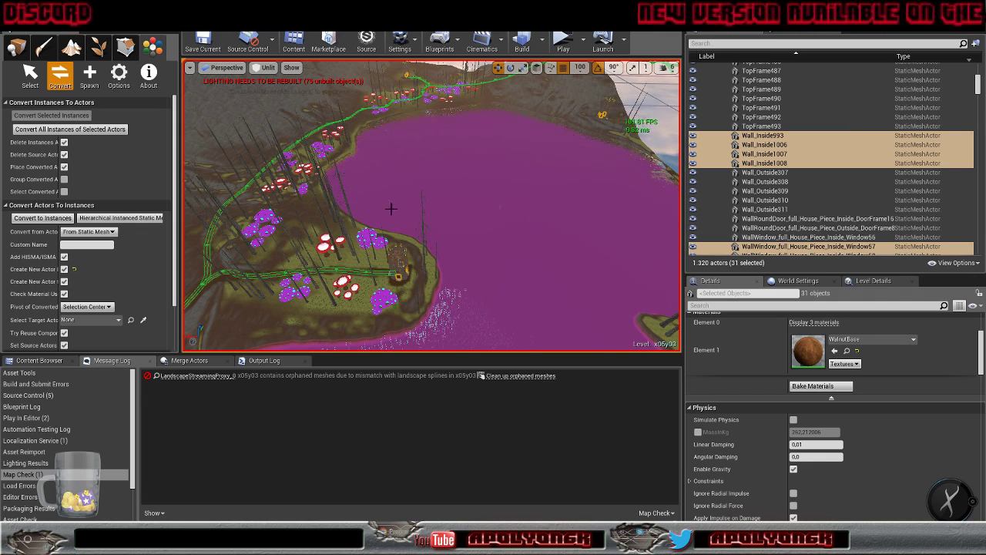
click(33, 221)
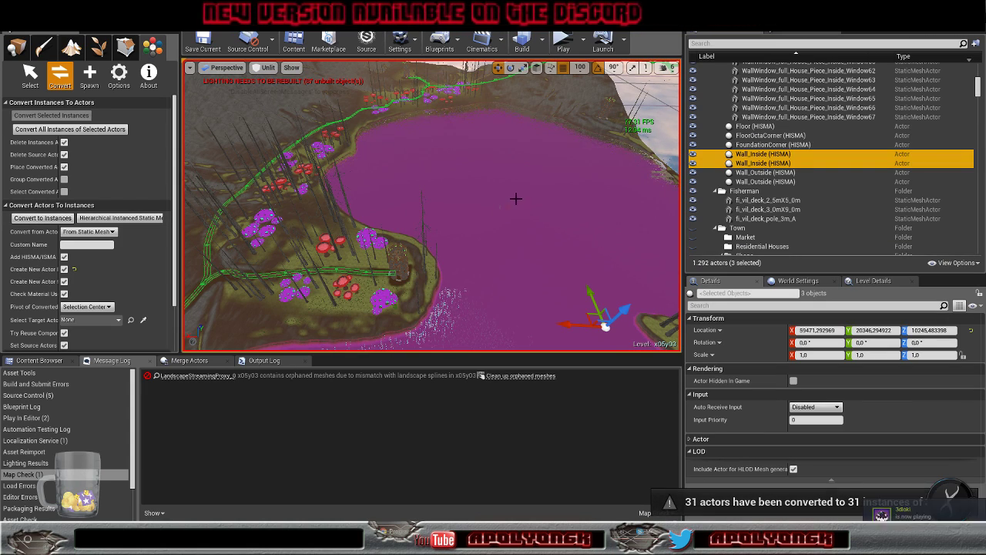
Select all static meshes matching WallWindow_full_House_Piece_Inside_Window67 and convert these OctaCornerCorner_House_Piece_Inside_Corner_Beveled meshes to hierarchical instances
click(793, 118)
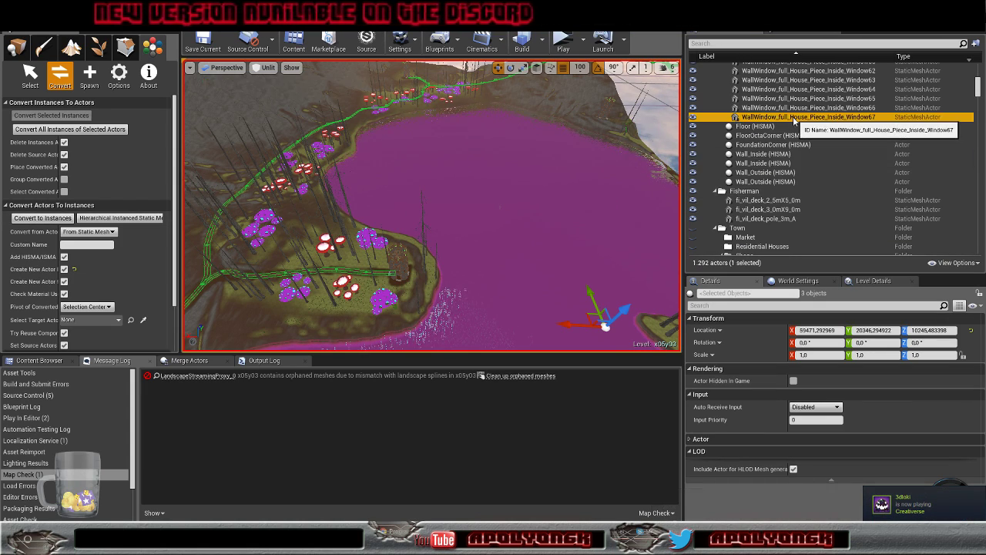
right_click(794, 118)
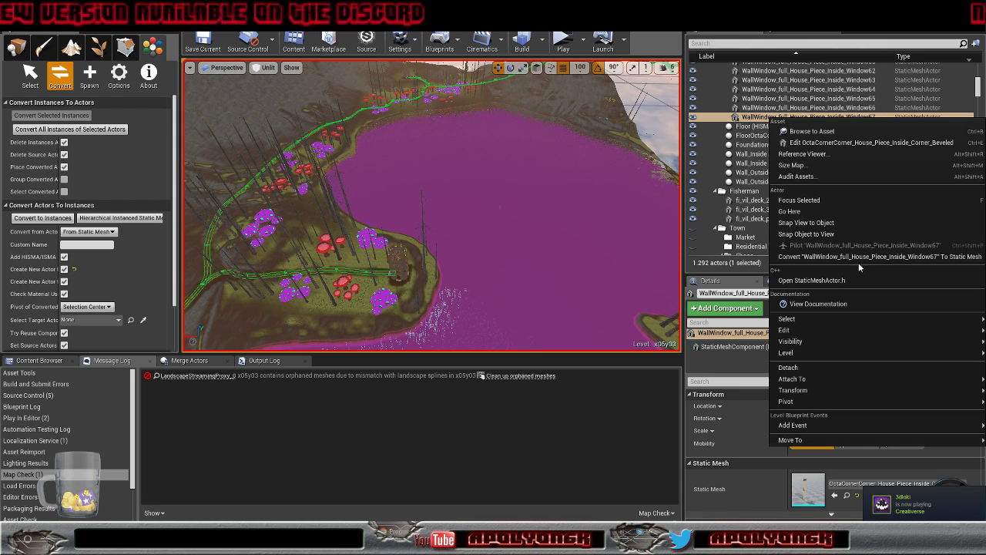
mouse_move(793, 318)
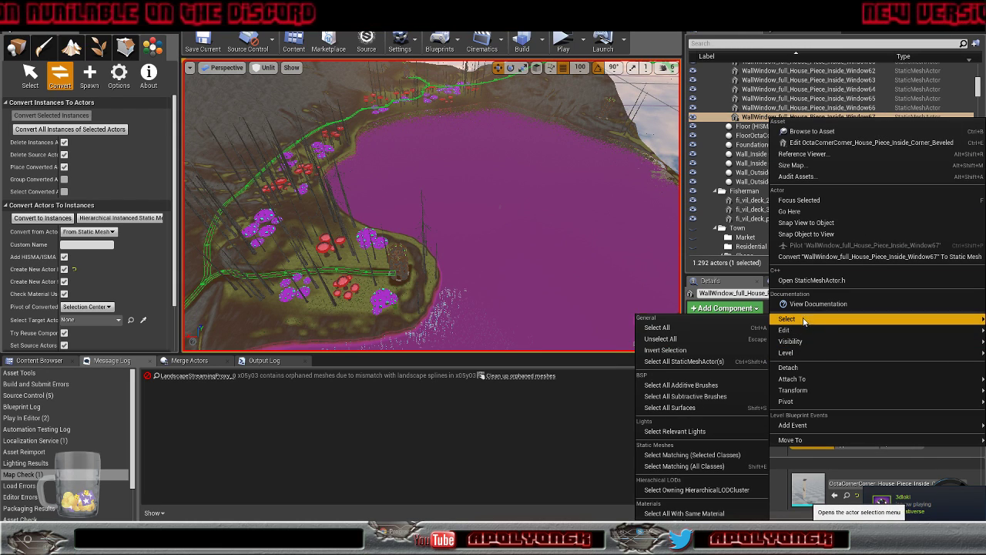
click(692, 455)
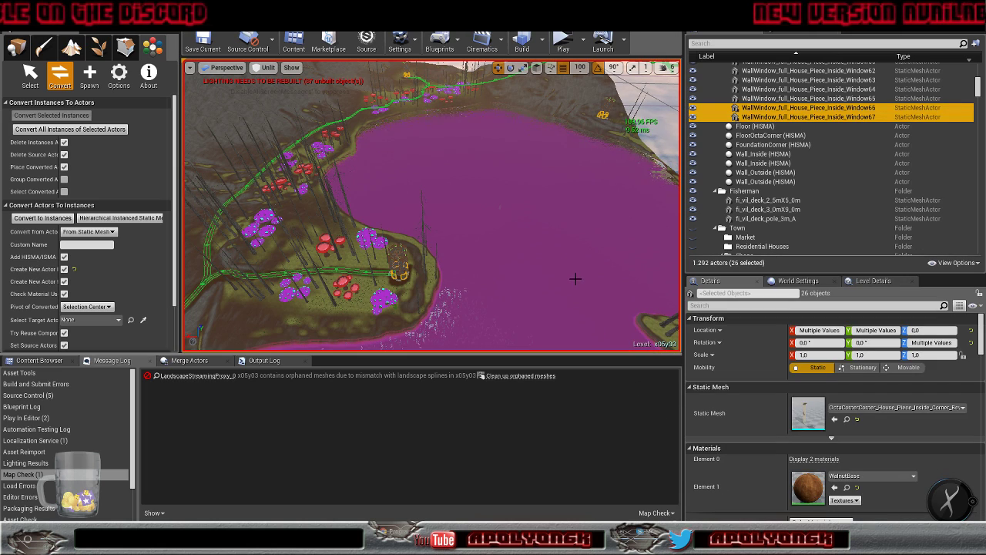
click(44, 219)
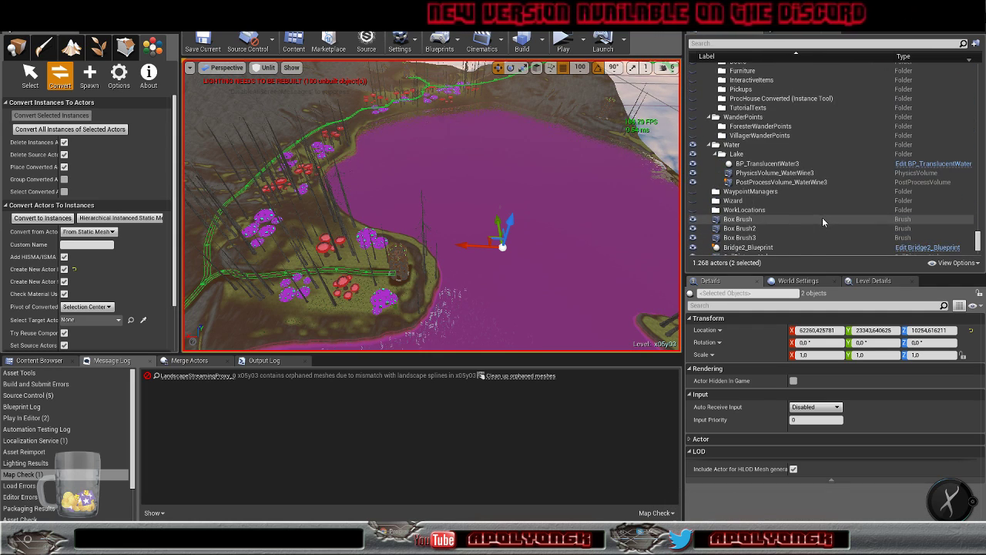
Select all static meshes matching Floor7989 and convert these WallWindow_full_House_Piece_Inside_Window meshes to hierarchical instances
scroll(822, 217, up, 6)
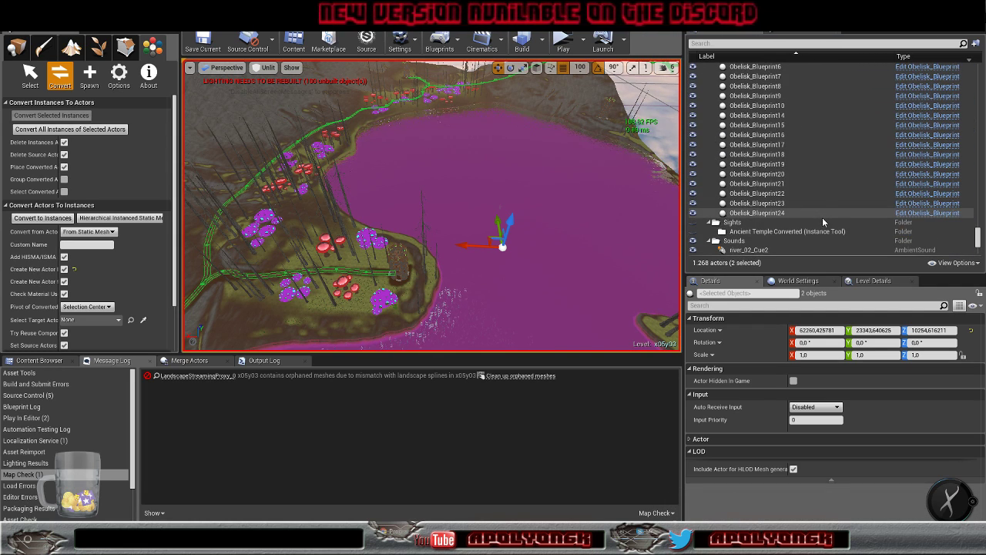
scroll(822, 222, up, 3)
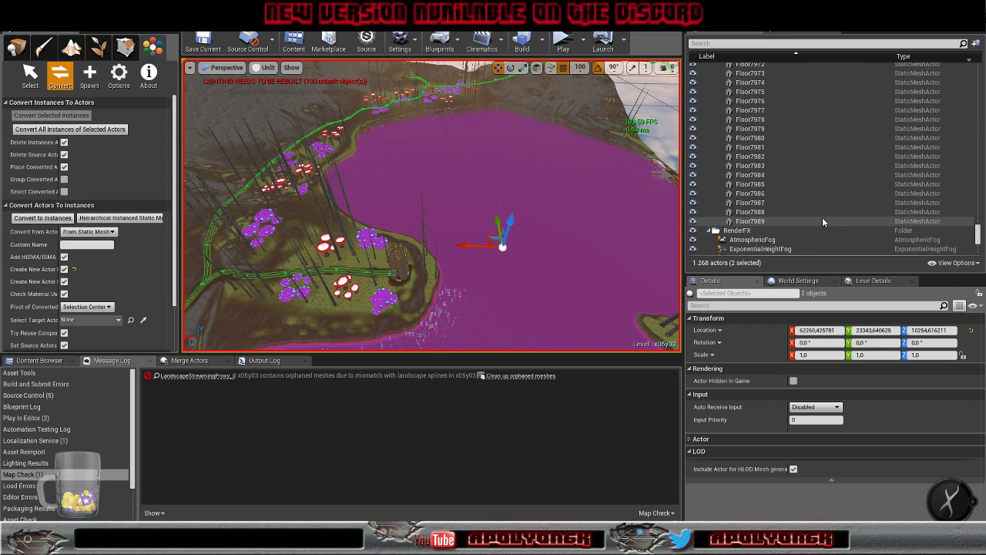
click(753, 221)
right_click(755, 224)
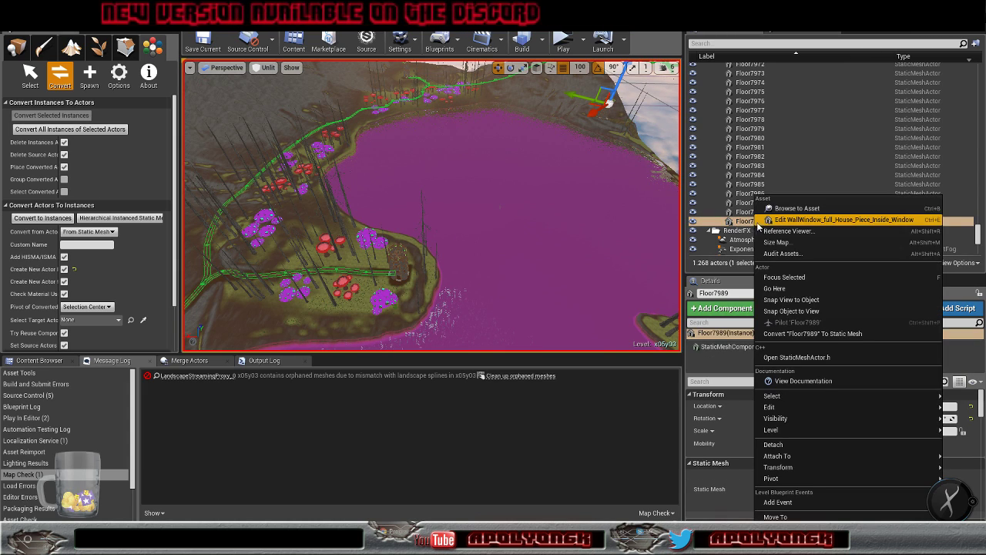
mouse_move(785, 398)
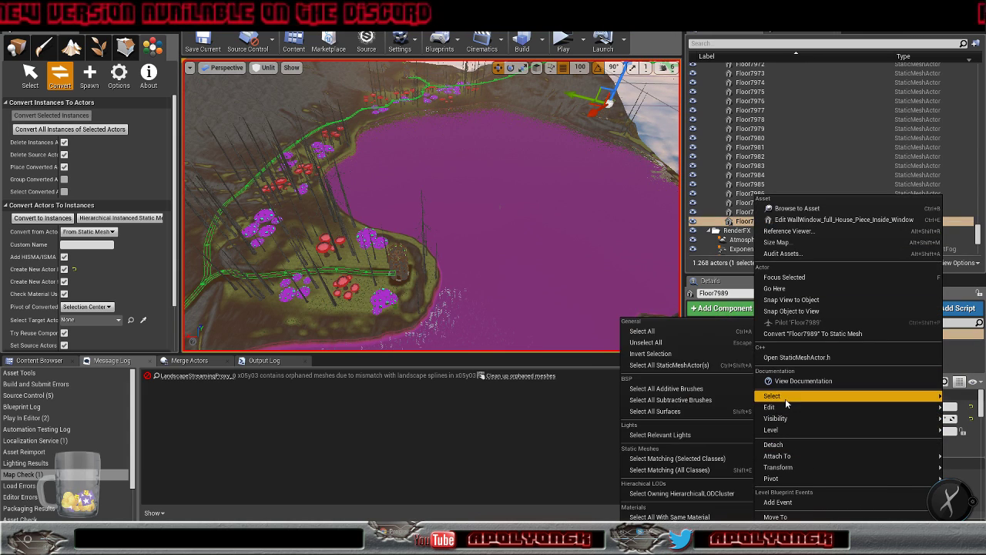
click(677, 458)
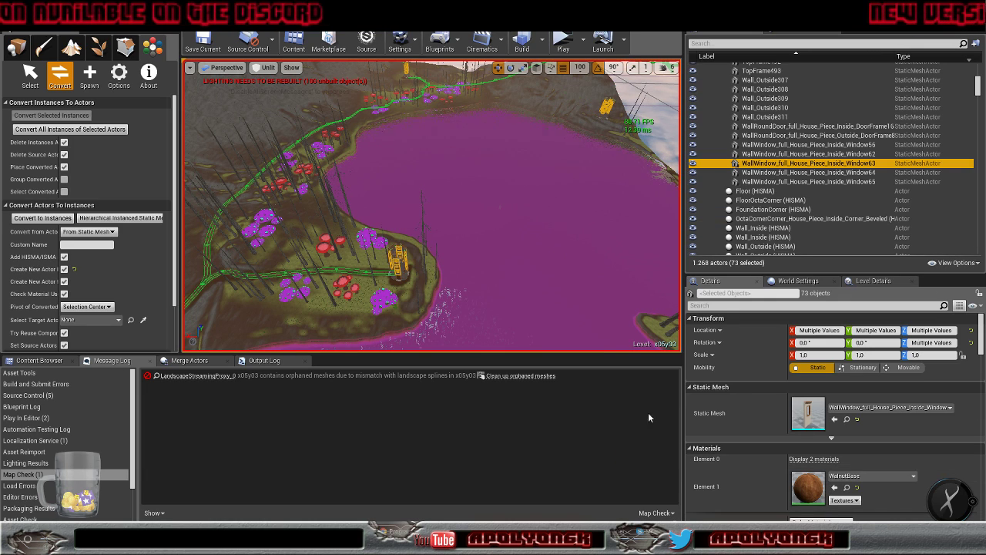
click(35, 220)
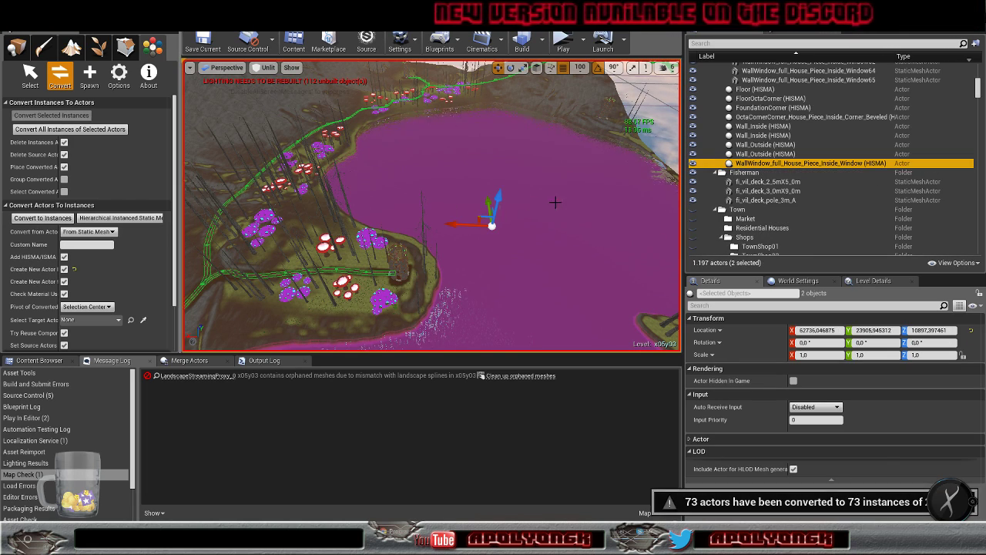
Select all static meshes matching WallWindow_full_House_Piece_Inside_Window65 and convert these OctaCornerWindow_House_Piece_Inside_Corner_Beveled_Window meshes to hierarchical instances
scroll(868, 194, up, 5)
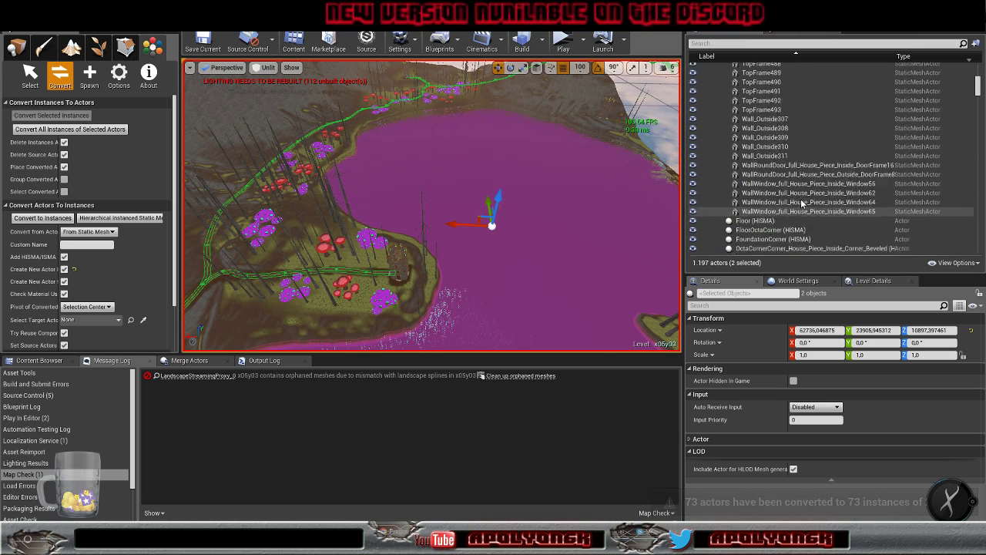
click(784, 179)
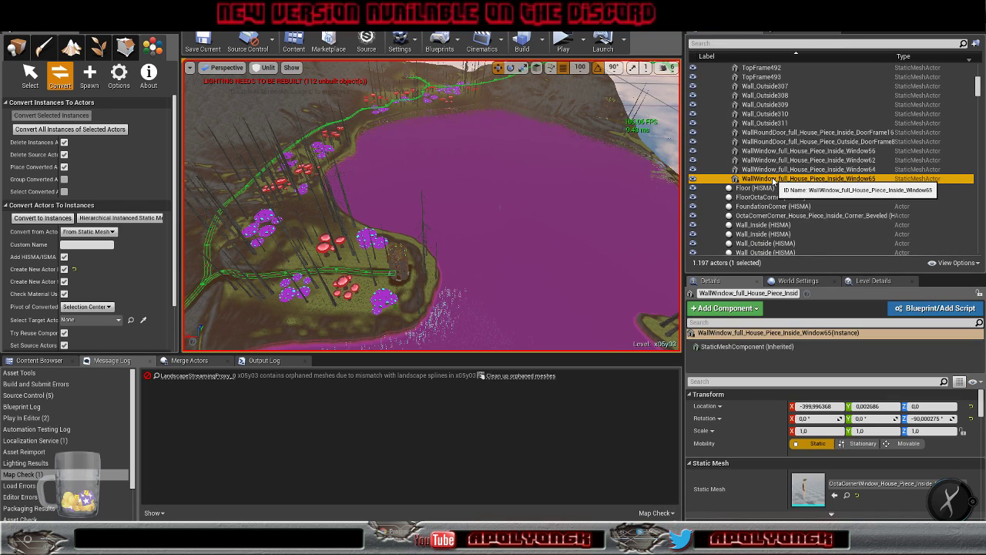
right_click(784, 179)
mouse_move(793, 378)
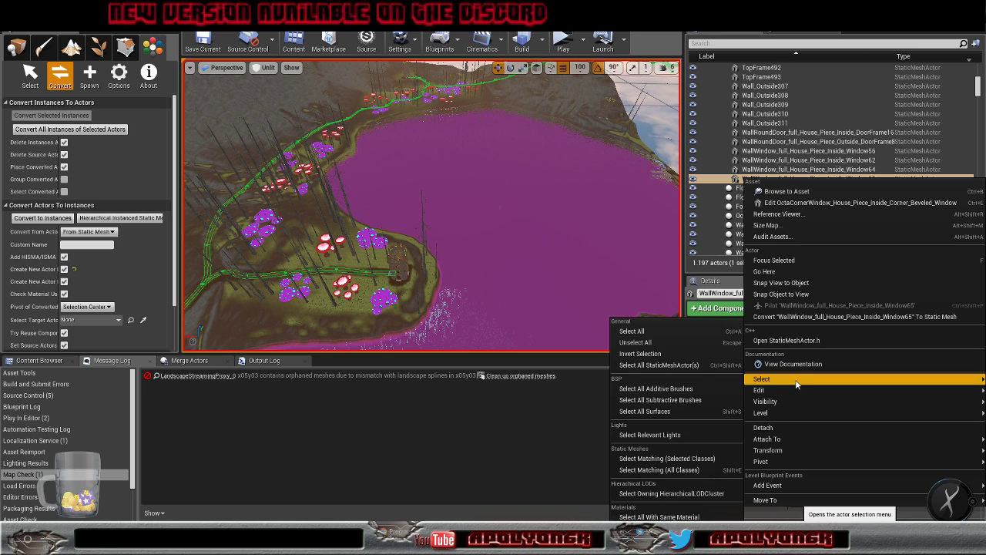
click(690, 459)
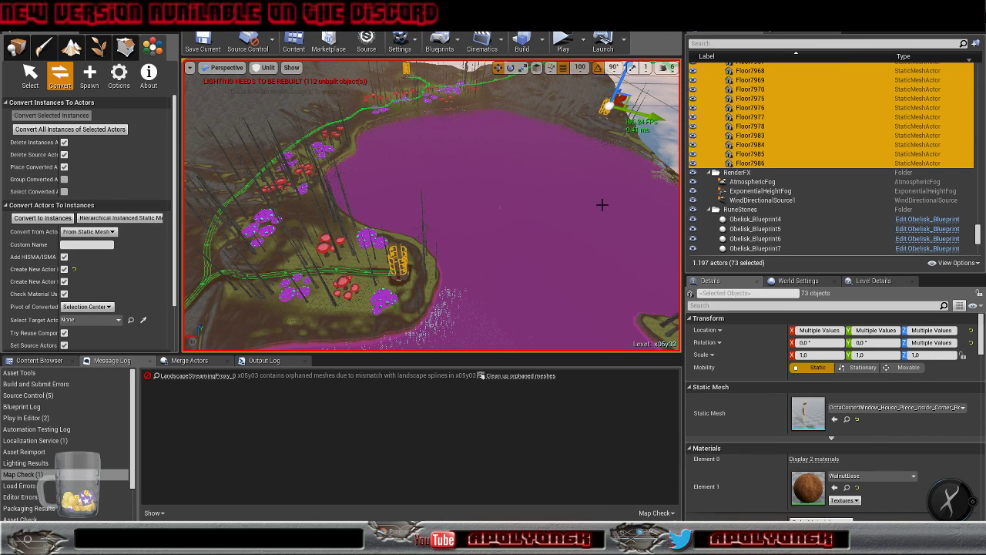
click(41, 220)
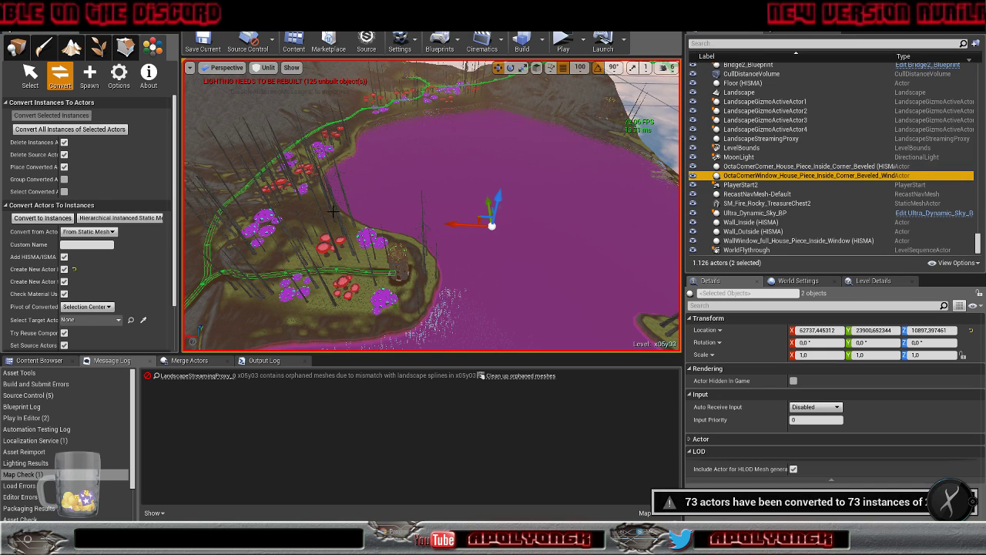
Select all static meshes matching Floor7958 and convert these WallRoundDoor_full_House_Piece_Inside_DoorFrame meshes to hierarchical instances
scroll(794, 201, up, 10)
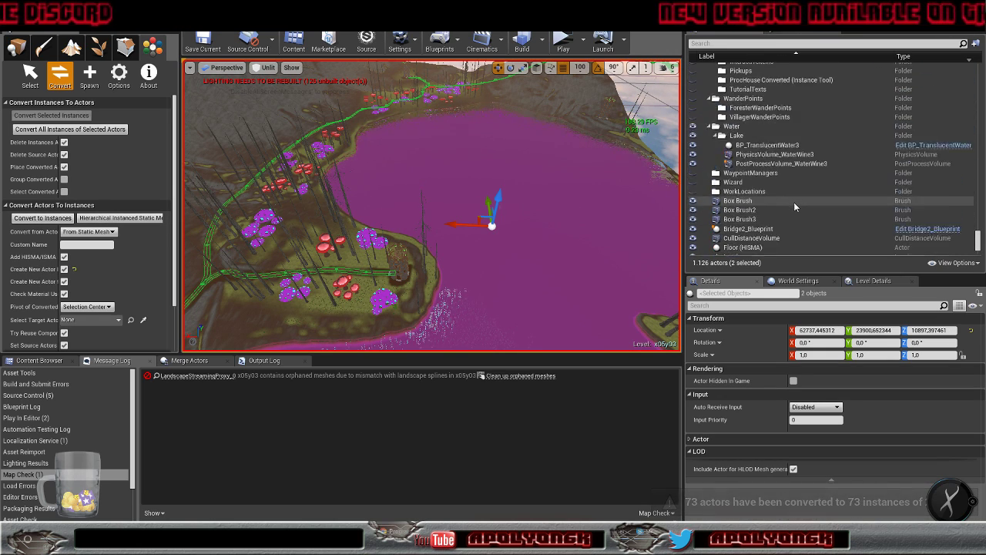
scroll(778, 201, up, 10)
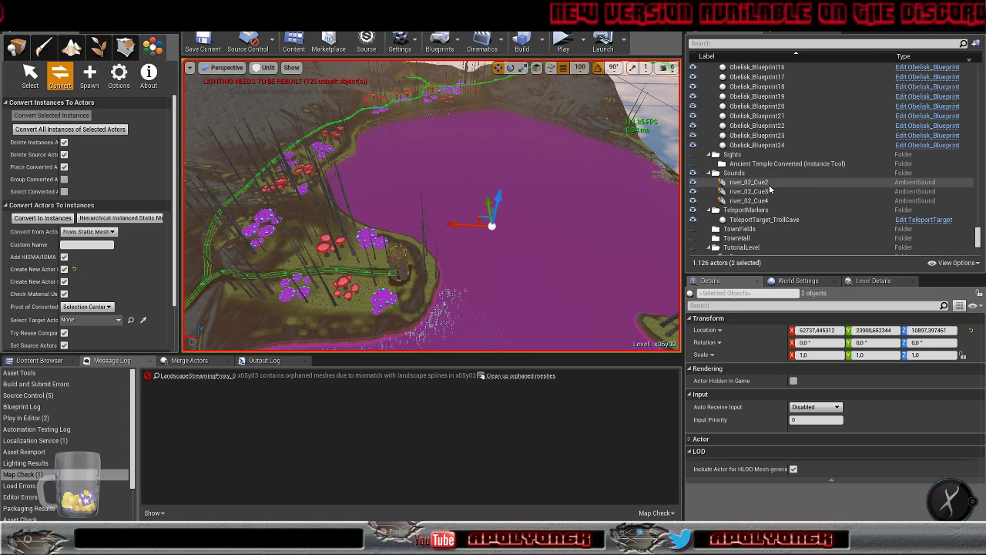
click(755, 105)
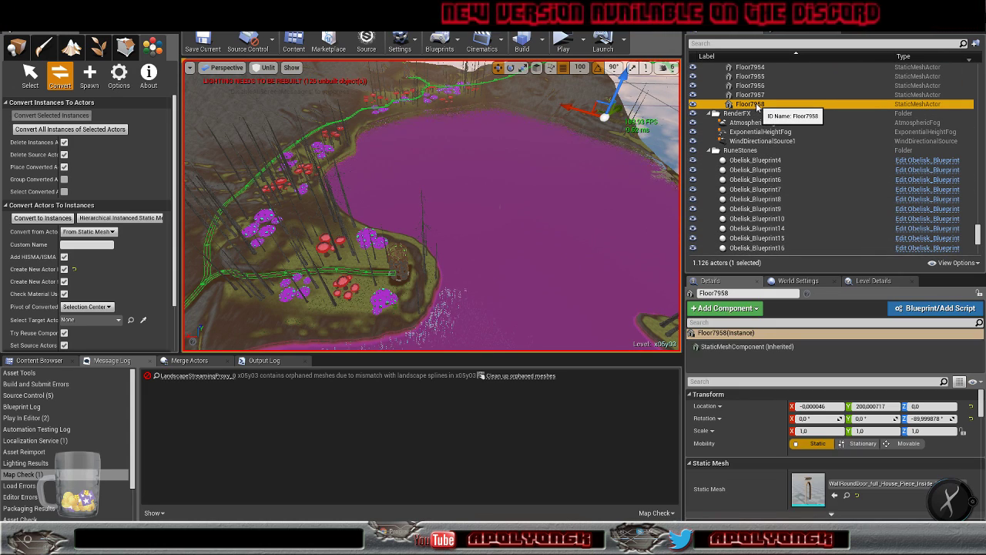
right_click(757, 107)
mouse_move(778, 305)
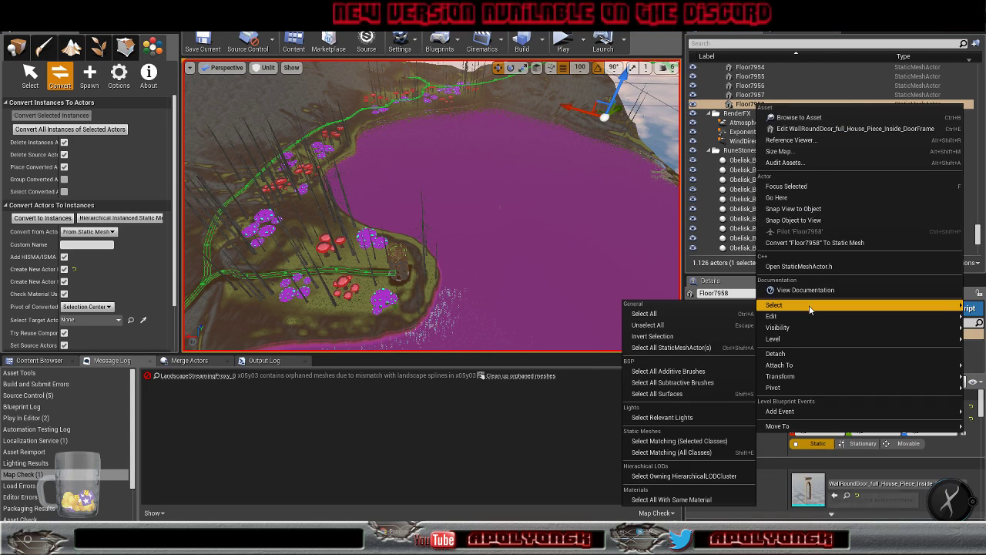
click(678, 440)
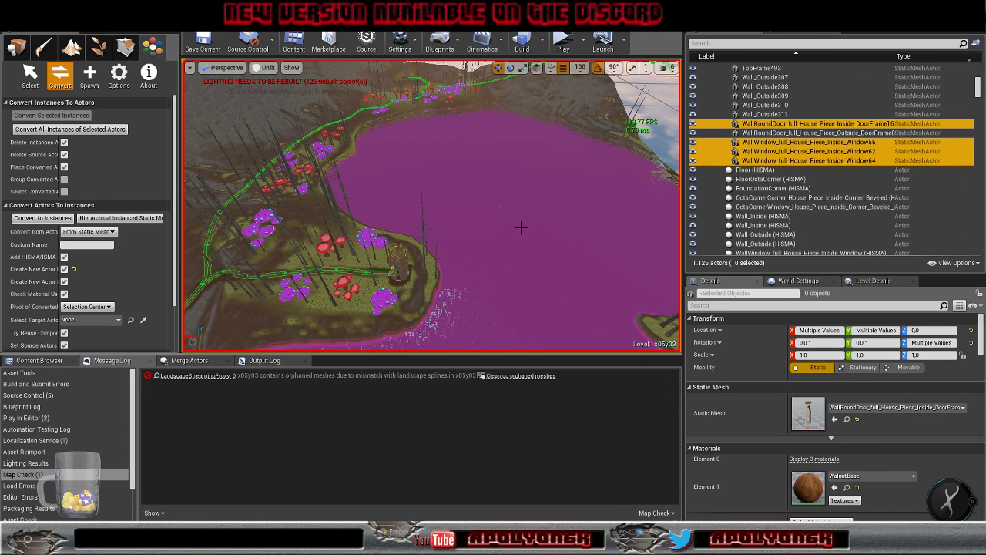
click(47, 222)
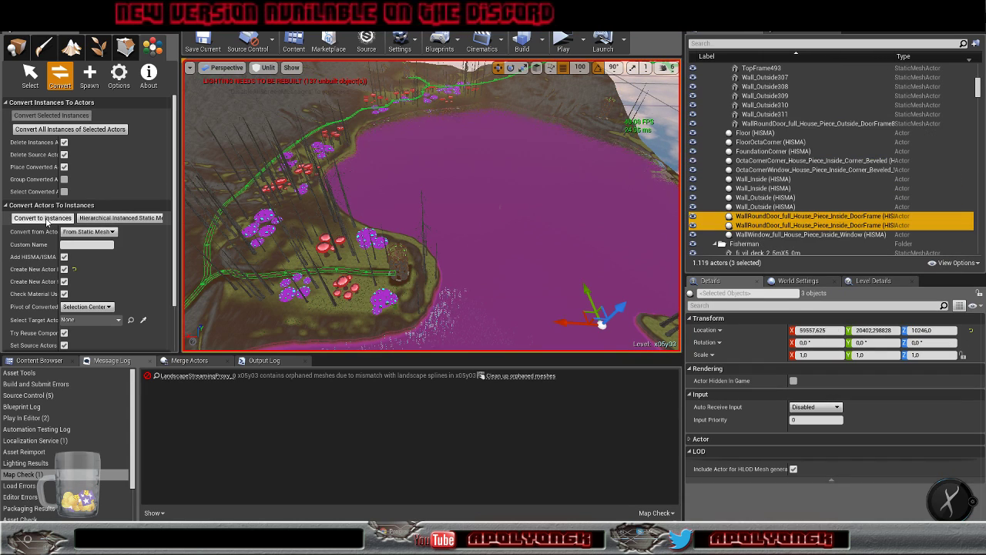
Select all static meshes matching WallRoundDoor_full_House_Piece_Outside_DoorFrame8 and convert these outside door frames to hierarchical instances
scroll(732, 225, up, 5)
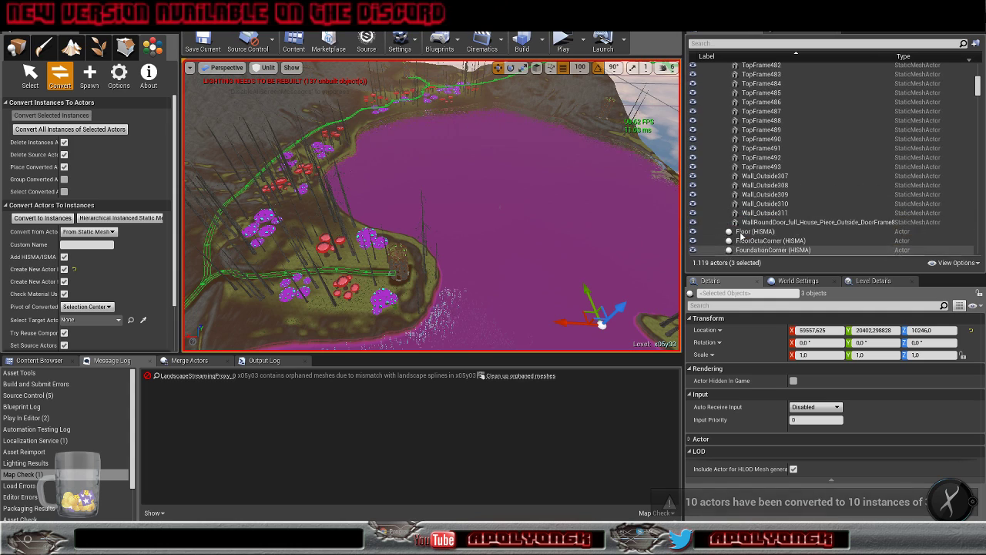
click(755, 239)
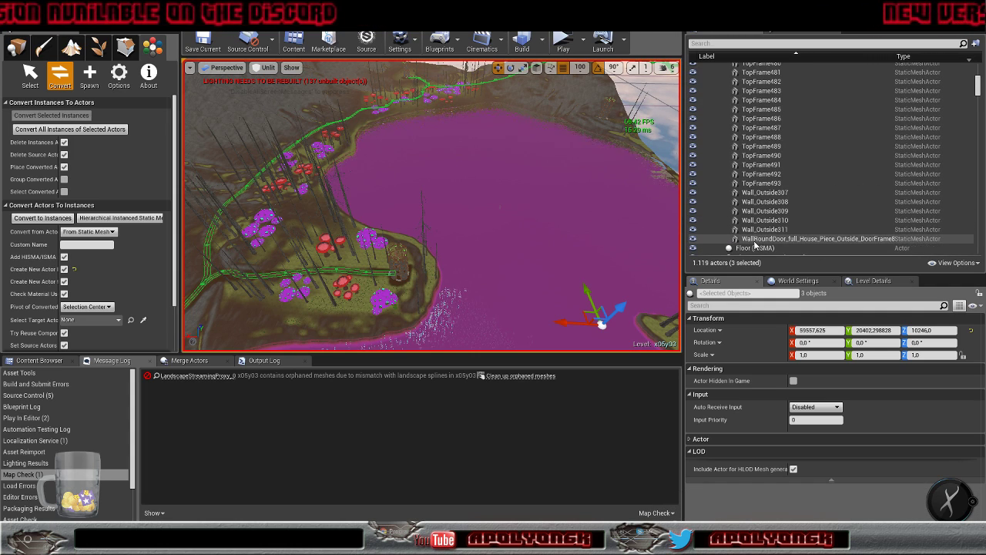
right_click(755, 242)
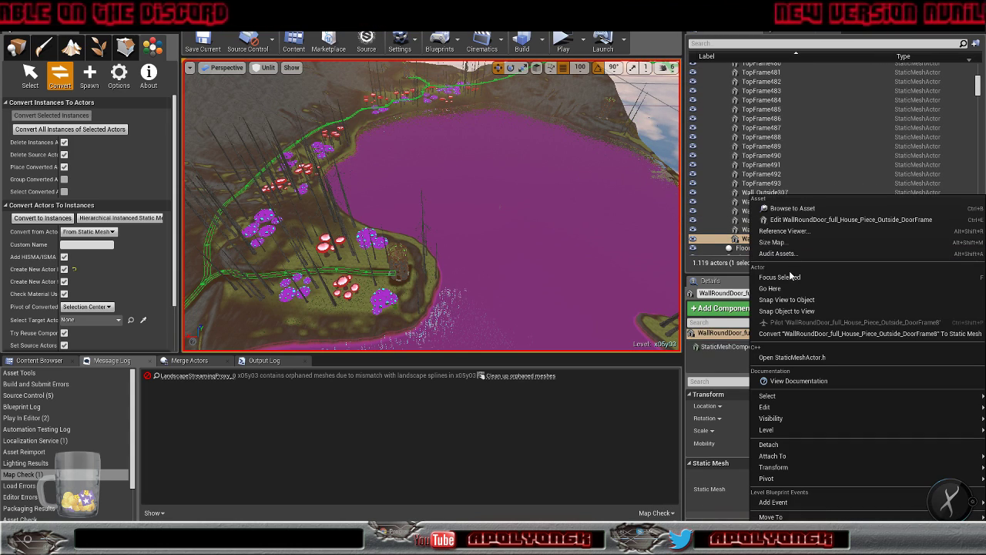
mouse_move(780, 408)
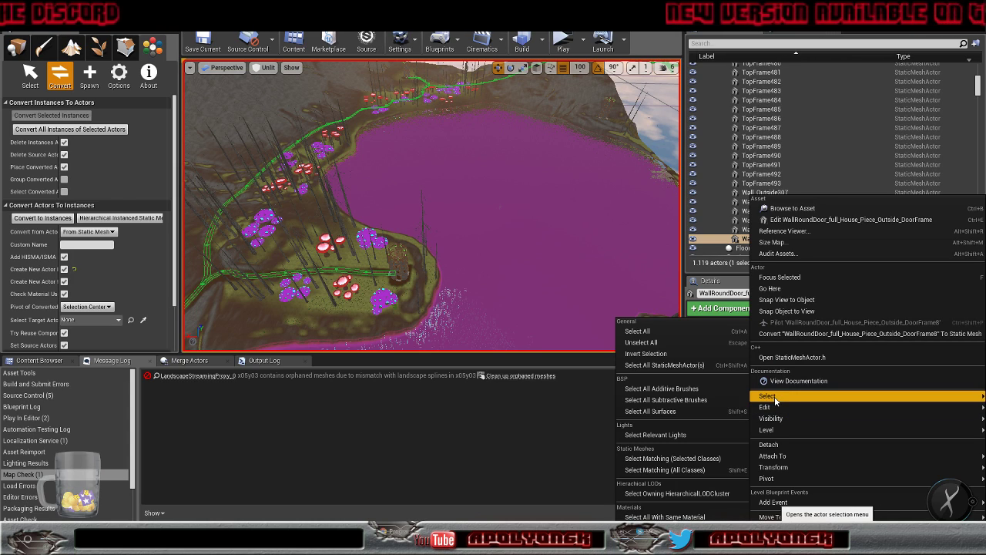
click(678, 457)
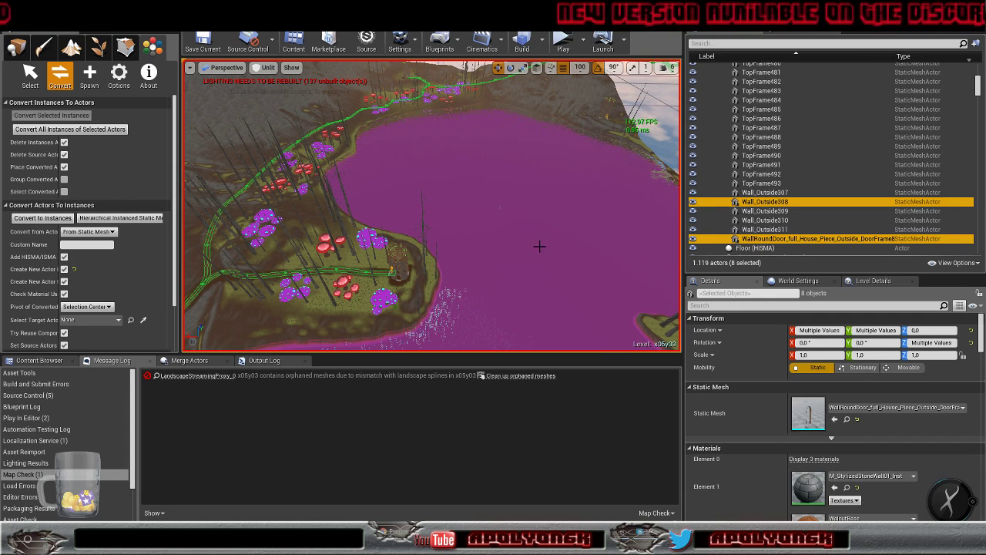
click(42, 218)
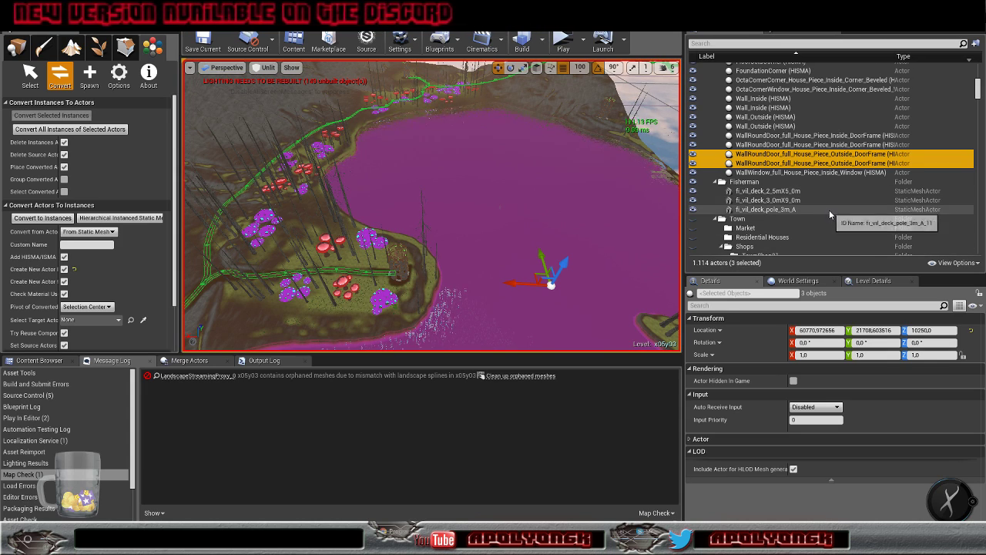
Select all static meshes matching Wall_Outside311 and convert these OctaCornerCorner_House_Piece_Outside_Corner_Beveled meshes to hierarchical instances
scroll(829, 210, up, 5)
click(784, 208)
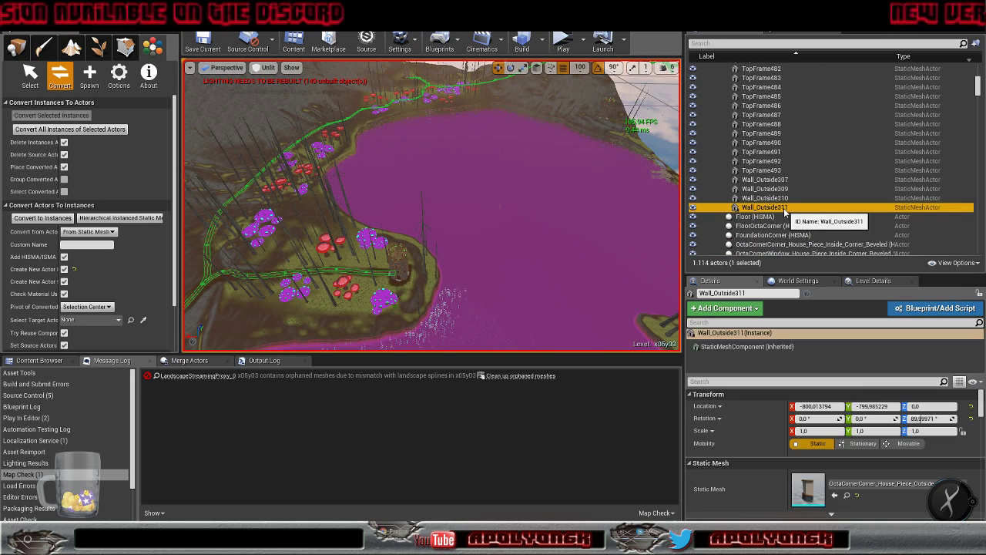
right_click(777, 213)
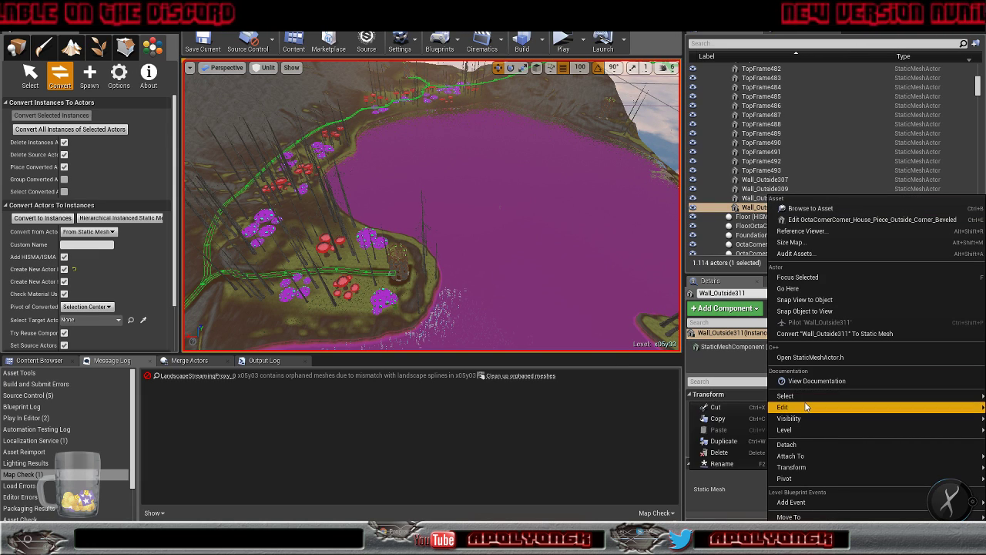
mouse_move(800, 399)
click(690, 457)
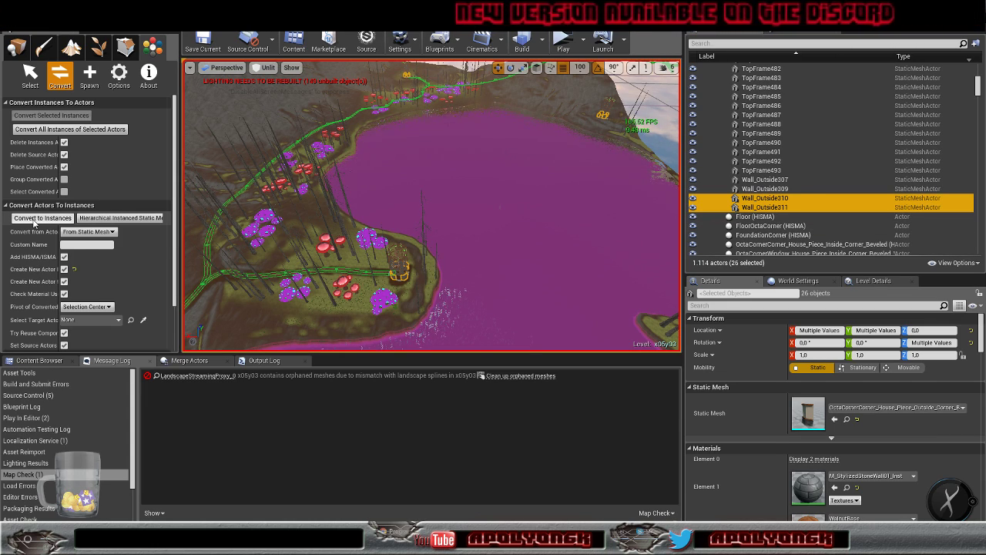
click(34, 221)
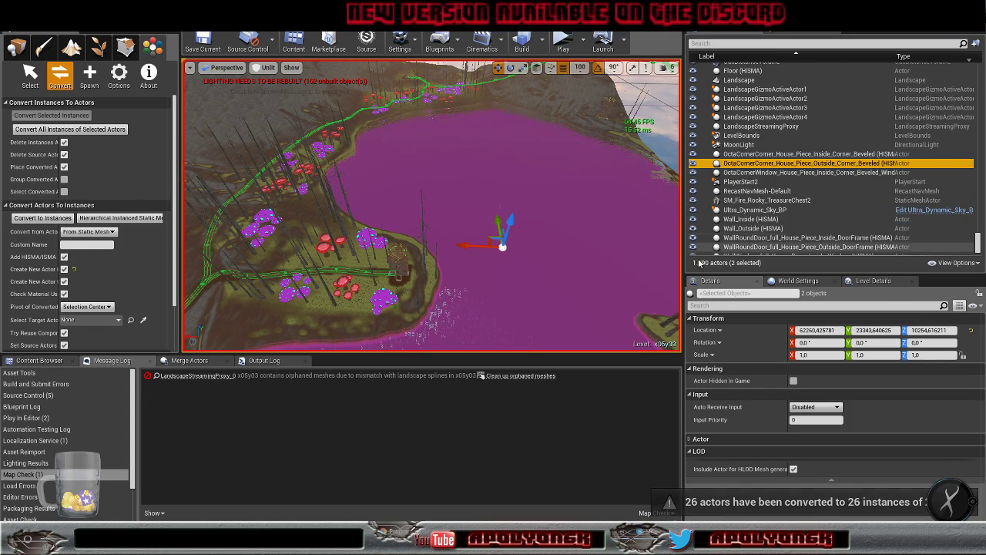
Select all static meshes matching Floor7957 and convert these Stairs02 meshes to hierarchical instances
scroll(770, 199, up, 10)
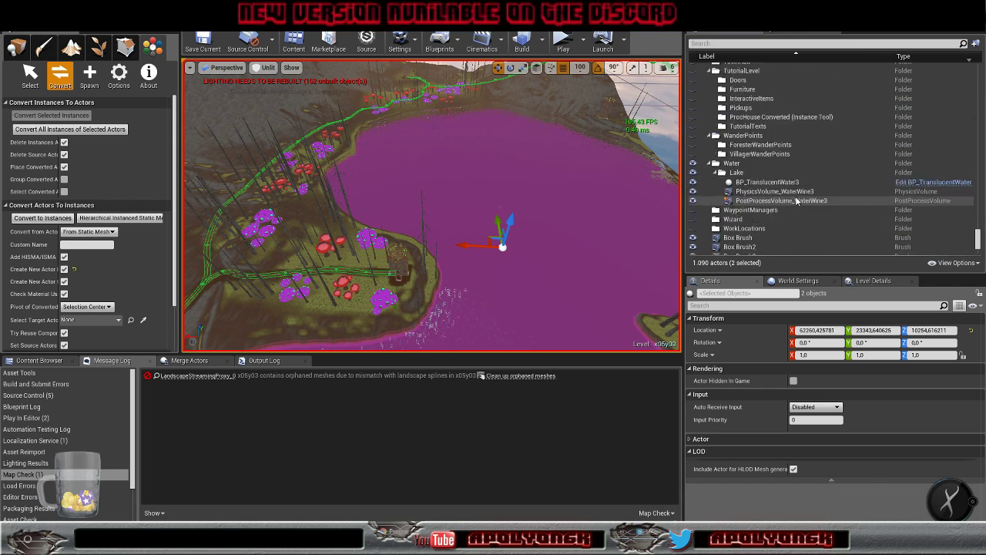
scroll(796, 200, up, 6)
scroll(795, 195, up, 10)
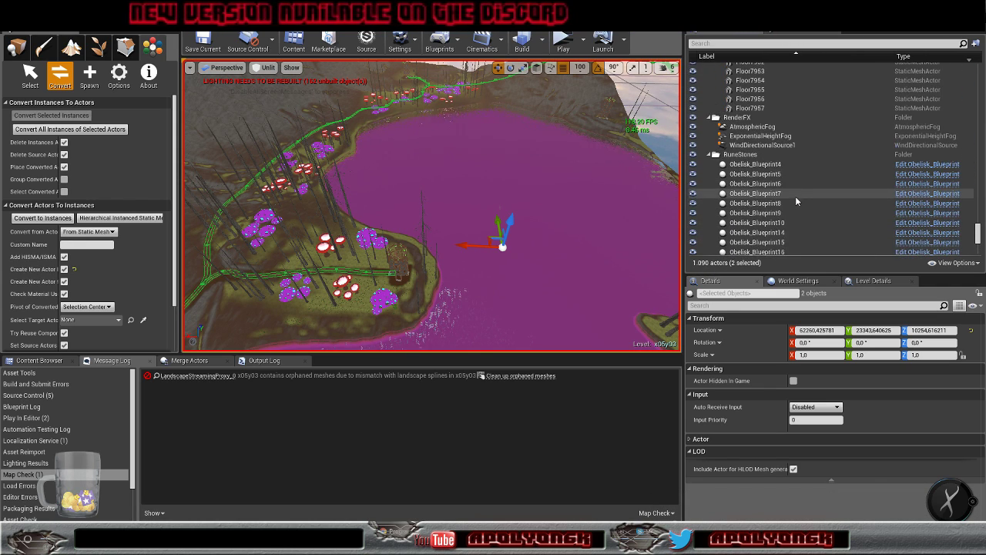
click(760, 175)
right_click(759, 176)
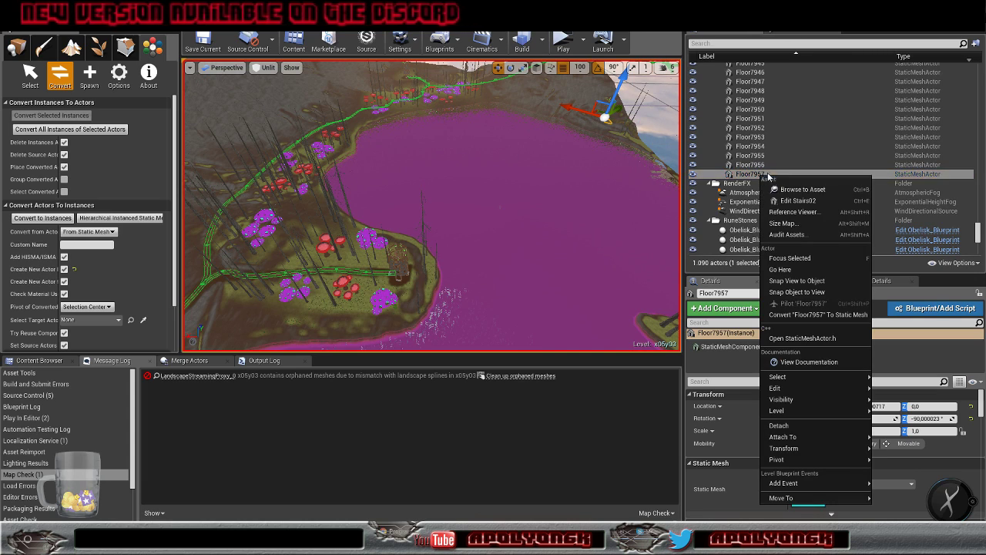
mouse_move(778, 377)
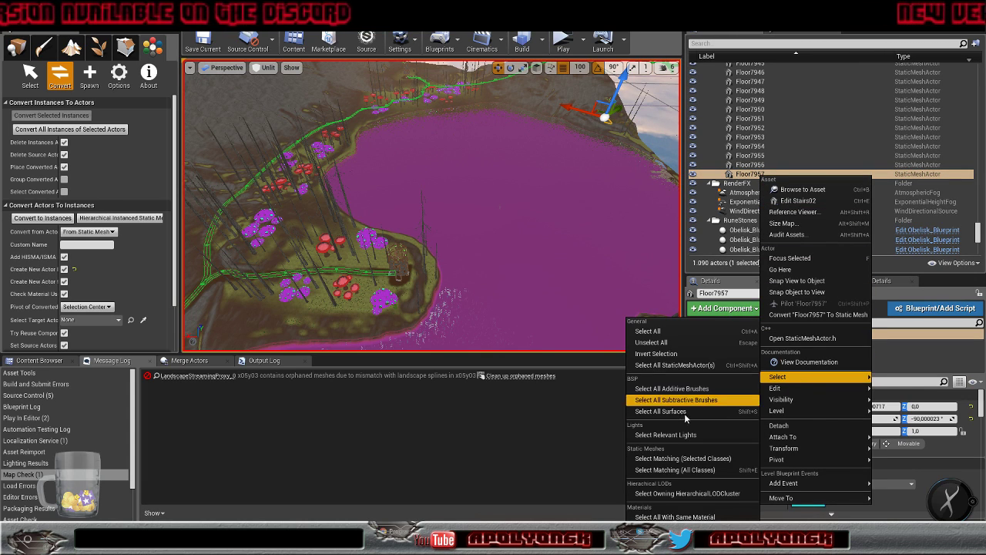
click(693, 513)
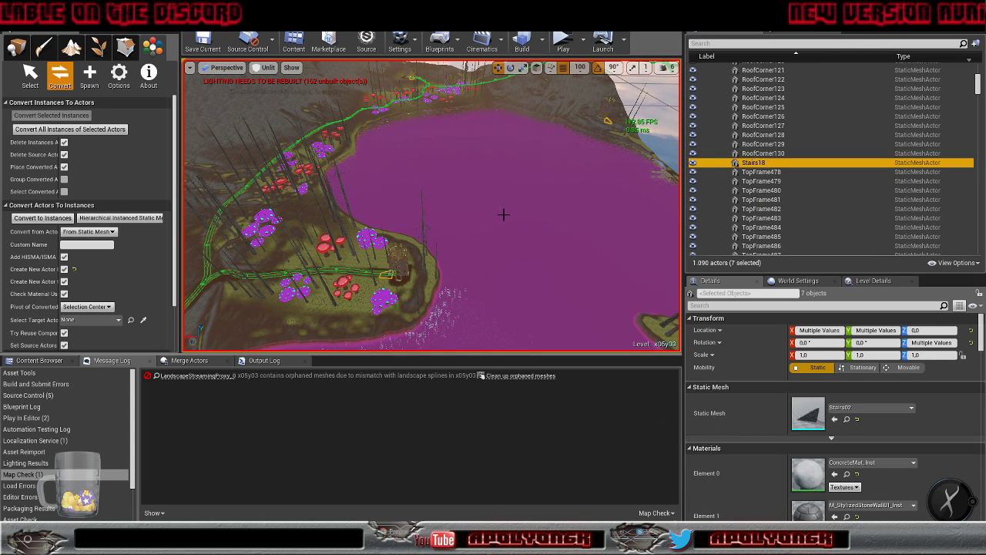
click(48, 220)
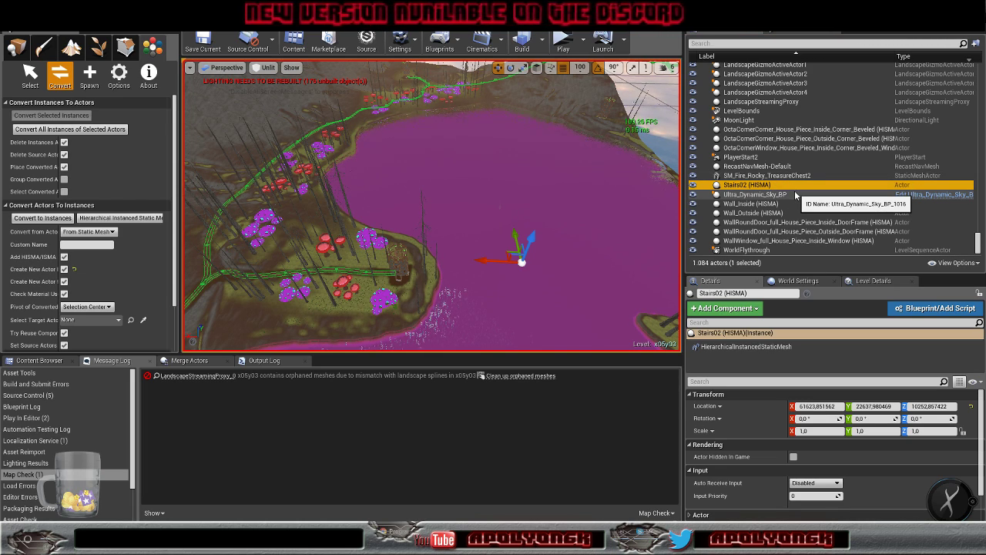
Select all static meshes matching Floor7956 and convert these BalconySide meshes to hierarchical instances
scroll(796, 195, up, 2)
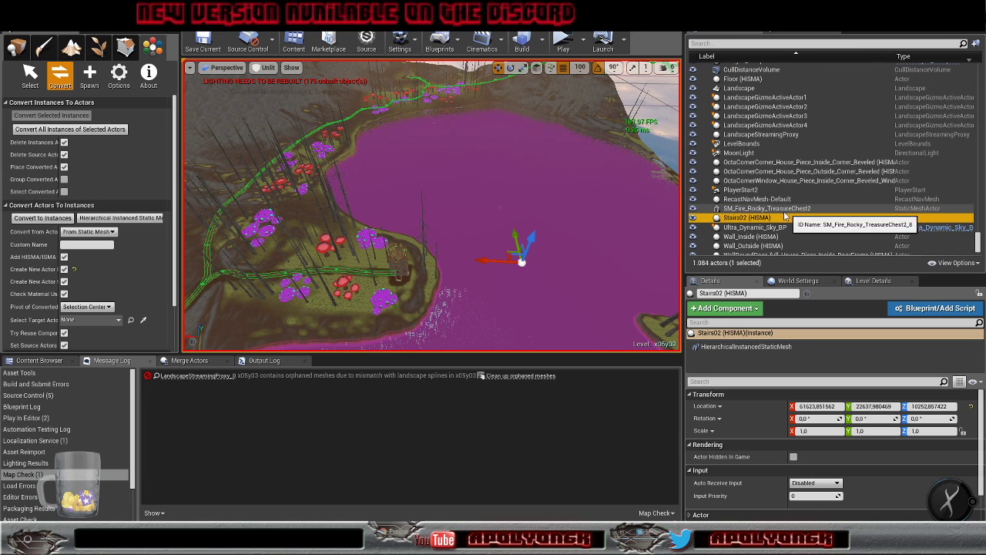
scroll(787, 229, up, 10)
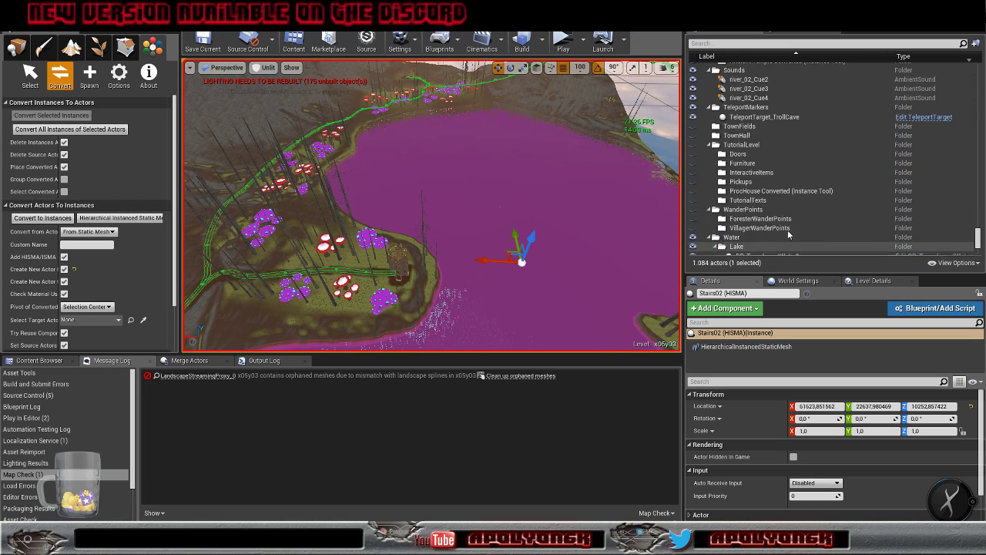
scroll(787, 230, up, 10)
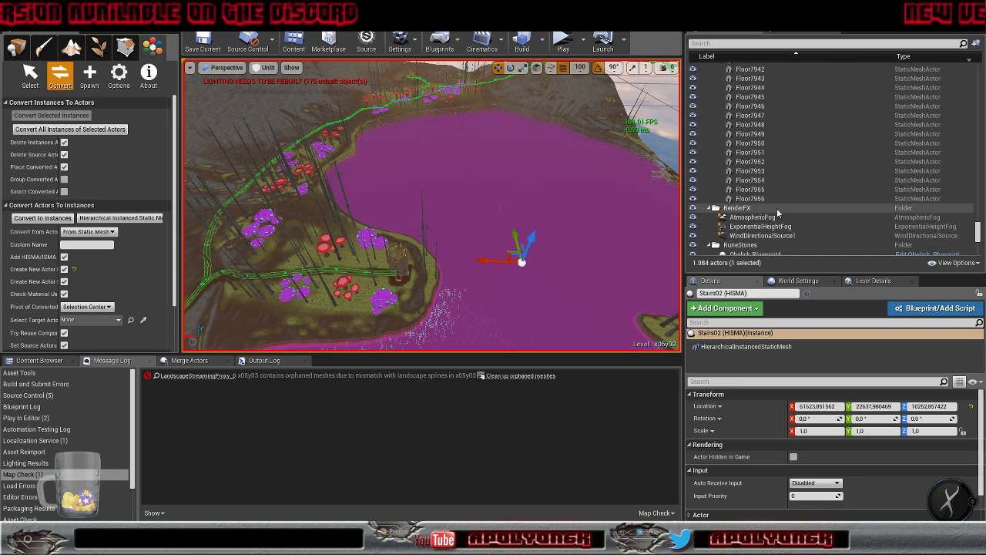
click(751, 199)
right_click(765, 202)
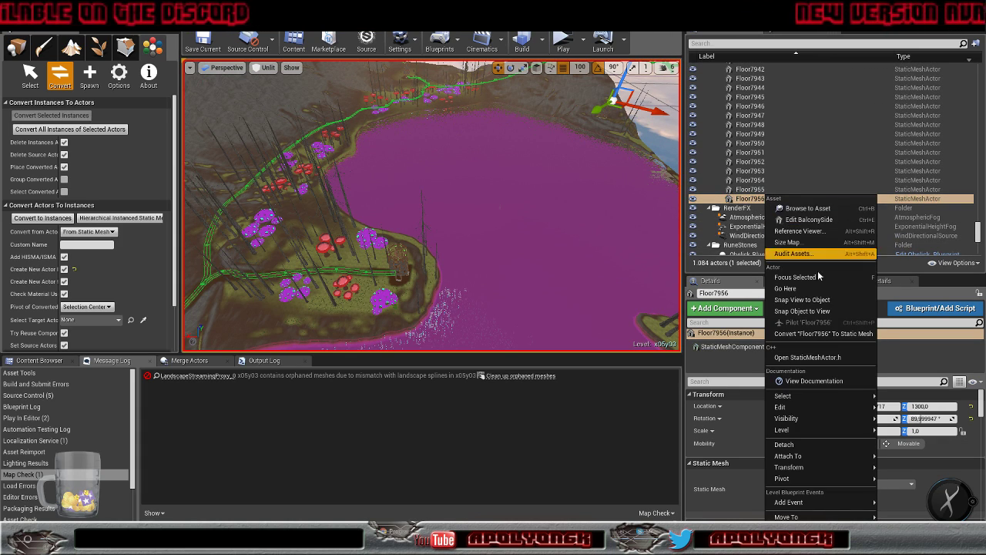
mouse_move(790, 402)
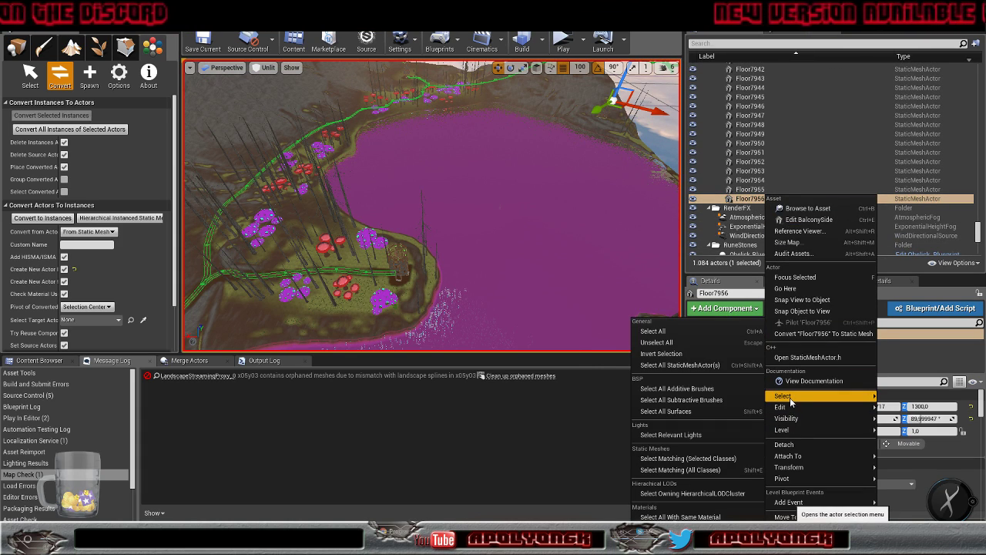
click(714, 457)
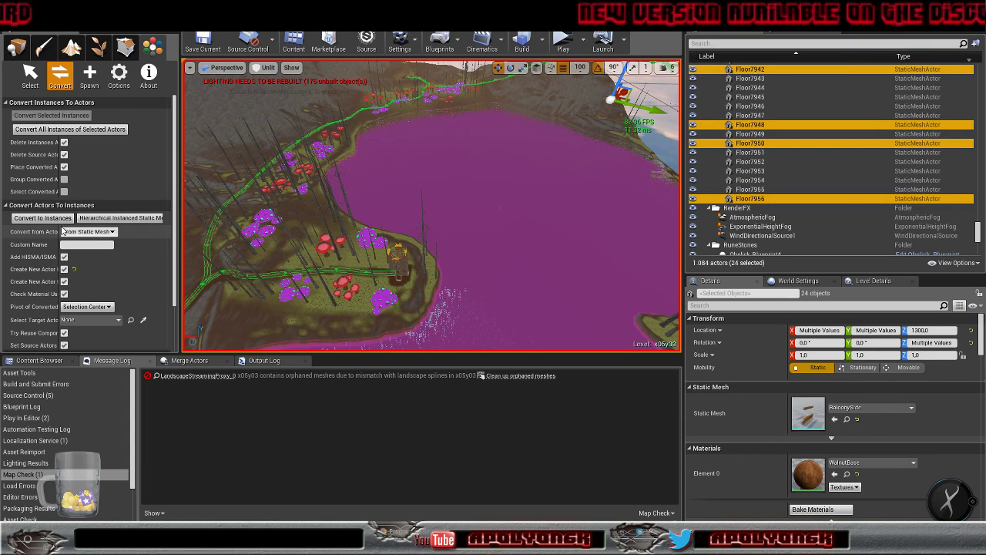
click(41, 218)
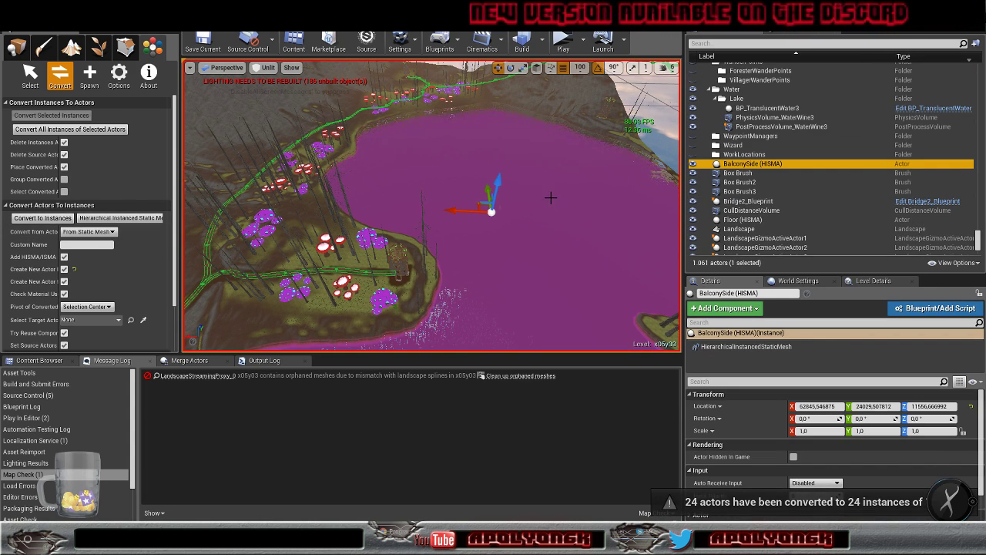
Select all static meshes matching Floor7955 and convert these BalconyPillar meshes to hierarchical instances
scroll(788, 210, up, 3)
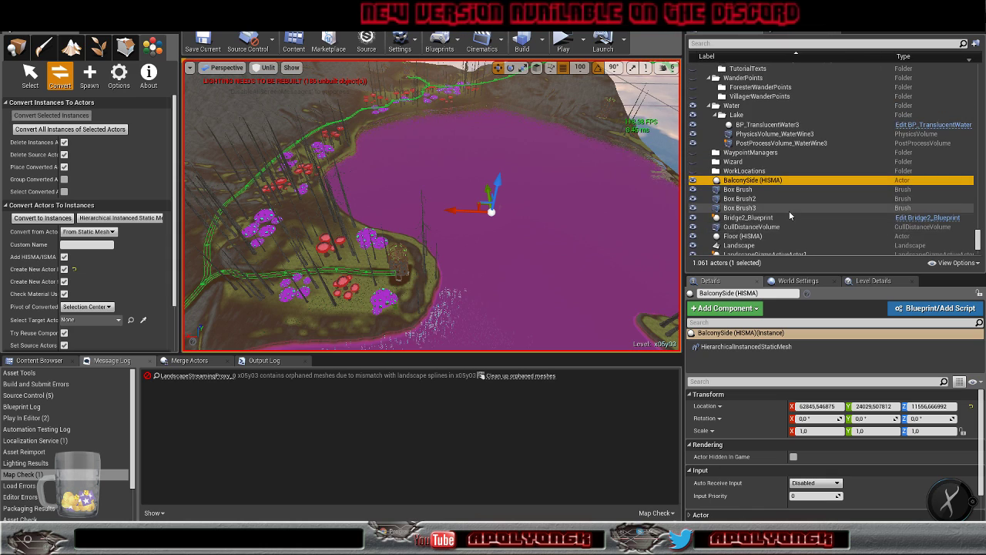
scroll(795, 213, up, 10)
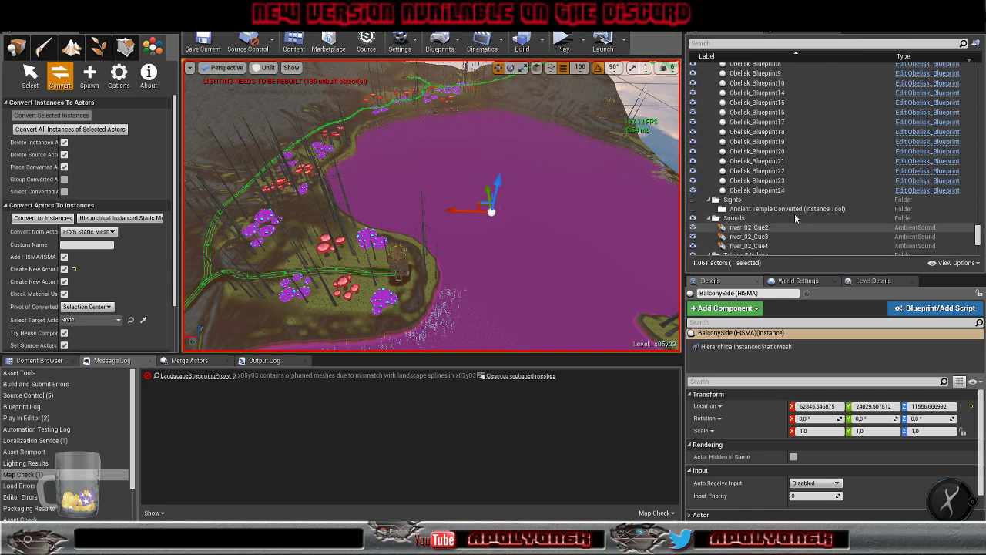
scroll(794, 214, up, 7)
click(767, 248)
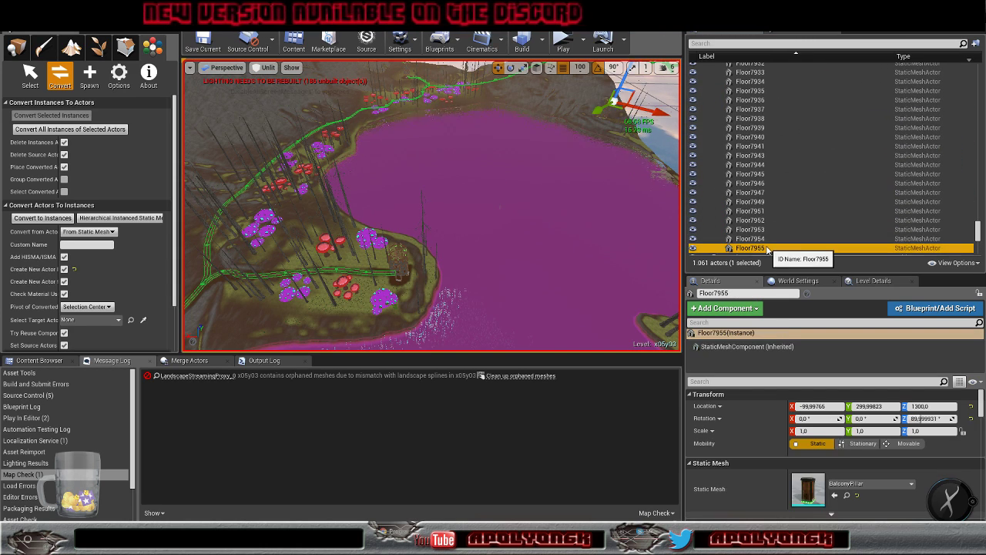
right_click(761, 251)
mouse_move(792, 396)
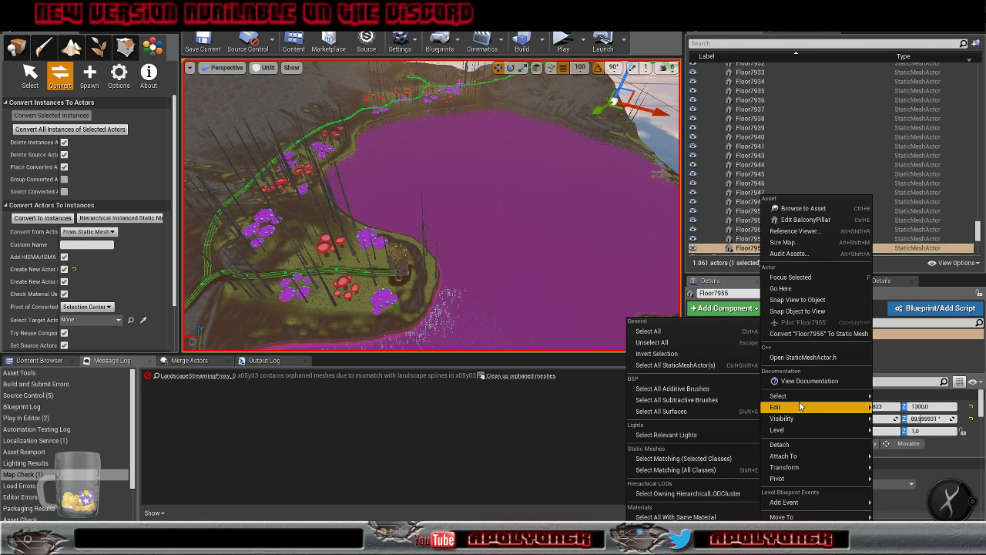
click(683, 458)
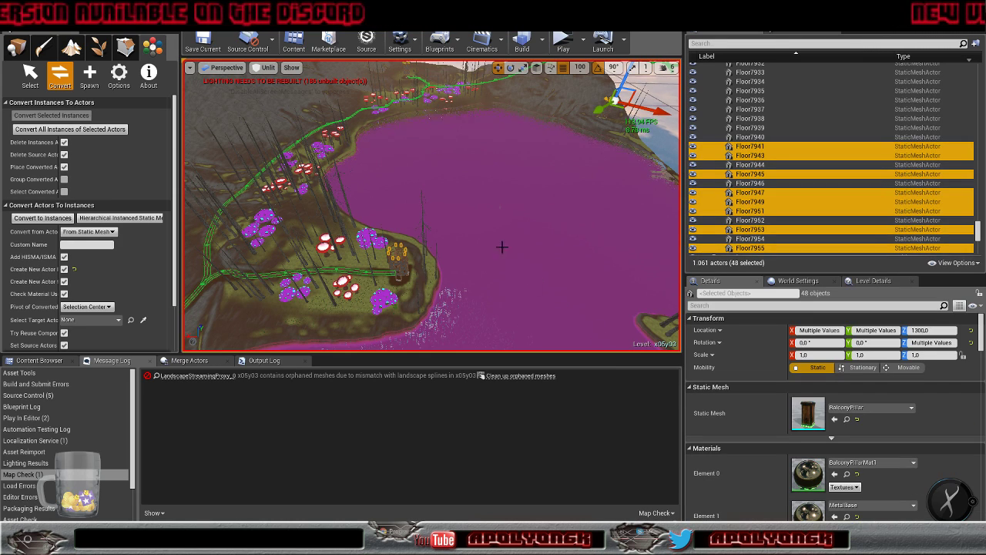
click(41, 221)
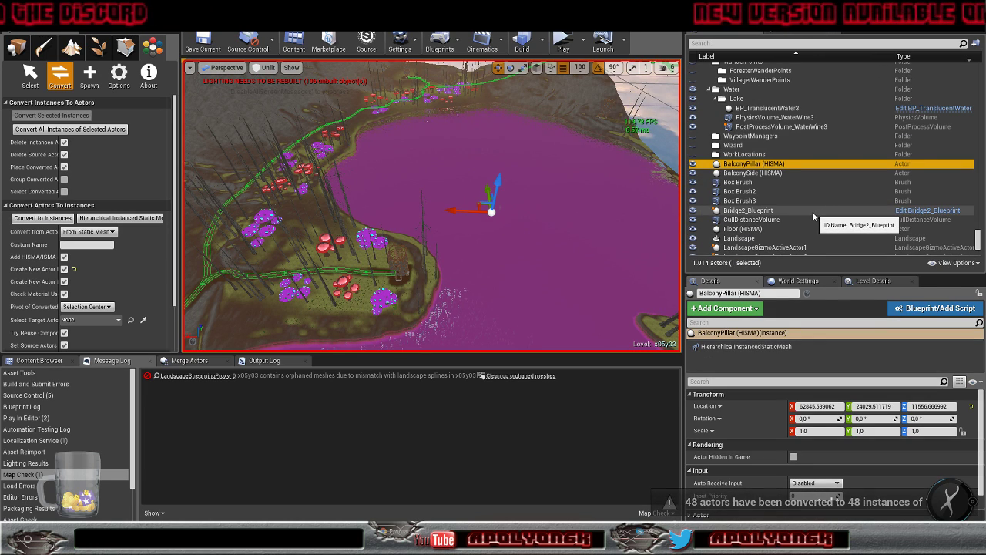
Select all static meshes matching Floor7954 and convert these BalconyOctaCorner meshes to hierarchical instances
scroll(813, 215, up, 10)
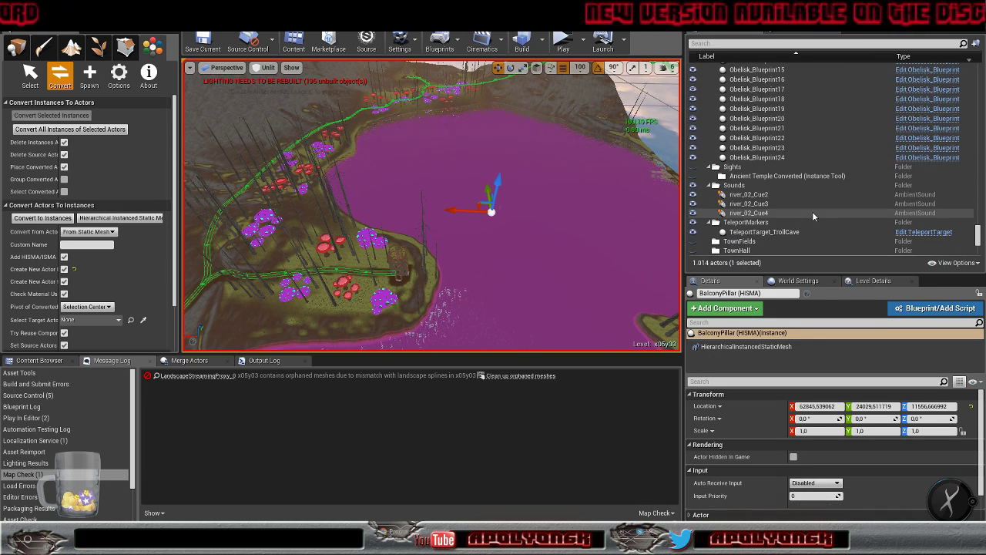
scroll(812, 211, up, 10)
click(776, 132)
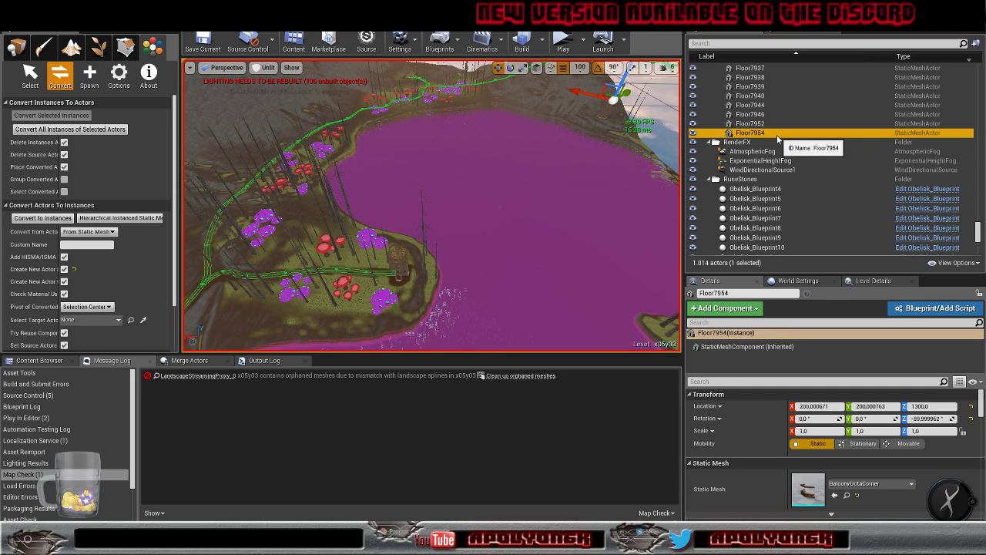
right_click(756, 135)
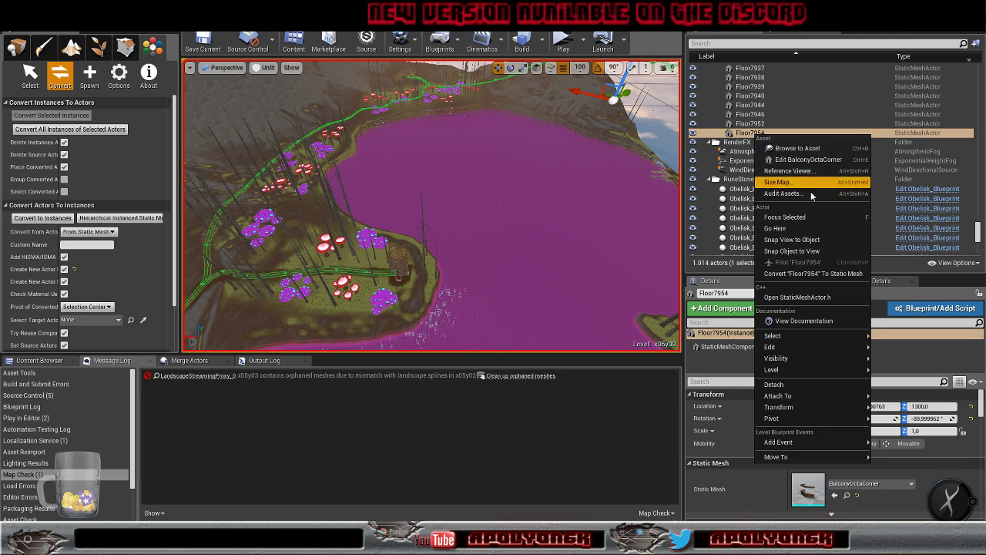
mouse_move(772, 337)
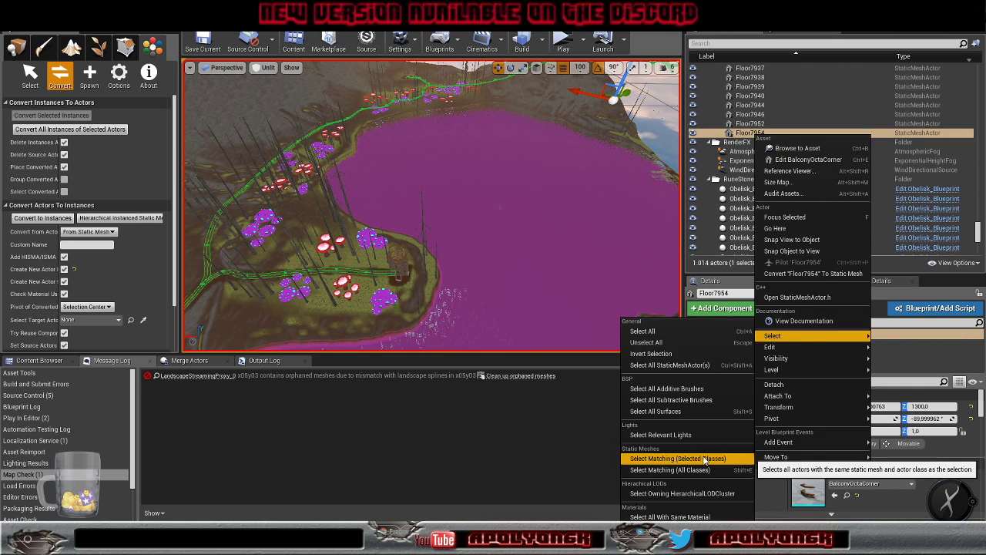
click(678, 458)
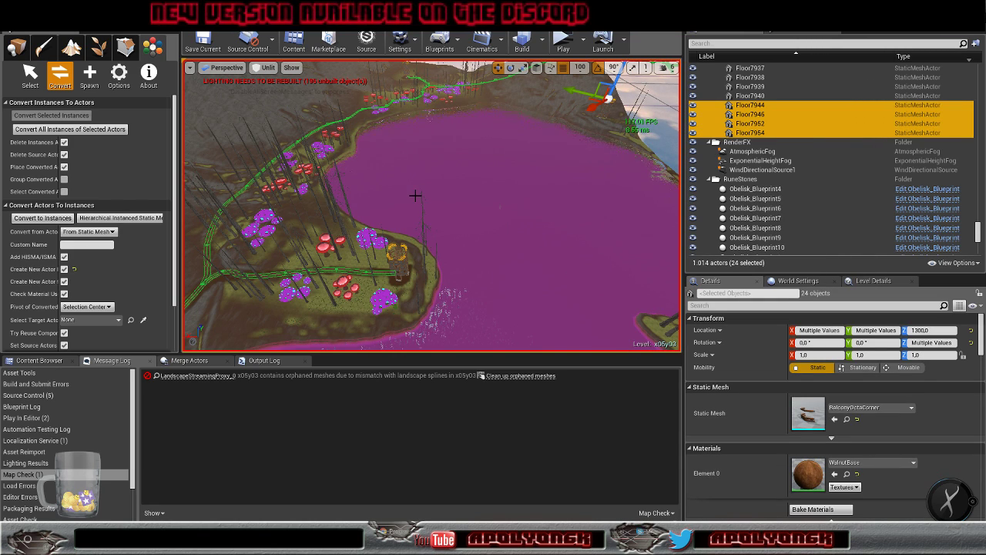
click(36, 221)
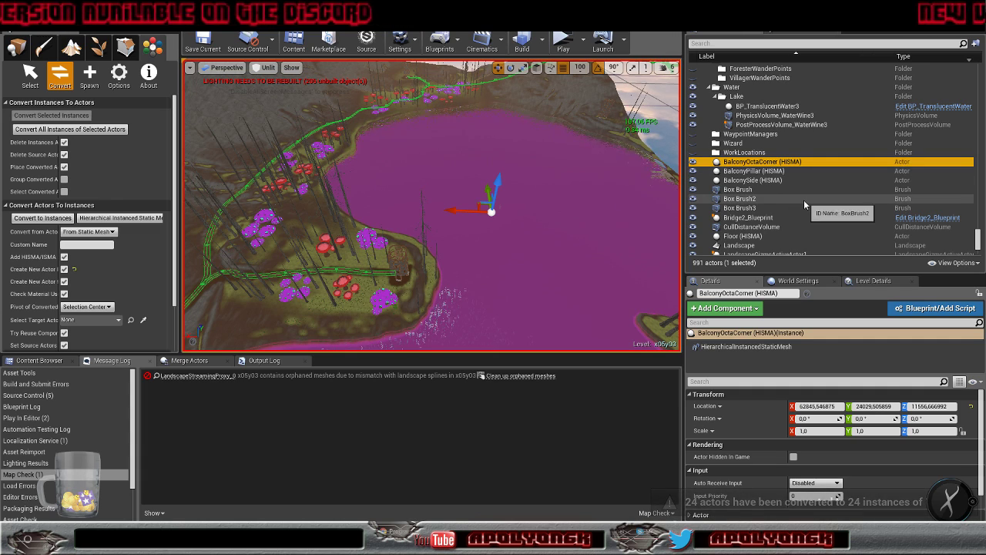
Select all static meshes matching Floor7940 and convert these PillarFloorPiece meshes to hierarchical instances
scroll(803, 202, up, 7)
scroll(804, 204, up, 8)
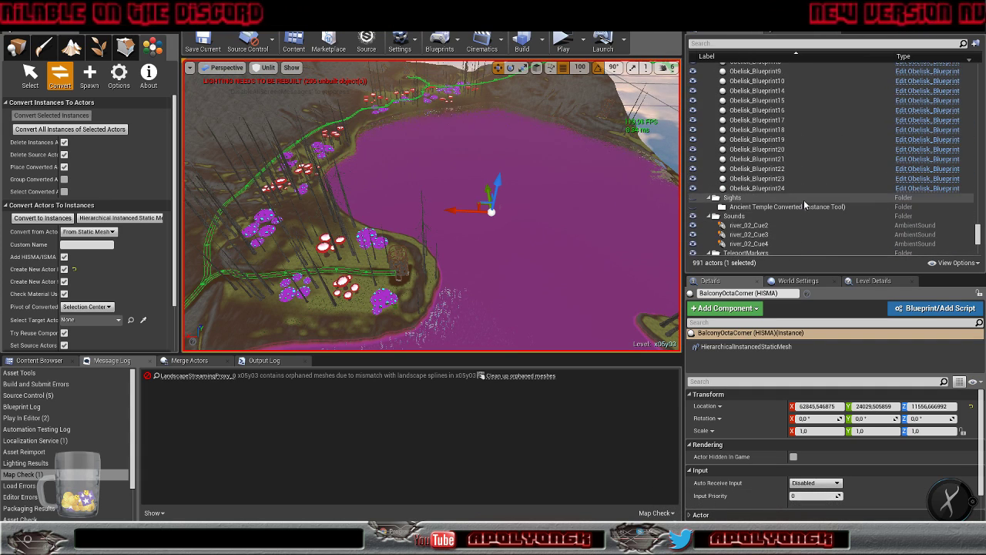
click(751, 147)
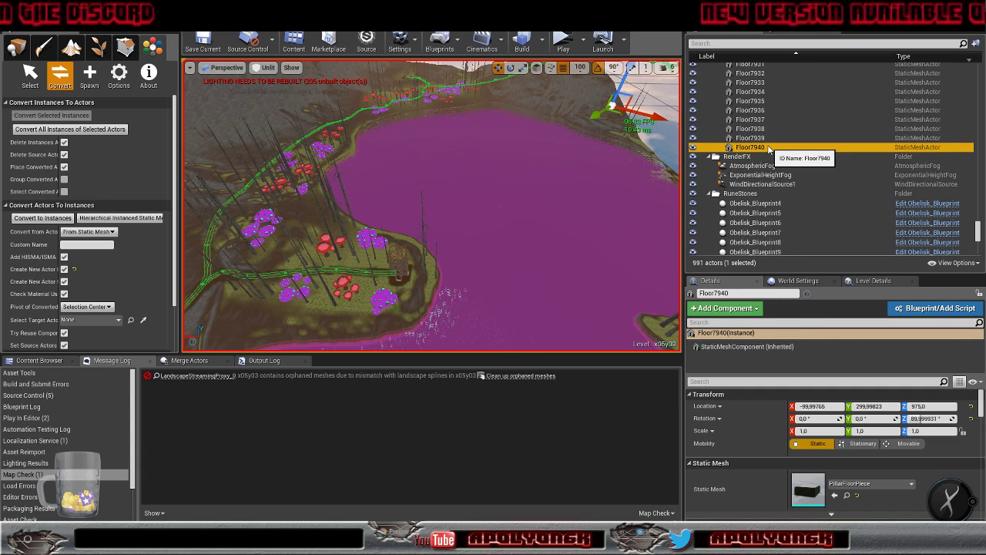
right_click(766, 149)
mouse_move(783, 348)
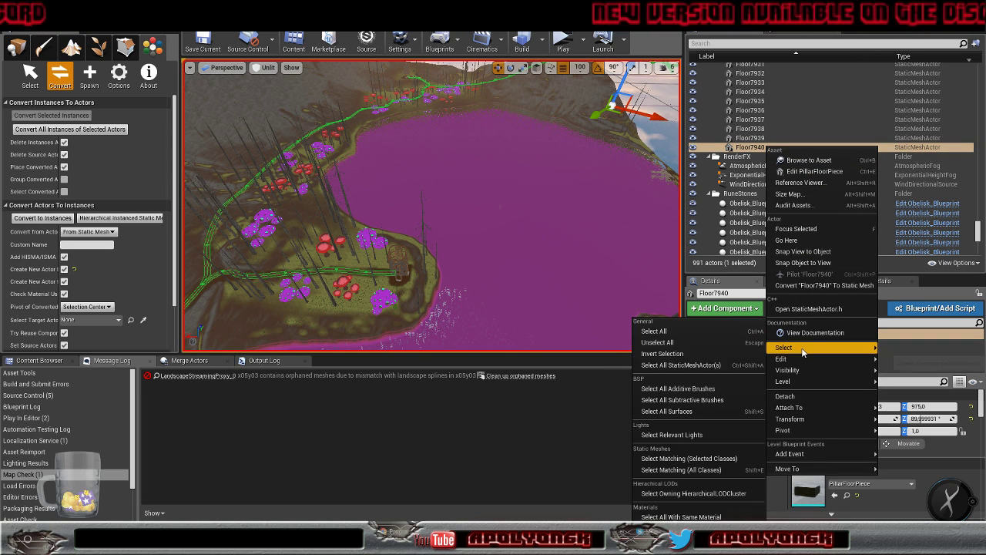
click(682, 458)
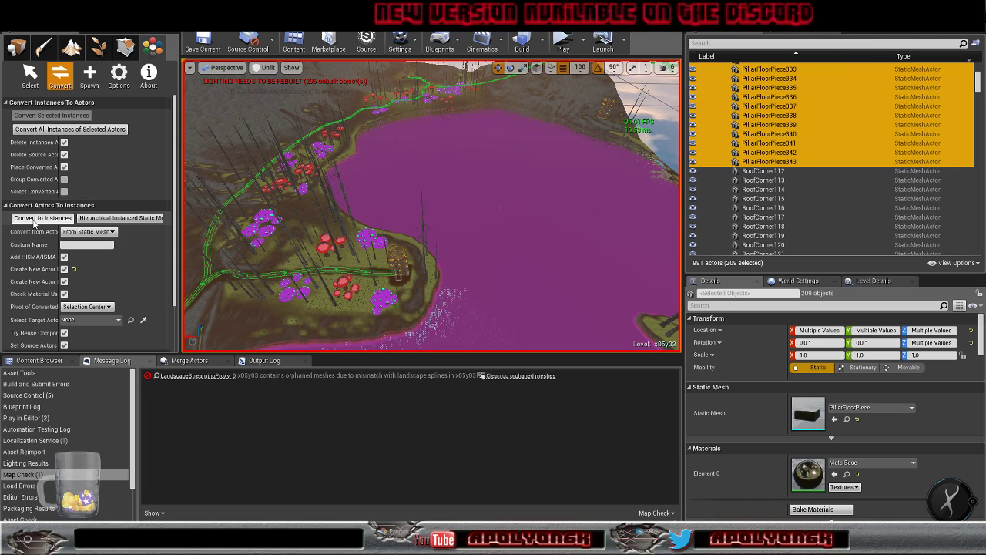
click(42, 218)
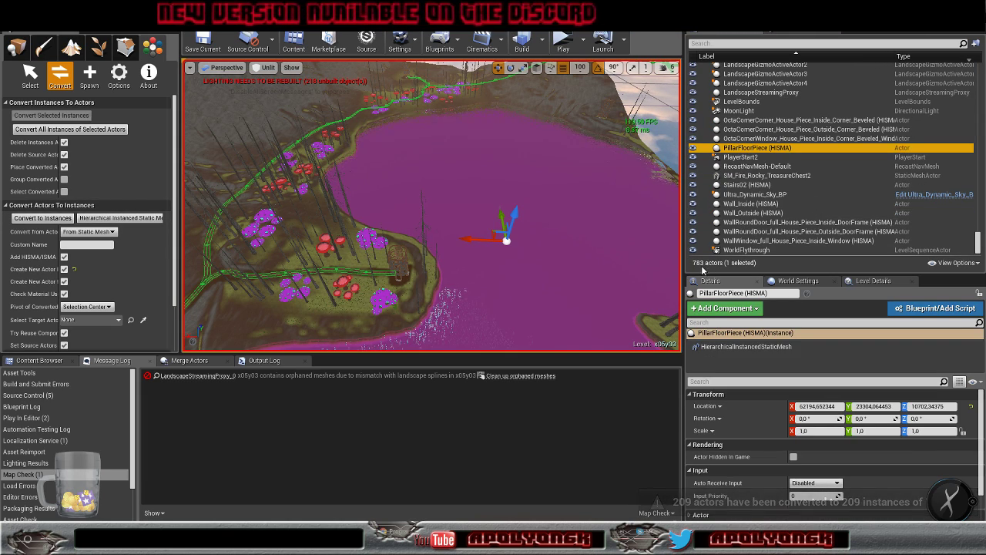
Select all static meshes matching Floor7939 and convert these FramePillar meshes to hierarchical instances
scroll(809, 201, up, 6)
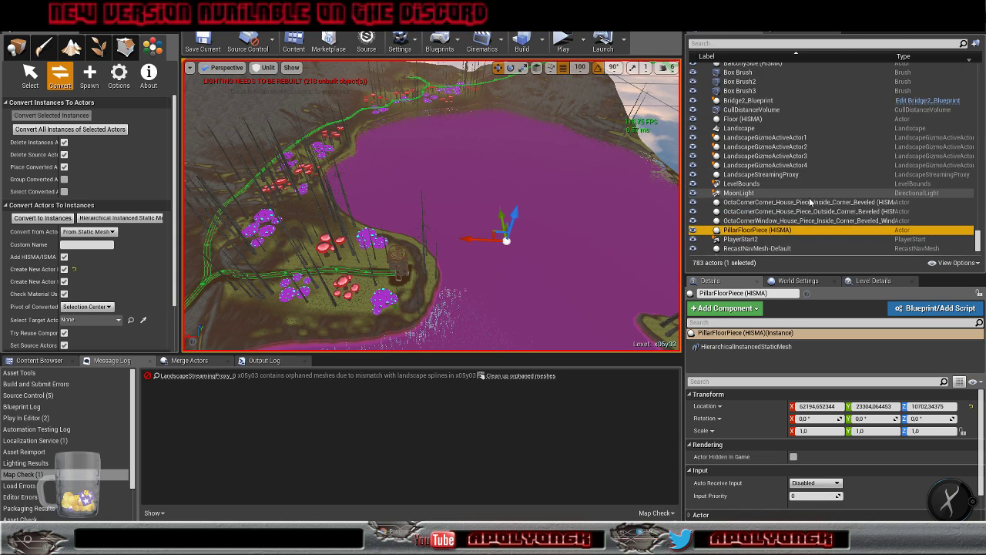
scroll(808, 197, up, 12)
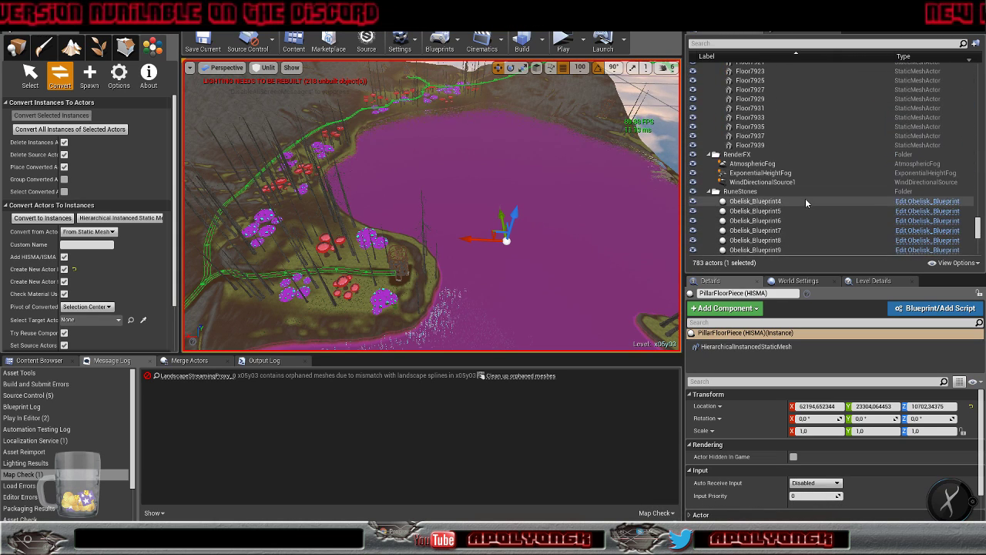
click(762, 162)
right_click(763, 164)
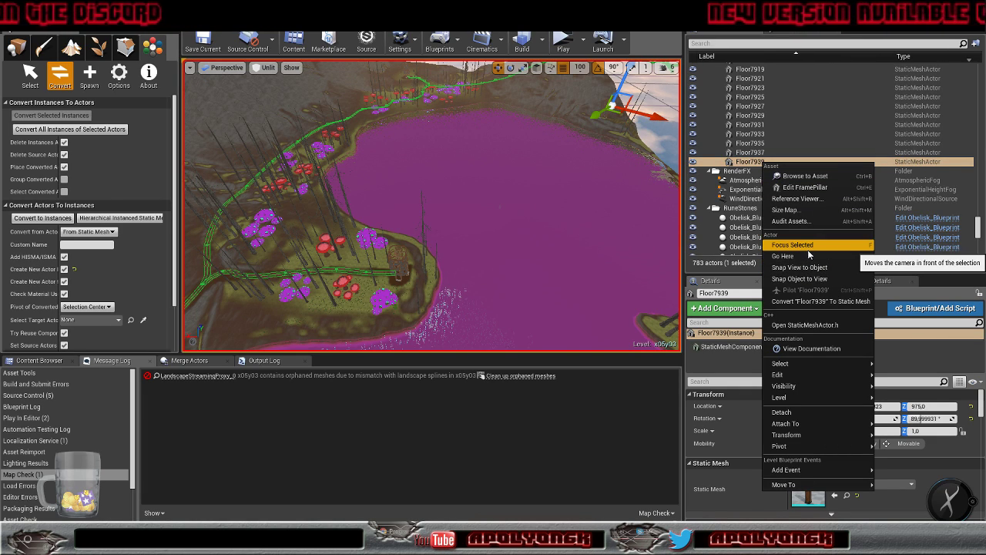
mouse_move(803, 375)
mouse_move(780, 362)
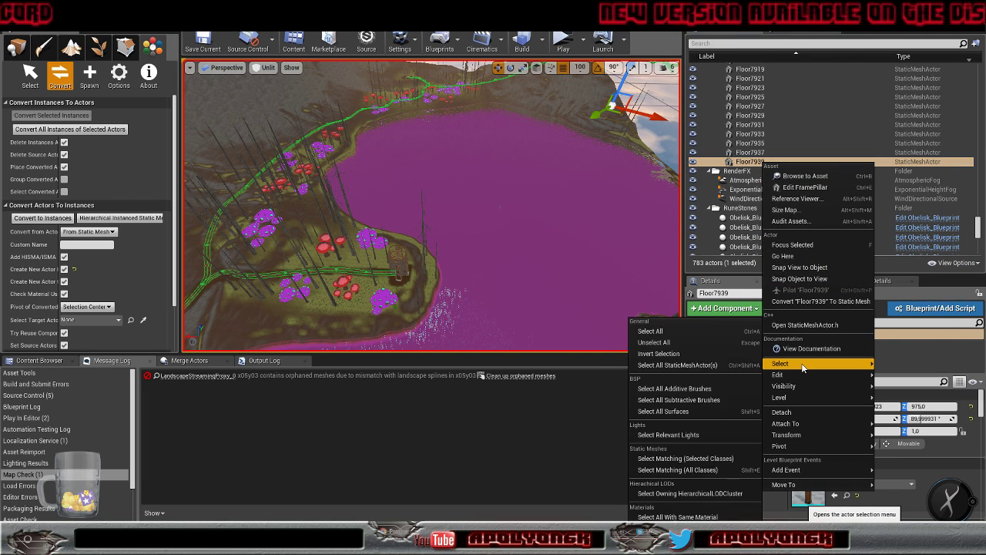
click(686, 458)
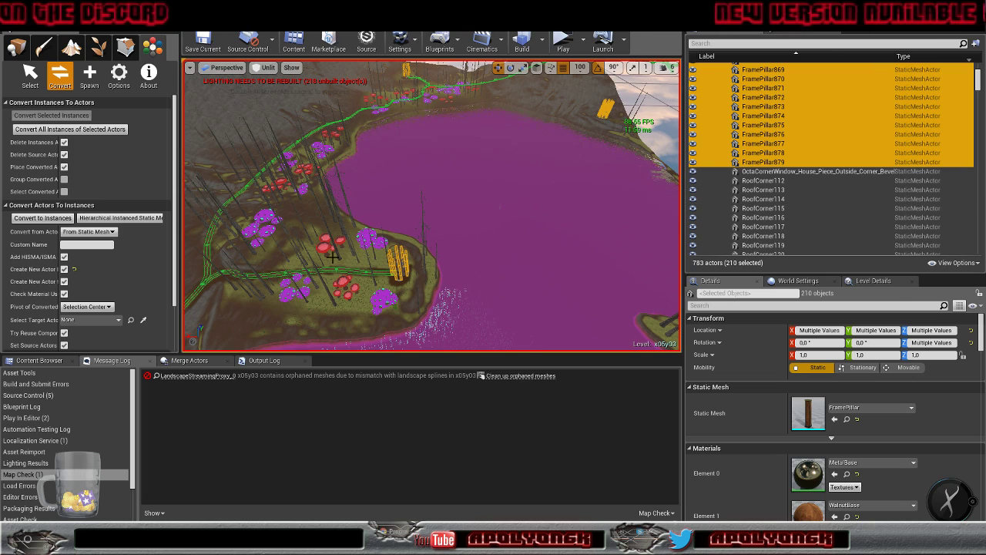
click(42, 218)
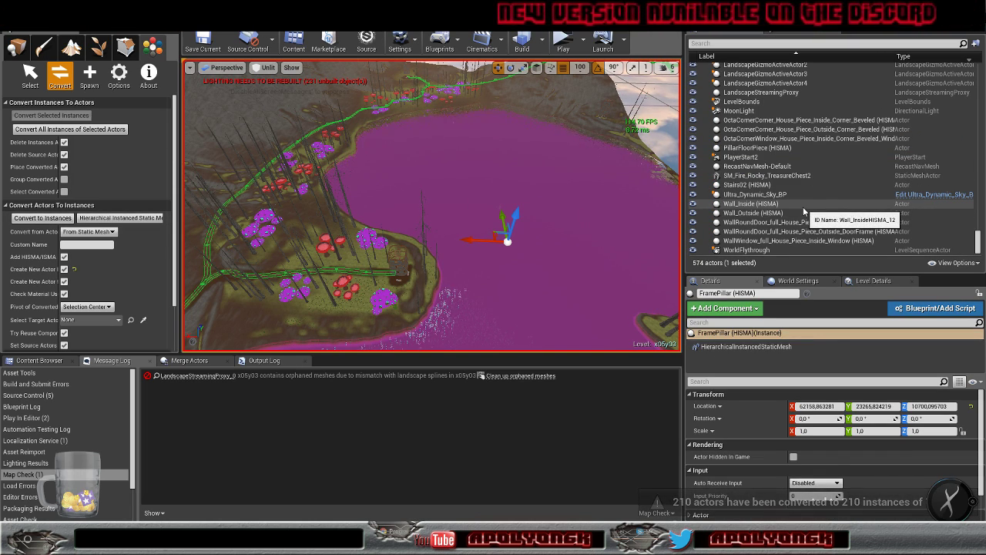
Select all static meshes matching Floor7832 and convert these FloorTrapDoor meshes to hierarchical instances
scroll(793, 209, up, 5)
scroll(801, 215, up, 2)
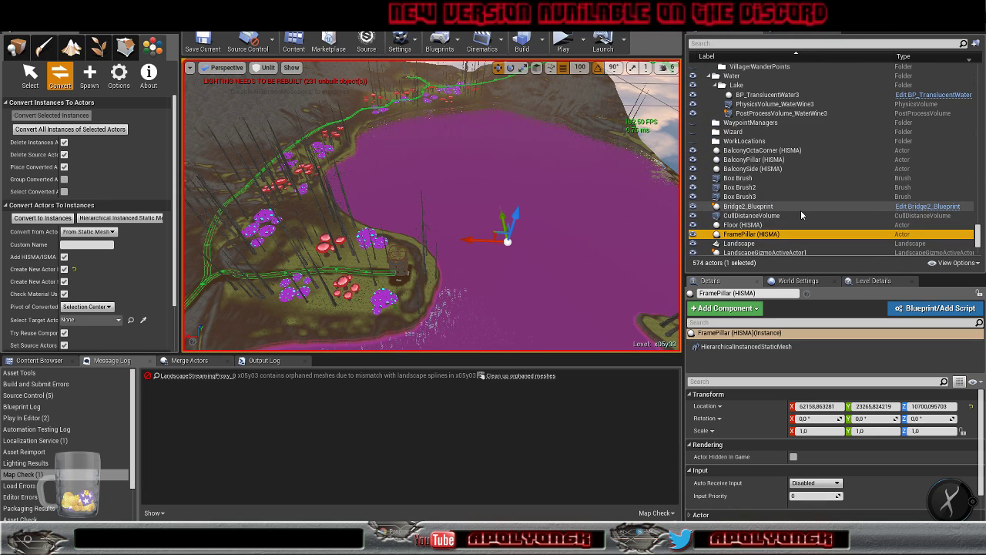
scroll(801, 215, up, 8)
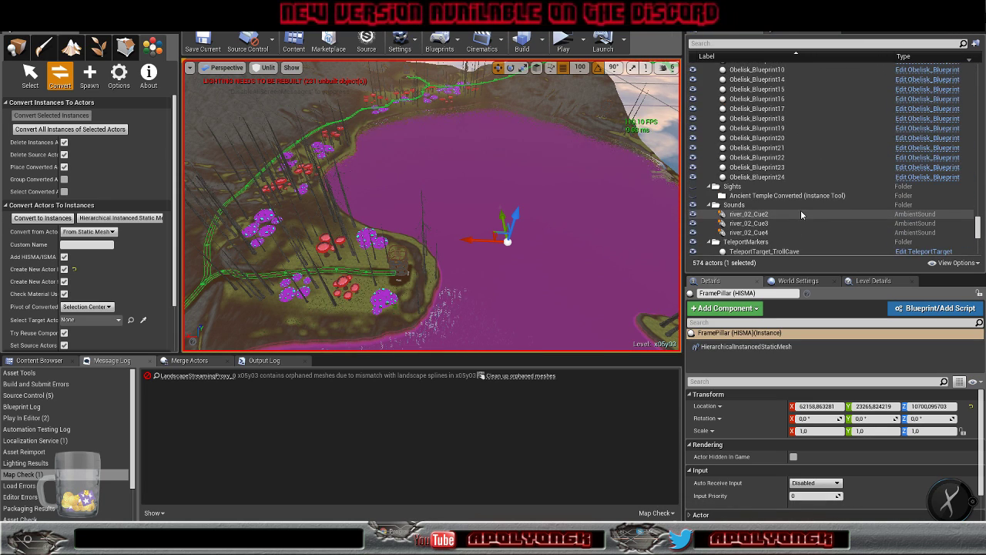
scroll(800, 209, up, 7)
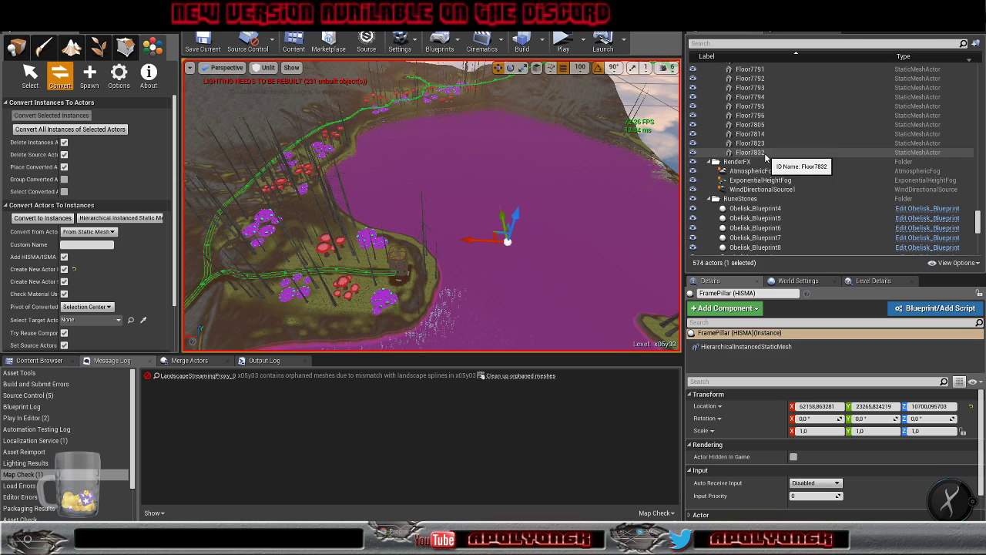
click(751, 153)
right_click(760, 155)
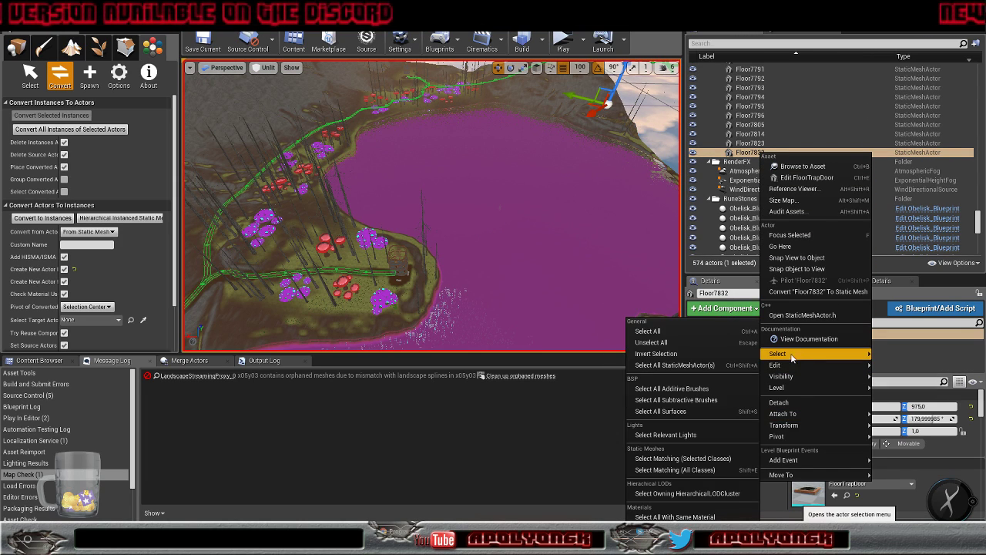
click(685, 459)
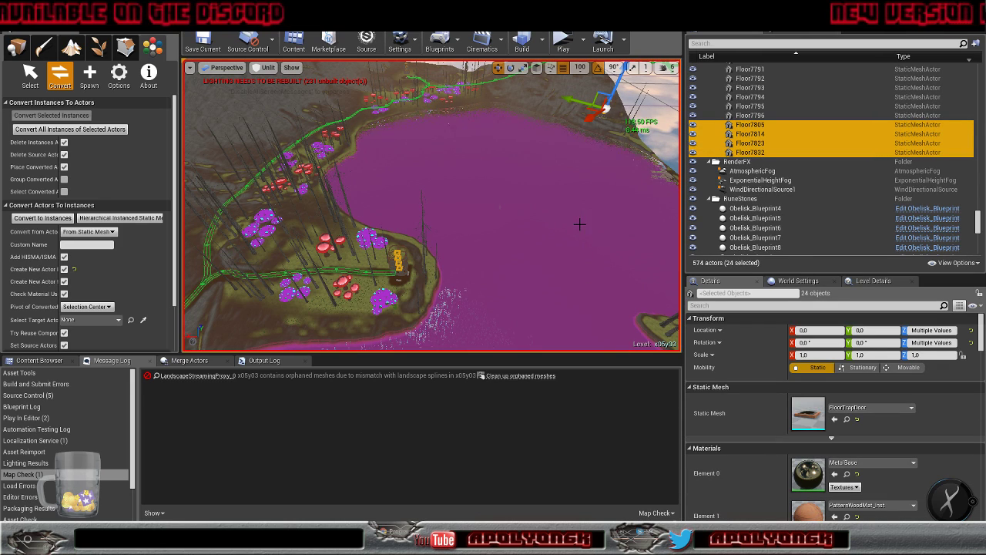
click(41, 218)
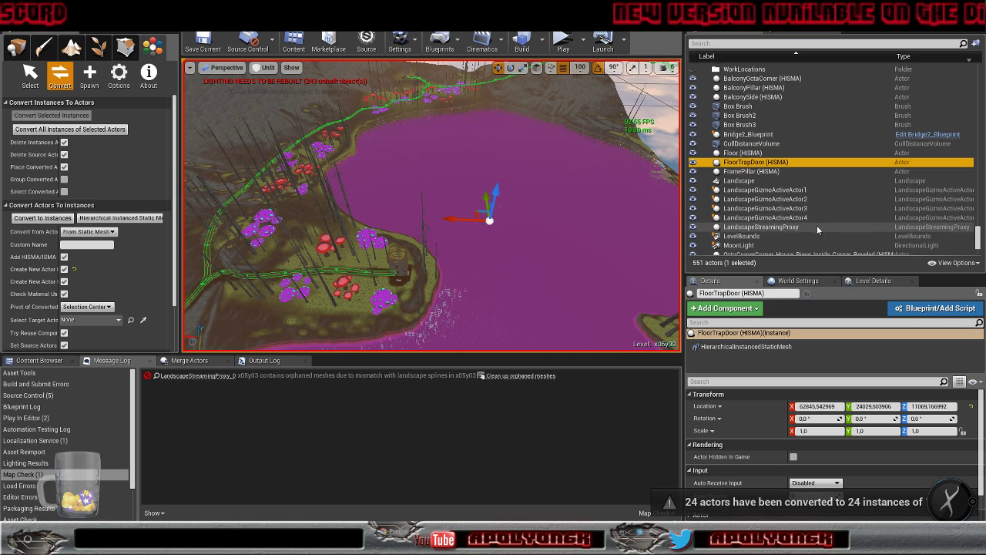
Select all static meshes matching Floor7796 and convert these TopFrame meshes to hierarchical instances
scroll(810, 227, up, 5)
scroll(810, 225, up, 10)
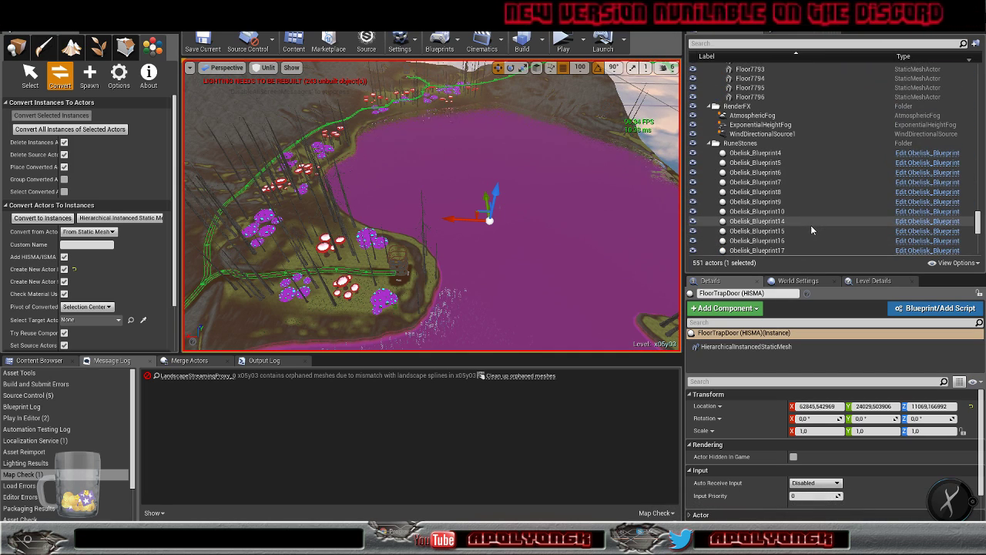
click(749, 213)
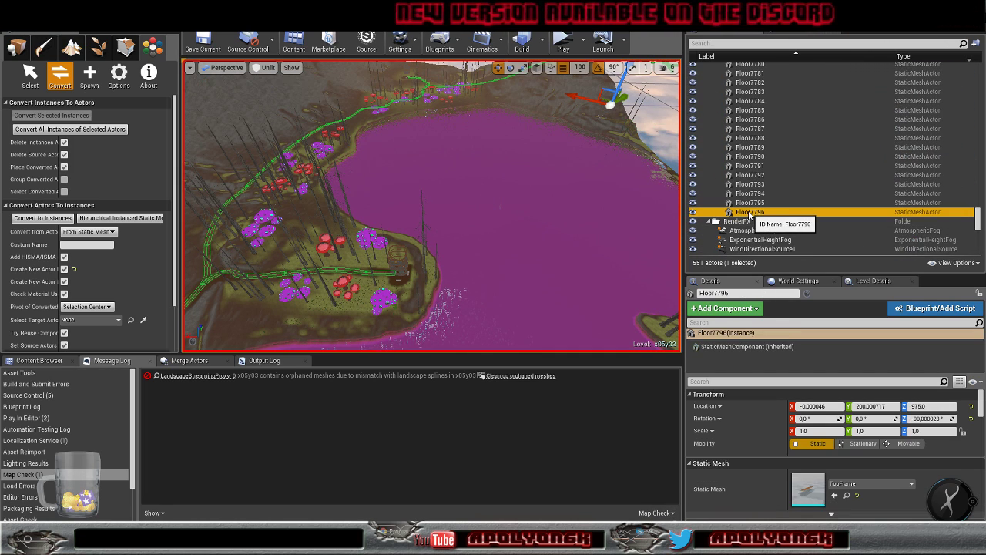
right_click(749, 213)
mouse_move(803, 409)
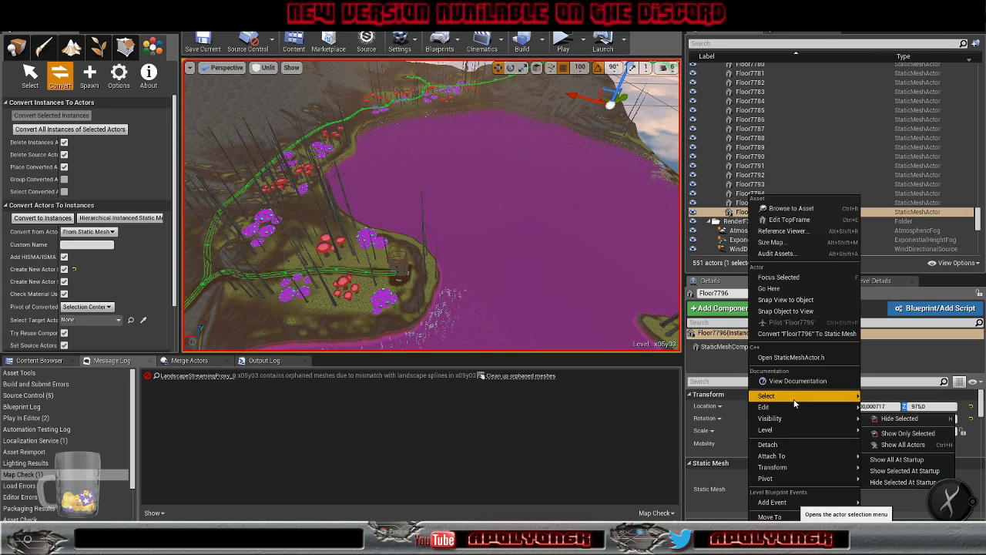
click(663, 456)
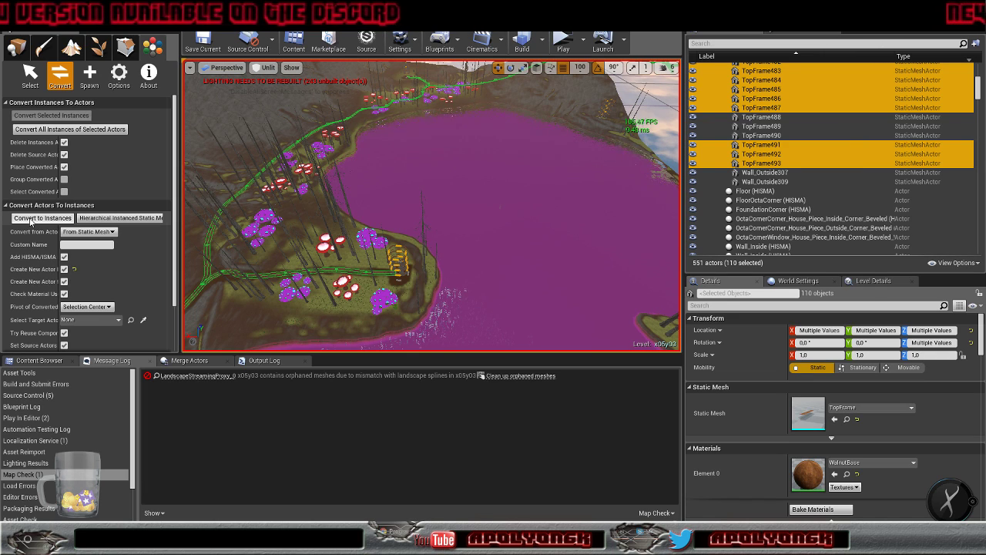
click(31, 218)
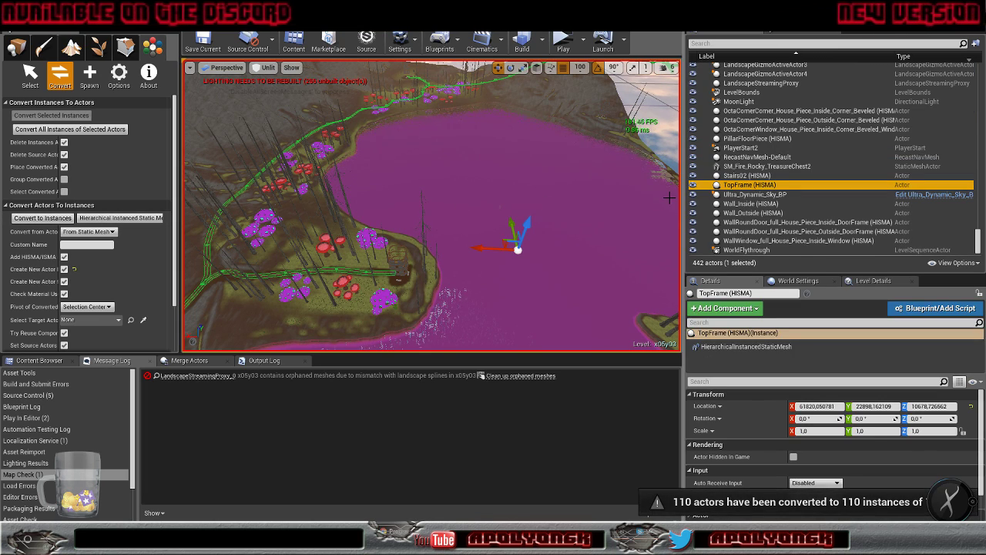
Select the static mesh actor Floor7792, the last remaining floor entry above the RenderFX folder
scroll(785, 206, up, 10)
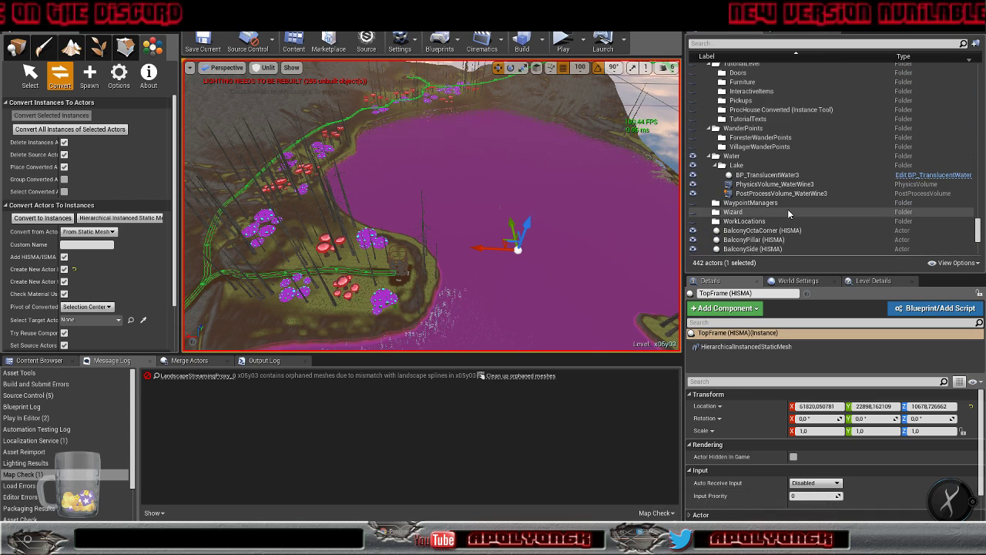
scroll(787, 209, up, 10)
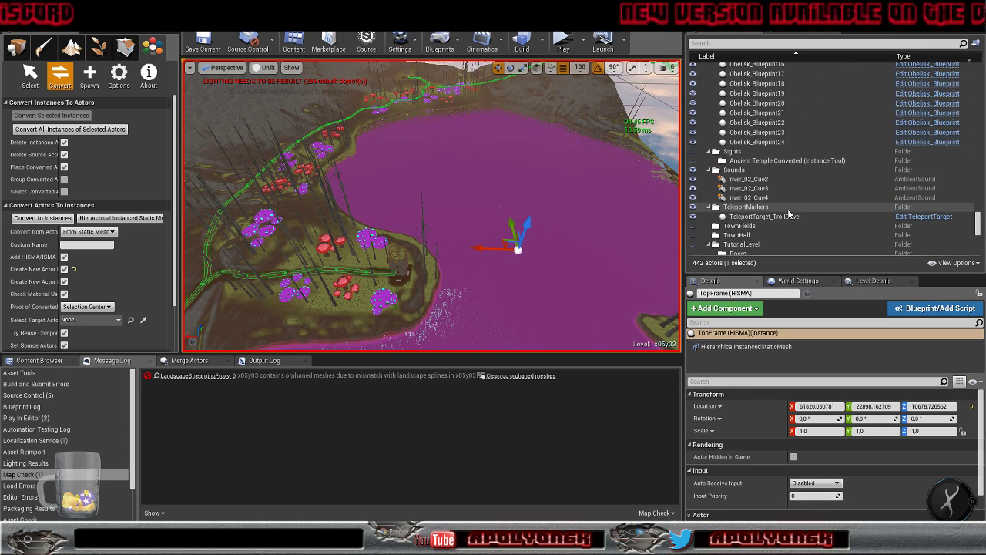
scroll(787, 208, up, 5)
click(751, 183)
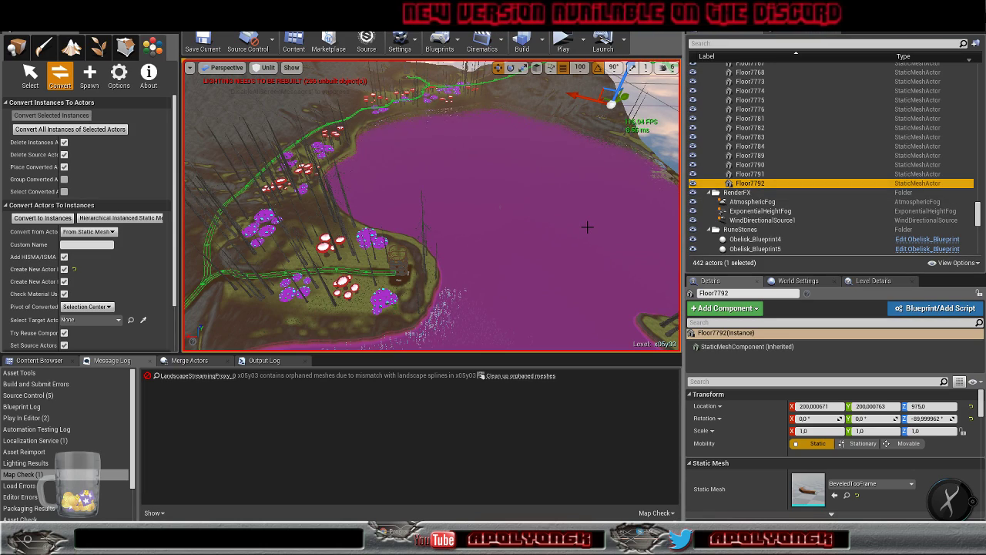
Fly around the lake and examine the tower houses on its shores in the level
key(w)
right_drag(577, 229, 574, 207)
key(s)
key(w)
key(s)
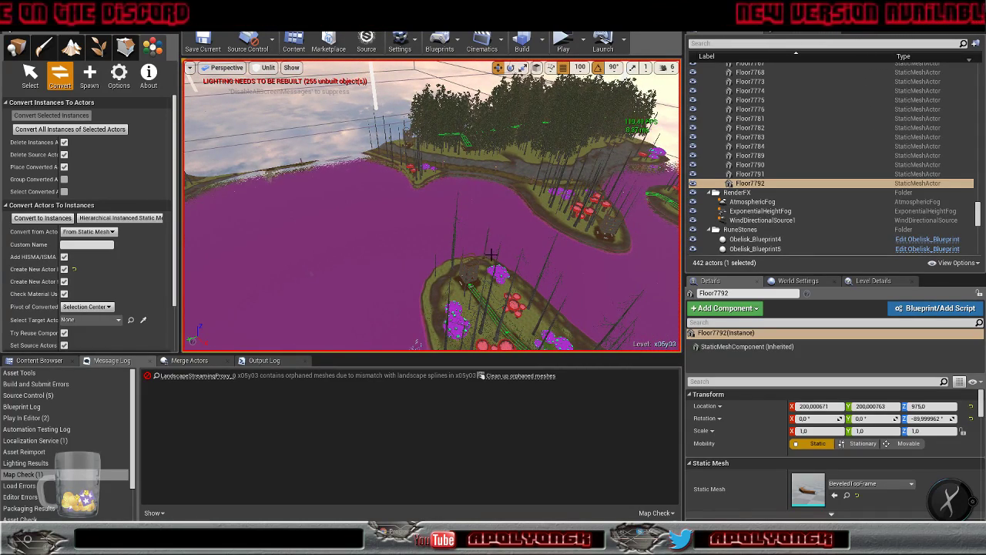
key(w)
right_drag(490, 209, 555, 210)
key(s)
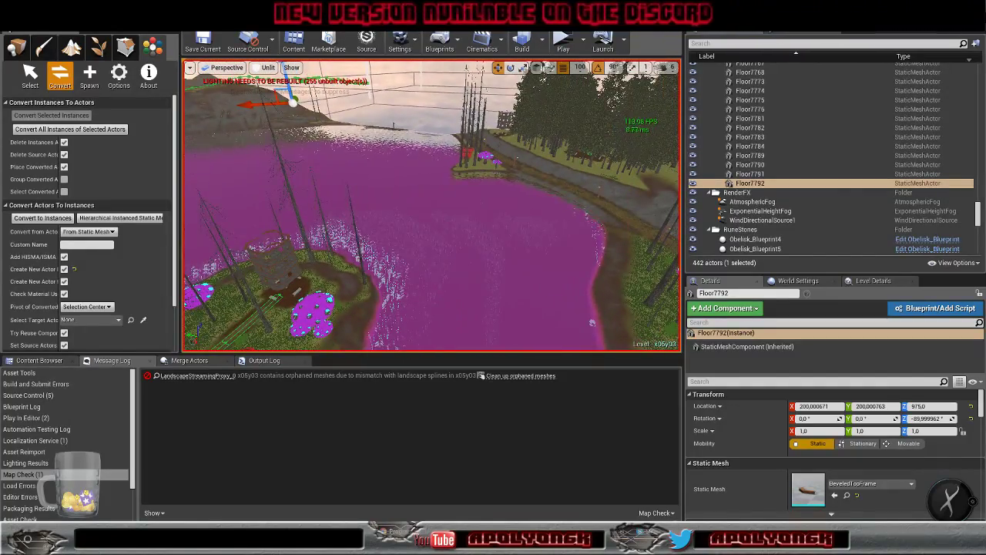
Select all static meshes matching Floor7792 and convert these BeveledTopFrame meshes to hierarchical instances
right_click(743, 187)
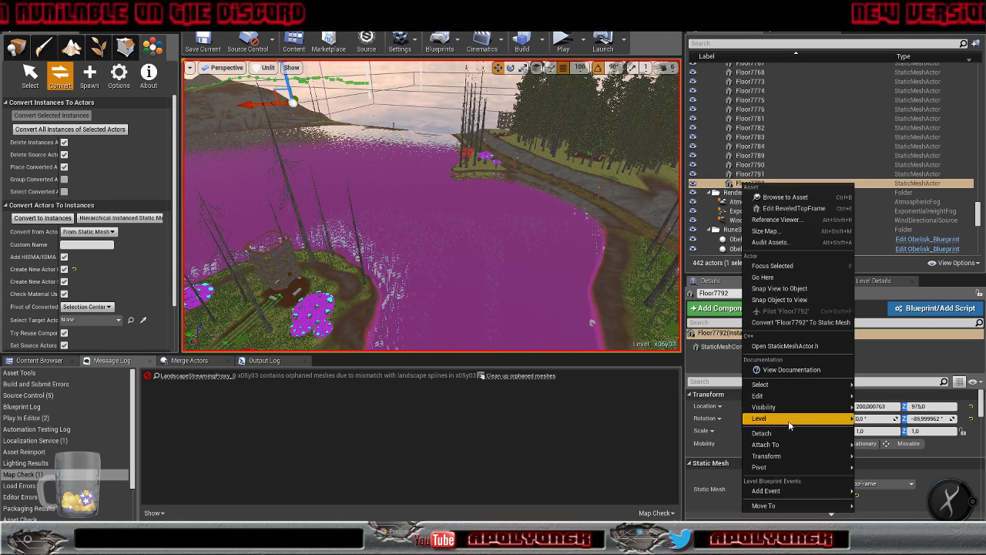
mouse_move(787, 423)
mouse_move(770, 383)
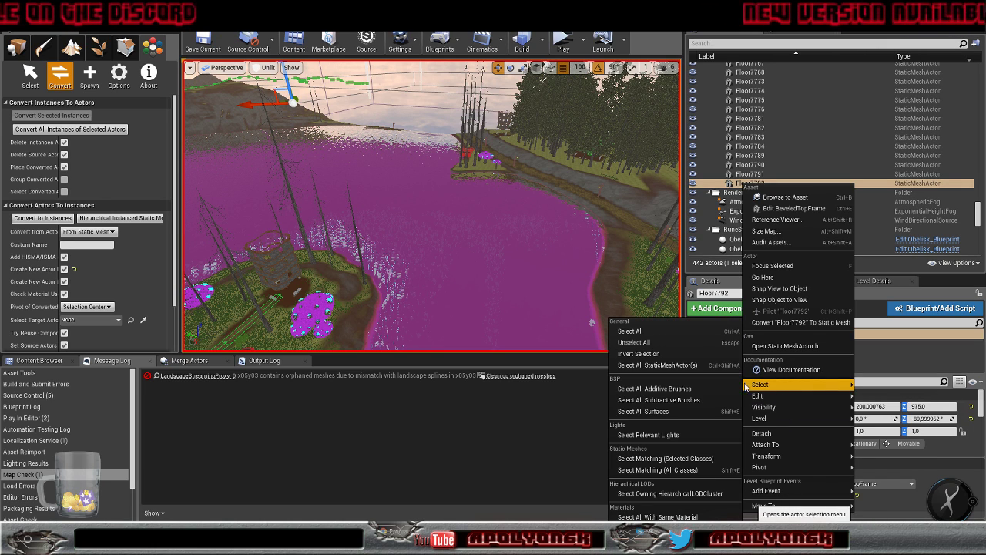
click(677, 464)
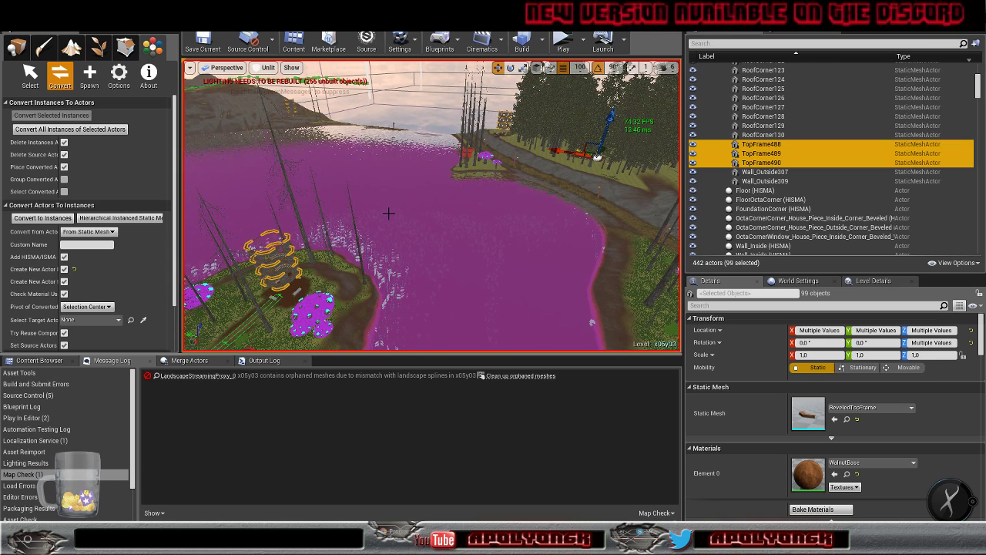
click(34, 219)
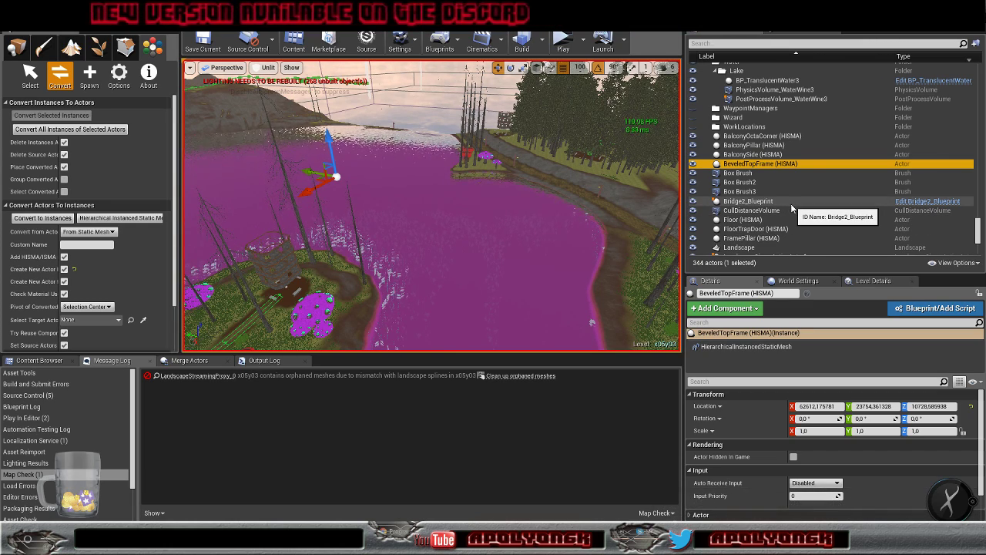
Select all static meshes matching Floor7764 and convert these WallWindow_full_House_Piece_Outside_Window meshes to hierarchical instances
scroll(791, 208, up, 15)
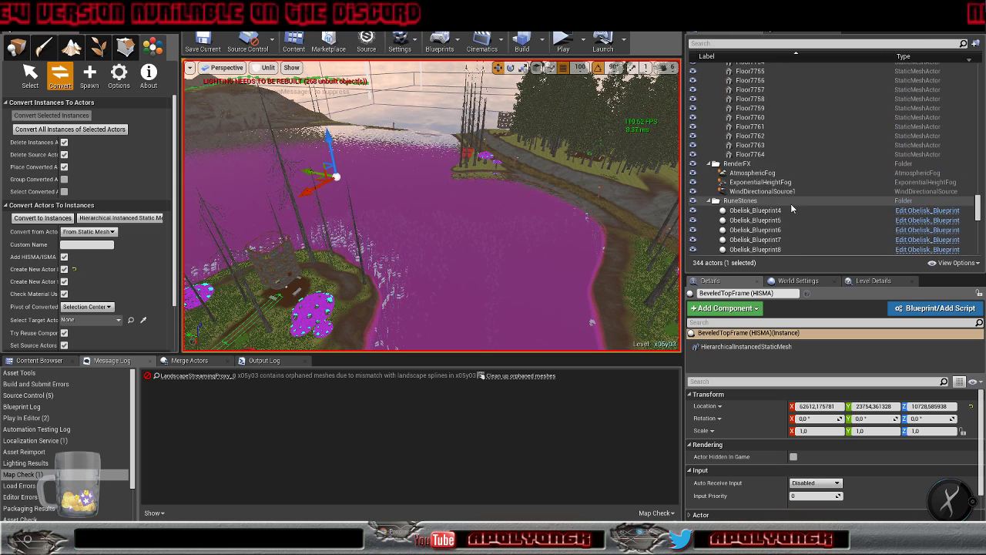
click(762, 154)
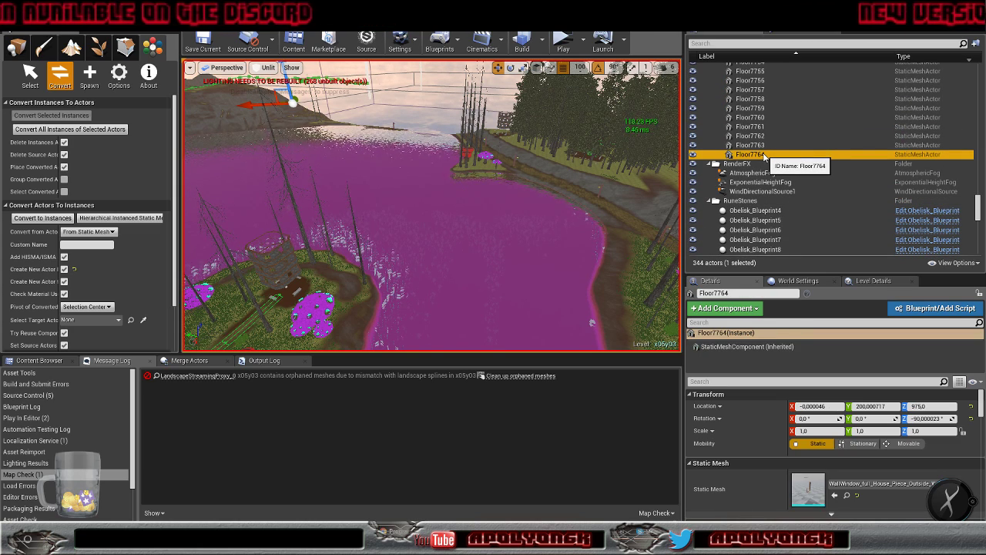
right_click(762, 154)
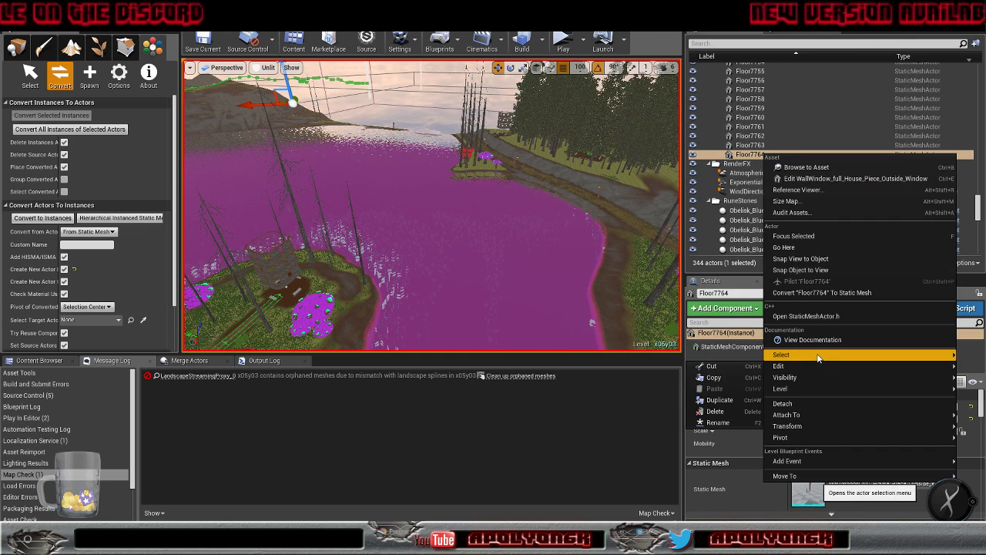
mouse_move(818, 358)
click(677, 459)
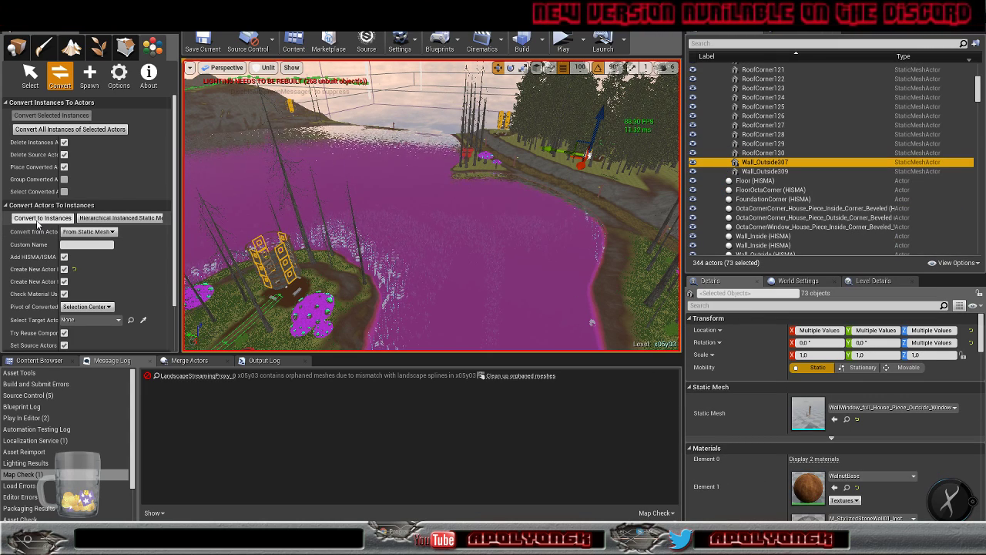
click(40, 219)
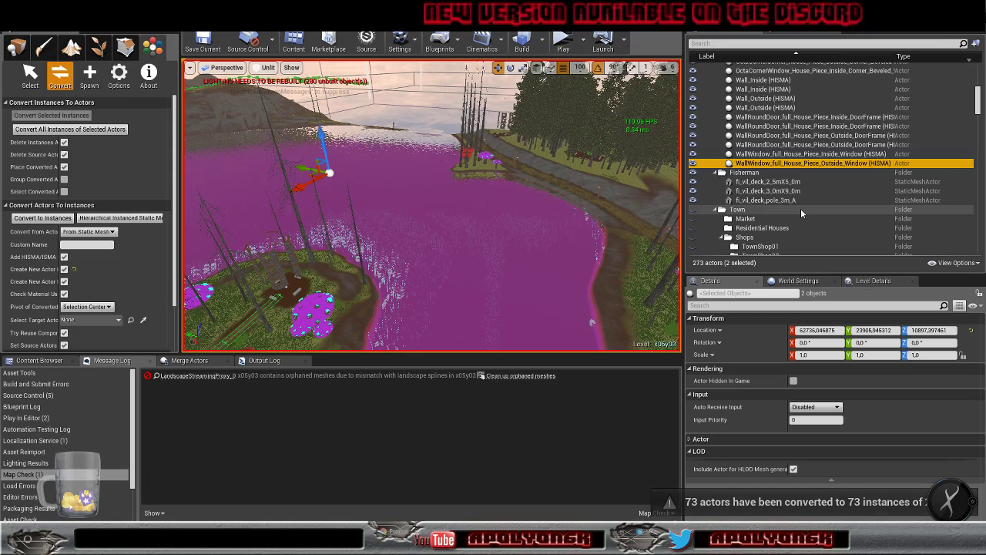
Select all static meshes matching Wall_Outside309 and convert these OctaCornerWindow outside beveled corner meshes to hierarchical instances
scroll(800, 208, up, 10)
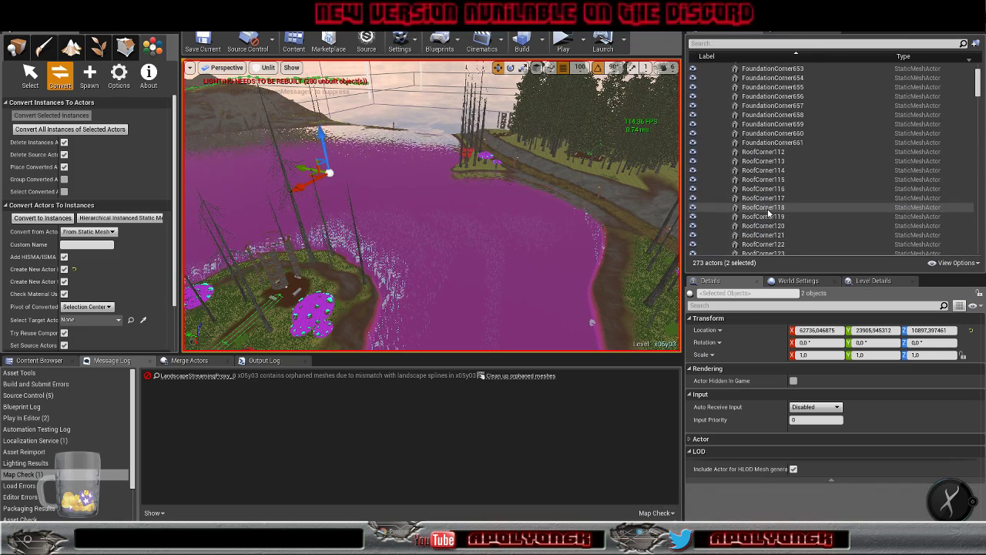
scroll(768, 214, down, 5)
click(763, 180)
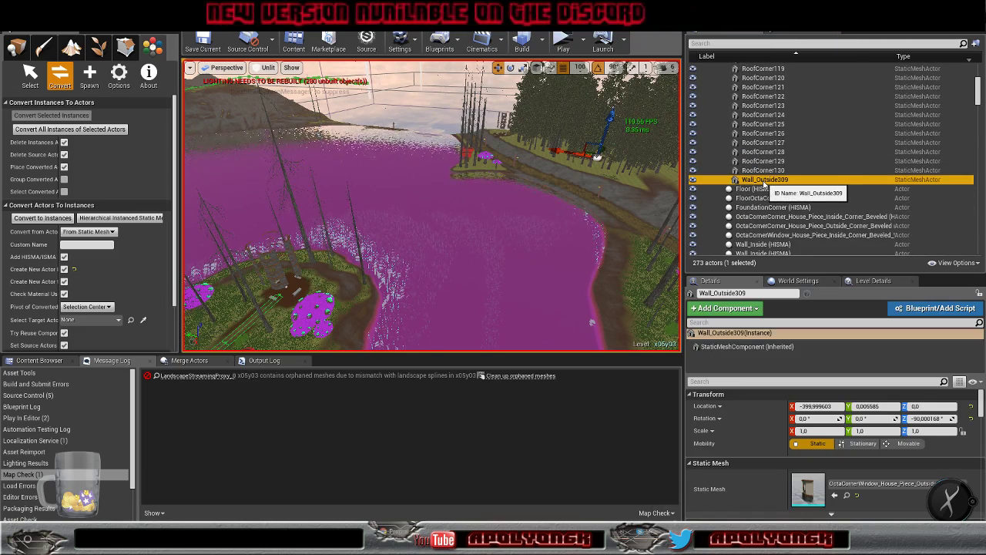
right_click(764, 182)
mouse_move(781, 382)
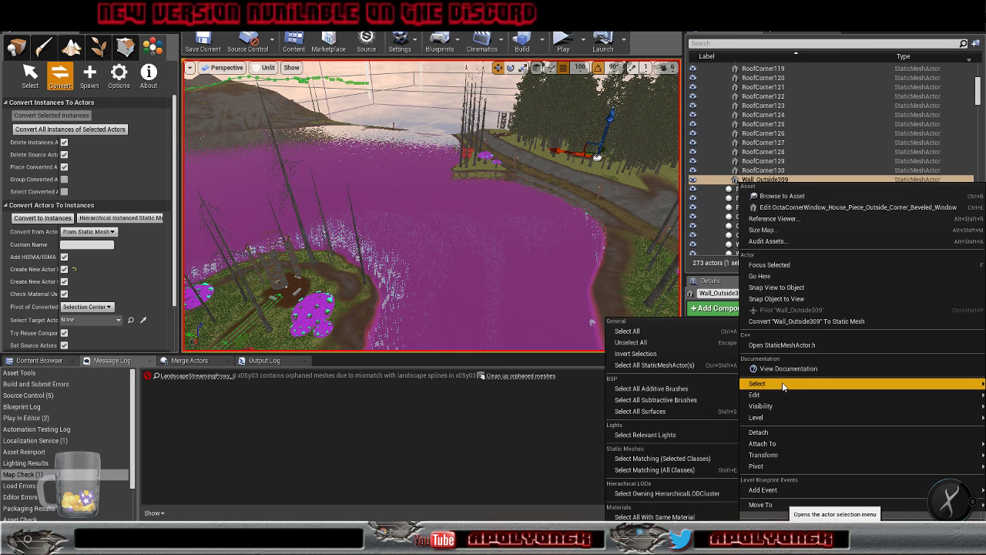
click(662, 458)
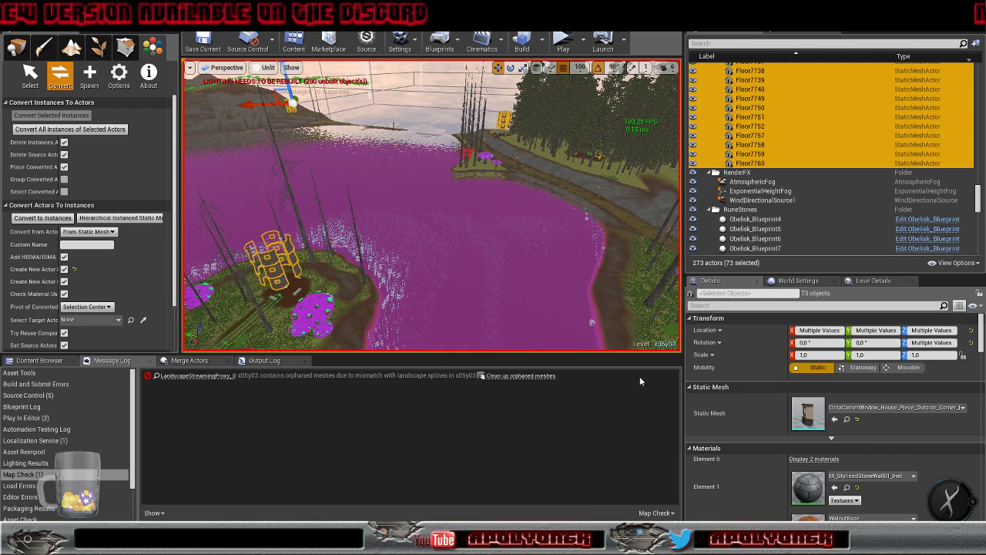
click(42, 218)
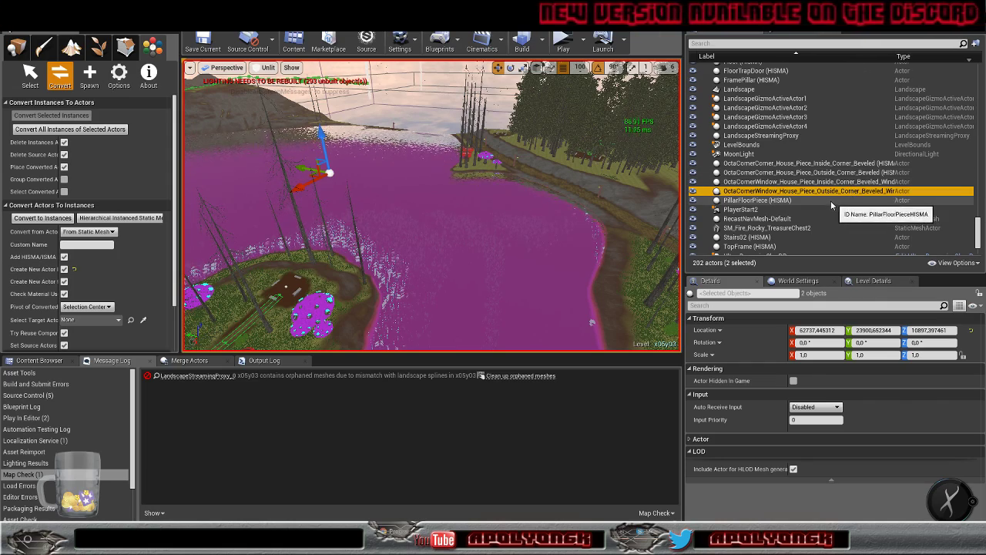
Select all static meshes matching Floor6359 under Watchtower9 and convert these FoundationWall meshes to hierarchical instances
scroll(825, 199, up, 10)
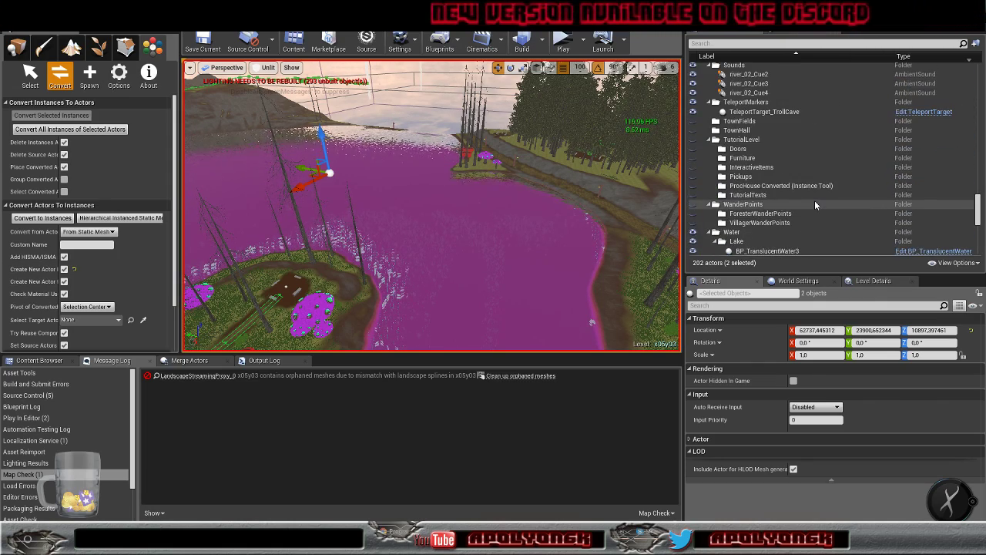
scroll(814, 200, up, 12)
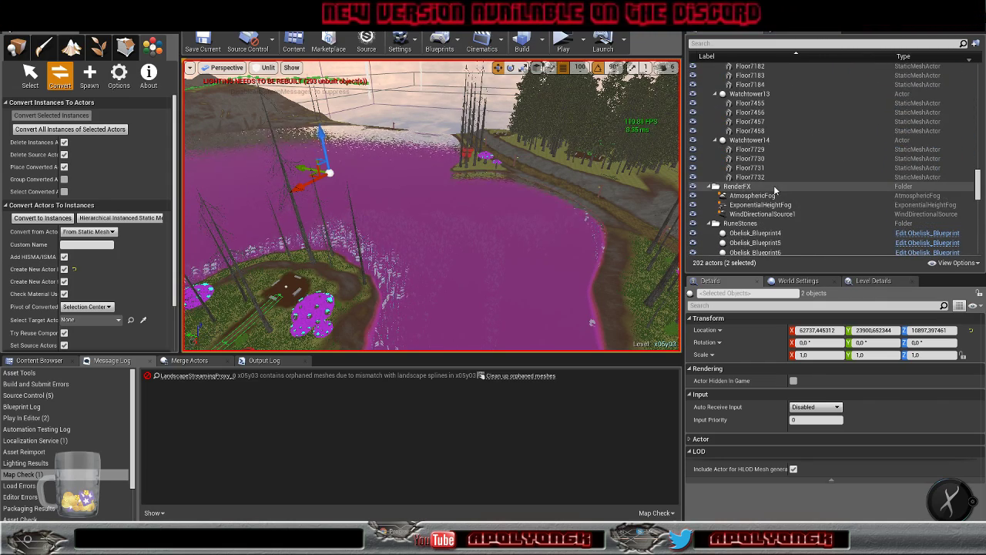
scroll(777, 185, up, 3)
click(759, 226)
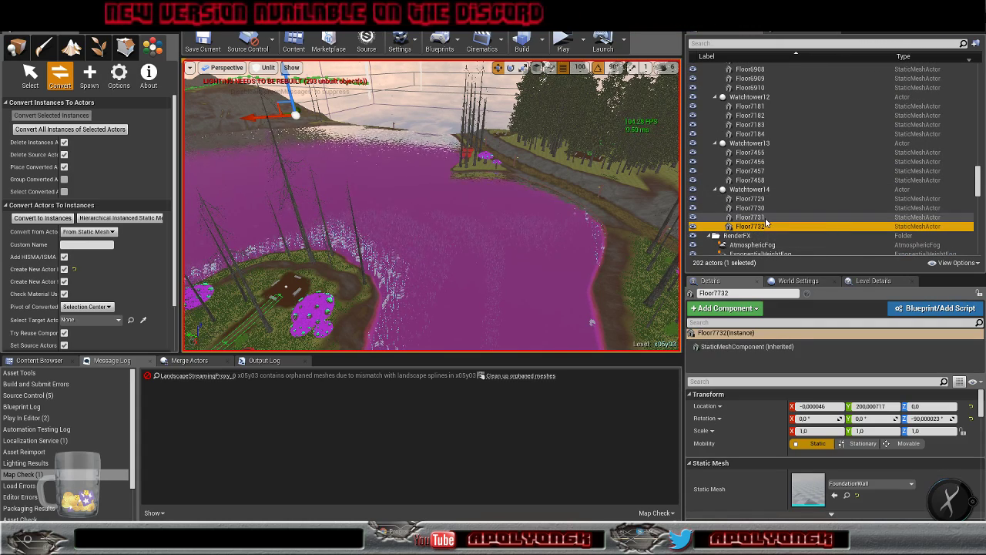
scroll(774, 233, up, 16)
scroll(774, 232, down, 11)
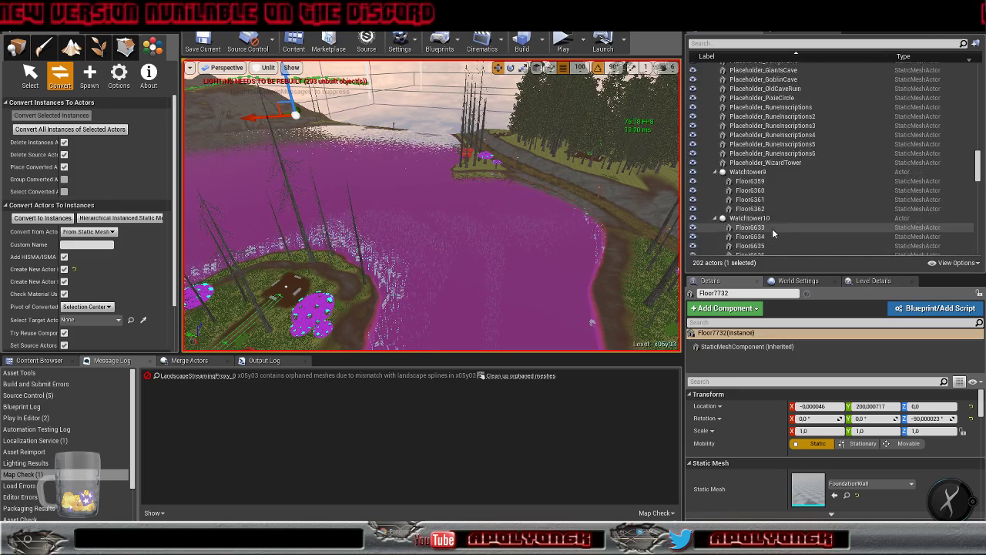
scroll(760, 127, up, 3)
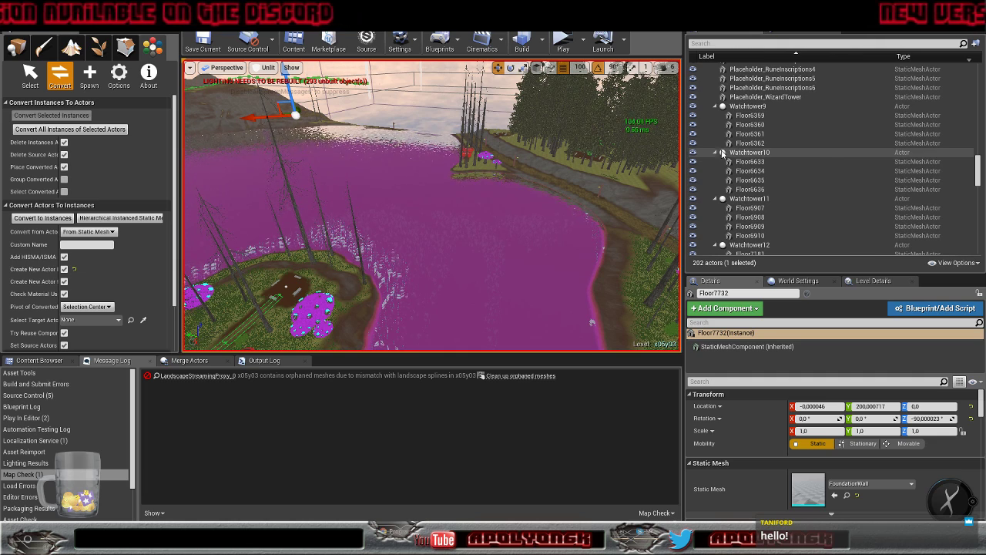
click(746, 117)
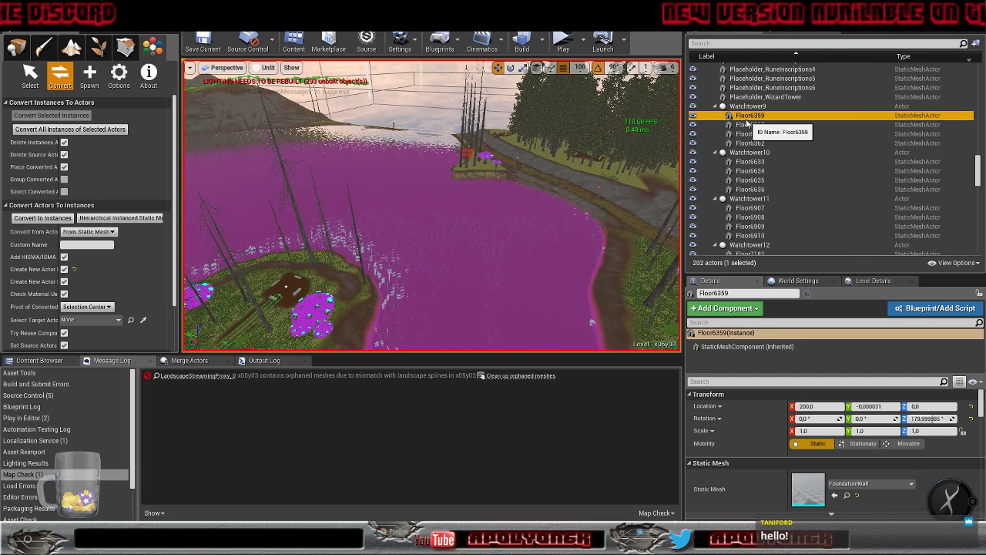
right_click(748, 119)
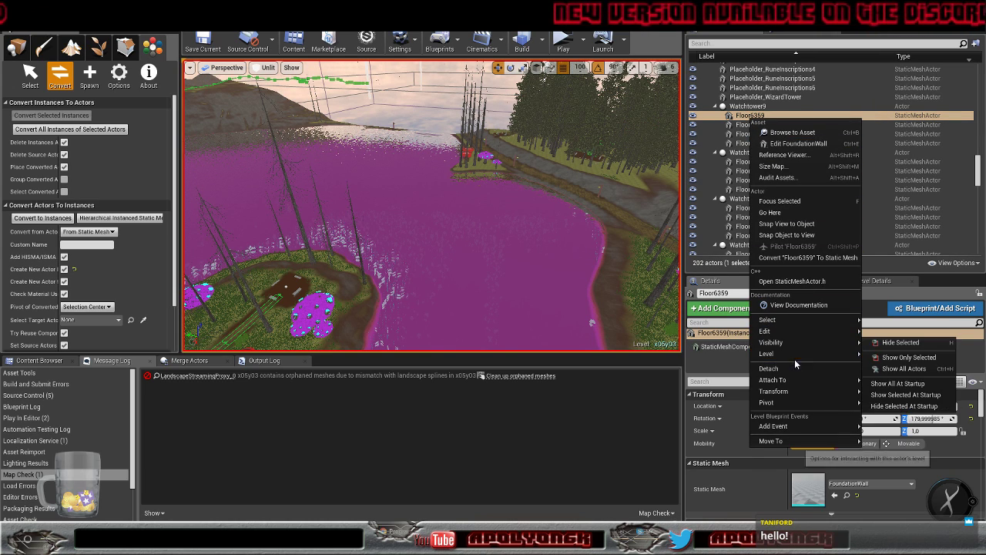
mouse_move(767, 319)
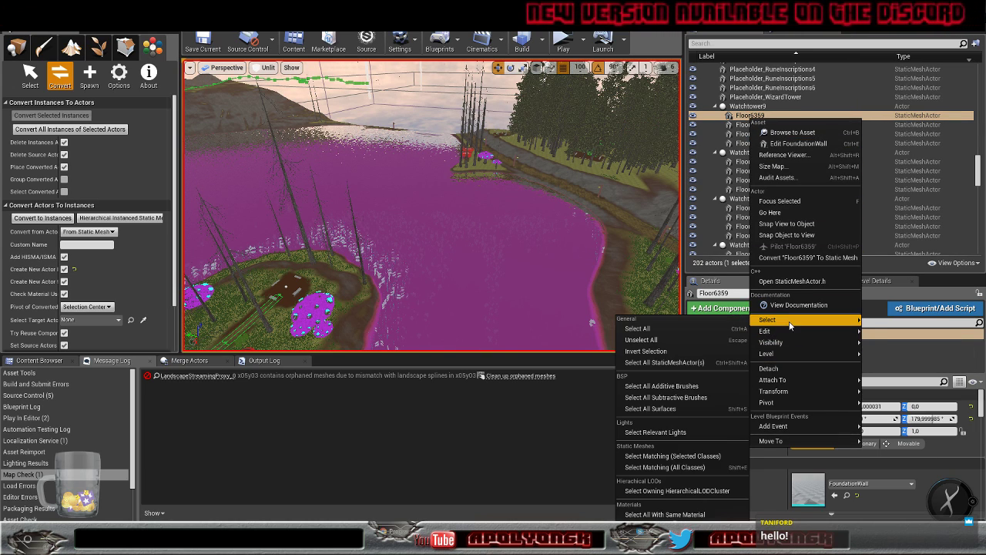
click(670, 456)
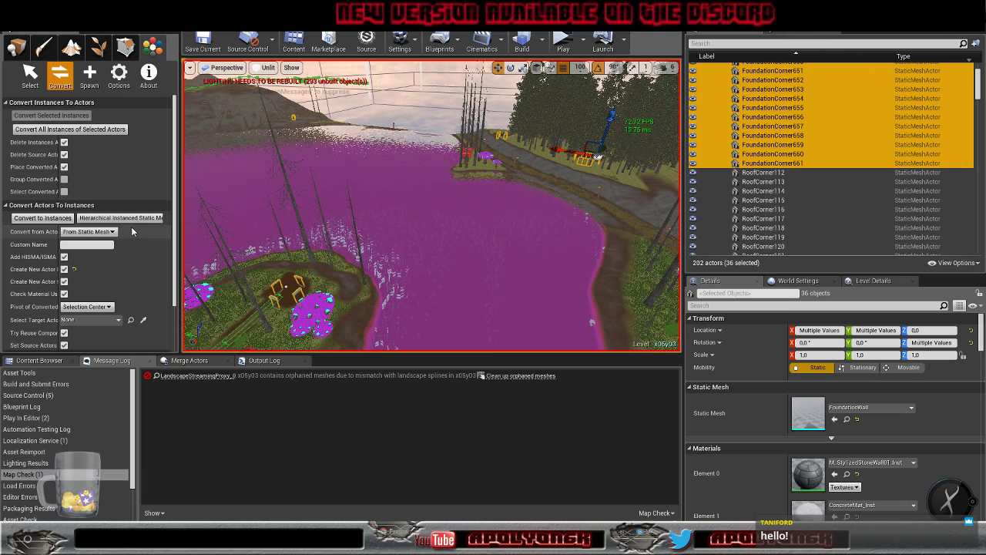
click(25, 219)
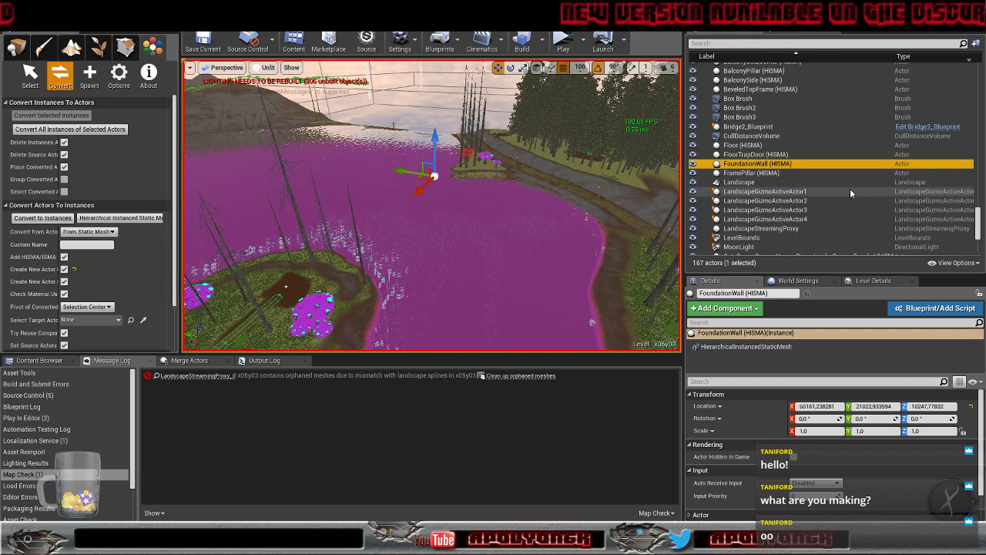
Fly across the lake to the watchtower on the wooded shore and examine its pieces from above
scroll(850, 192, up, 3)
scroll(849, 191, up, 4)
right_drag(493, 207, 337, 222)
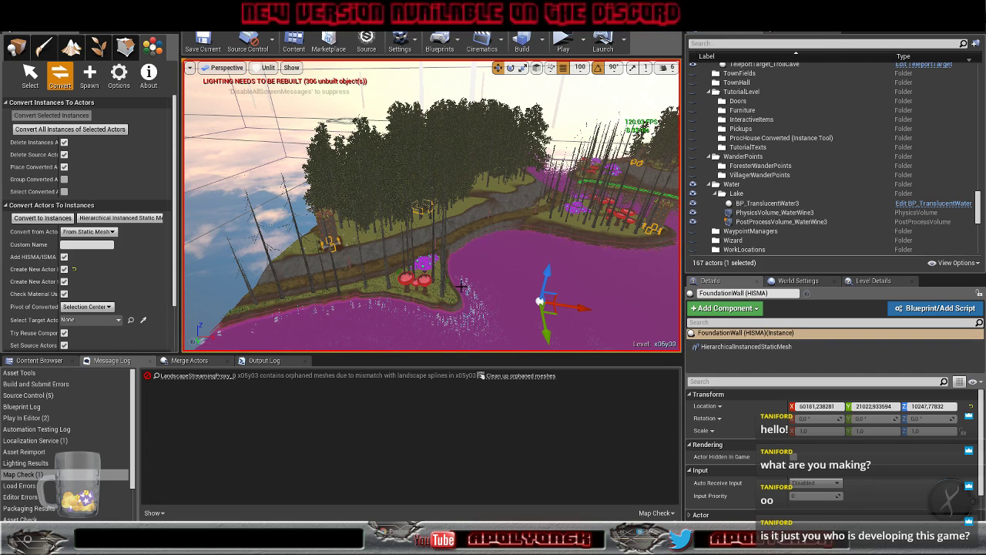
key(w)
mouse_move(456, 292)
right_down()
mouse_move(570, 308)
mouse_move(609, 347)
mouse_move(431, 258)
mouse_move(466, 278)
right_up()
key(w)
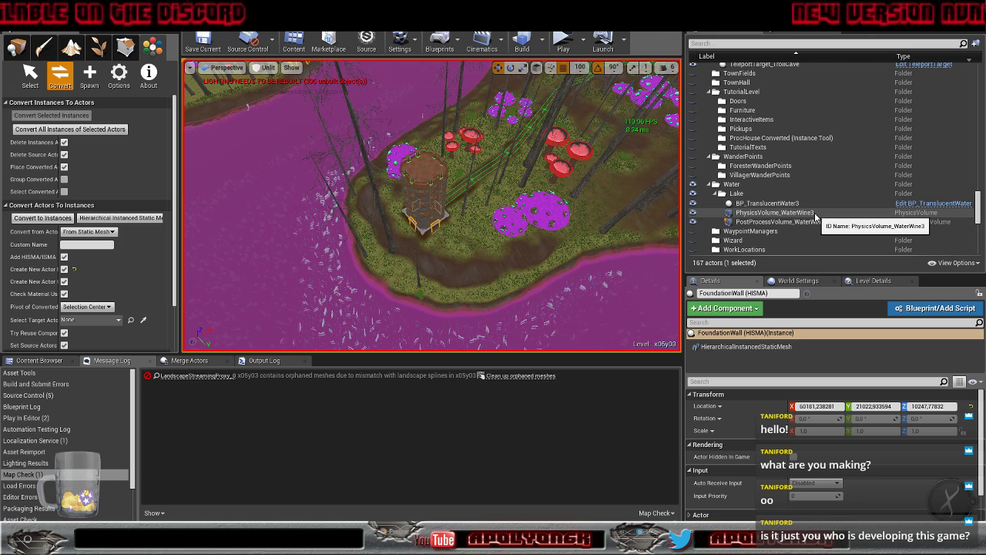
Select all static meshes matching RoofCorner130 and convert these RoofTop meshes to hierarchical instances
scroll(813, 216, up, 6)
scroll(814, 216, up, 10)
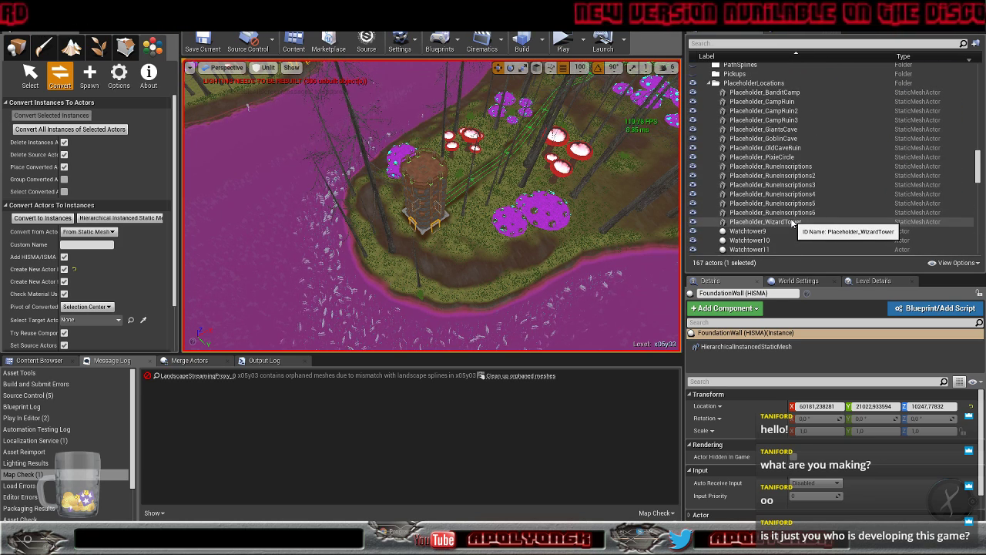
scroll(792, 223, up, 10)
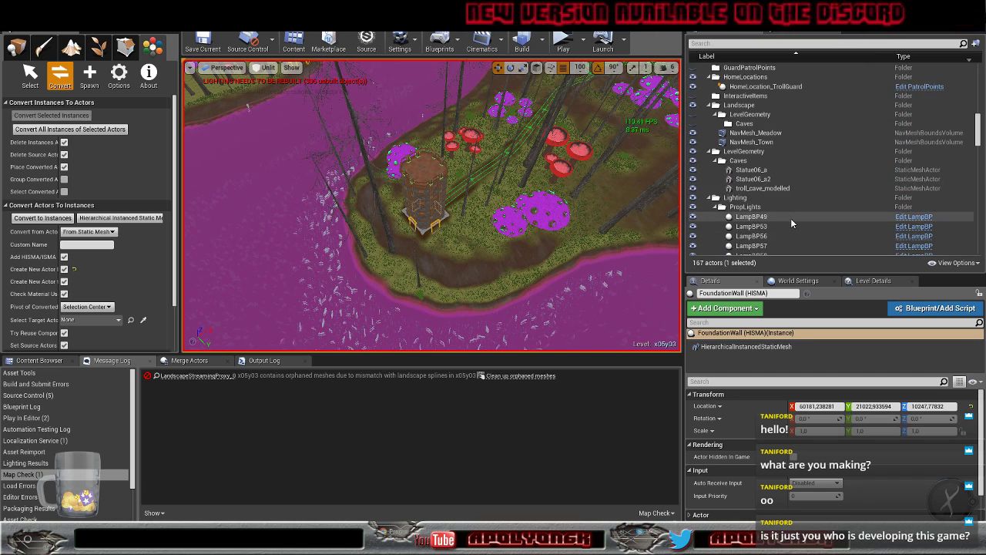
scroll(790, 218, up, 10)
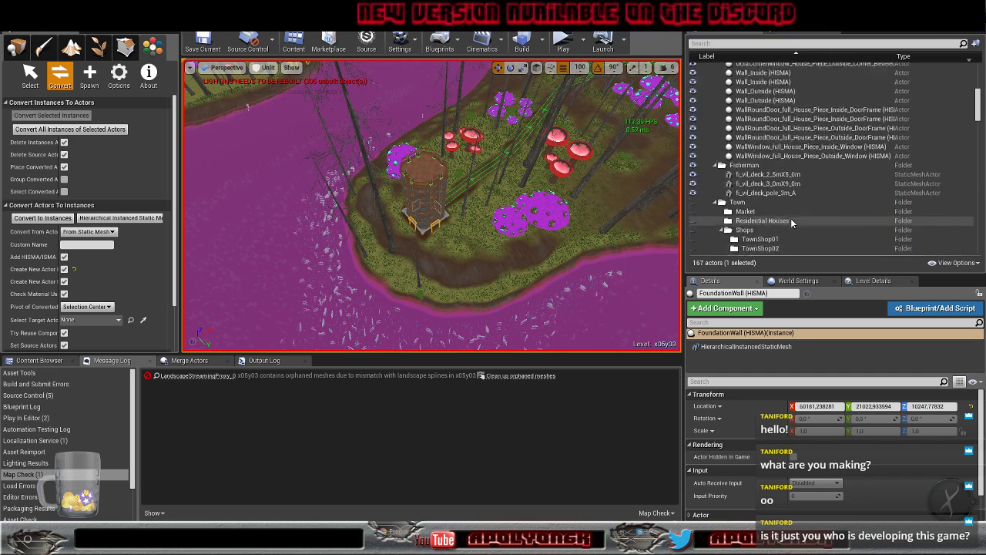
scroll(791, 221, up, 10)
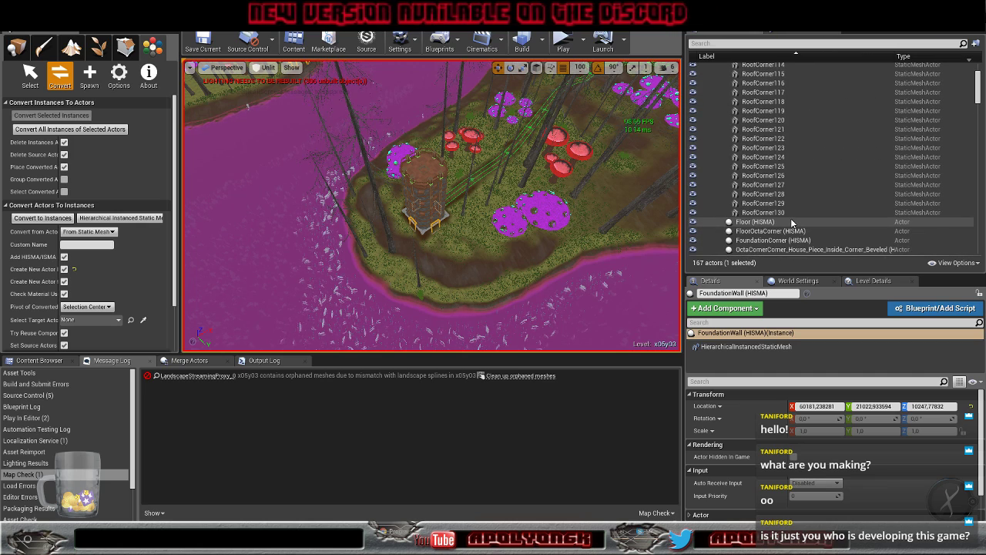
click(780, 214)
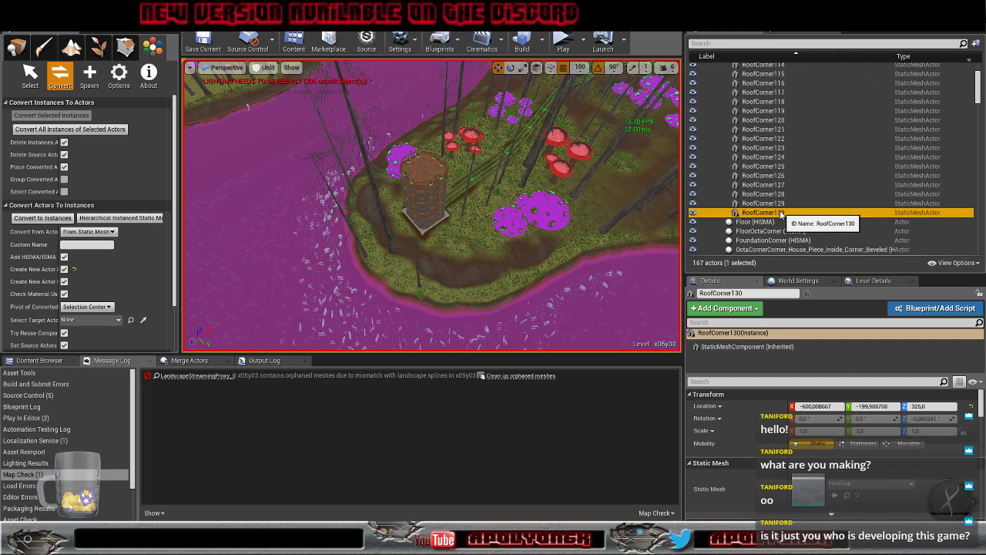
right_click(780, 213)
mouse_move(817, 397)
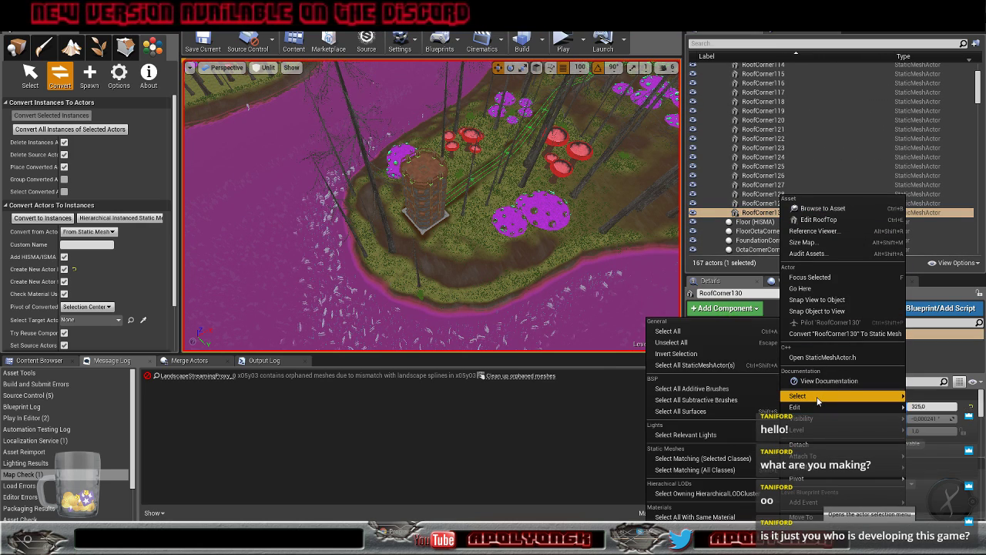
click(697, 458)
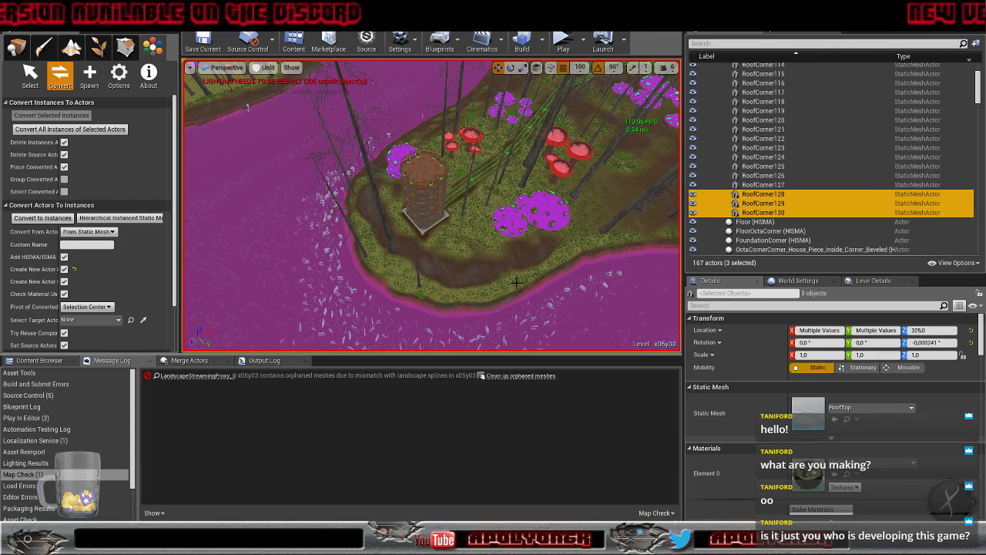
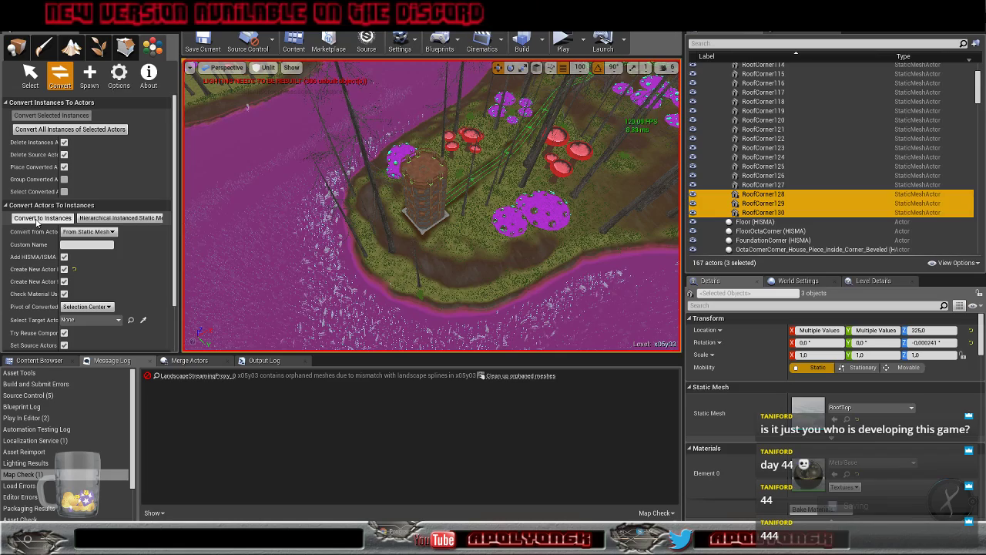
click(42, 218)
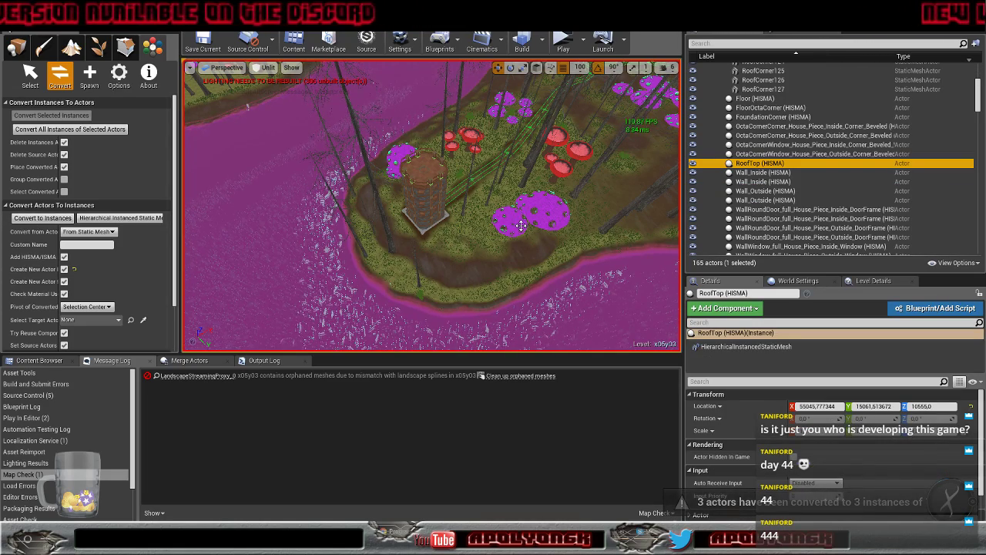
Select all static meshes matching RoofCorner127 under Farm_WoodCutter2
scroll(821, 223, up, 6)
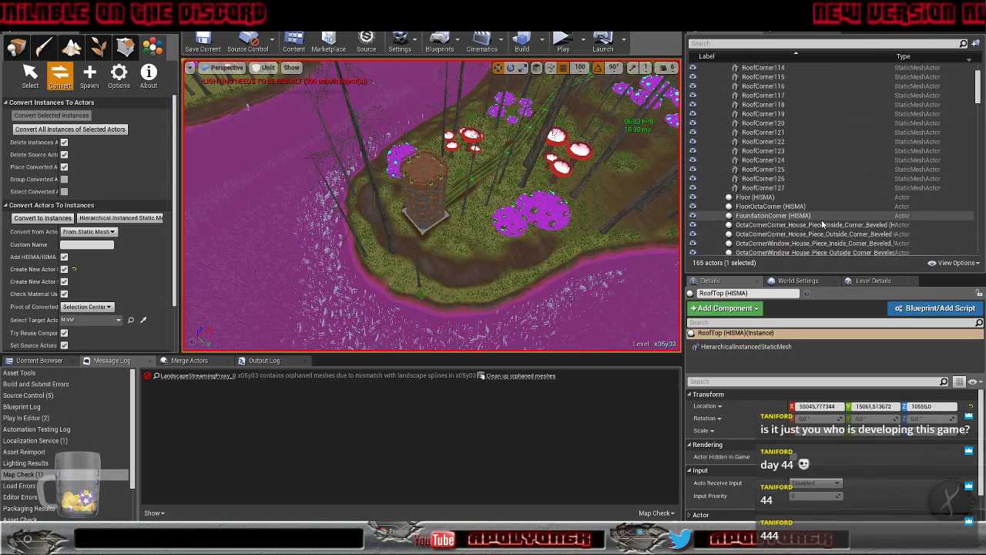
scroll(821, 224, down, 3)
click(761, 180)
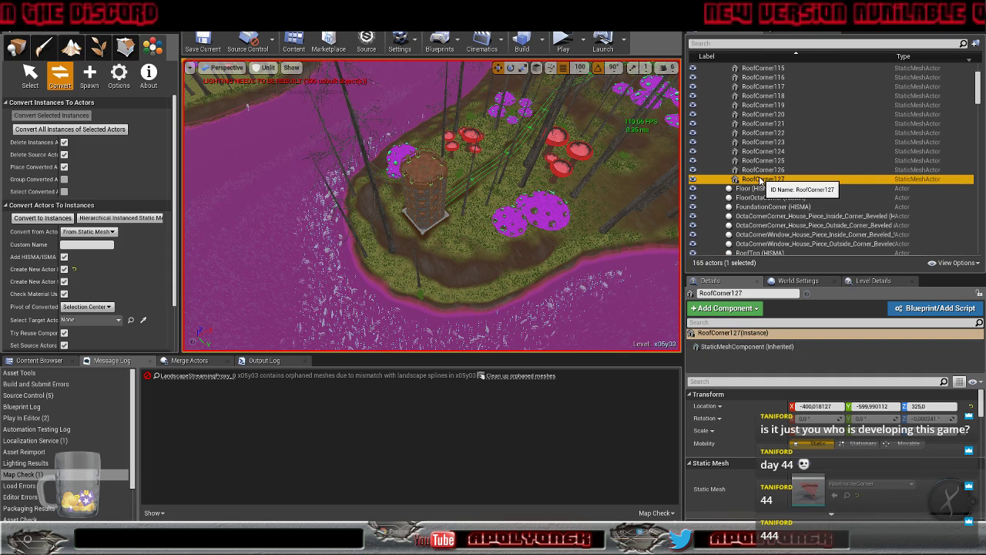
right_click(760, 179)
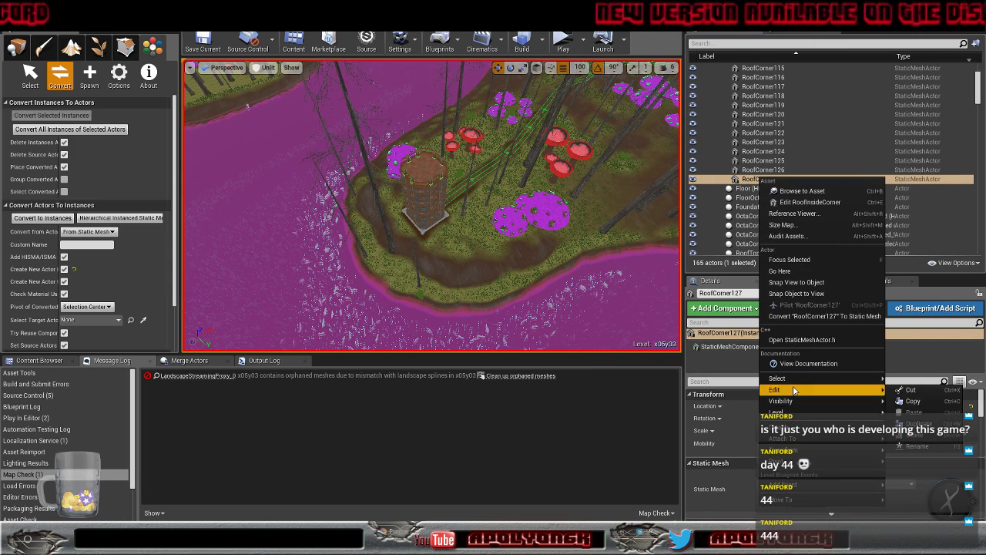
mouse_move(792, 380)
click(684, 459)
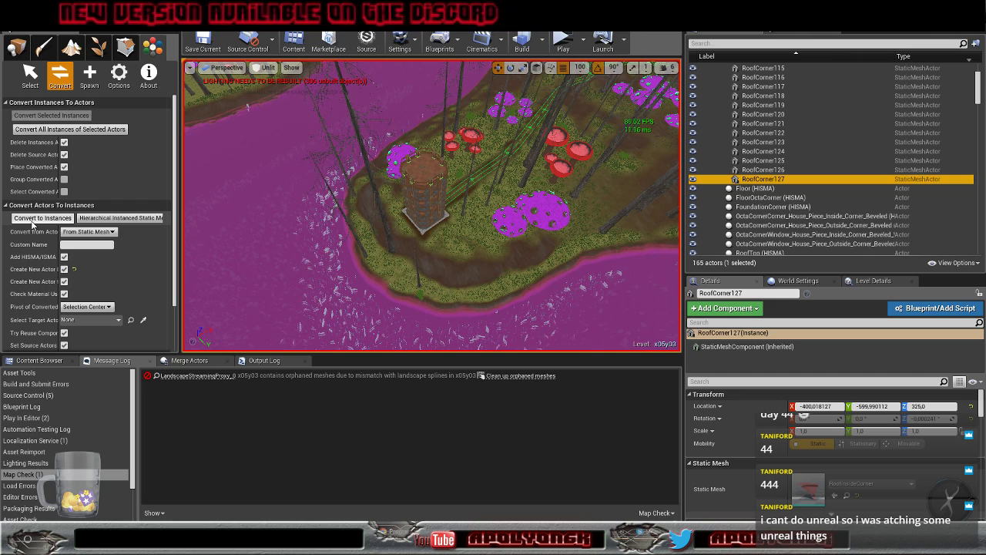
right_click(761, 184)
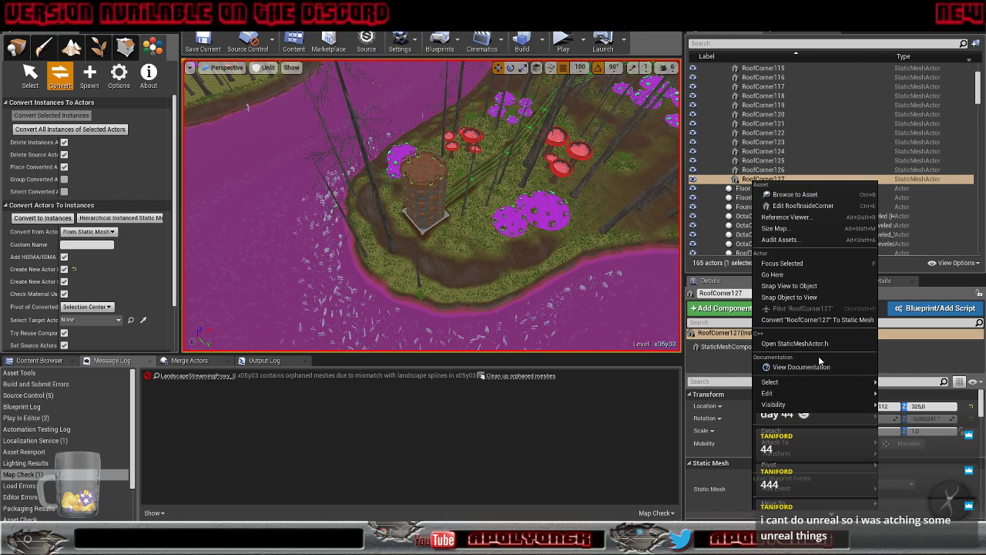
mouse_move(806, 384)
click(704, 459)
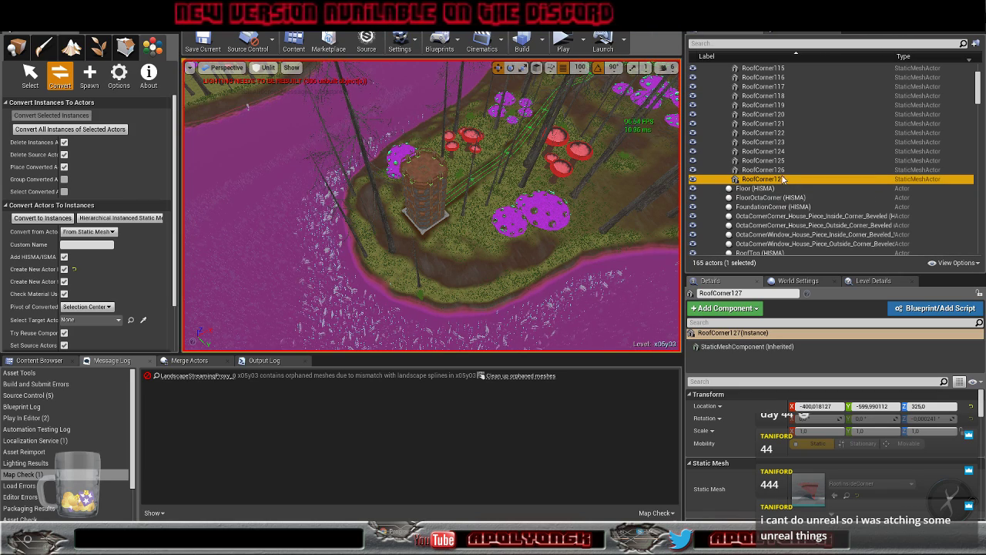
Select all static meshes matching RoofCorner126 and convert these RoofSide meshes to hierarchical instances
click(759, 170)
right_click(759, 171)
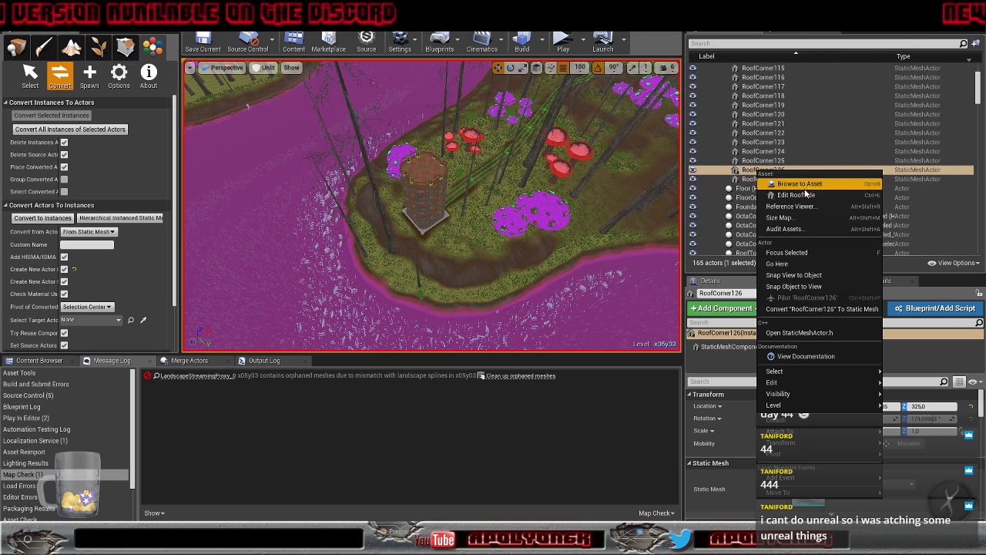
mouse_move(778, 370)
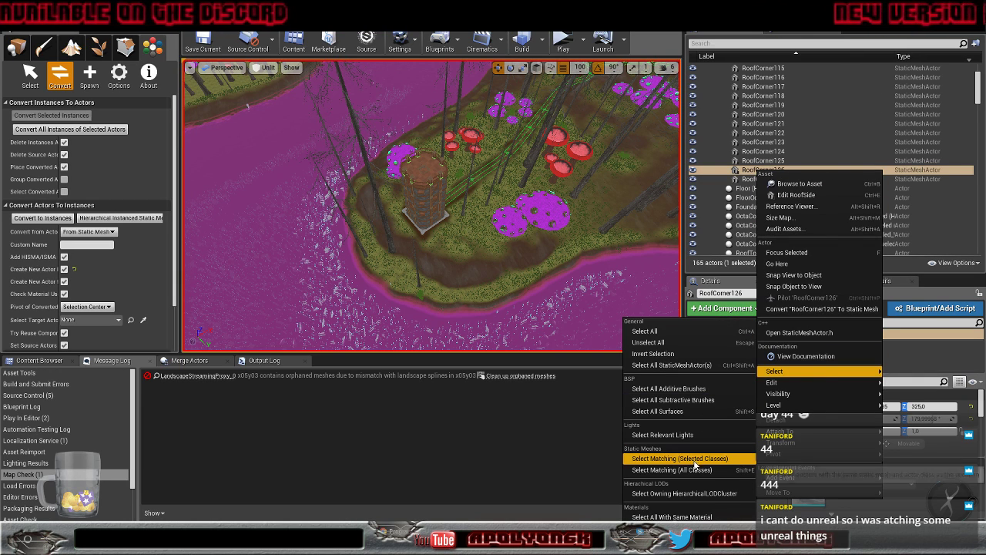
click(670, 459)
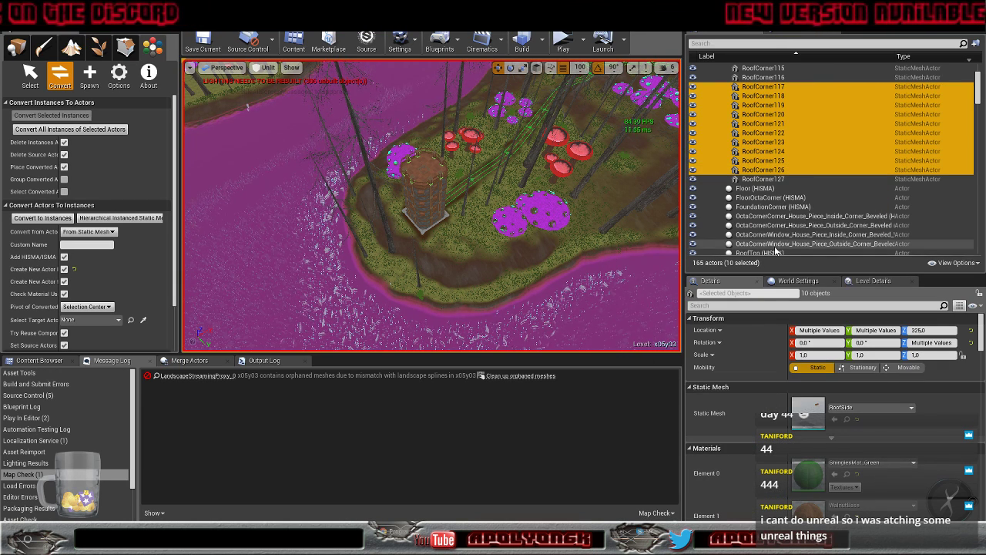
click(25, 221)
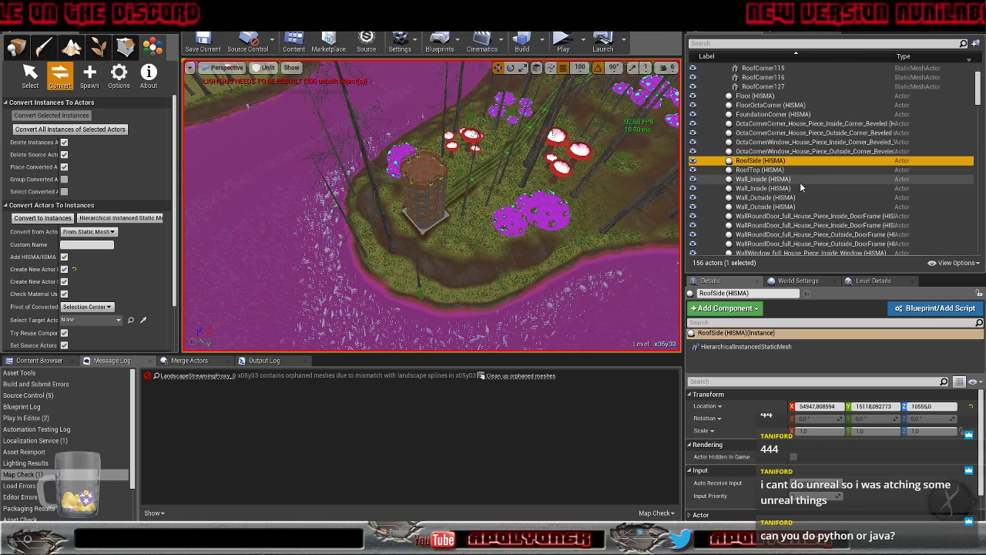
Select all static meshes matching RoofCorner116 and convert these RoofCorner meshes to hierarchical instances
scroll(799, 181, up, 3)
click(780, 152)
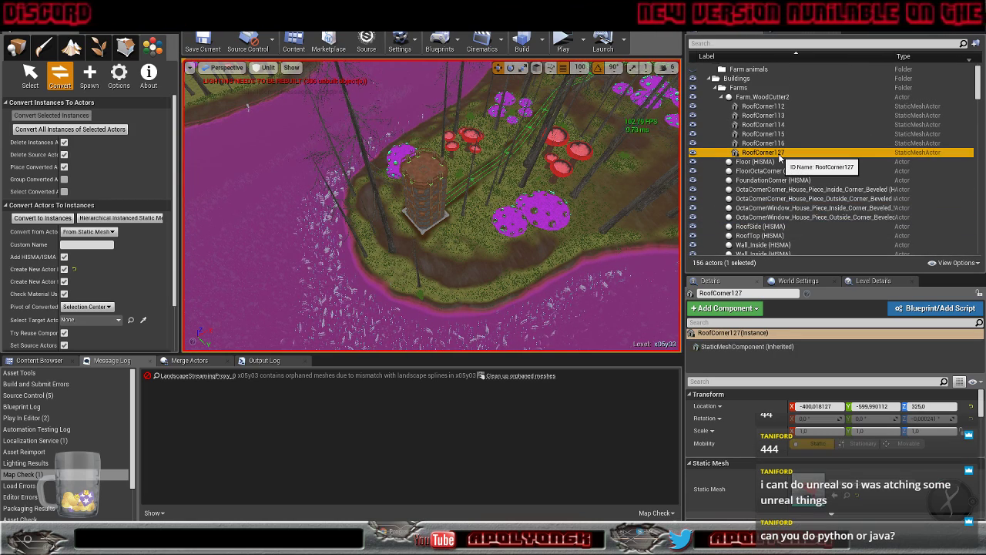
click(769, 144)
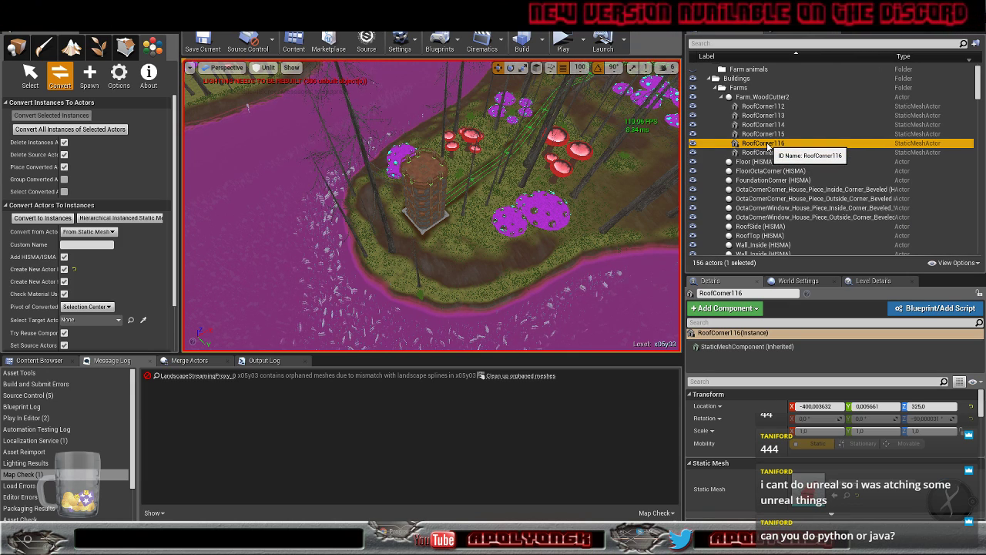
right_click(768, 145)
mouse_move(801, 344)
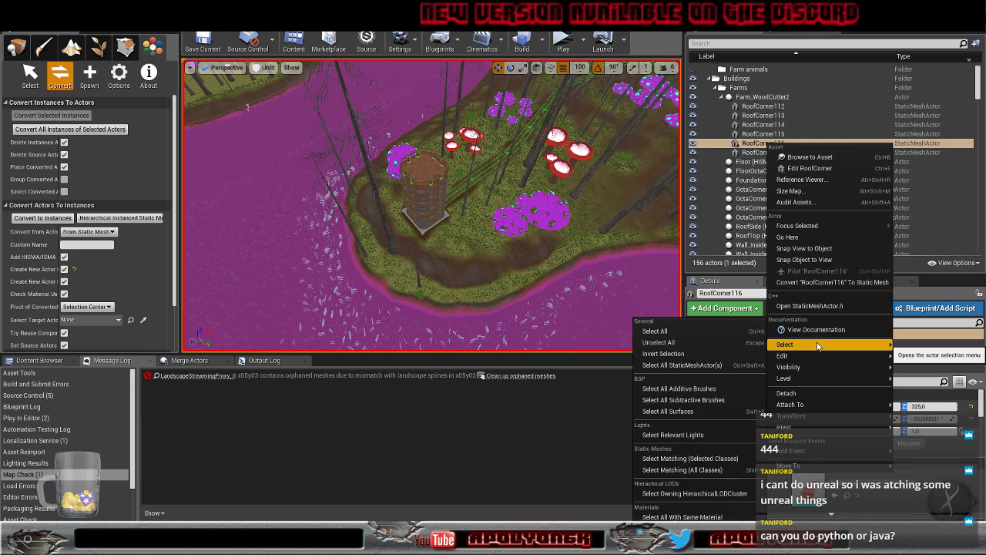
click(690, 457)
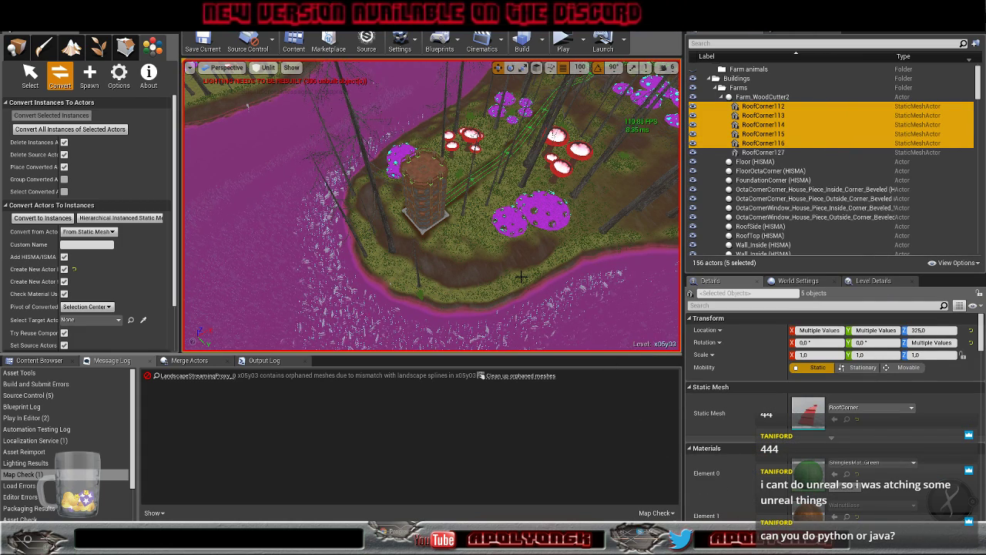
click(42, 218)
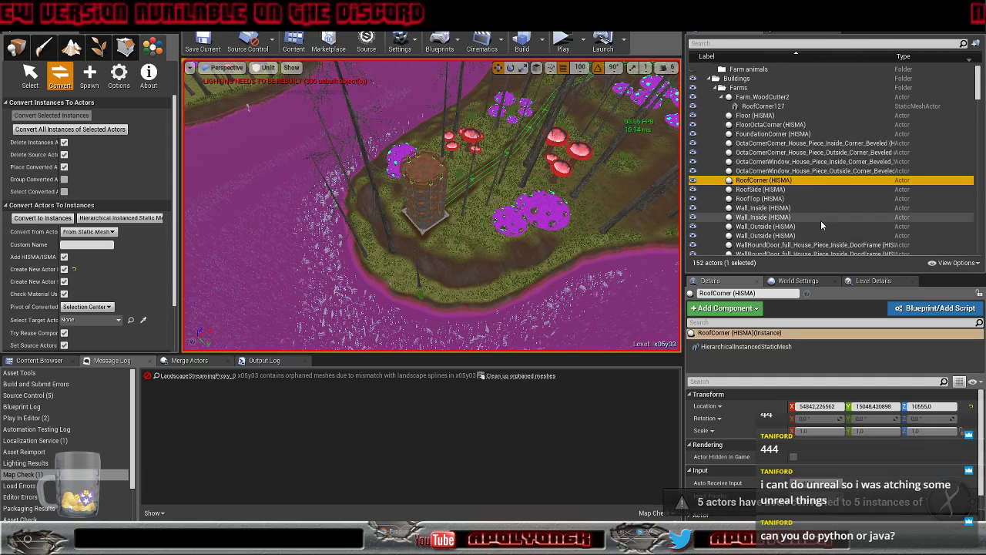
Look through the level's actor list for remaining static meshes that could be converted
scroll(820, 220, up, 1)
scroll(815, 215, down, 15)
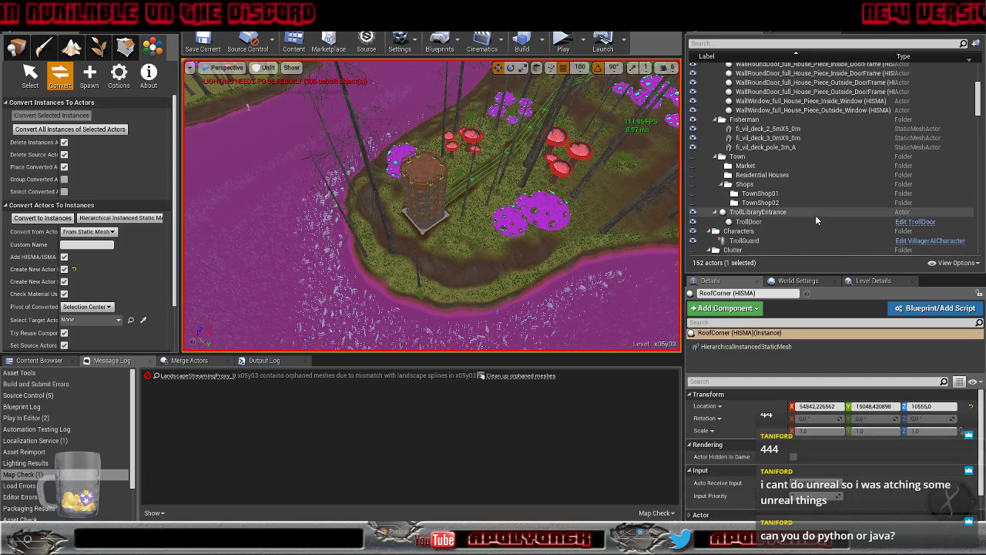
scroll(815, 215, down, 15)
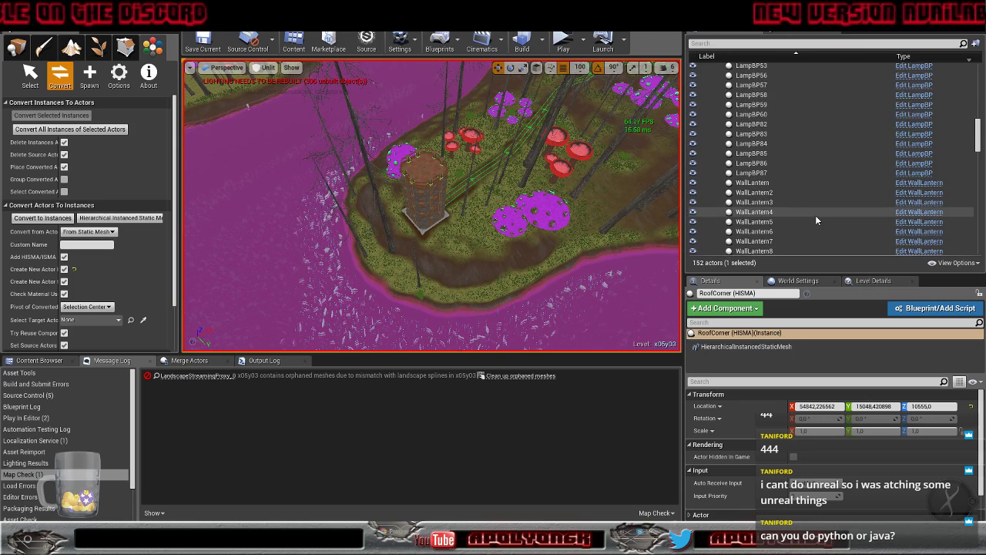
scroll(815, 220, down, 15)
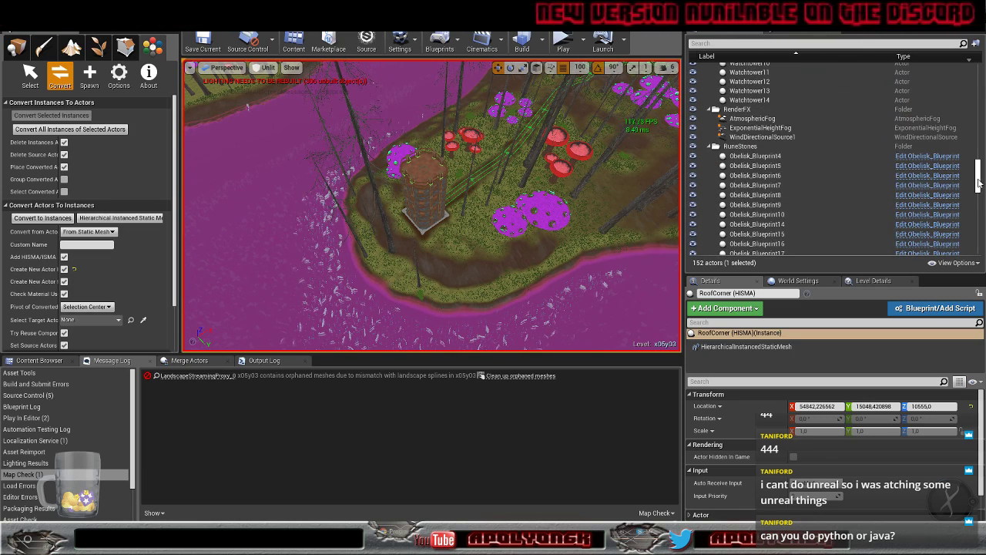
drag(977, 179, 985, 103)
scroll(797, 114, up, 6)
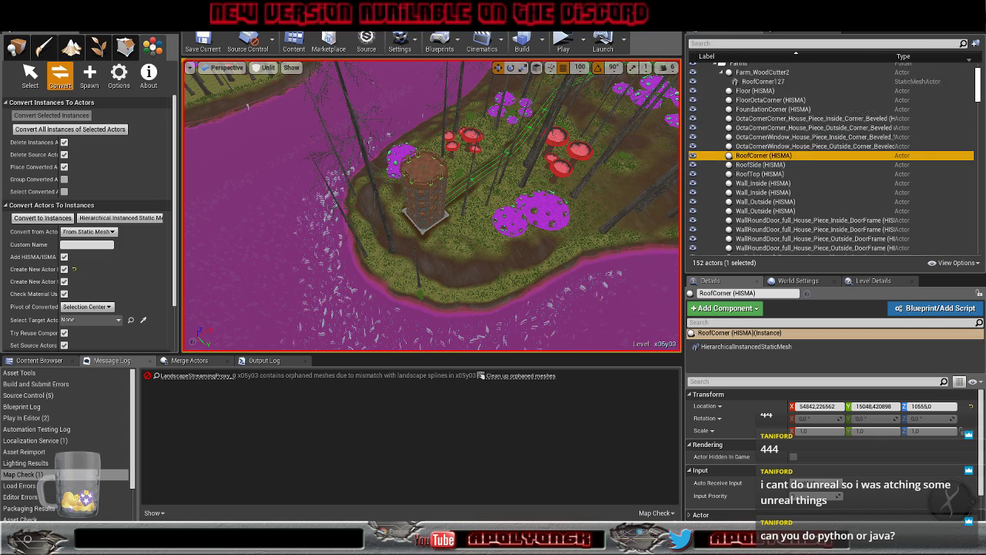
Focus the view on RoofCorner127 and examine the woodcutter farmhouse roof around it
click(752, 124)
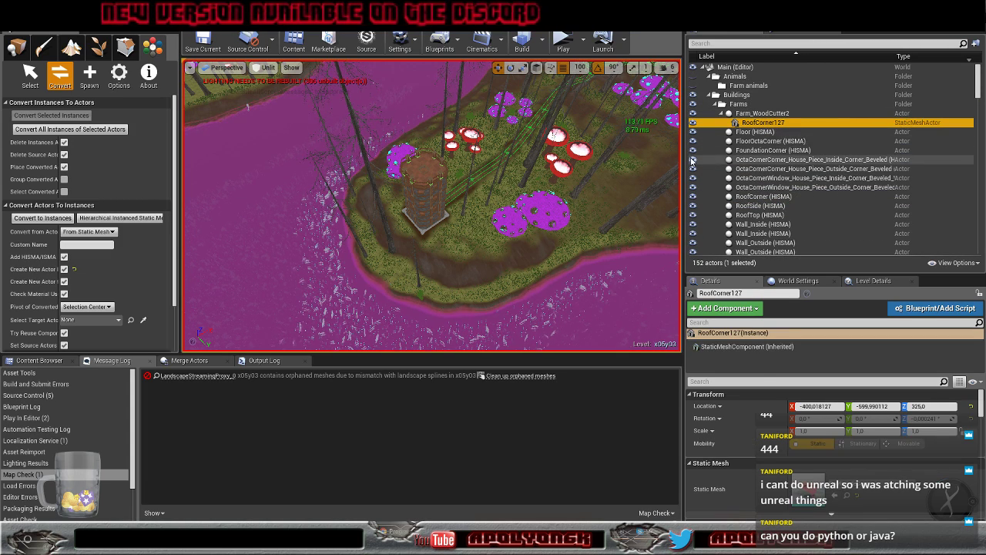
double_click(752, 124)
key(Escape)
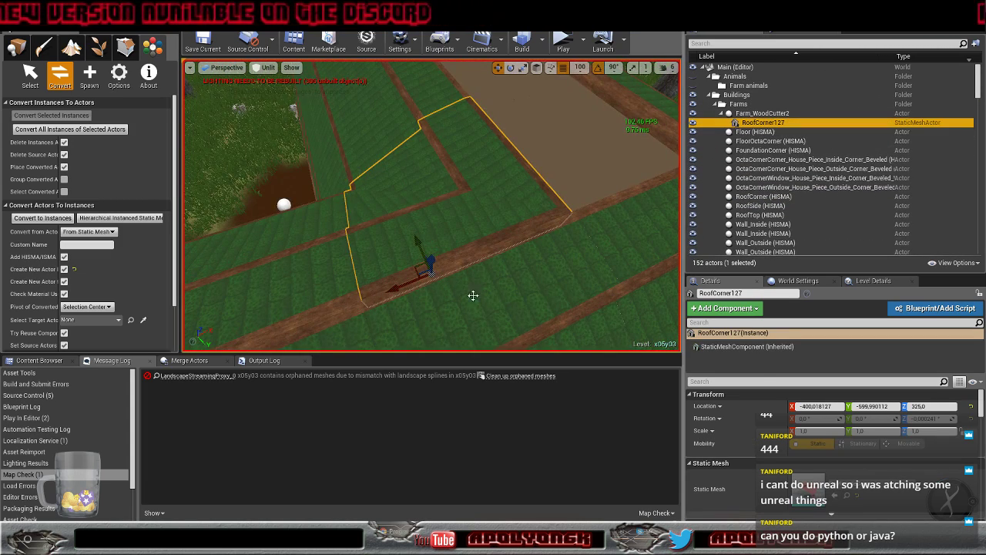
mouse_move(555, 311)
right_down()
mouse_move(587, 331)
mouse_move(570, 339)
mouse_move(493, 320)
mouse_move(462, 293)
mouse_move(516, 320)
mouse_move(554, 304)
mouse_move(524, 296)
mouse_move(538, 306)
right_up()
key(s)
key(w)
key(s)
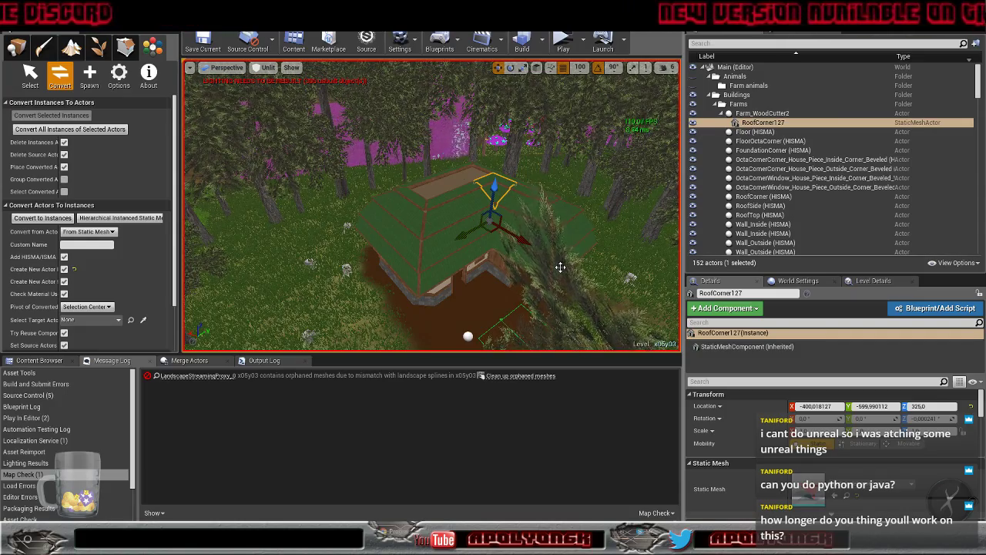
Fly over the farmhouse, the forest and the lakeshores and examine the level for further repeated objects
right_drag(564, 262, 663, 266)
key(s)
key(w)
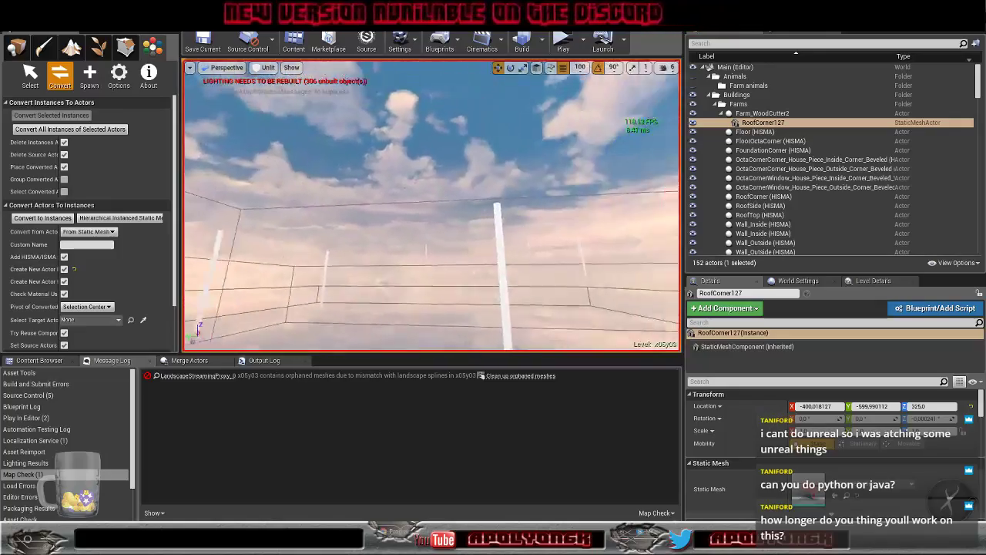
right_drag(662, 266, 616, 242)
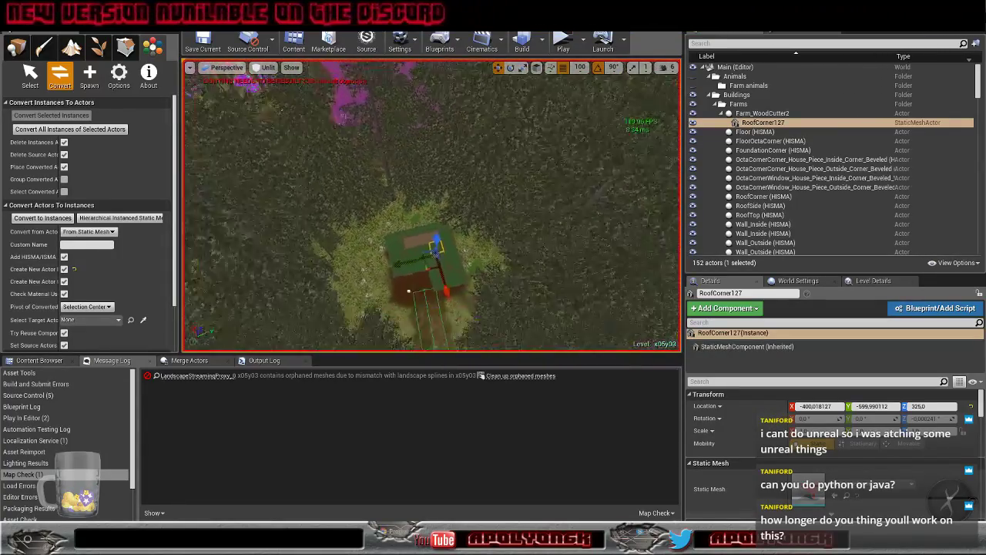
right_drag(616, 242, 601, 219)
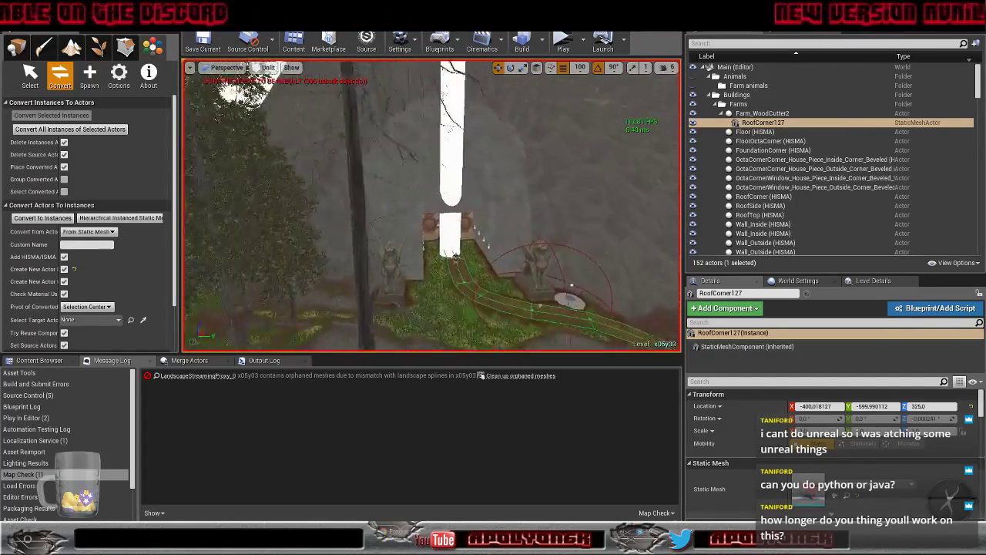
key(w)
right_drag(600, 220, 385, 173)
key(s)
key(s)
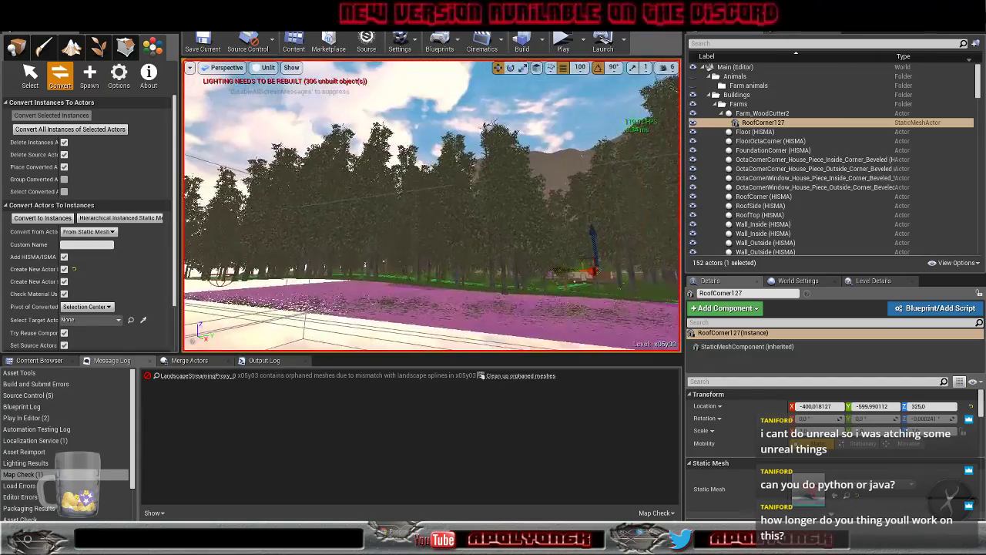
right_drag(431, 208, 423, 214)
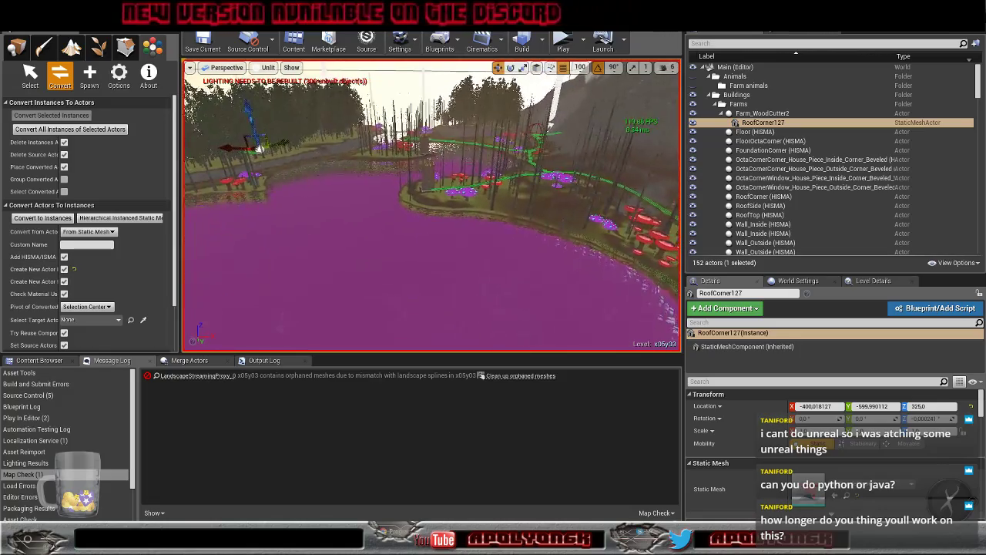
right_drag(424, 214, 432, 206)
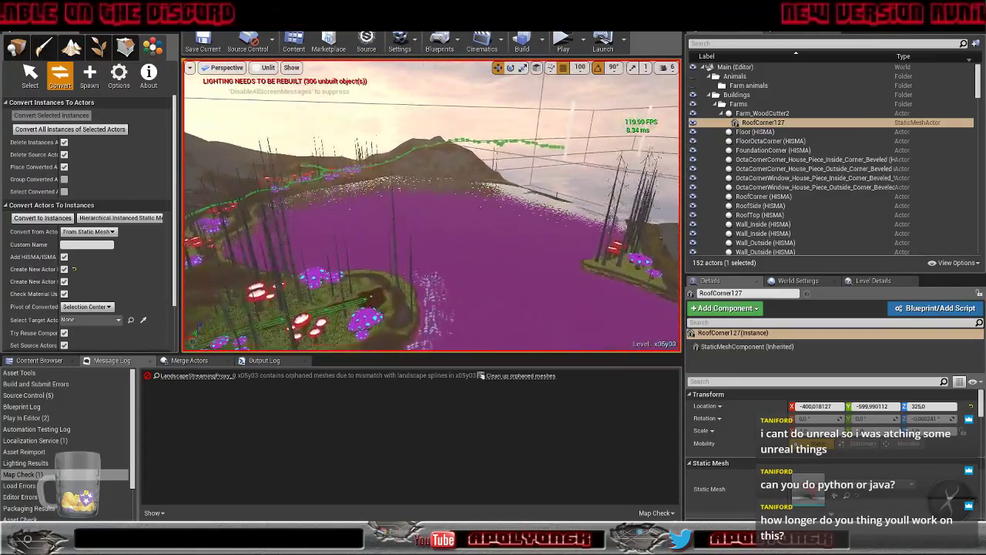
right_drag(432, 206, 369, 208)
key(w)
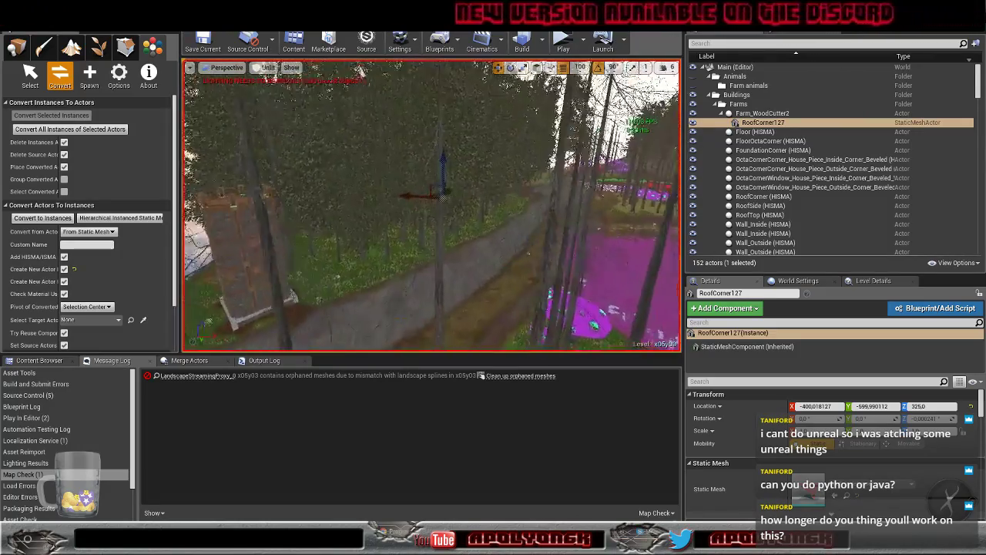
key(s)
right_drag(431, 206, 513, 211)
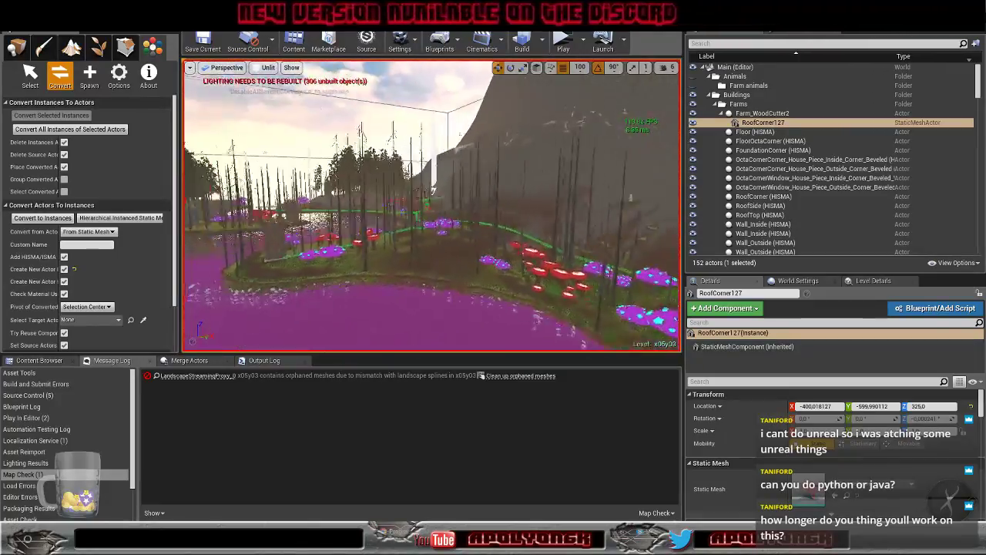
key(w)
right_drag(432, 207, 466, 208)
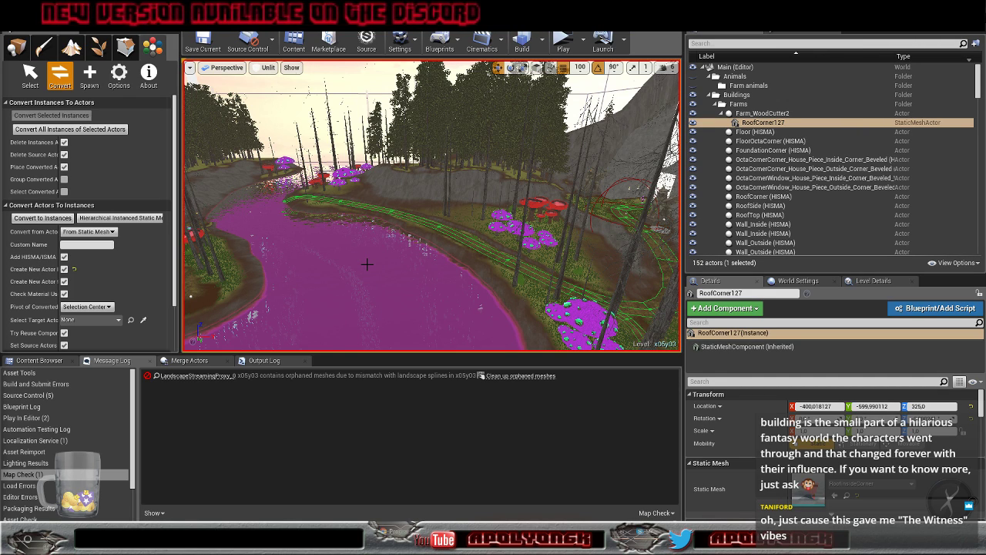
Switch to foliage editing with the Select tool and select a tall red mushroom instance on the wooded lakeshore
right_drag(360, 268, 524, 324)
right_drag(431, 308, 439, 200)
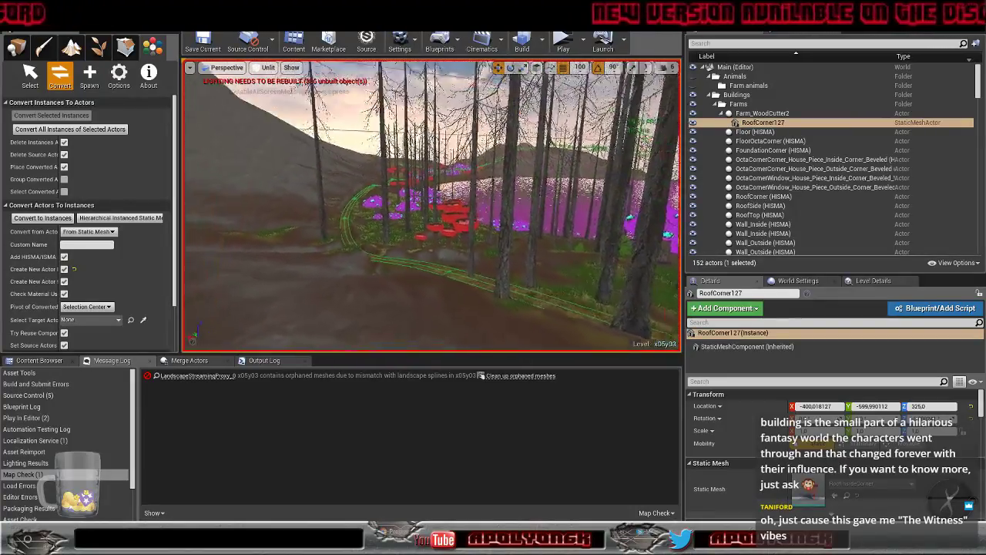
key(w)
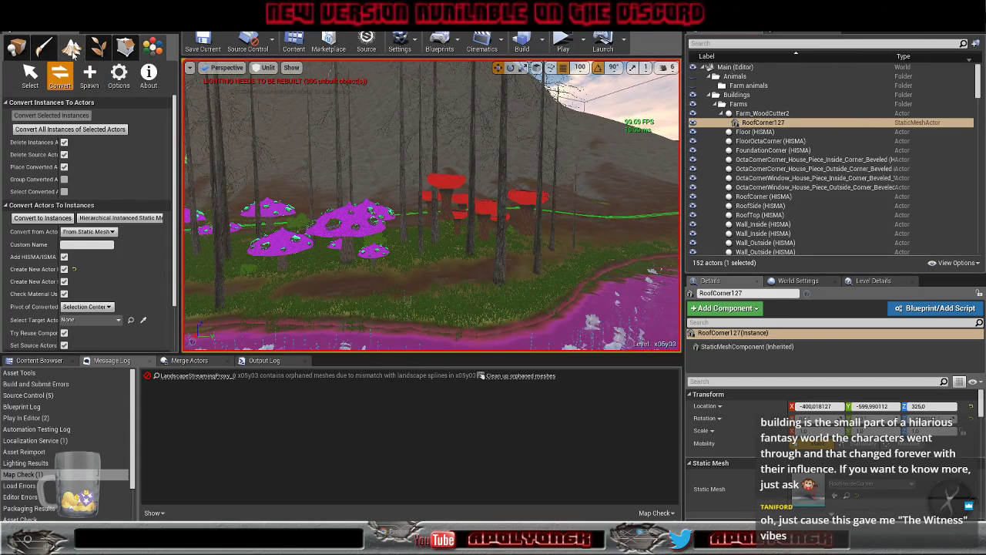
click(97, 53)
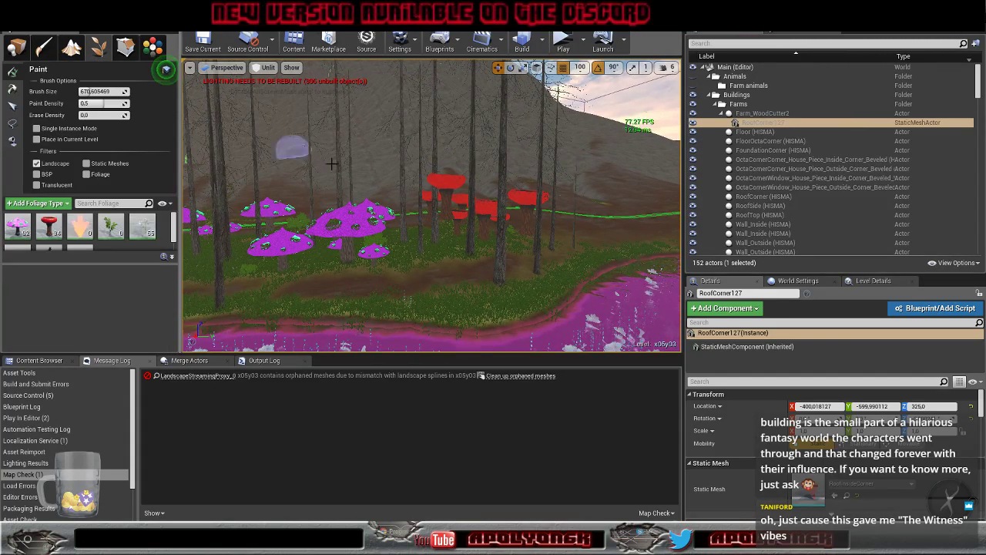
click(13, 107)
key(w)
mouse_move(448, 271)
right_down()
mouse_move(501, 277)
mouse_move(439, 279)
mouse_move(449, 271)
right_up()
key(s)
key(w)
key(s)
key(w)
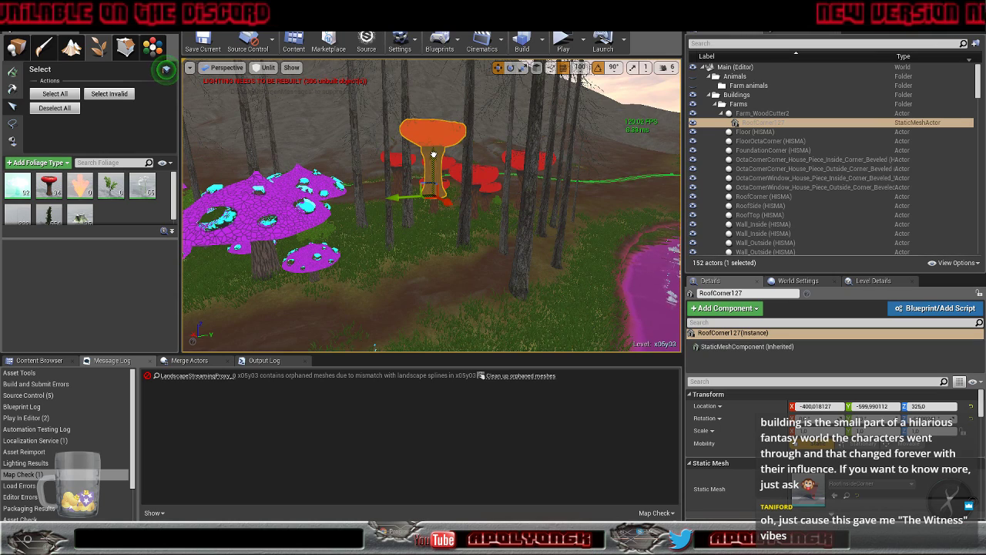
Lower the selected red mushroom to the ground and fine-tune its height with the movement snap size set to 1
drag(433, 155, 430, 240)
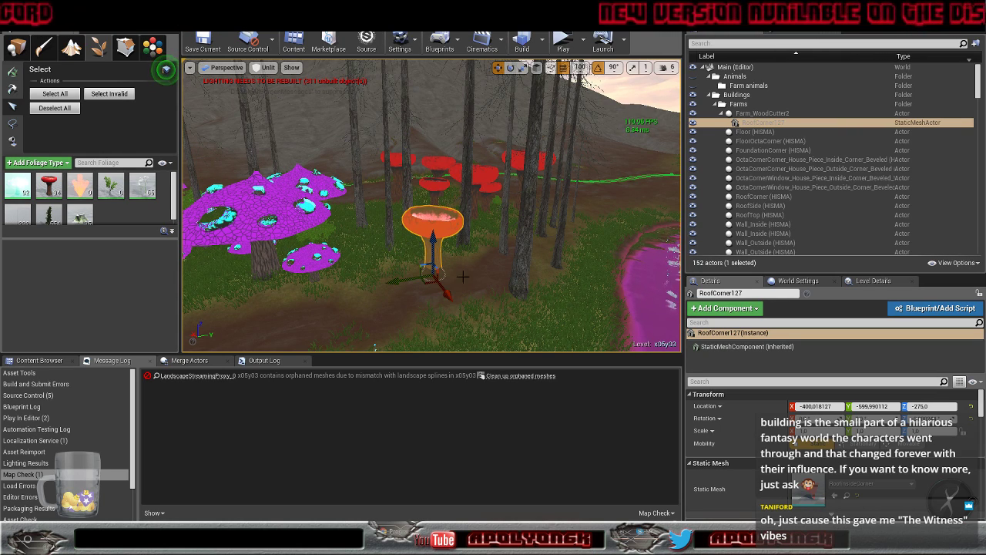
right_drag(463, 276, 475, 296)
scroll(475, 296, up, 1)
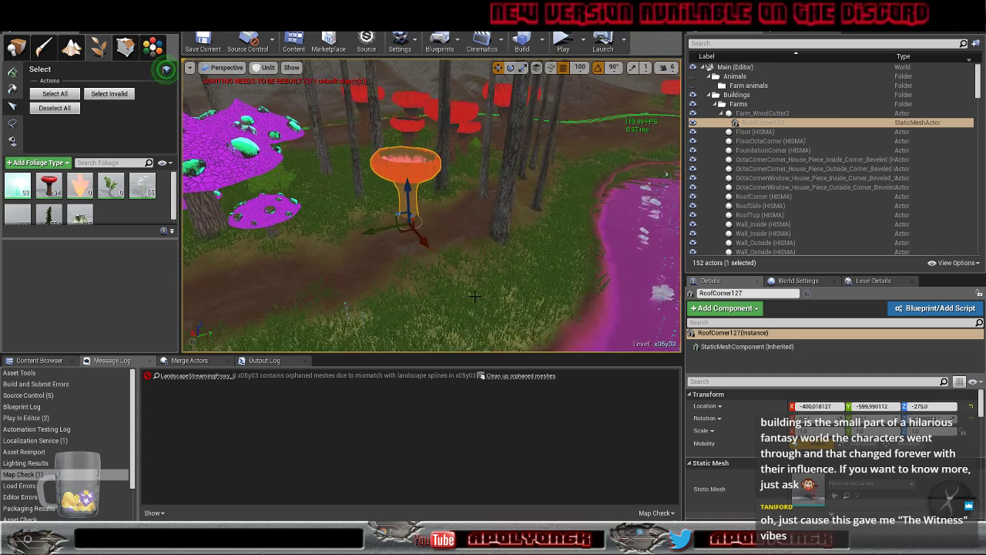
scroll(474, 296, up, 5)
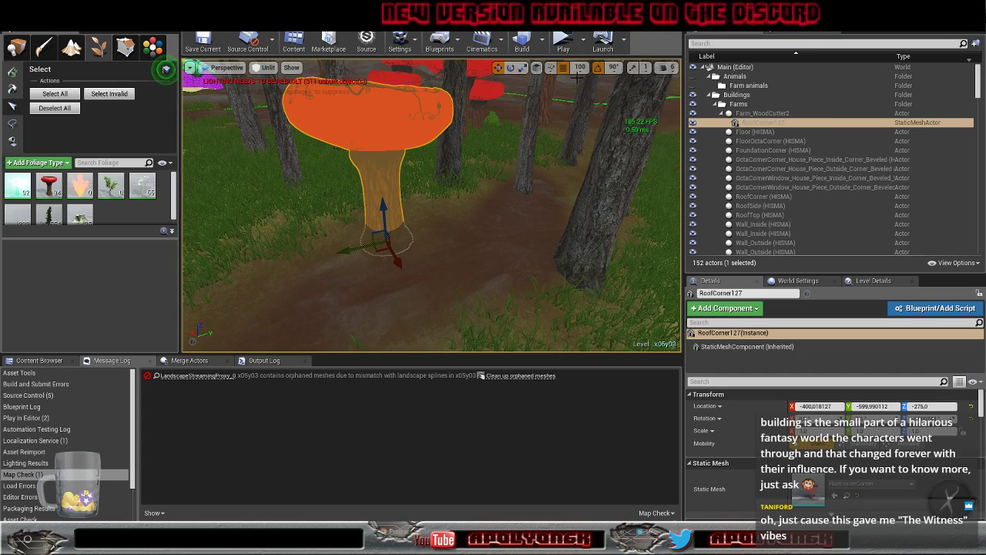
click(580, 68)
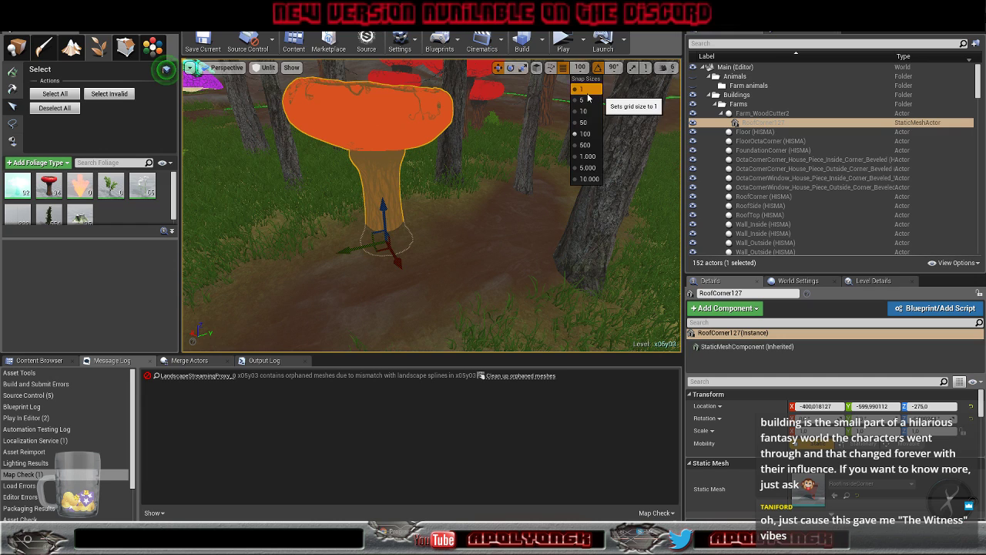
click(583, 89)
drag(385, 209, 399, 188)
Select further floating red mushrooms among the lakeshore trees and lower them into the ground
right_drag(399, 187, 420, 166)
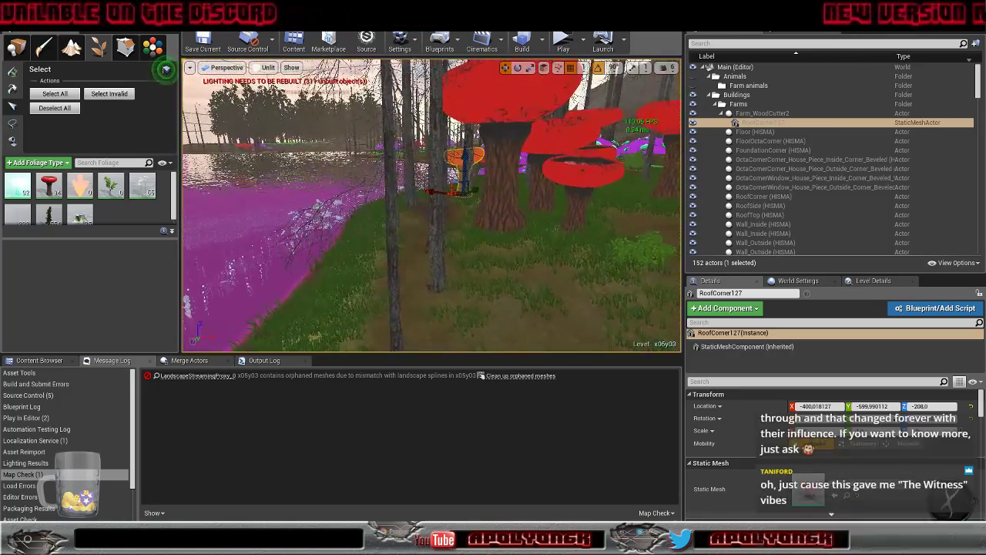
click(490, 195)
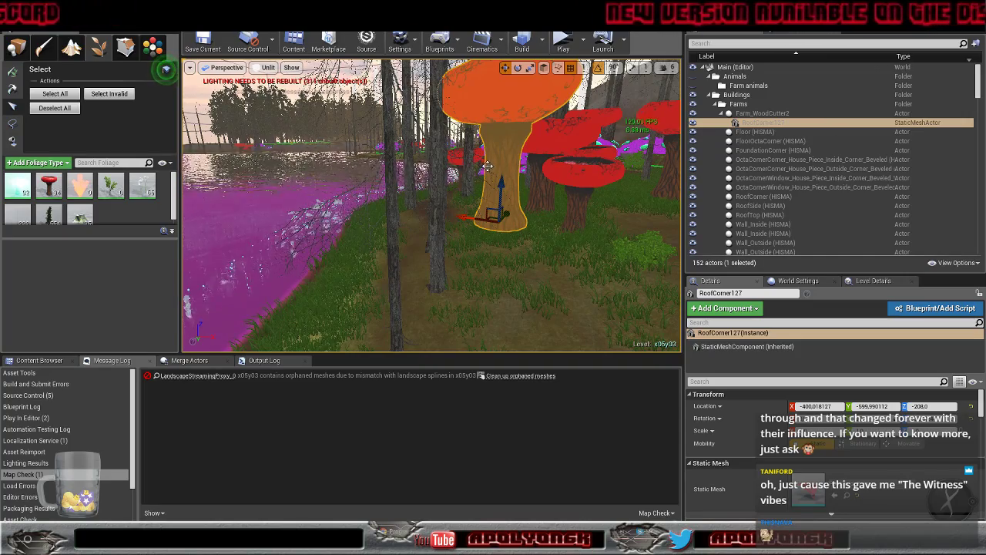
drag(504, 183, 503, 224)
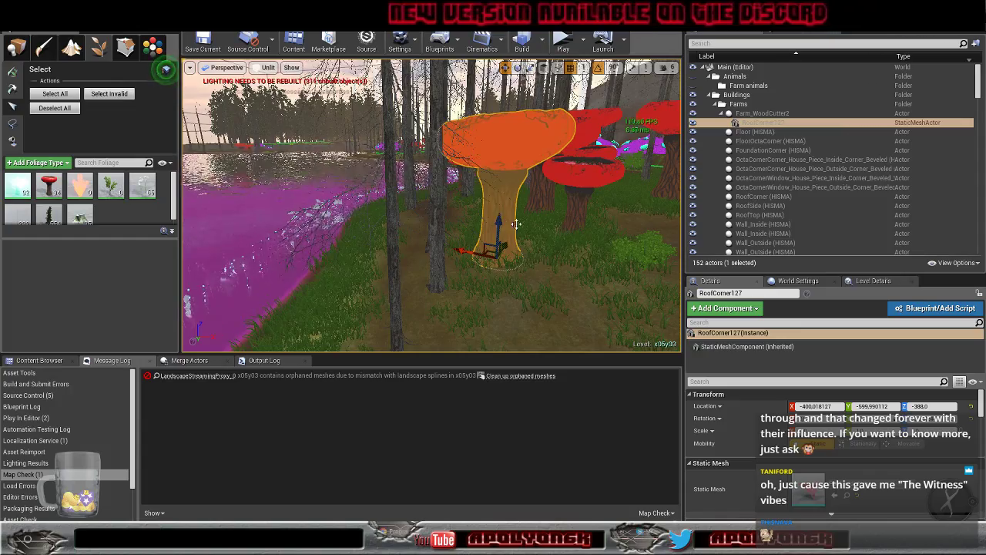
right_drag(516, 224, 541, 221)
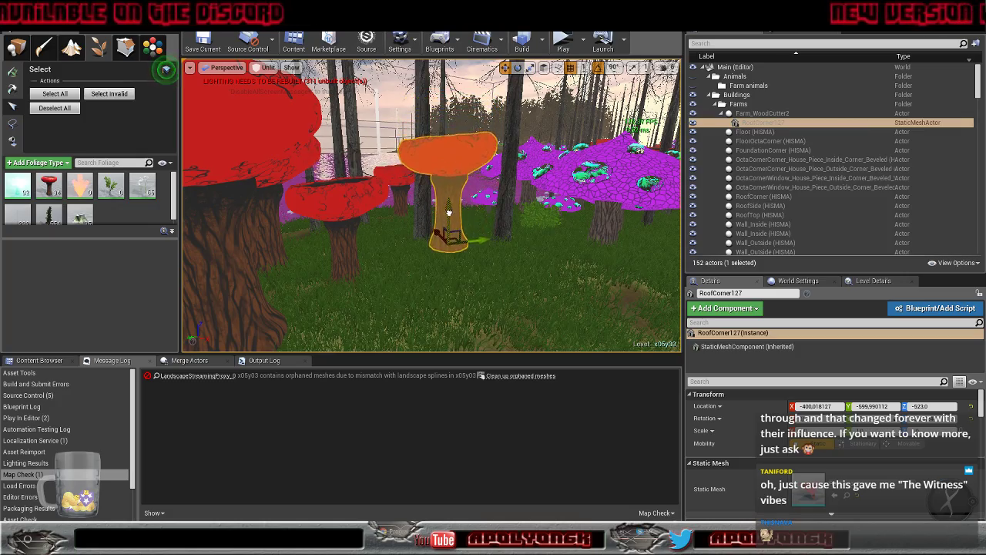
drag(452, 228, 455, 233)
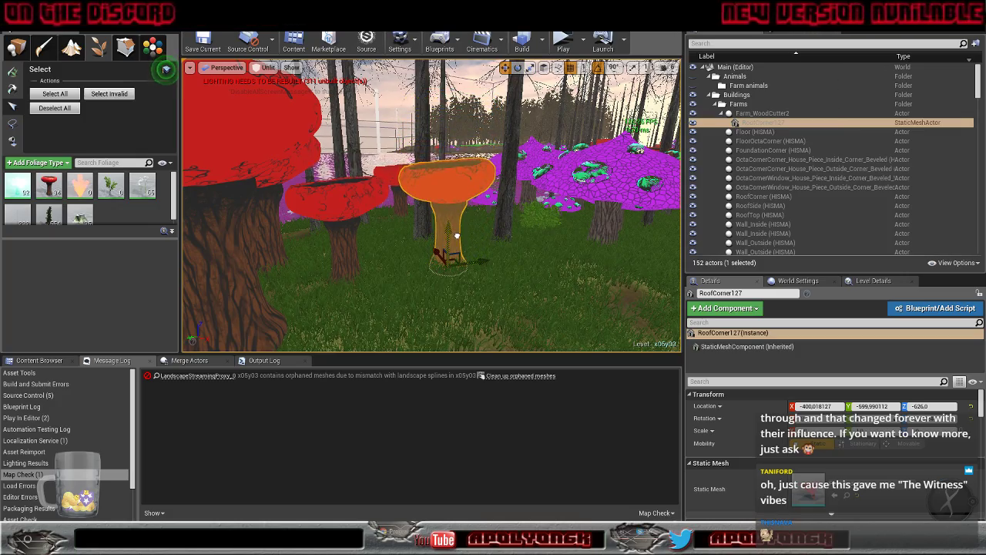
Select the large purple spotted mushroom in the middle of the forest group and nudge its height
mouse_move(428, 262)
right_down()
mouse_move(412, 266)
mouse_move(433, 266)
right_up()
key(w)
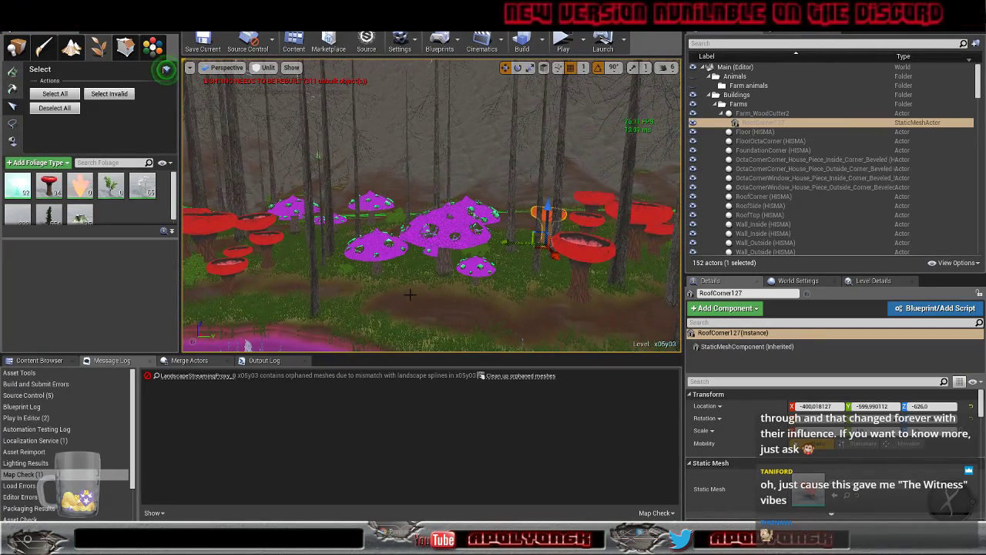
click(448, 252)
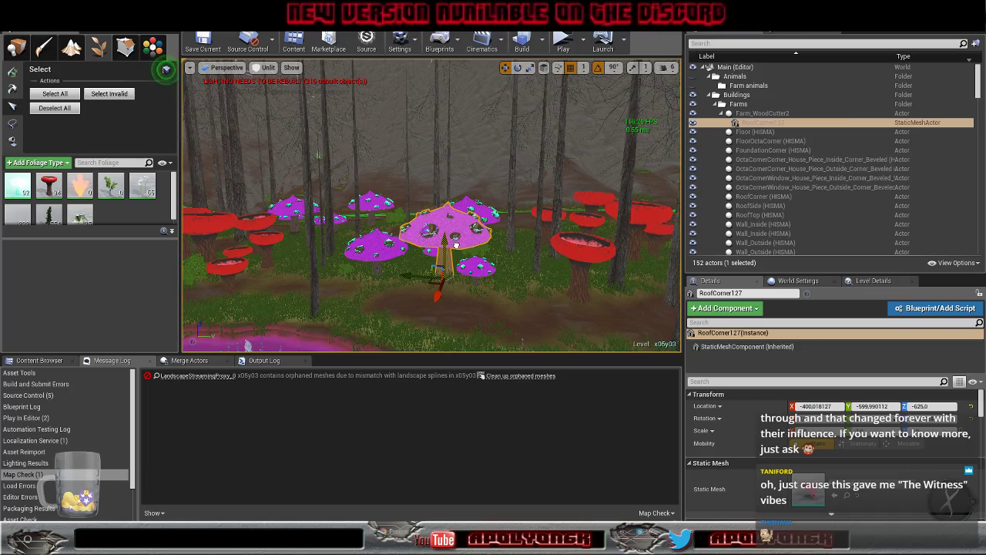
Look over the mushrooms around the lake and switch from foliage editing to the instance conversion tool
right_drag(444, 272, 472, 265)
key(s)
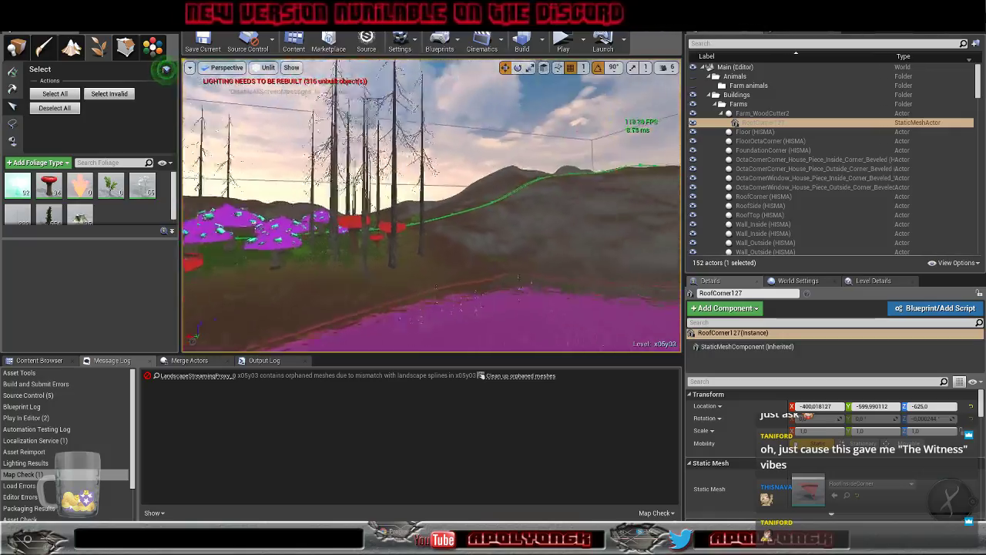
key(w)
right_drag(431, 206, 408, 220)
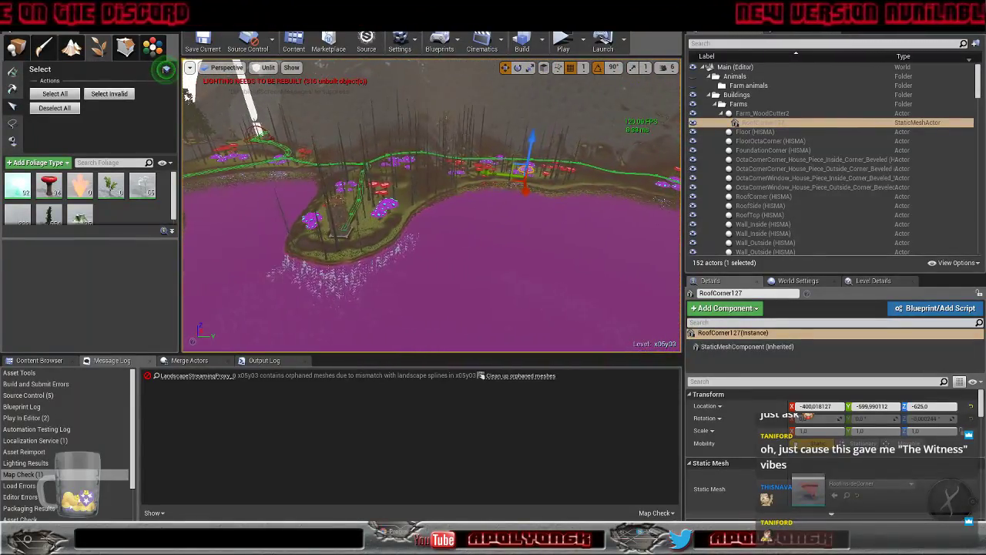
click(15, 49)
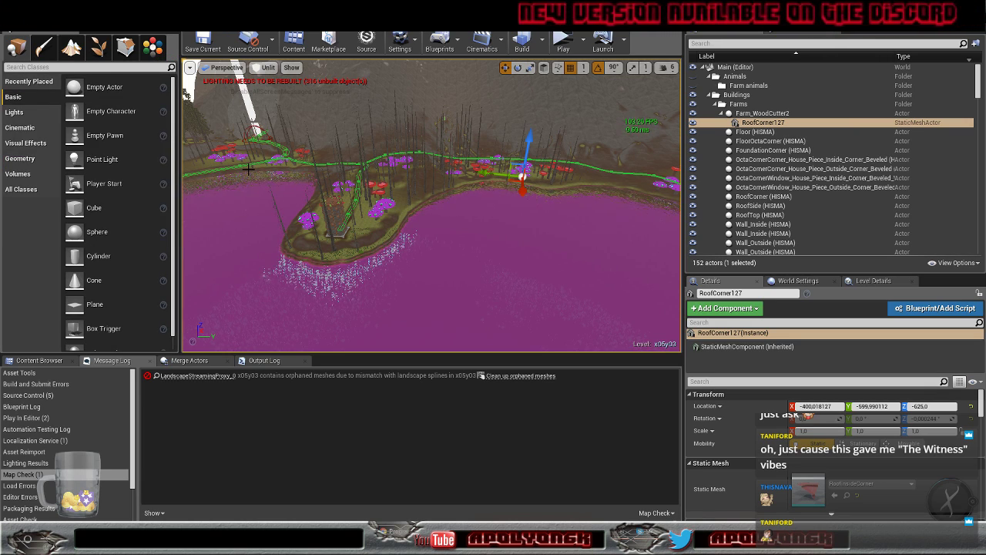
click(152, 48)
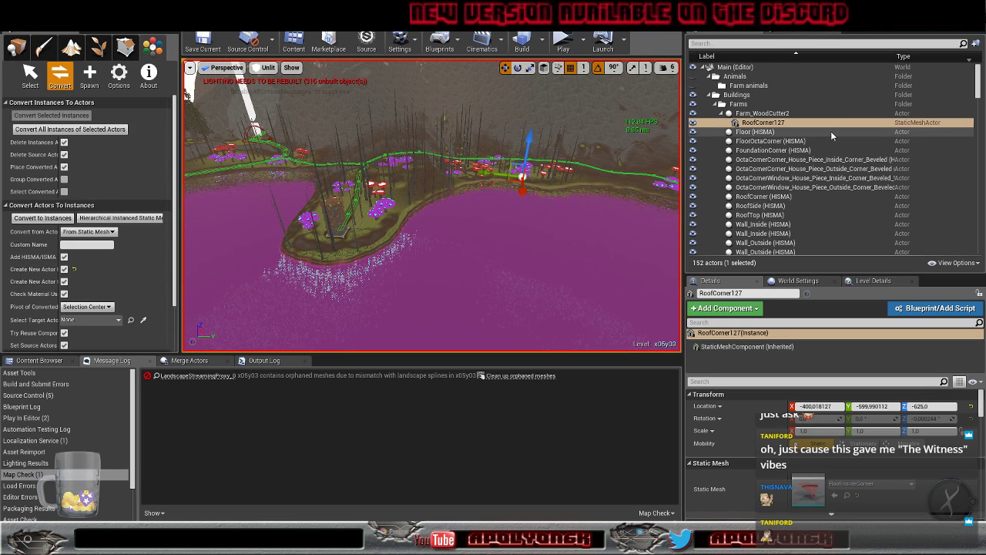
Survey the lake area from above and save the x05y03 level from the list of levels
right_drag(493, 200, 662, 173)
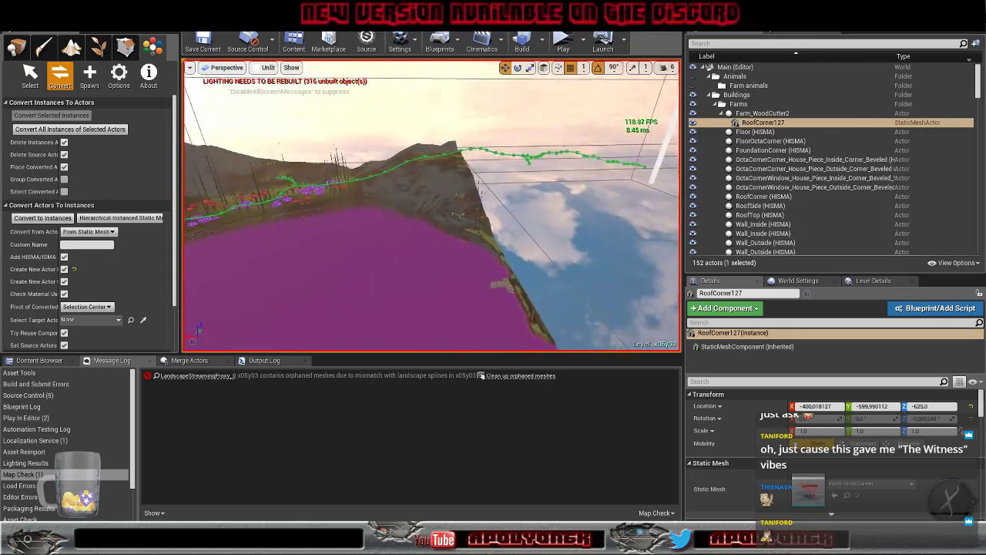
right_drag(432, 204, 624, 231)
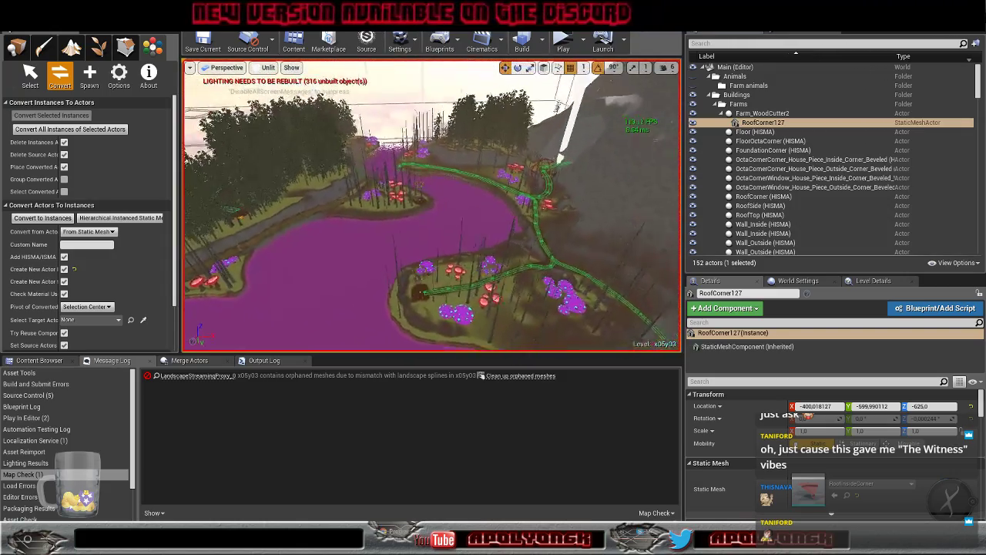
right_drag(493, 208, 416, 208)
click(798, 31)
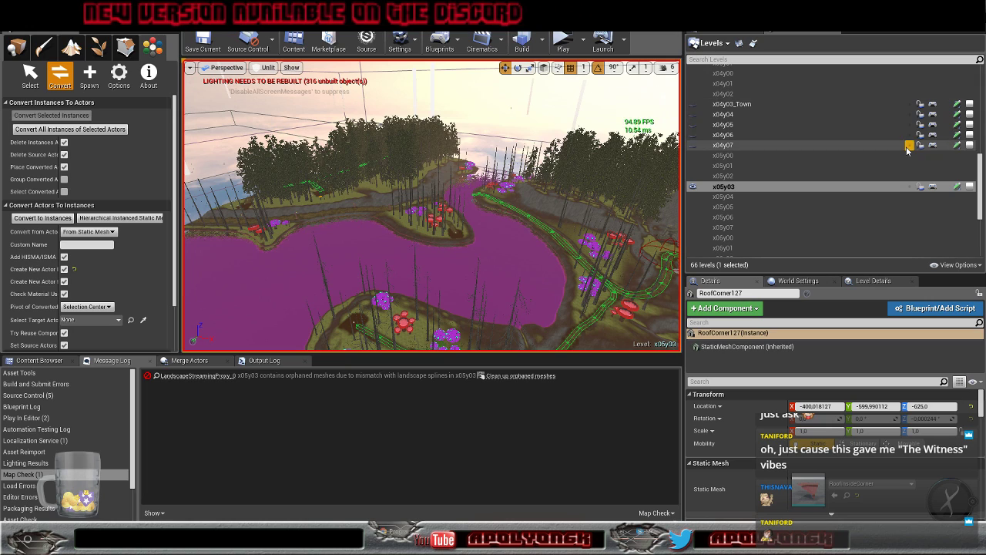
click(957, 186)
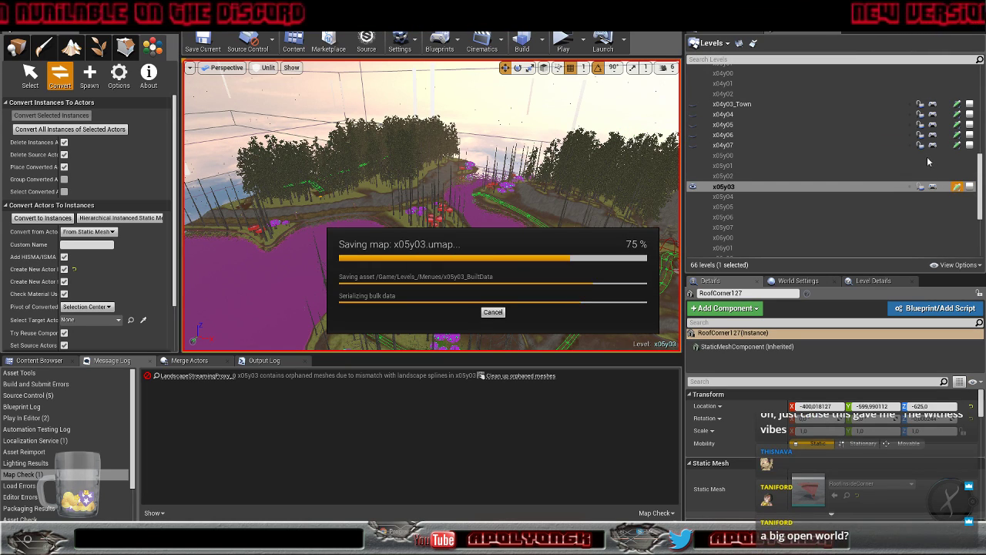
Make the x04y07 level visible and save it
click(956, 145)
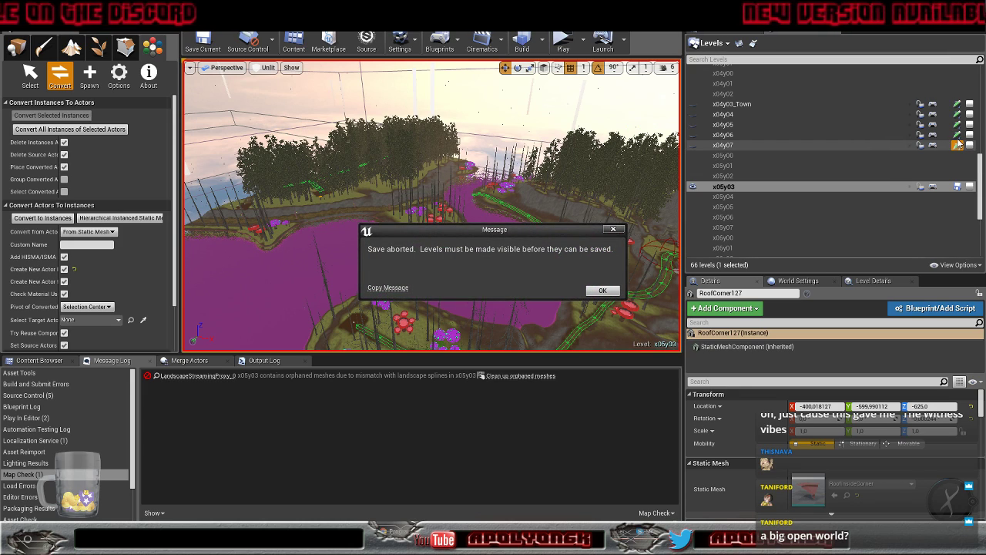
click(603, 291)
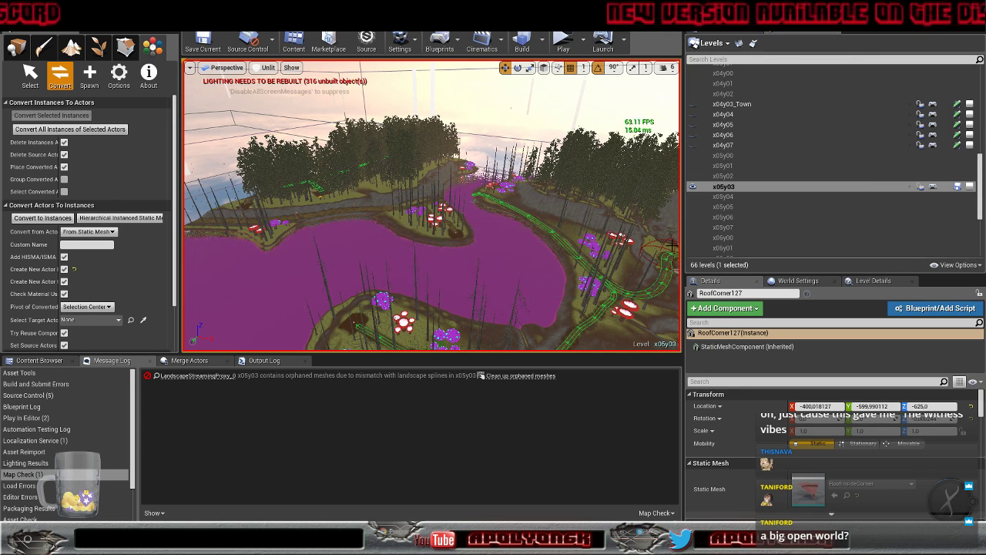
click(957, 145)
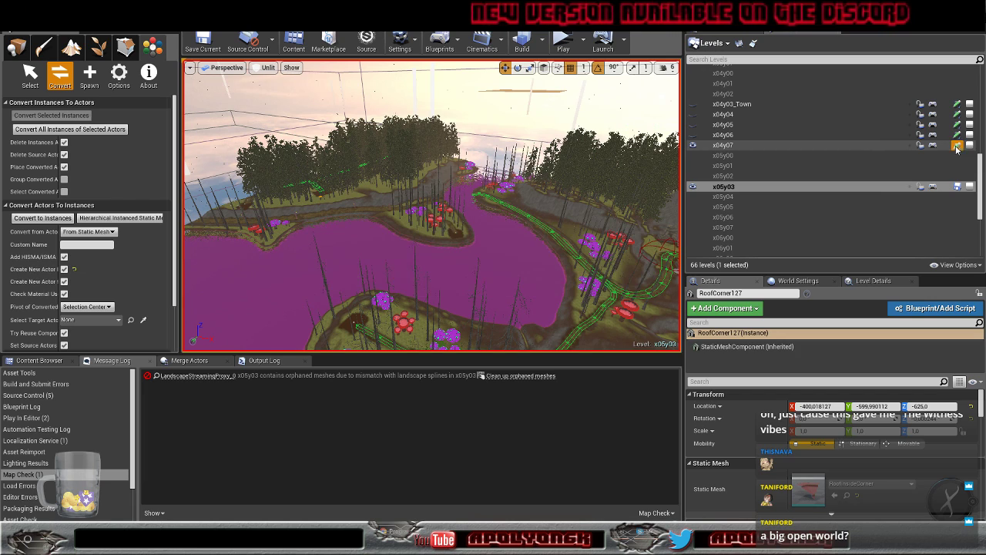
Make the levels x04y06, x04y05 and x04y04 visible and save each of them
click(692, 142)
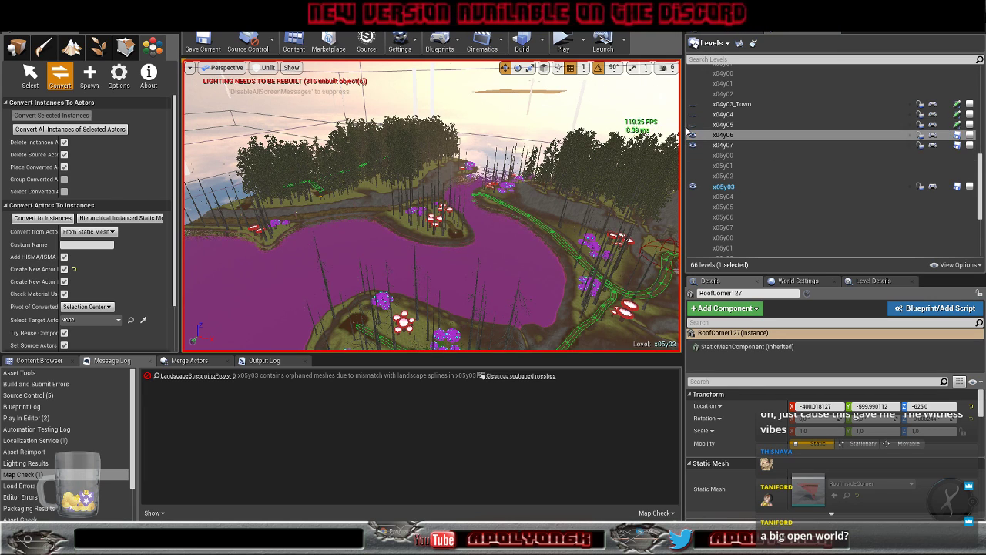
click(692, 125)
click(957, 125)
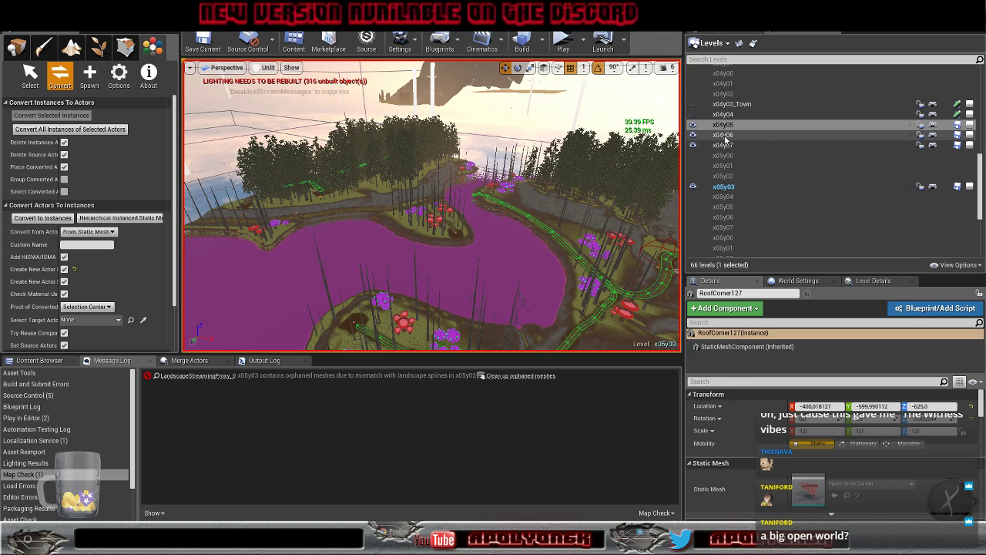
click(692, 114)
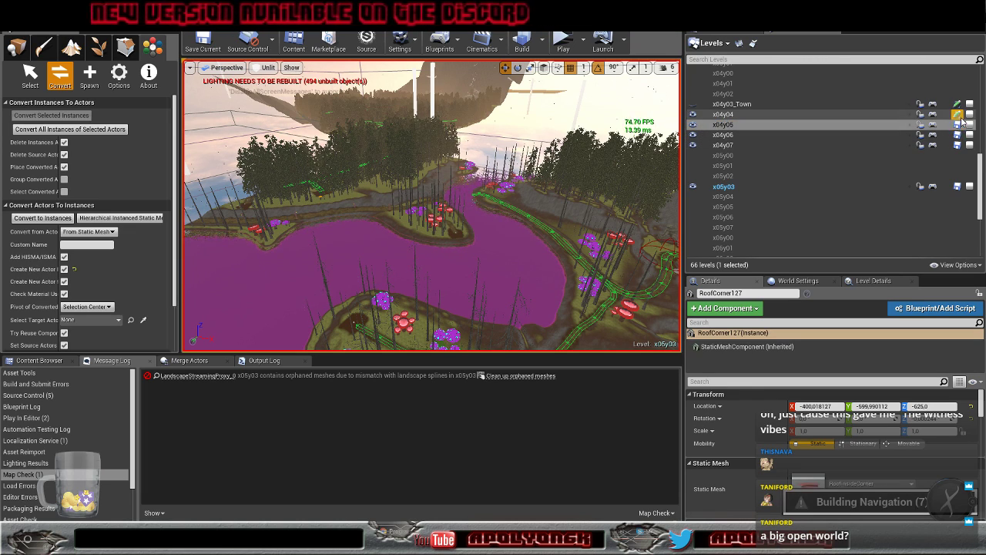
click(958, 115)
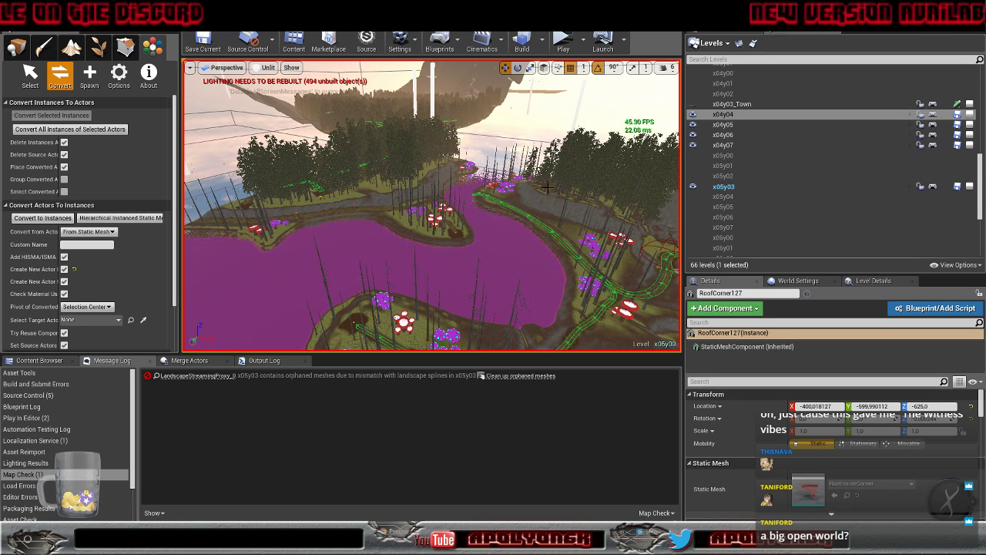
Make the x04y03_Town level visible and save it
right_drag(539, 185, 580, 187)
key(s)
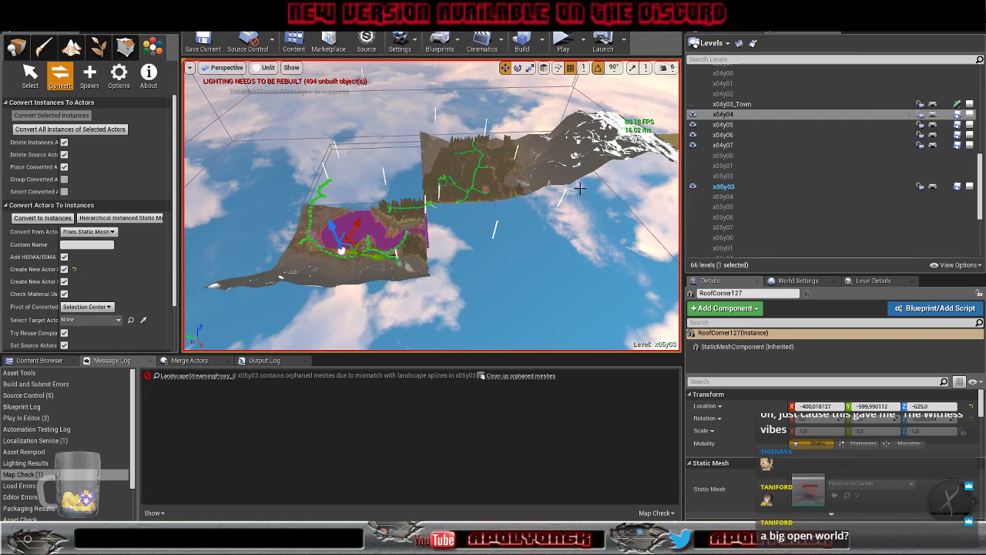
click(693, 104)
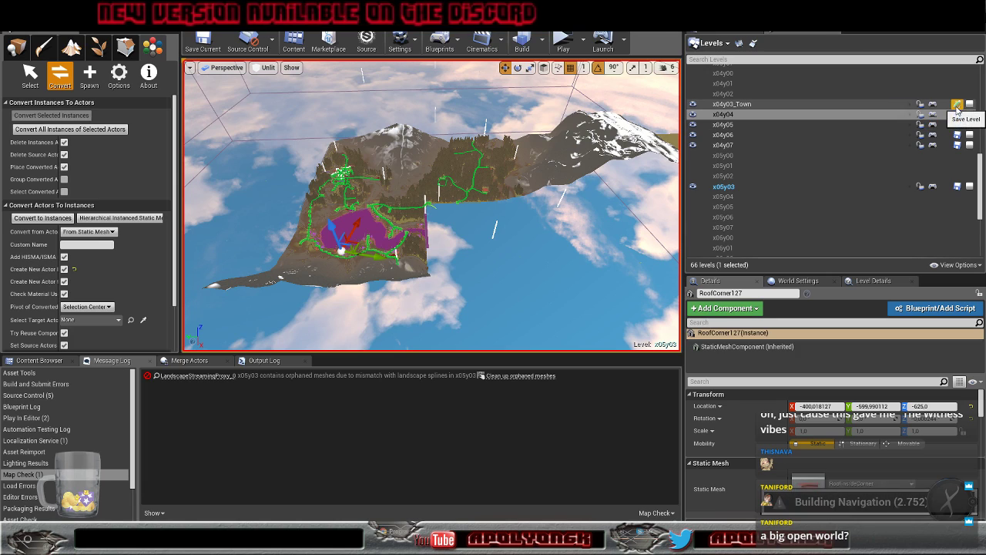
click(956, 105)
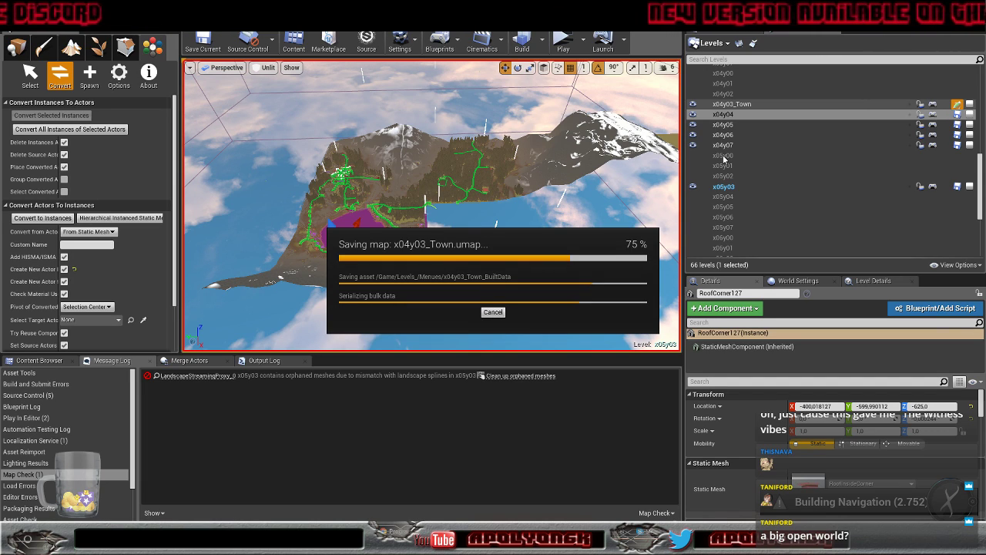
Load the levels x05y00 through x05y02 into the world
click(729, 157)
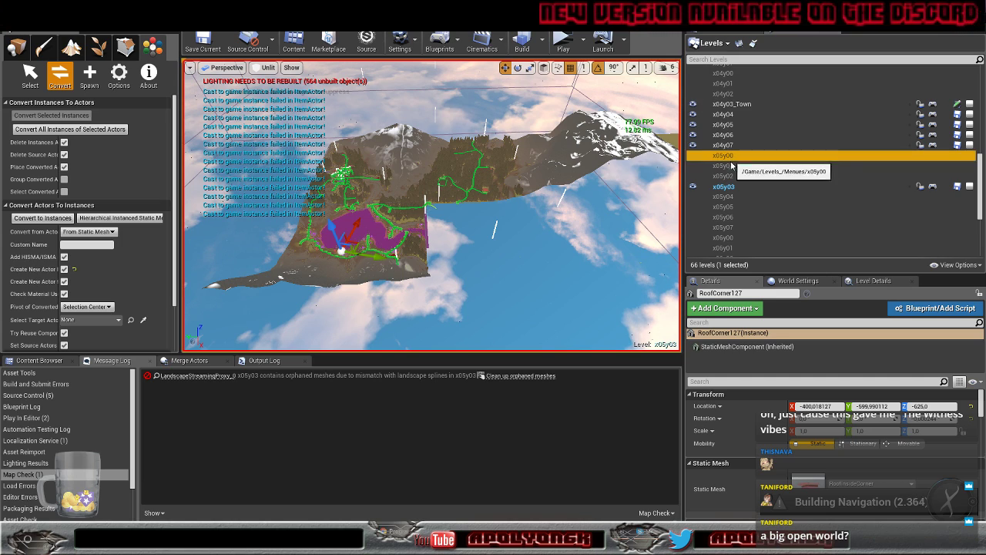
shift+click(730, 176)
right_click(732, 178)
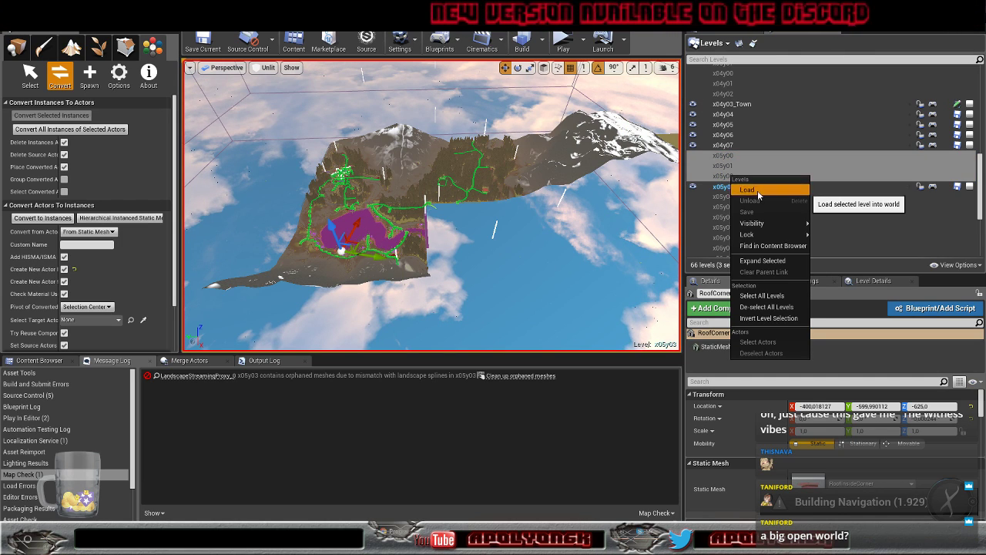
click(758, 193)
Load all remaining levels from x05y04 through x07y07 into the world
click(733, 198)
scroll(740, 217, down, 6)
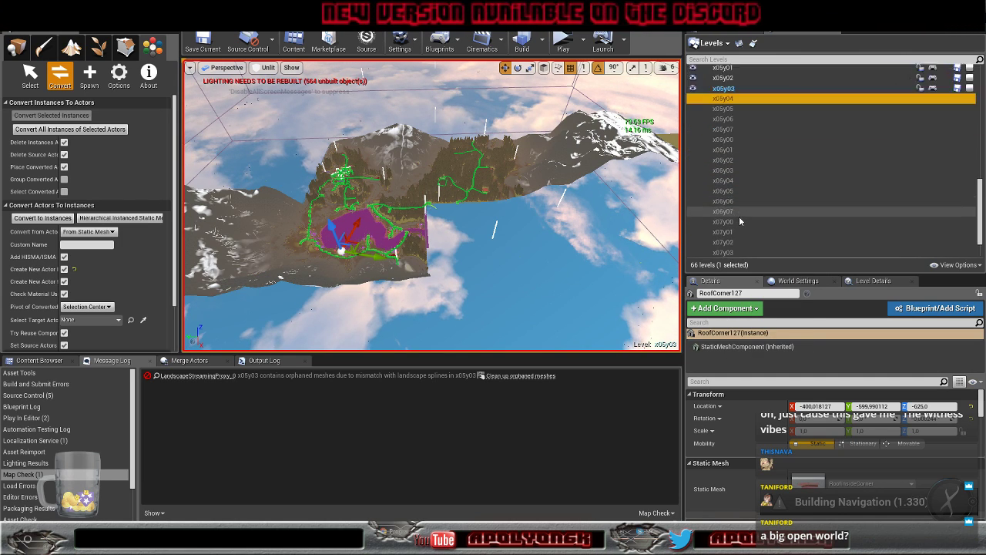
scroll(740, 217, down, 2)
shift+click(739, 252)
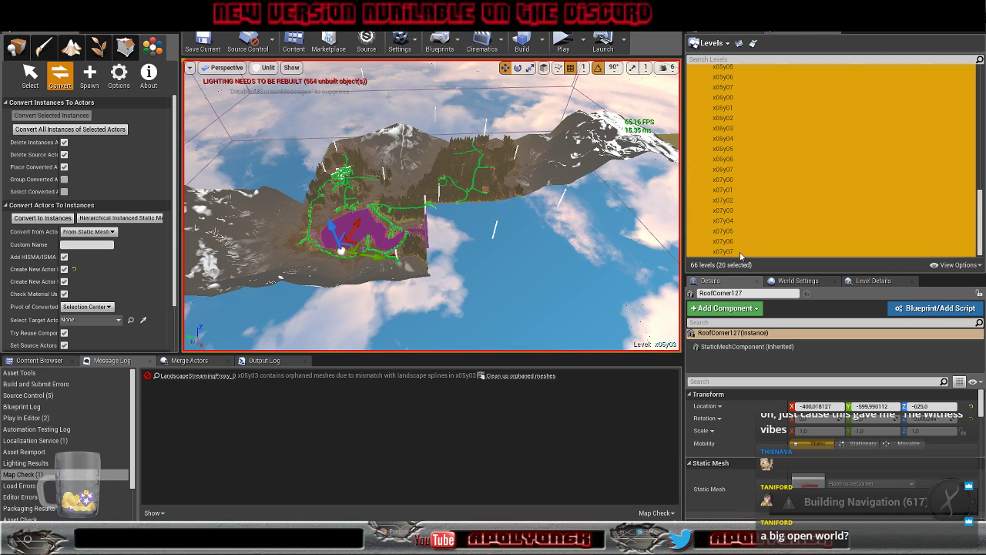
right_click(743, 255)
click(765, 264)
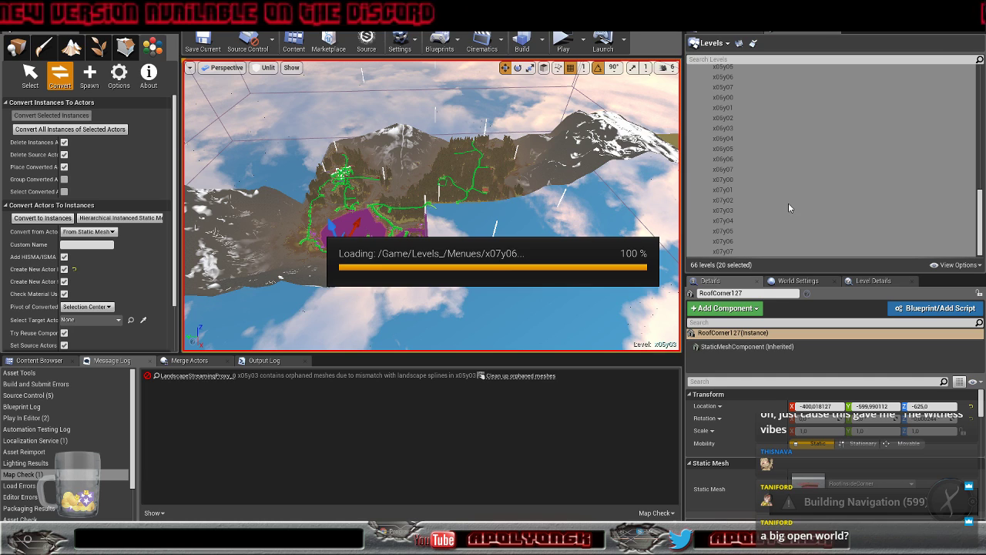
scroll(791, 208, up, 5)
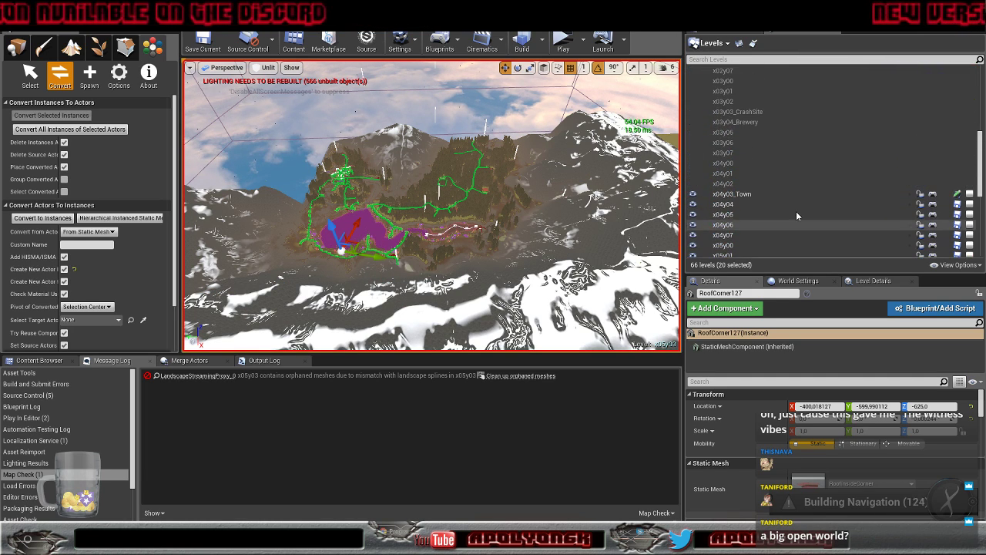
Load the levels x00y00 through x04y02 into the world and look over the loaded terrain
click(736, 226)
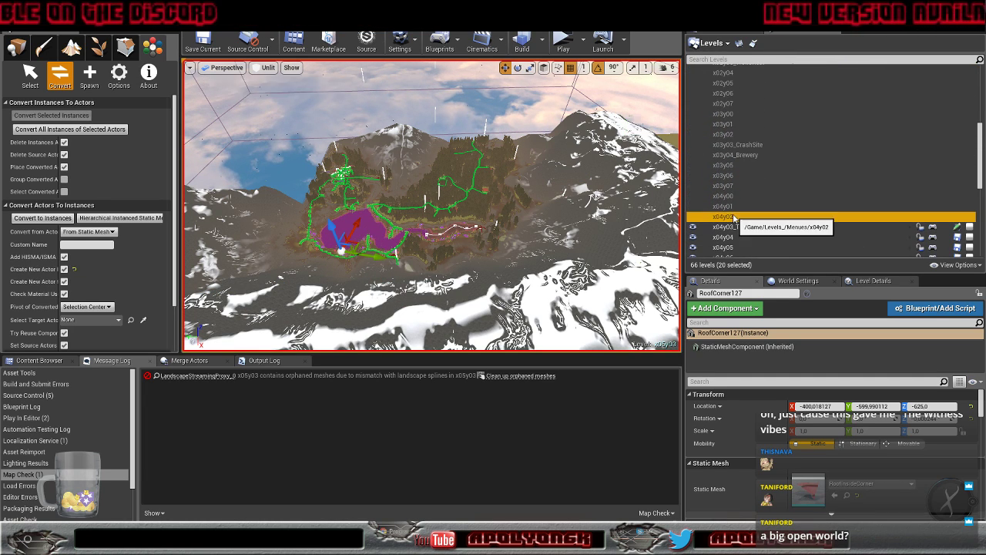
scroll(778, 217, up, 7)
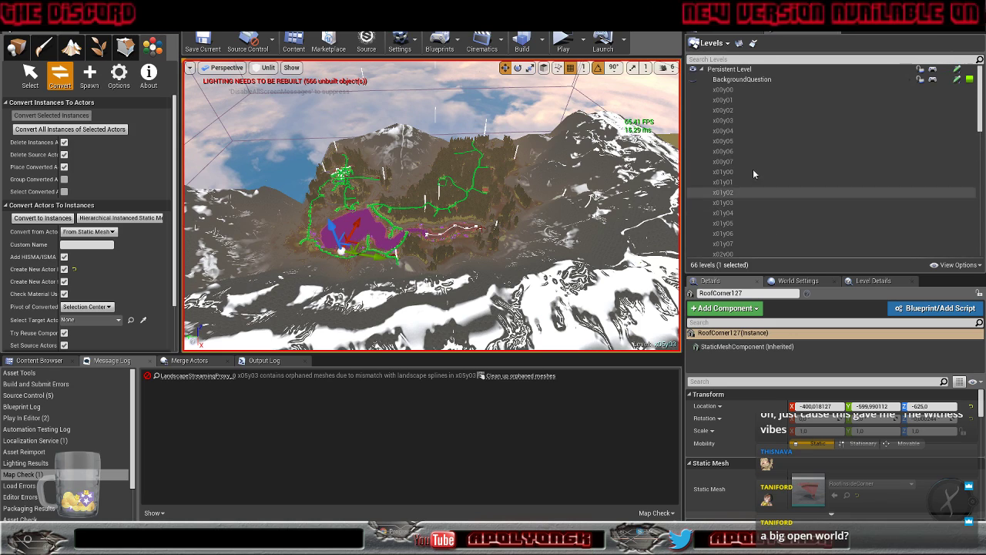
shift+click(735, 91)
right_click(736, 91)
click(766, 105)
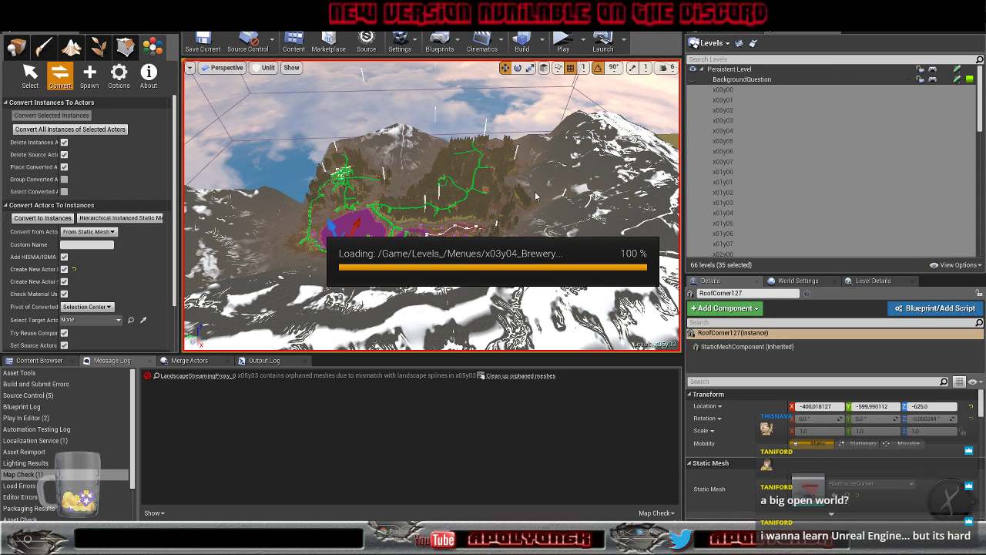
right_drag(534, 198, 506, 229)
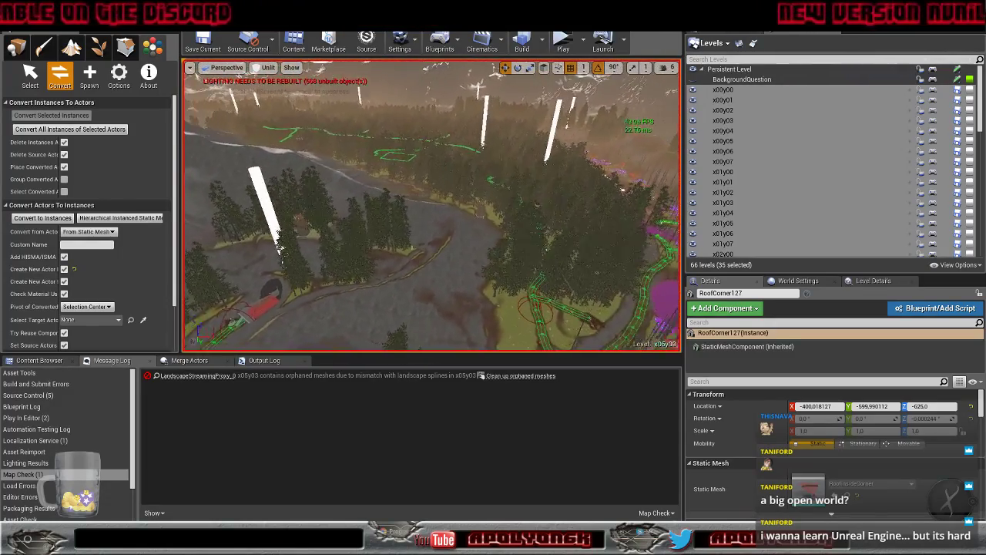
key(w)
right_drag(432, 223, 211, 187)
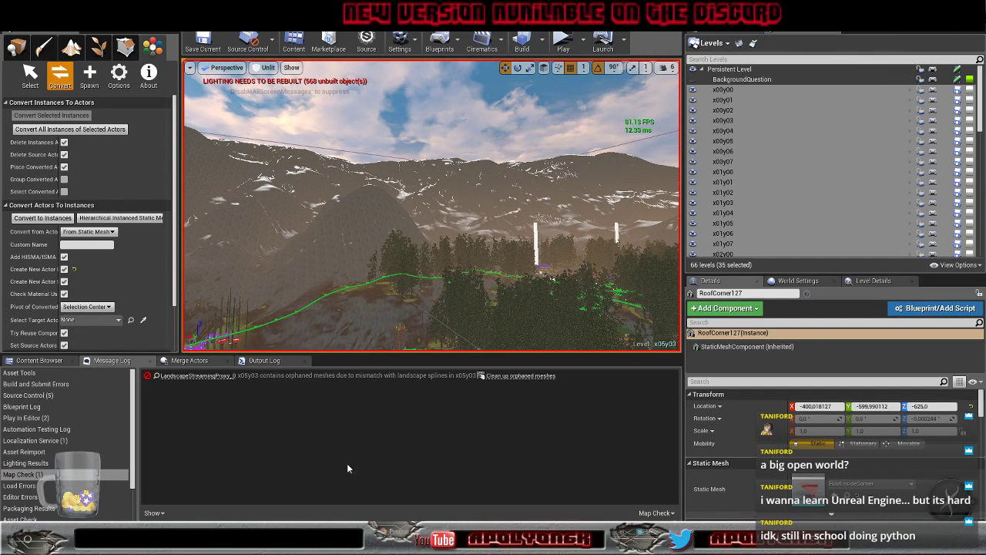
Switch to the web browser and open the Get Started with UE4 page from the Unreal Engine 4 documentation home
mouse_move(376, 538)
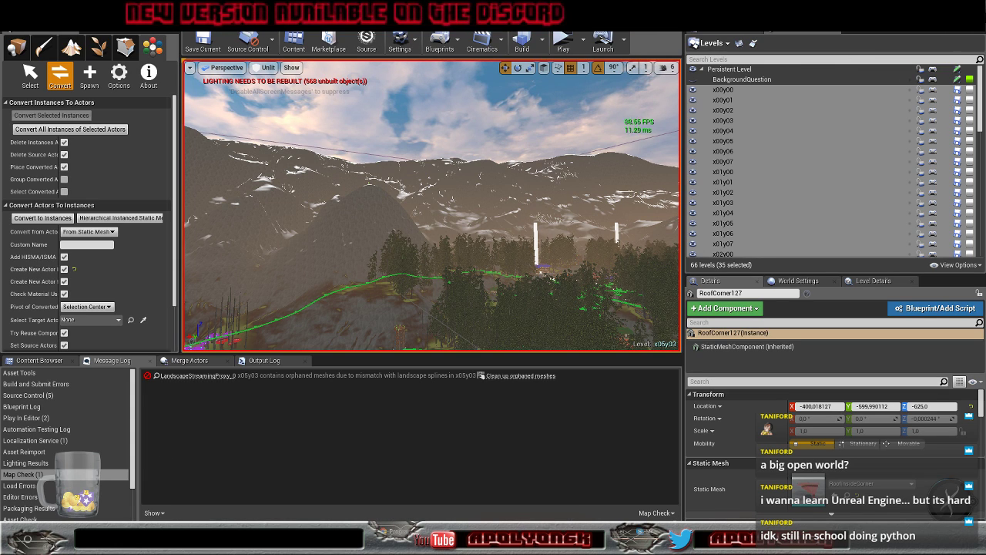
click(385, 536)
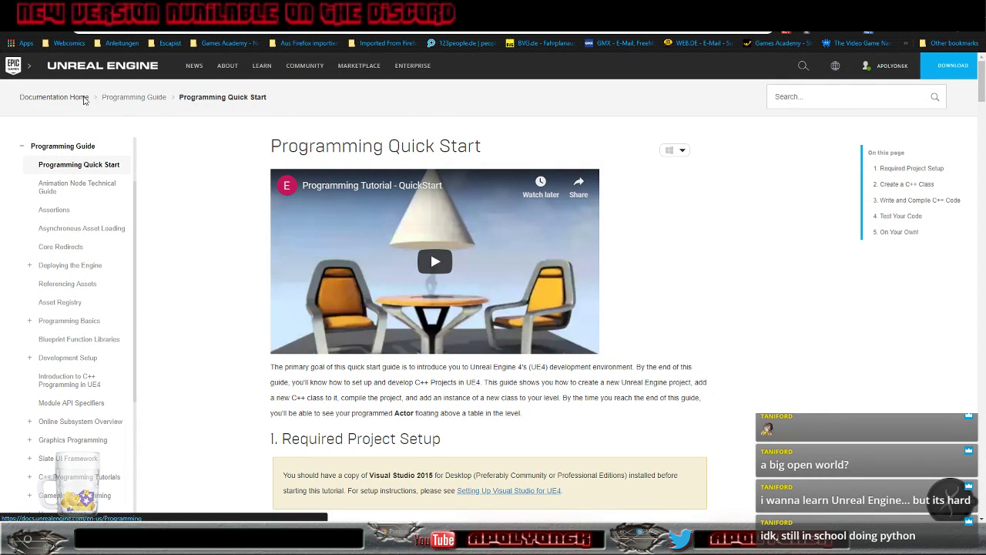
click(58, 102)
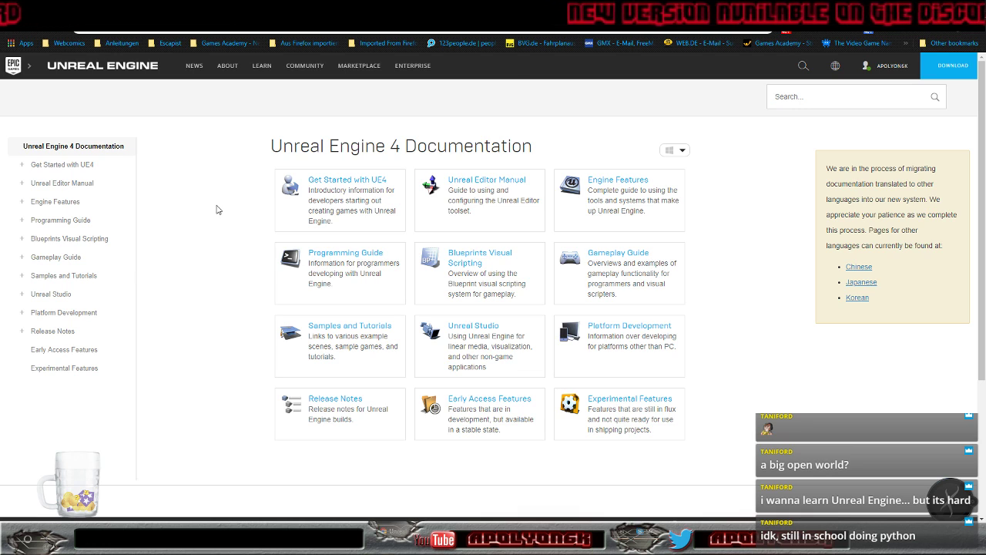
click(334, 185)
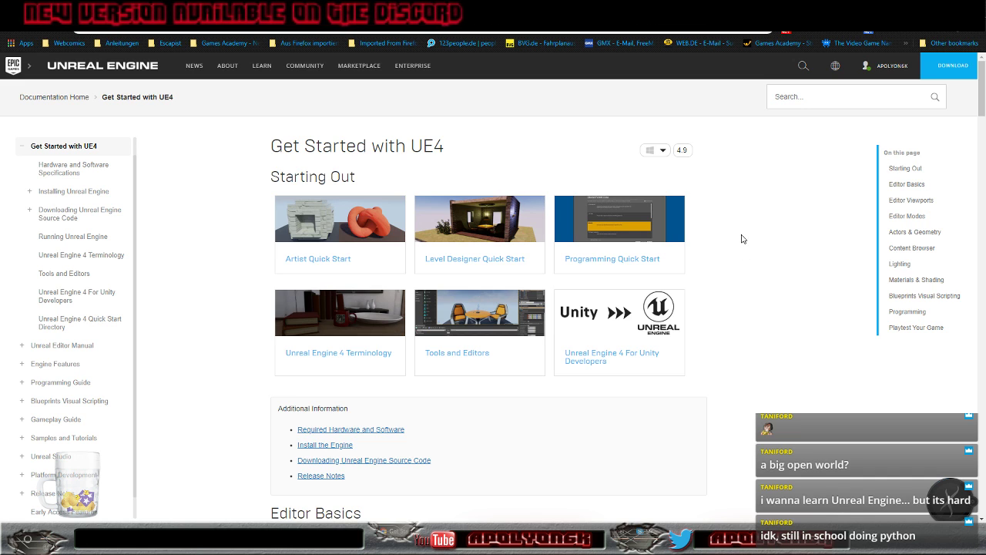
Look through the Get Started with UE4 page, covering the Starting Out, Editor Basics and Editor Viewports sections
scroll(748, 209, down, 3)
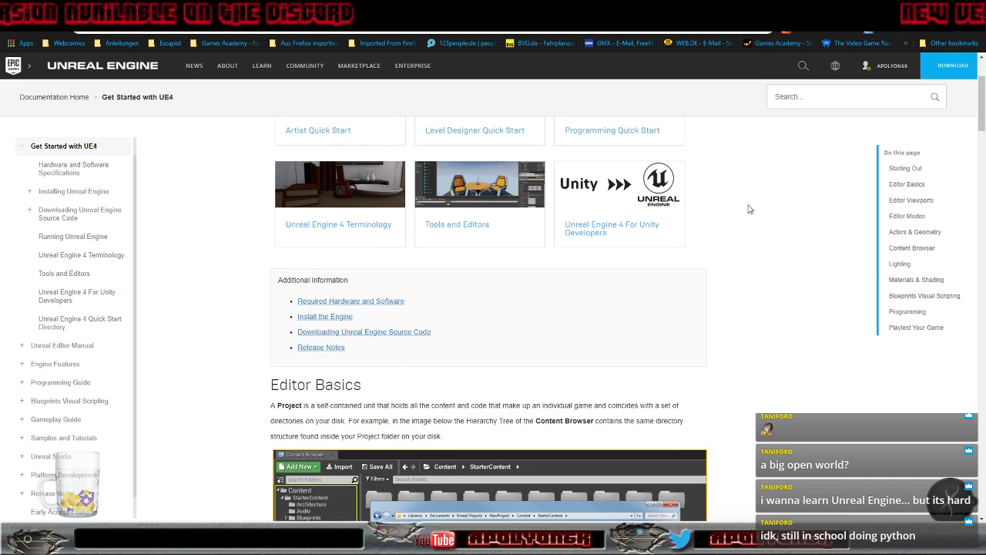
scroll(748, 209, down, 3)
scroll(749, 208, up, 6)
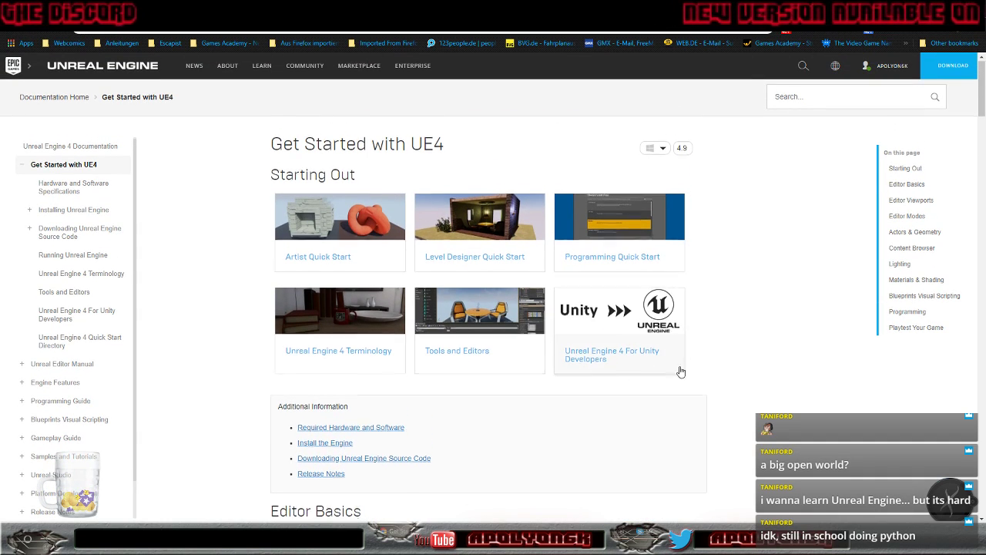
scroll(757, 279, down, 3)
scroll(757, 279, down, 10)
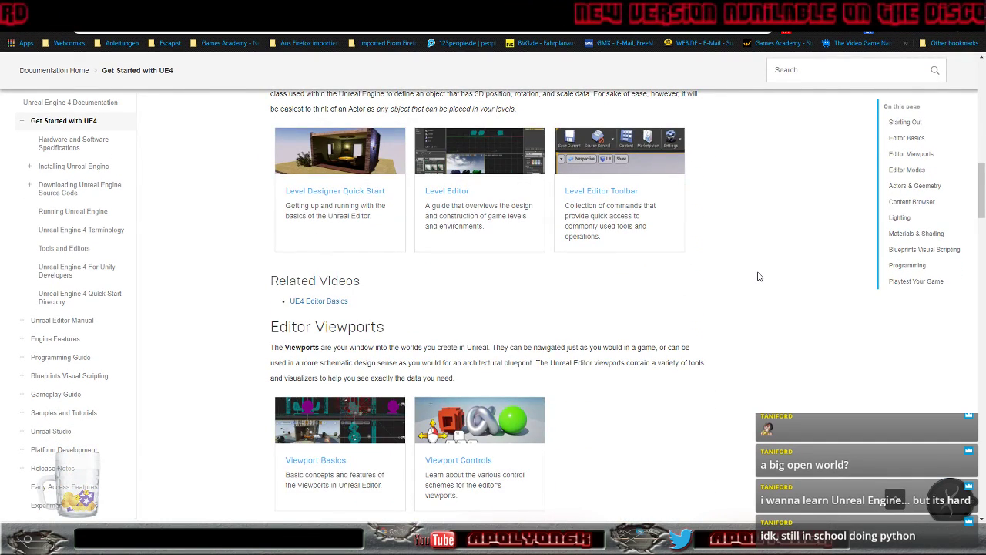
scroll(769, 259, up, 3)
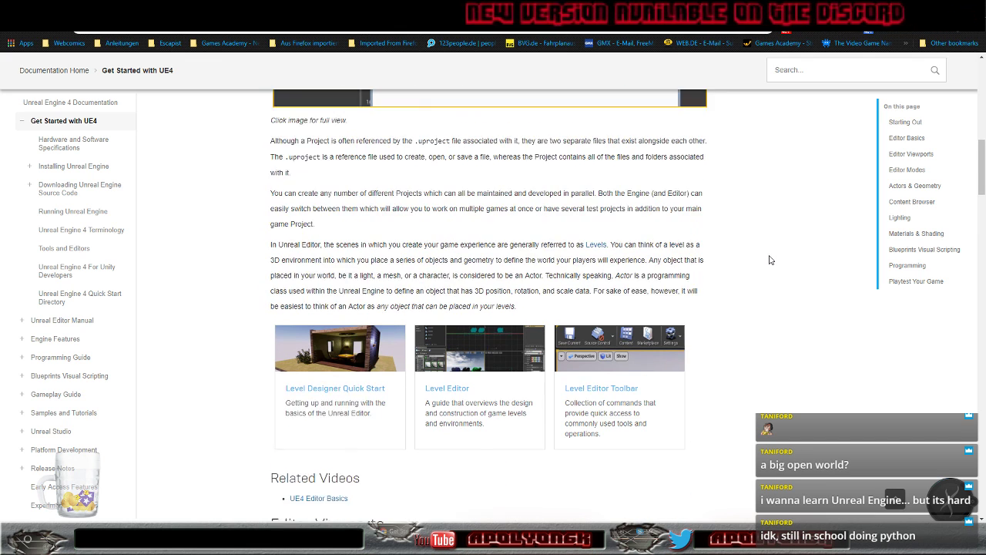
scroll(768, 260, up, 3)
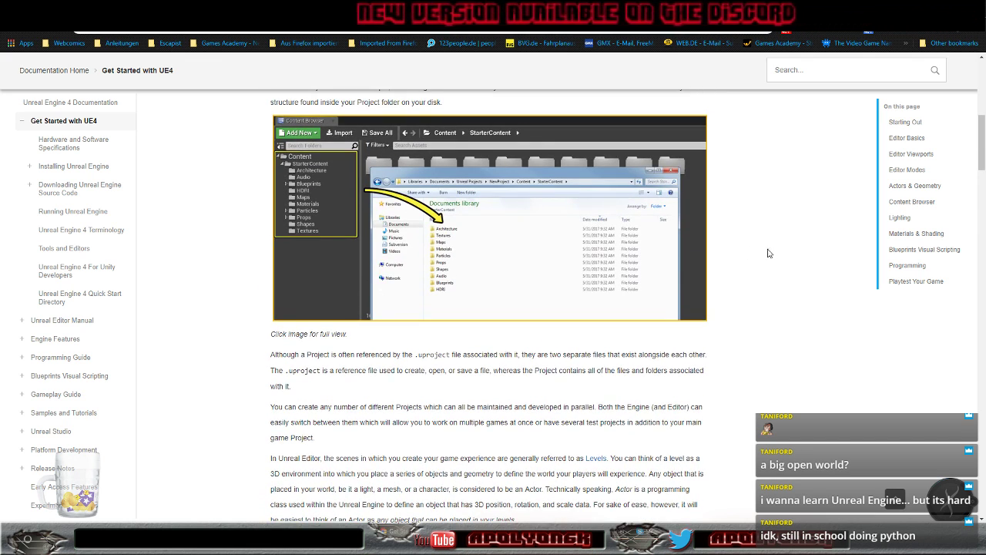
scroll(773, 252, up, 2)
scroll(772, 251, up, 5)
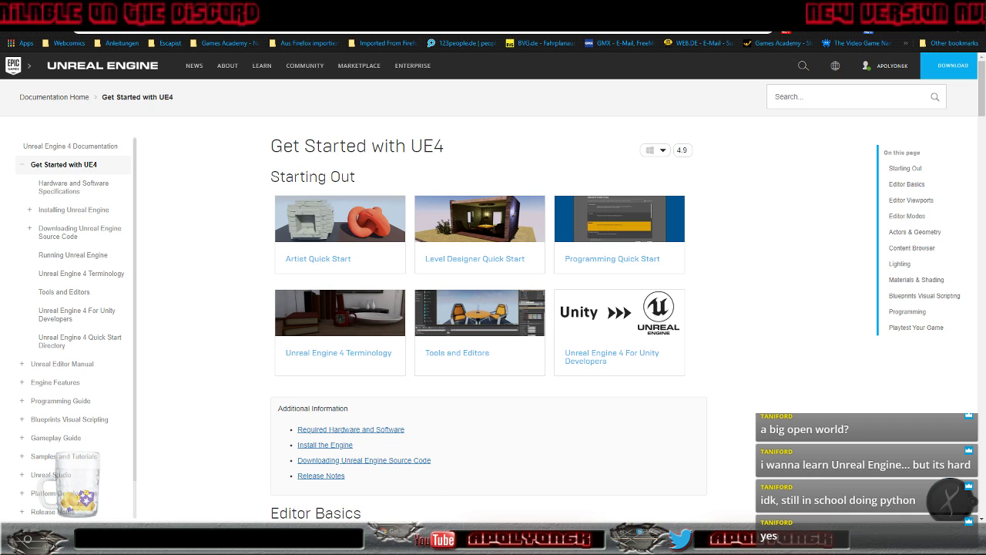
Switch to the Epic Games Launcher, browse the Learn section's engine feature samples, and return to the documentation page
click(539, 538)
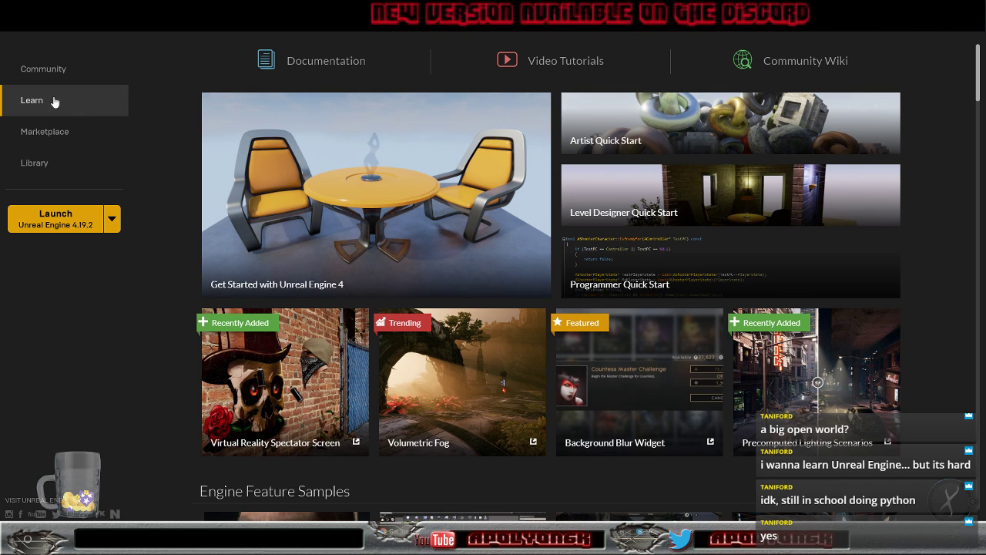
scroll(934, 138, down, 3)
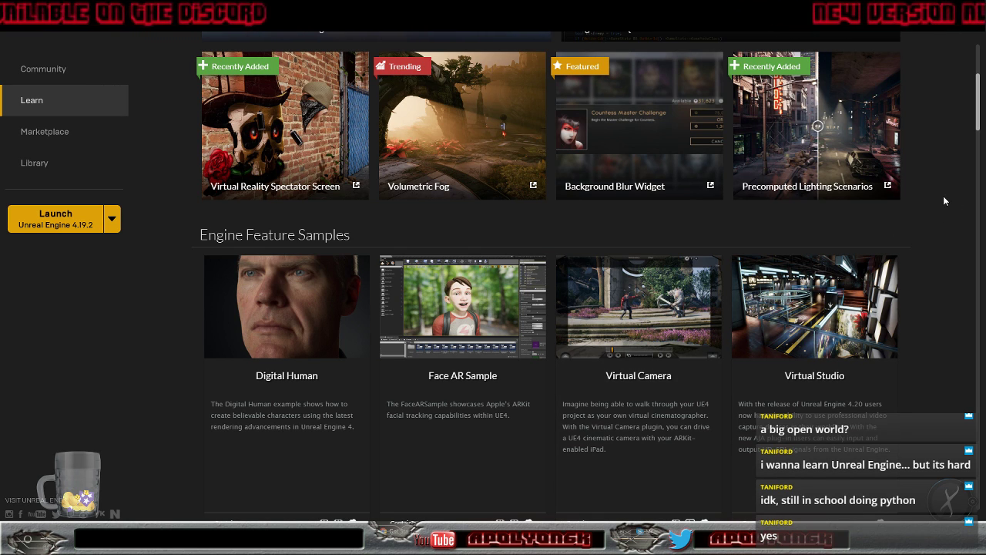
scroll(949, 194, down, 5)
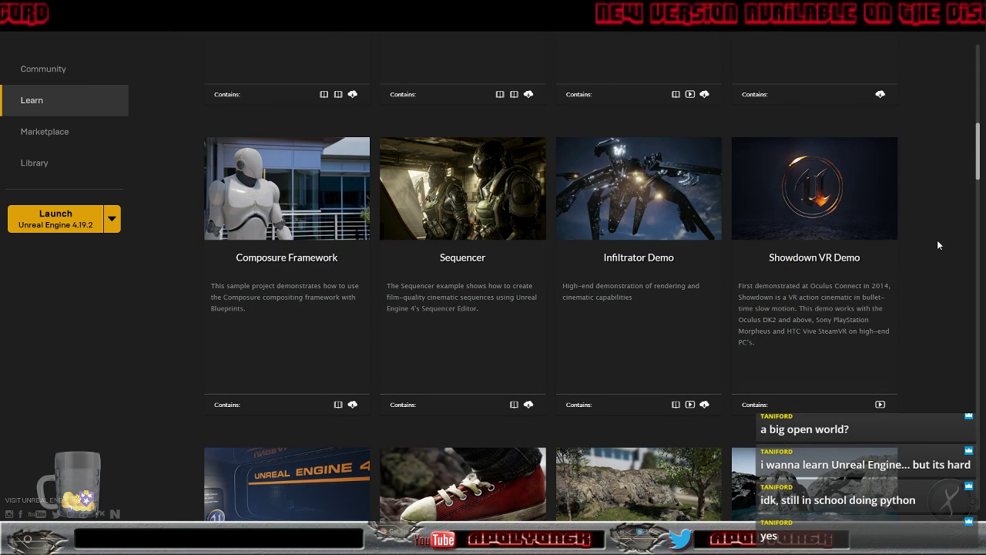
scroll(936, 220, down, 3)
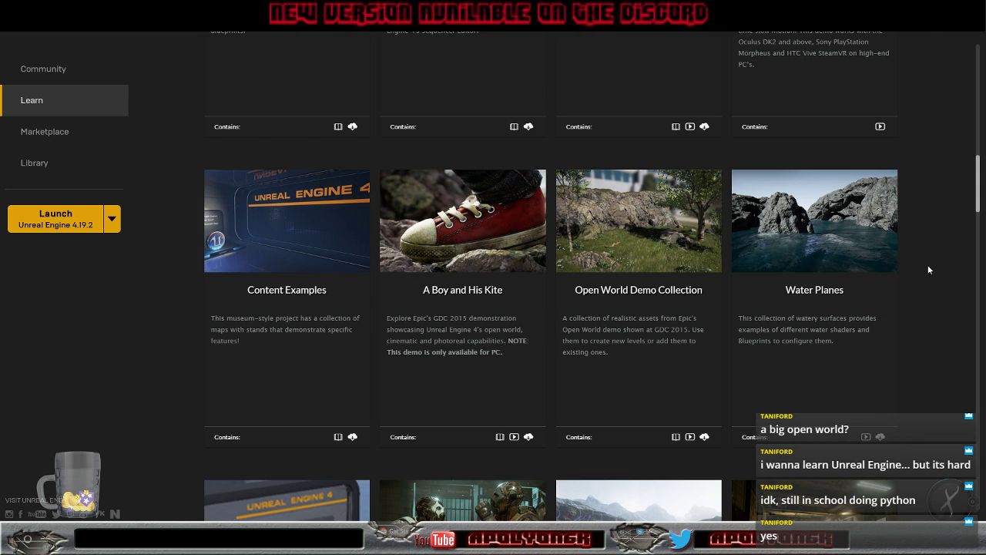
scroll(919, 270, down, 1)
scroll(918, 271, down, 4)
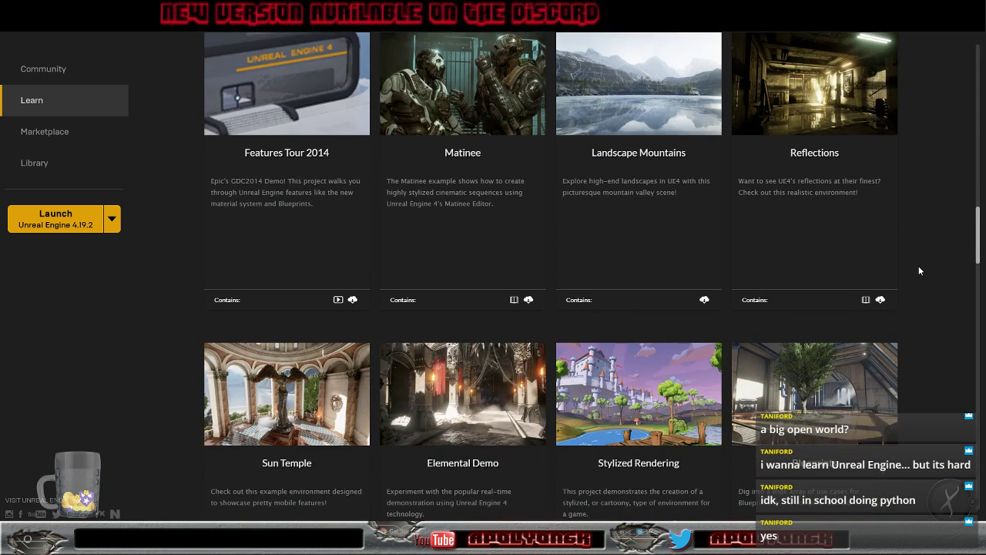
drag(977, 230, 975, 61)
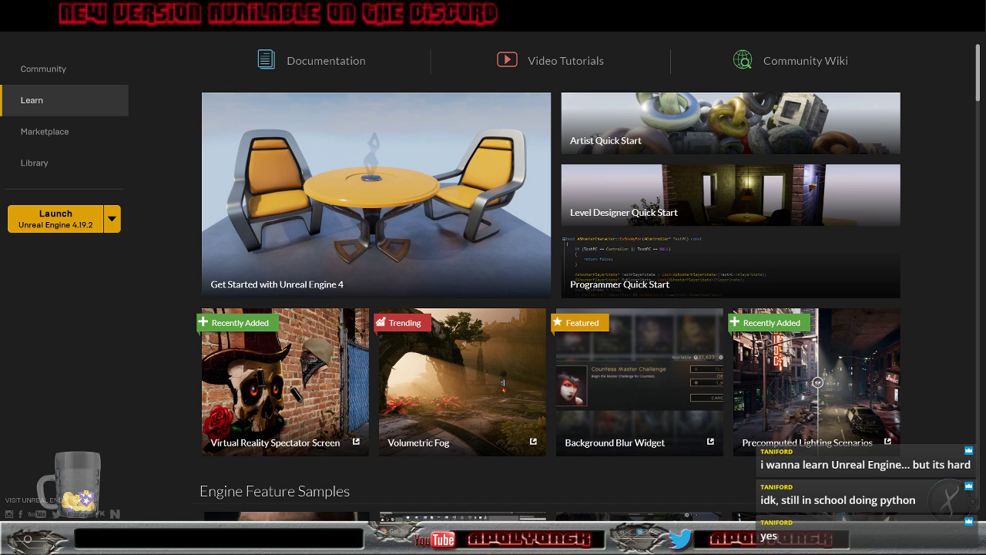
click(925, 10)
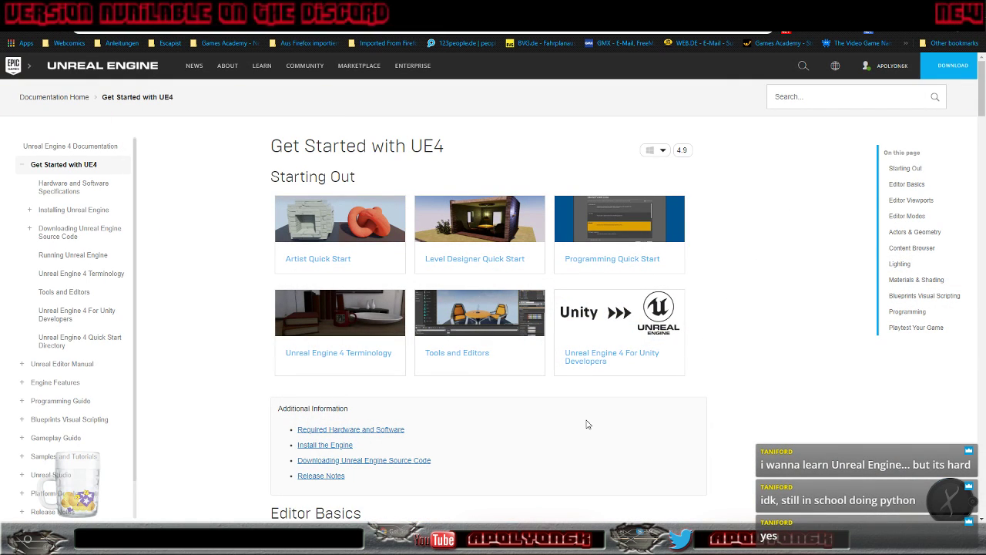
Switch to the Unreal Editor and survey the level's mountains, forest, roads, village and purple lake areas from the air
click(712, 533)
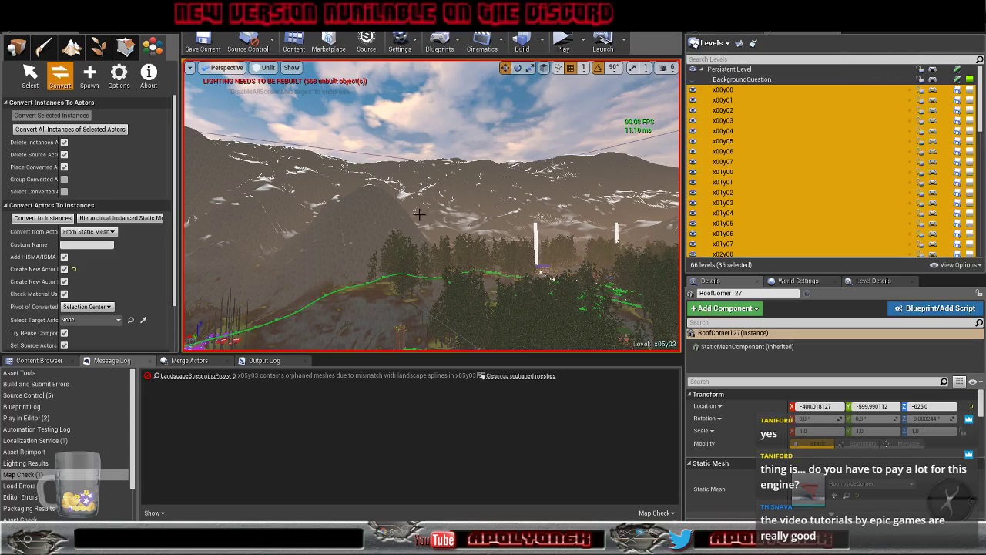
key(w)
right_drag(426, 230, 495, 297)
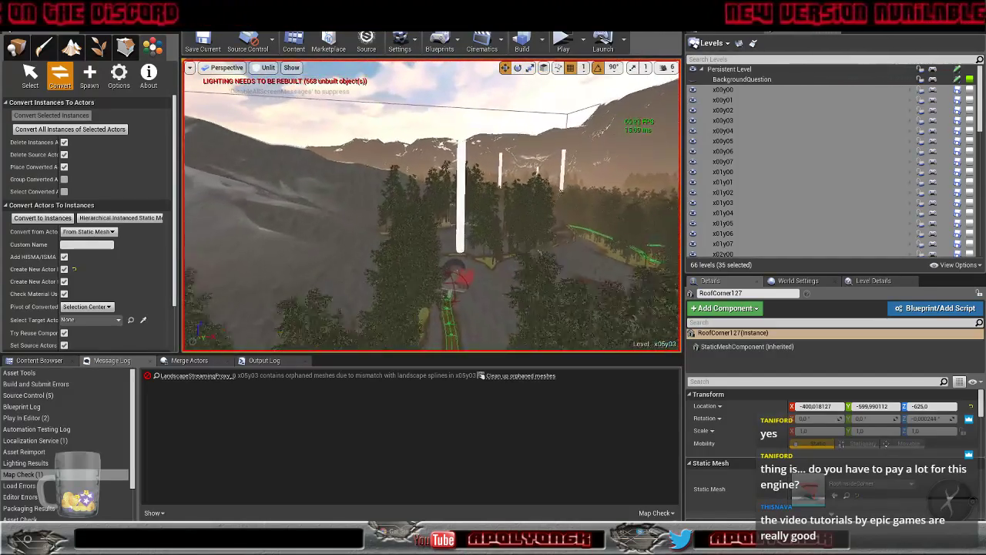
key(w)
mouse_move(462, 247)
right_down()
mouse_move(466, 300)
mouse_move(462, 265)
right_up()
key(s)
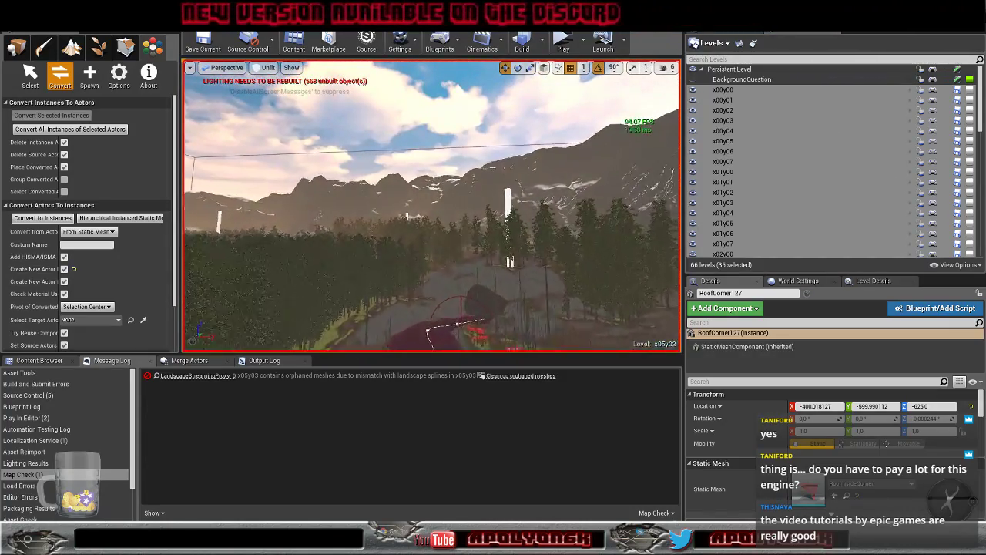
right_drag(463, 246, 289, 246)
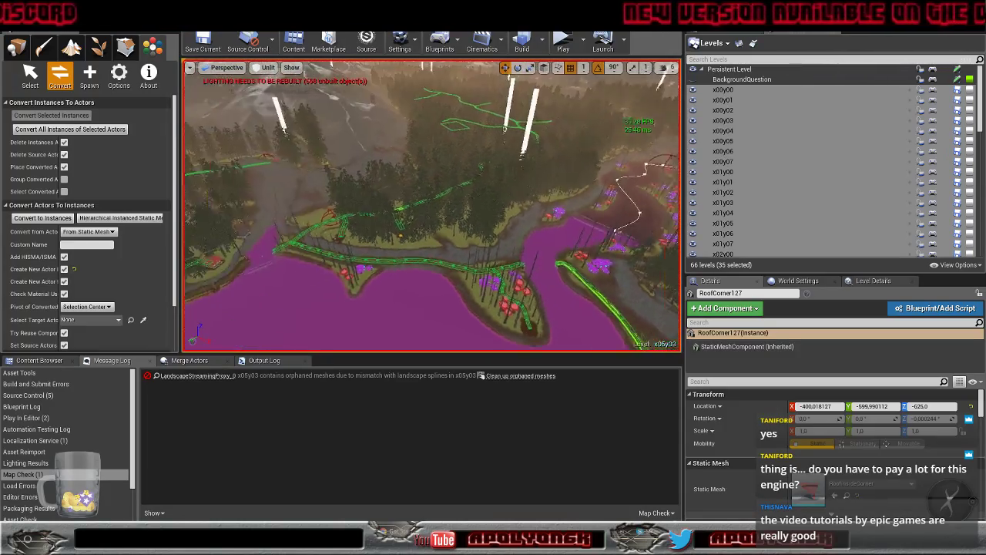
key(w)
right_drag(431, 206, 540, 207)
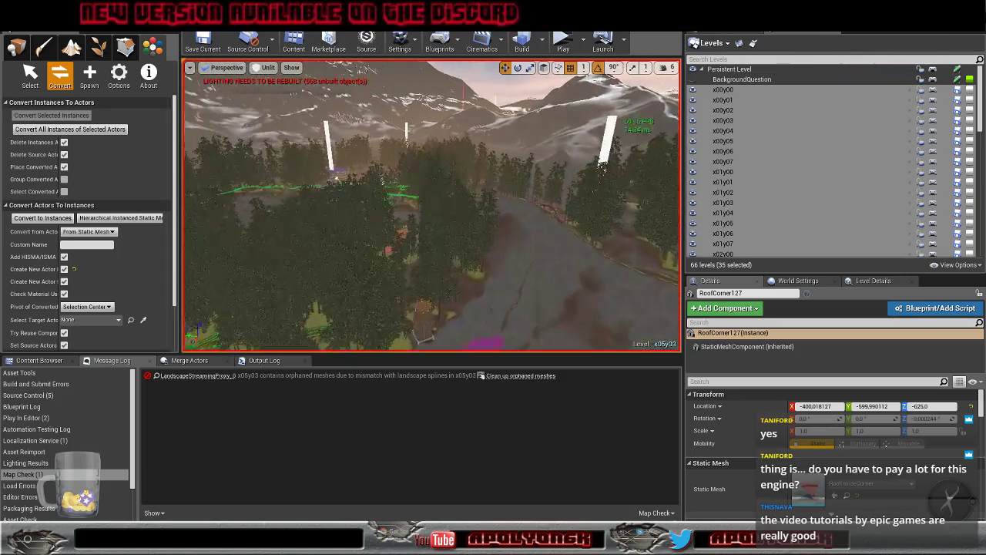
right_drag(464, 208, 493, 208)
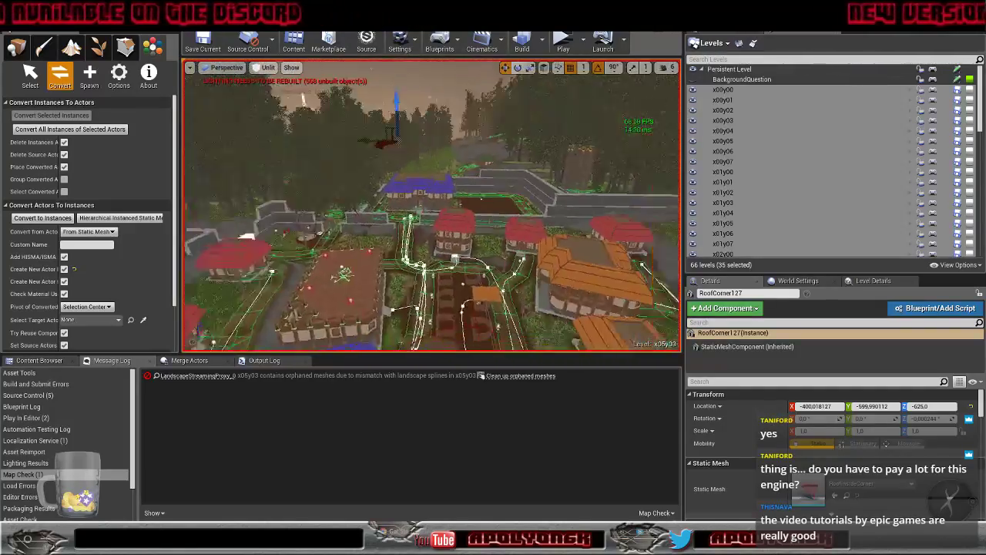
mouse_move(432, 206)
right_down()
mouse_move(405, 185)
mouse_move(424, 207)
mouse_move(435, 202)
mouse_move(430, 216)
mouse_move(434, 199)
right_up()
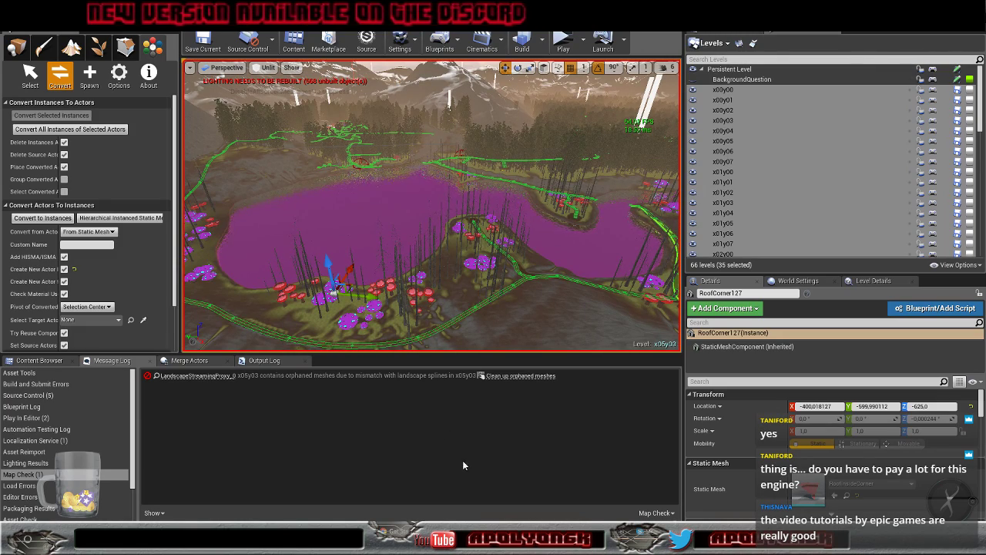
Switch to the Epic Games Launcher and browse the learning resources and Engine Feature Samples down to Stylized Rendering
click(568, 539)
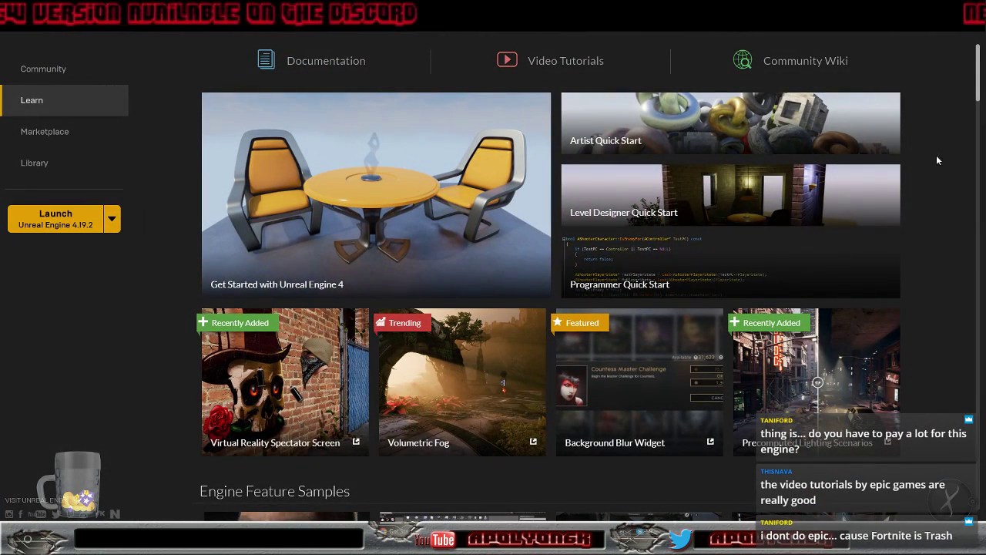
scroll(941, 102, down, 2)
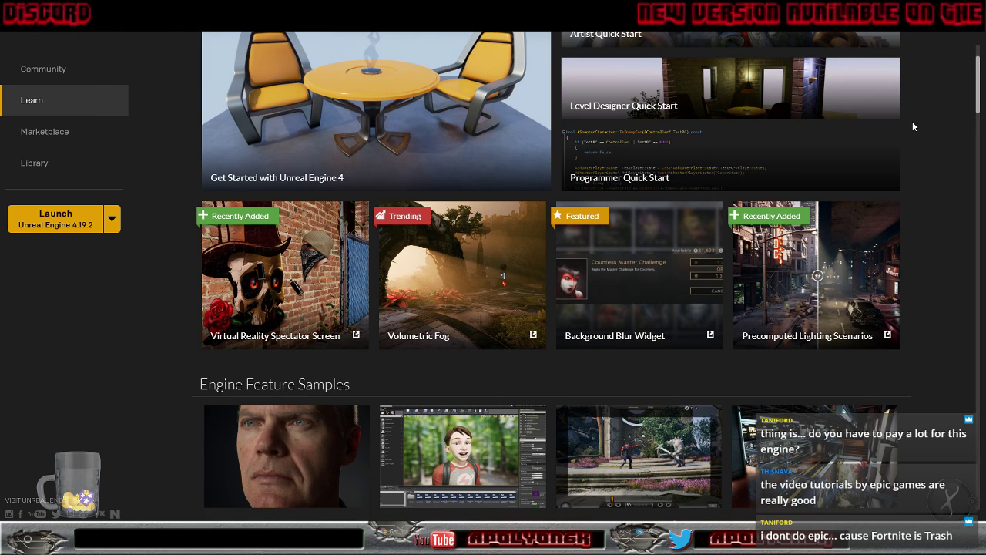
scroll(943, 108, down, 3)
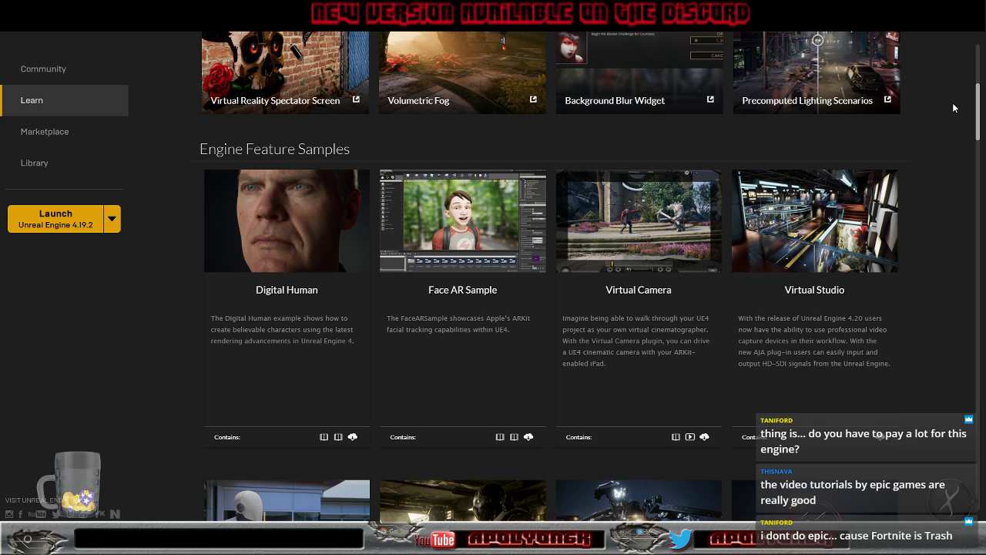
scroll(953, 108, down, 5)
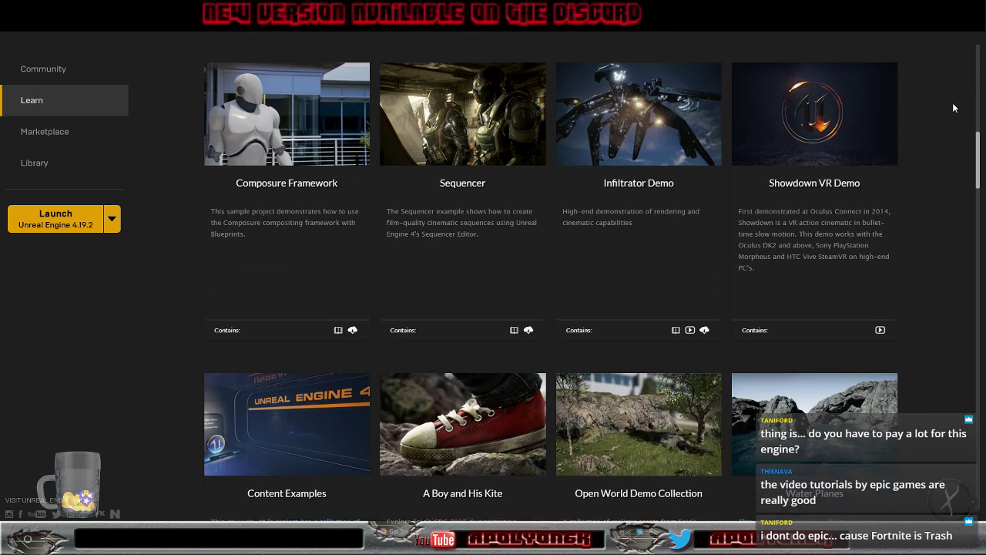
scroll(953, 108, down, 3)
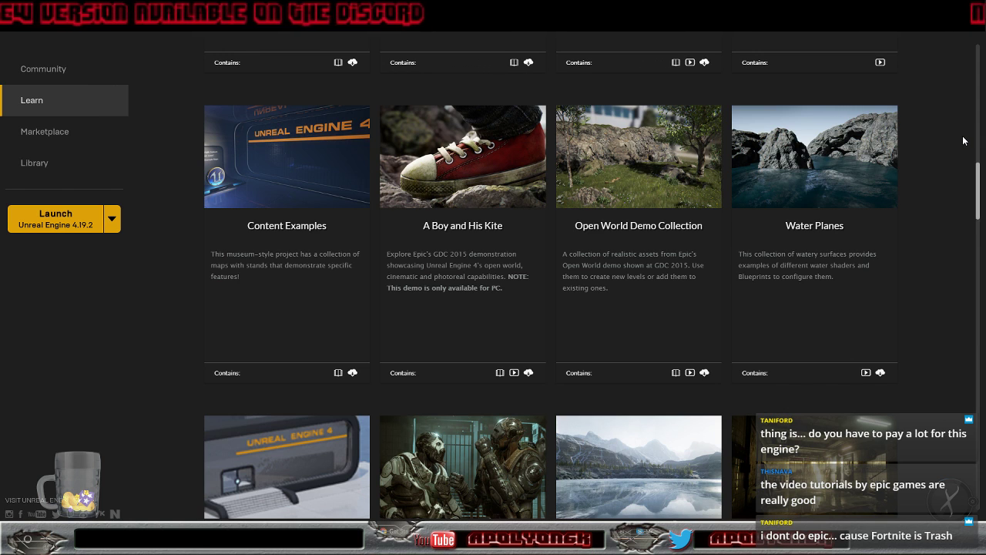
scroll(962, 141, down, 3)
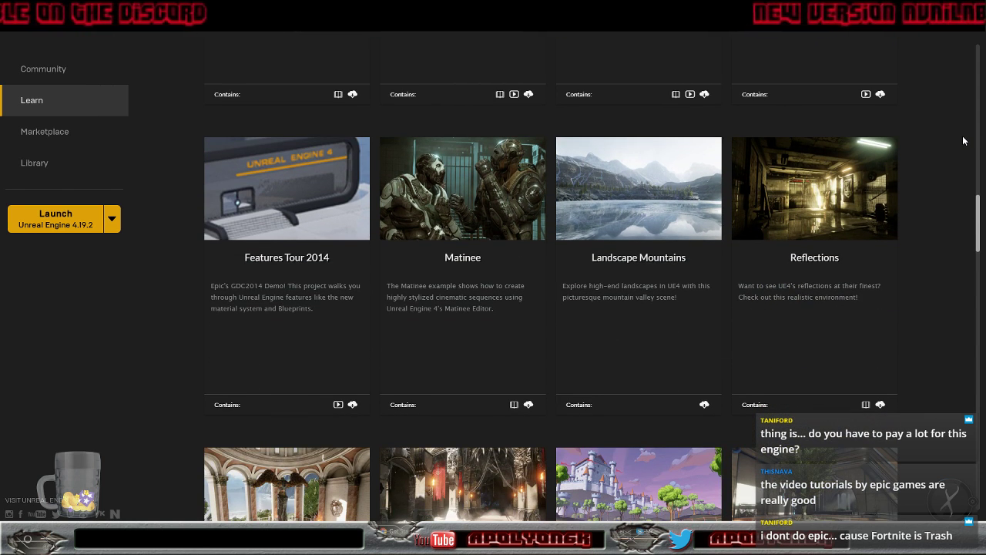
scroll(962, 141, down, 2)
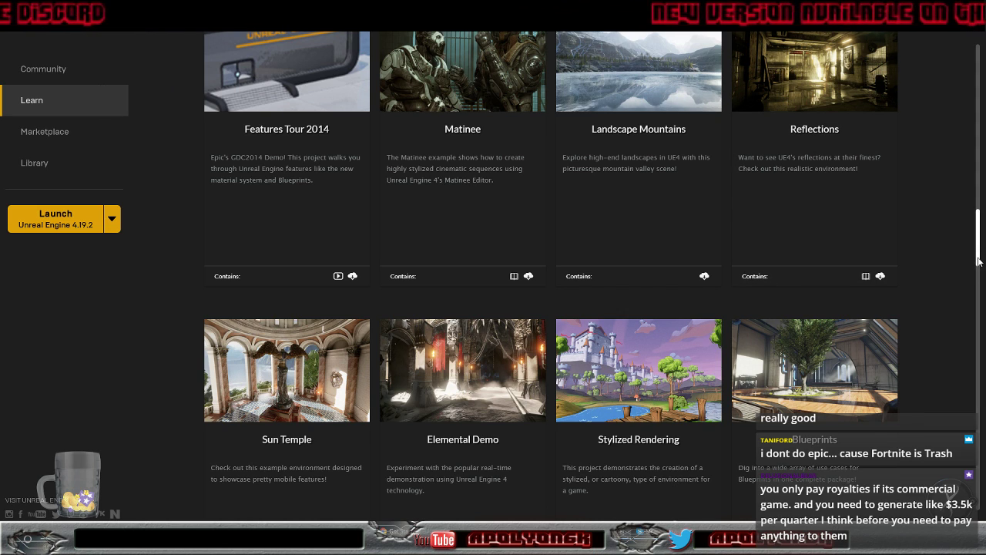
drag(979, 239, 980, 75)
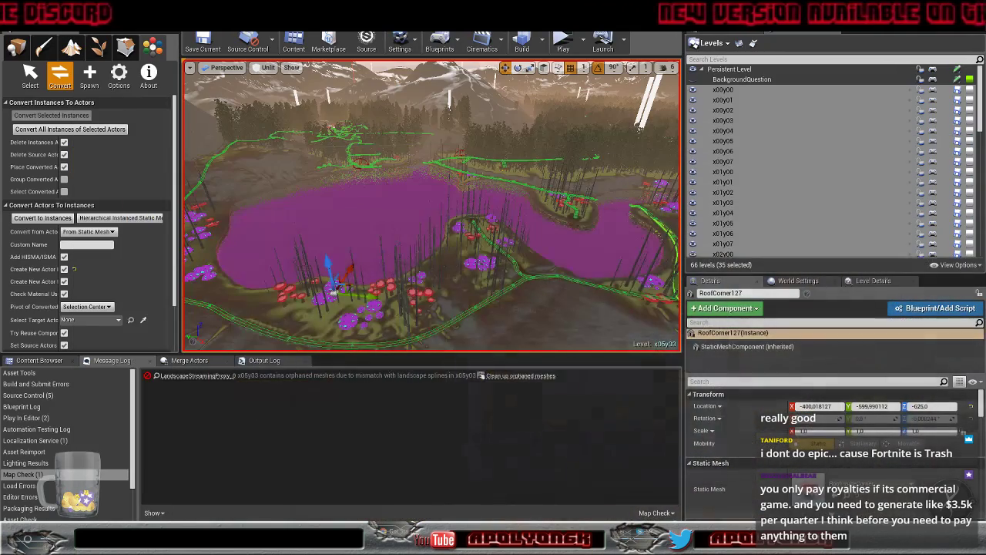
Return to the Unreal Editor and examine the forest road network from above and the sublevels around x05y03
key(w)
right_drag(458, 218, 651, 154)
drag(651, 154, 674, 181)
right_drag(674, 181, 662, 204)
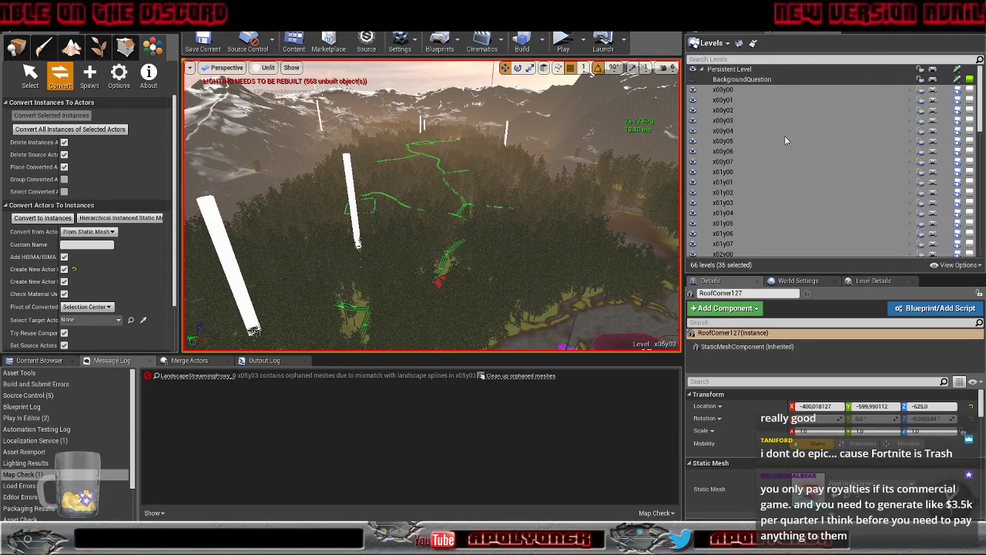
scroll(810, 143, down, 4)
scroll(810, 143, down, 10)
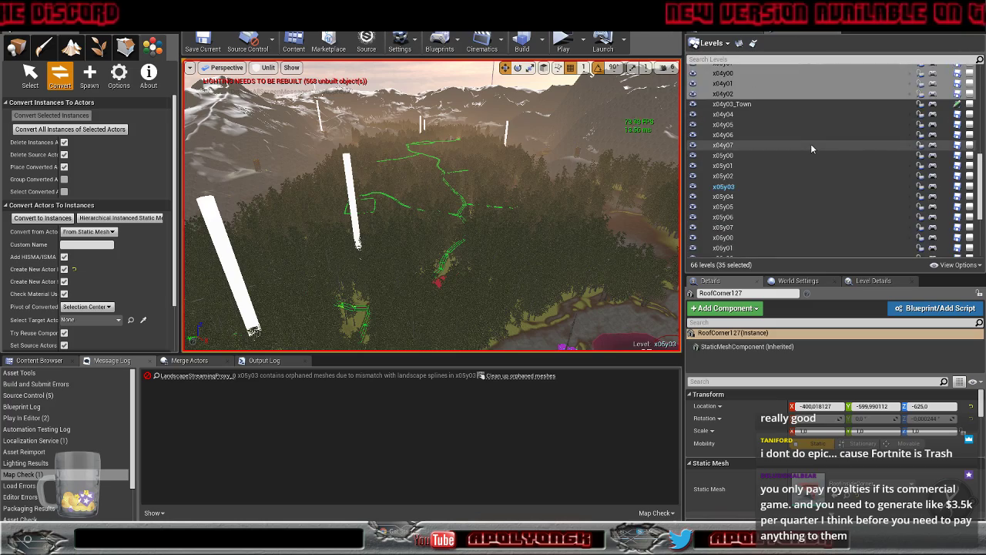
scroll(810, 144, up, 2)
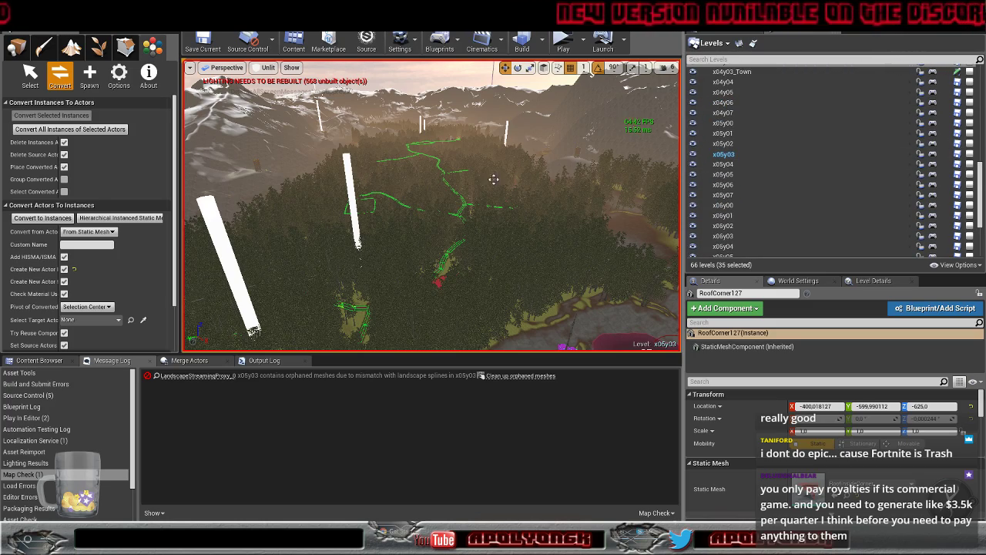
right_drag(493, 179, 491, 128)
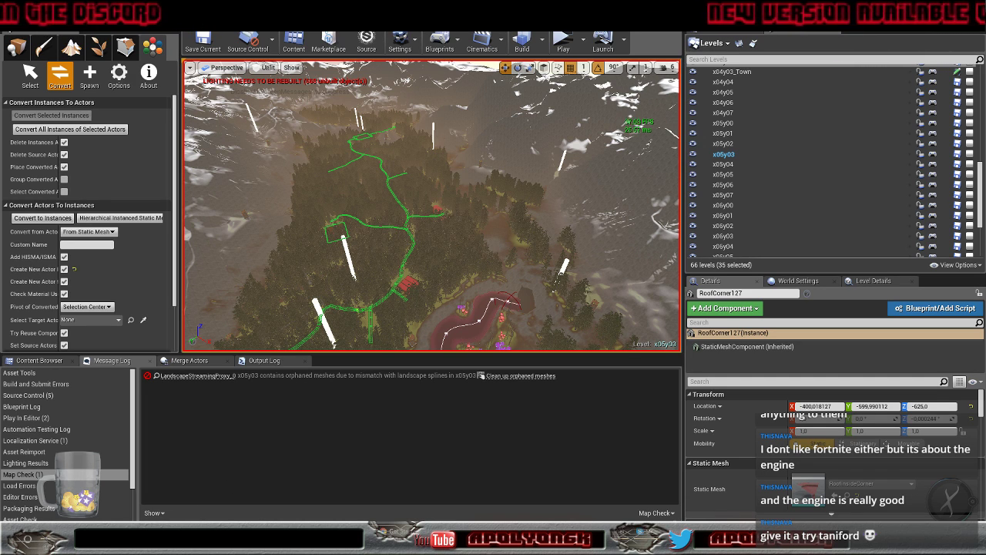
Open the launcher's community article "New Free Content Coming to the Unreal Engine Marketplace" and look through its free asset packs
click(524, 539)
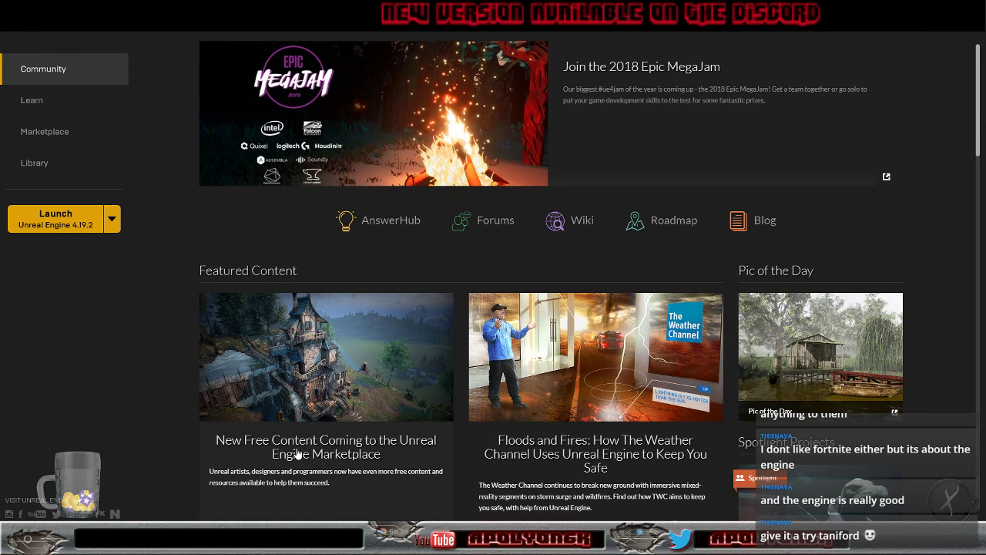
click(297, 454)
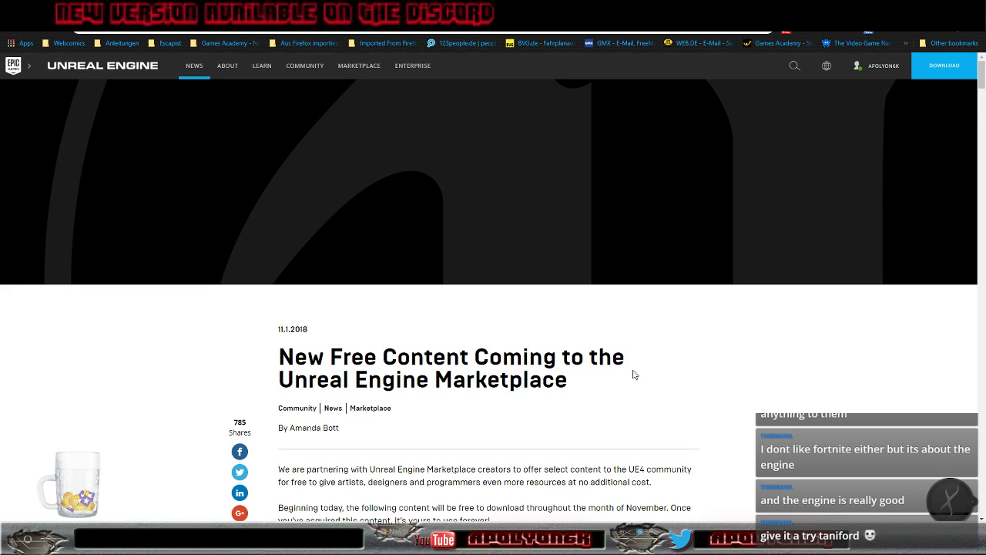
scroll(662, 347, down, 8)
scroll(708, 285, up, 3)
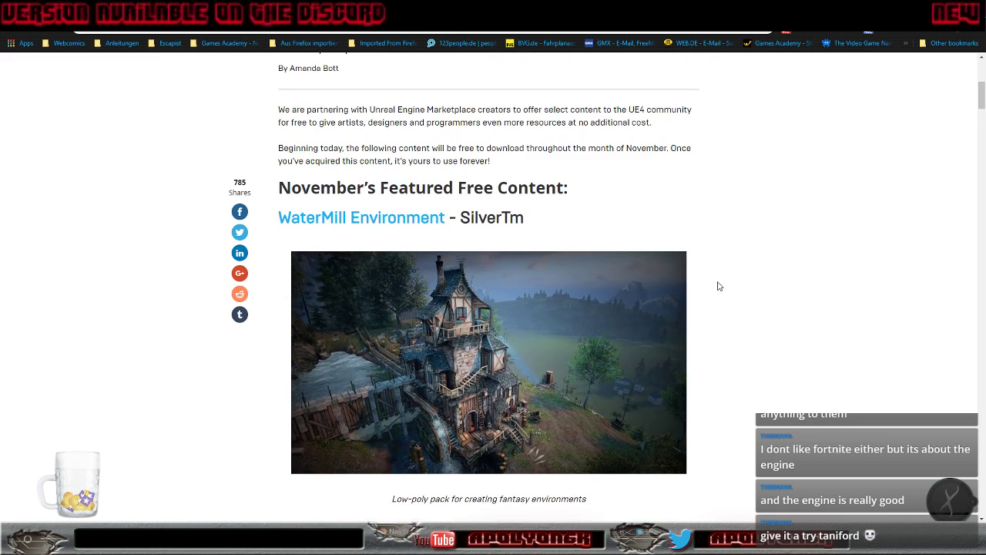
scroll(745, 283, down, 13)
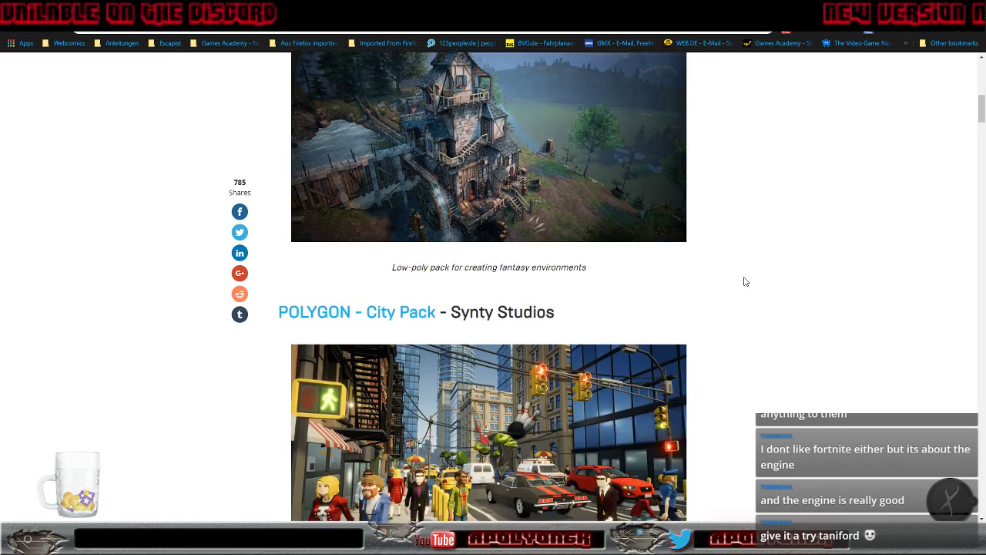
scroll(745, 282, down, 10)
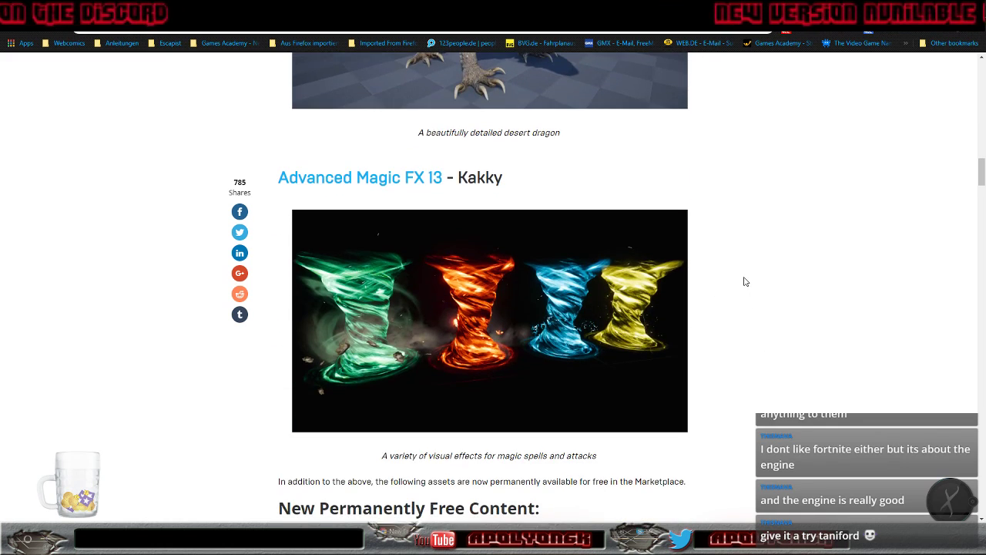
scroll(744, 281, down, 9)
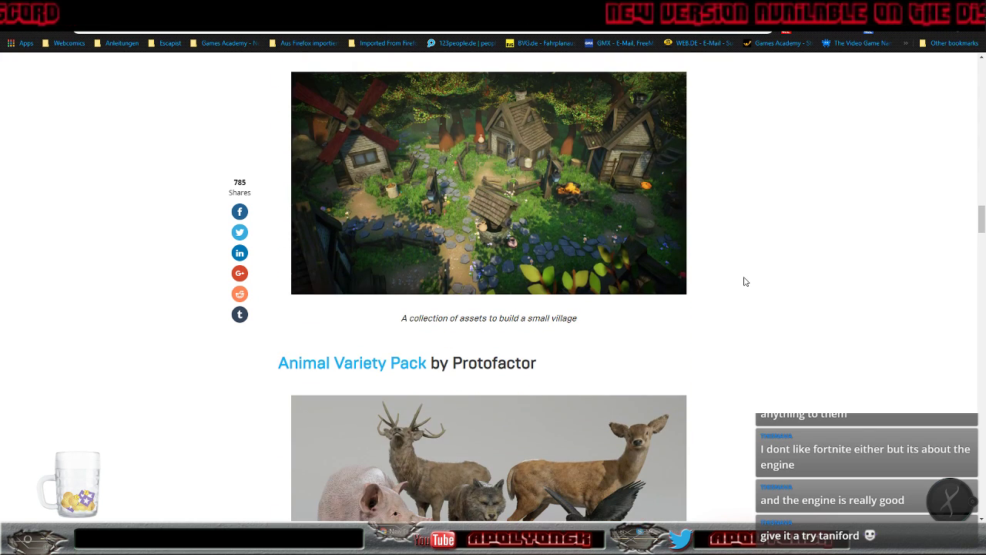
scroll(744, 281, down, 13)
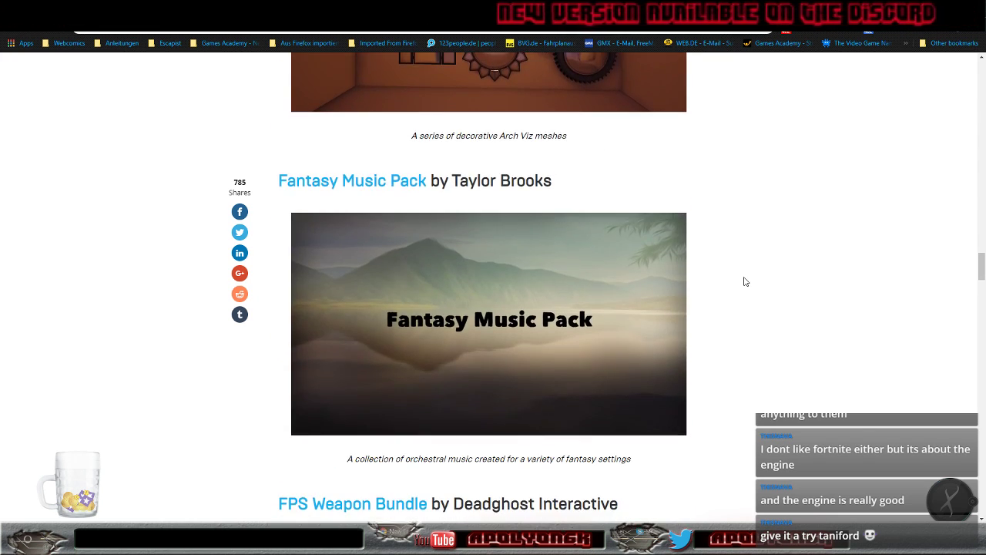
scroll(744, 281, down, 15)
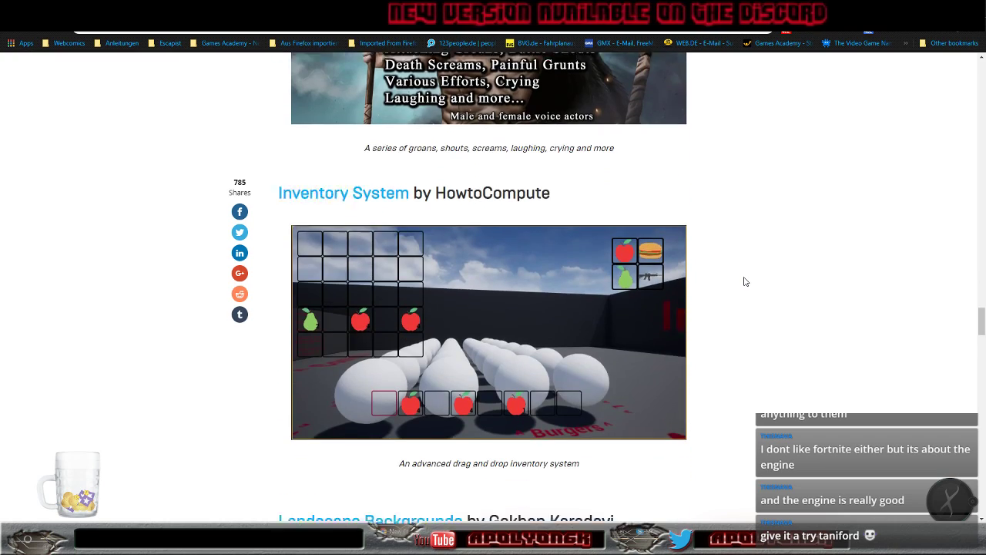
scroll(744, 281, down, 13)
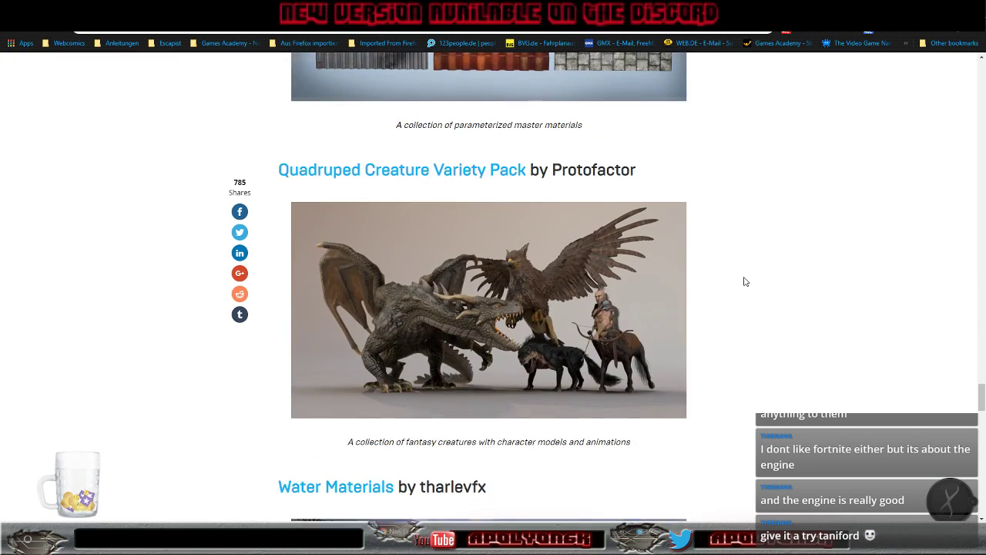
Look back through the article's packs, examining the Animal Variety Pack and the start of the "New Permanently Free Content" section
scroll(744, 281, up, 4)
scroll(744, 281, up, 5)
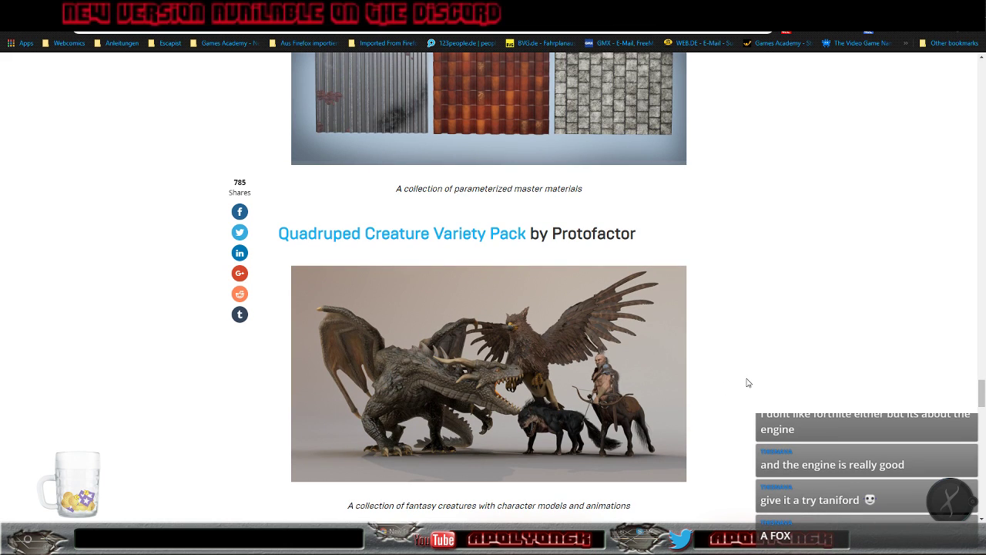
scroll(718, 379, up, 20)
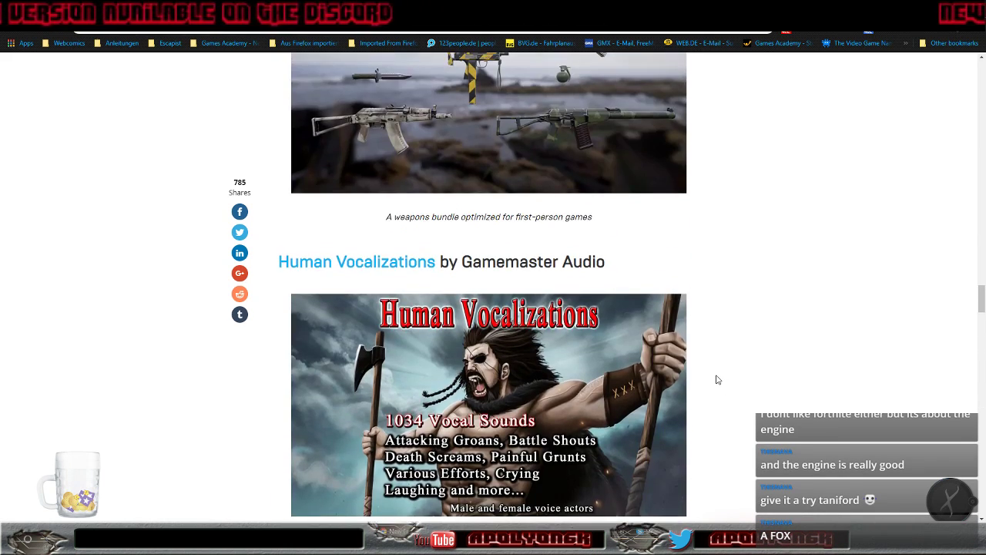
scroll(717, 379, up, 18)
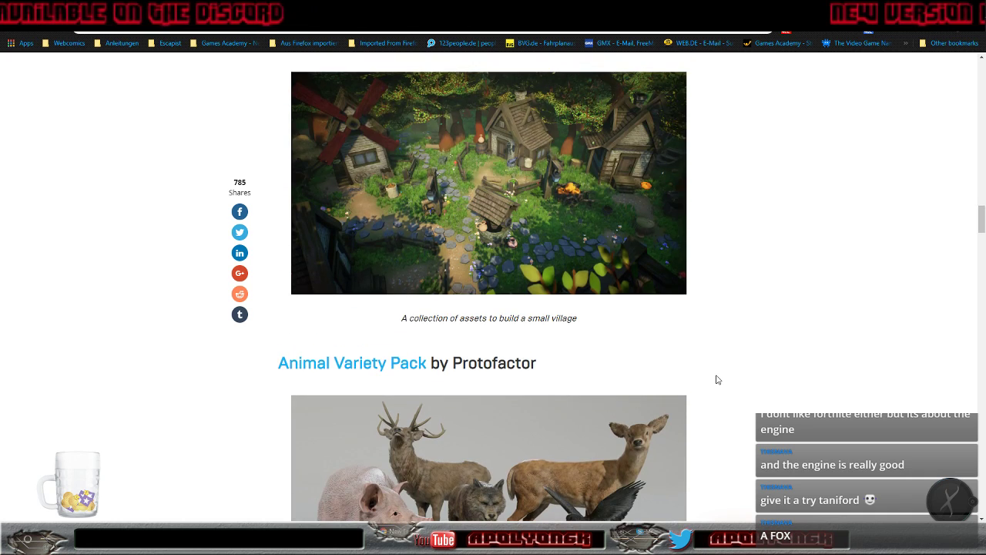
scroll(716, 379, down, 3)
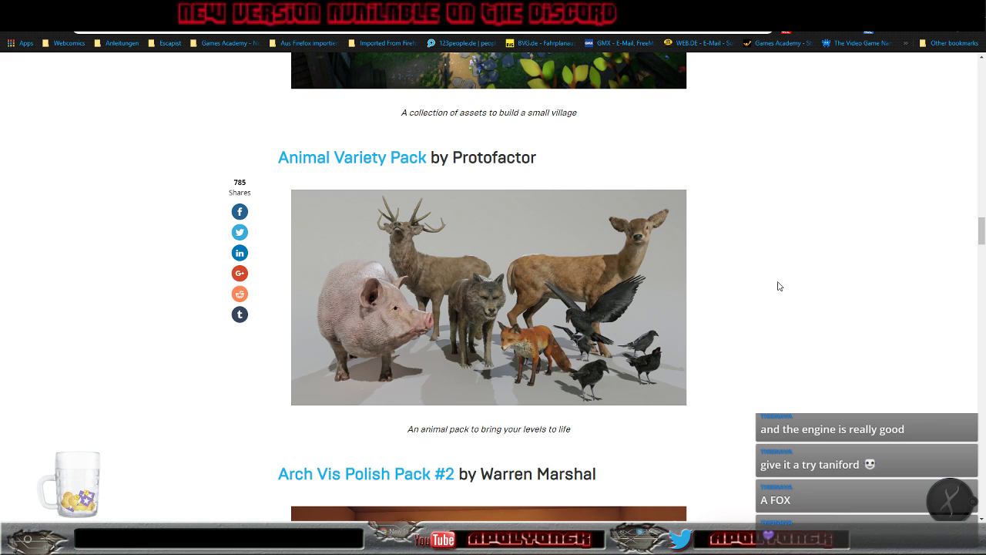
scroll(776, 295, up, 1)
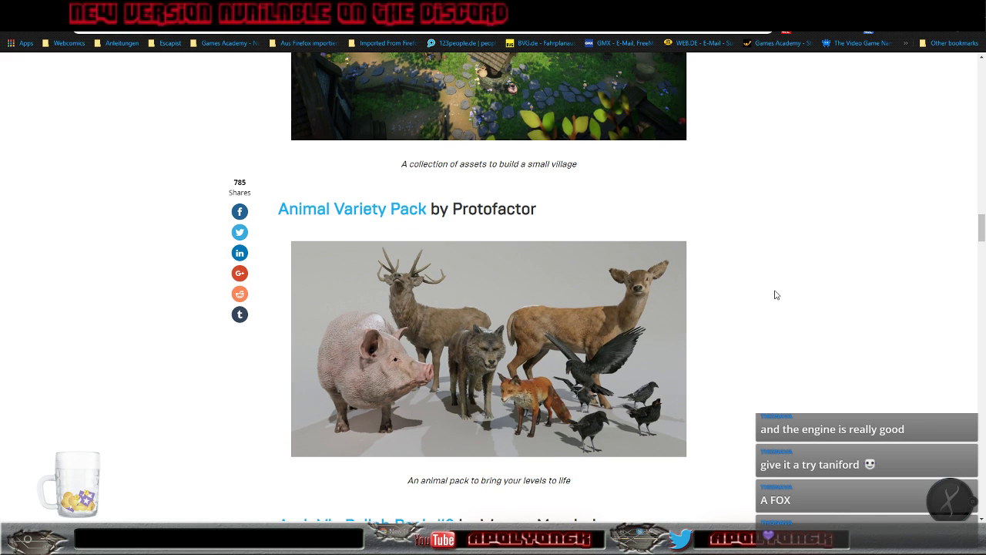
scroll(775, 295, up, 9)
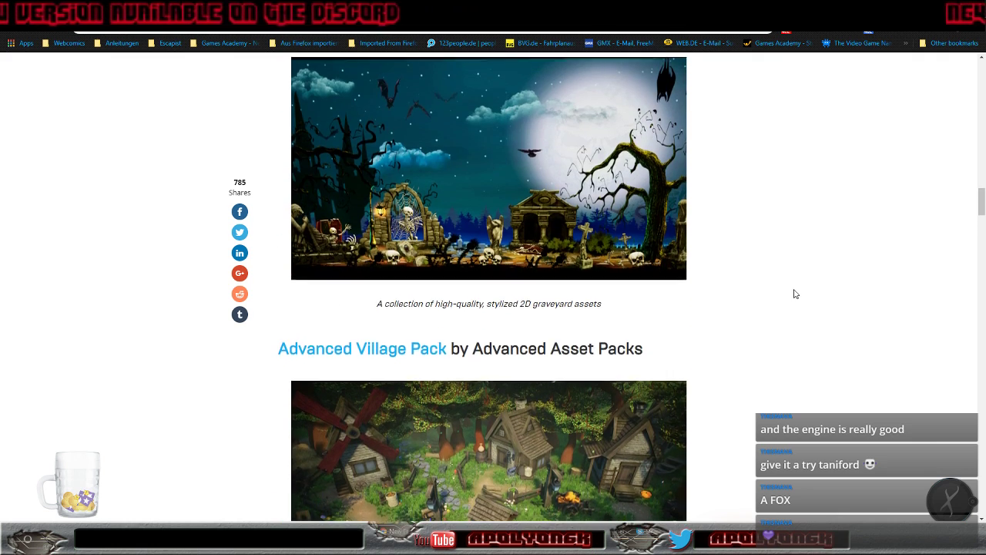
scroll(795, 294, up, 1)
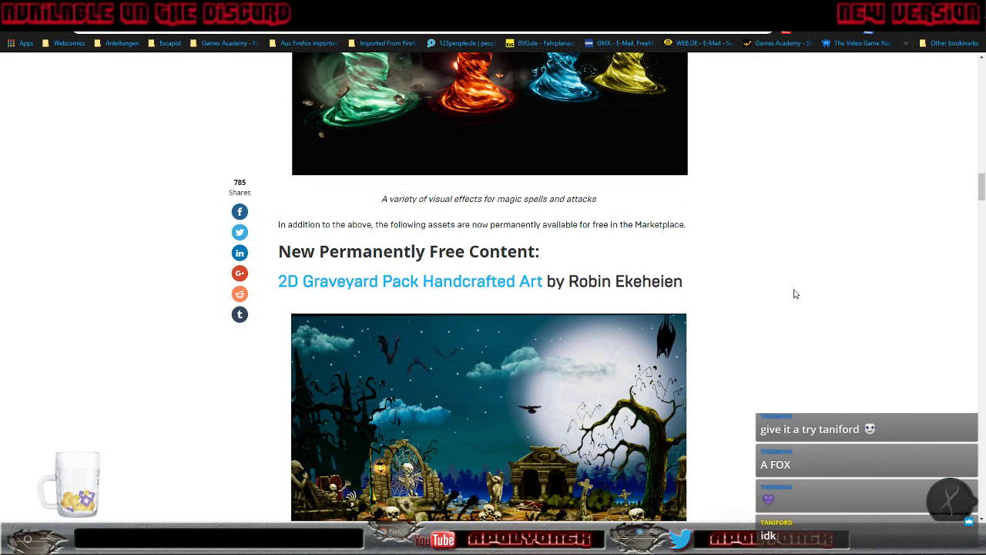
Look back through the free asset packs up to the article's title and return to the Unreal Editor
scroll(795, 294, up, 8)
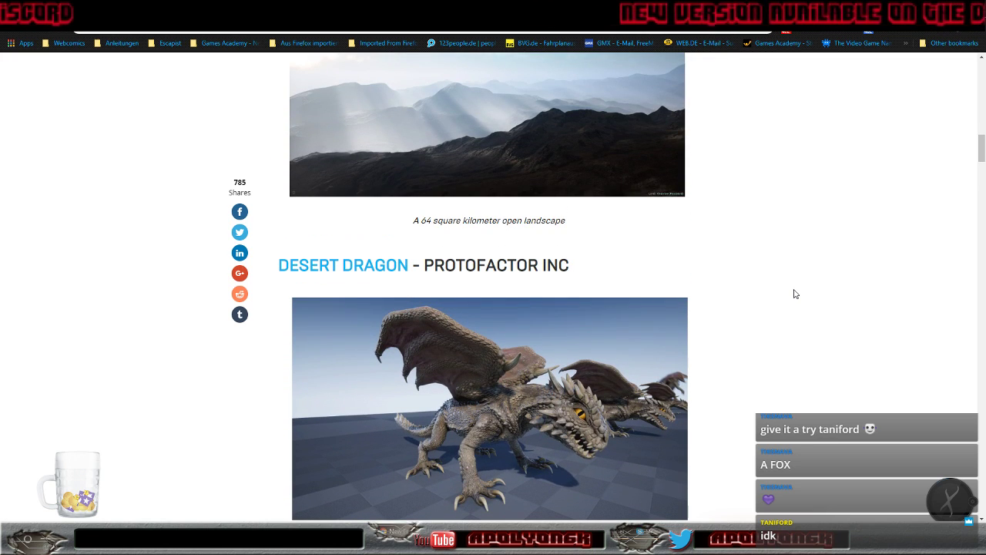
scroll(795, 293, up, 7)
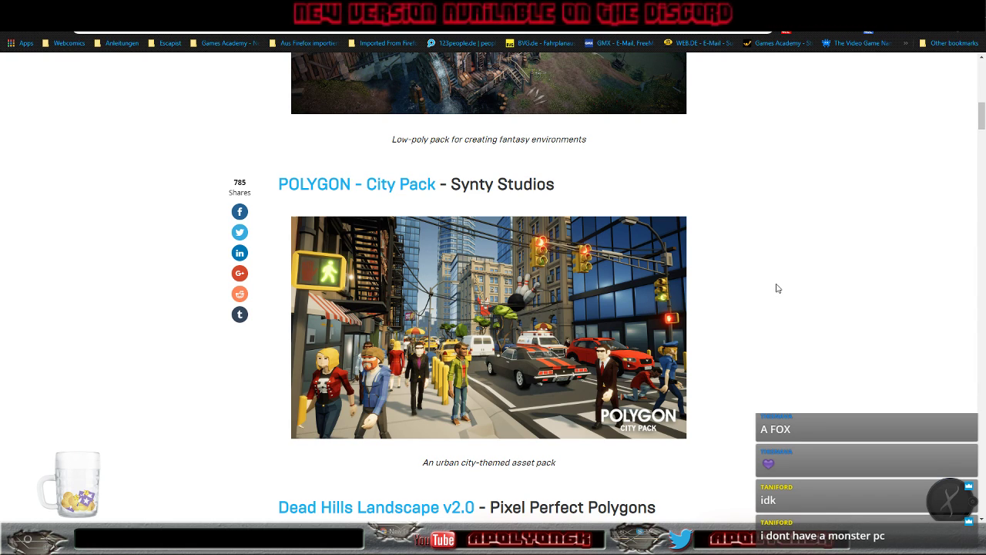
scroll(795, 286, up, 9)
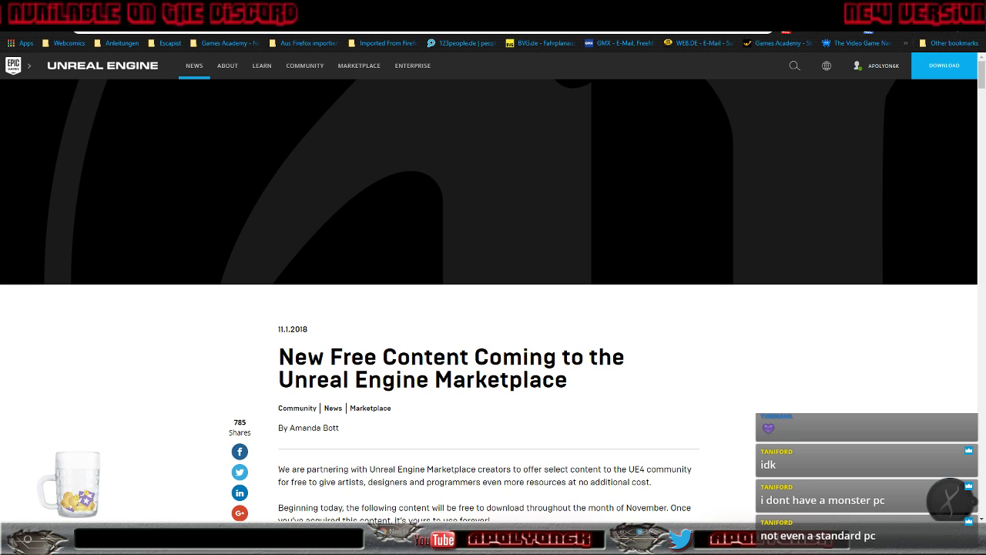
click(923, 6)
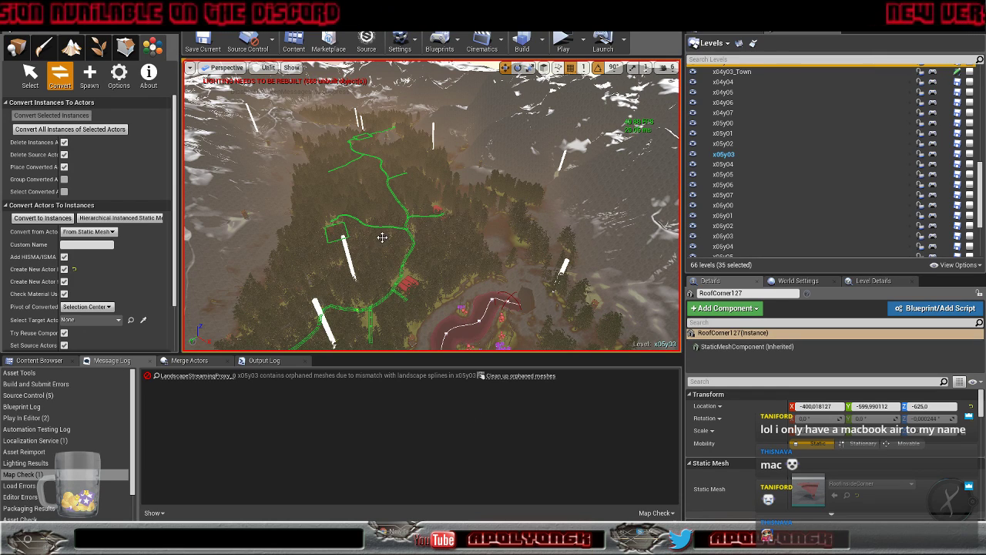
Hide and reshow the x05y03 sublevel to identify its area, and save that level
right_drag(391, 246, 320, 202)
key(w)
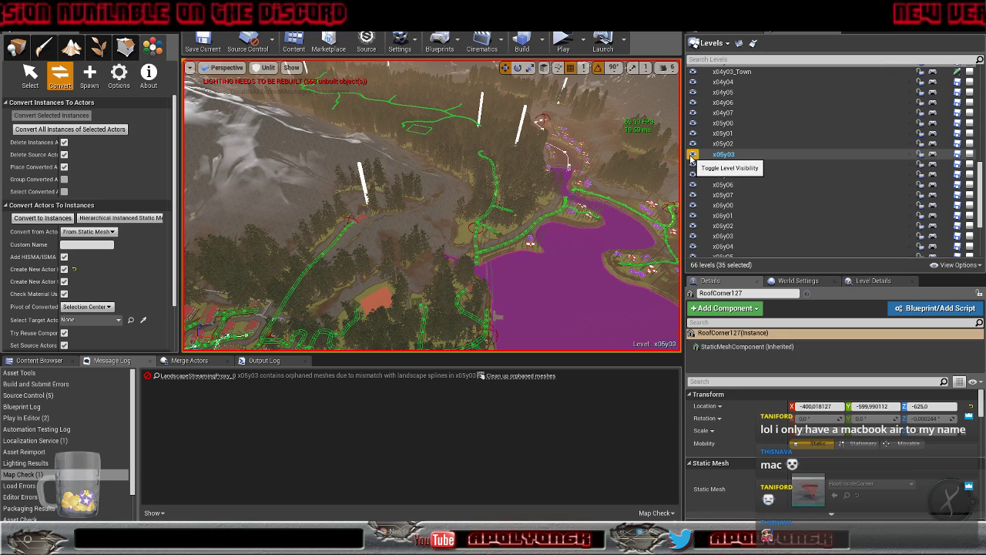
click(692, 156)
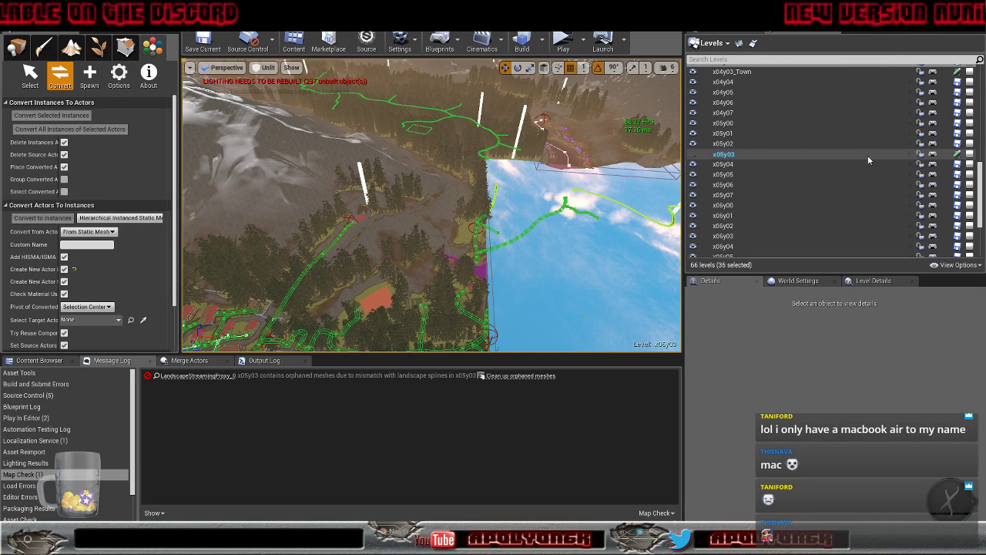
click(693, 155)
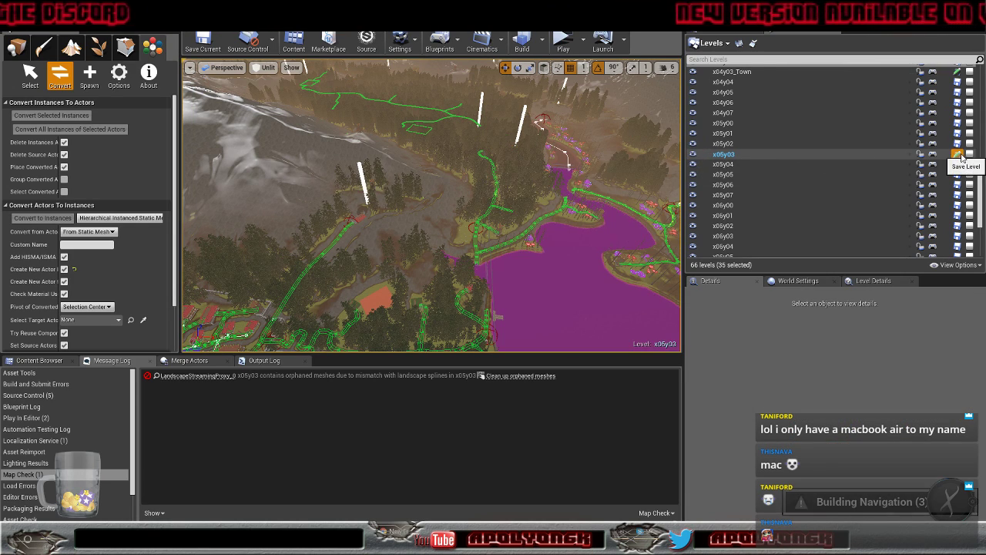
click(958, 155)
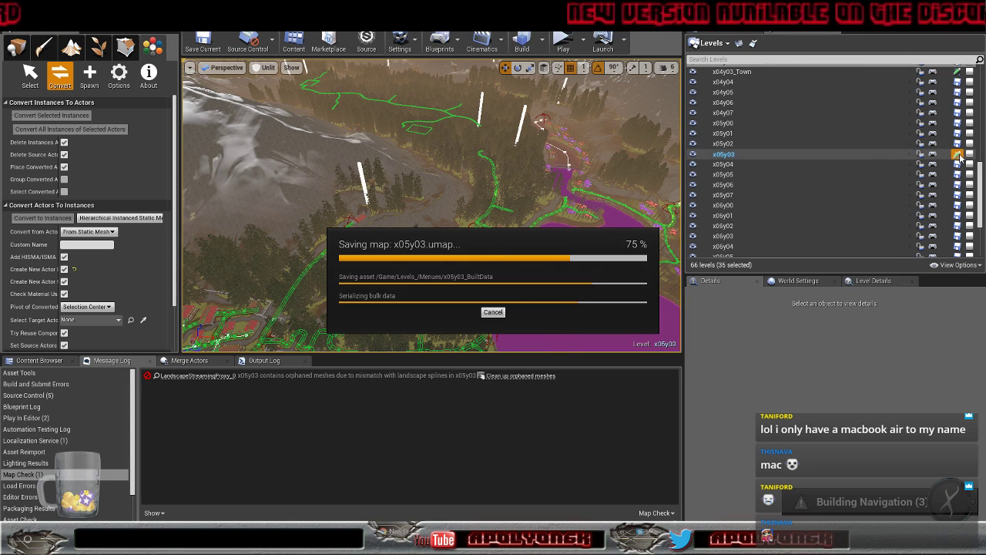
click(936, 157)
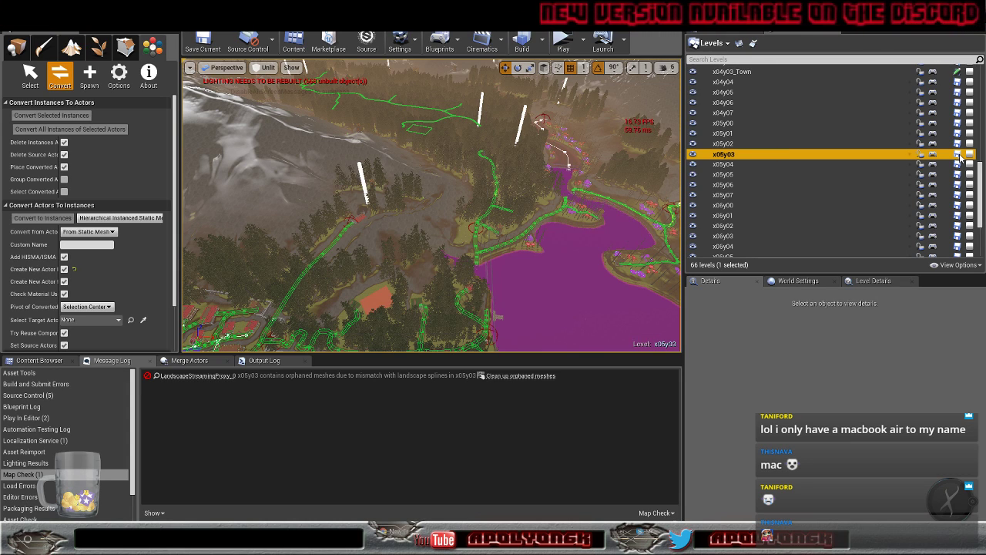
Save the x04y03_Town sublevel and hide both it and x05y03
click(692, 154)
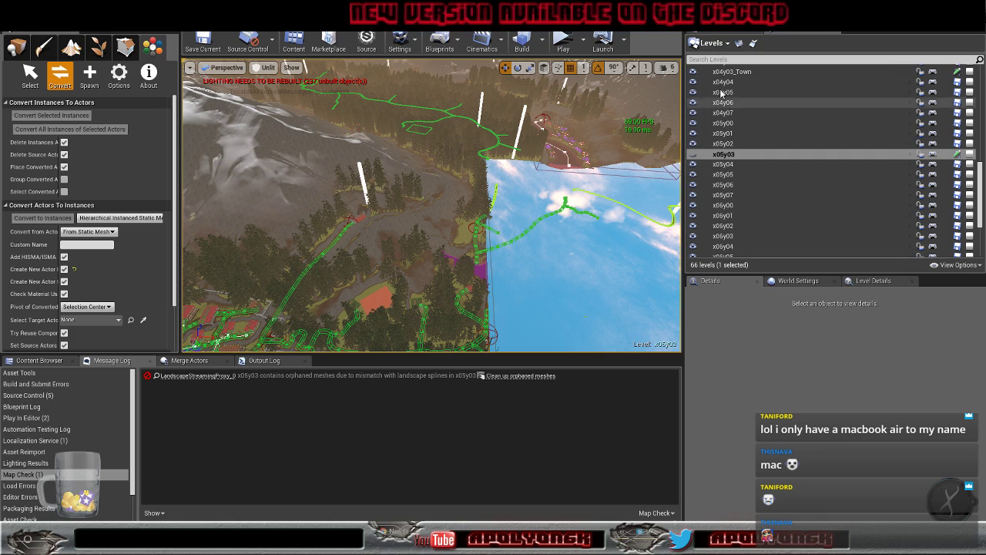
click(956, 72)
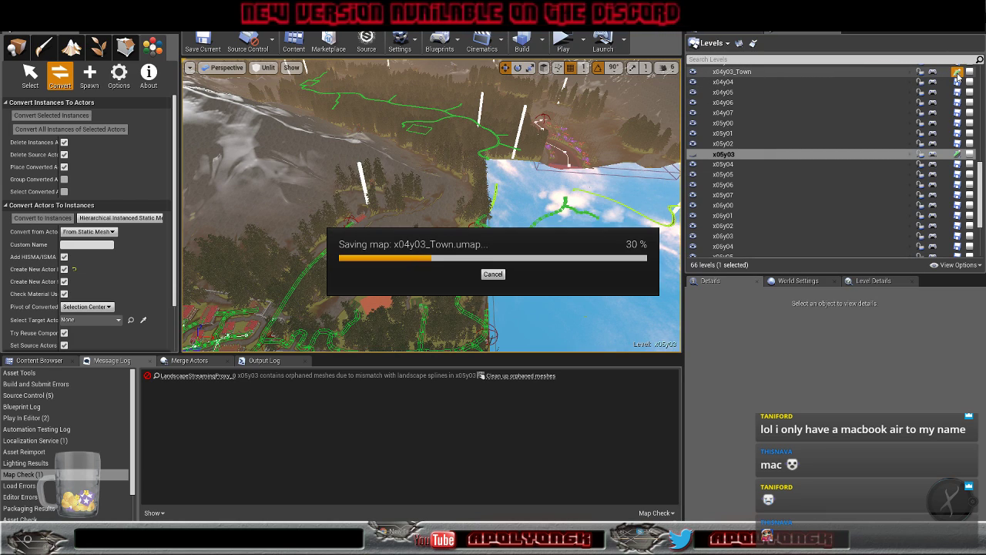
click(694, 74)
click(693, 72)
Hide and reshow the x05y04 sublevel to locate its area, and make it the current level
scroll(768, 190, up, 5)
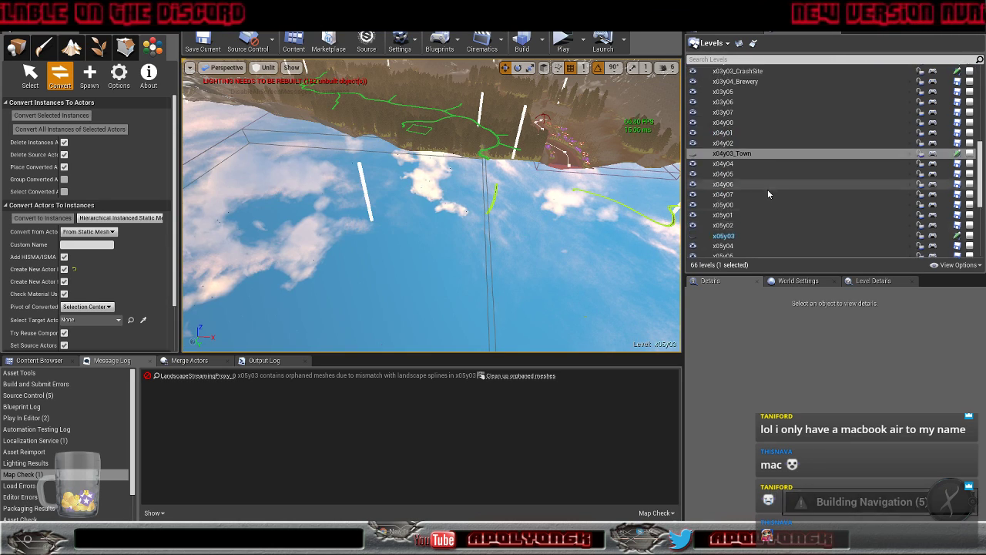
scroll(761, 216, down, 1)
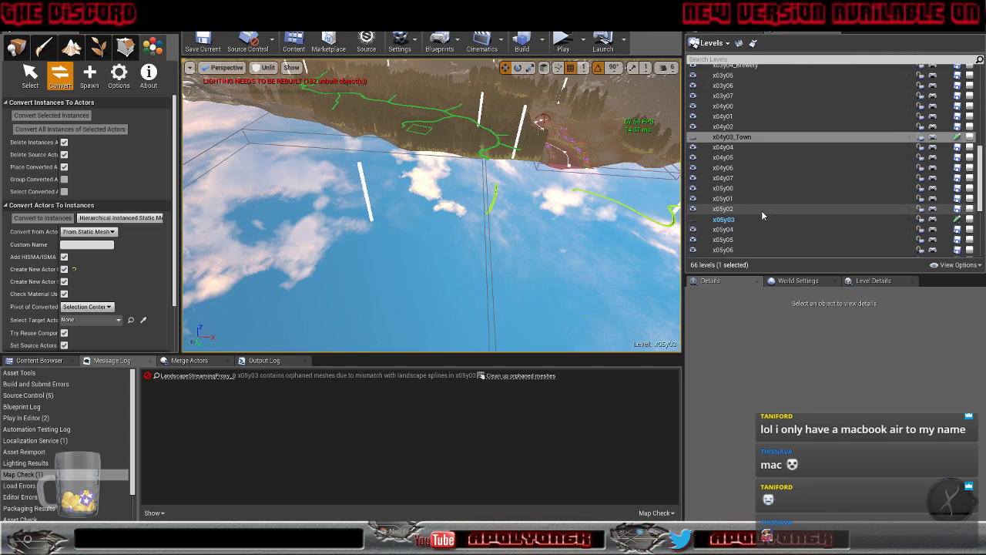
scroll(761, 216, down, 4)
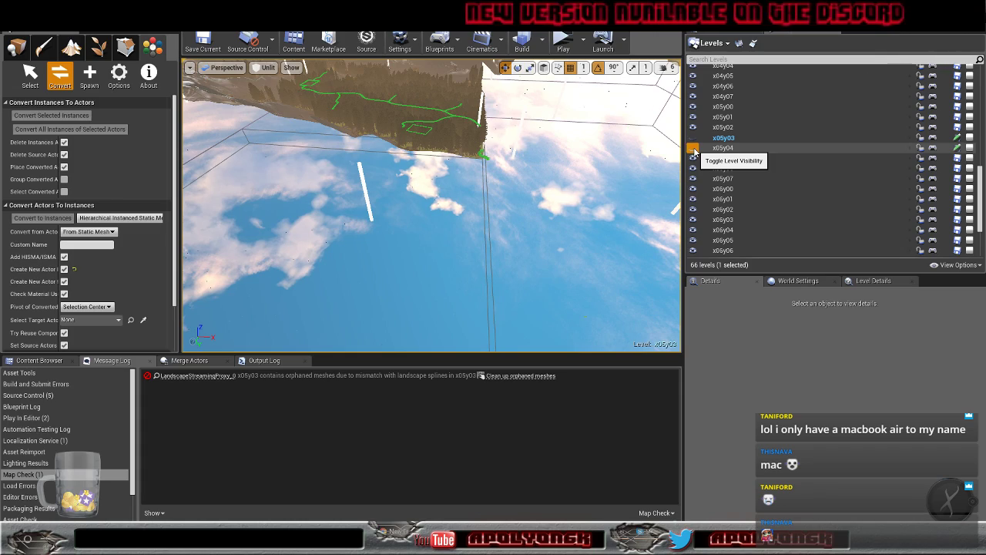
right_drag(608, 181, 628, 167)
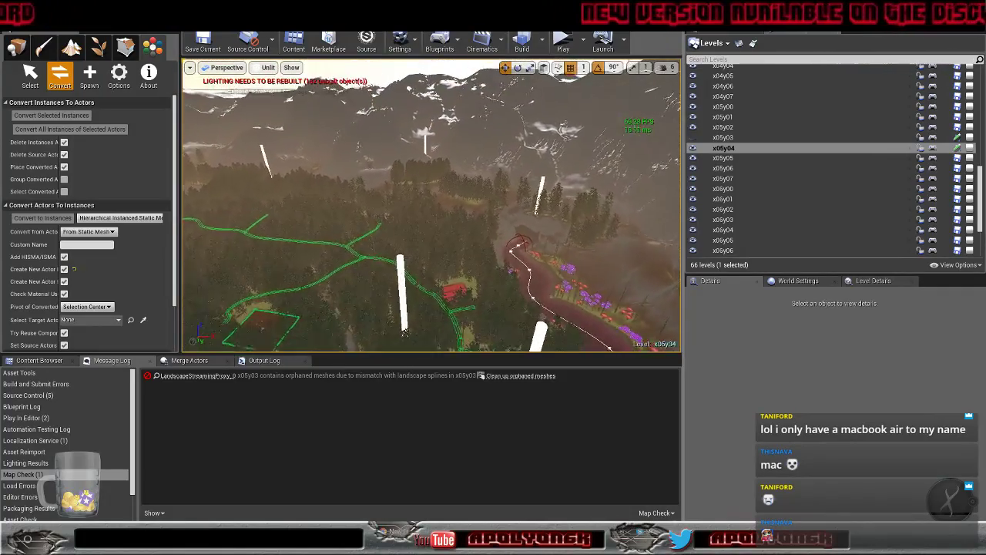
right_drag(432, 205, 374, 288)
Hide the sublevels from x05y05 through x07y00 one by one
click(692, 160)
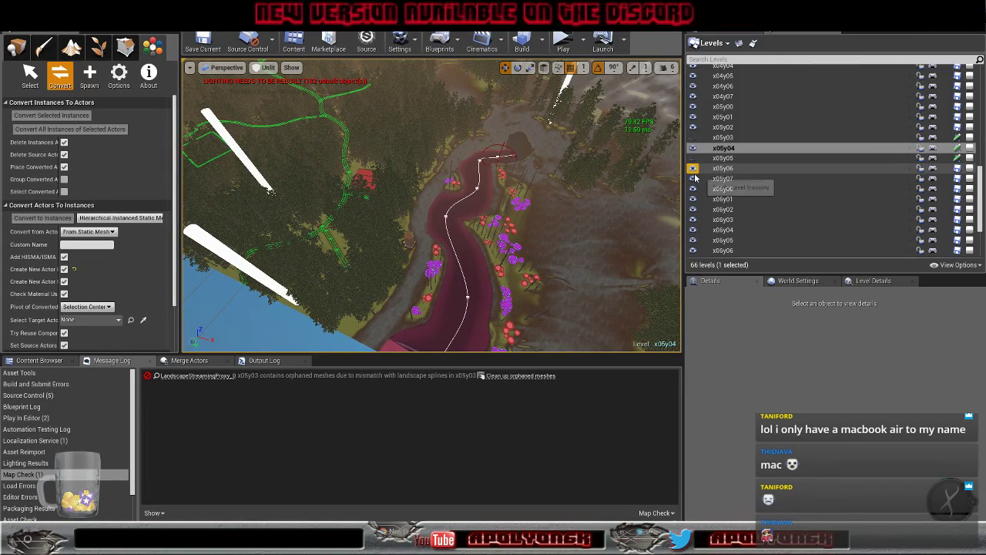
click(692, 169)
click(692, 179)
click(692, 189)
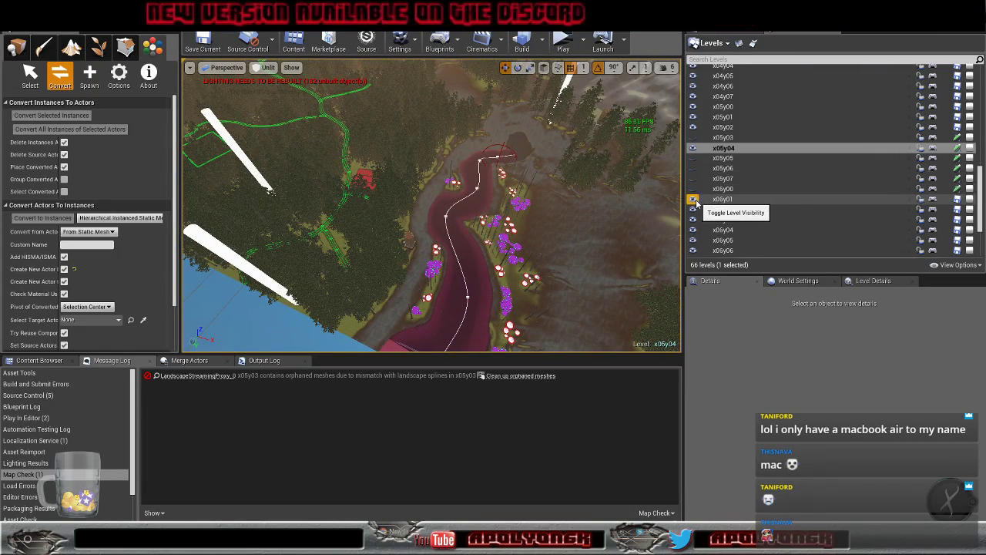
click(691, 199)
click(693, 209)
click(692, 220)
click(692, 229)
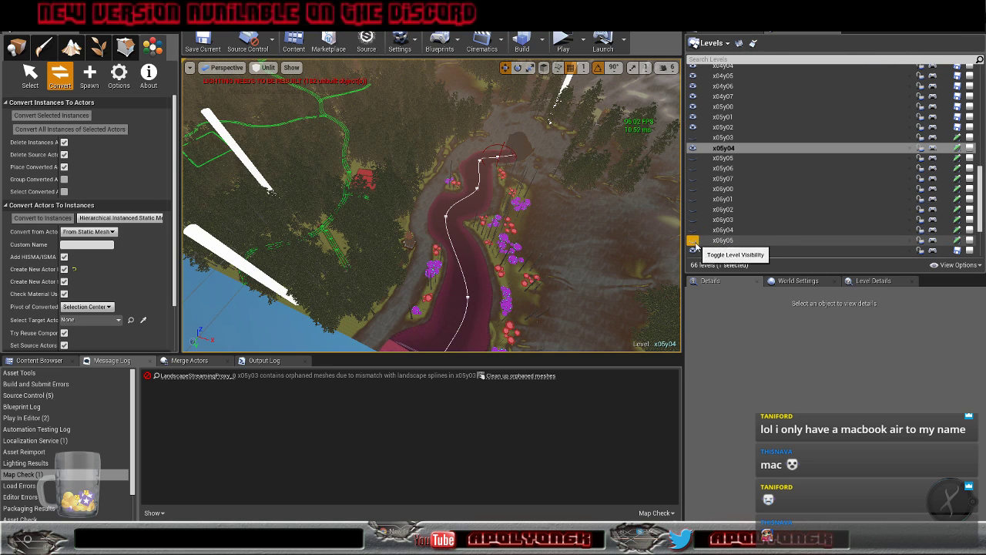
click(692, 239)
click(693, 251)
scroll(692, 246, down, 3)
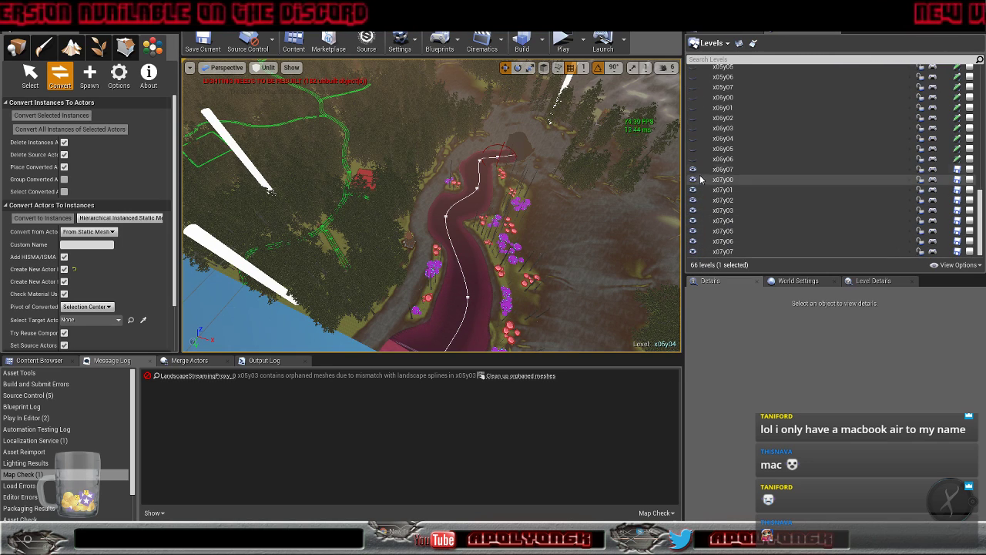
click(692, 179)
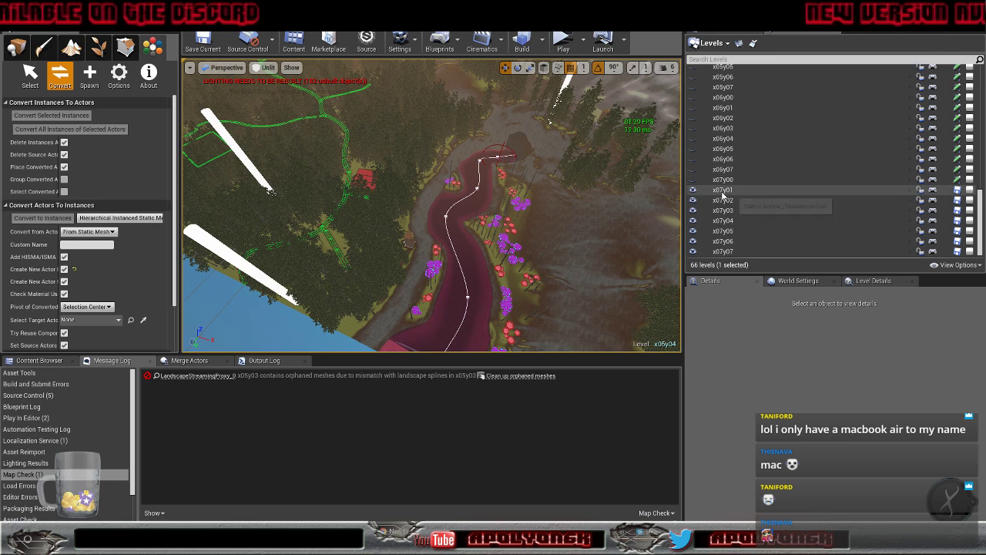
Select the sublevels x07y01 through x07y07 and hide them together
shift+click(723, 190)
click(722, 192)
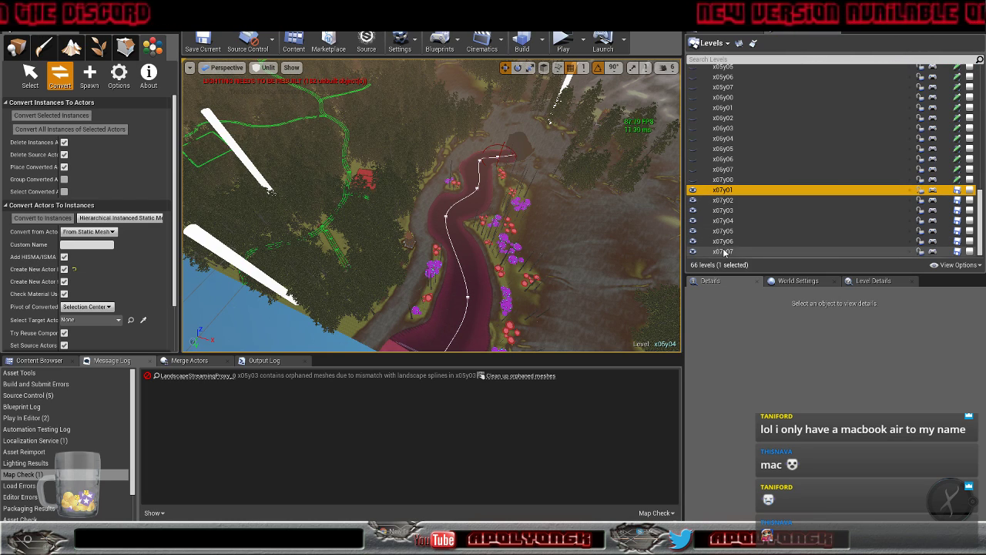
shift+click(725, 252)
right_click(725, 252)
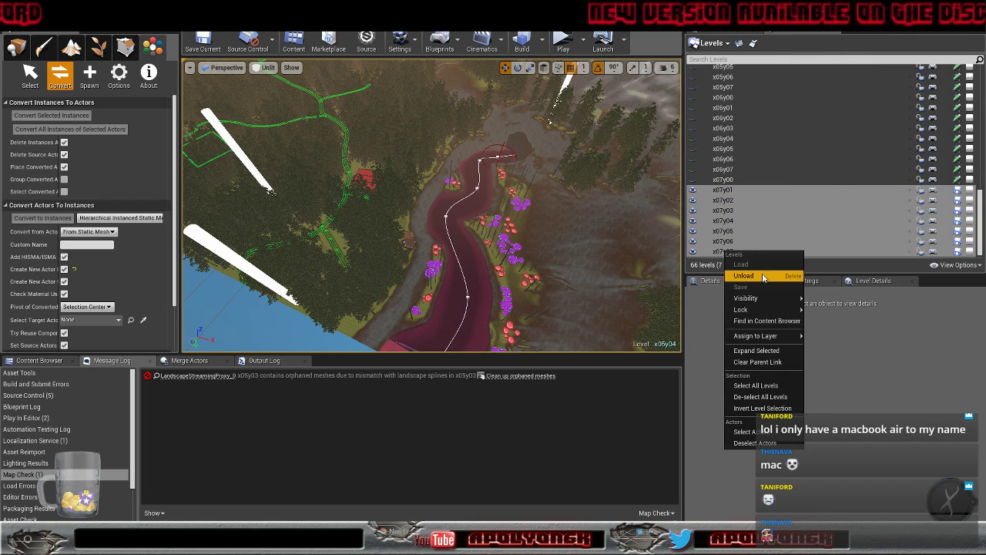
mouse_move(761, 301)
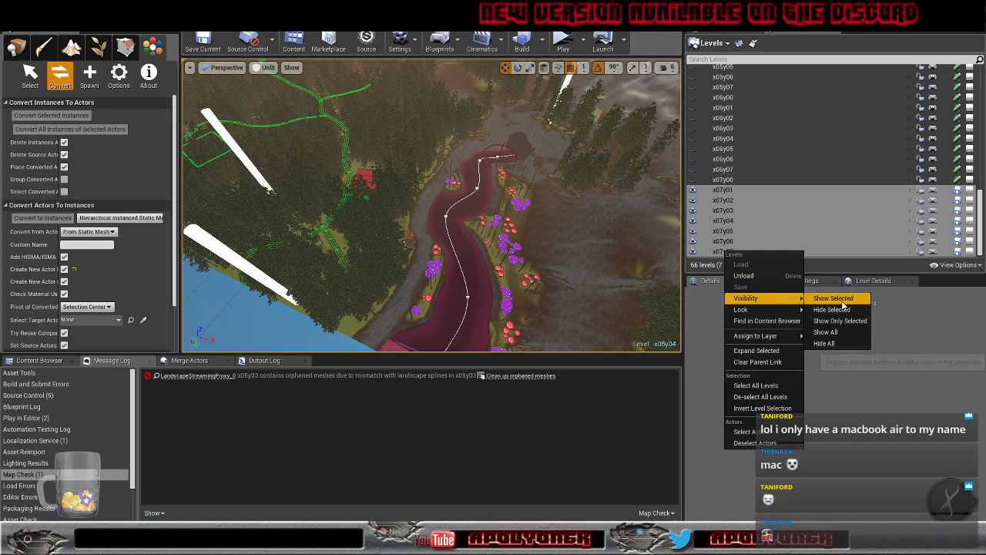
click(832, 309)
Select the sublevels x00y00 through x05y02 and hide them together
scroll(784, 215, up, 5)
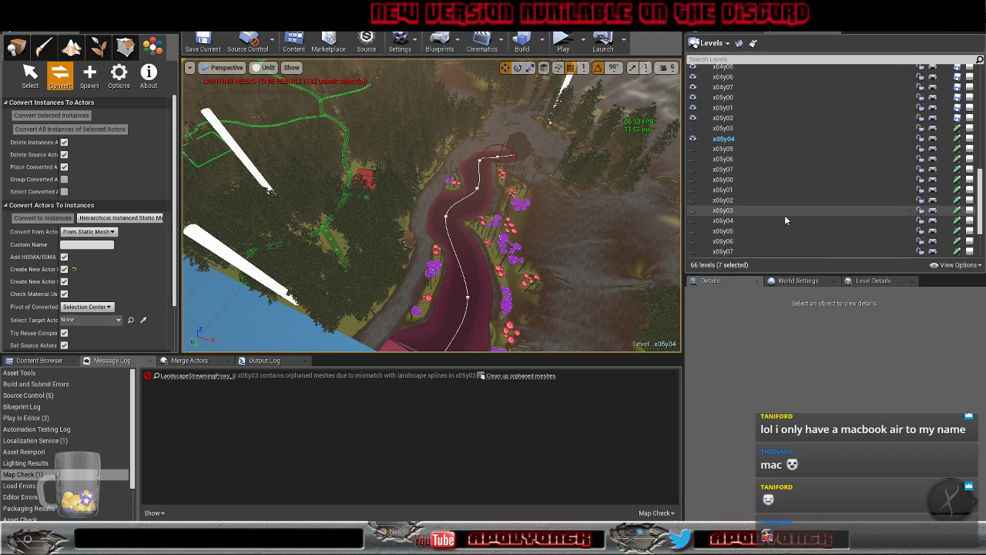
click(731, 185)
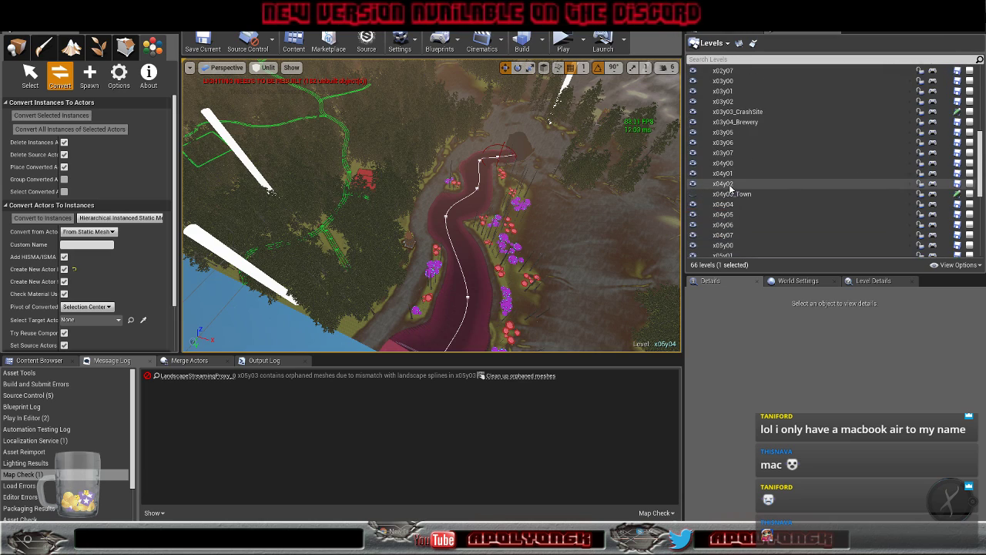
scroll(724, 154, up, 10)
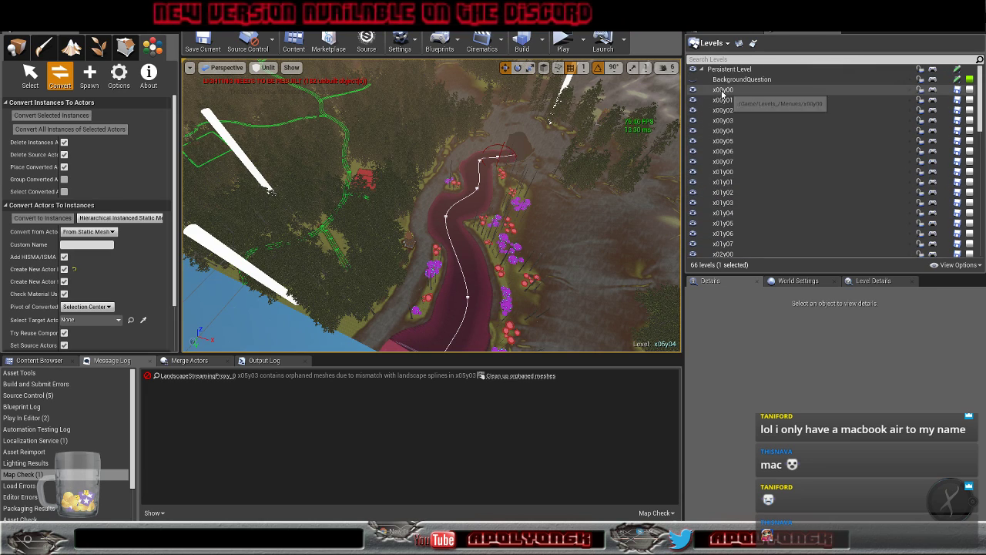
shift+click(726, 90)
right_click(724, 91)
mouse_move(775, 146)
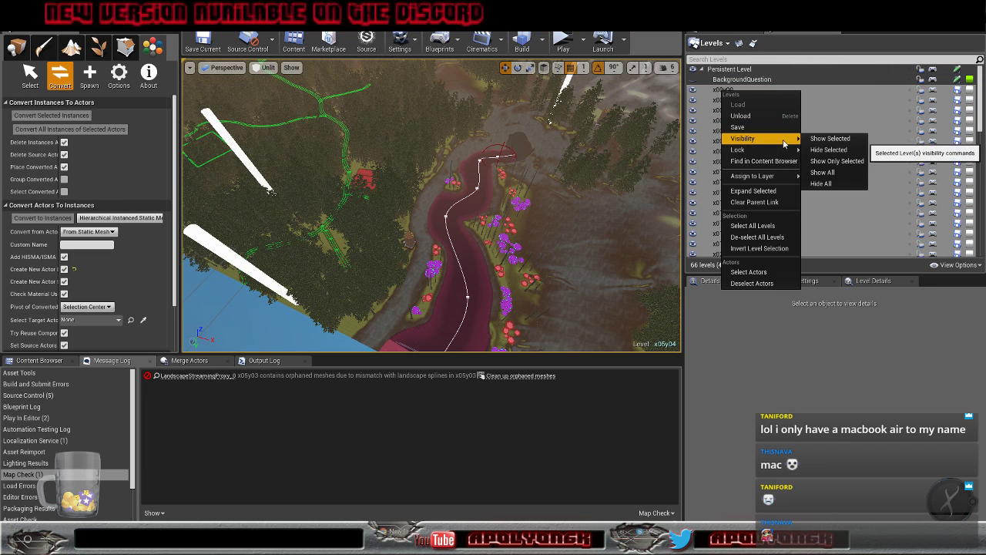
click(828, 149)
Select the x05y04 sublevel and examine its river, mushrooms and cave entrance up close
key(w)
right_drag(509, 192, 590, 199)
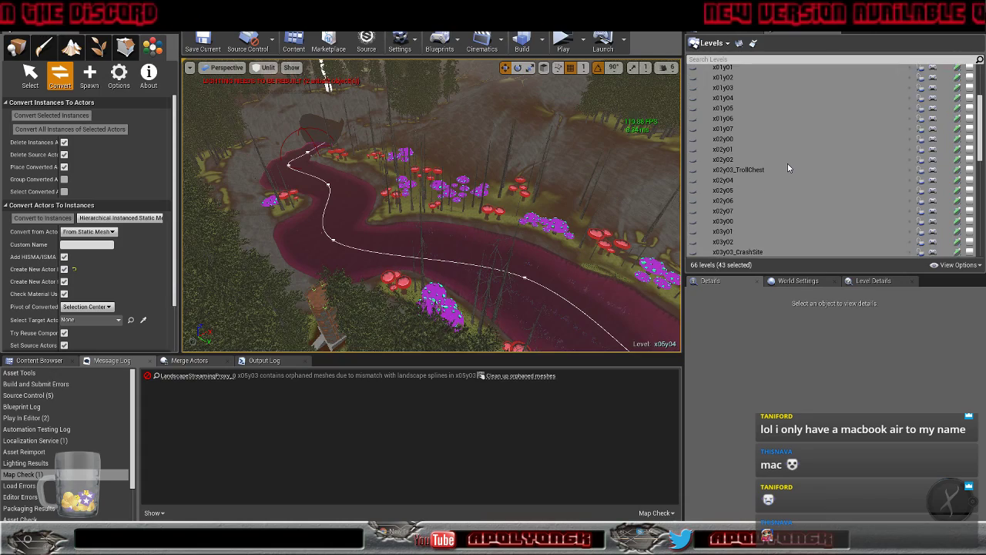
scroll(787, 164, down, 10)
click(738, 199)
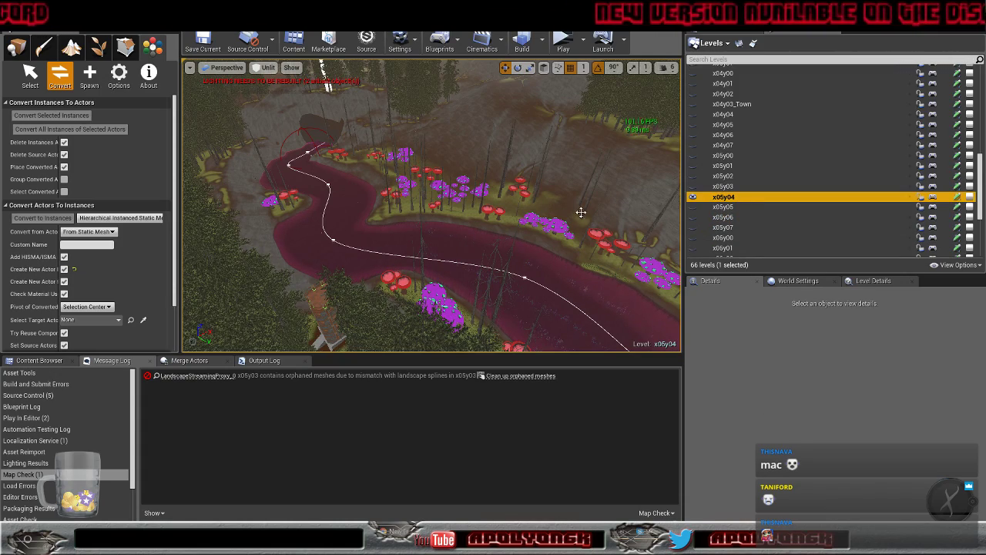
right_drag(634, 185, 617, 69)
key(w)
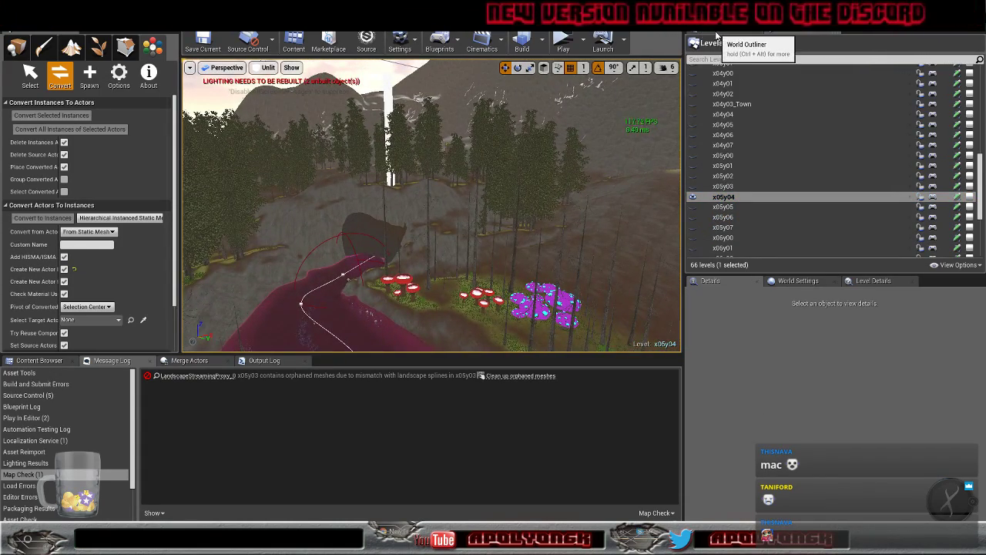
In the World Outliner, select all actors matching Floor10337's Floor mesh within its class and convert them to hierarchical instanced static meshes
click(730, 34)
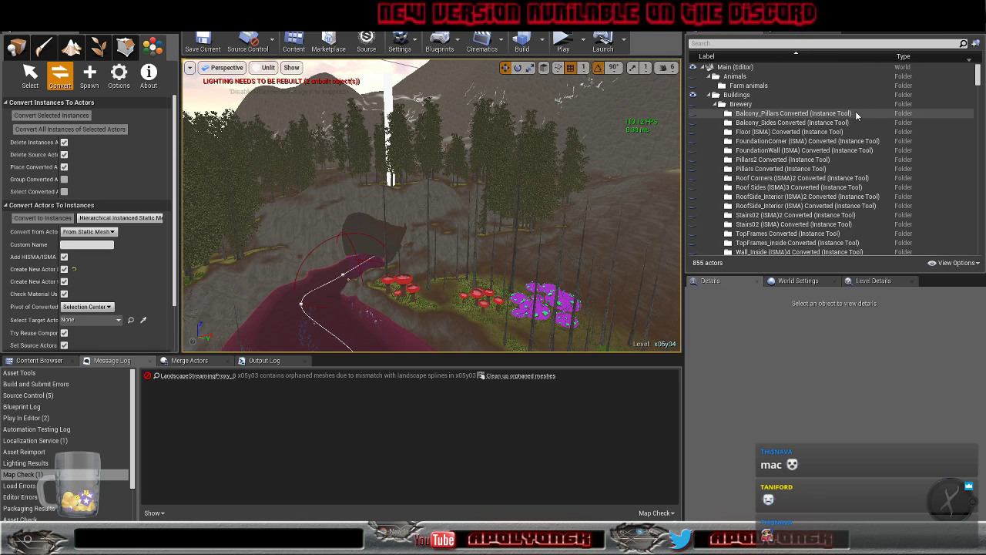
scroll(854, 112, down, 15)
scroll(844, 116, down, 3)
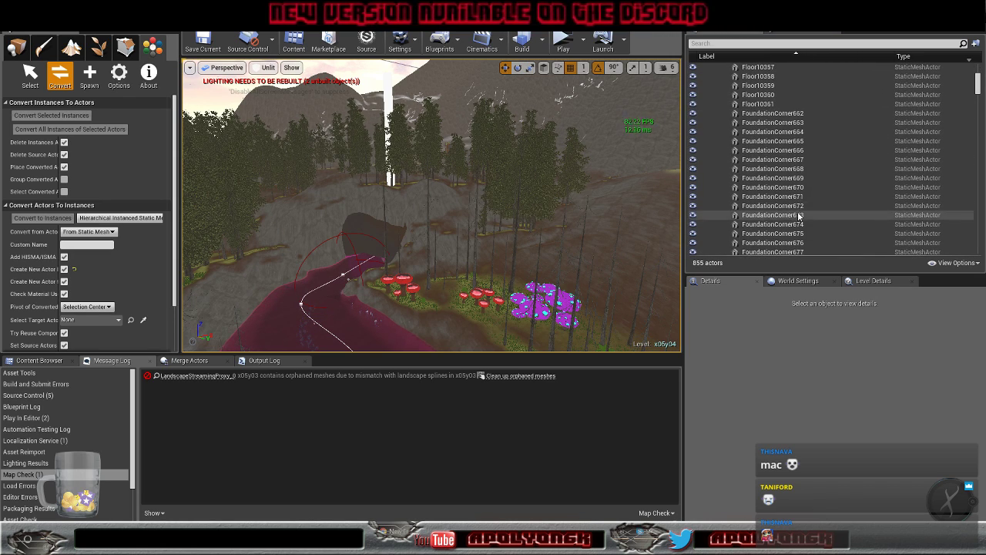
scroll(821, 182, up, 10)
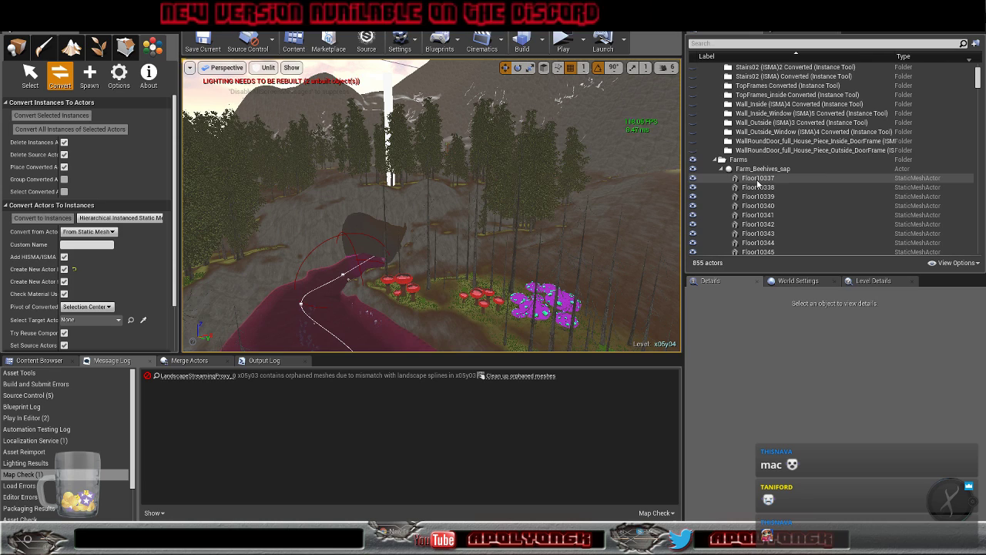
click(793, 178)
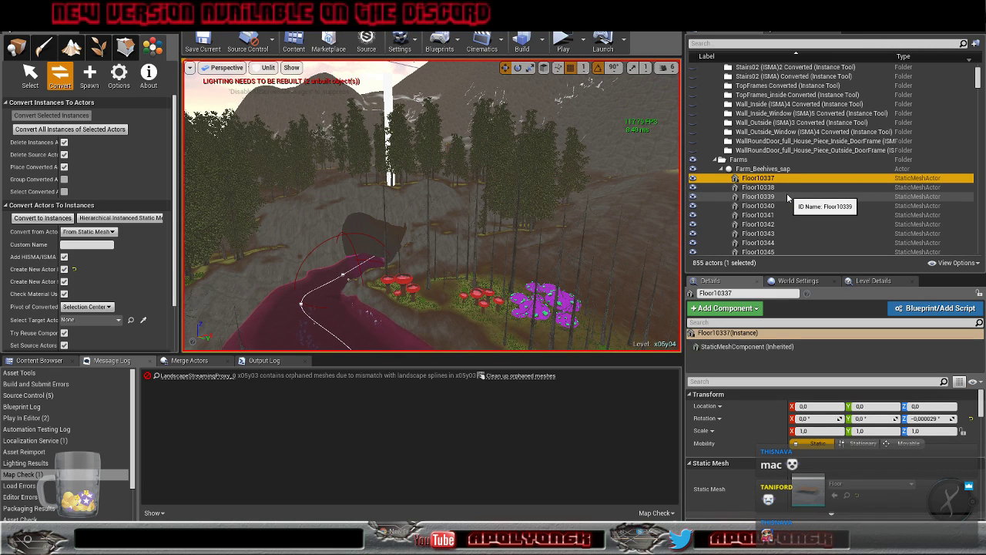
right_click(754, 181)
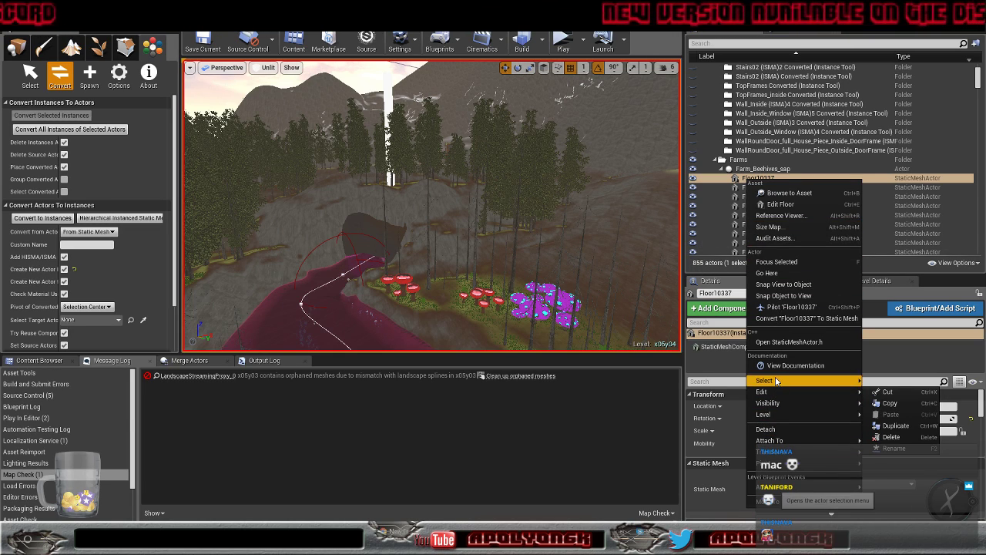
mouse_move(776, 380)
click(677, 460)
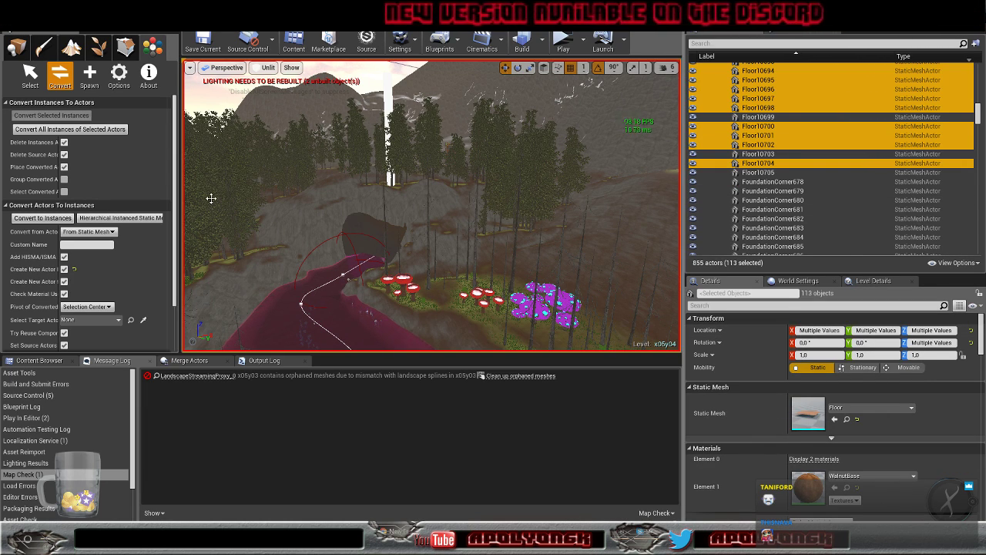
click(43, 217)
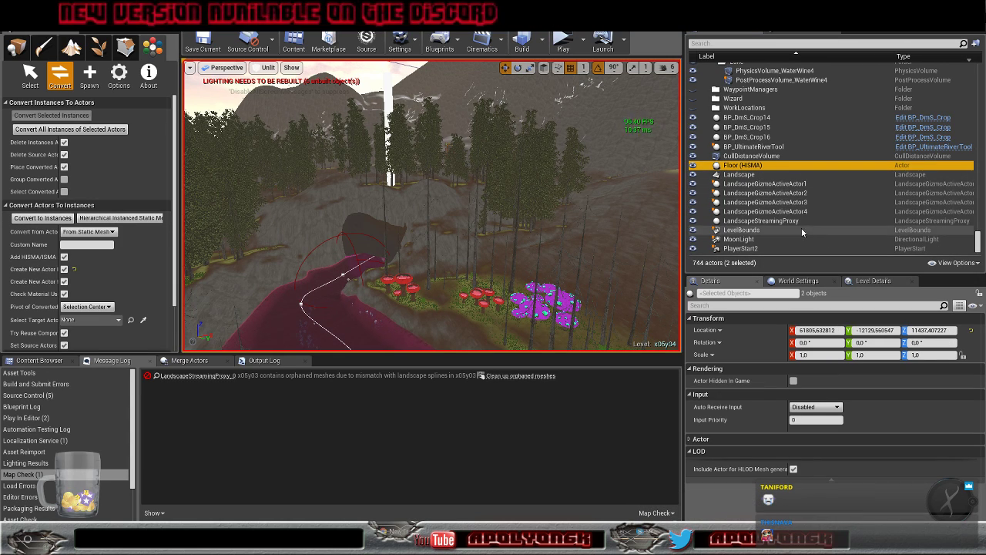
Select all actors matching Floor9140's WallWindow_full_House_Piece_Inside_Window mesh within its class and convert them to instances
scroll(801, 227, up, 15)
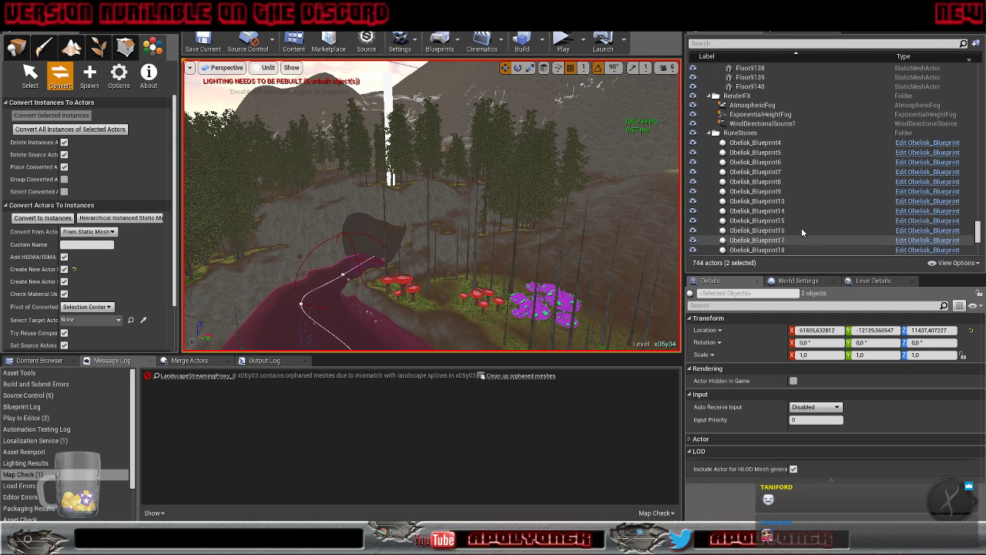
scroll(801, 228, up, 3)
click(770, 185)
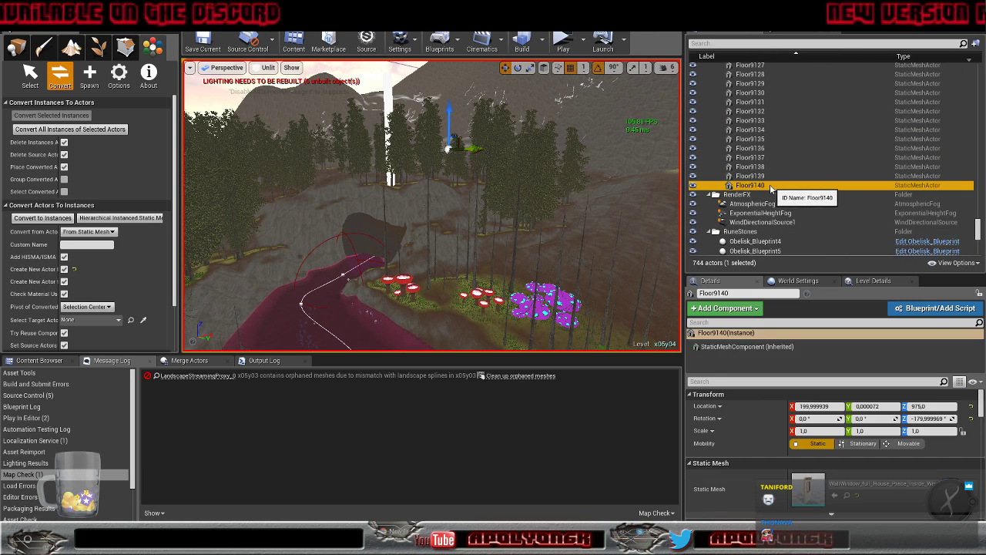
right_click(770, 186)
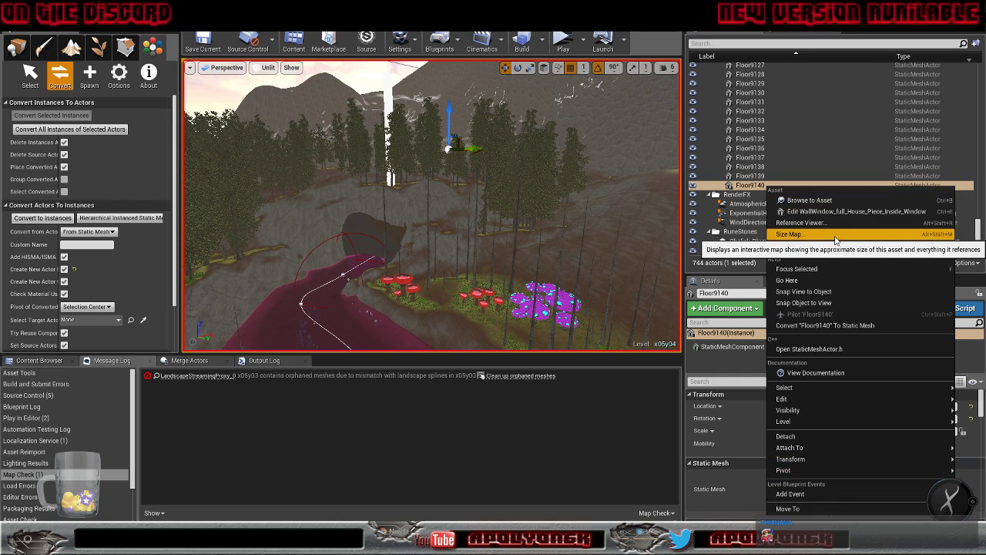
mouse_move(791, 389)
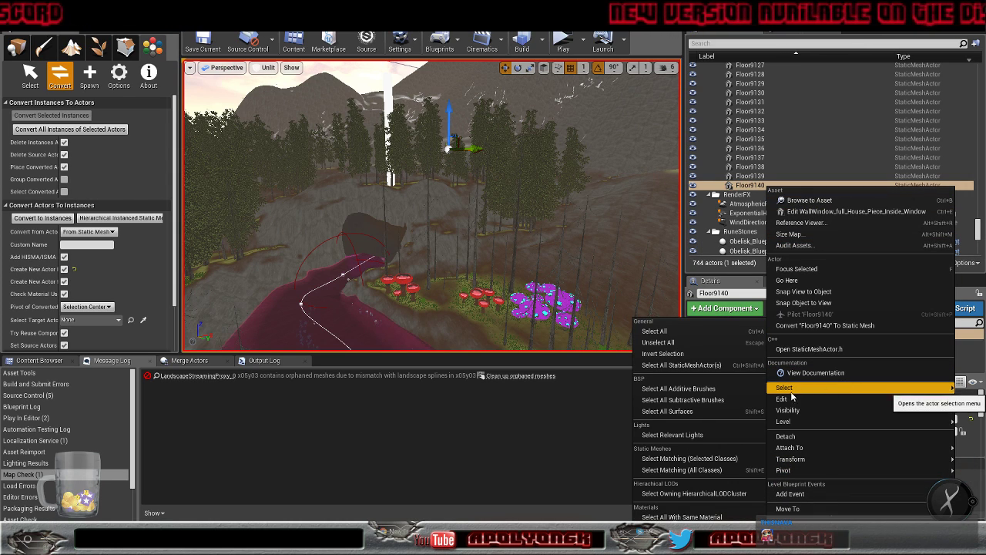
click(689, 458)
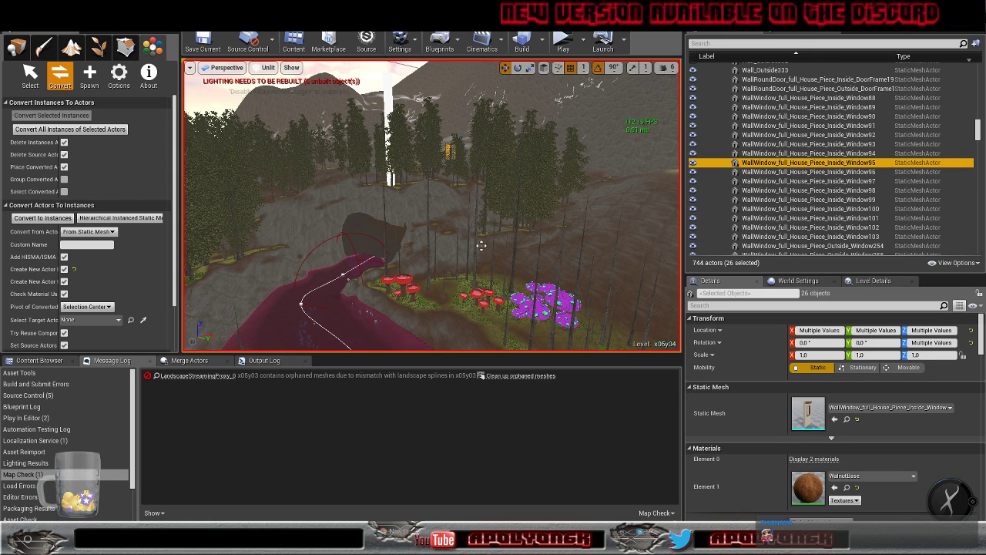
click(35, 224)
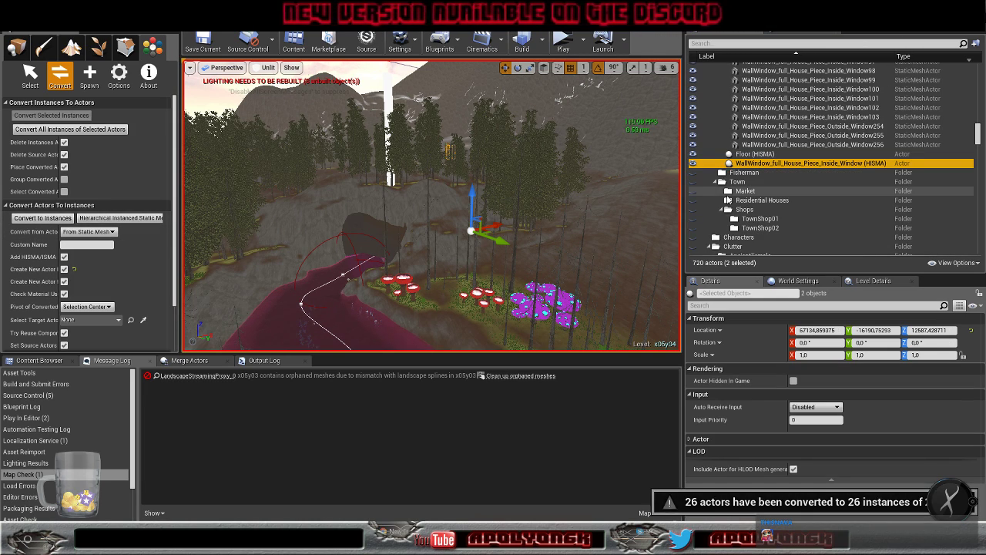
Select all actors matching the Wall_Outside mesh of WallWindow_full_House_Piece_Outside_Window256 within its class and convert them to instances
click(770, 144)
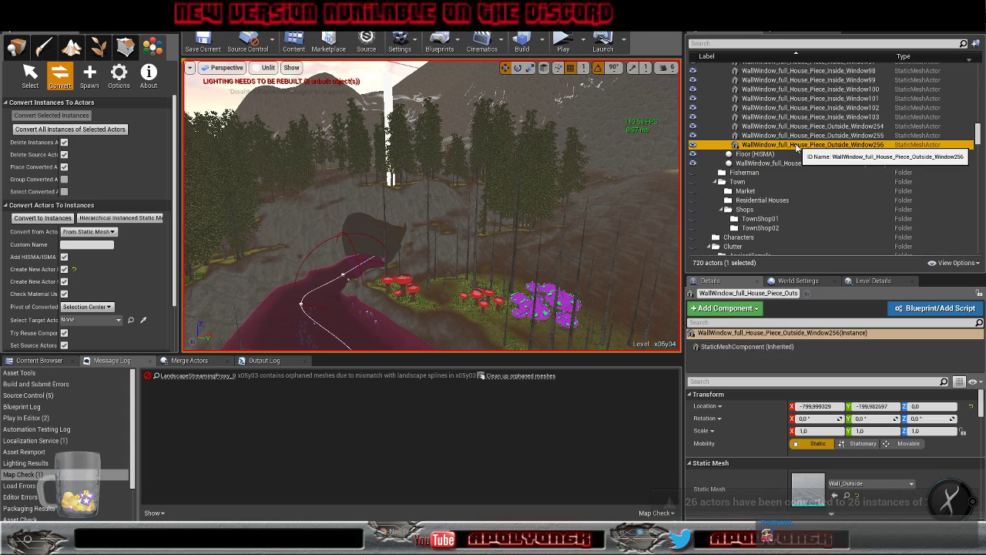
right_click(764, 145)
mouse_move(813, 350)
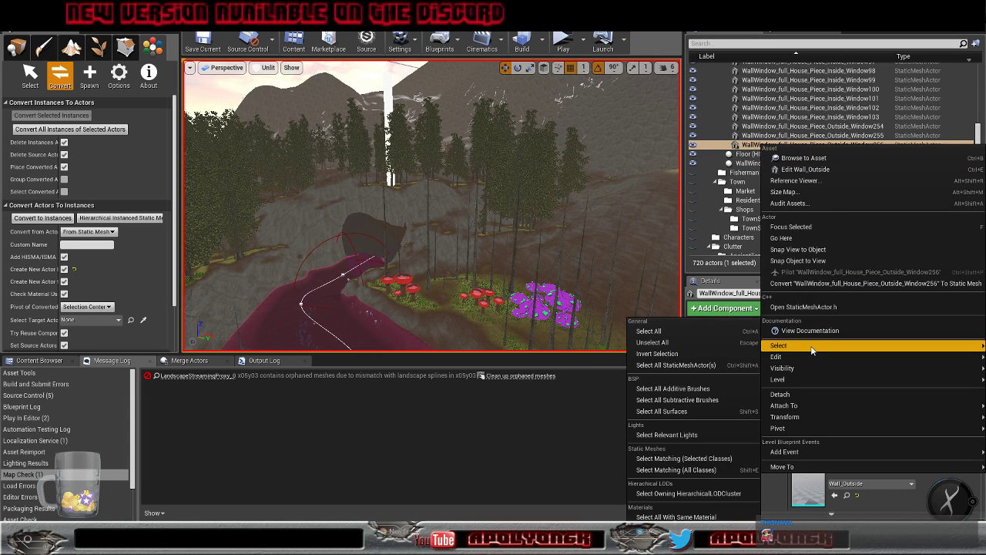
click(684, 458)
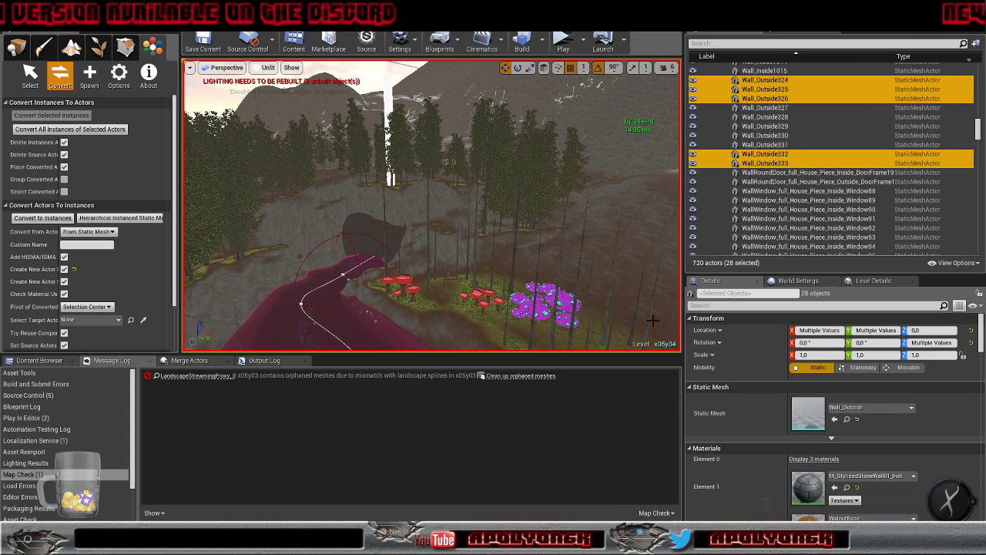
click(45, 219)
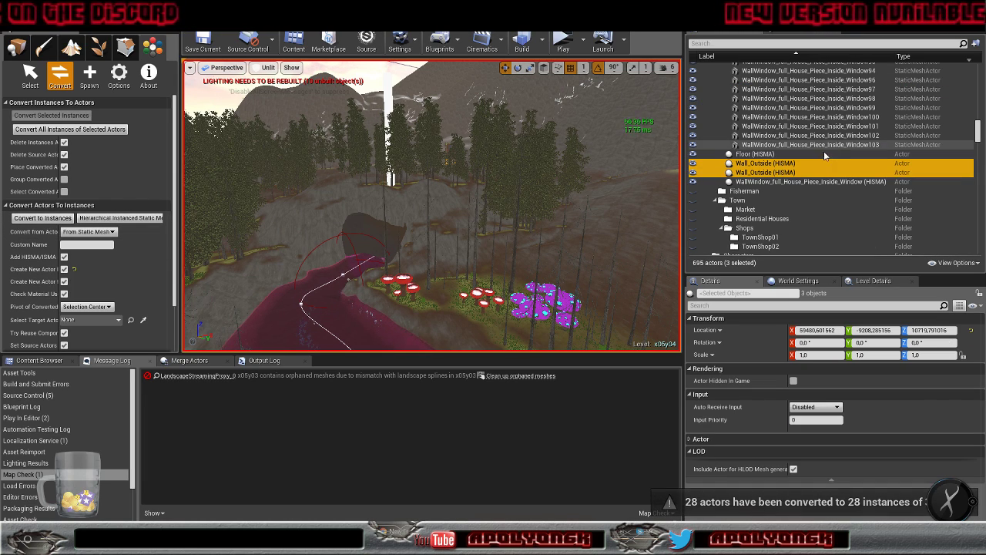
Select all actors matching the Wall_Inside mesh of WallWindow_full_House_Piece_Inside_Window103 within its class and convert them to instances
click(807, 145)
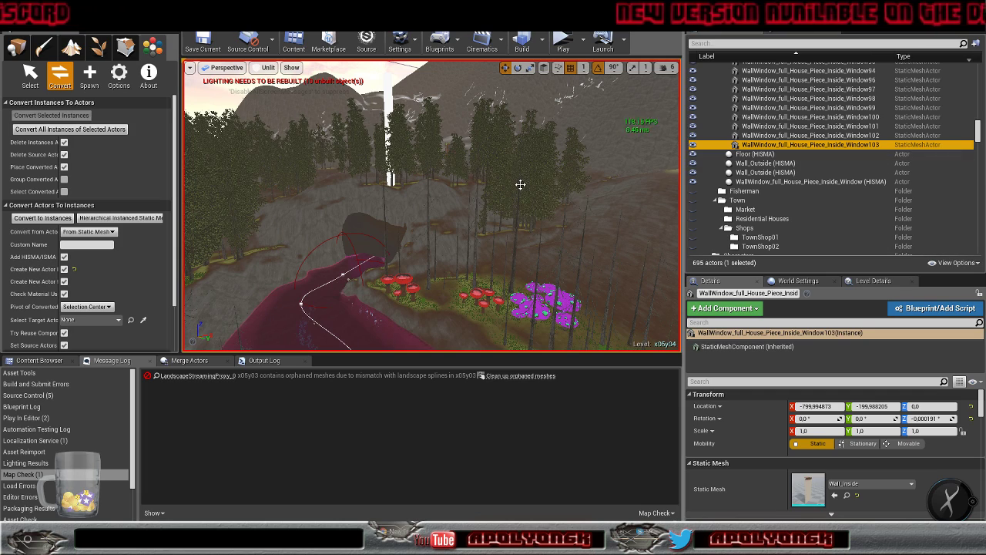
right_click(765, 145)
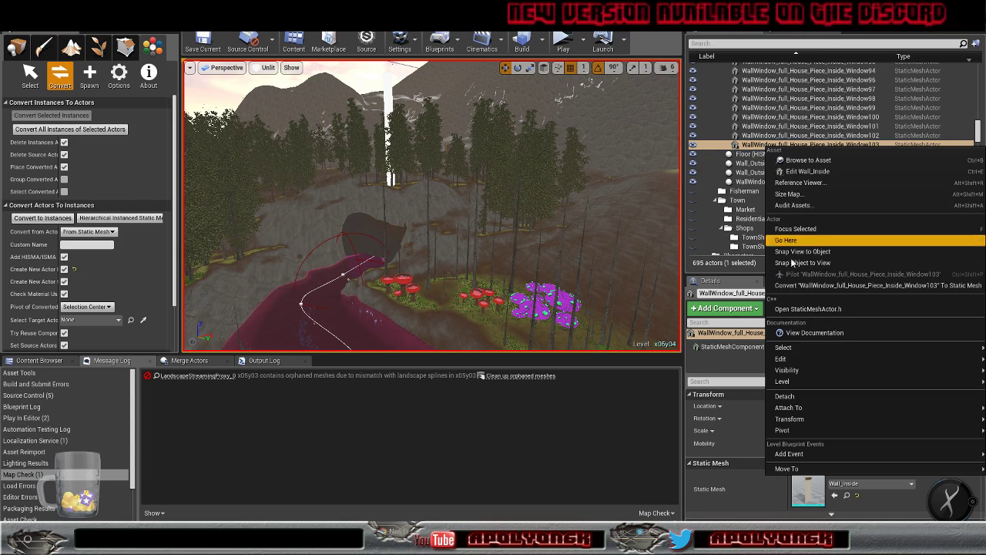
mouse_move(803, 381)
mouse_move(783, 348)
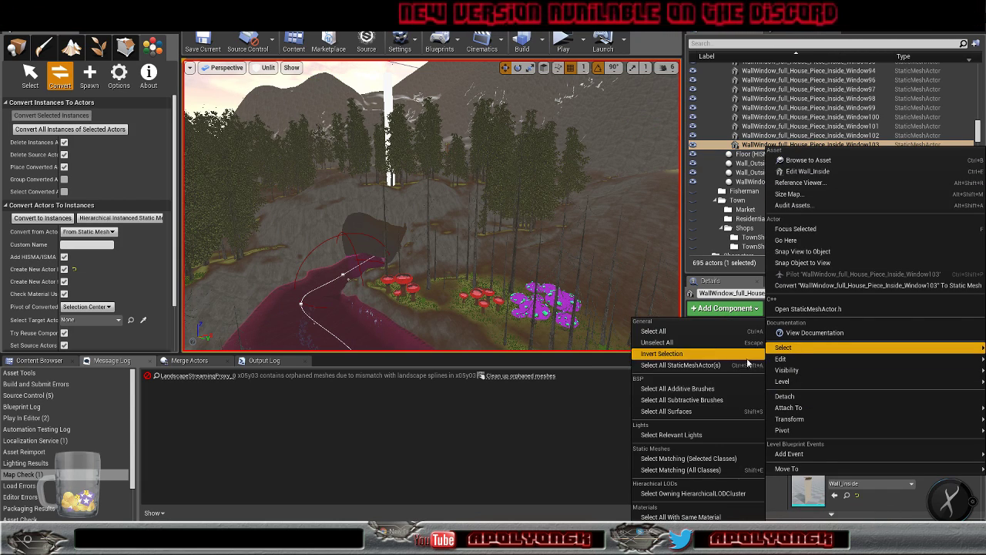
click(688, 458)
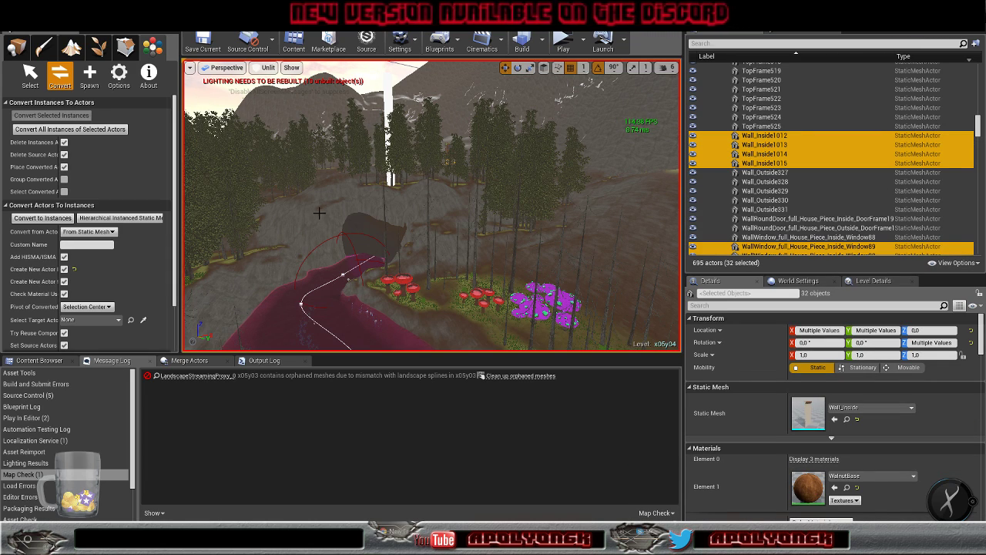
click(42, 218)
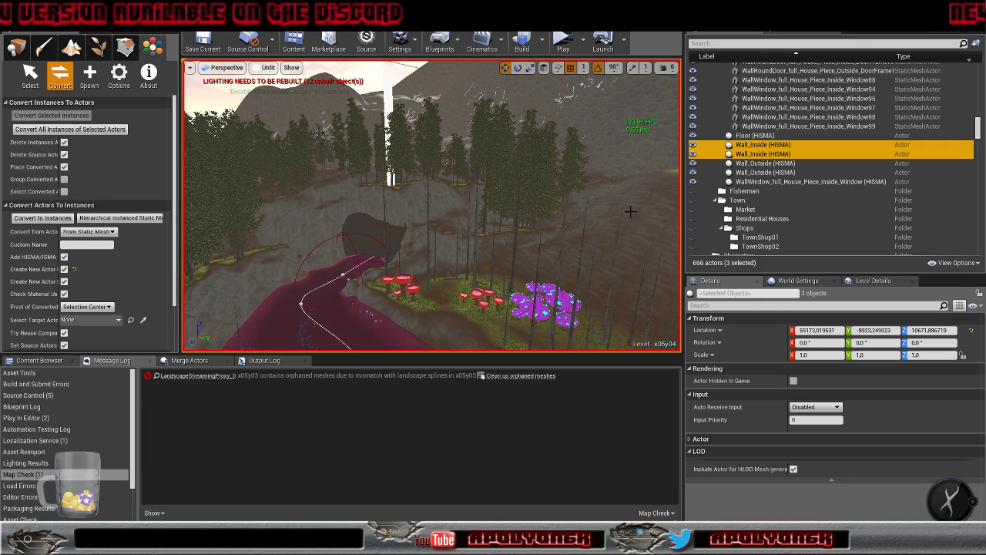
Select all same-class actors matching WallWindow_full_House_Piece_Inside_Window99's OctaCornerCorner_House_Piece_Inside_Corner_Beveled mesh and convert them to instances
scroll(817, 208, up, 3)
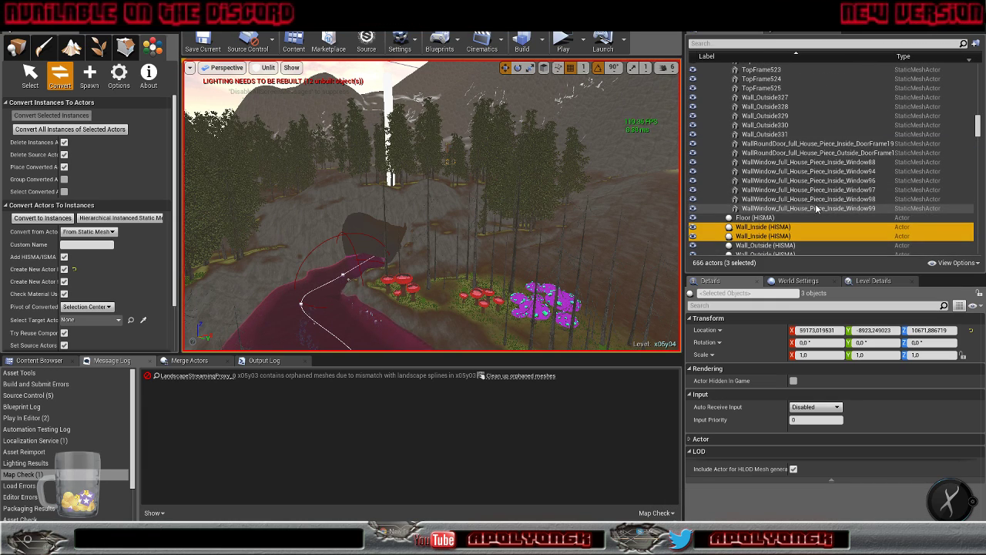
scroll(816, 208, down, 2)
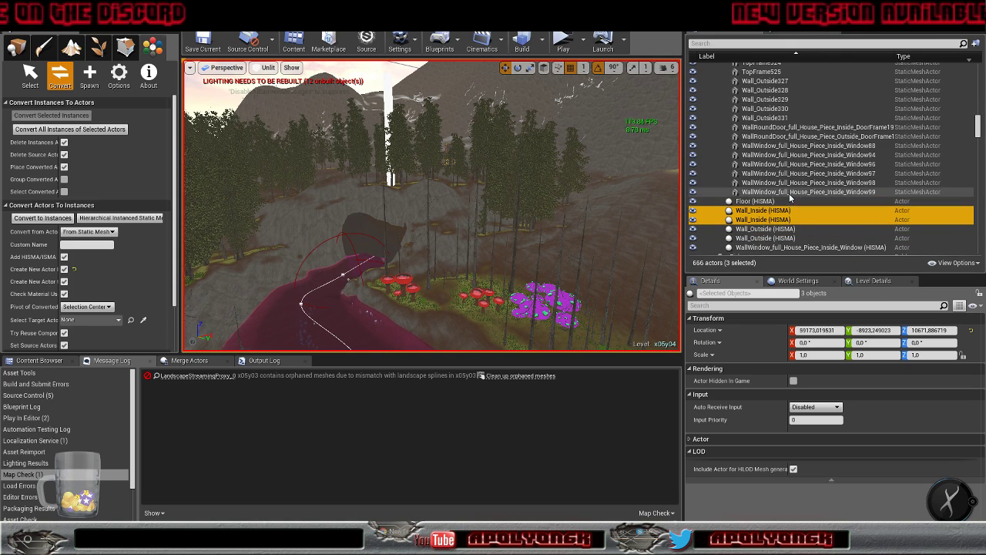
click(788, 192)
right_click(769, 192)
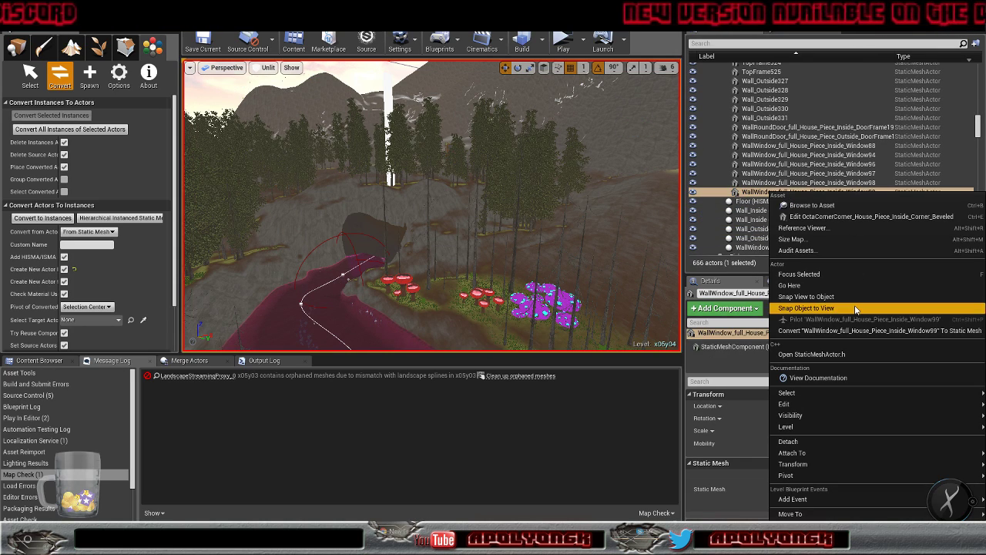
mouse_move(787, 393)
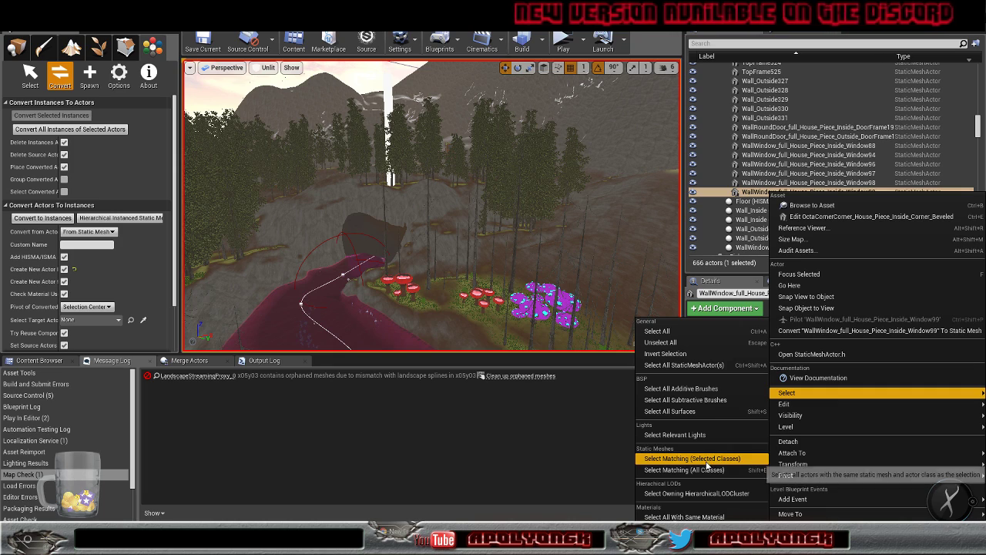
click(692, 458)
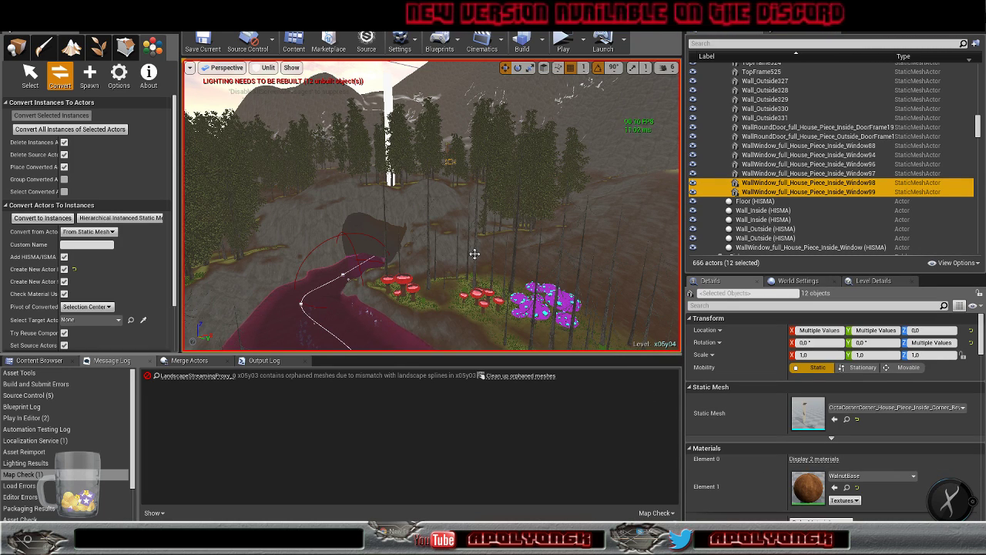
click(28, 220)
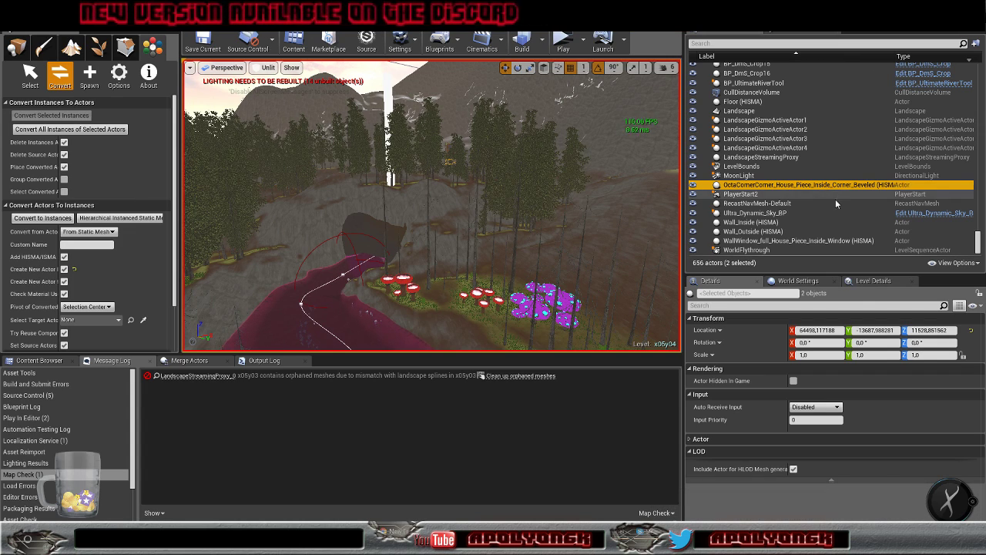
Select all actors matching Floor9137's OctaCornerWindow_House_Piece_Inside_Corner_Beveled_Window mesh within its class and convert them to instances
scroll(816, 219, up, 15)
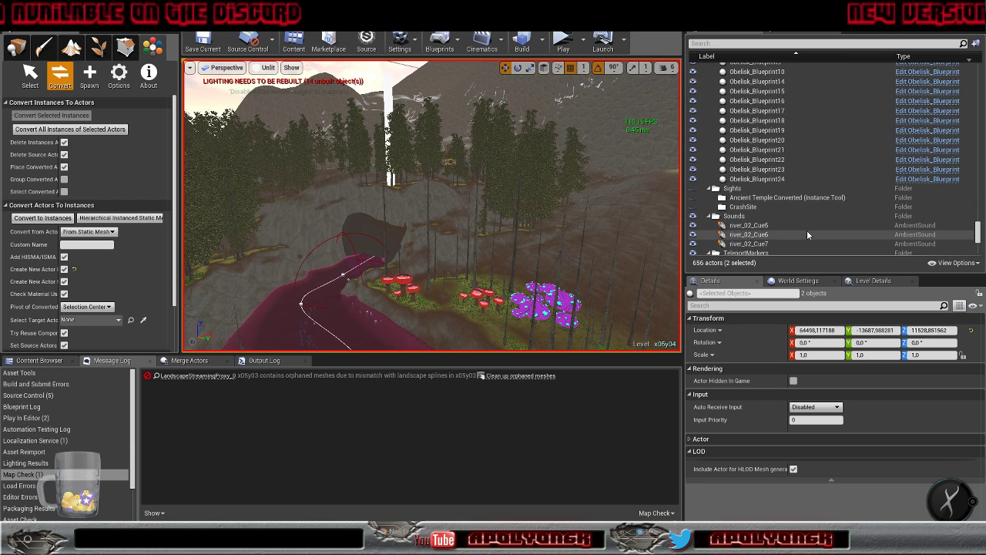
scroll(806, 230, up, 10)
click(751, 204)
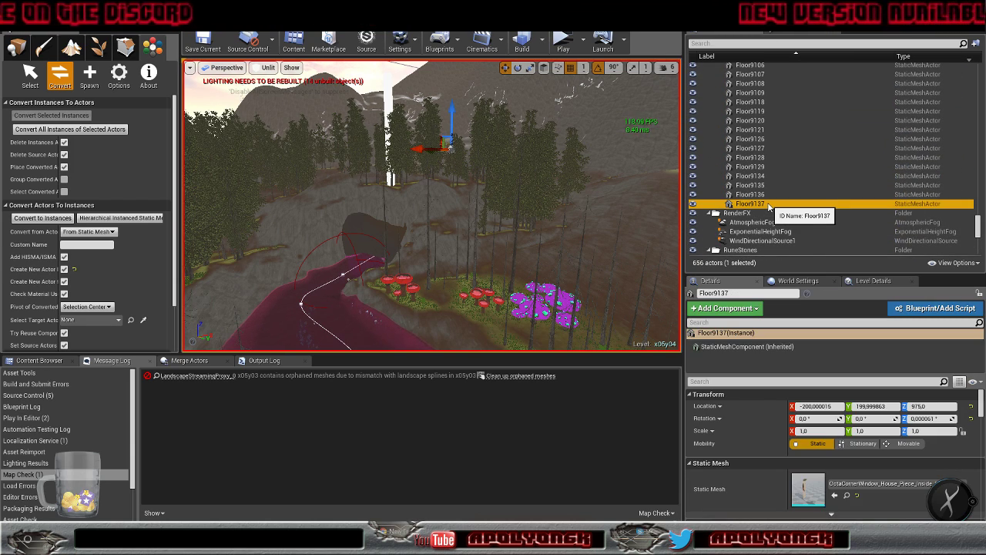
right_click(768, 206)
mouse_move(771, 395)
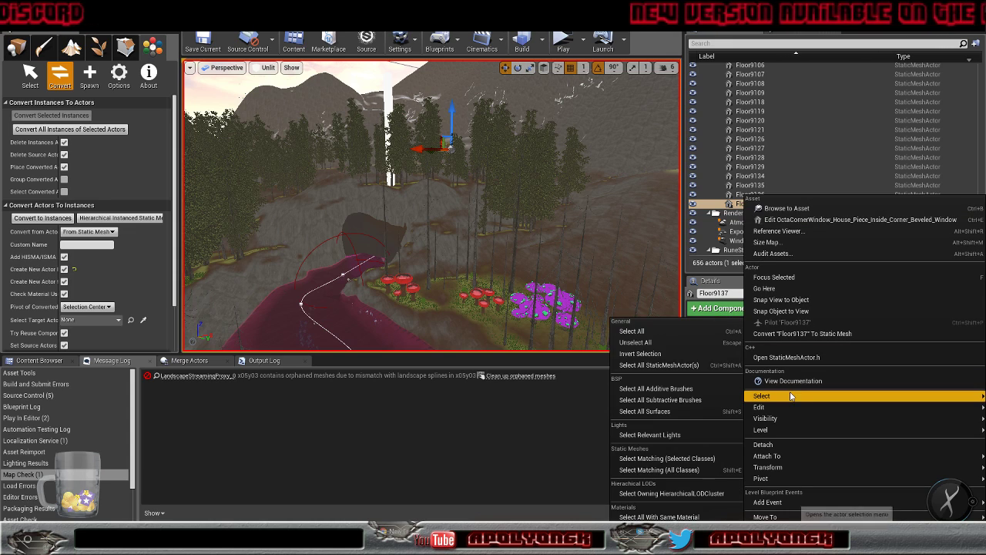
click(681, 457)
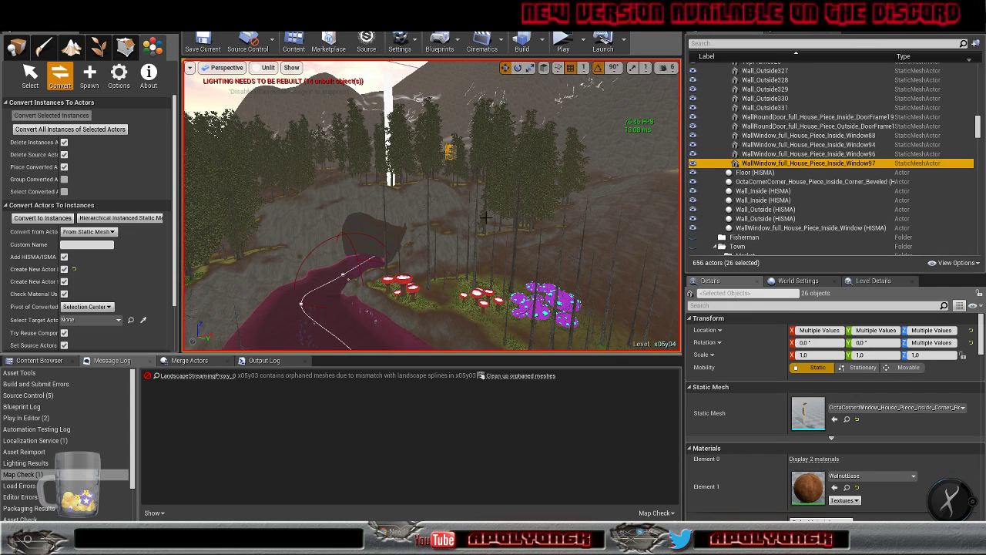
click(42, 218)
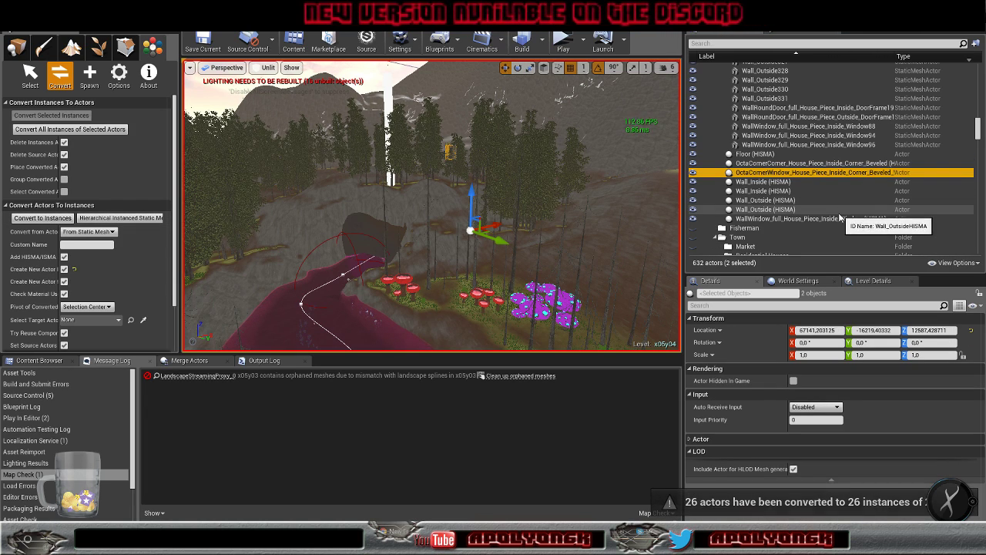
Select all same-class actors matching WallWindow_full_House_Piece_Inside_Window96's WallRoundDoor_full_House_Piece_Inside_DoorFrame mesh and convert them to instances
scroll(793, 221, up, 3)
click(791, 226)
right_click(791, 228)
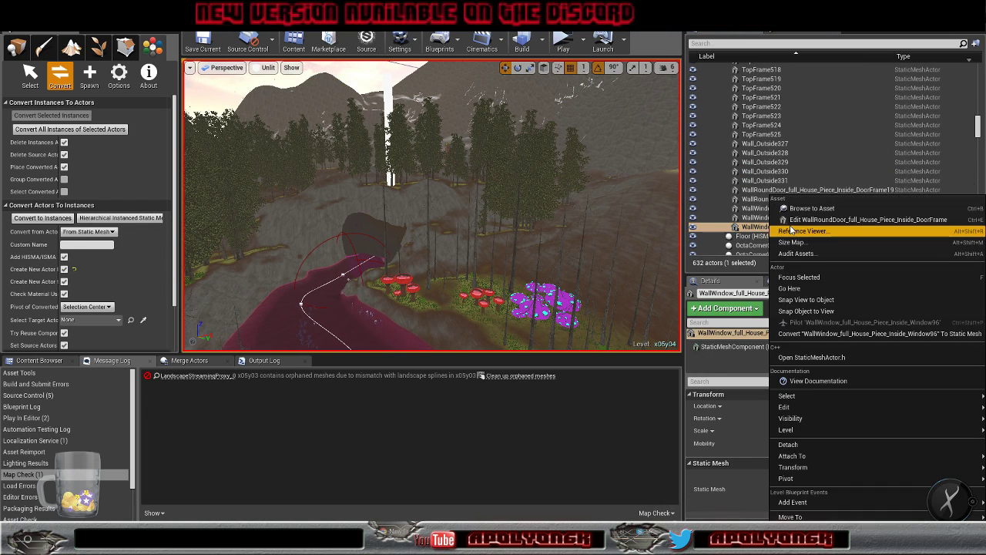
mouse_move(840, 397)
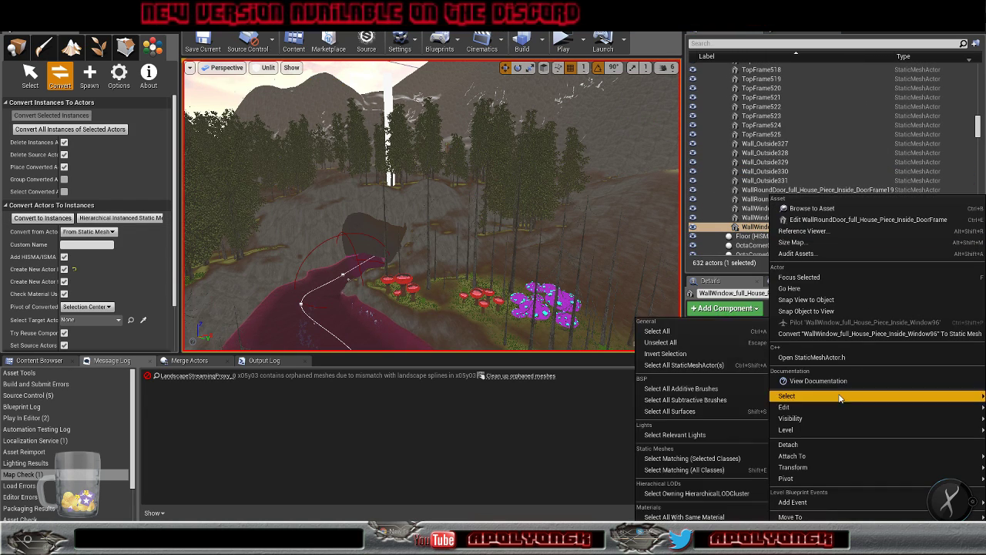
click(692, 458)
click(44, 218)
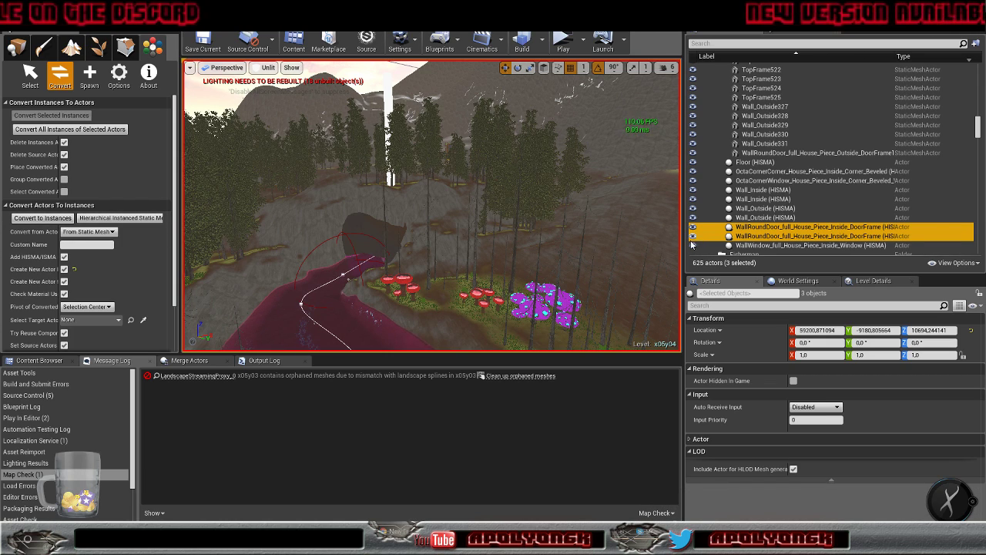
Select all same-class actors sharing the WallRoundDoor_full_House_Piece_Outside_DoorFrame mesh of WallRoundDoor_full_House_Piece_Outside_DoorFrame10 and convert them to instances
click(778, 153)
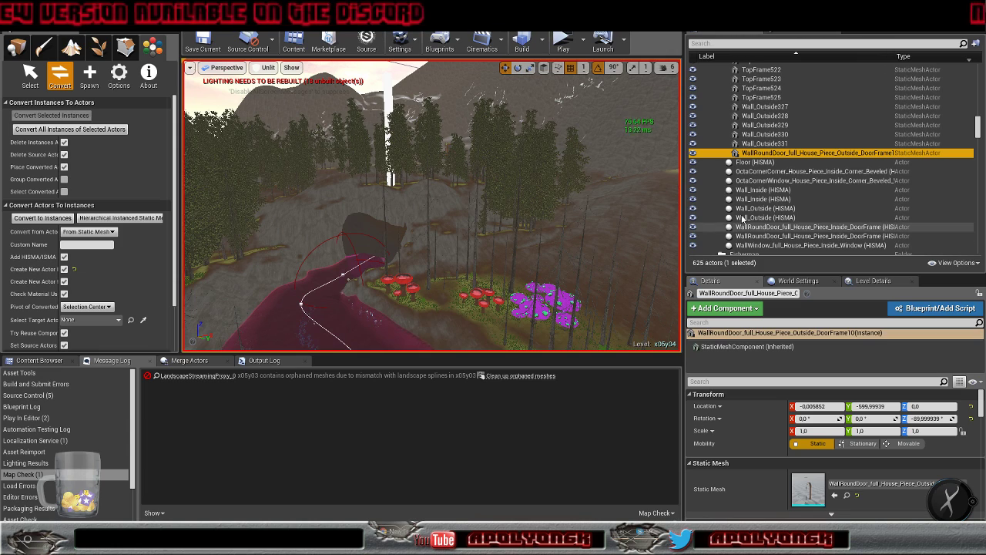
right_click(751, 154)
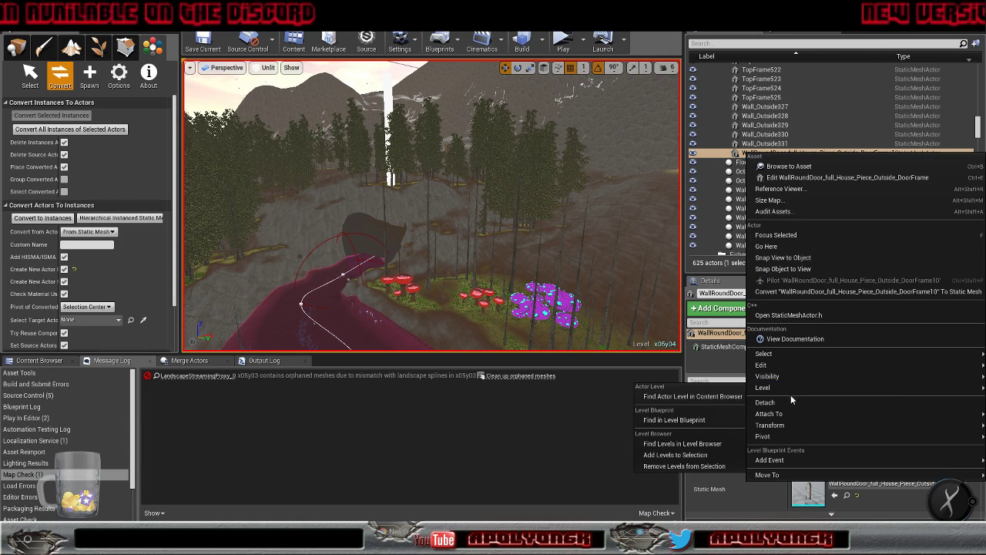
mouse_move(778, 356)
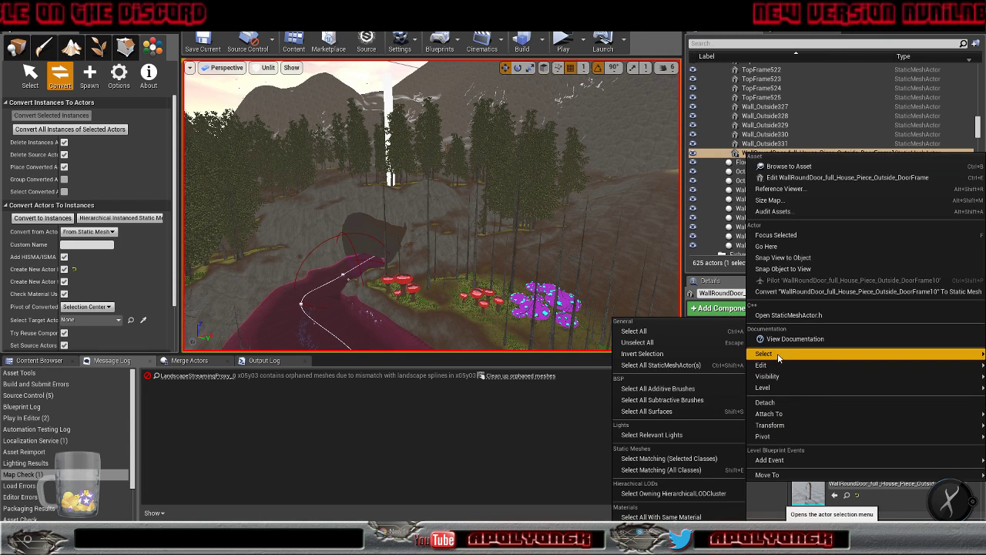
click(678, 458)
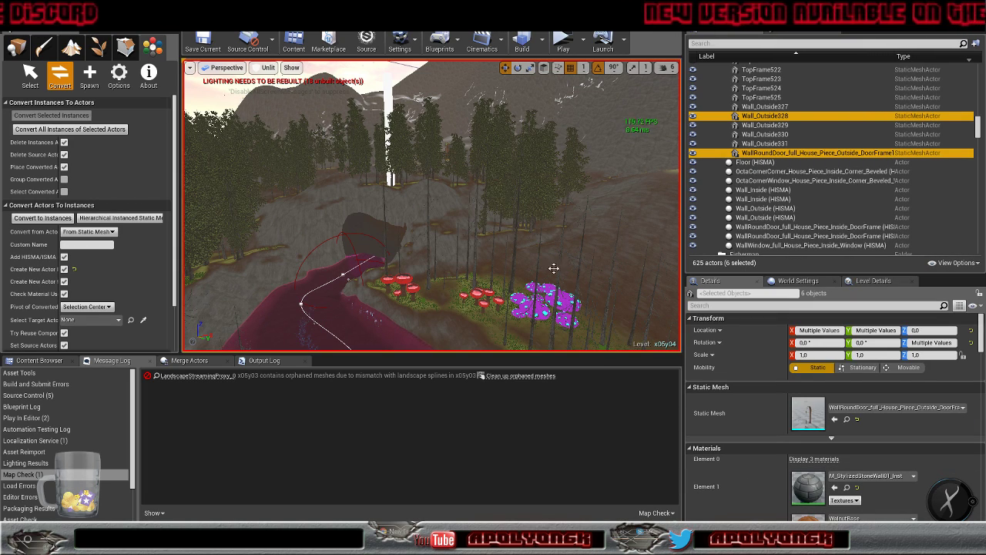
click(42, 218)
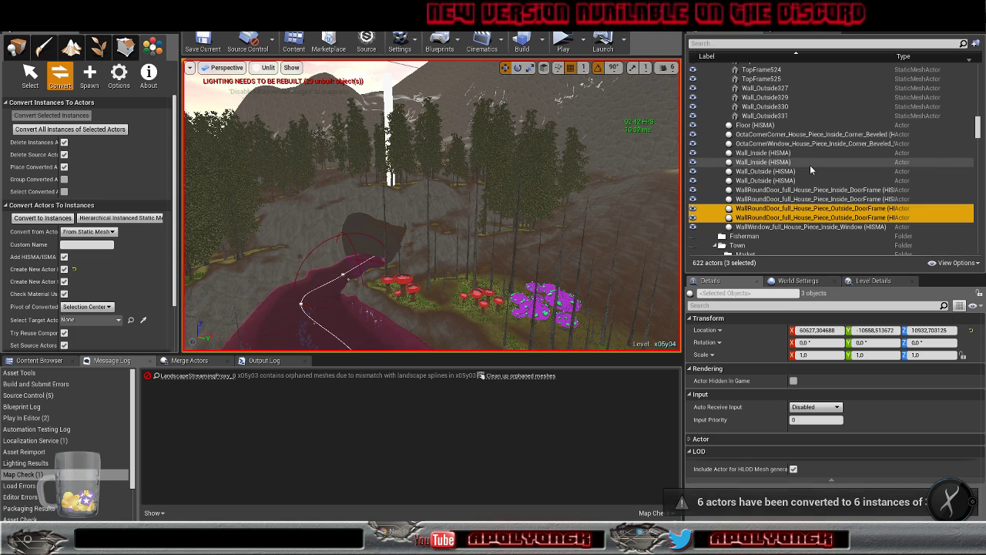
Select all actors matching Wall_Outside331's OctaCornerCorner_House_Piece_Outside_Corner_Beveled mesh within its class and convert them to instances
click(770, 116)
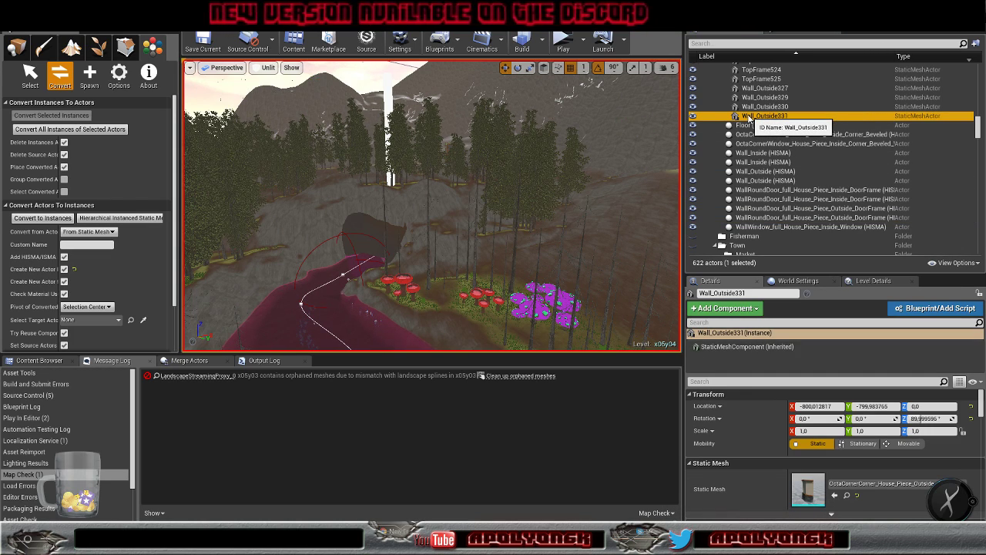
right_click(750, 118)
mouse_move(781, 319)
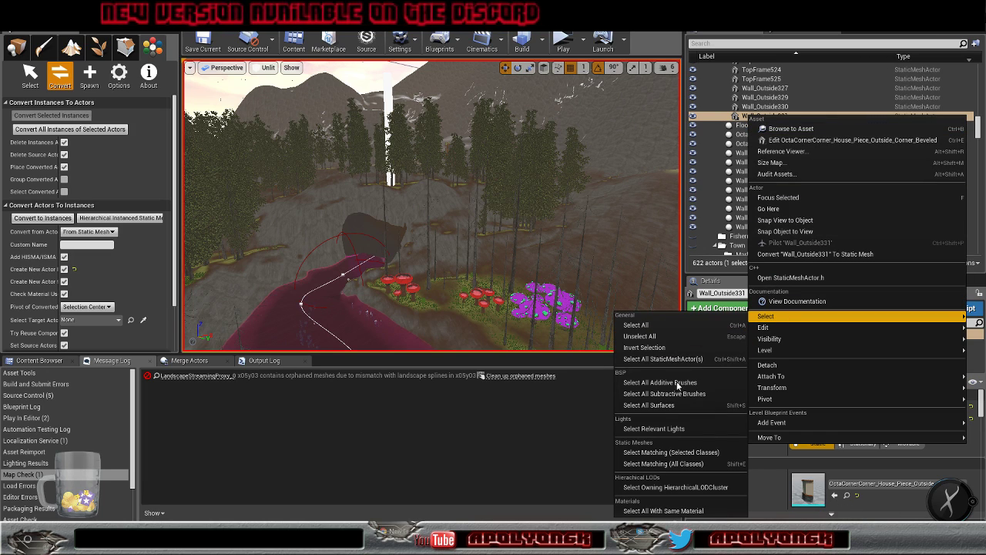
click(681, 452)
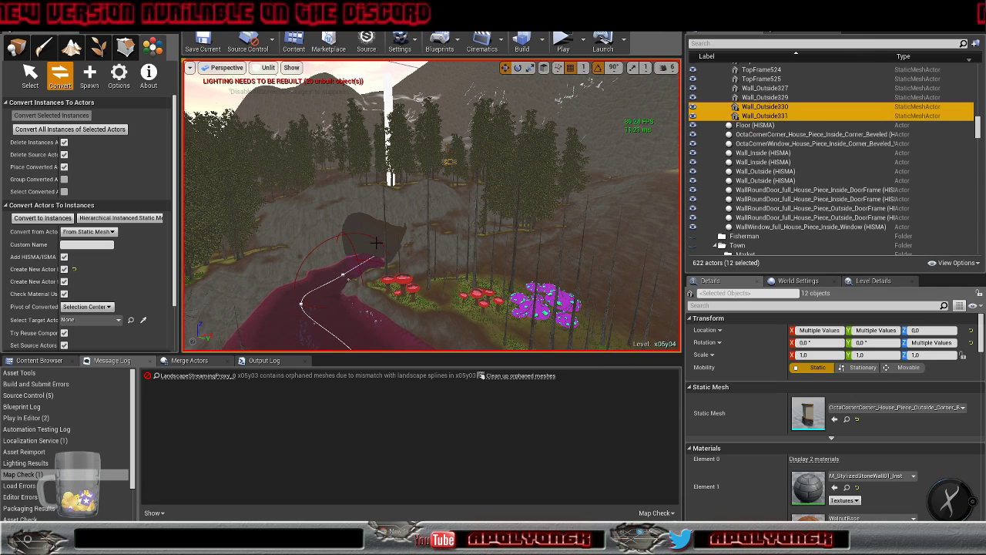
click(41, 218)
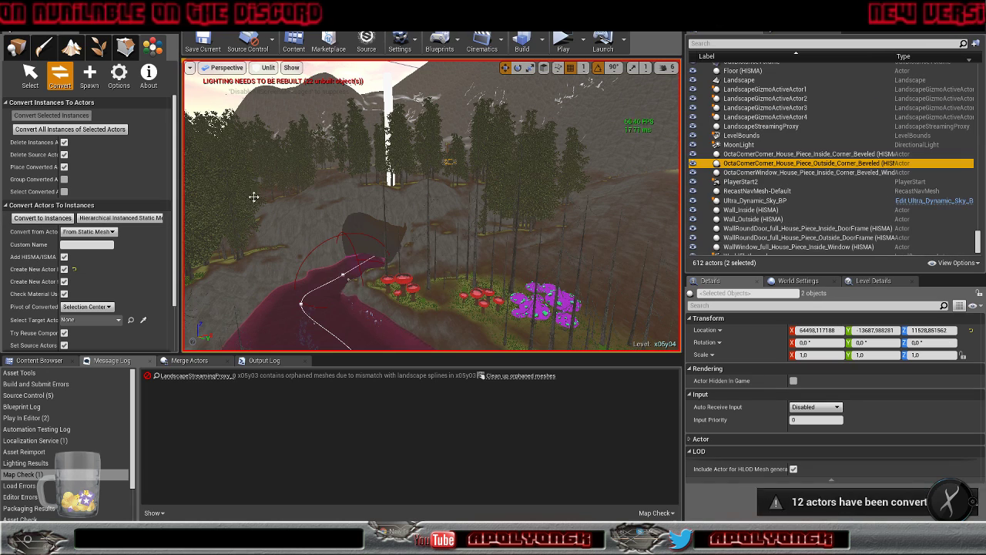
Select all actors matching Floor9108's Stairs02 mesh within its class, inspect them at the house, and convert them to instances
scroll(794, 186, up, 10)
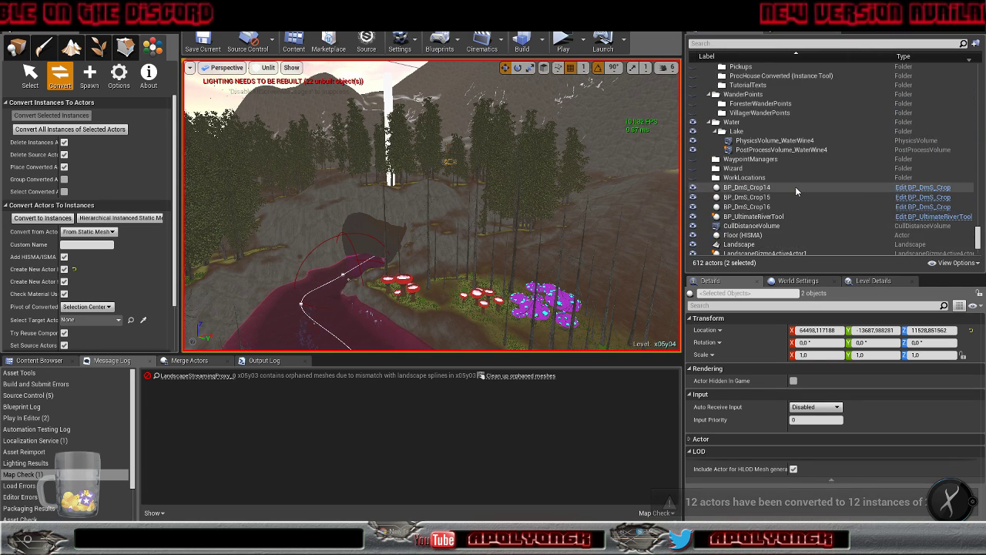
scroll(779, 185, up, 5)
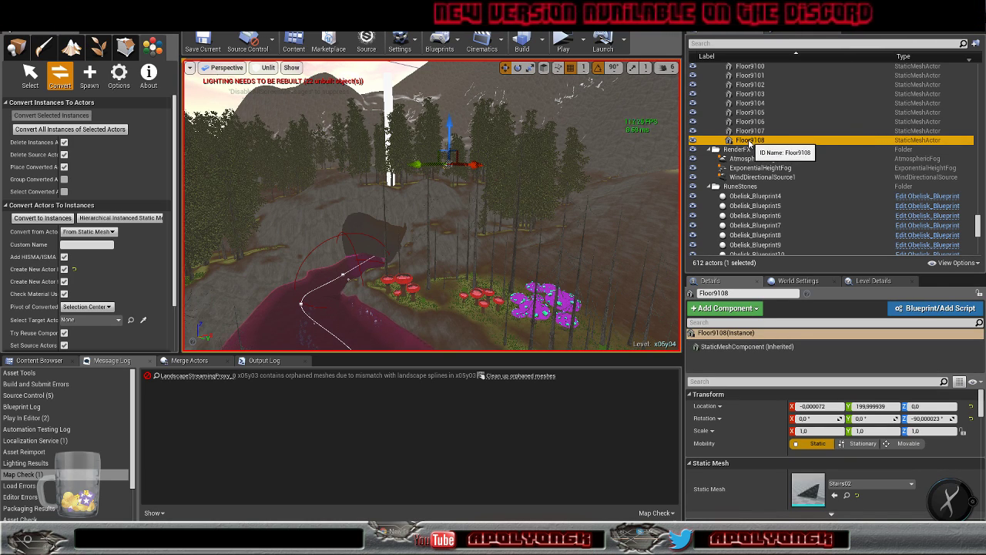
right_click(749, 144)
mouse_move(797, 342)
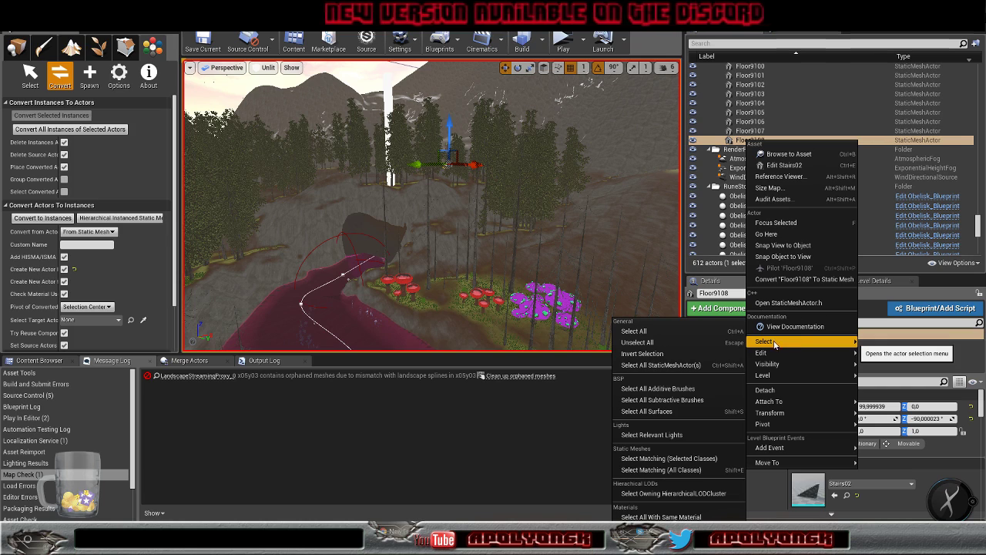
click(668, 458)
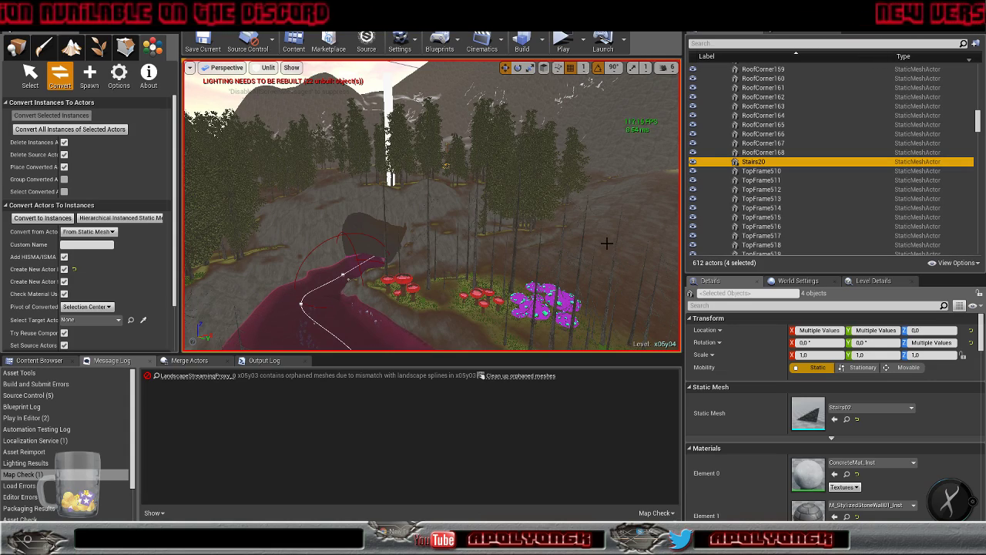
right_drag(607, 243, 689, 262)
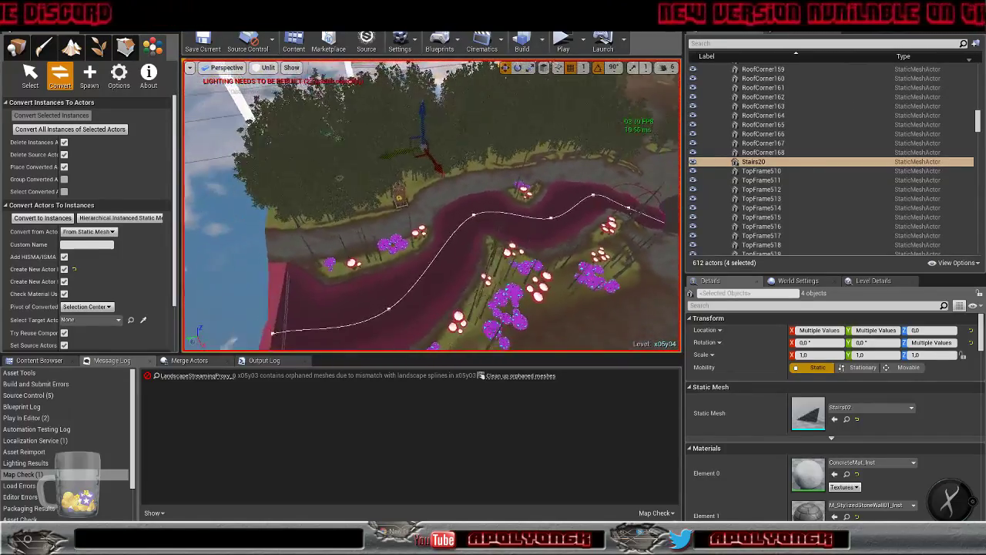
right_drag(607, 243, 678, 265)
right_drag(607, 243, 556, 248)
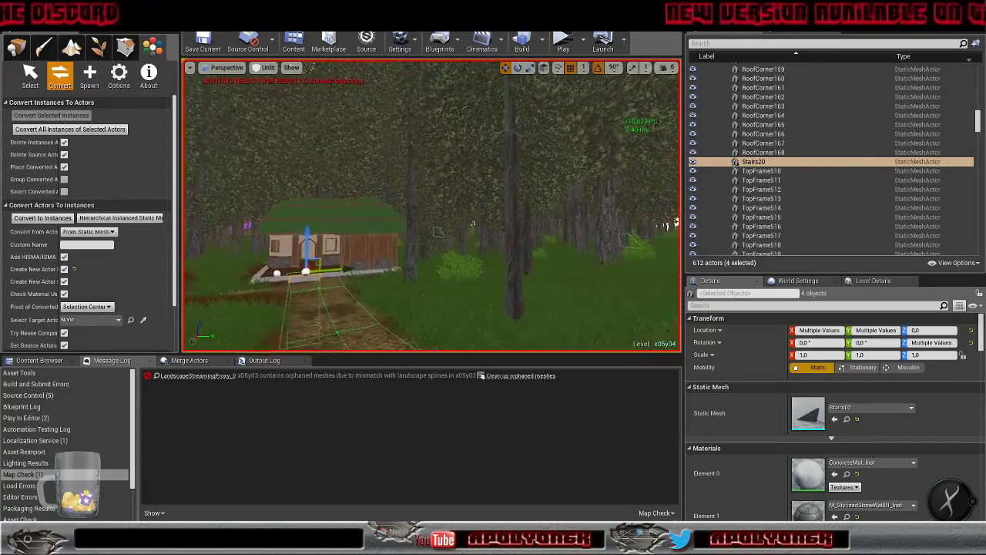
right_drag(431, 206, 417, 216)
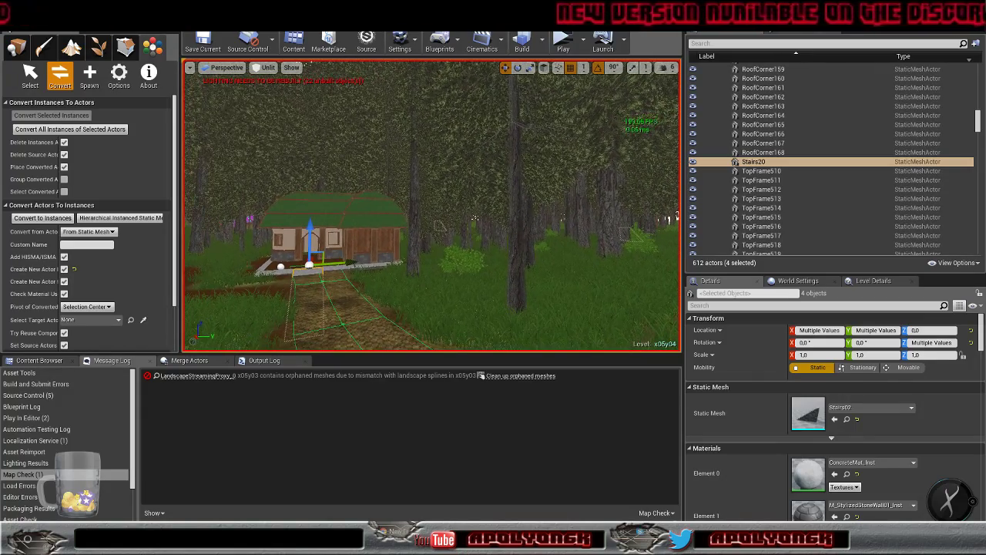
click(31, 219)
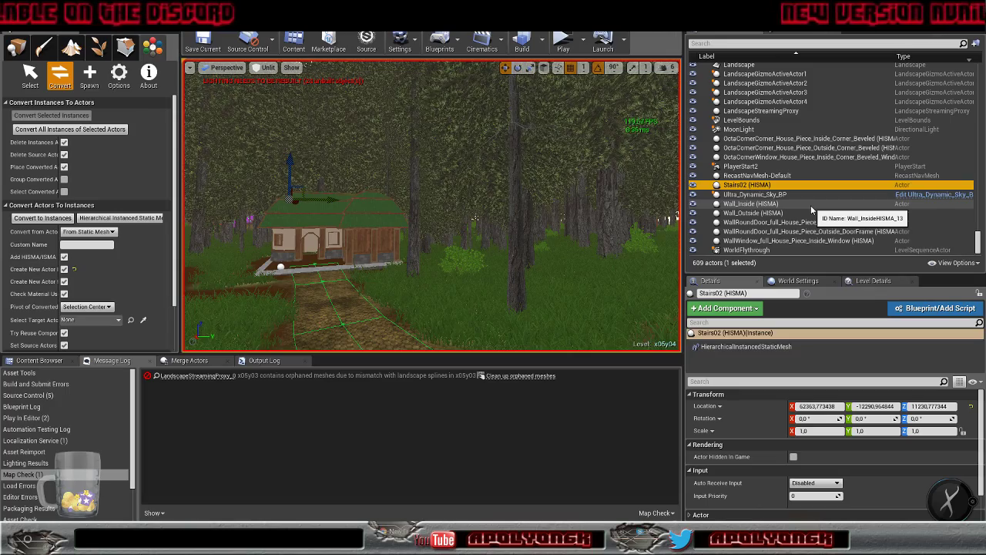
Select all actors matching Floor9107's BalconySide mesh within its class and convert them to instances
scroll(810, 205, up, 10)
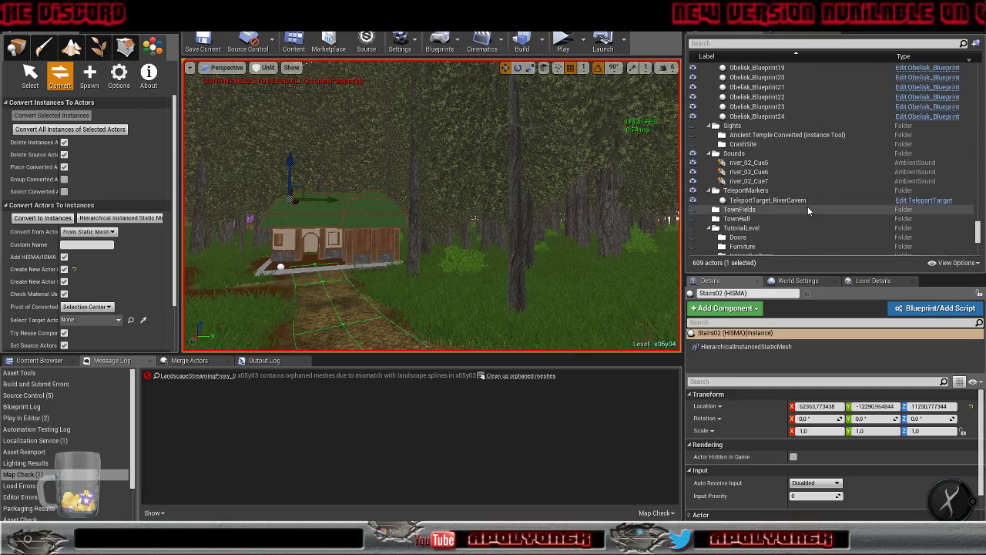
scroll(807, 206, up, 10)
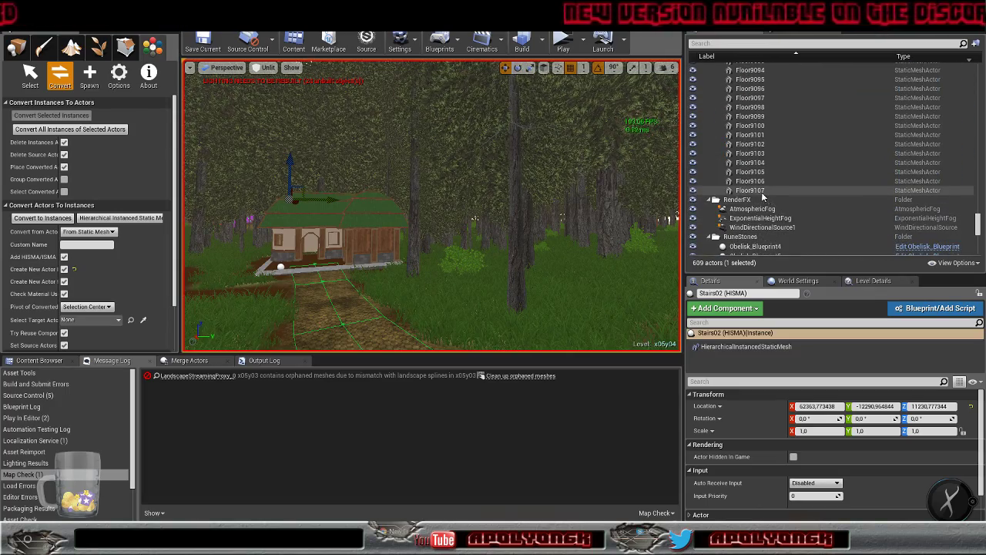
click(751, 191)
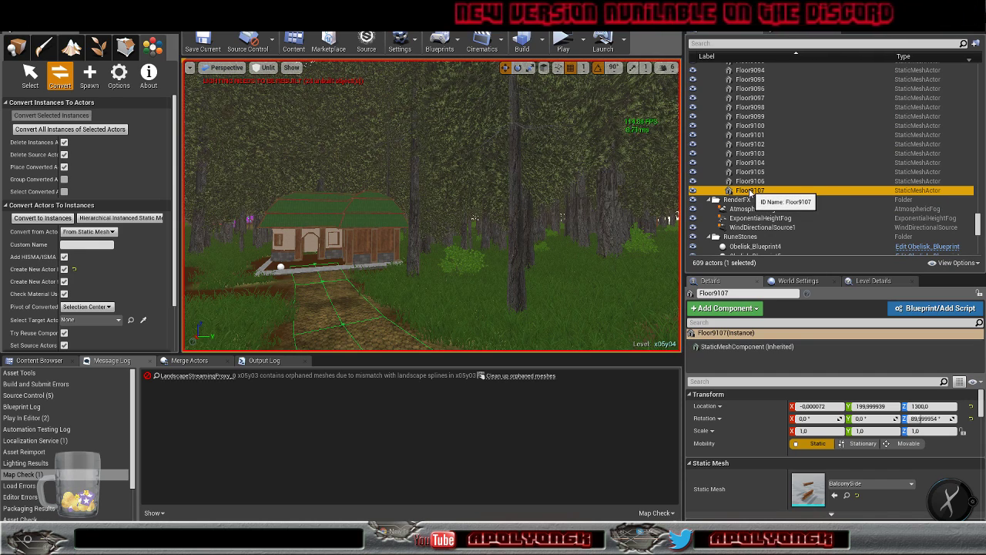
right_click(751, 192)
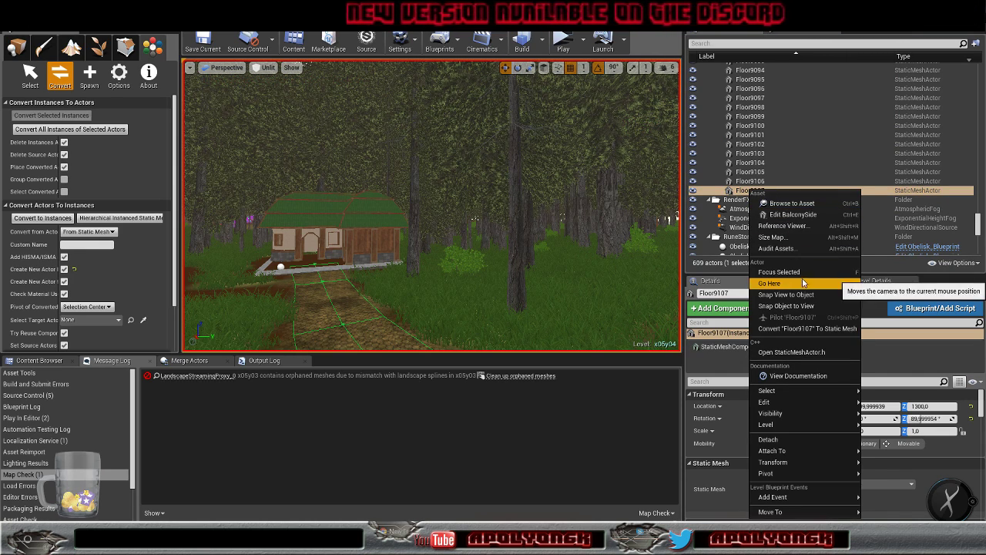
mouse_move(799, 391)
click(672, 459)
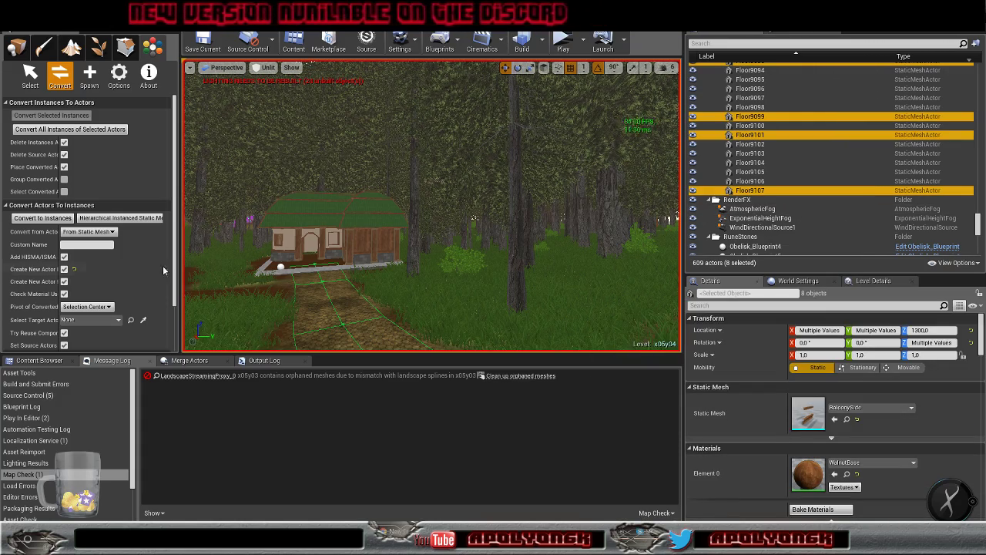
click(35, 219)
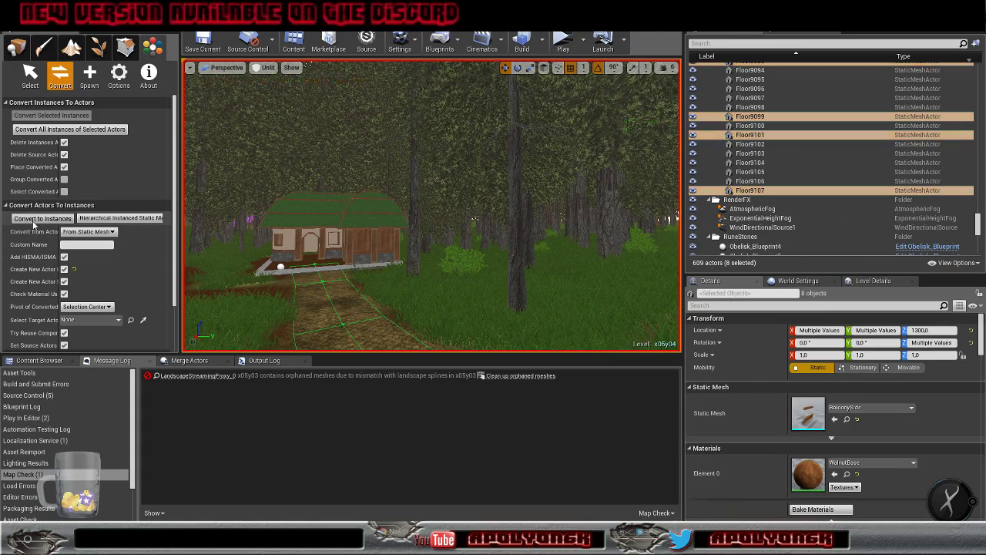
Select all actors matching Floor9106's BalconyPillar mesh within its class and convert them to instances
scroll(807, 196, up, 10)
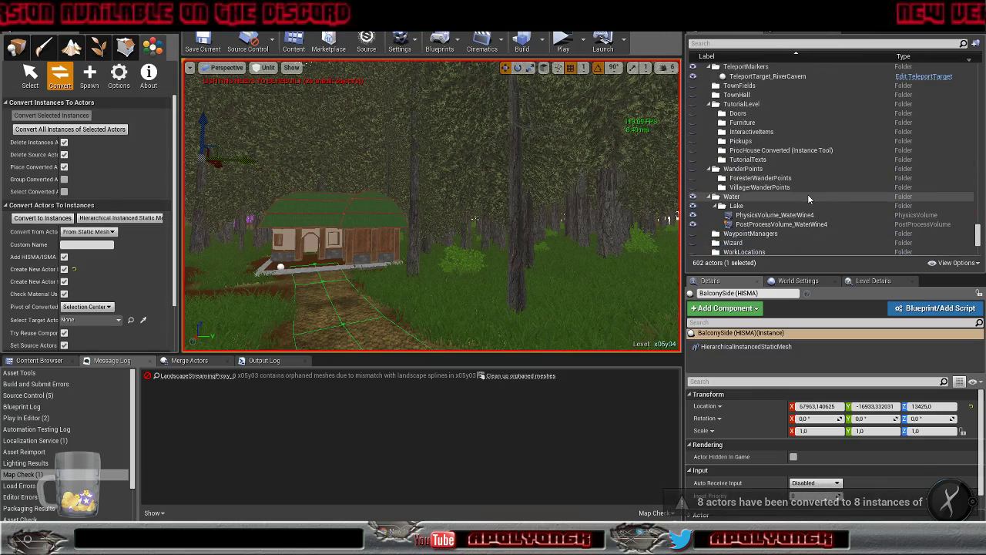
scroll(808, 196, up, 2)
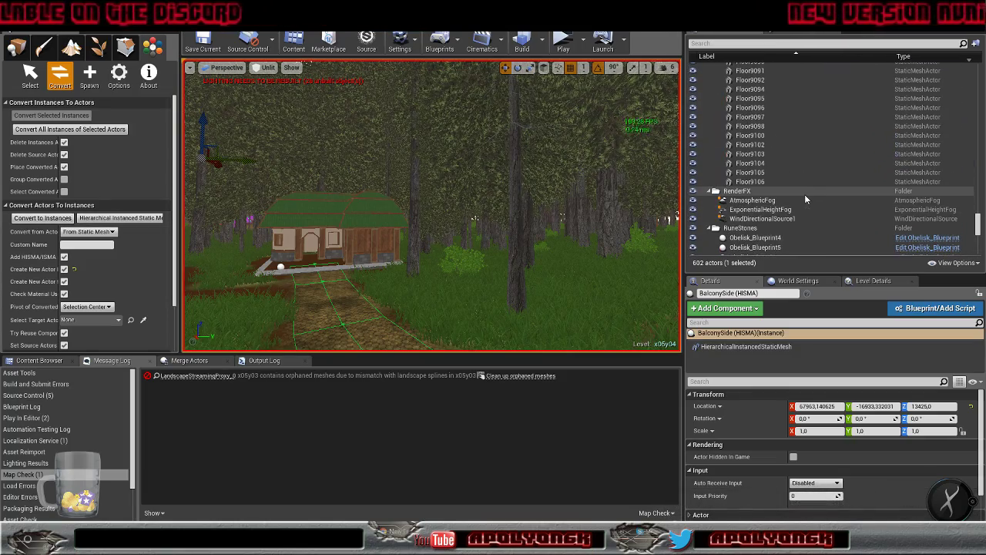
click(751, 182)
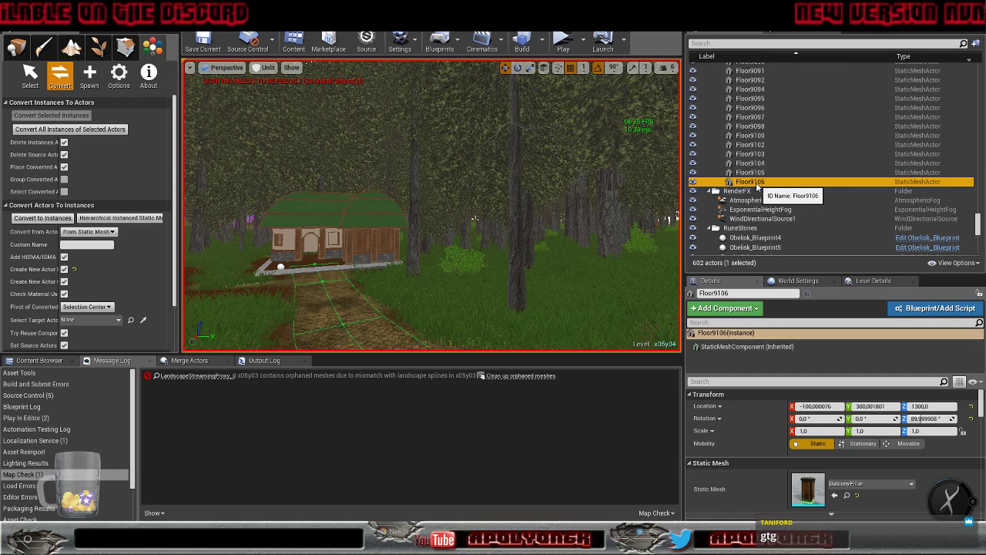
right_click(757, 184)
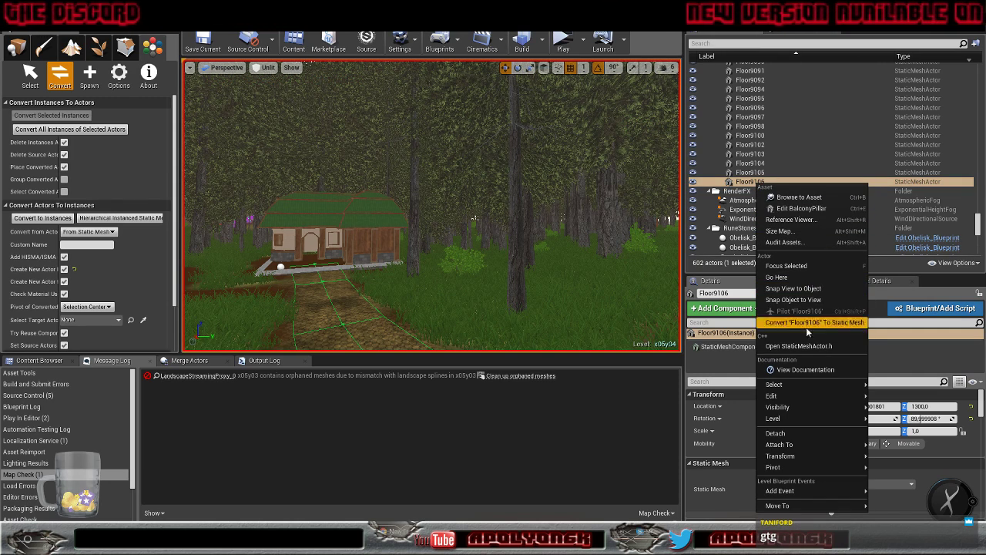
mouse_move(789, 384)
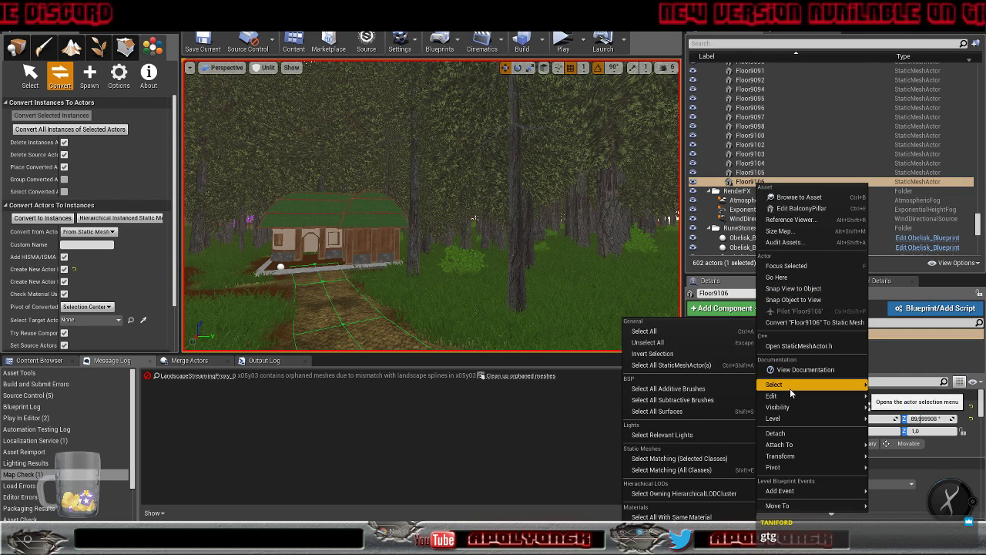
click(720, 459)
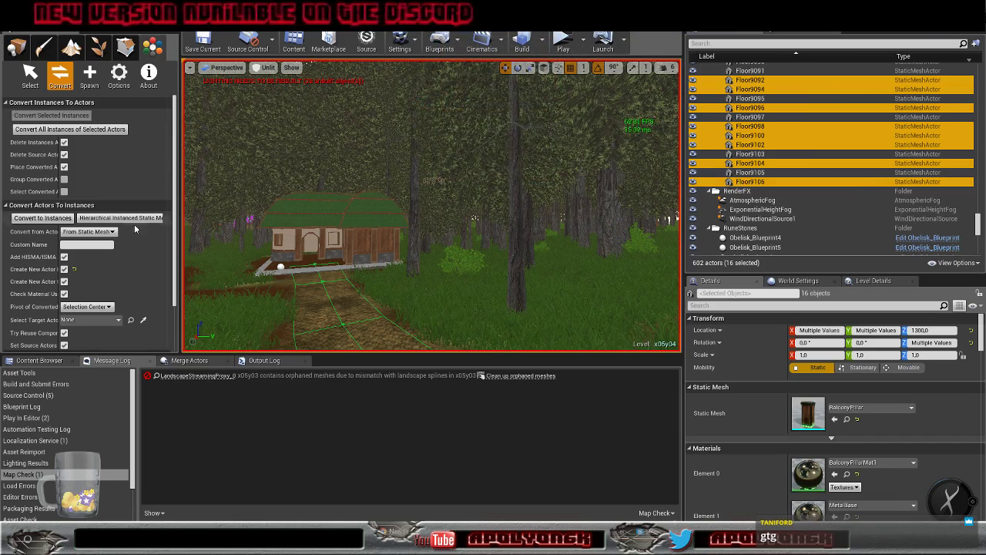
click(34, 222)
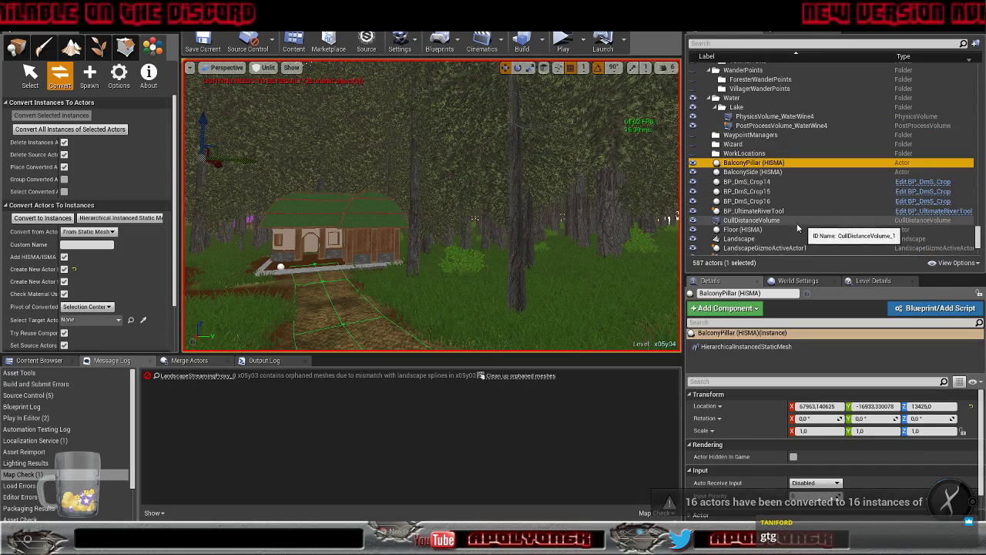
Select all actors matching Floor9105's BalconyOctaCorner mesh within its class and convert them to instances
scroll(796, 223, up, 10)
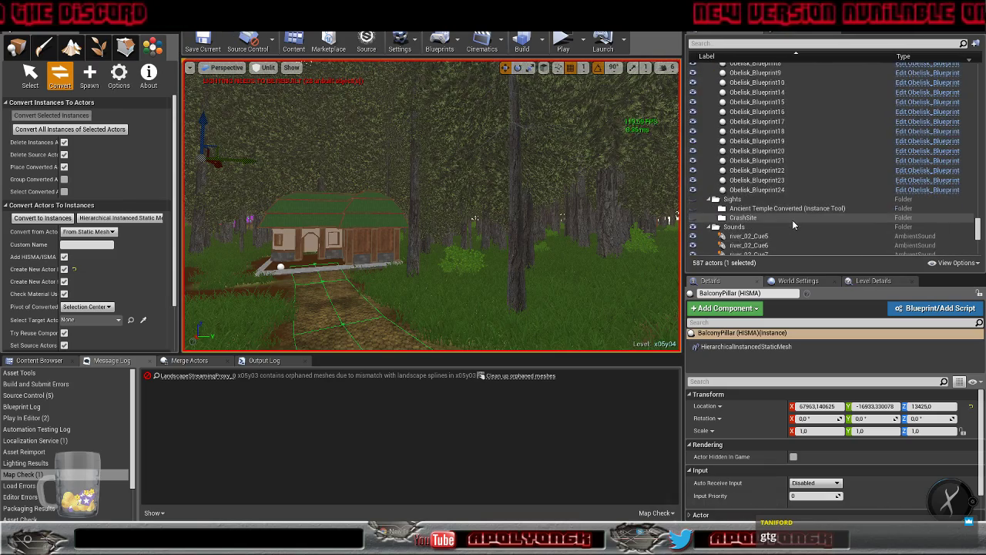
scroll(792, 220, up, 10)
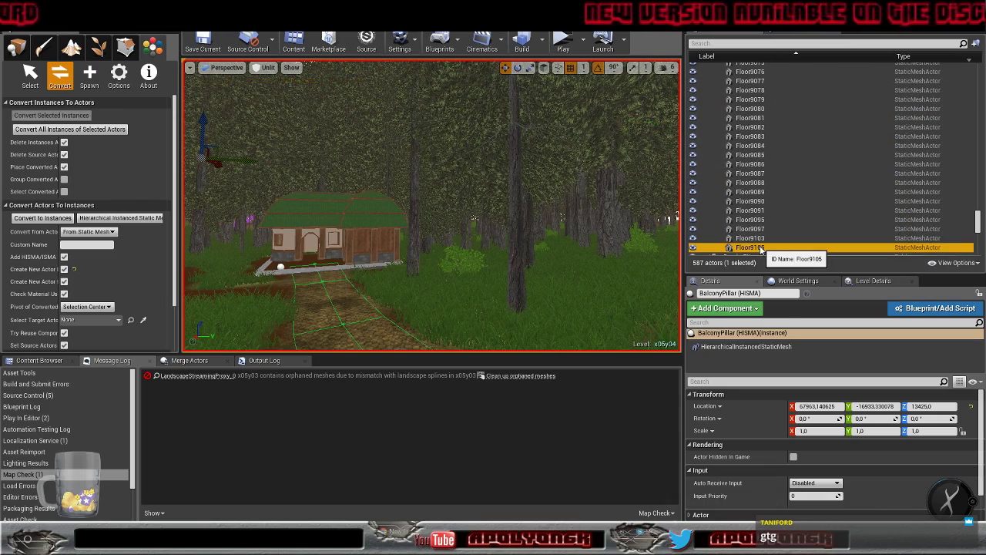
right_click(761, 248)
mouse_move(803, 399)
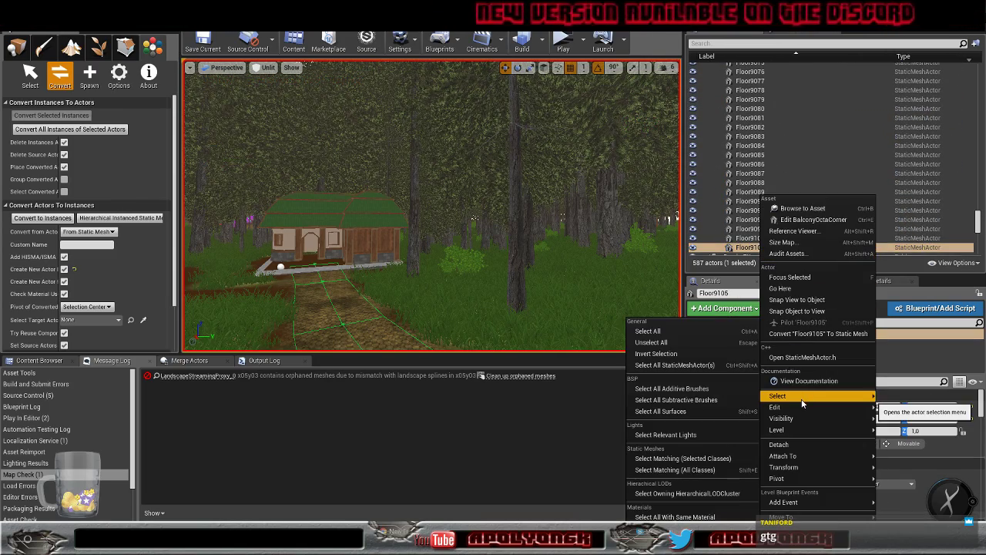
click(682, 458)
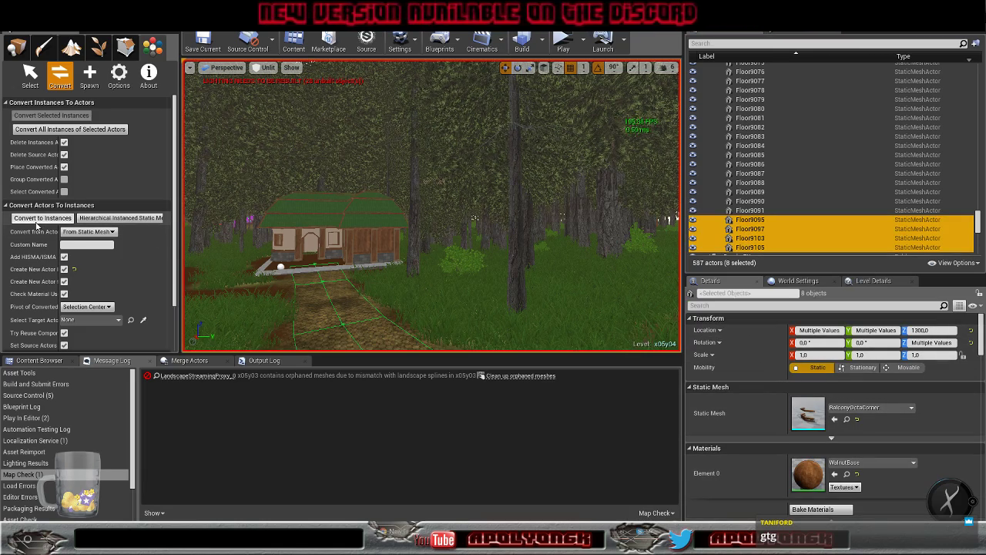
click(40, 218)
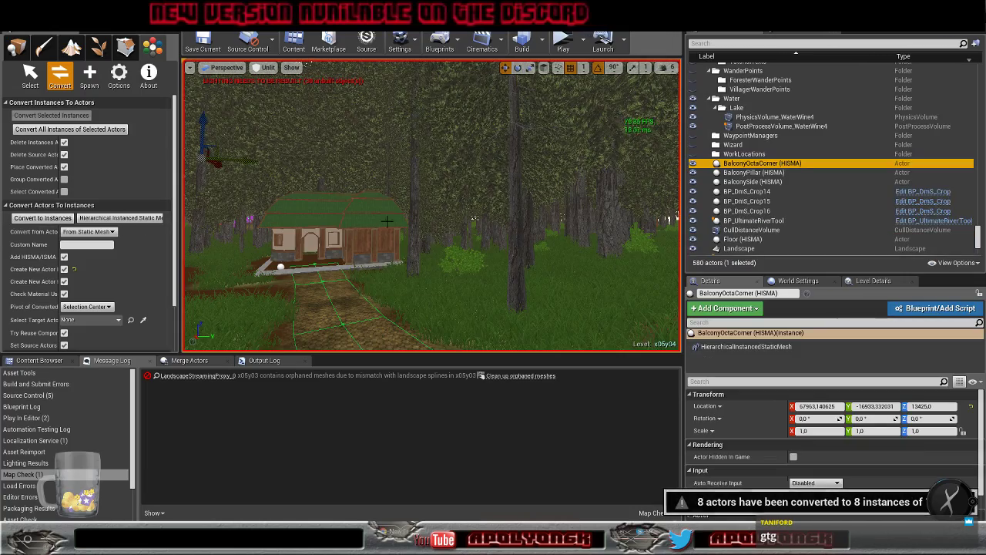
Select all actors matching Floor9091's PillarFloorPiece mesh within its class and convert them to instances
scroll(817, 211, up, 3)
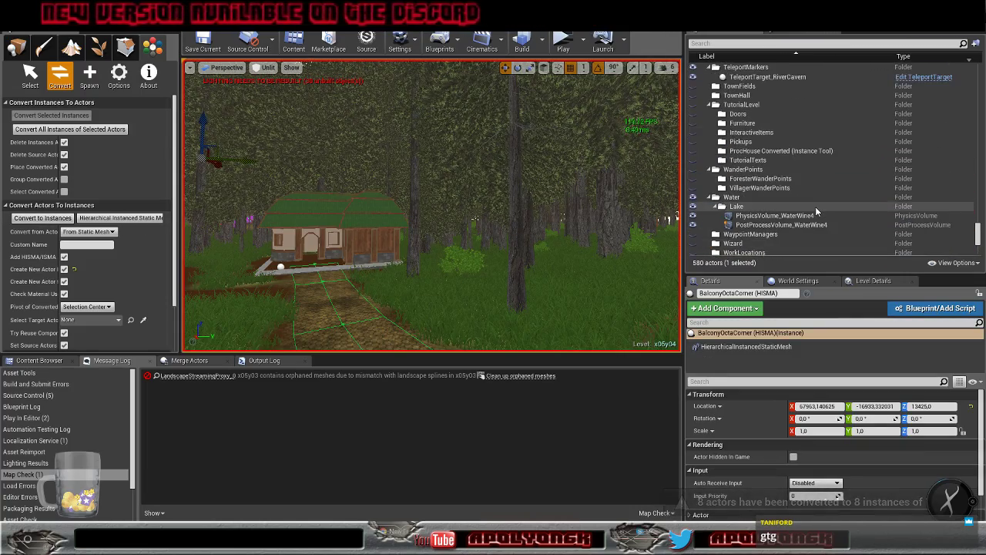
scroll(816, 211, up, 6)
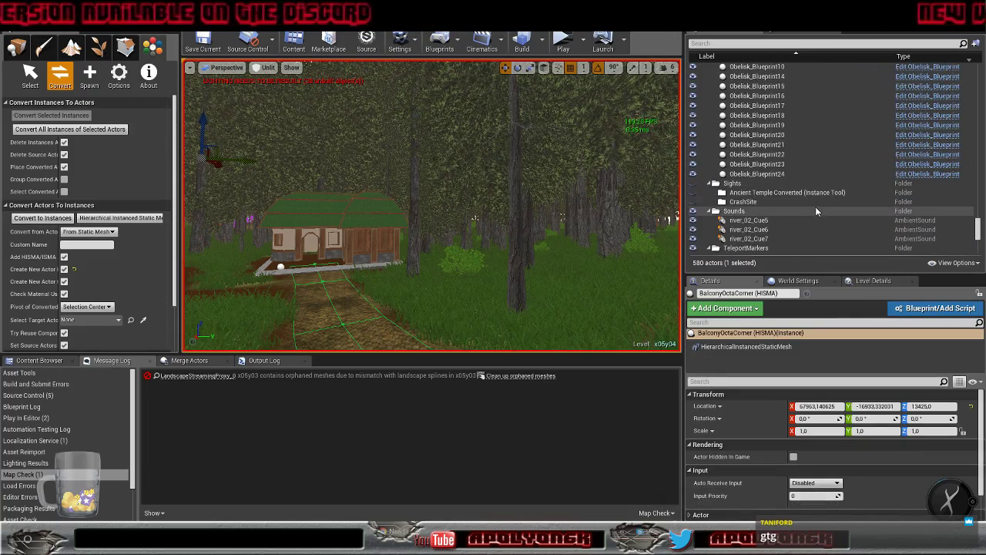
scroll(813, 208, up, 5)
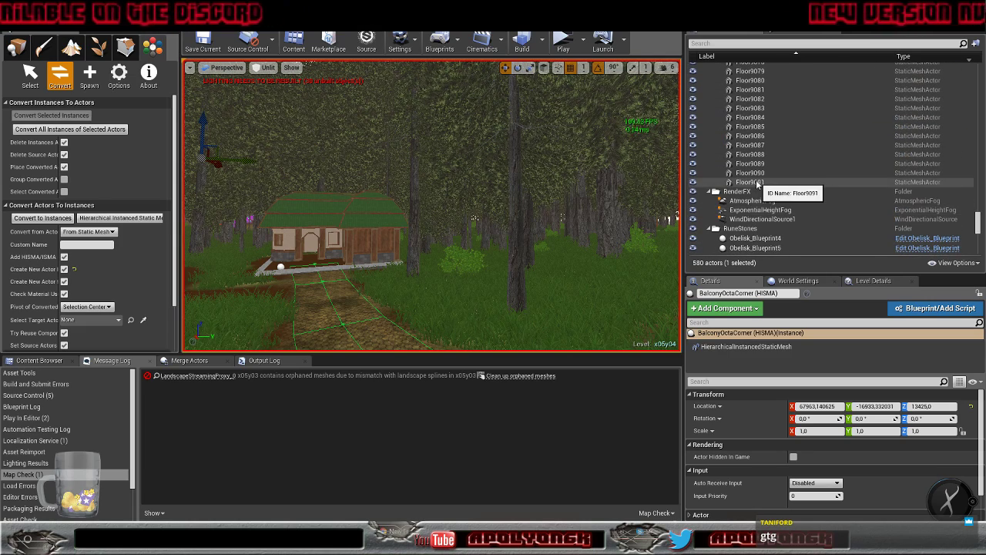
click(758, 184)
right_click(757, 183)
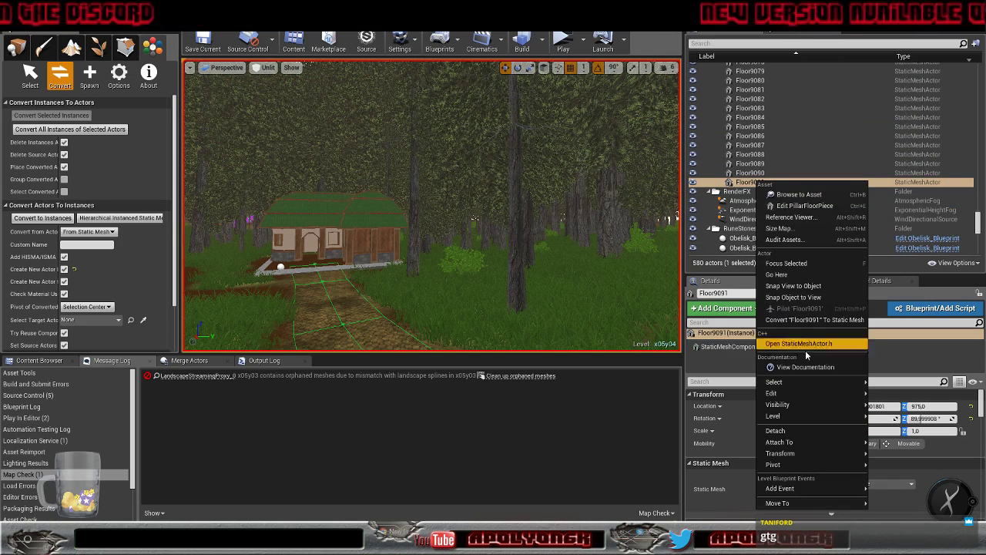
mouse_move(799, 383)
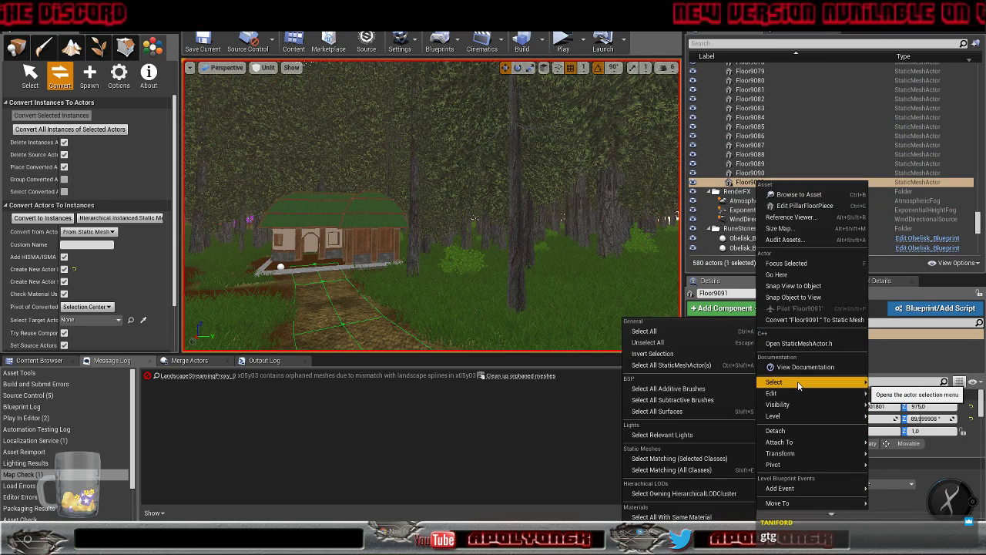
click(680, 458)
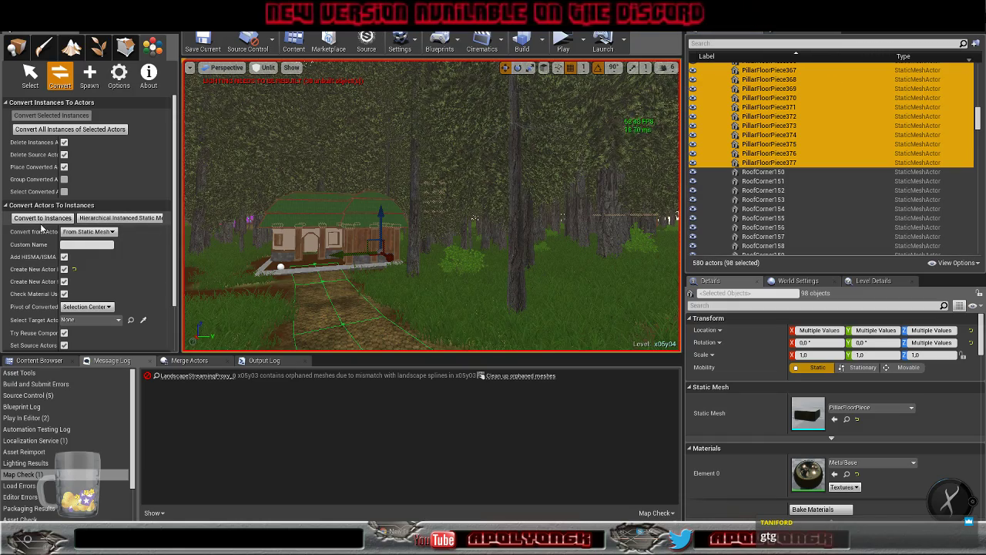
click(41, 217)
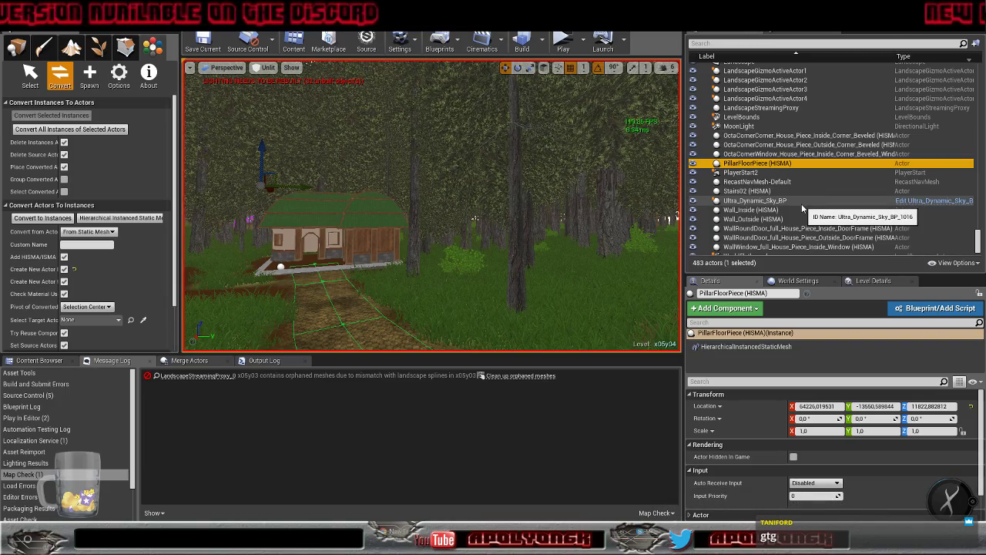
Select all actors matching Floor9090's FramePillar mesh within its class and convert them to instances
scroll(801, 204, up, 10)
scroll(801, 203, up, 5)
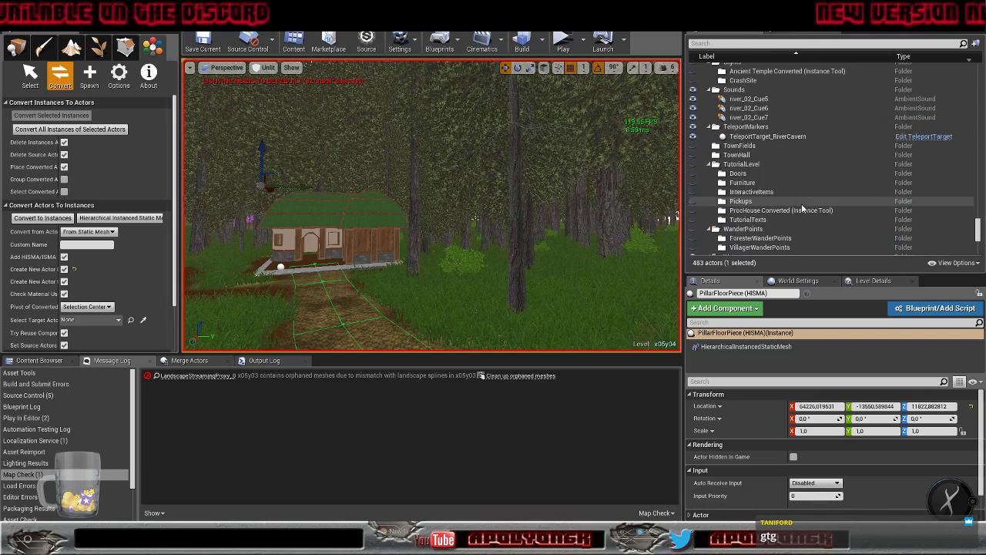
scroll(801, 204, up, 3)
scroll(801, 203, up, 10)
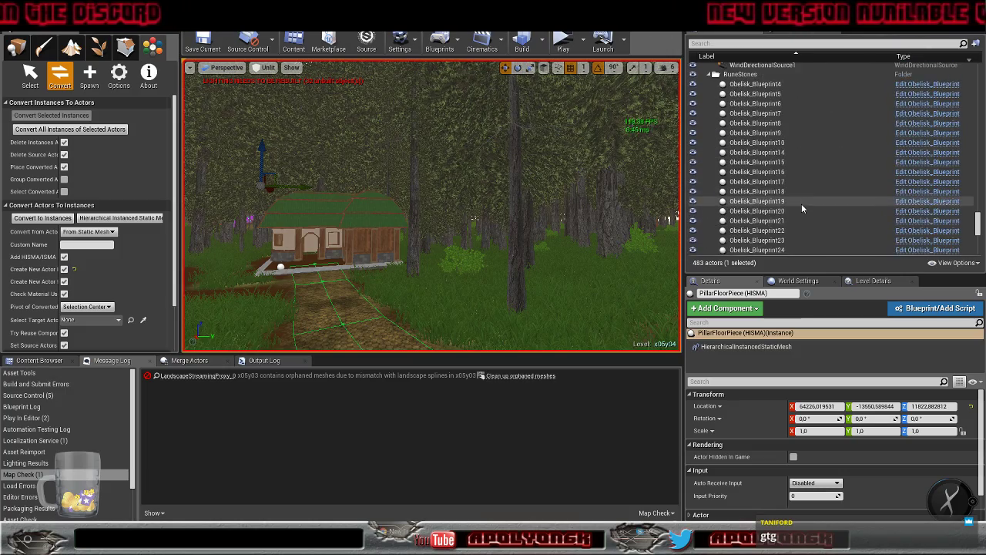
click(767, 194)
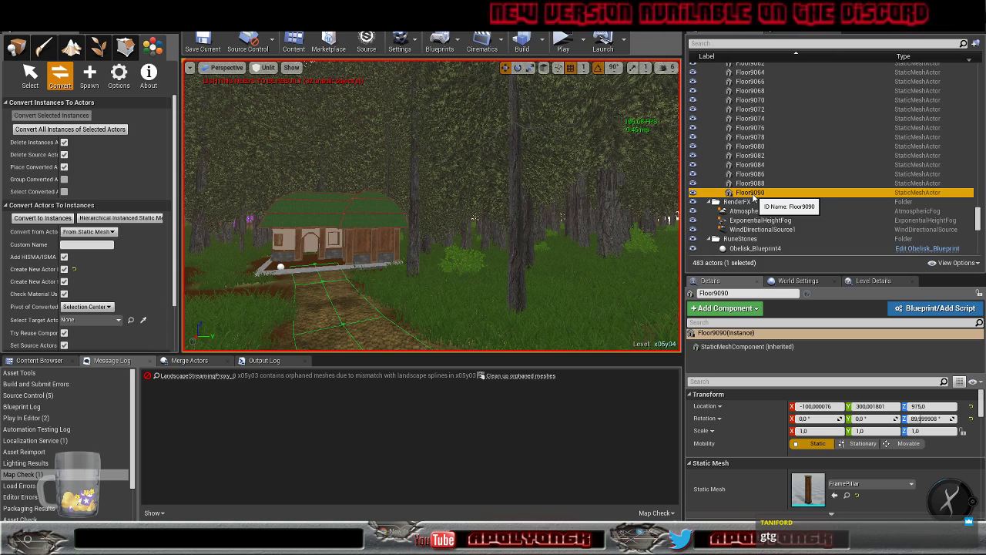
right_click(752, 193)
mouse_move(769, 396)
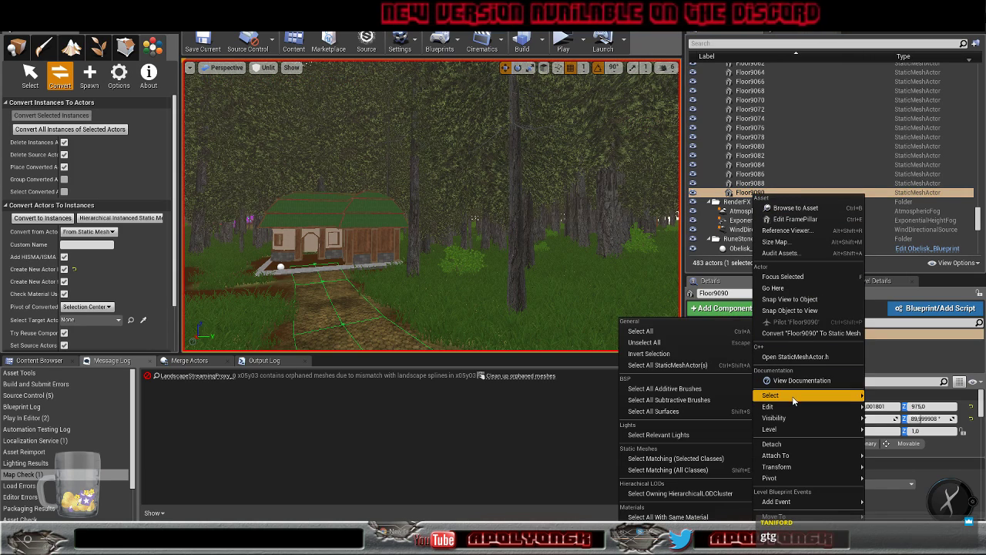
click(676, 458)
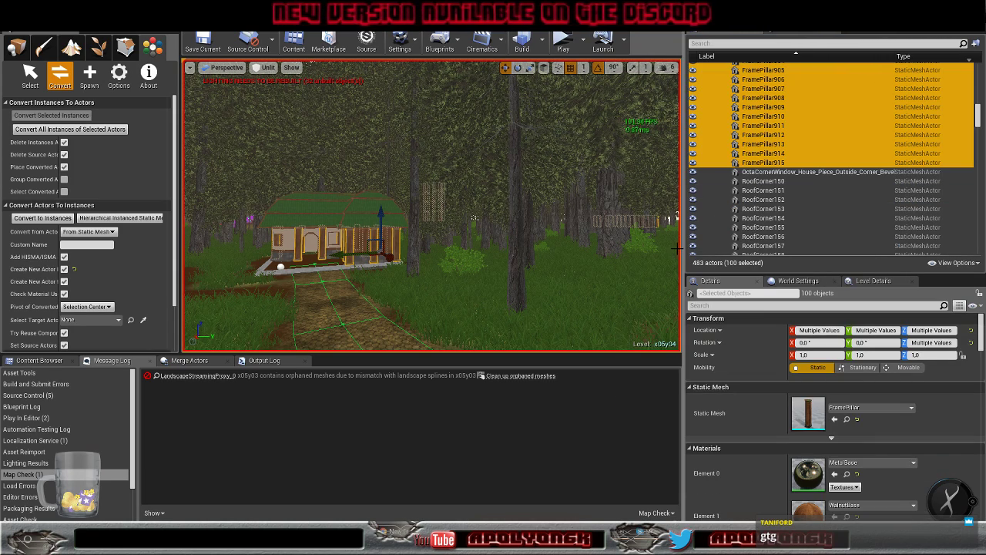
click(42, 218)
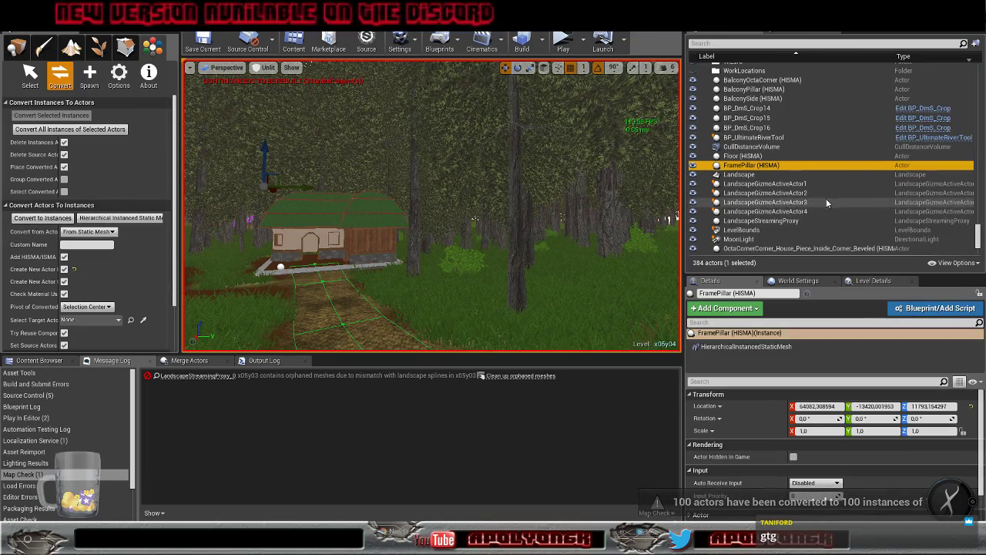
Select all actors matching Floor8983's FloorTrapDoor mesh within its class and convert them to instances
scroll(801, 211, up, 5)
scroll(801, 211, up, 10)
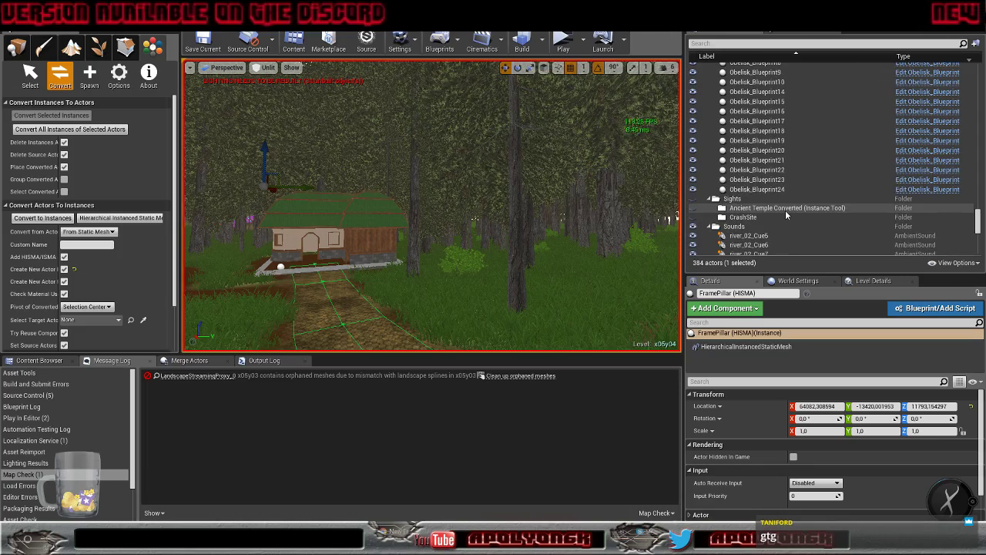
scroll(785, 209, up, 6)
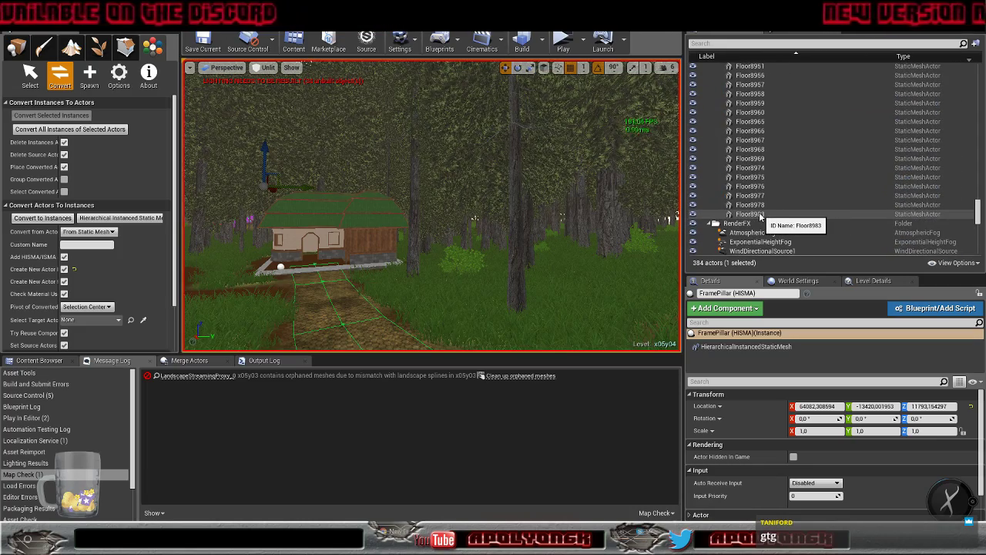
click(760, 214)
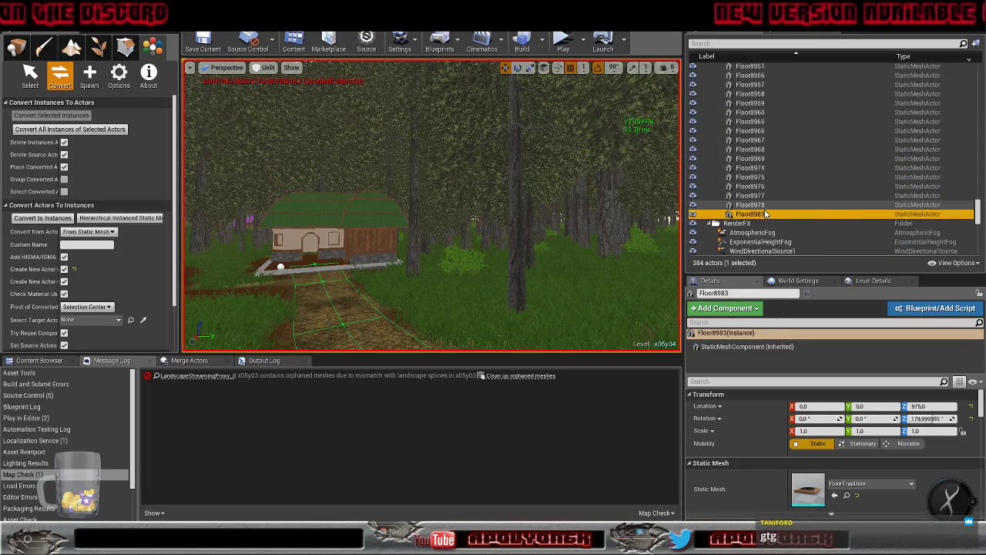
right_click(759, 215)
mouse_move(774, 395)
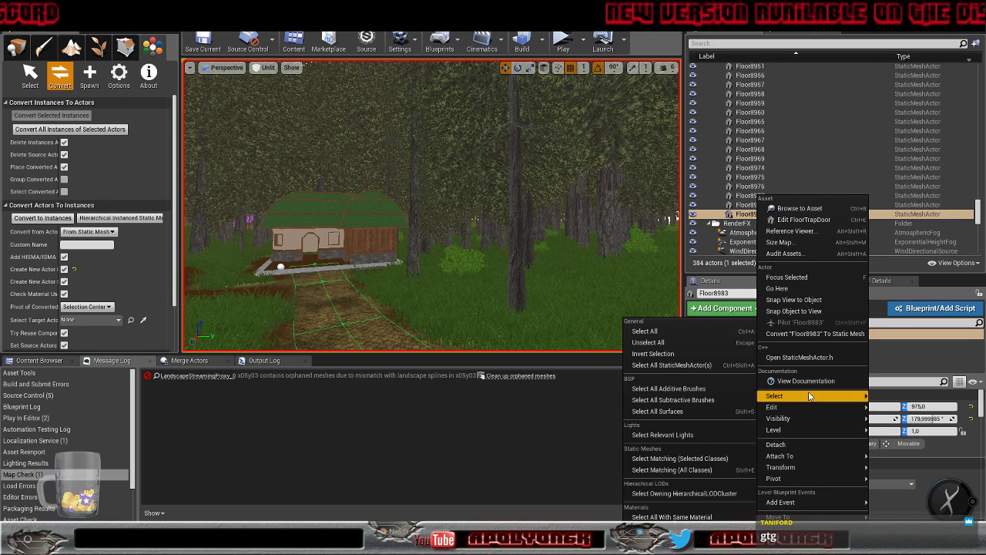
click(678, 459)
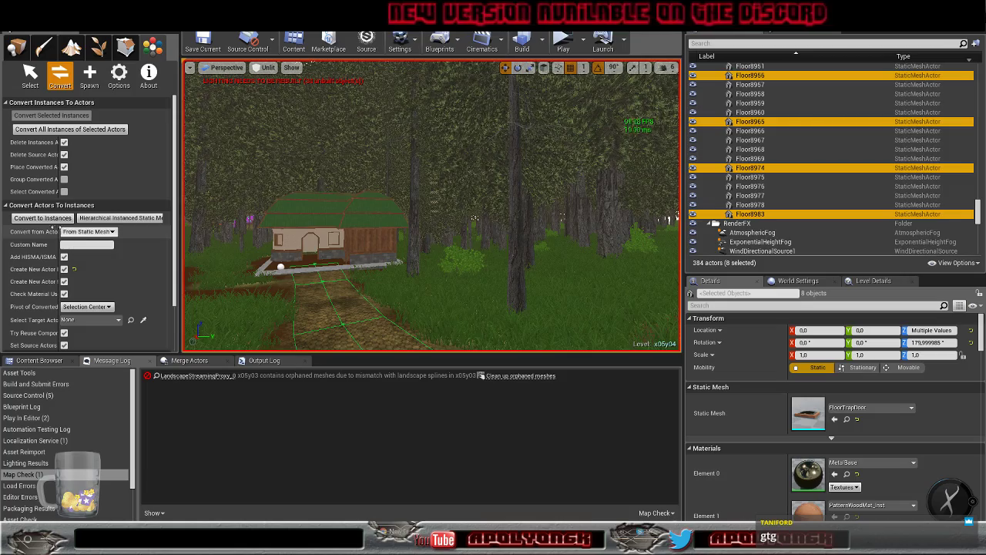
click(35, 220)
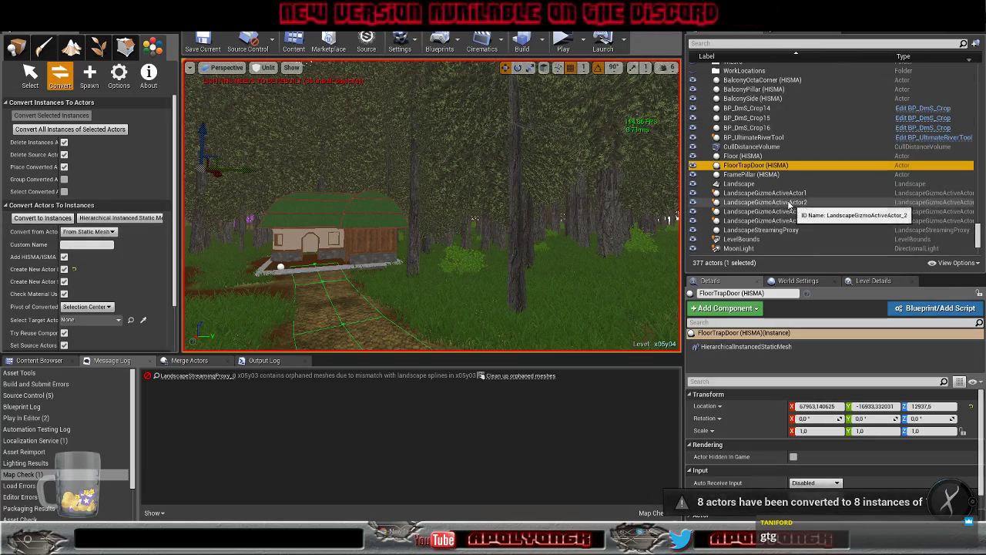
Select all actors matching Floor8978's FloorOctaCorner mesh across all classes and convert them to instances
scroll(786, 220, up, 10)
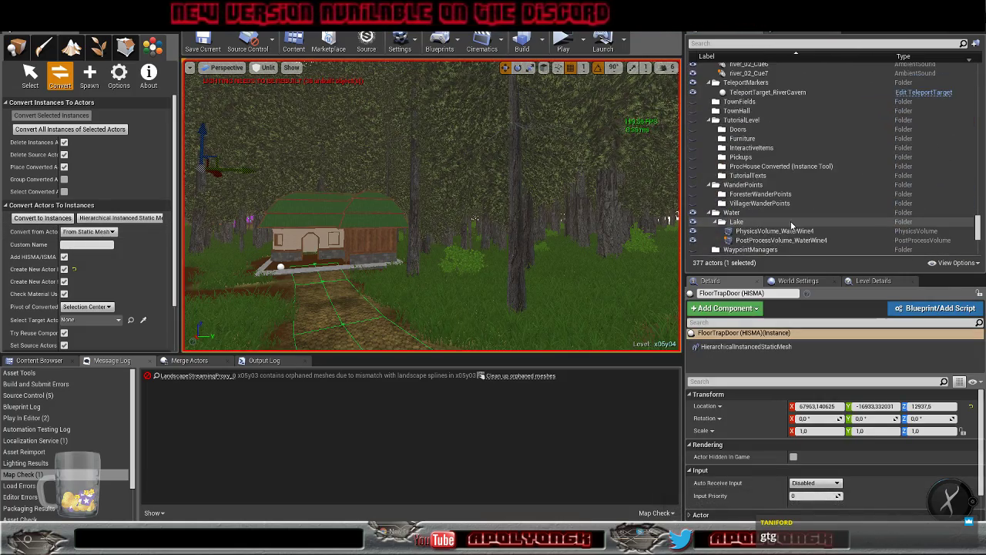
scroll(790, 221, up, 15)
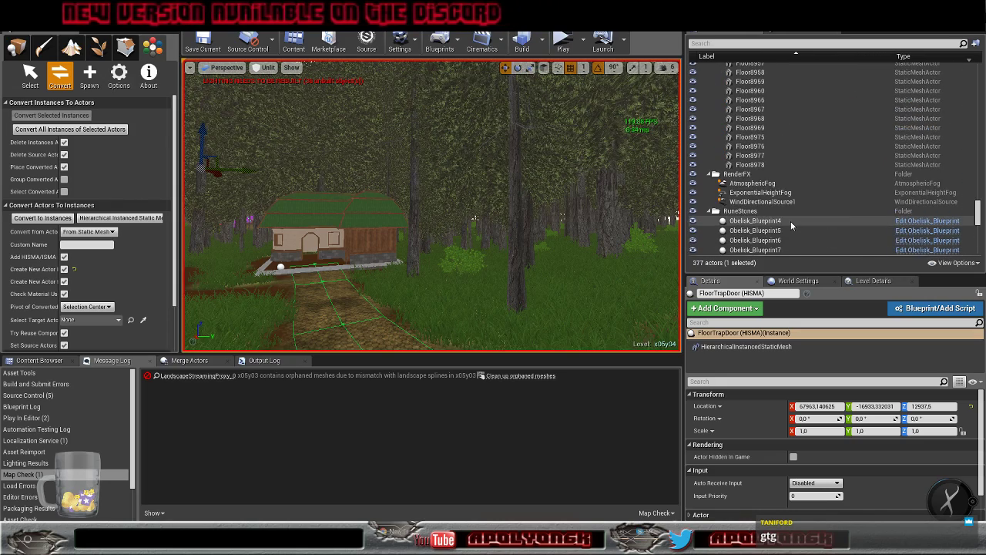
click(779, 231)
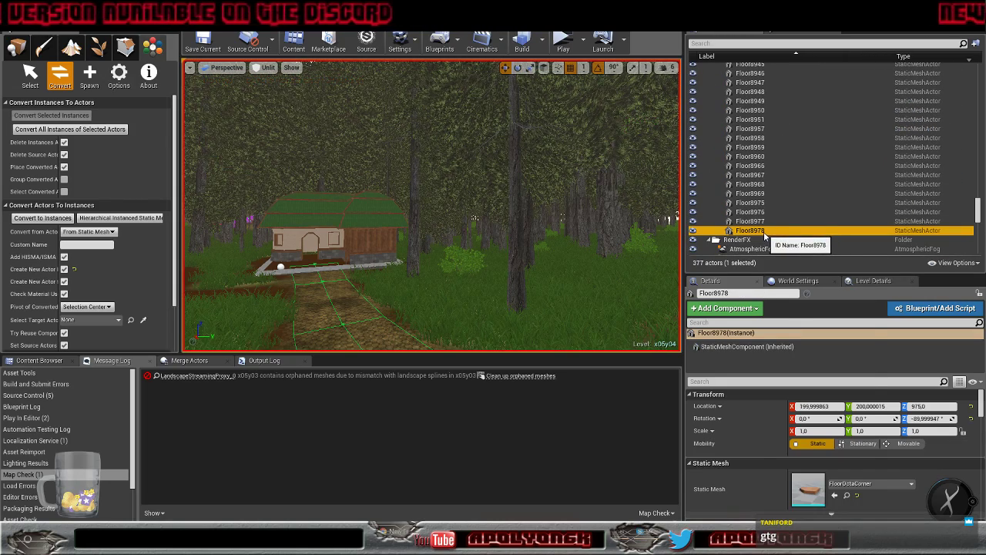
right_click(773, 231)
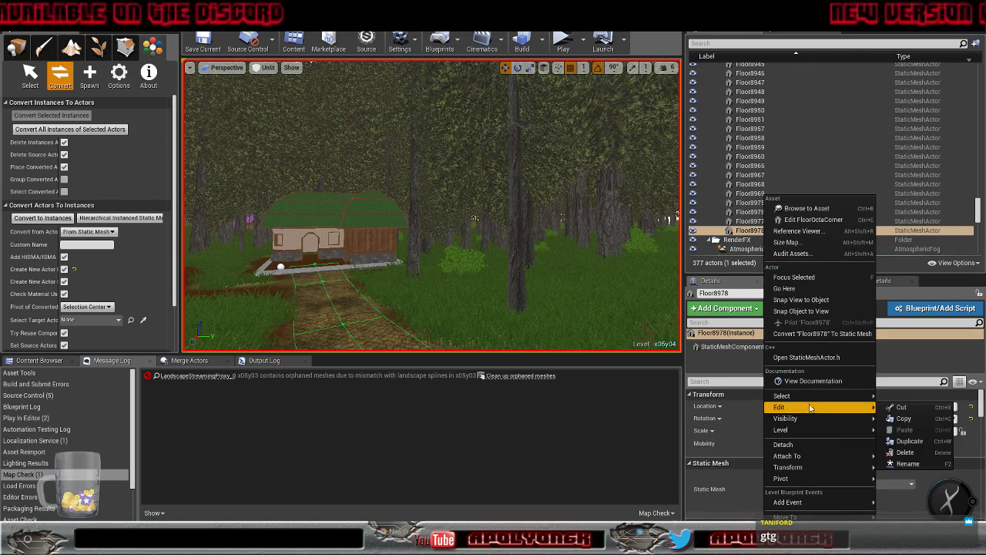
mouse_move(802, 400)
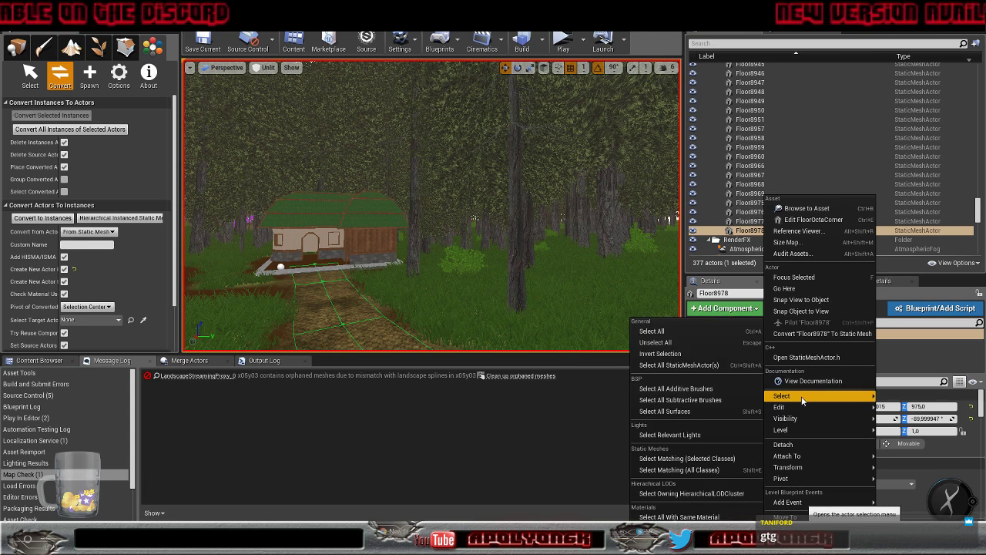
click(692, 469)
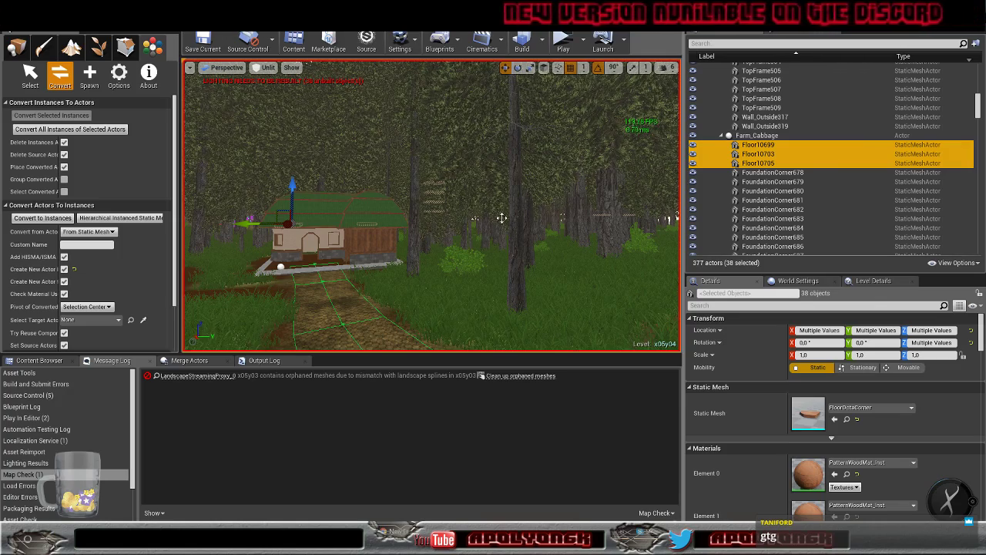
click(33, 218)
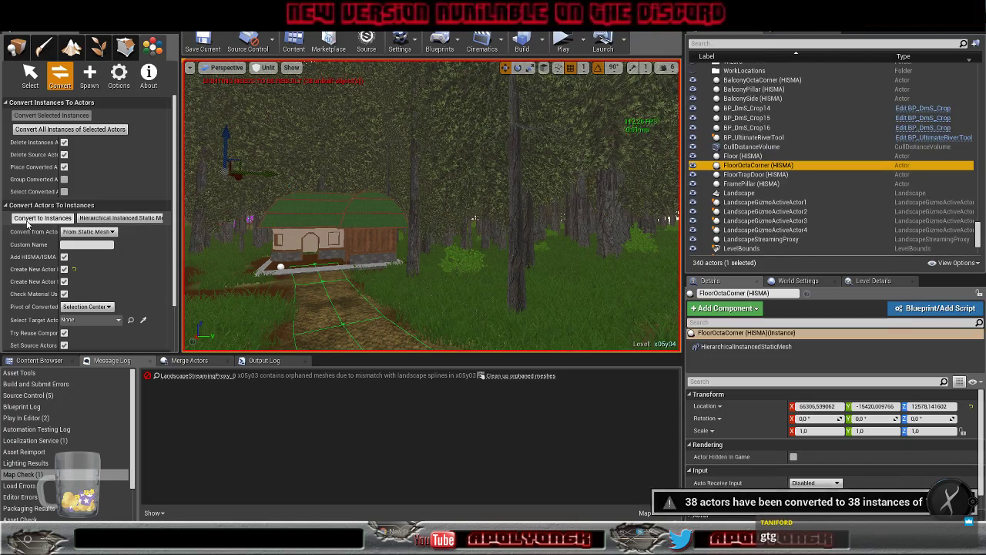
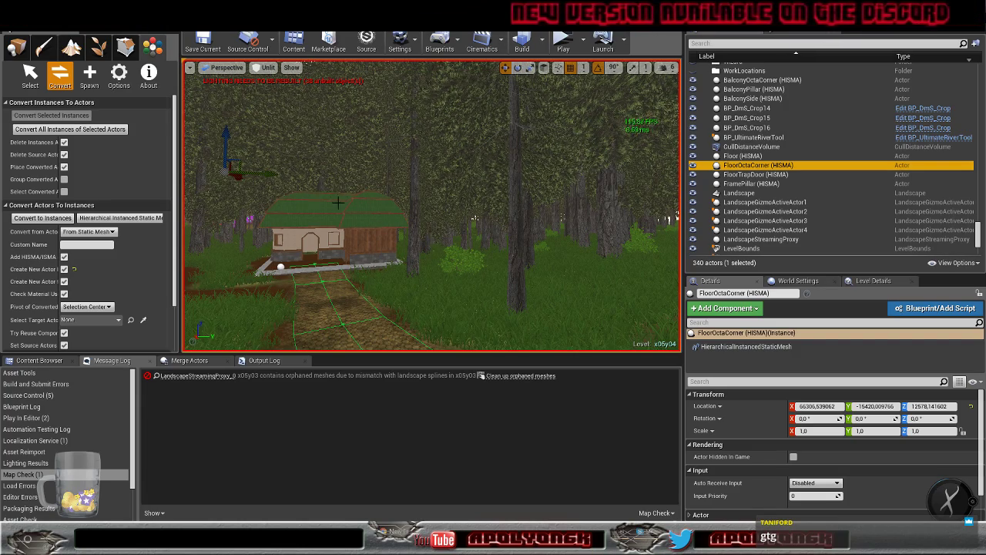
Select all actors matching Floor8947's TopFrame mesh within its class and convert them to instances
key(s)
right_drag(388, 290, 324, 317)
key(w)
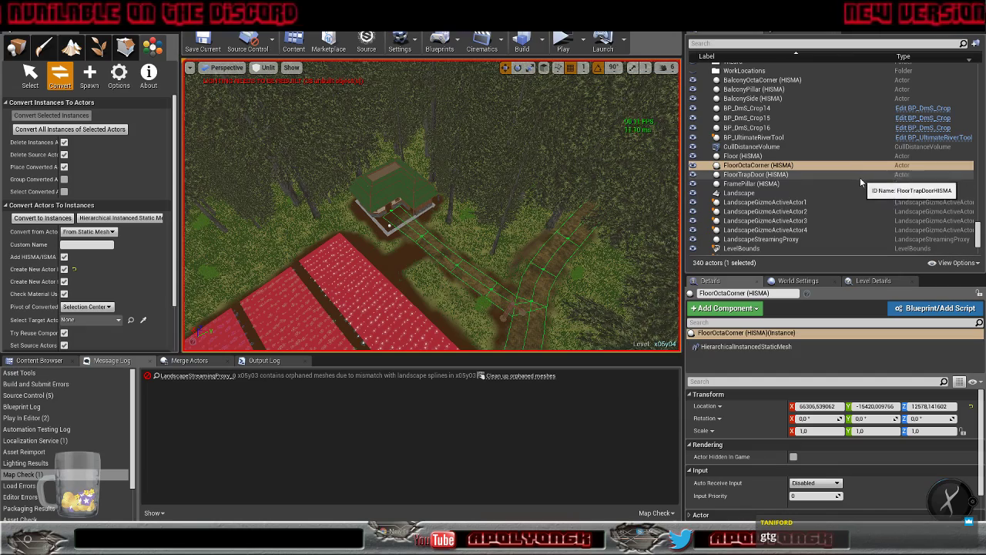
scroll(835, 206, up, 3)
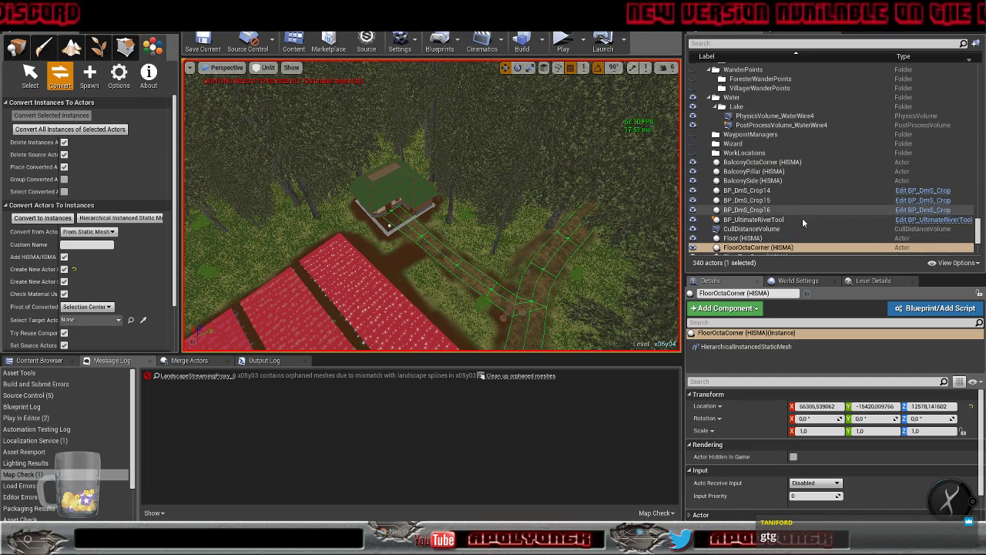
scroll(800, 220, up, 6)
scroll(799, 220, up, 10)
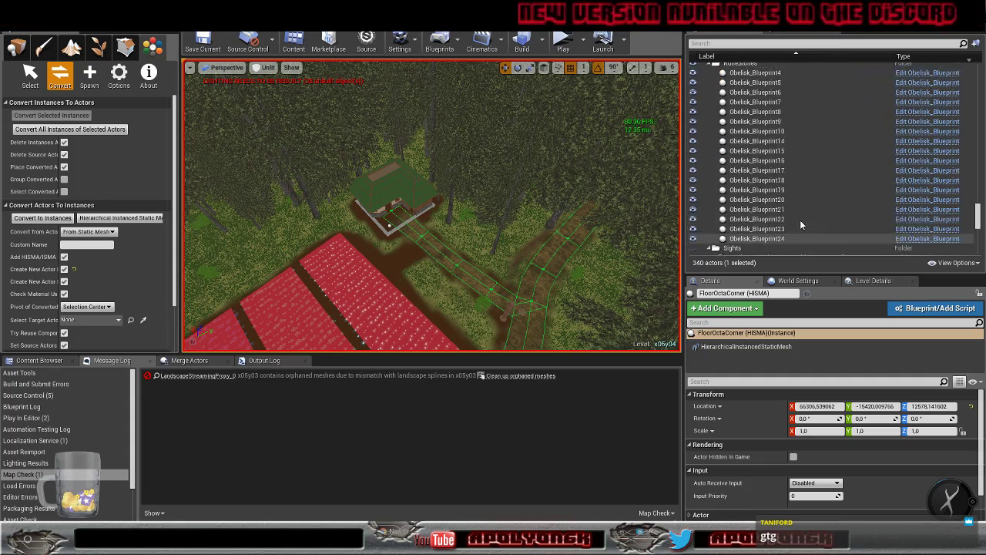
click(758, 198)
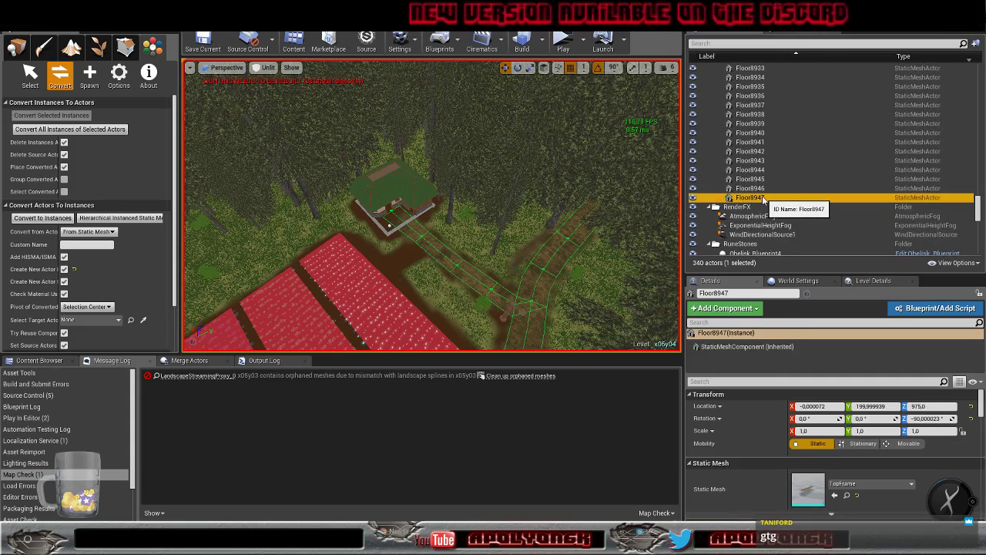
right_click(760, 198)
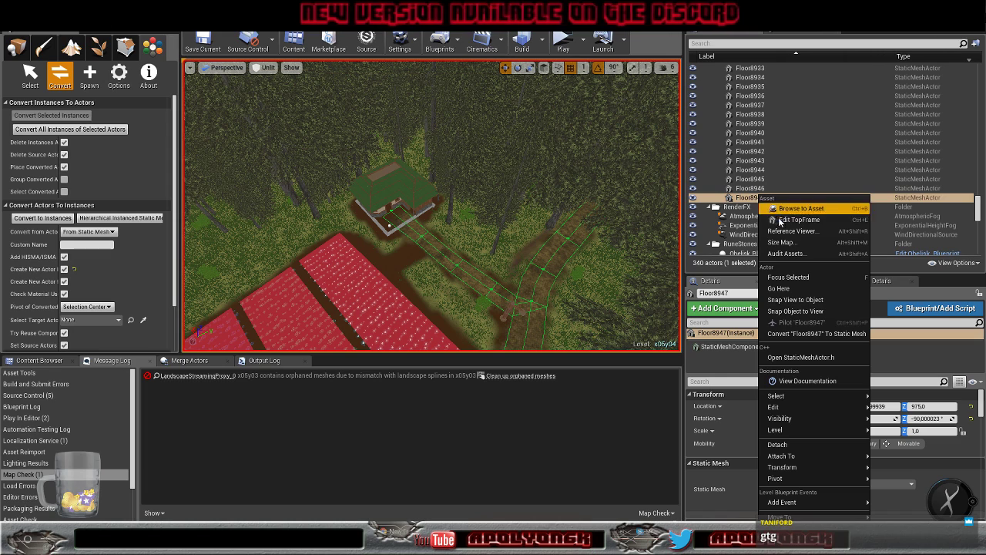
mouse_move(812, 399)
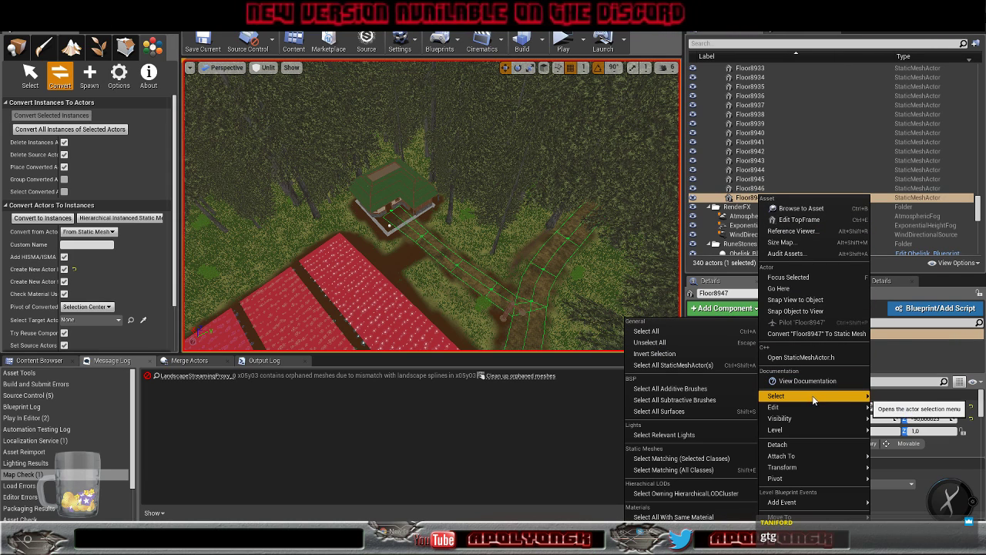
click(706, 462)
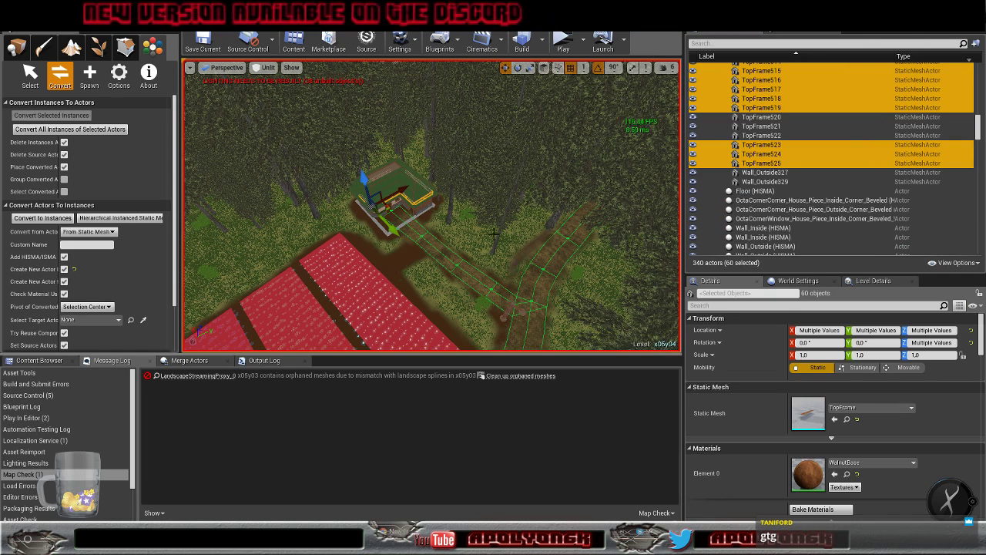
click(29, 221)
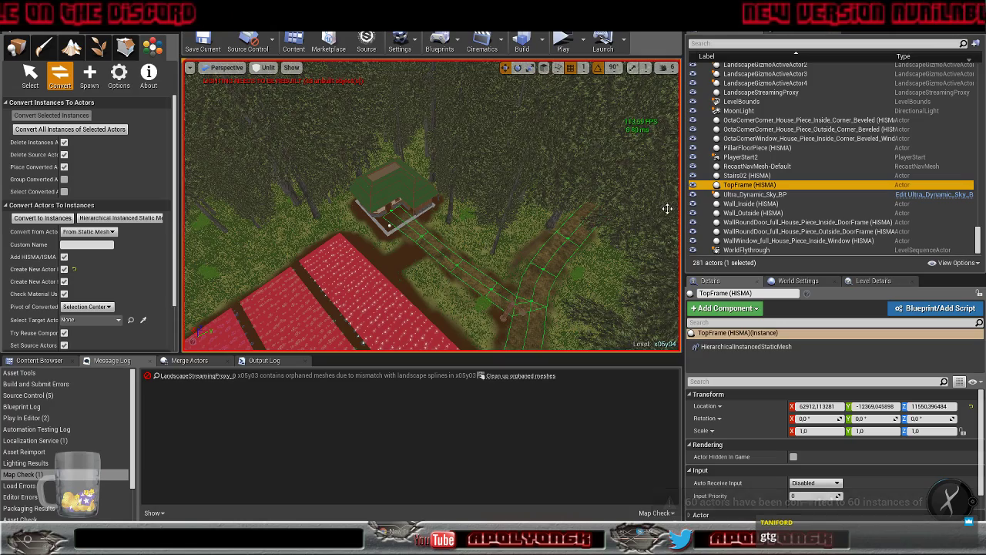
Select all actors matching Floor8943's BeveledTopFrame mesh within its class and convert them to instances
scroll(770, 231, up, 10)
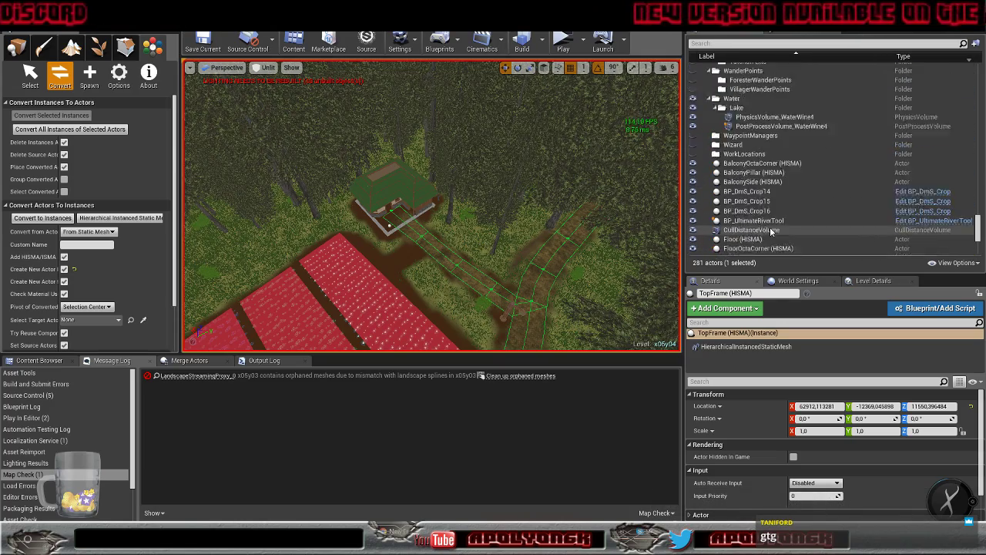
scroll(769, 227, up, 8)
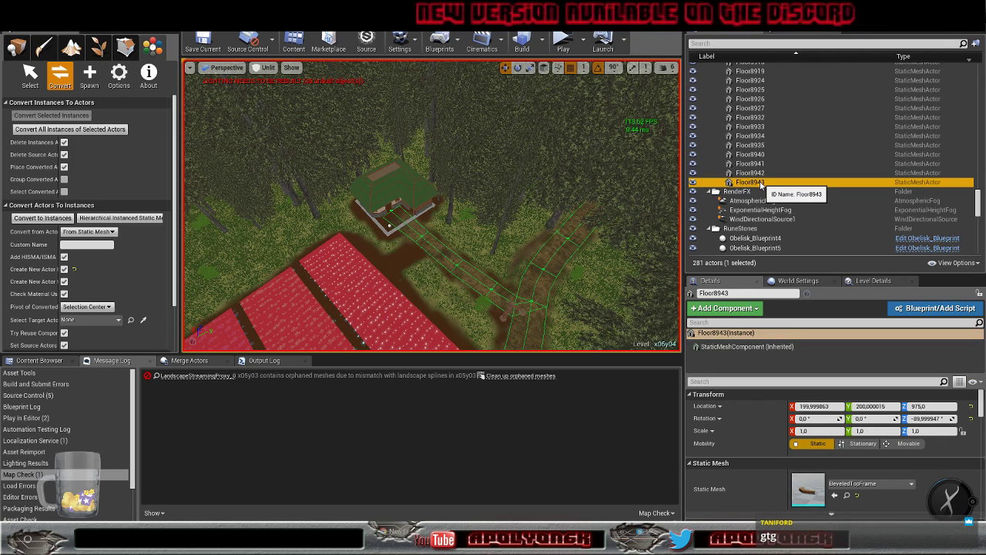
right_click(761, 185)
mouse_move(805, 380)
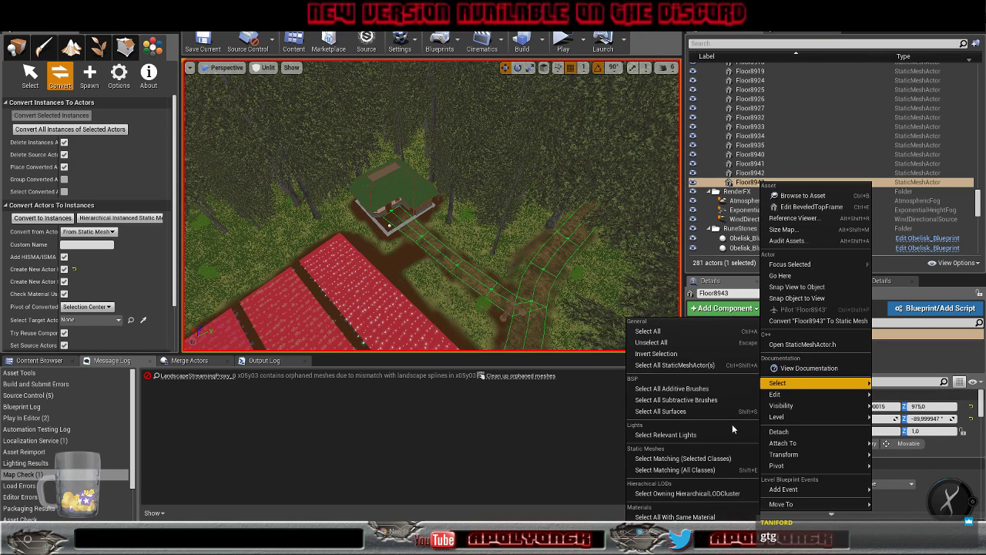
click(719, 458)
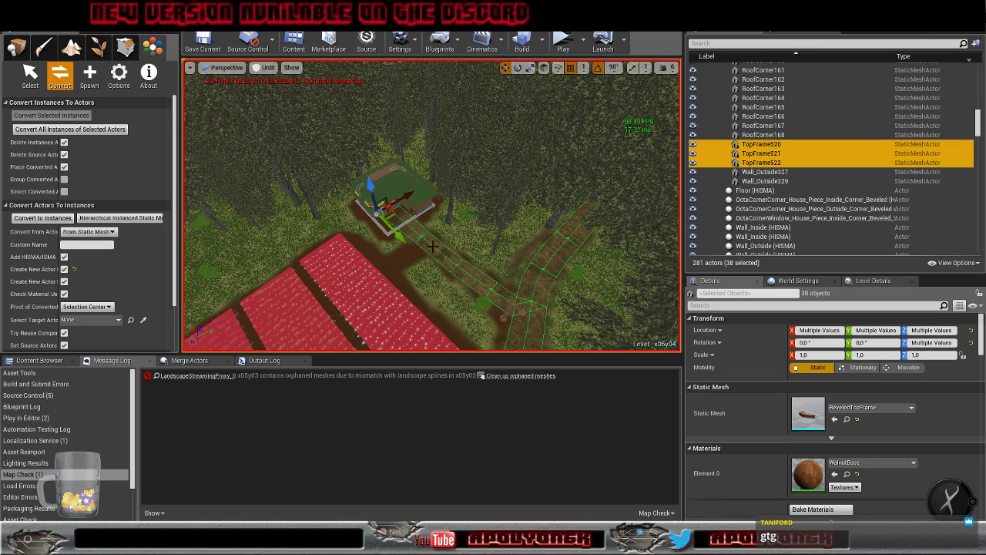
click(27, 218)
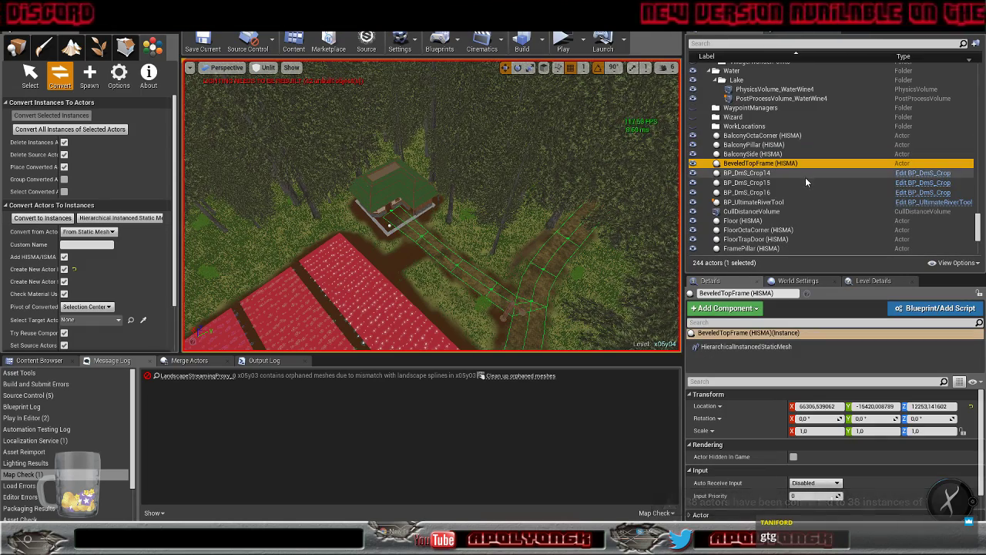
Select all actors matching Floor8915's WallWindow_full_House_Piece_Outside_Window mesh within its class and convert them to instances
scroll(798, 192, up, 3)
scroll(799, 194, up, 10)
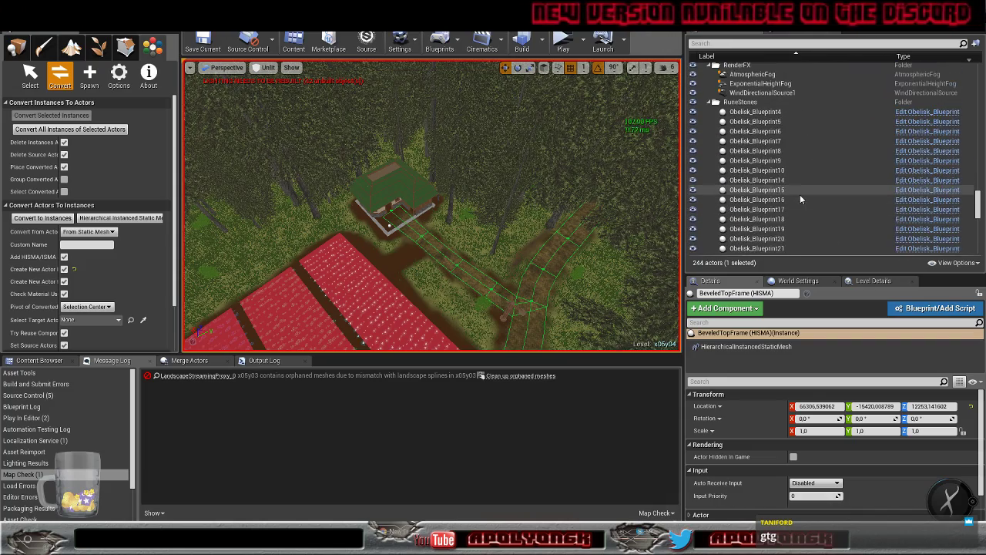
scroll(799, 195, up, 2)
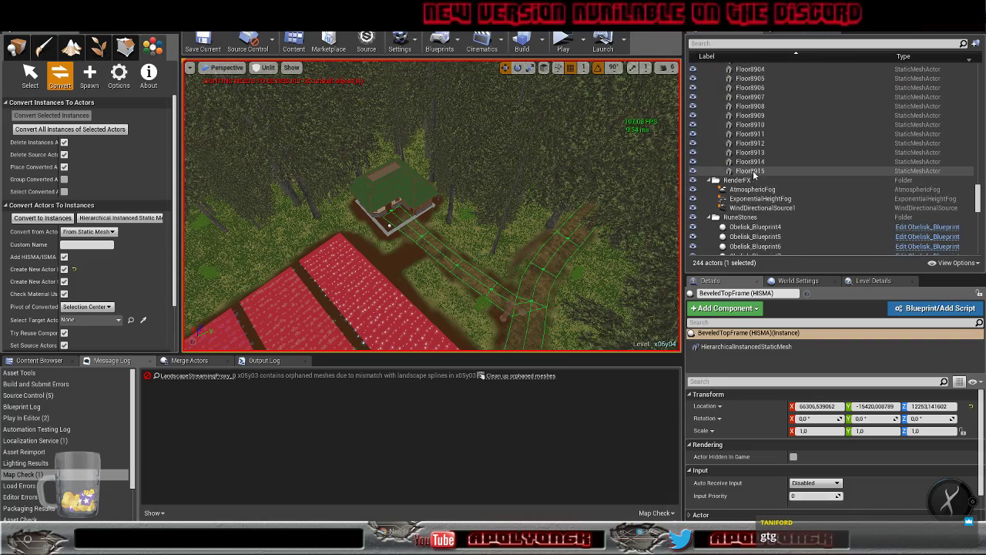
click(778, 171)
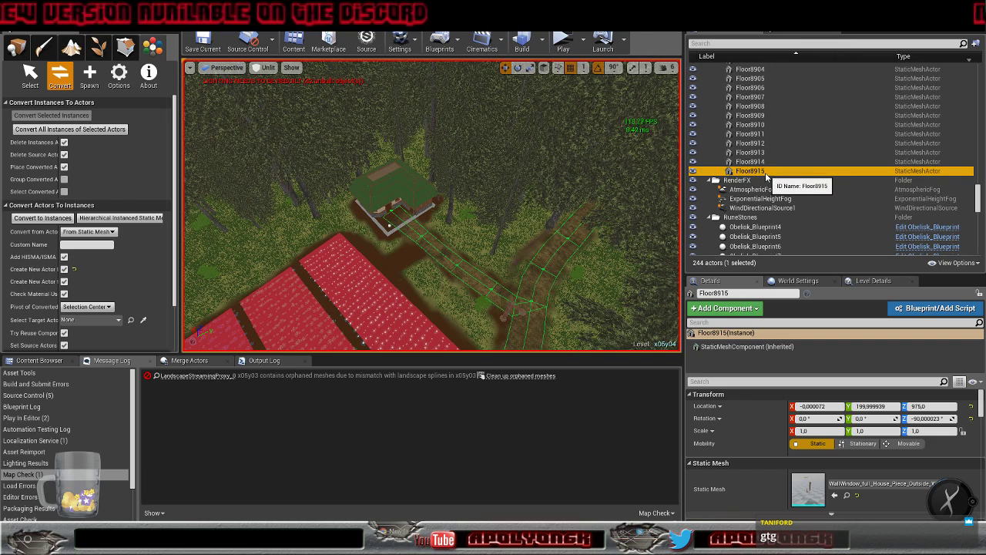
right_click(765, 174)
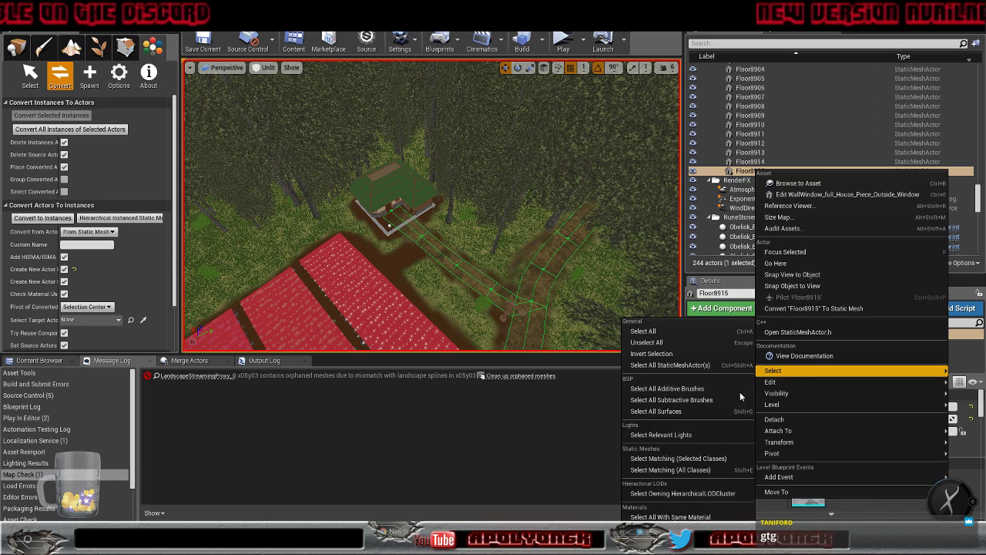
click(713, 458)
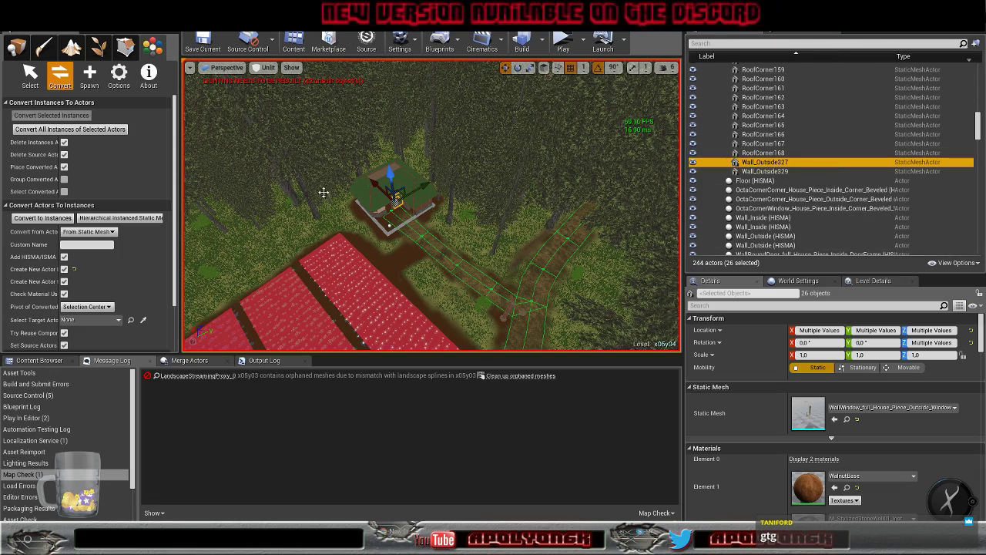
click(29, 218)
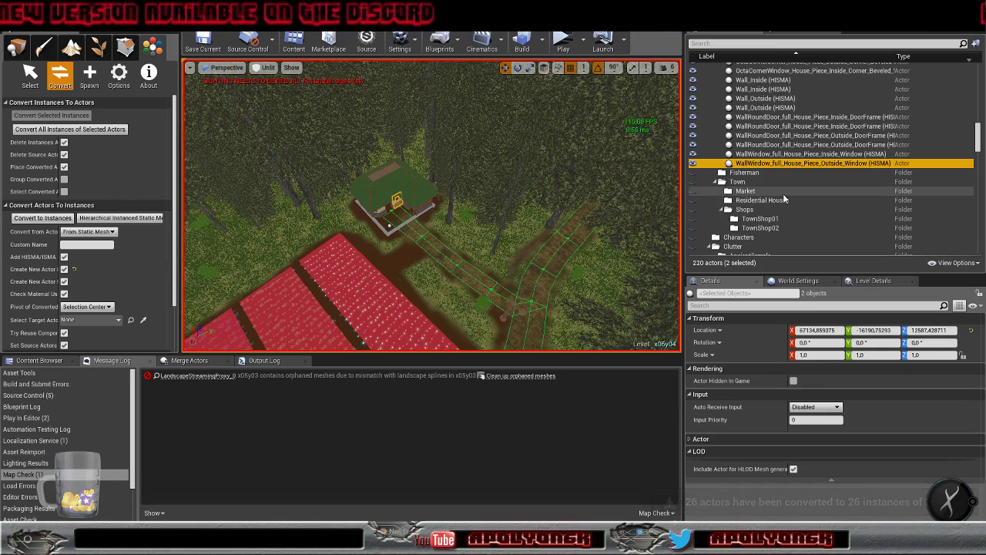
Select all actors matching Wall_Outside329's OctaCornerWindow_House_Piece_Outside_Corner_Beveled_Window mesh within its class and convert them to instances
scroll(801, 186, up, 6)
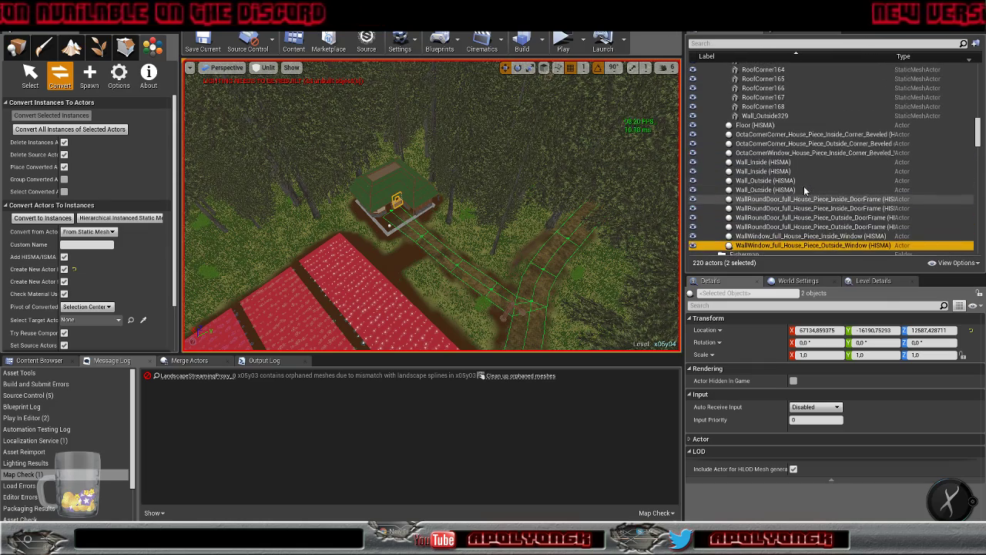
click(771, 214)
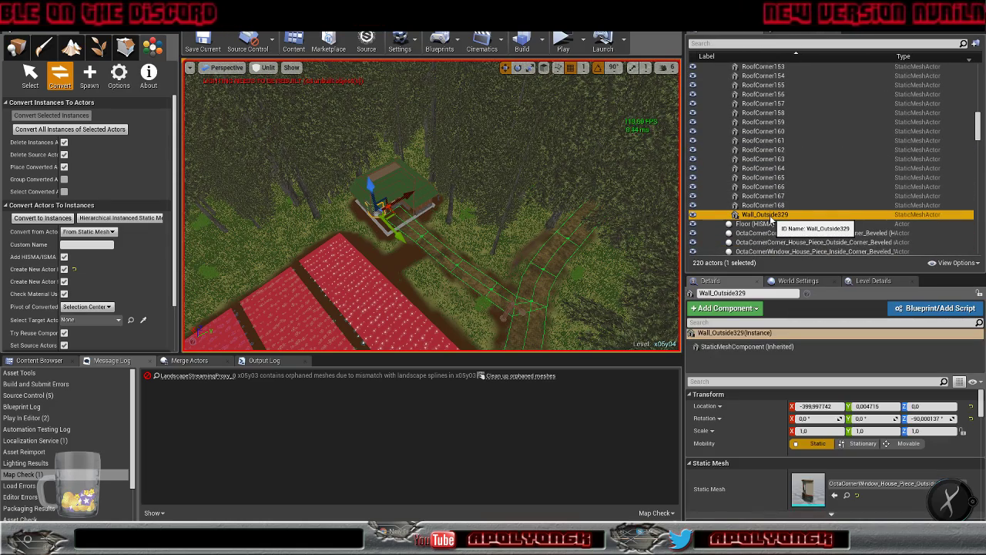
right_click(768, 214)
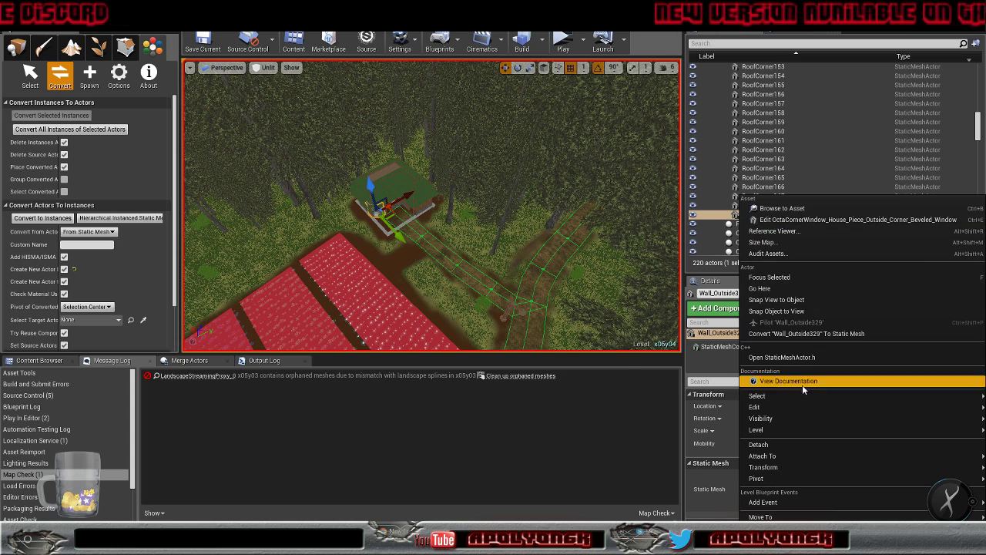
mouse_move(789, 397)
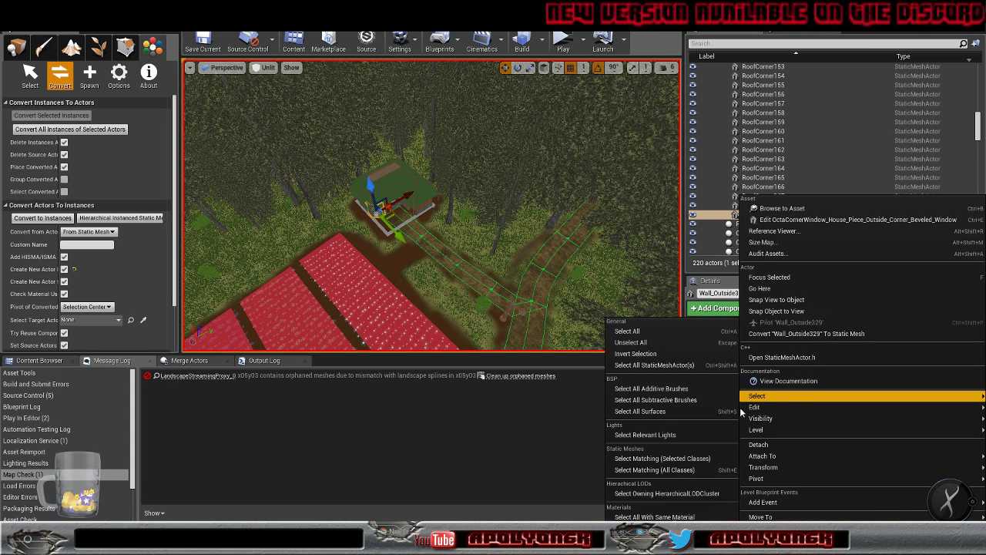
click(662, 458)
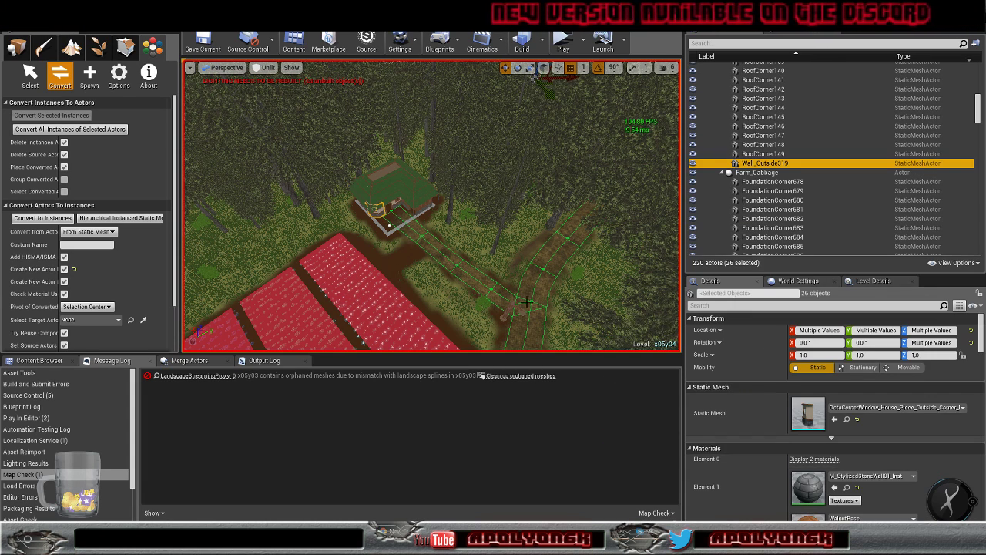
click(37, 218)
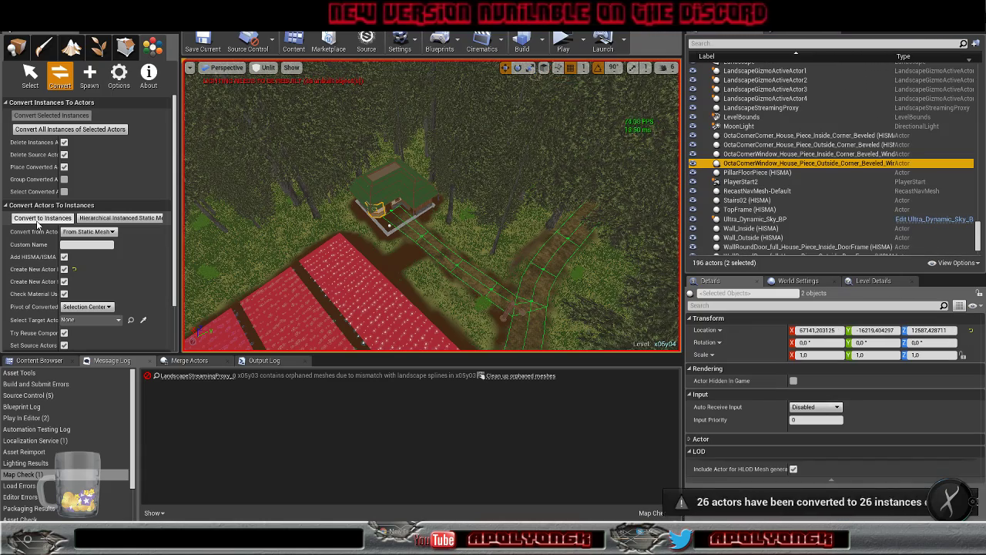
Select all actors matching Floor8883's FoundationWall mesh within its class and convert them to instances
scroll(812, 184, up, 10)
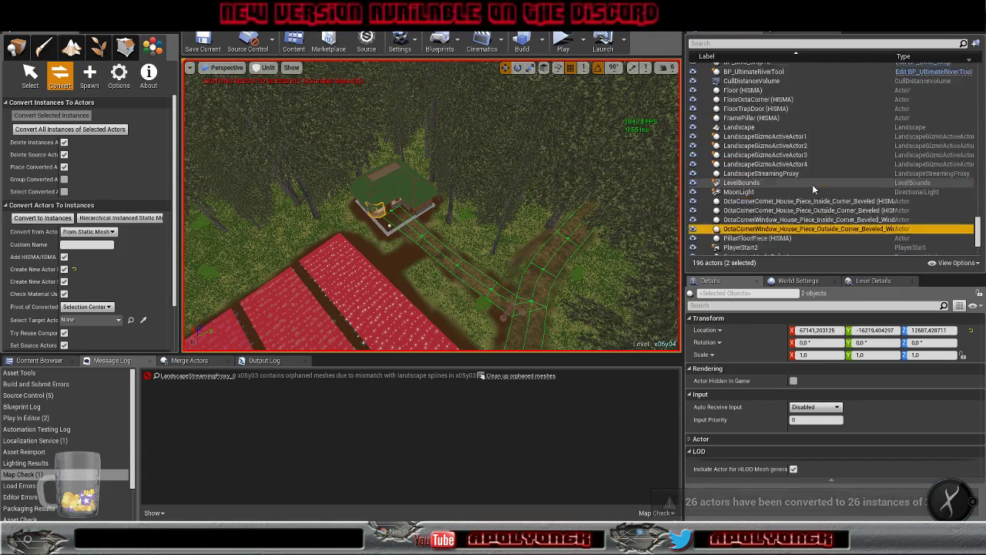
scroll(811, 184, up, 15)
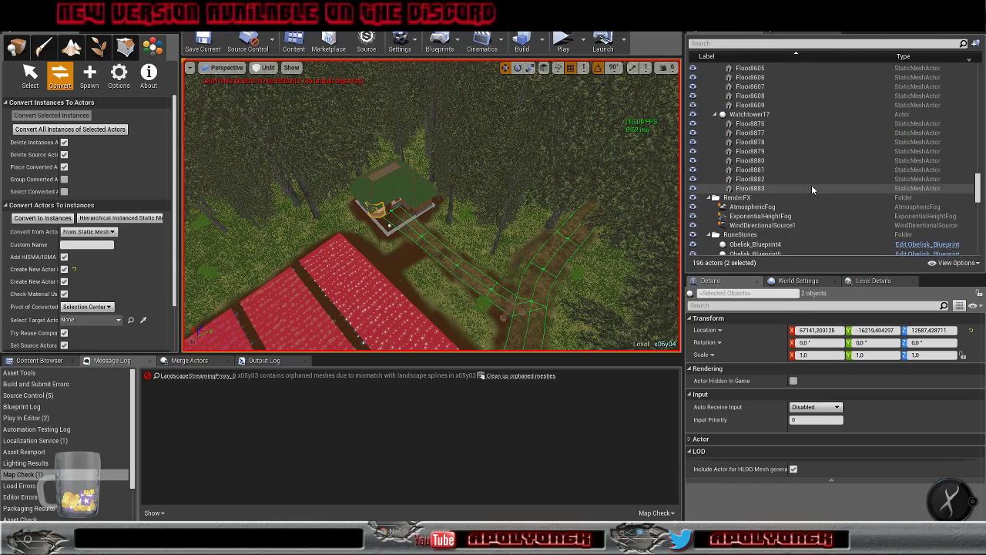
click(767, 188)
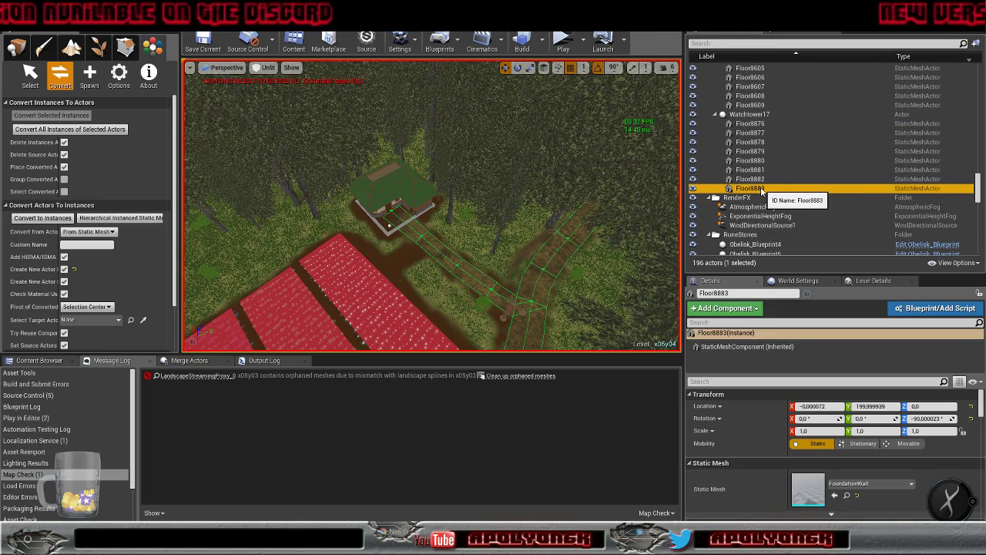
right_click(761, 192)
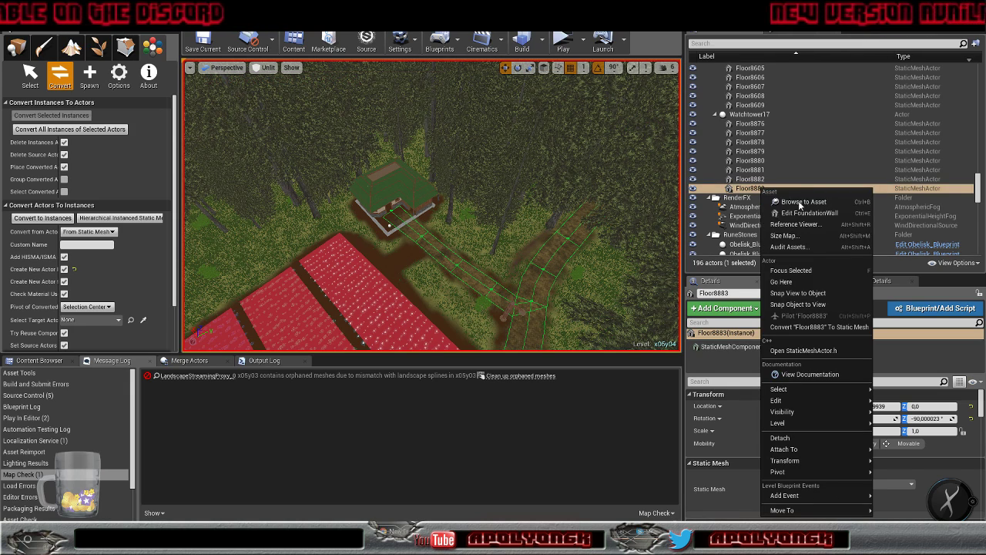
click(678, 455)
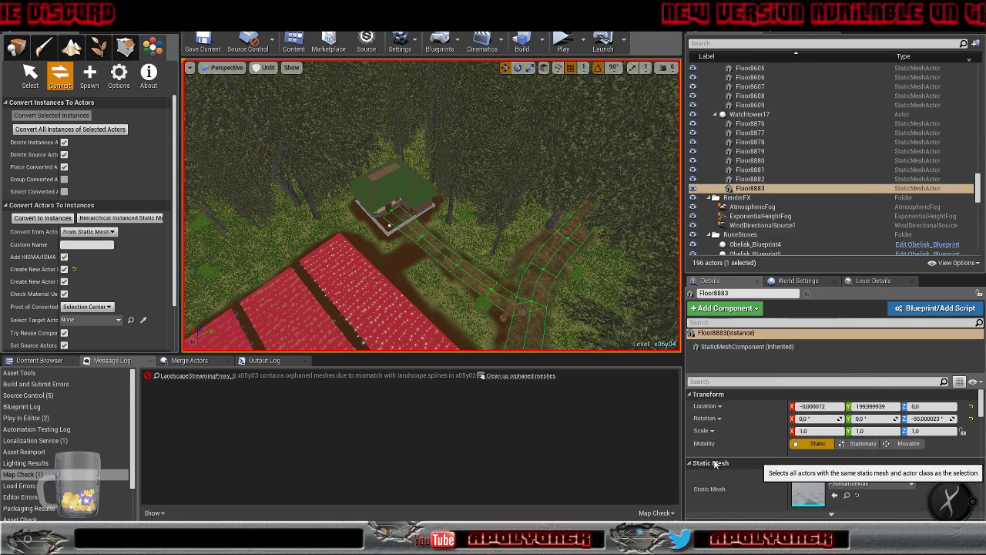
click(43, 218)
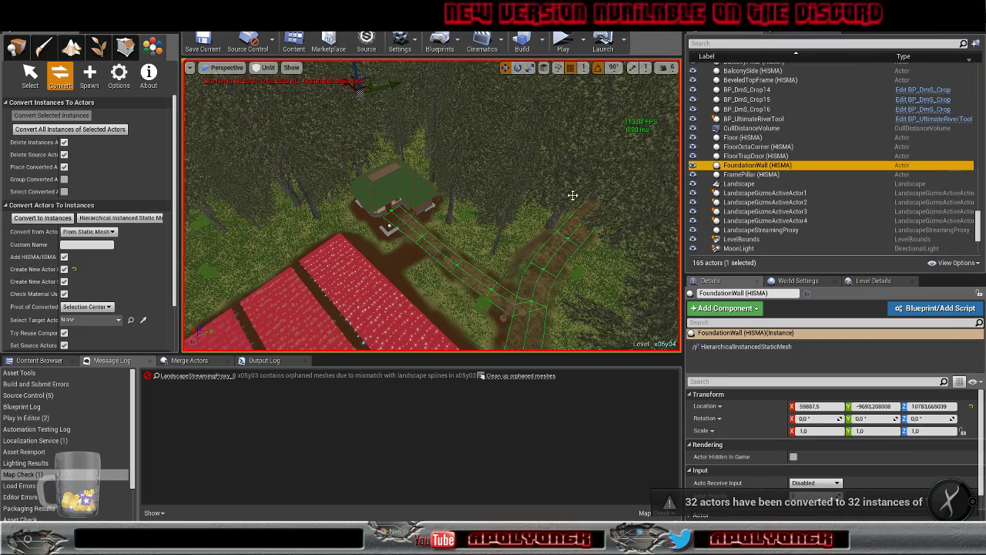
Select all actors matching Floor8879's FoundationCorner mesh within its class and convert them to instances
scroll(790, 223, up, 10)
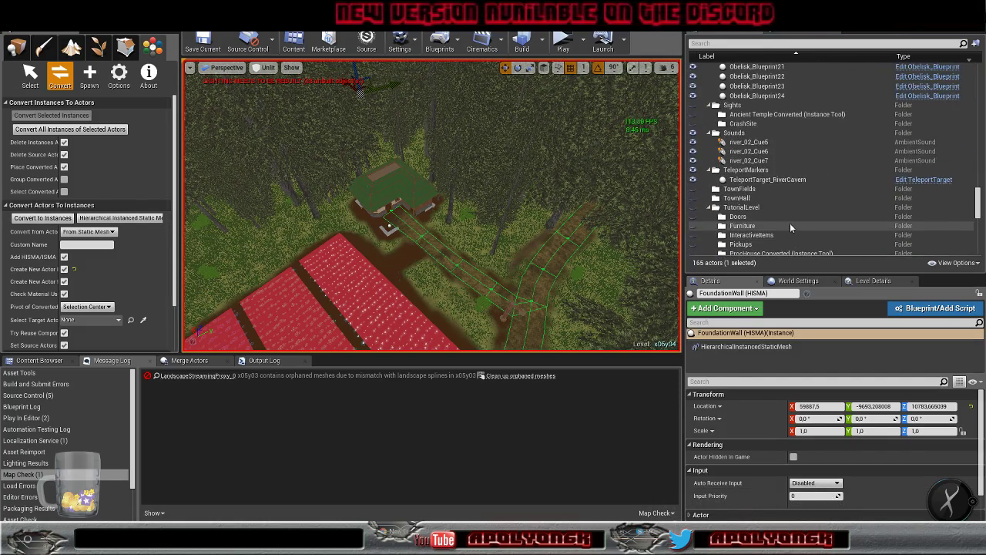
scroll(789, 227, up, 10)
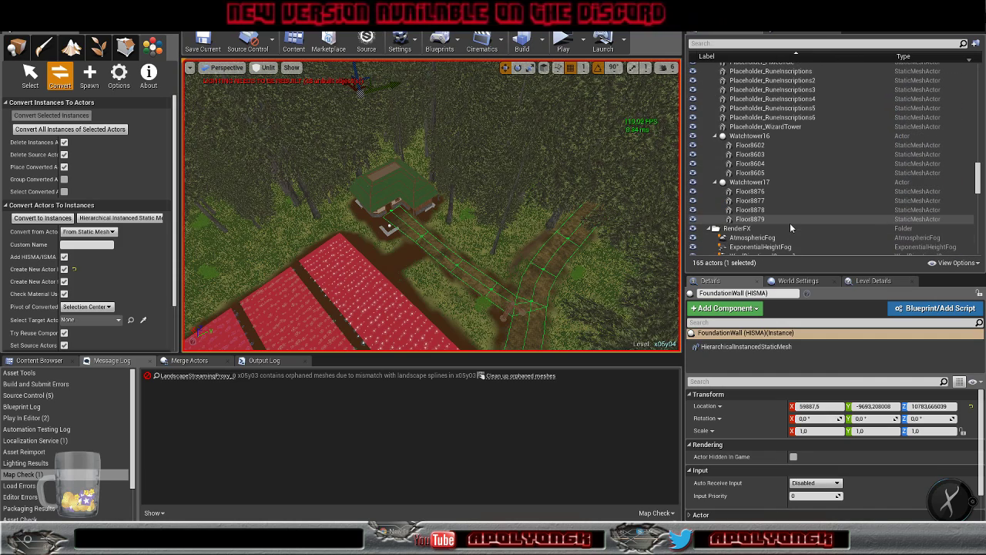
click(761, 220)
right_click(761, 220)
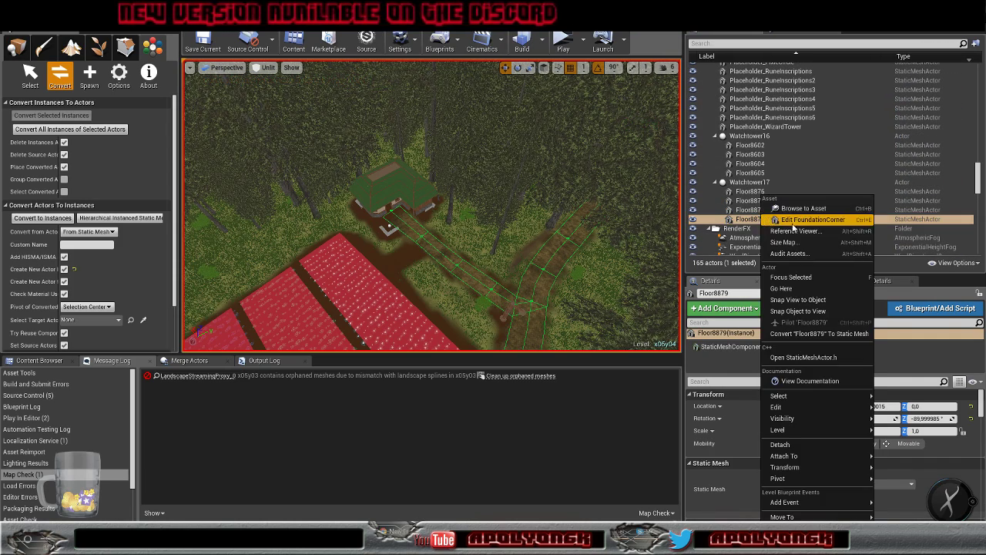
mouse_move(778, 395)
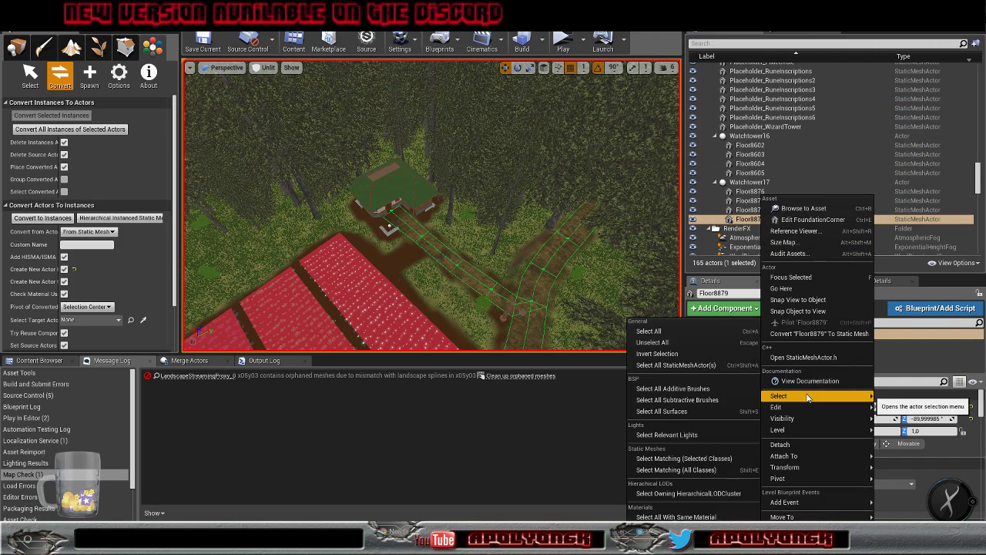
click(684, 457)
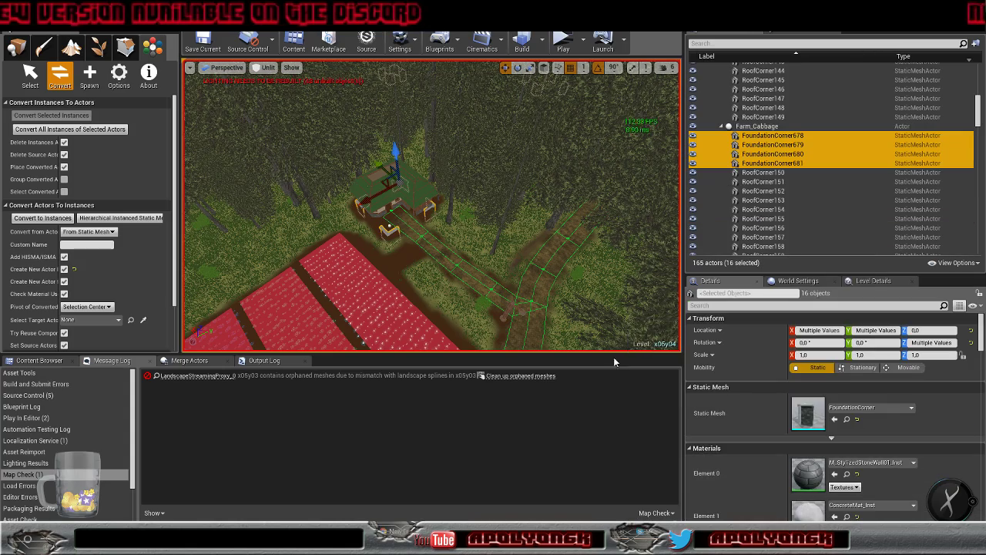
click(42, 218)
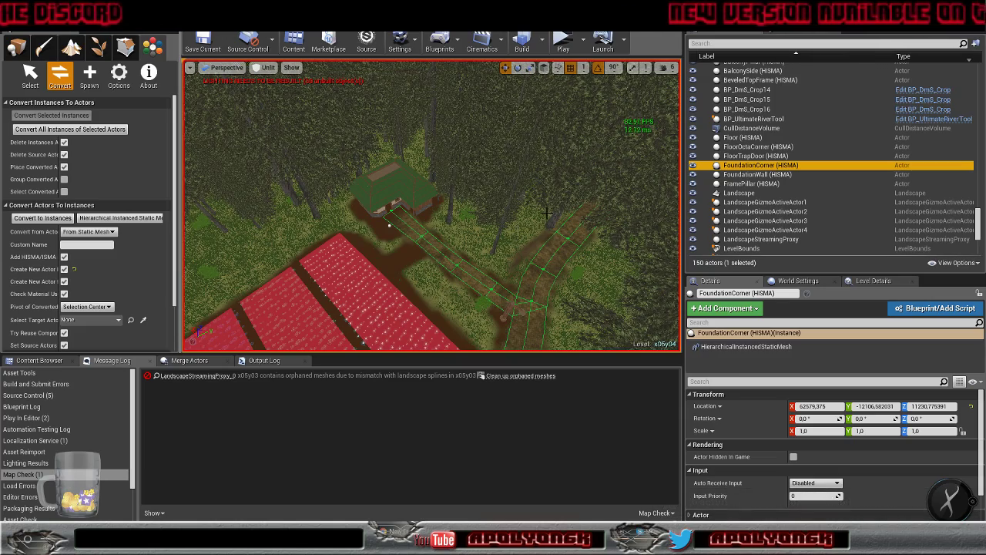
Select all actors matching RoofCorner168's RoofTop mesh within its class and convert them to instances
scroll(812, 216, up, 5)
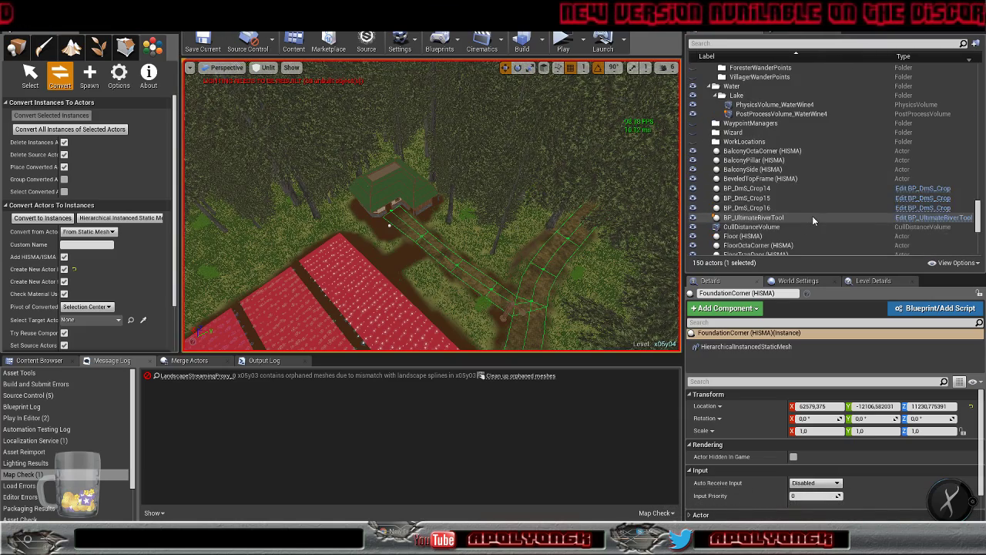
scroll(813, 215, up, 10)
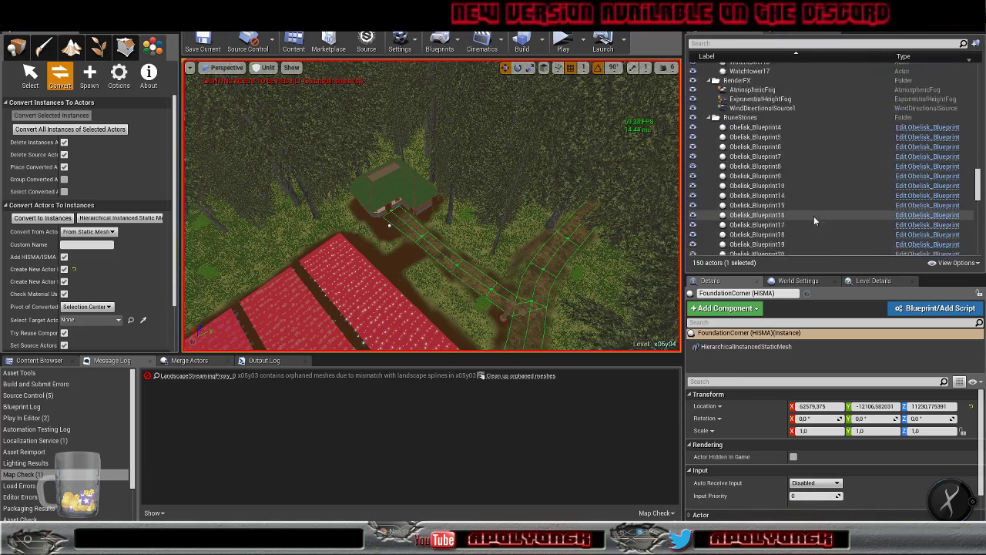
scroll(776, 184, up, 6)
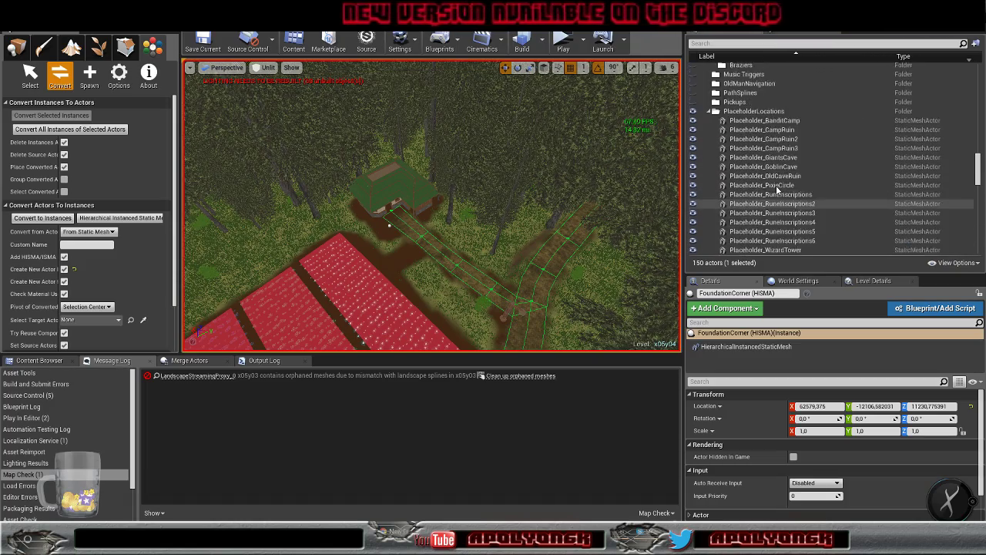
scroll(776, 185, up, 8)
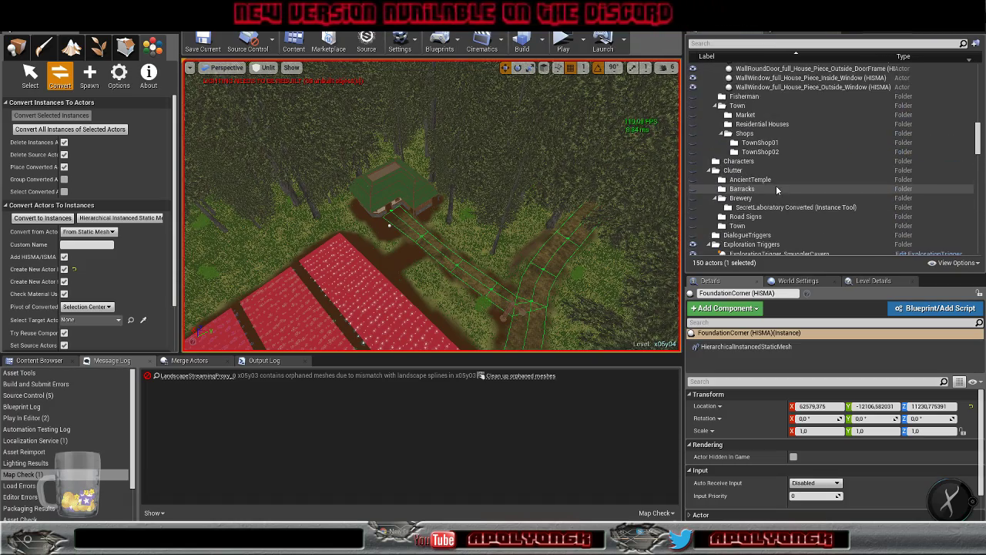
scroll(775, 185, up, 5)
click(770, 178)
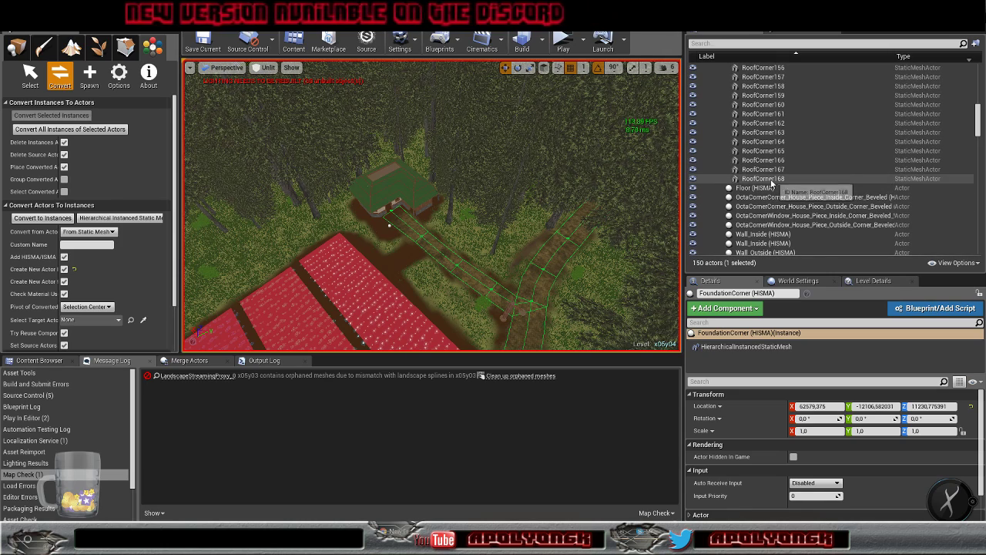
right_click(770, 182)
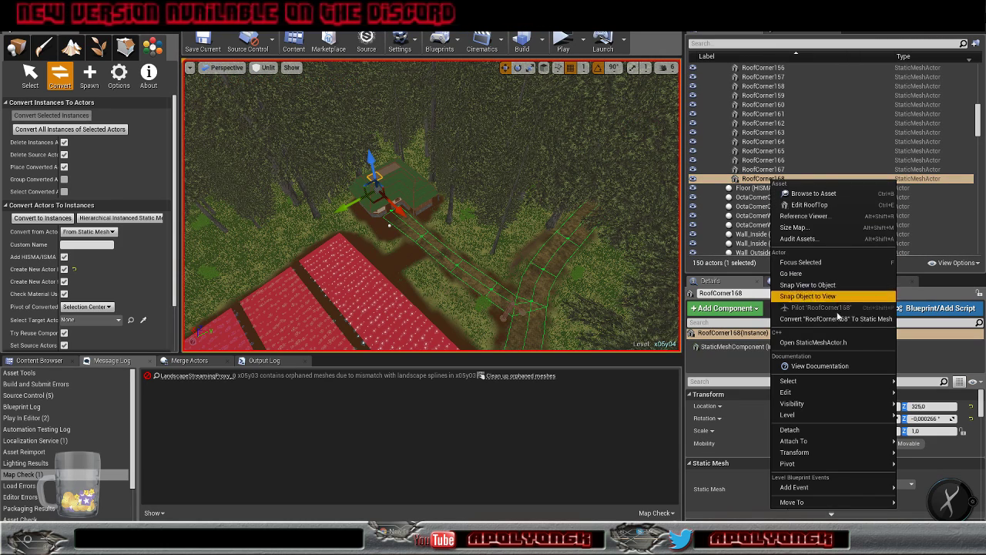
mouse_move(812, 383)
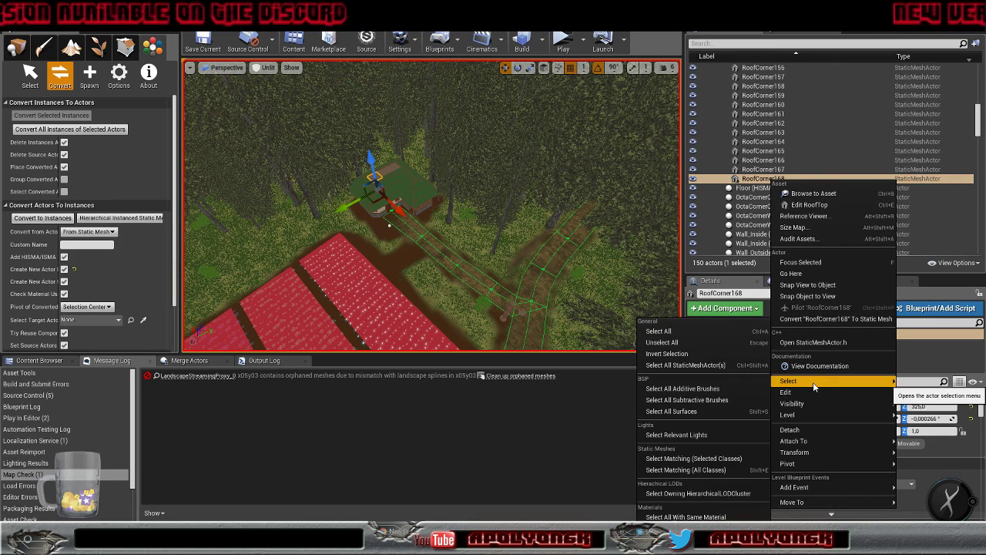
click(697, 459)
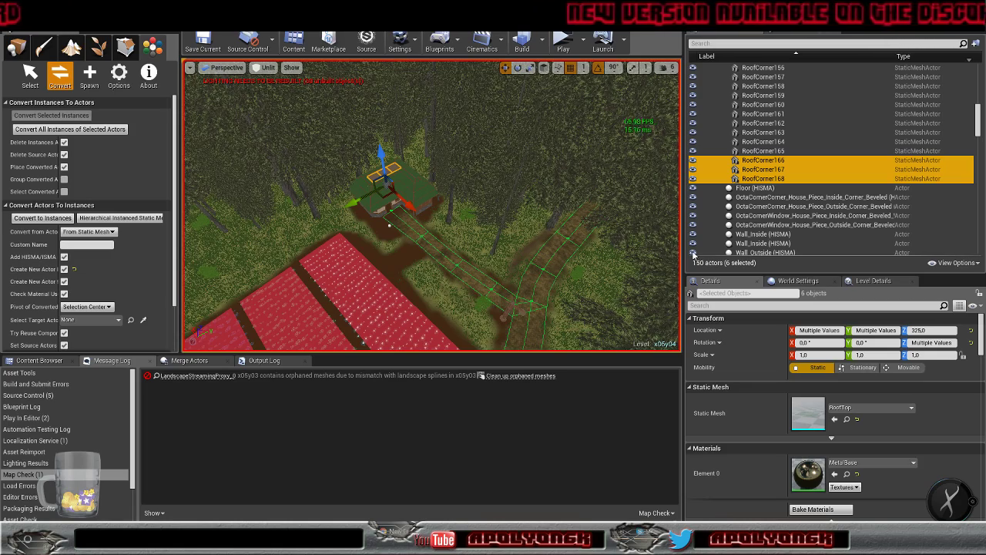
click(41, 220)
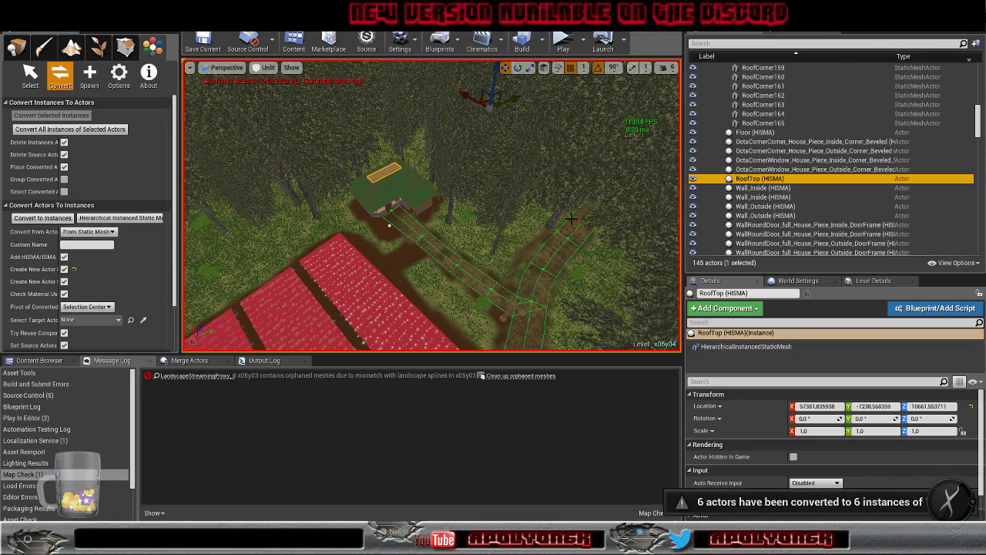
Select all actors matching RoofCorner165's RoofInsideCorner mesh within its class and convert them to instances
click(772, 124)
right_click(773, 129)
mouse_move(828, 327)
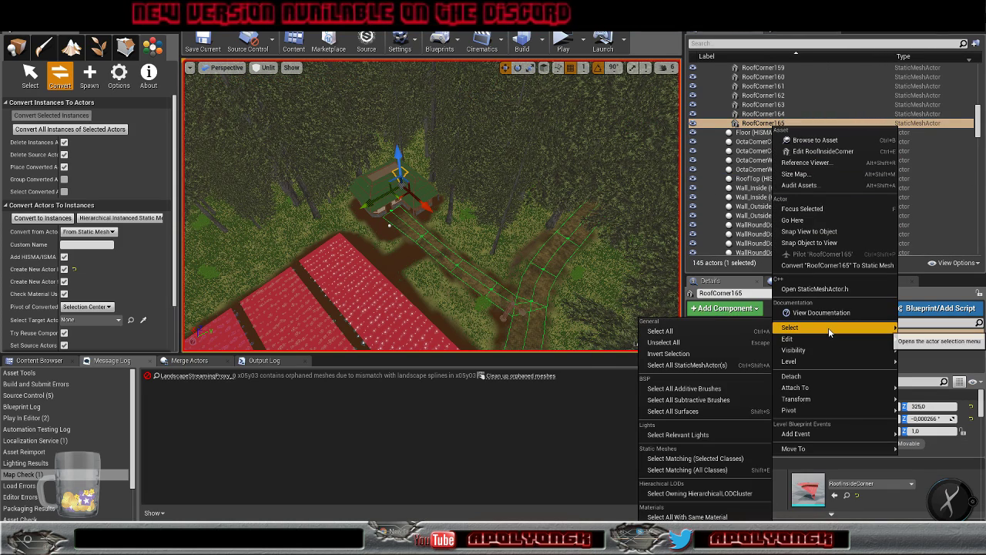
click(710, 460)
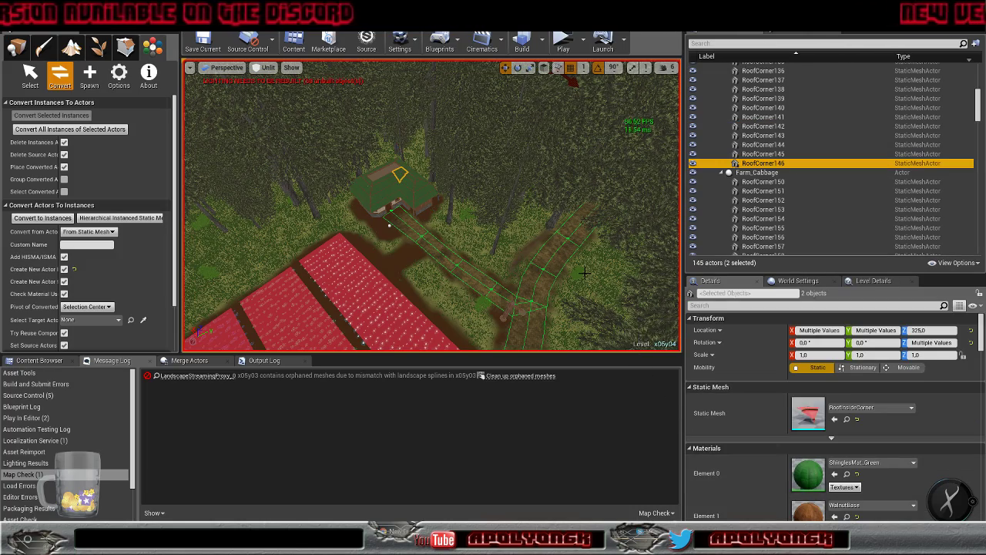
key(f)
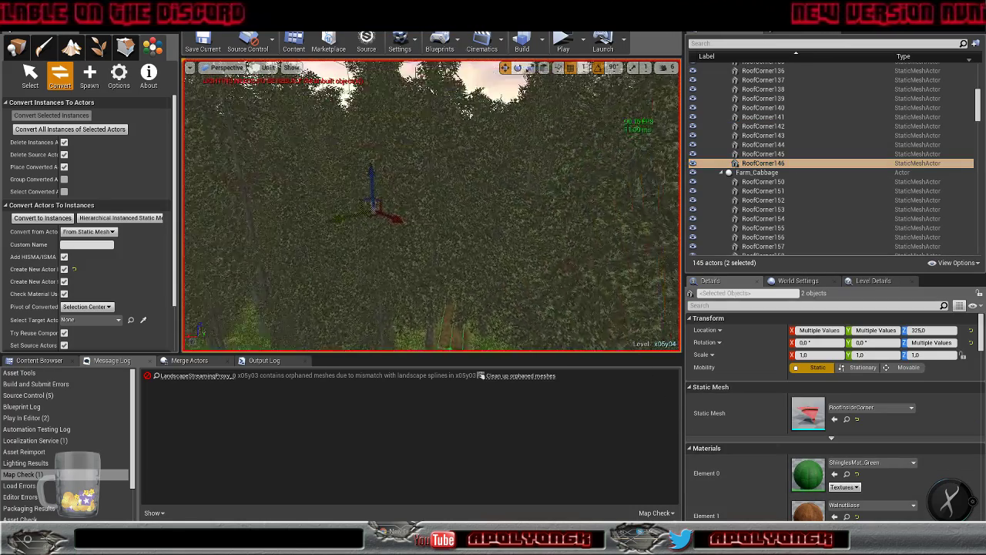
right_drag(432, 205, 424, 247)
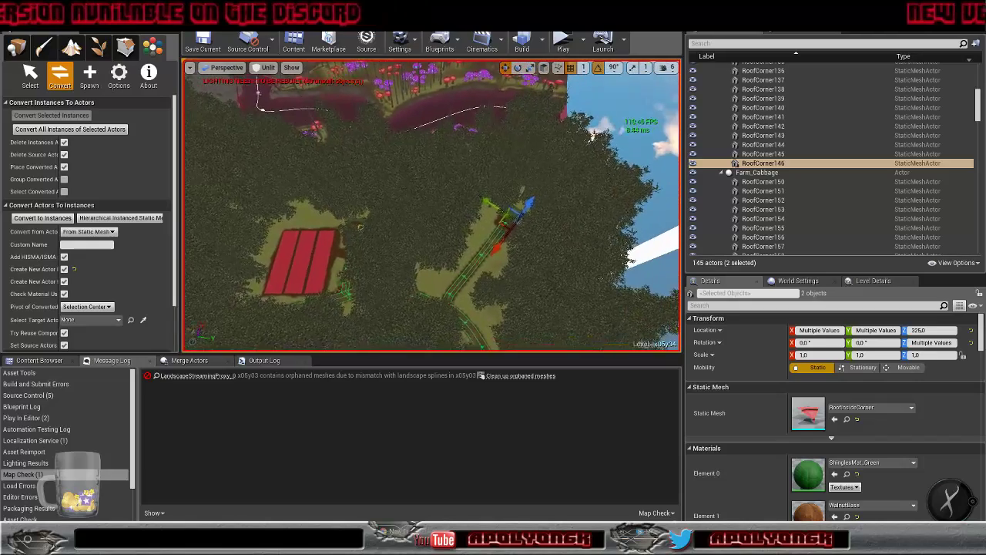
right_drag(431, 206, 443, 206)
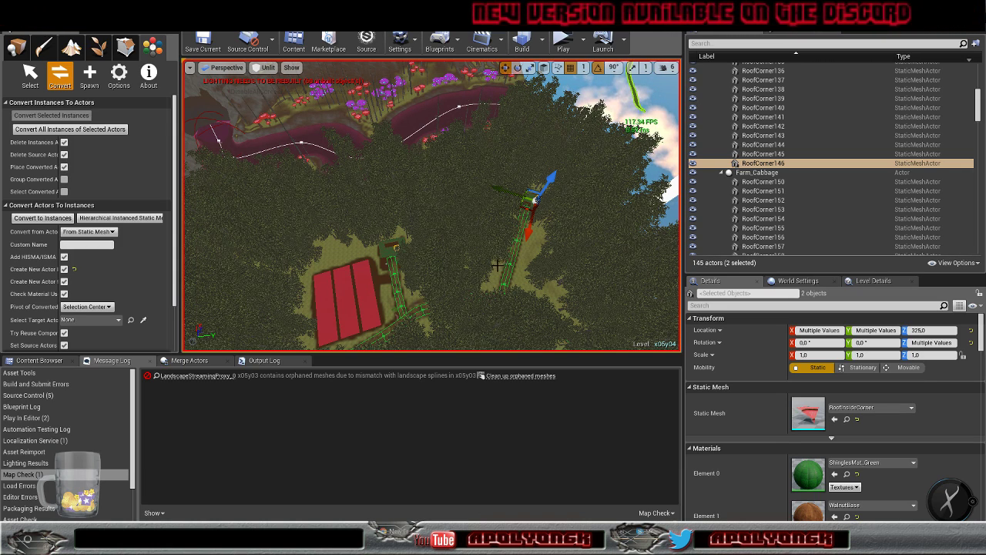
click(47, 221)
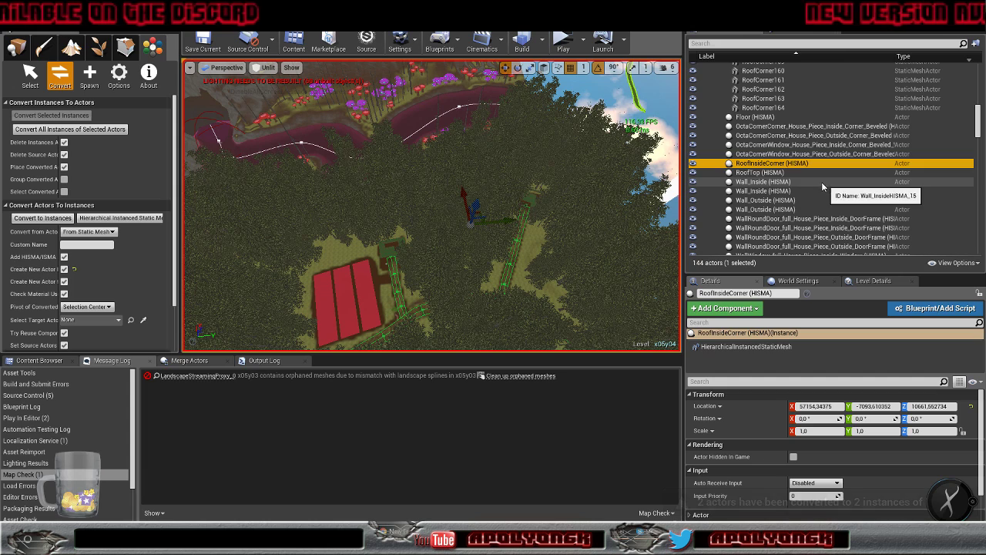
Select all actors matching RoofCorner164's RoofSide mesh within its class and convert them to instances
click(755, 109)
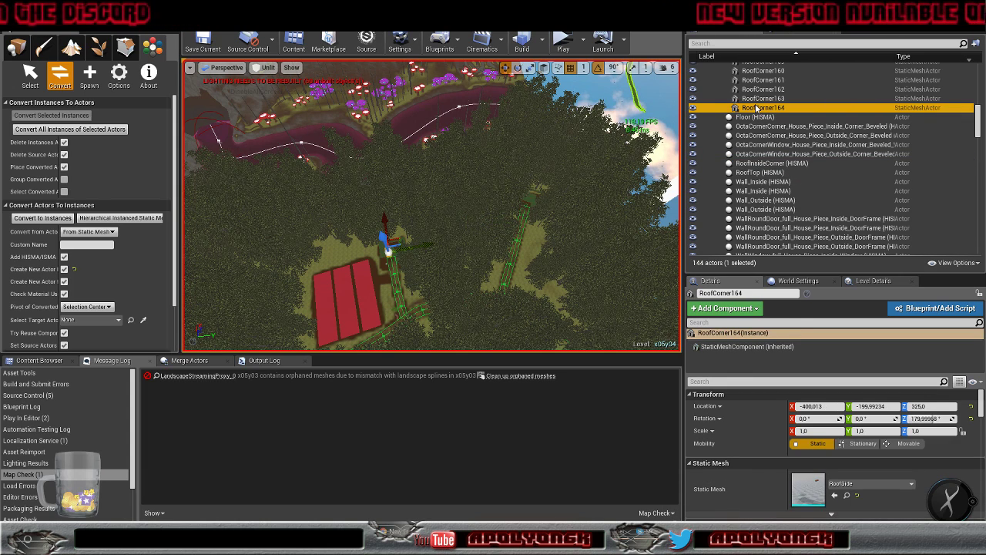
right_click(751, 111)
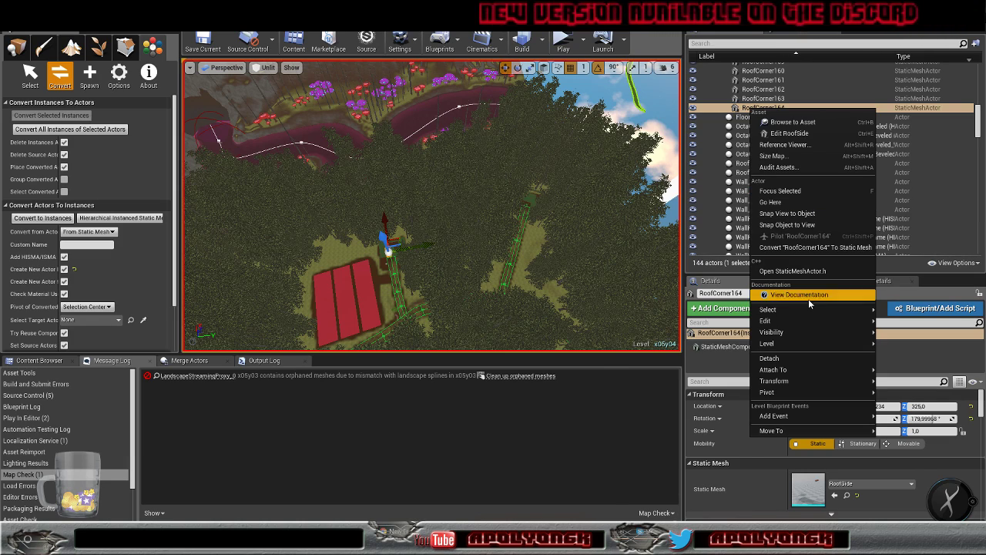
mouse_move(803, 312)
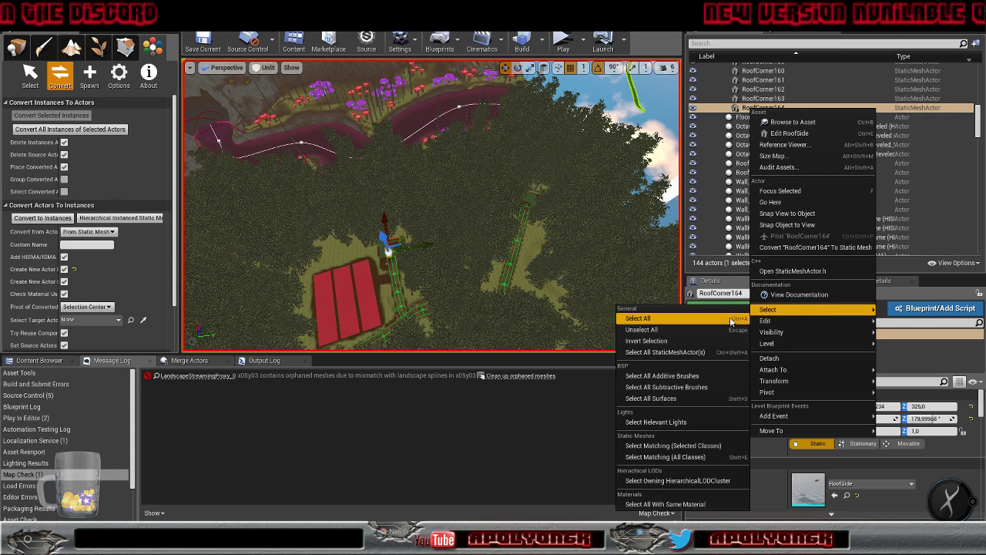
click(678, 446)
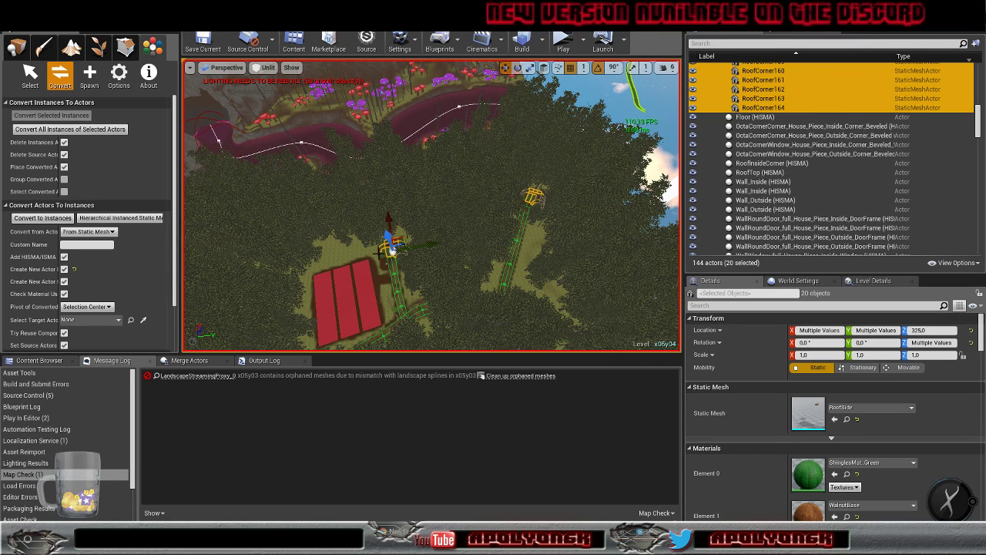
click(36, 218)
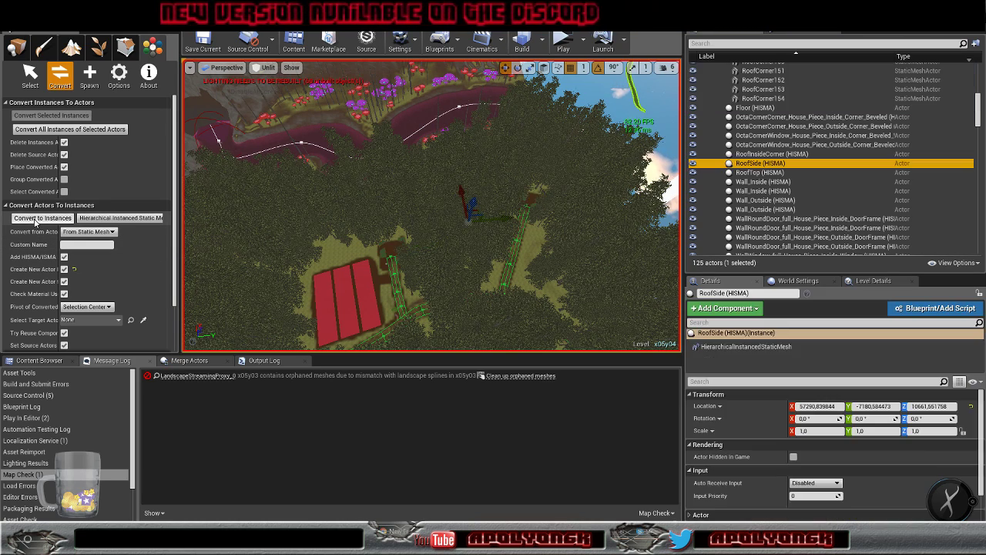
Select all actors matching RoofCorner154's RoofCorner mesh within its class and convert them to instances
click(765, 98)
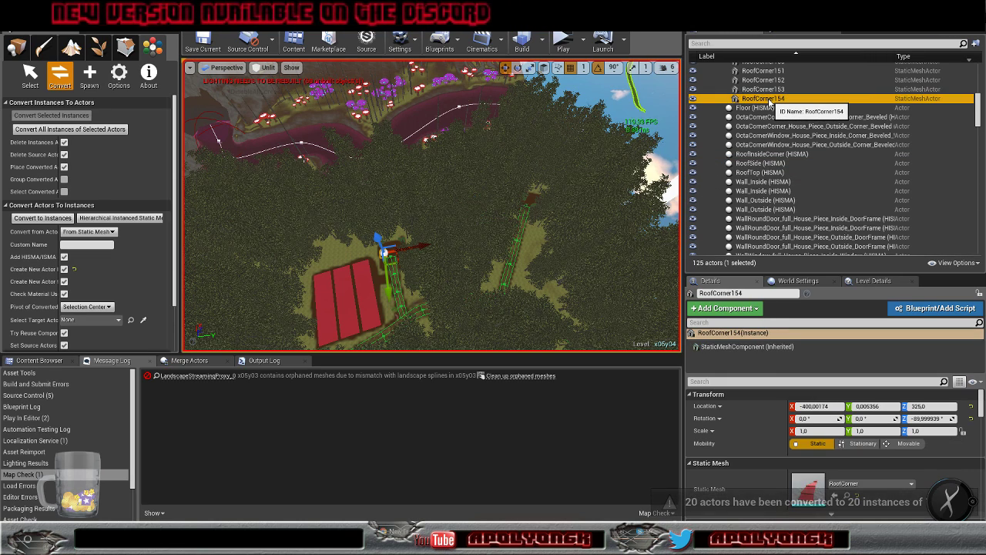
right_click(767, 100)
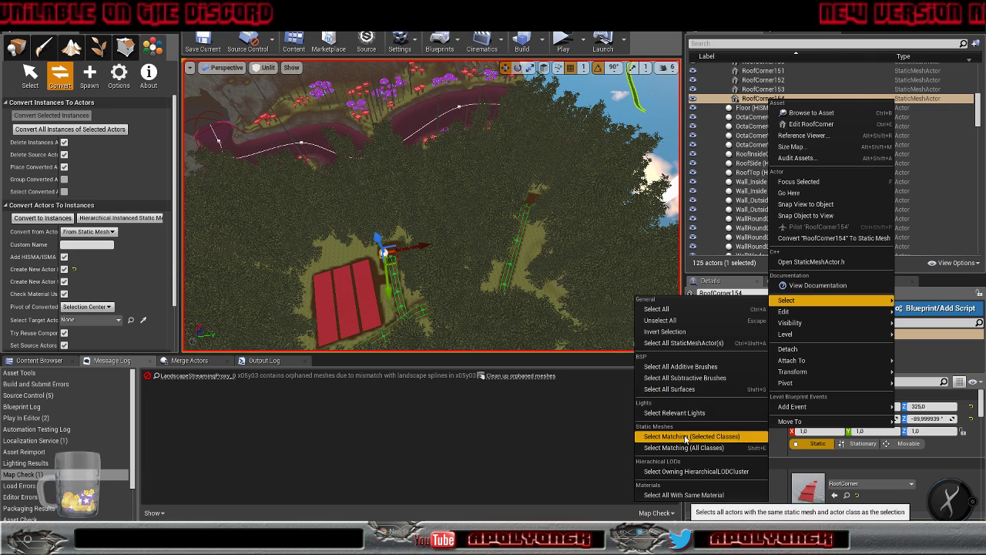
click(686, 437)
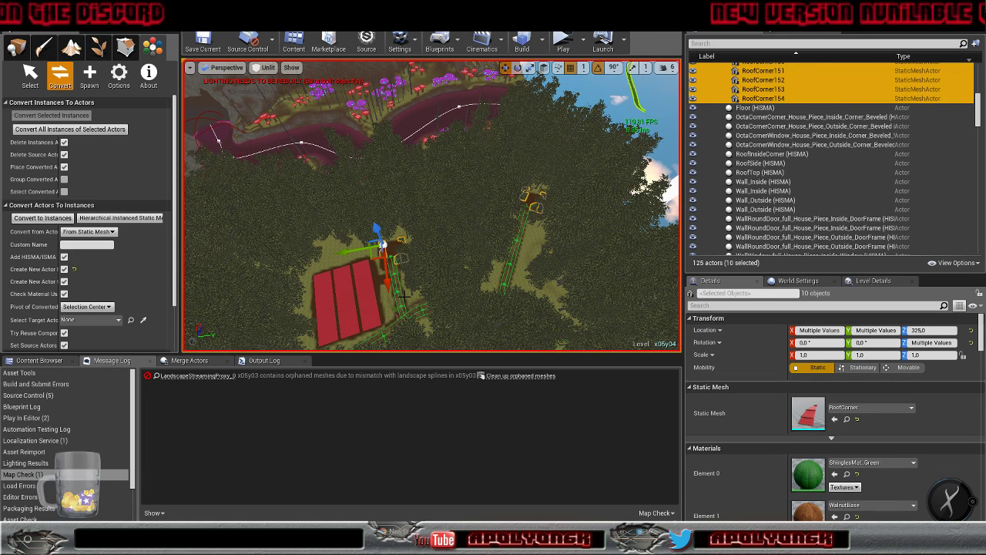
click(31, 219)
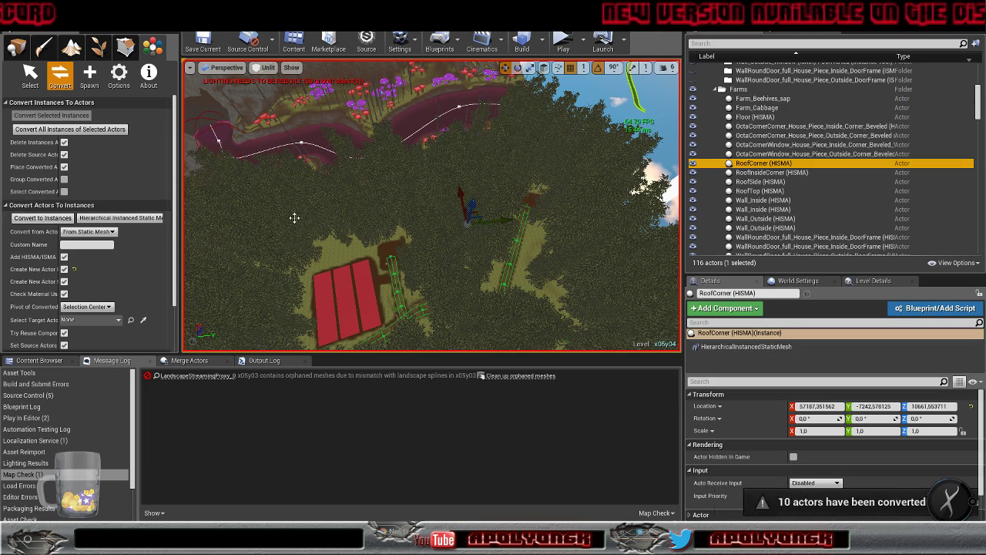
Look through the level's whole actor list for building static meshes that are still unconverted
scroll(763, 219, up, 10)
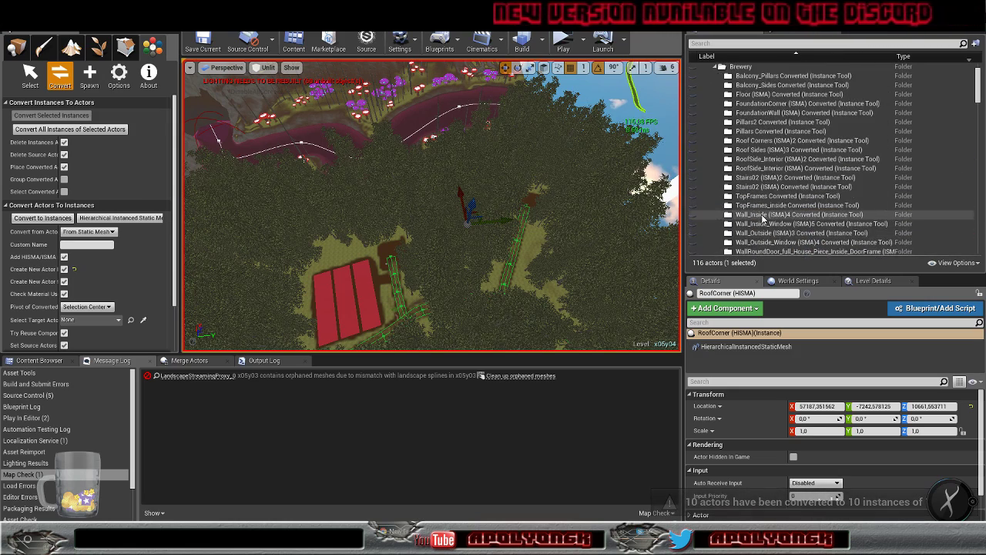
scroll(763, 219, down, 10)
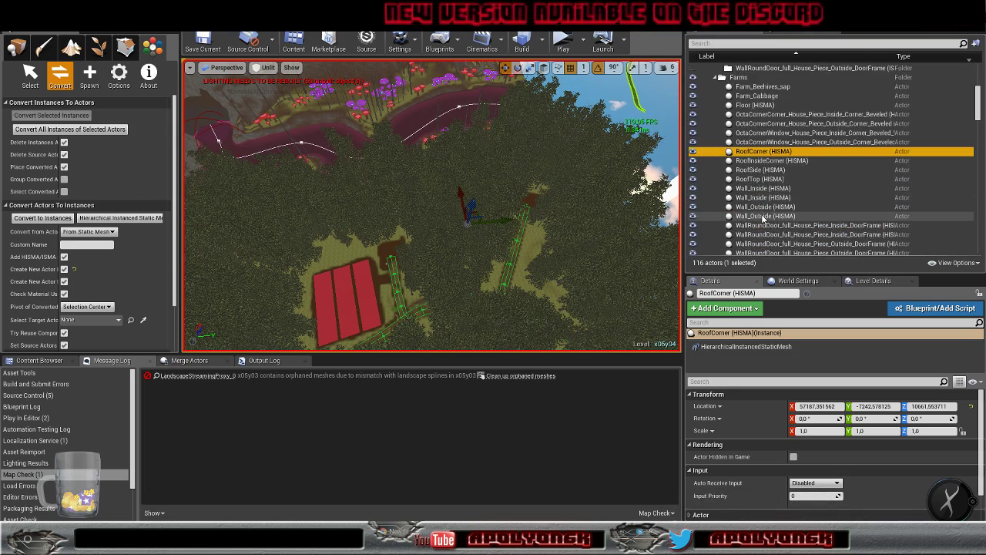
scroll(762, 219, down, 5)
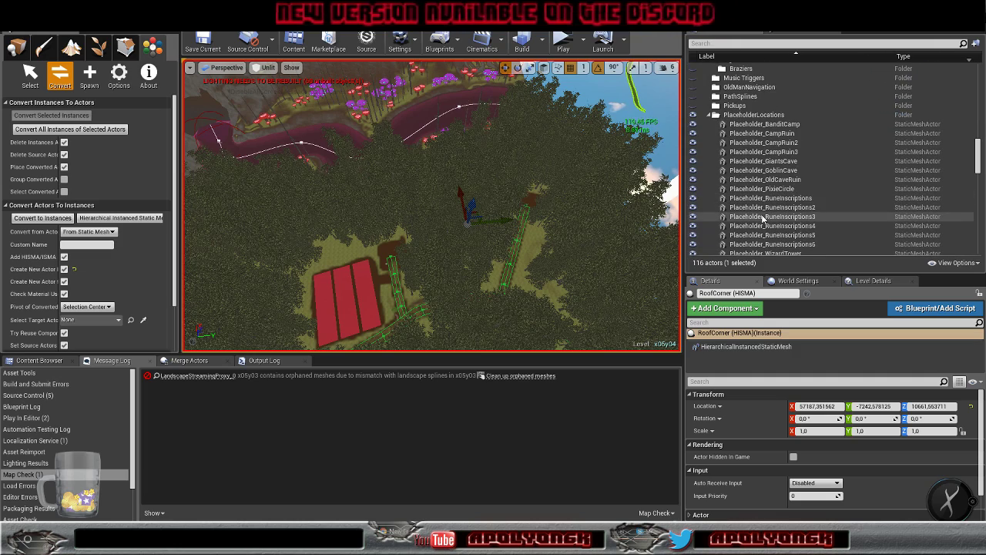
scroll(762, 219, down, 10)
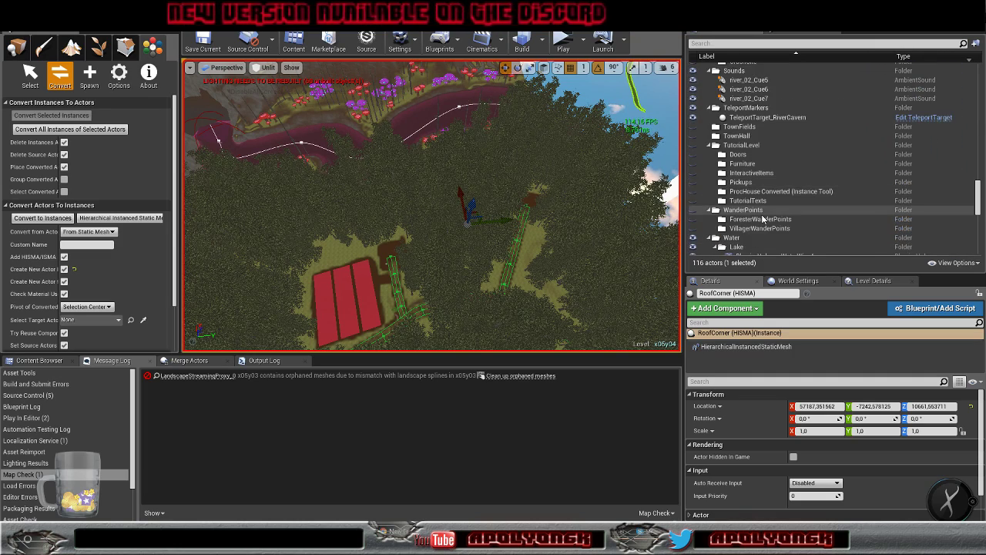
scroll(763, 219, down, 10)
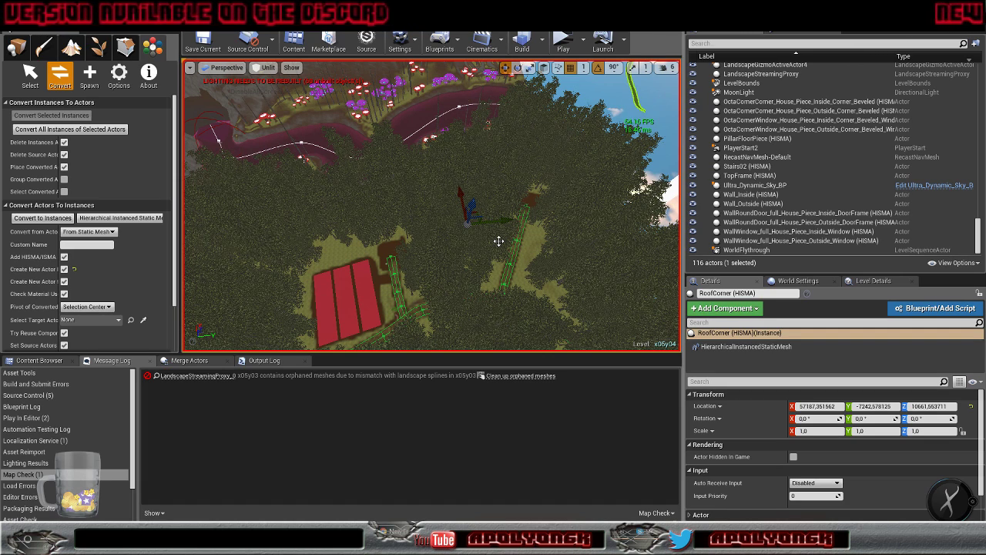
Save sublevel x05y04 and hide it
click(781, 35)
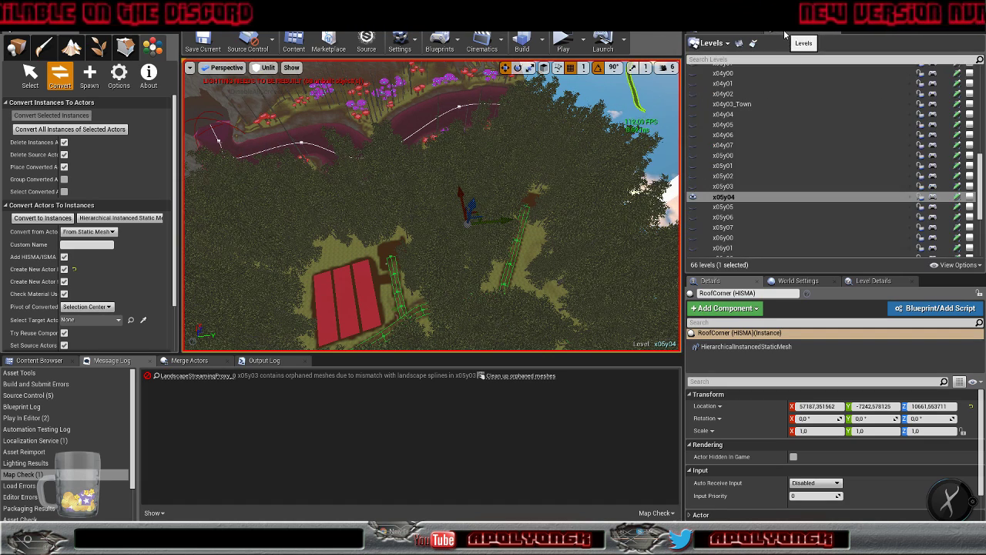
click(958, 198)
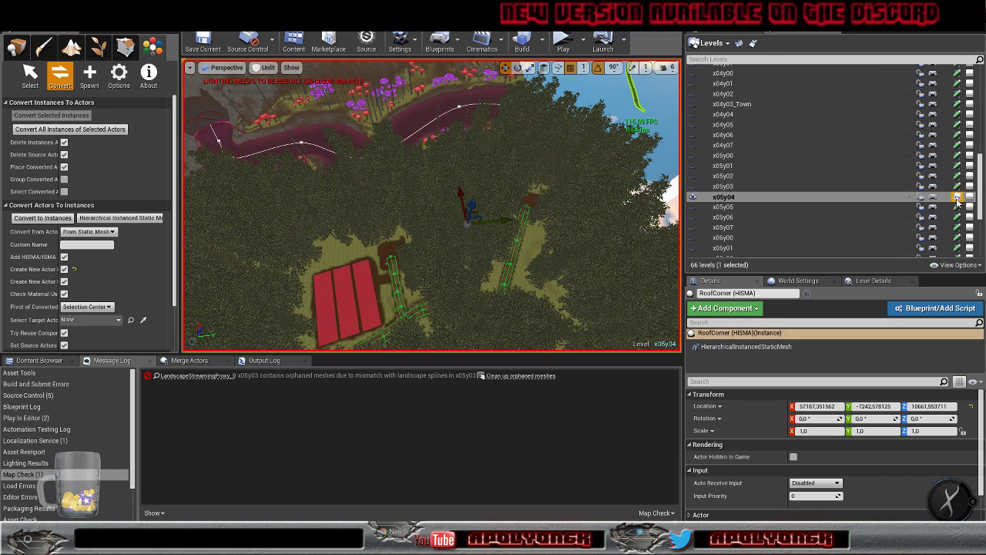
click(692, 198)
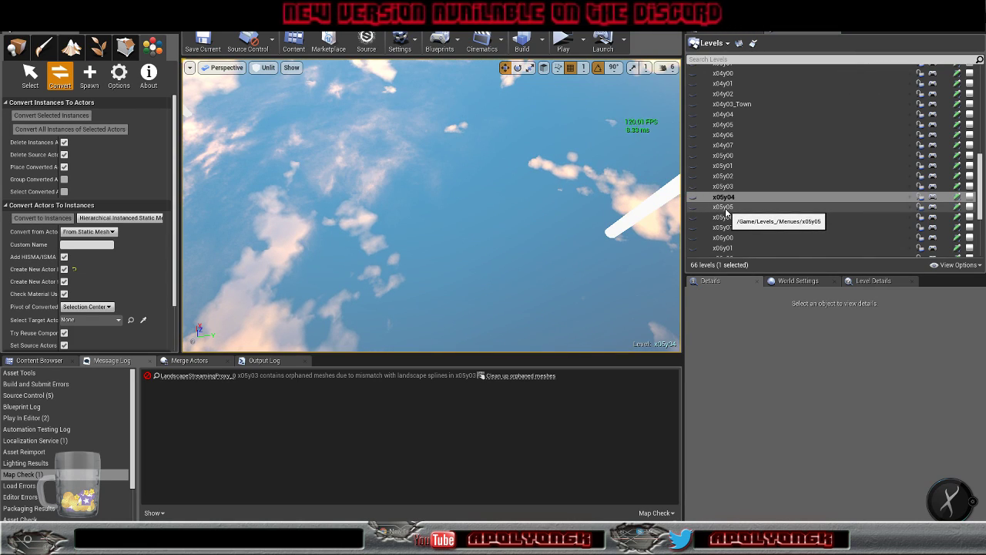
Make sublevel x05y05 current and visible, and inspect its terrain for buildings
double_click(725, 207)
click(692, 208)
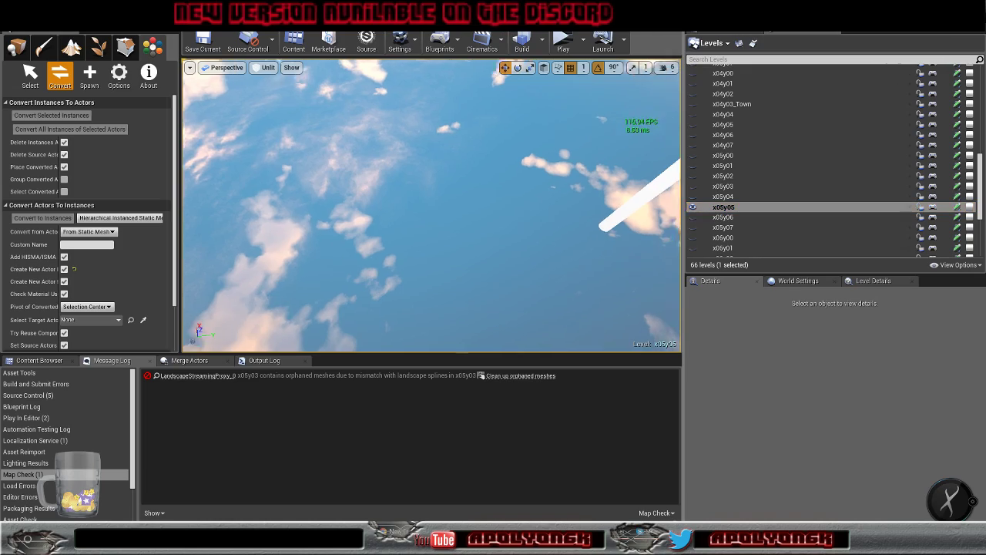
right_drag(431, 206, 324, 212)
key(w)
key(w)
key(s)
Check the actor list and hide the persistent level to isolate the actors of x05y05
click(709, 31)
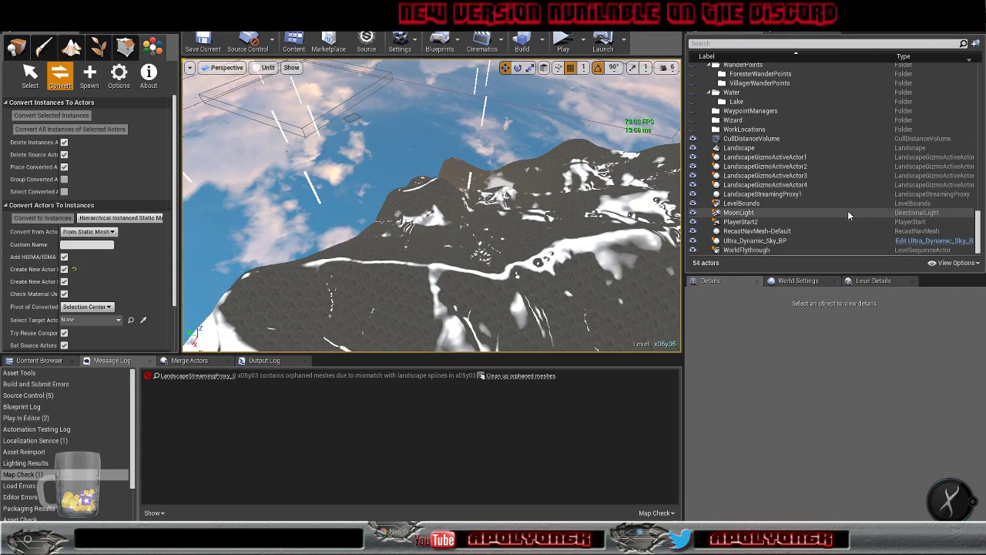
click(815, 35)
scroll(868, 158, up, 10)
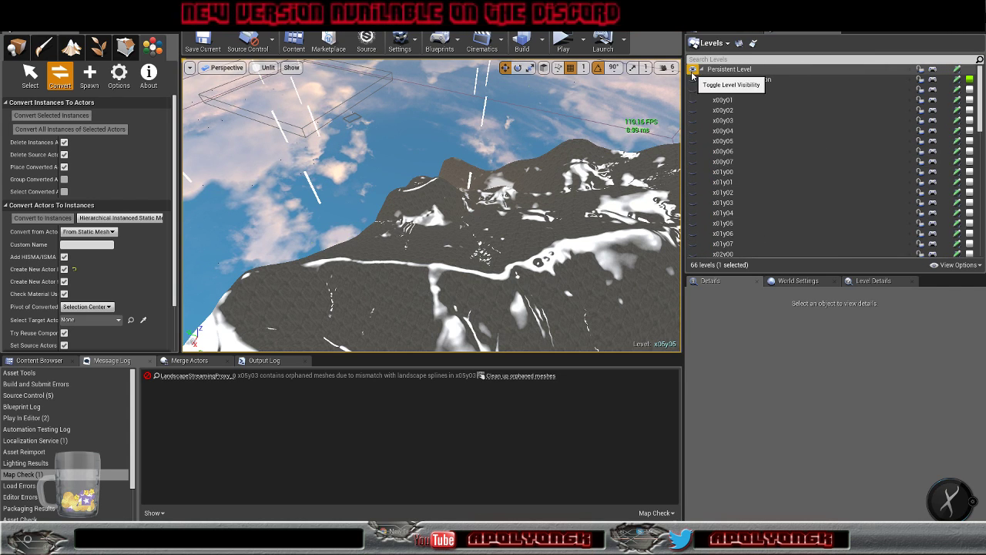
click(692, 74)
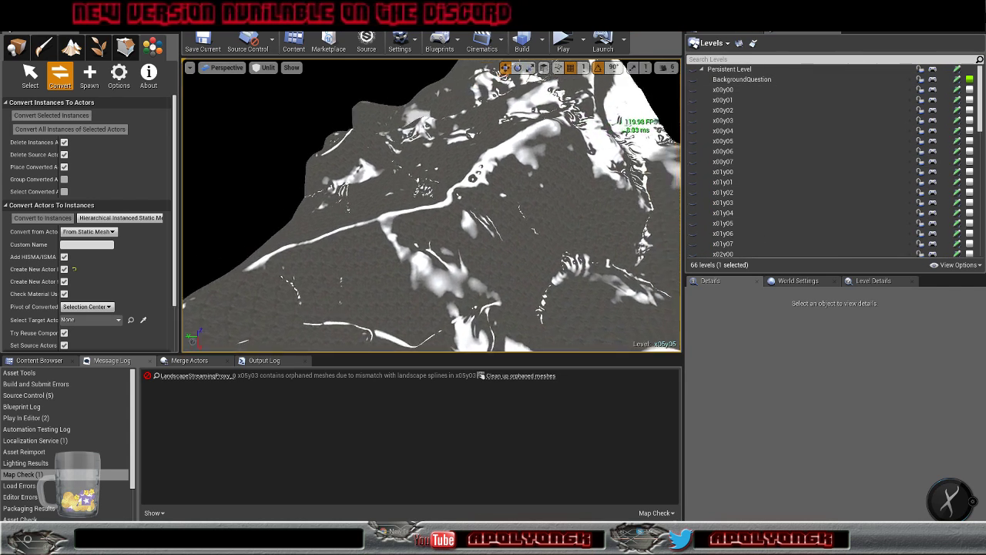
Look through the actor list and terrain of x05y05 for building static meshes to convert
right_drag(431, 206, 327, 237)
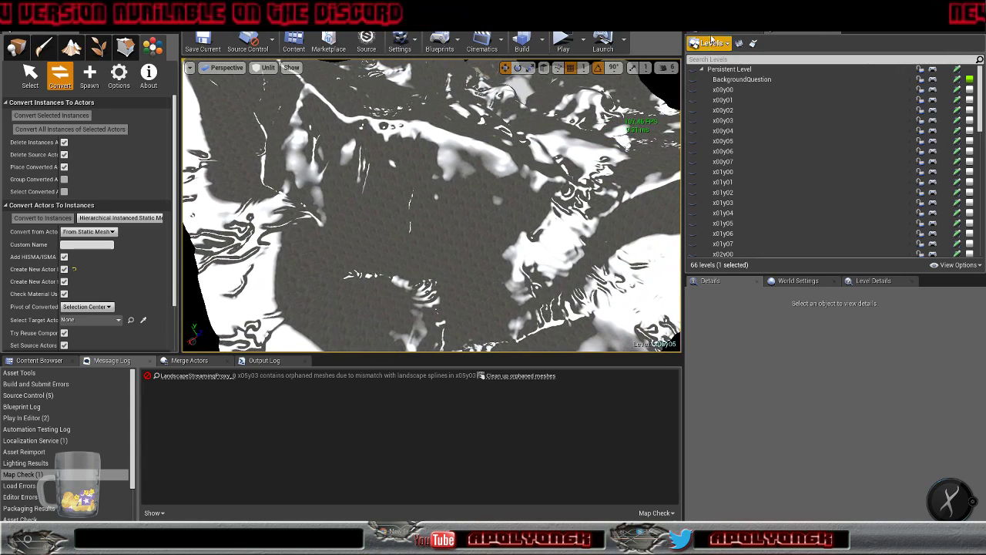
click(718, 33)
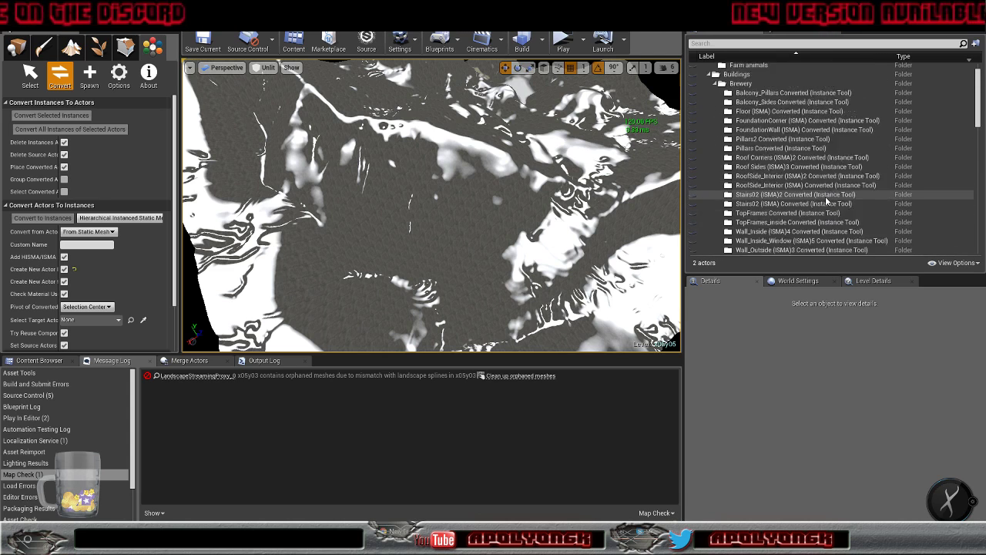
scroll(819, 176, down, 10)
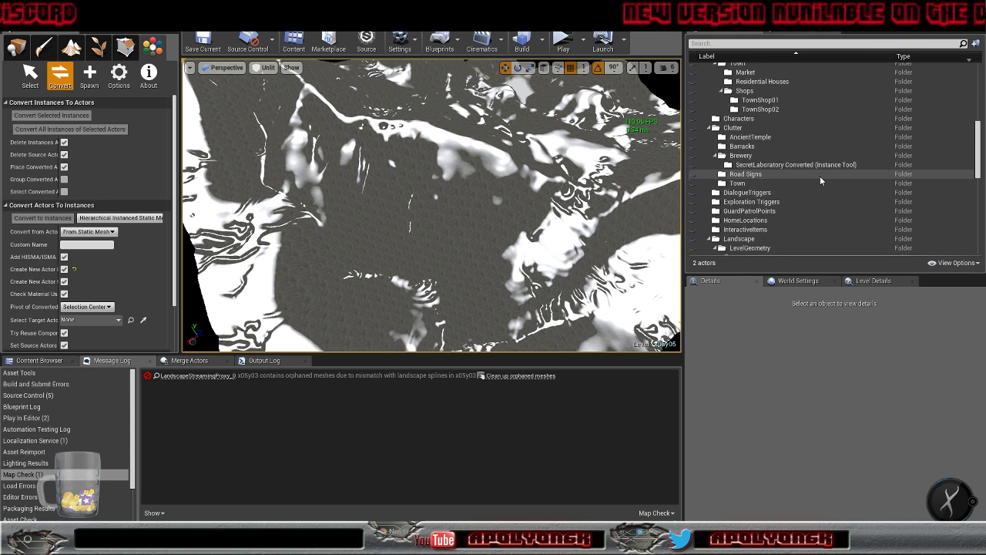
scroll(818, 177, up, 13)
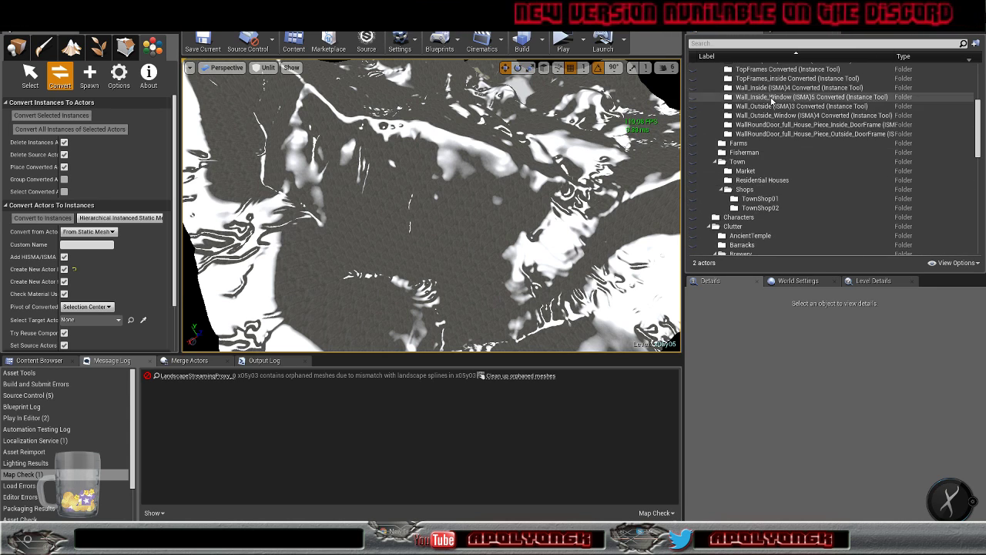
scroll(808, 197, down, 6)
scroll(808, 195, down, 15)
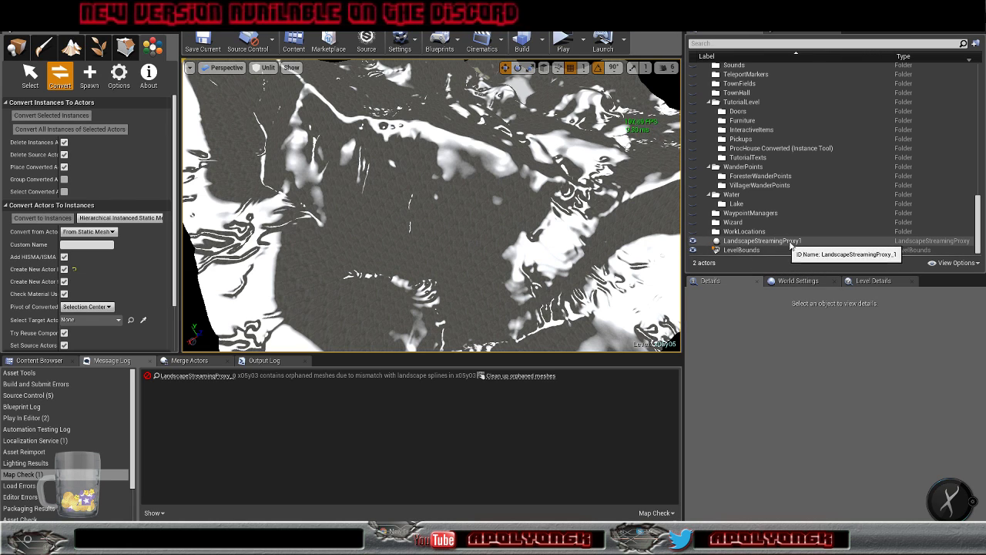
right_drag(545, 225, 518, 151)
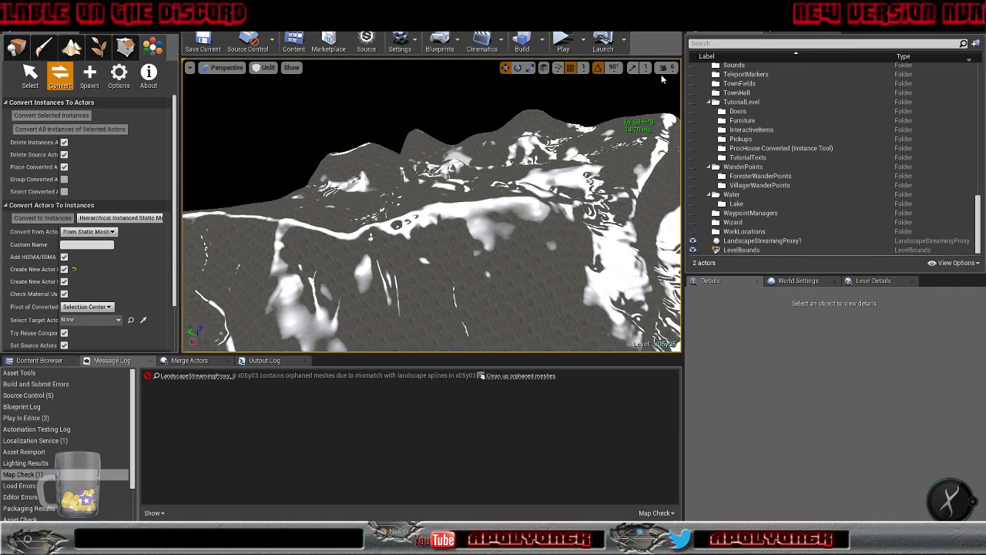
Save sublevel x05y05 and hide it
click(803, 34)
scroll(840, 153, down, 3)
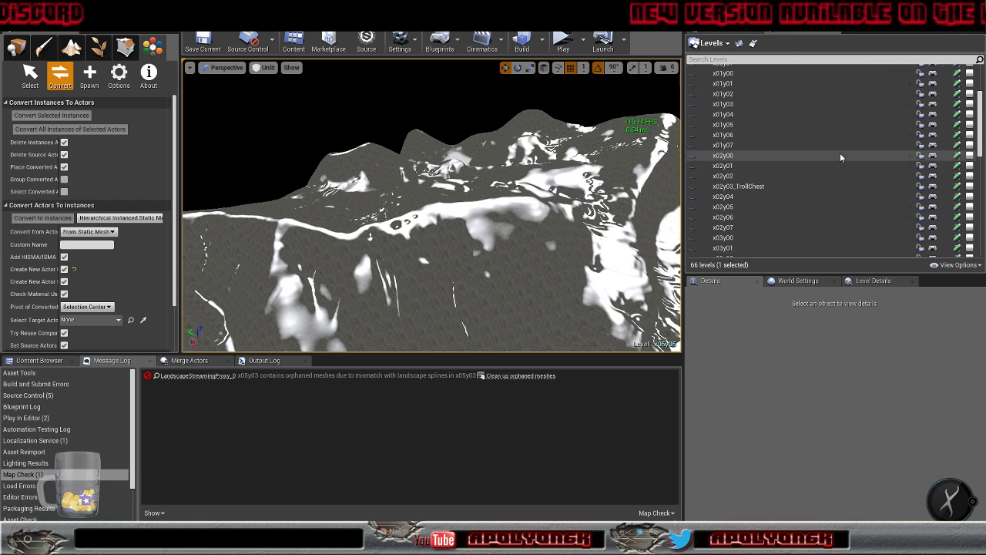
scroll(840, 157, down, 10)
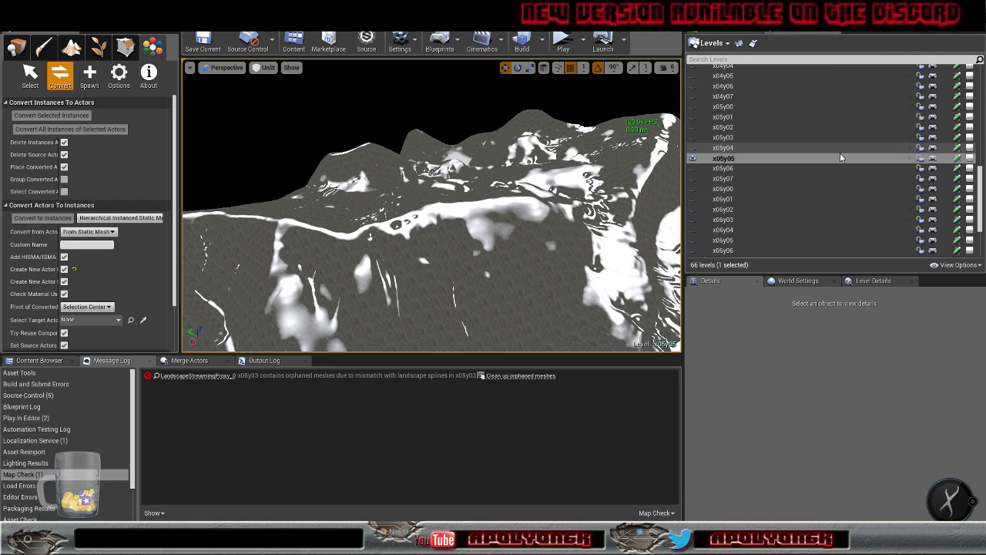
click(958, 159)
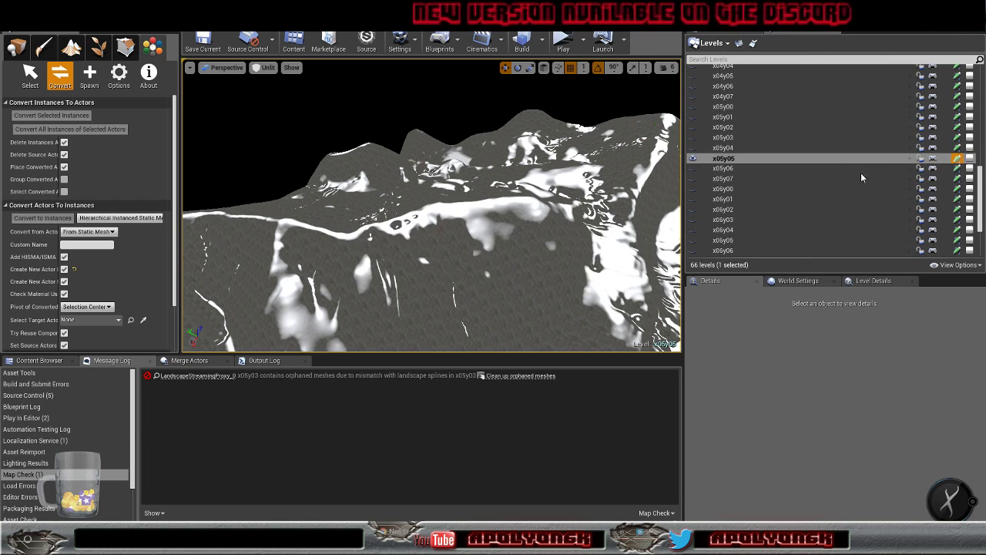
click(695, 159)
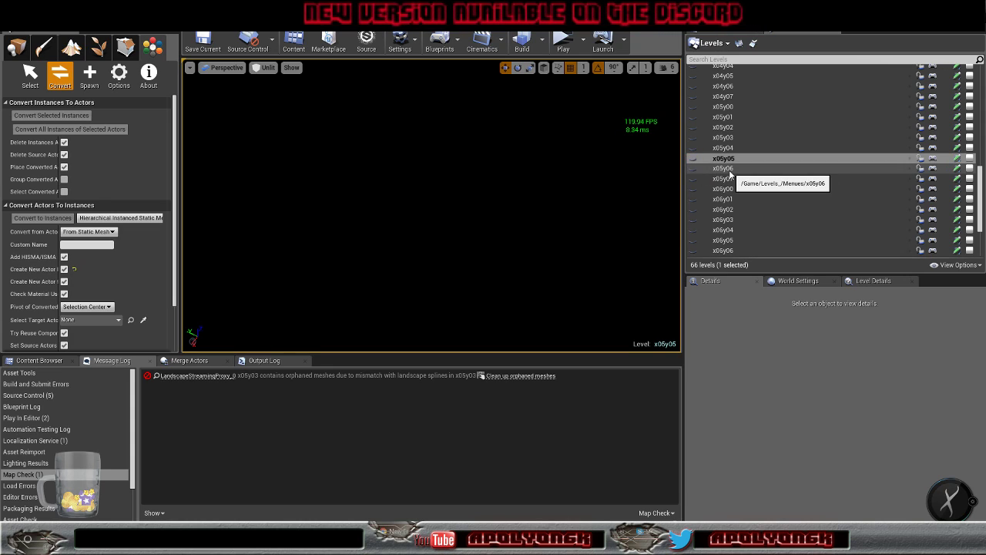
Show sublevel x05y06 as the current level, inspect its terrain for buildings, and hide it
click(727, 169)
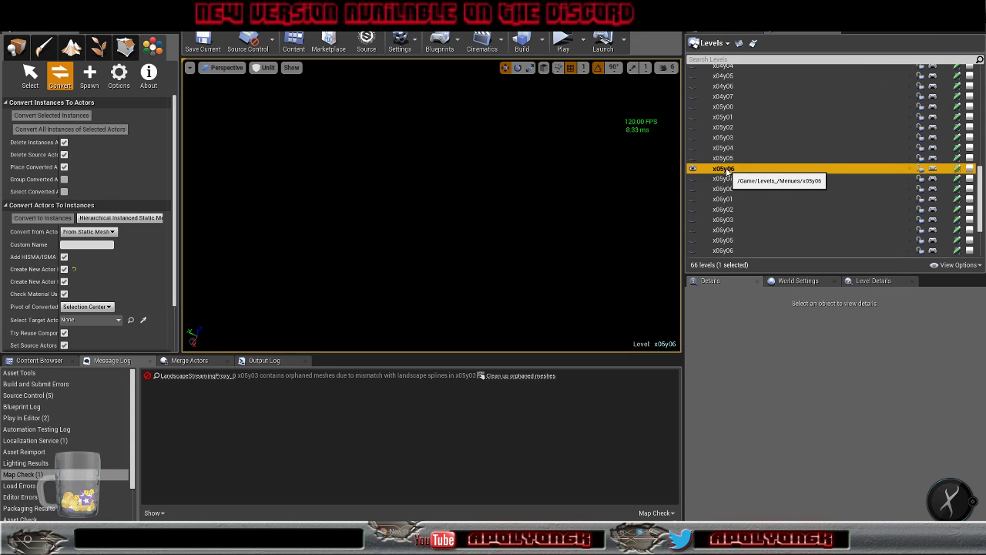
right_drag(610, 201, 562, 207)
key(w)
key(s)
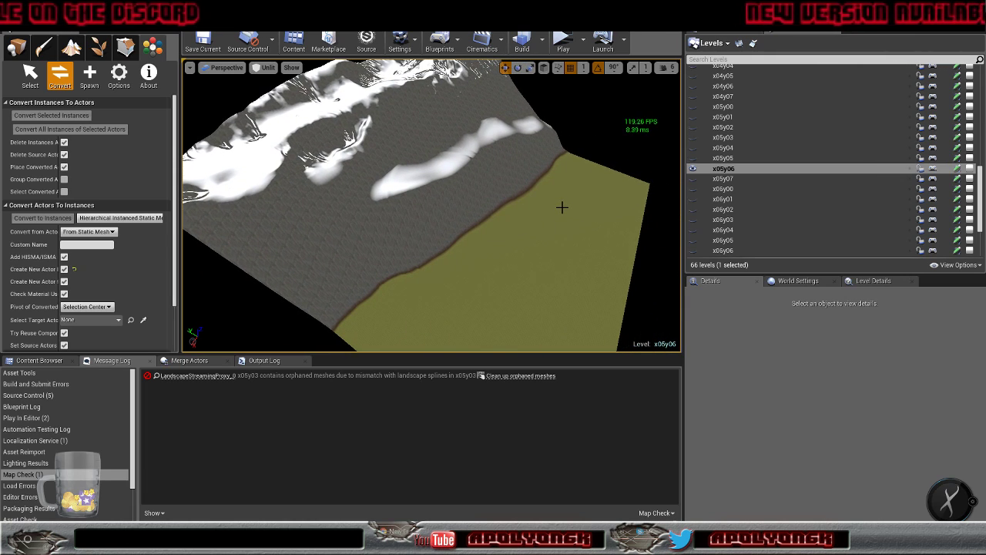
click(693, 169)
Make sublevel x05y07 the current level, check it in the viewport, and hide it
double_click(731, 182)
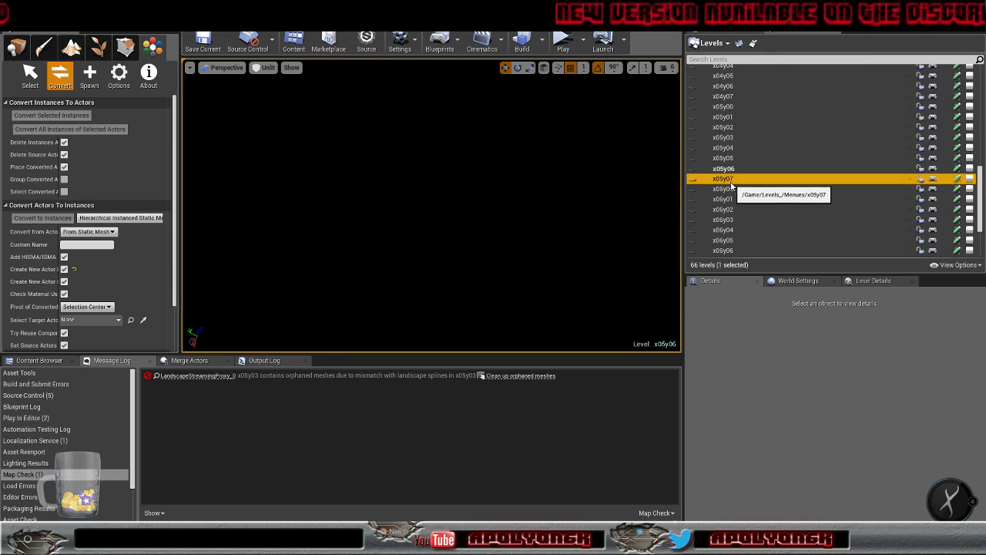
right_drag(593, 208, 731, 178)
click(692, 179)
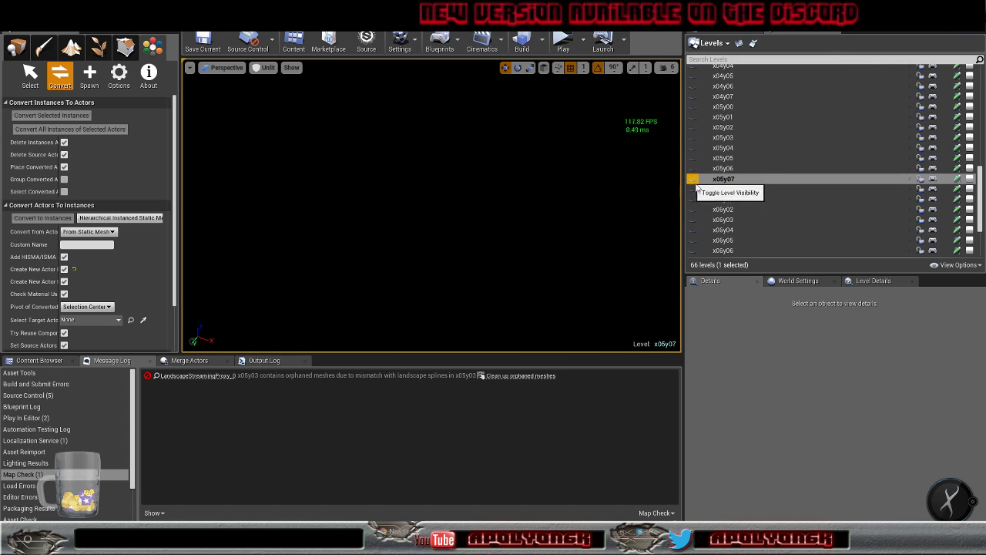
Make sublevel x06y02 current and visible, and inspect its terrain with the camera speed set to 8
double_click(738, 209)
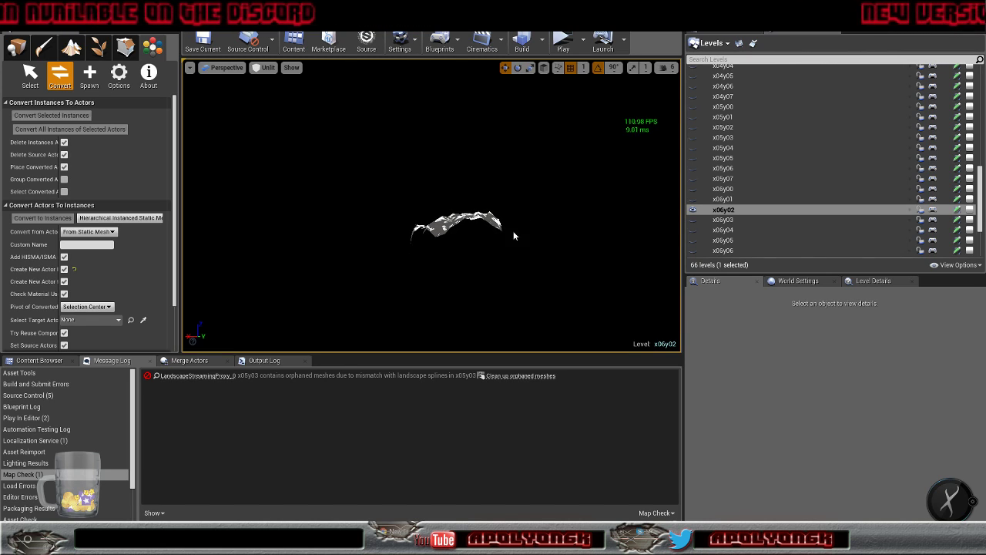
click(673, 68)
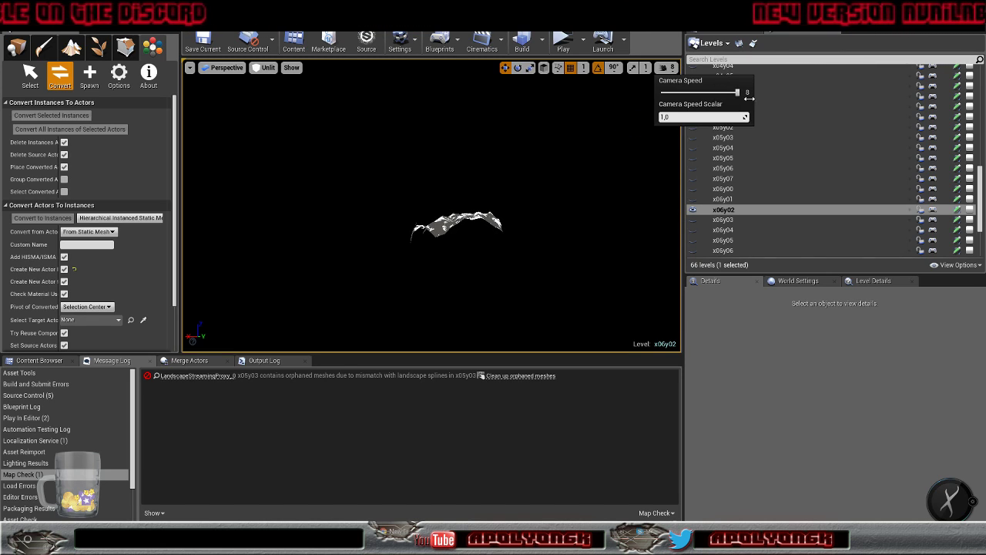
right_drag(556, 173, 523, 216)
key(w)
key(s)
key(w)
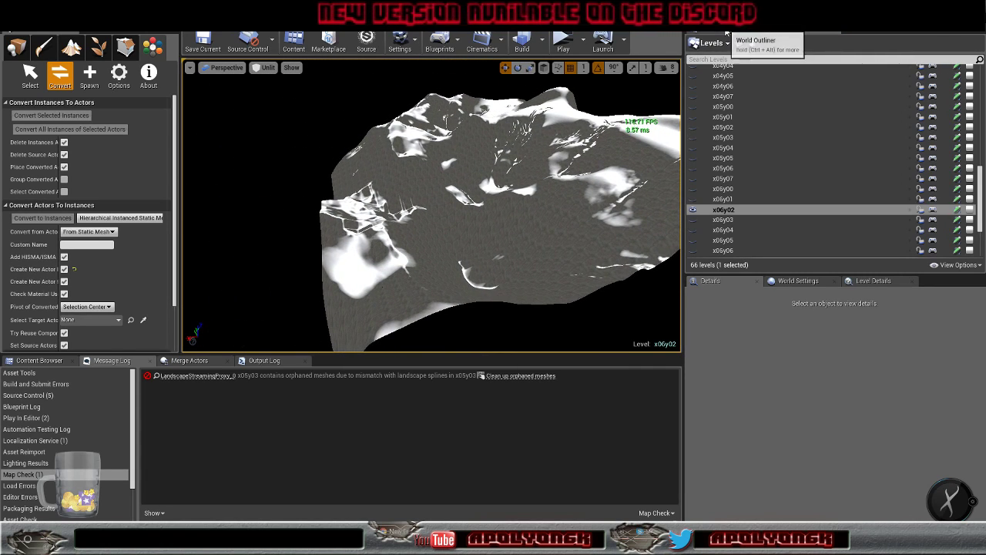
Check the actor list of x06y02 for building static meshes and hide the sublevel
click(726, 32)
scroll(801, 180, up, 5)
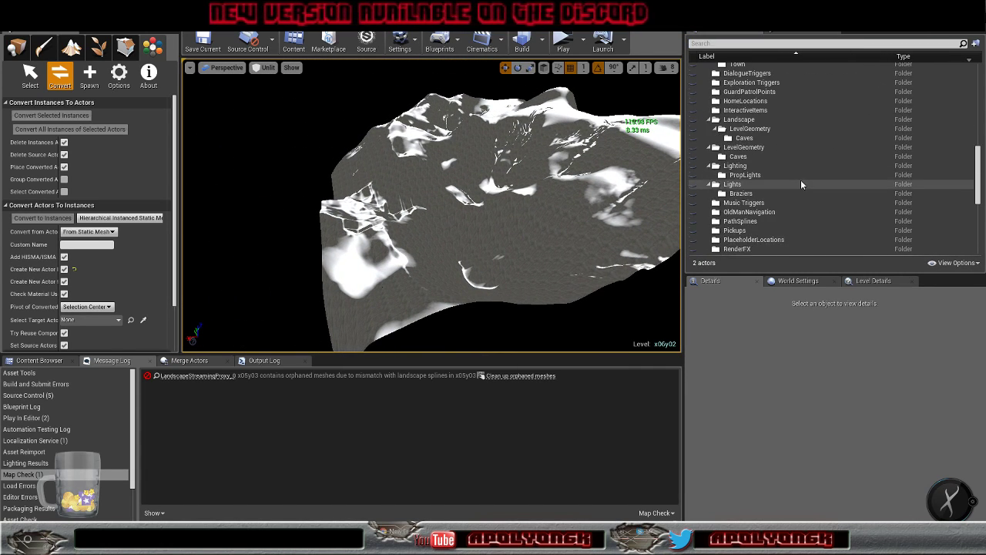
scroll(801, 180, up, 10)
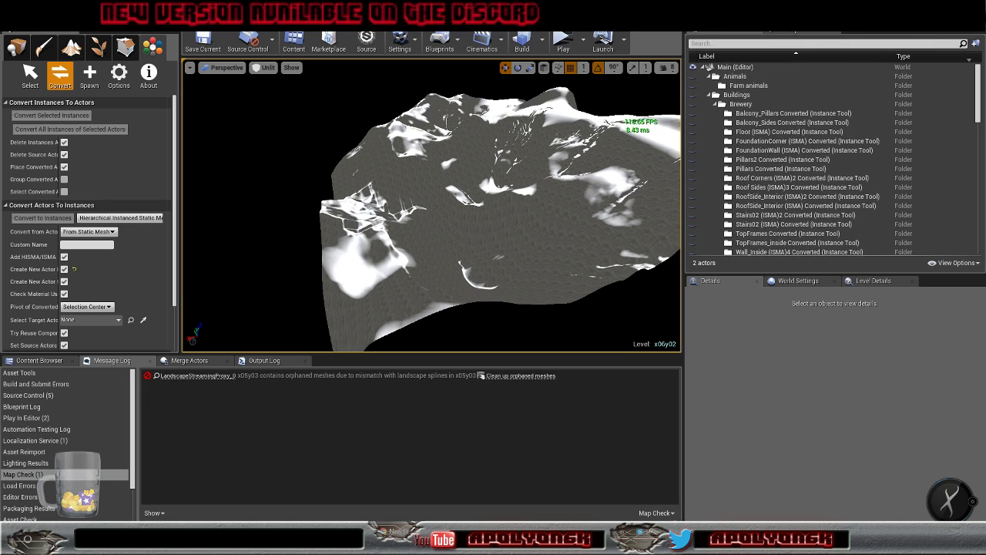
click(798, 32)
click(692, 209)
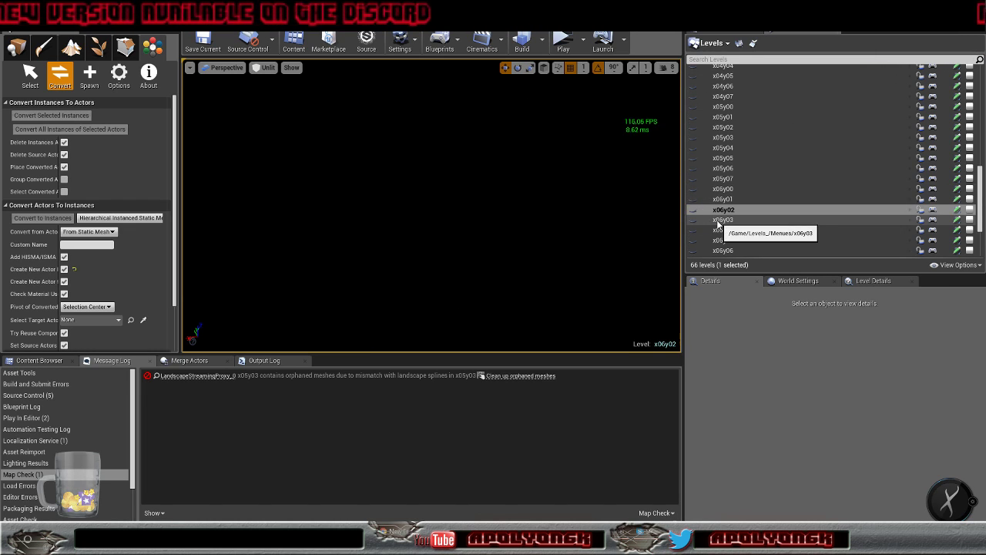
Show sublevel x06y03 as the current level, inspect its terrain for buildings, and hide it
double_click(721, 221)
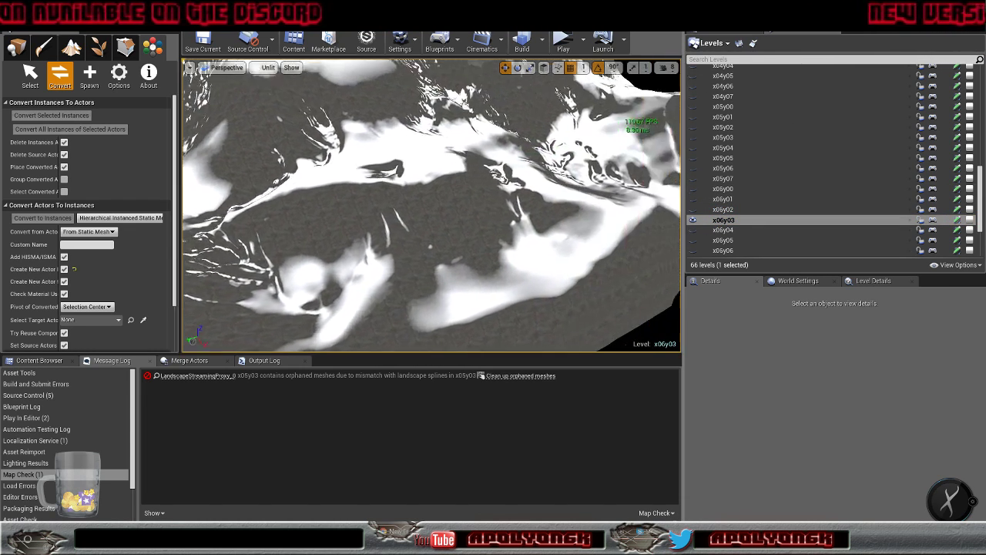
right_drag(432, 224, 273, 229)
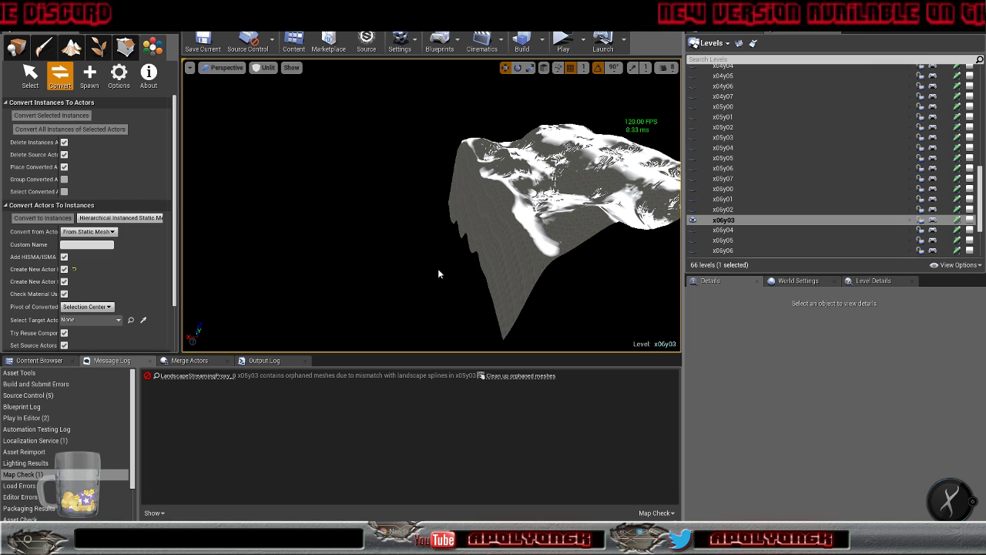
click(691, 221)
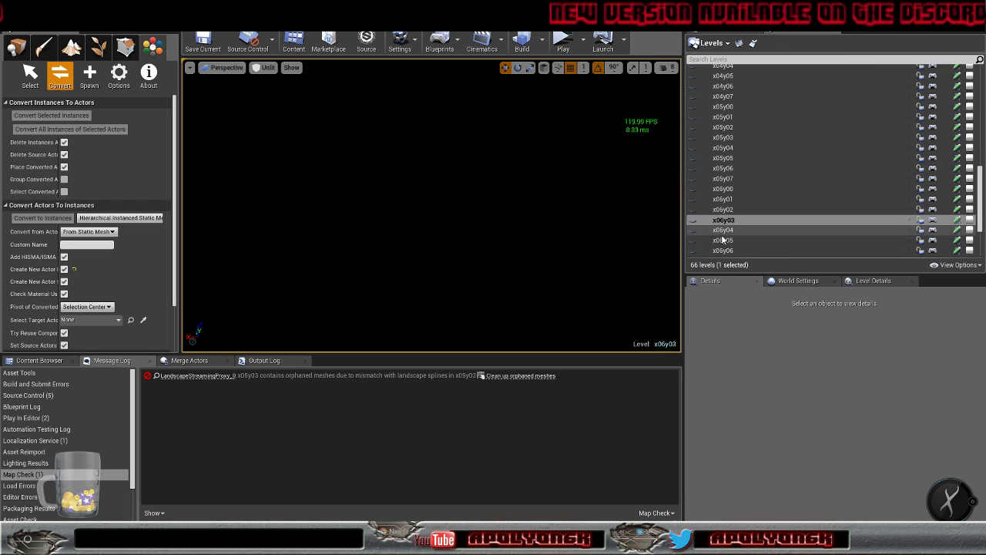
Make sublevel x06y04 current and visible, and inspect its terrain for buildings
double_click(720, 230)
right_drag(585, 231, 651, 258)
alt+drag(431, 208, 547, 201)
right_drag(588, 265, 501, 269)
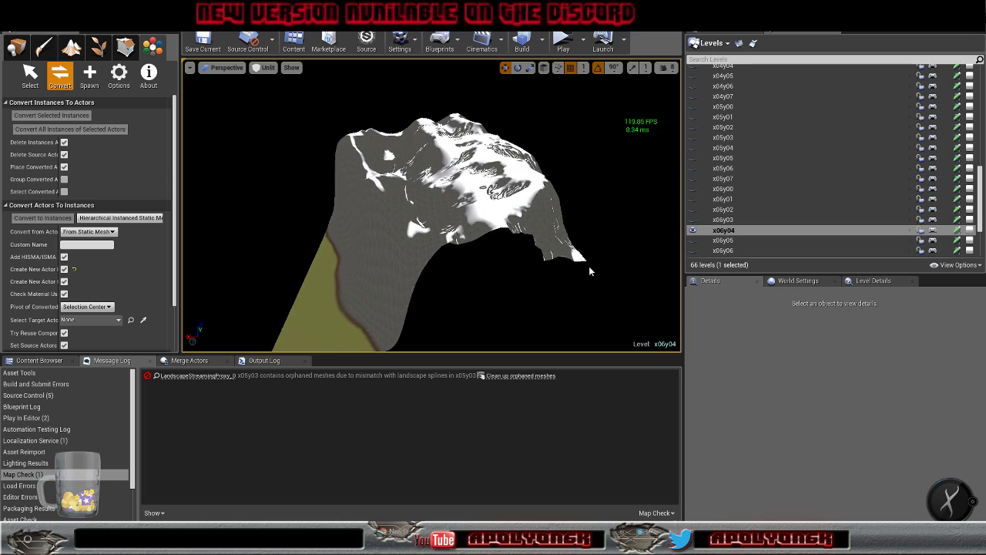
Show sublevel x06y05 as the current level in place of x06y04 and inspect its terrain
double_click(727, 242)
click(695, 232)
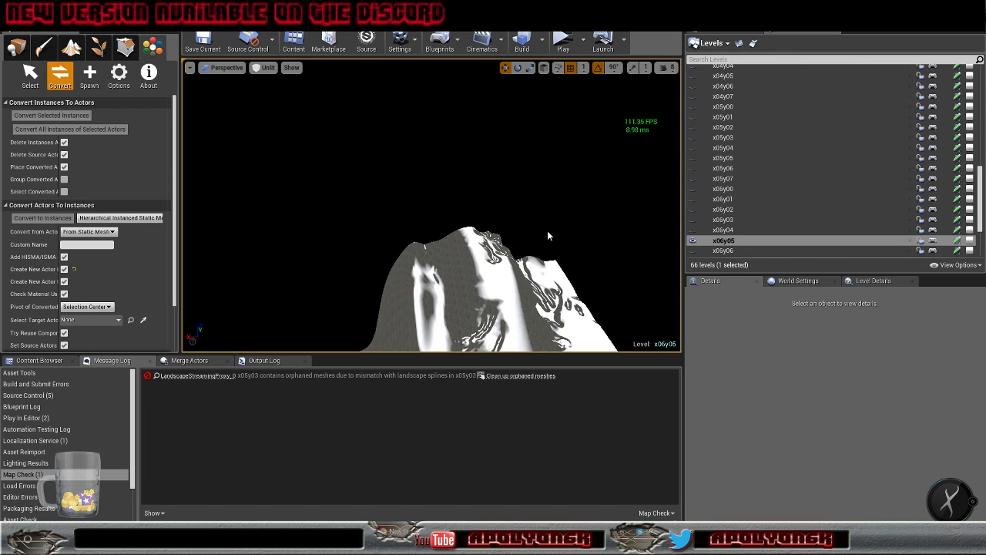
alt+drag(547, 231, 609, 243)
mouse_move(540, 243)
right_down()
mouse_move(570, 239)
mouse_move(517, 235)
mouse_move(541, 244)
right_up()
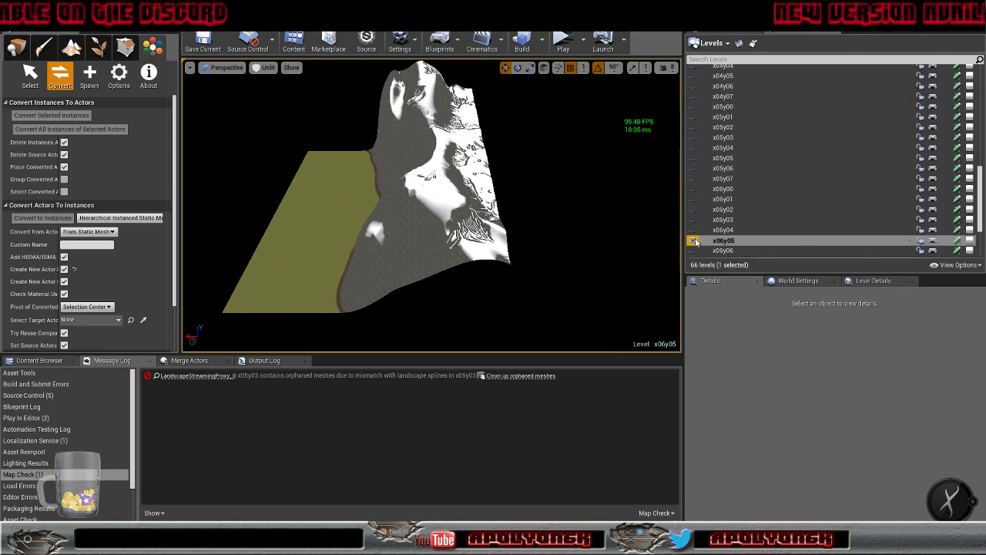
Show sublevels x06y06 and x06y07 in turn, inspect their terrain for buildings, and hide the x06 sublevels
scroll(726, 250, down, 5)
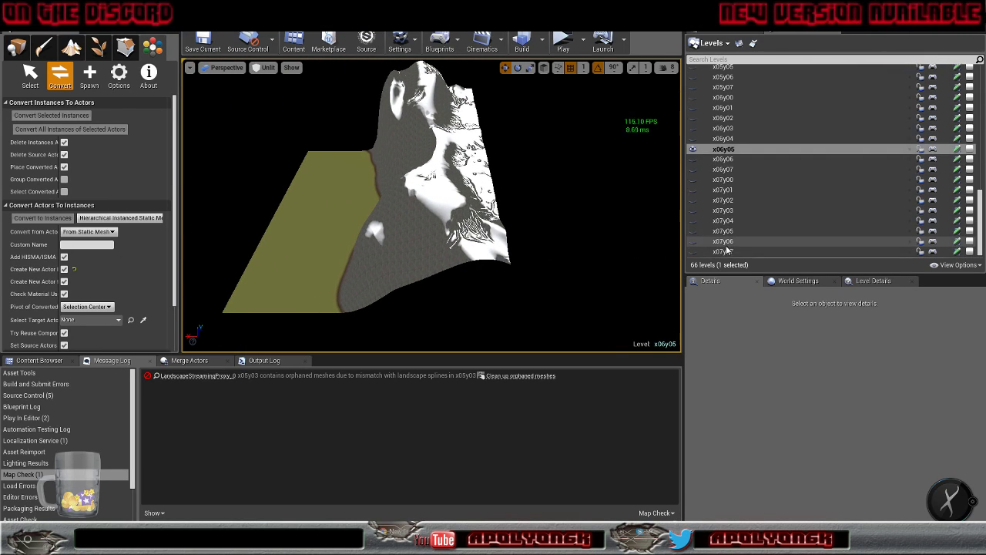
double_click(724, 160)
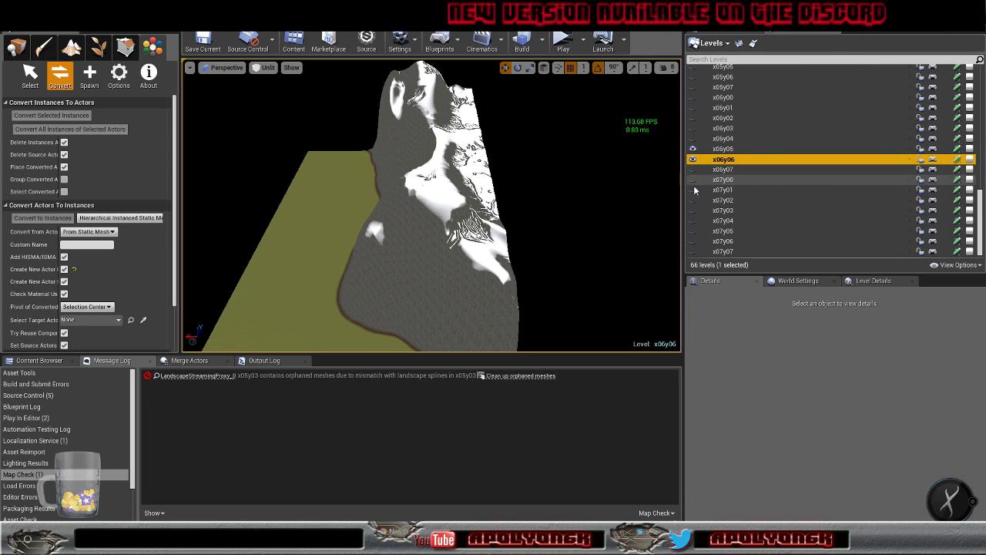
right_drag(635, 215, 631, 216)
double_click(716, 172)
right_drag(560, 247, 561, 247)
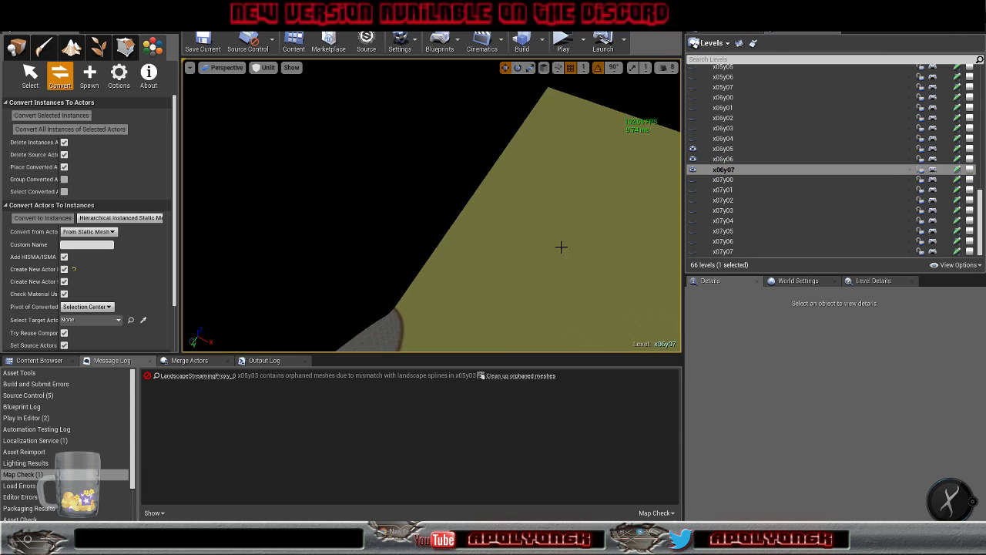
click(694, 171)
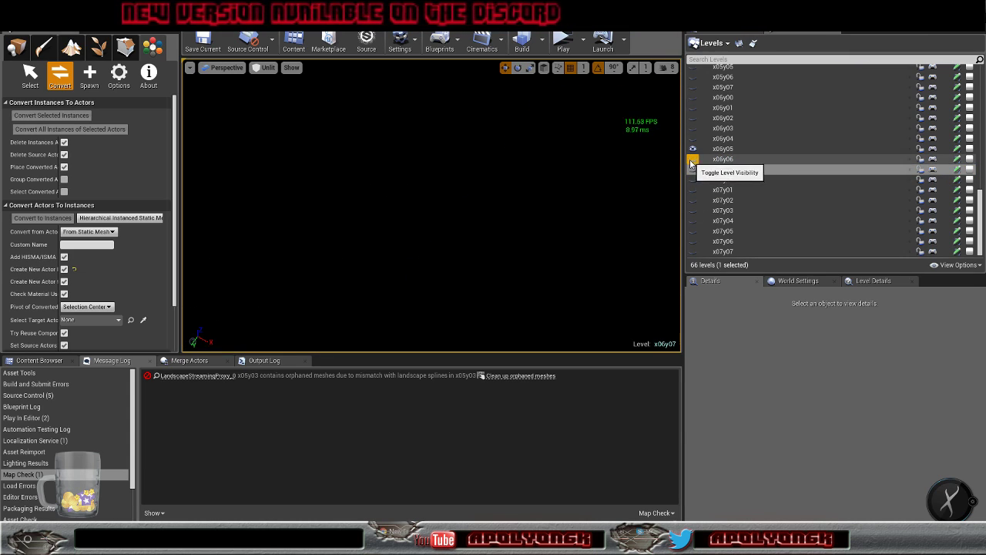
Make sublevel x07y03 current and visible, and inspect its terrain for buildings
click(736, 210)
right_drag(431, 206, 616, 157)
key(w)
right_drag(493, 217, 529, 238)
key(s)
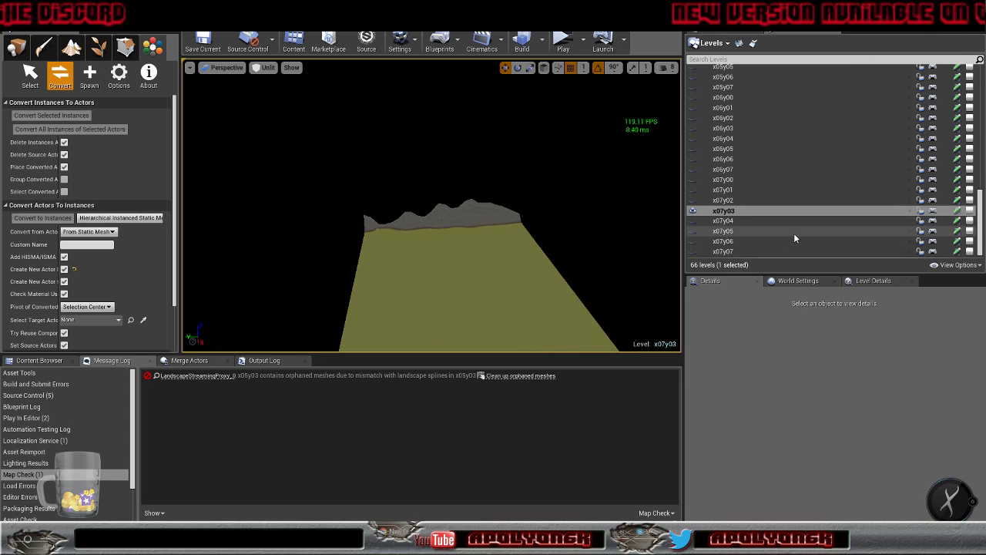
click(693, 213)
click(694, 213)
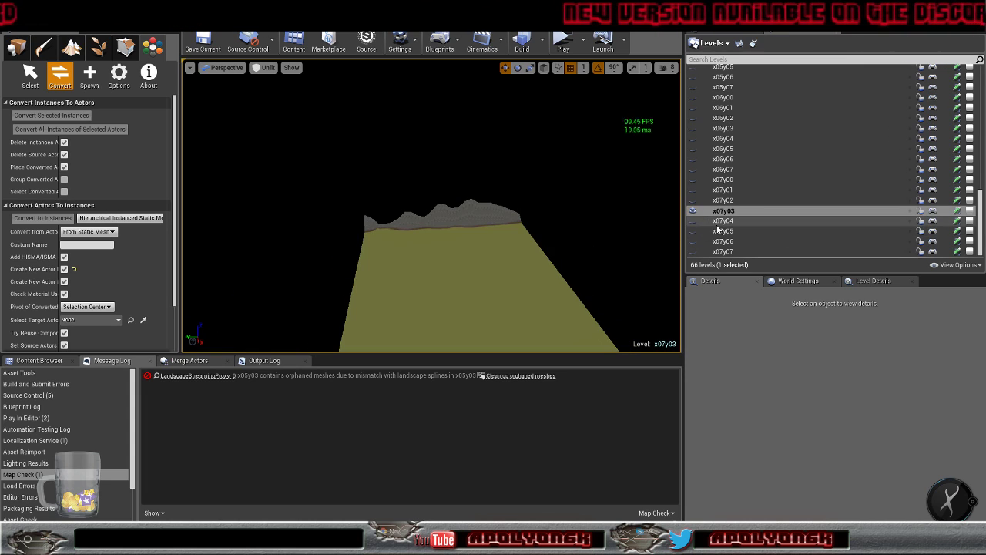
Make x07y04 the current level, show the remaining sublevels from x07y00 to x07y07, and inspect the whole row
double_click(727, 224)
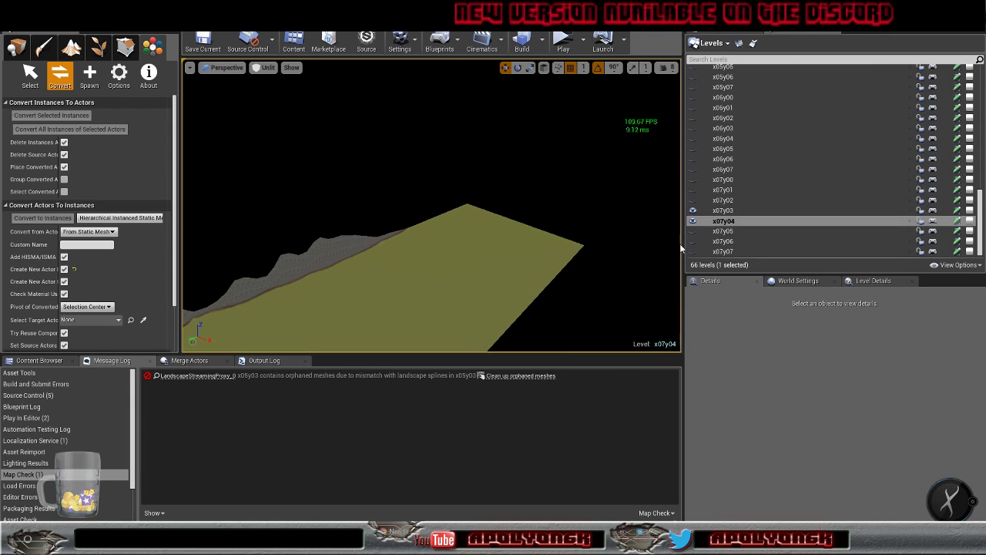
click(693, 231)
click(694, 241)
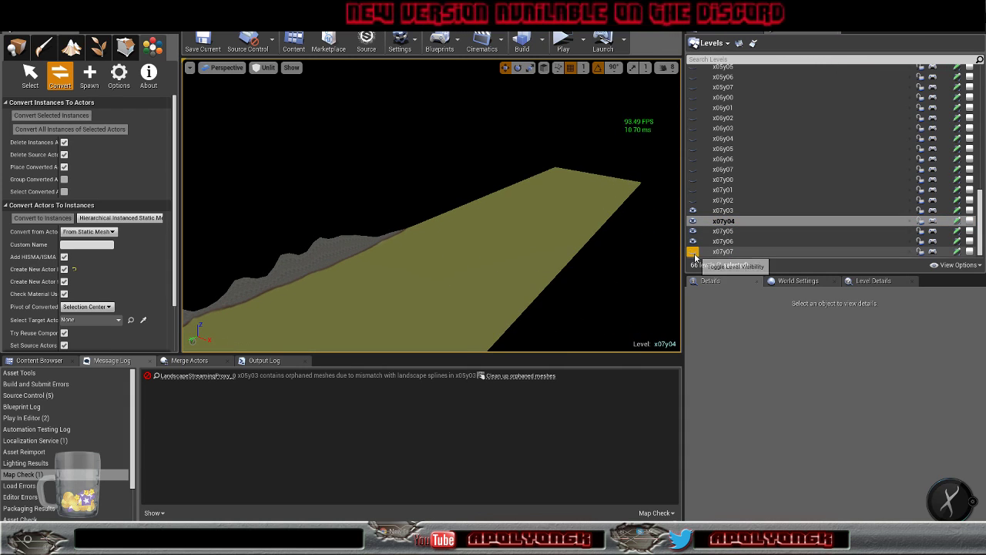
click(693, 200)
click(692, 189)
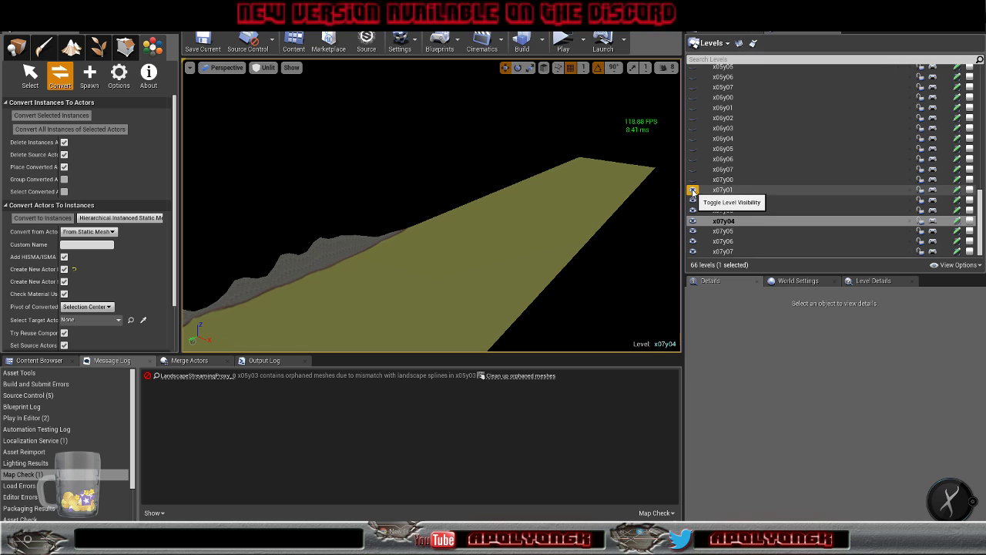
click(692, 180)
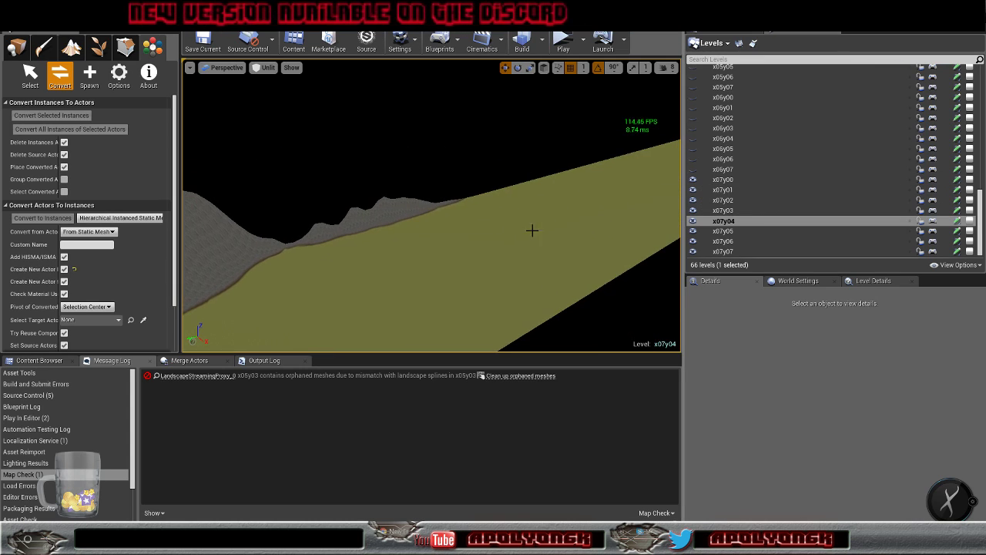
Hide all sublevels from x07y00 through x07y07
click(693, 180)
click(693, 189)
click(692, 199)
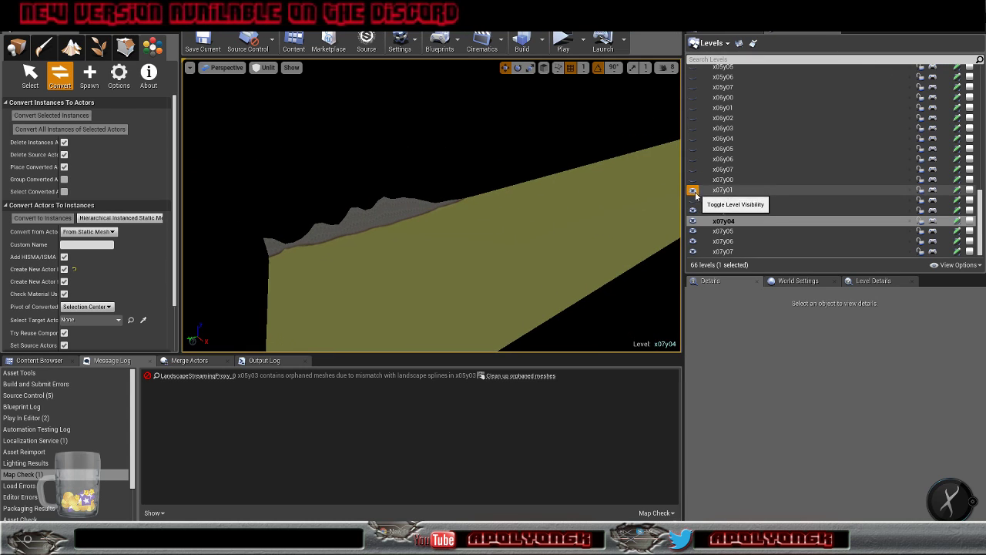
click(693, 210)
click(693, 221)
click(693, 230)
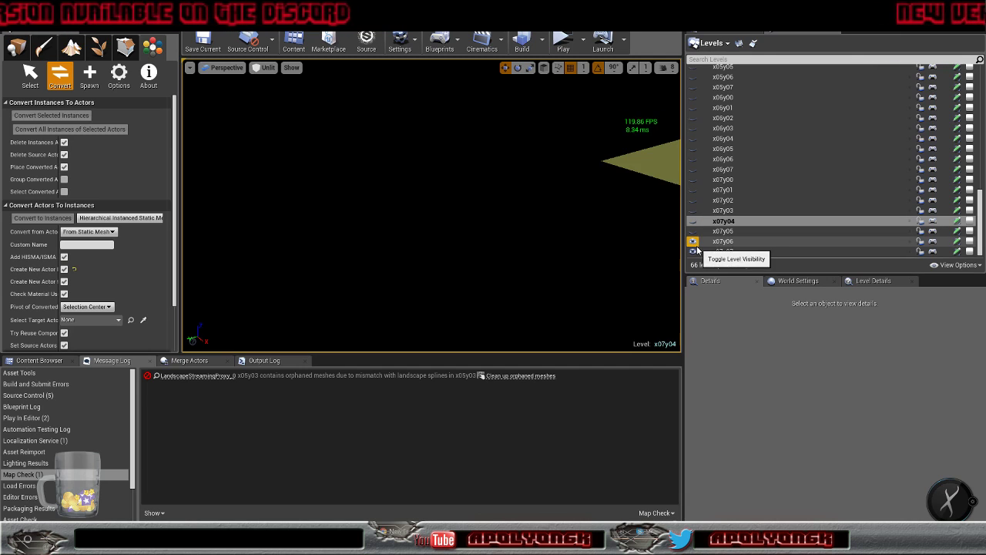
click(693, 241)
Show sublevel x04y02 as the current level and inspect its terrain for buildings
scroll(759, 248, up, 8)
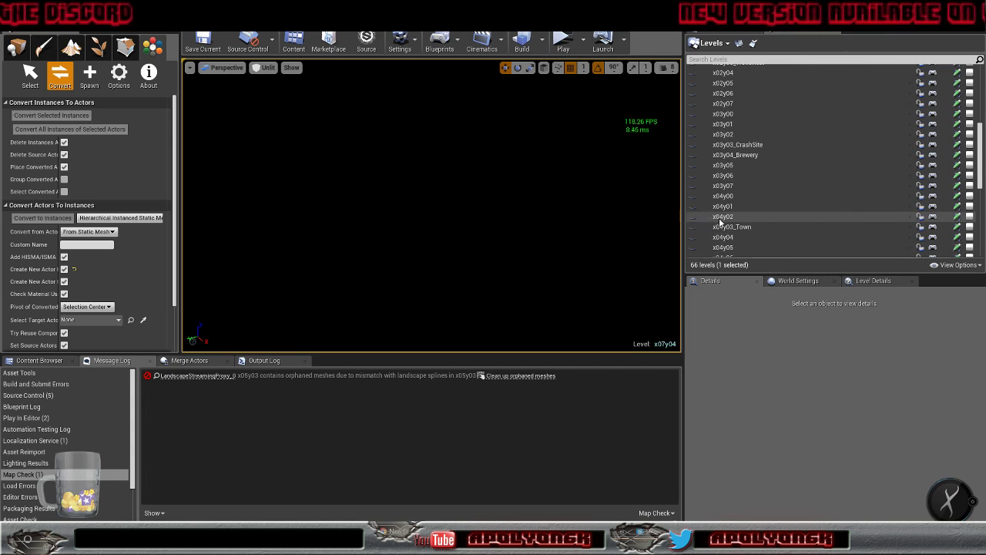
double_click(722, 218)
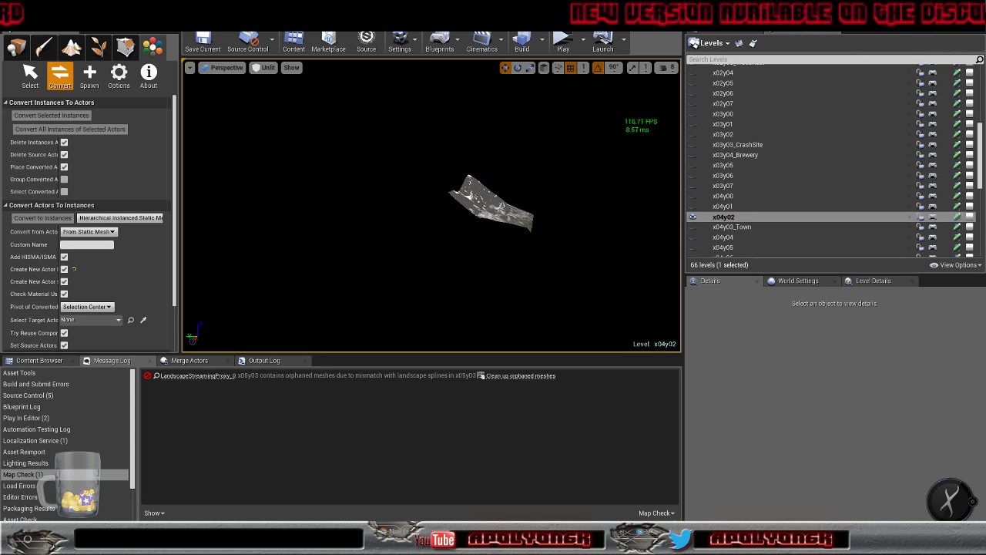
key(w)
mouse_move(431, 205)
right_down()
mouse_move(438, 211)
mouse_move(402, 217)
mouse_move(392, 184)
mouse_move(383, 188)
mouse_move(393, 224)
mouse_move(396, 209)
mouse_move(429, 215)
mouse_move(438, 192)
mouse_move(436, 206)
right_up()
key(s)
Check the actor list of x04y02 for building static meshes and hide the sublevel
click(722, 29)
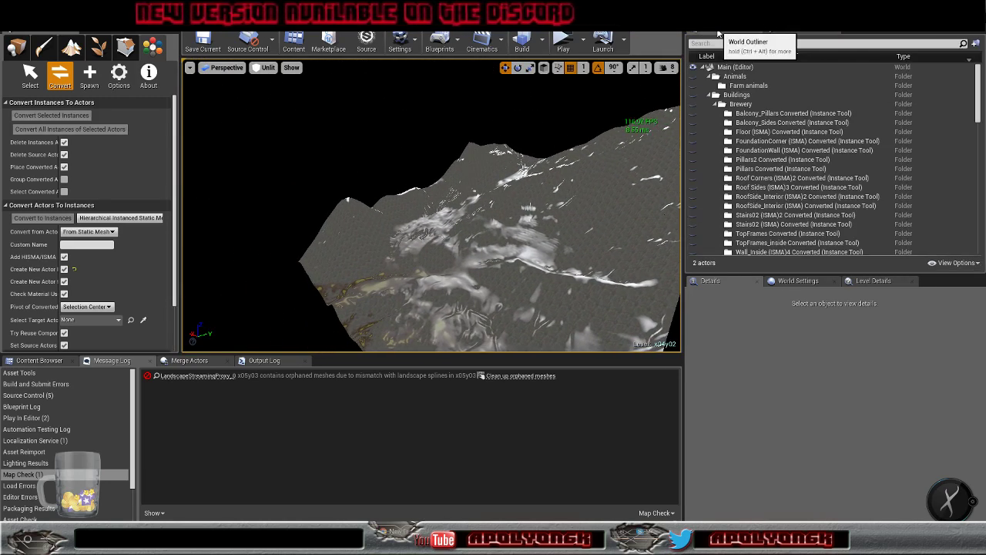
scroll(773, 188, down, 10)
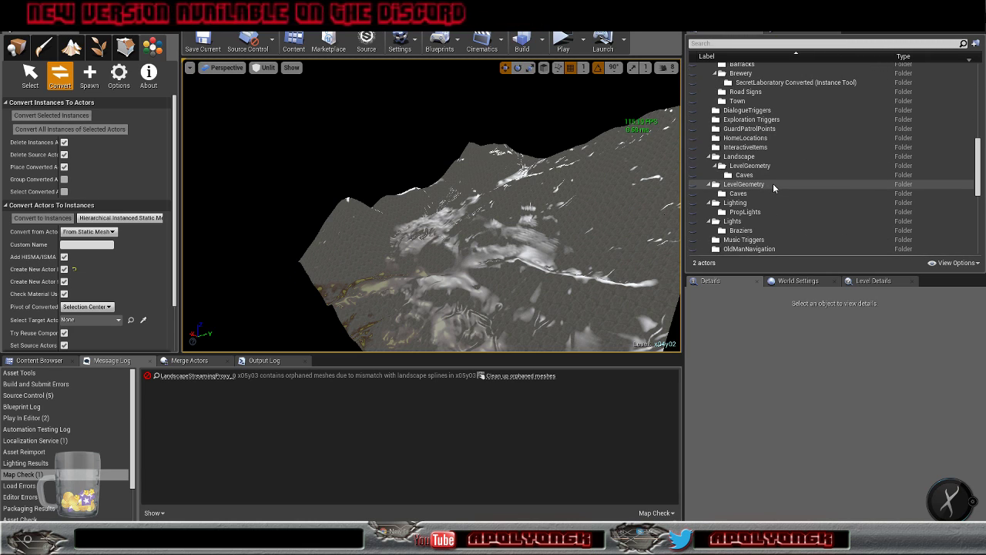
scroll(774, 187, up, 3)
scroll(774, 187, down, 12)
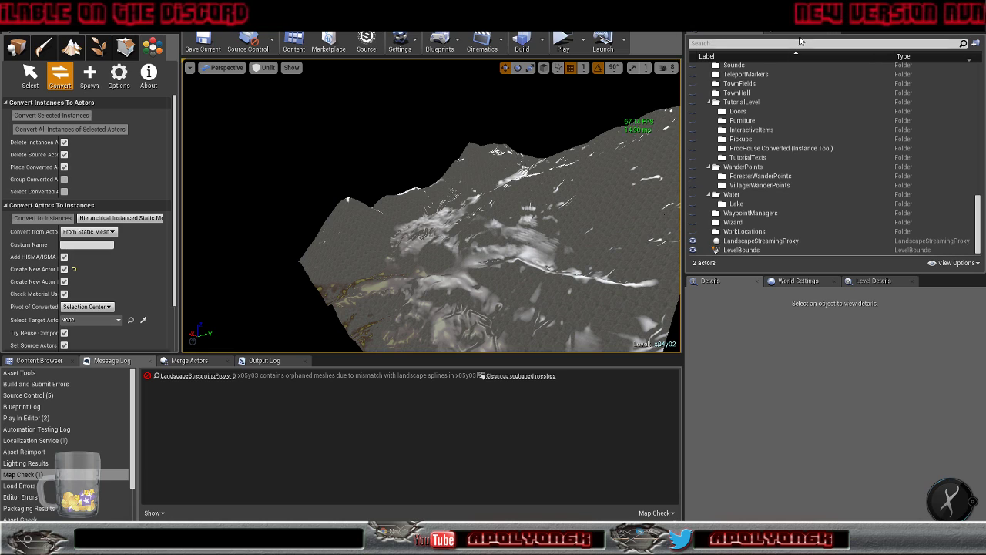
click(800, 34)
click(742, 218)
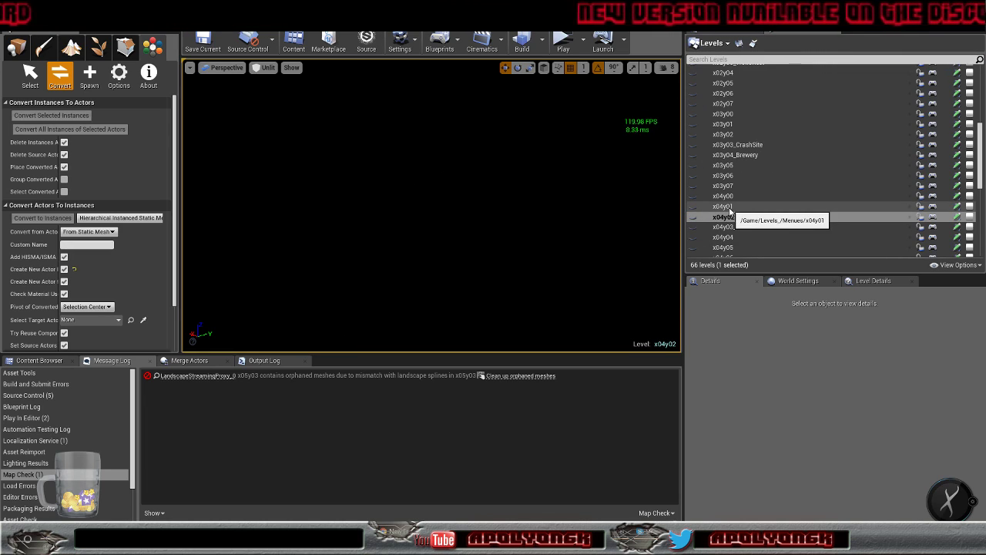
Show sublevel x04y01 as the current level, inspect its terrain for buildings, and hide it
double_click(724, 206)
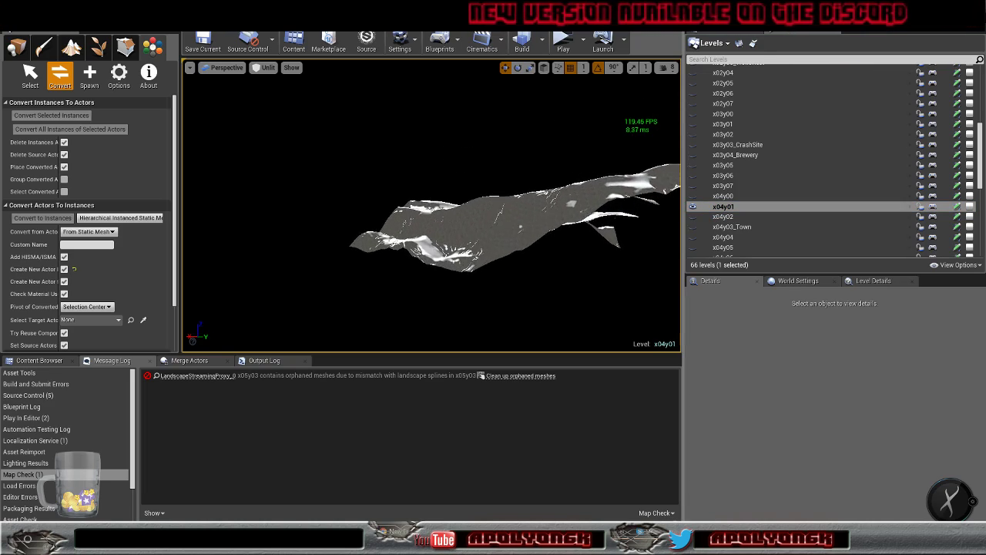
key(w)
right_drag(431, 205, 193, 239)
key(s)
key(d)
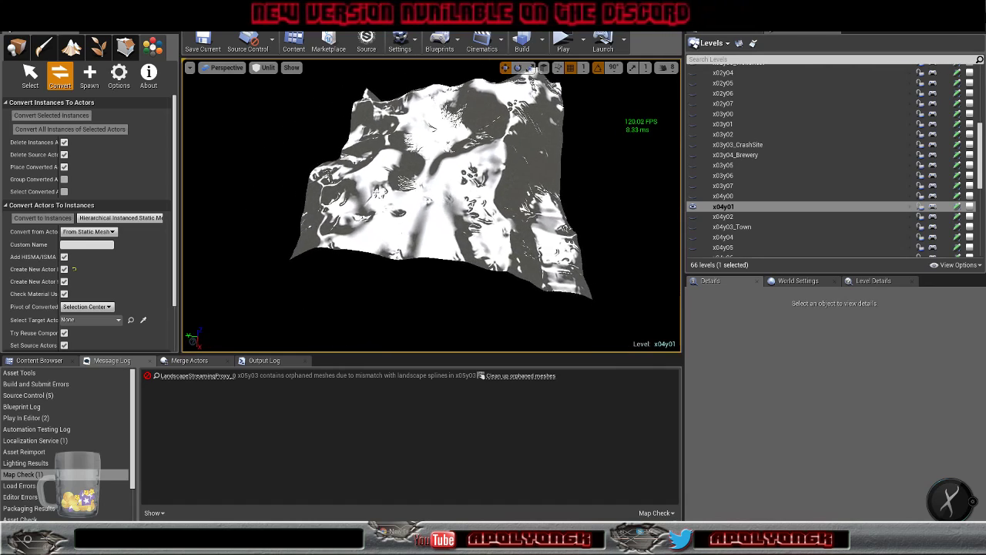
right_drag(555, 204, 583, 205)
click(693, 208)
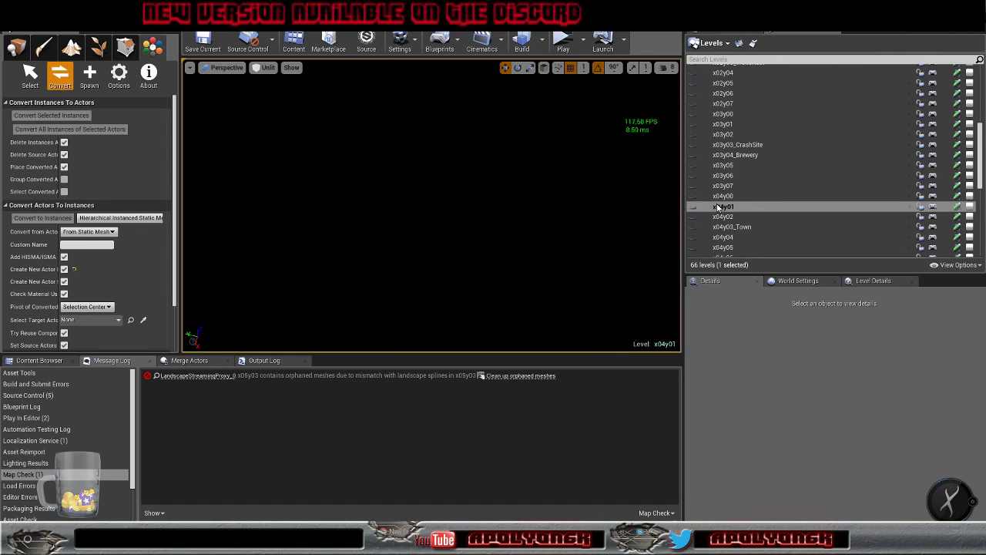
Show sublevel x03y07 and, in its place, x03y06 as the current level, inspecting the terrain of each
double_click(728, 187)
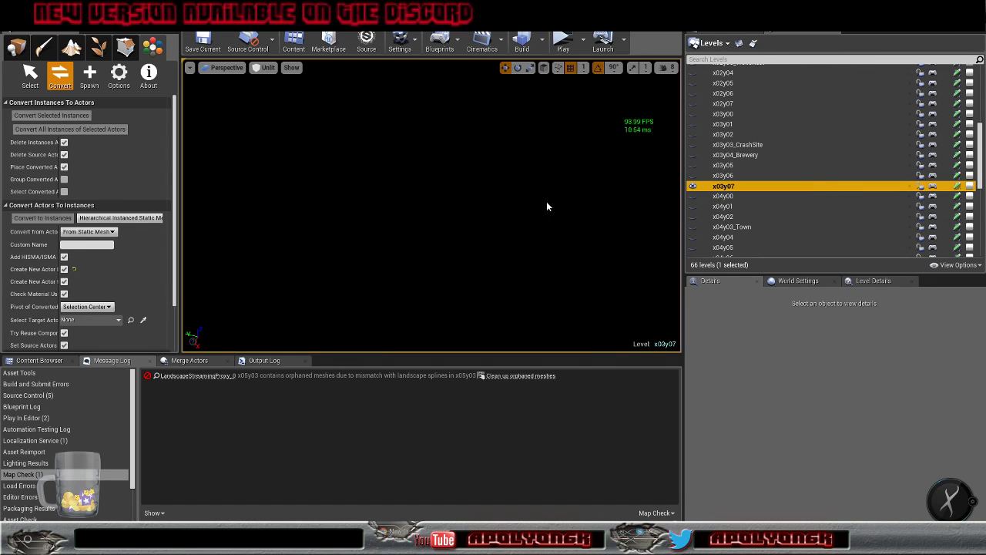
right_drag(547, 206, 539, 210)
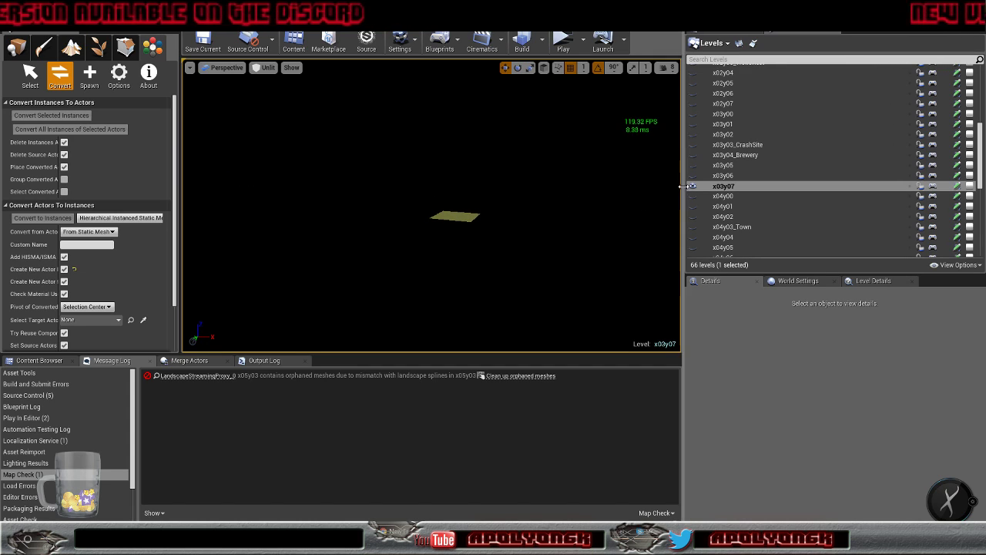
double_click(727, 176)
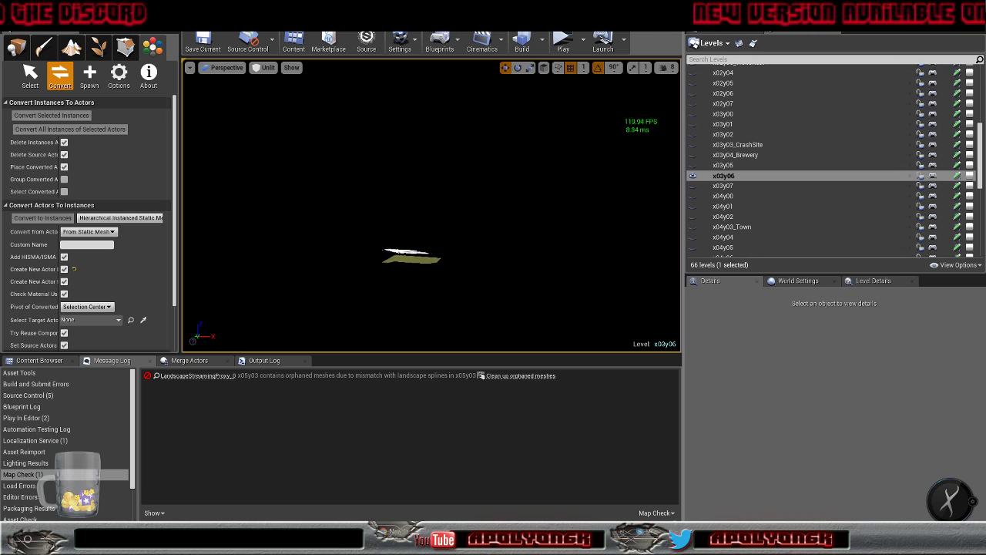
key(w)
right_drag(493, 224, 401, 230)
right_drag(581, 225, 558, 225)
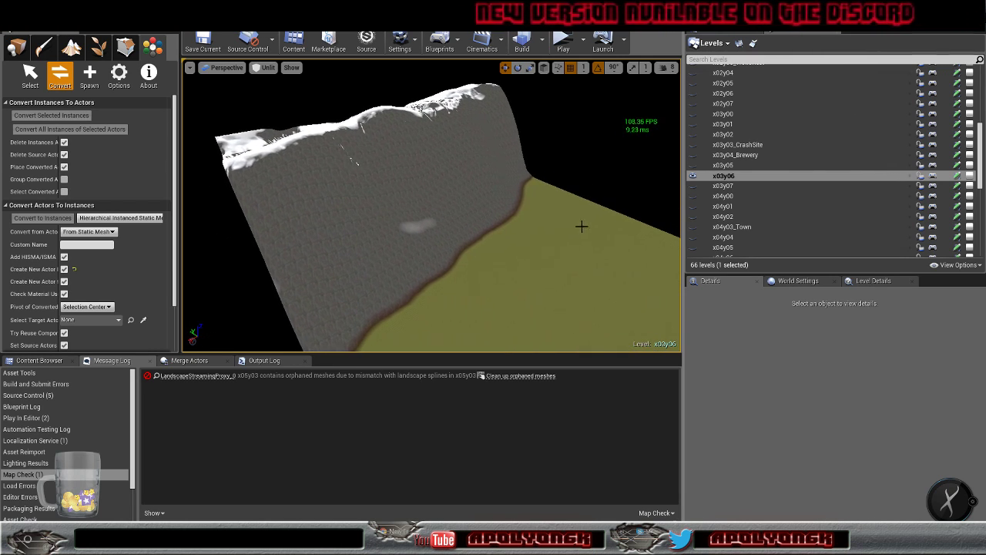
Show sublevel x03y05 as the current level in place of x03y06 and inspect its terrain for buildings
double_click(719, 167)
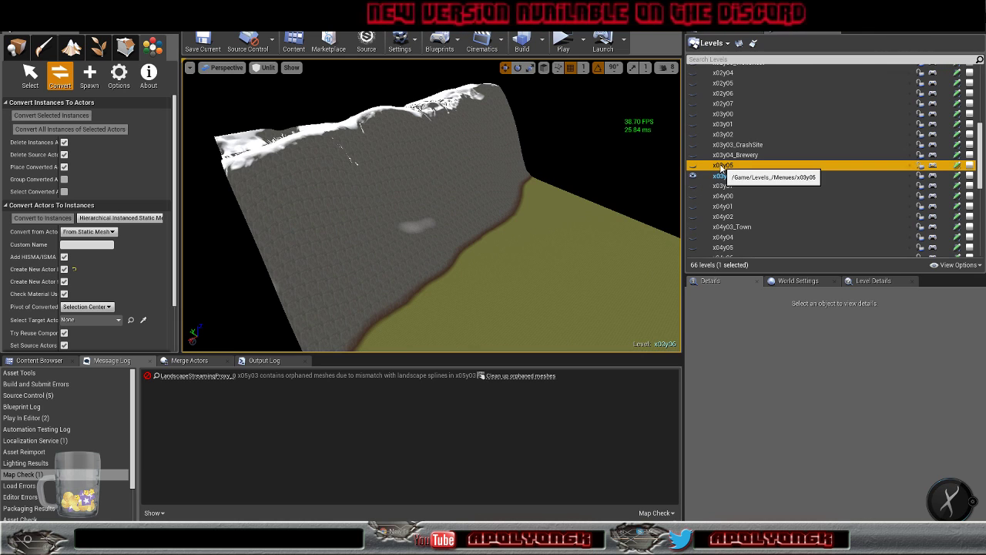
click(694, 177)
right_drag(477, 208, 435, 223)
key(w)
key(s)
key(w)
key(s)
key(w)
key(s)
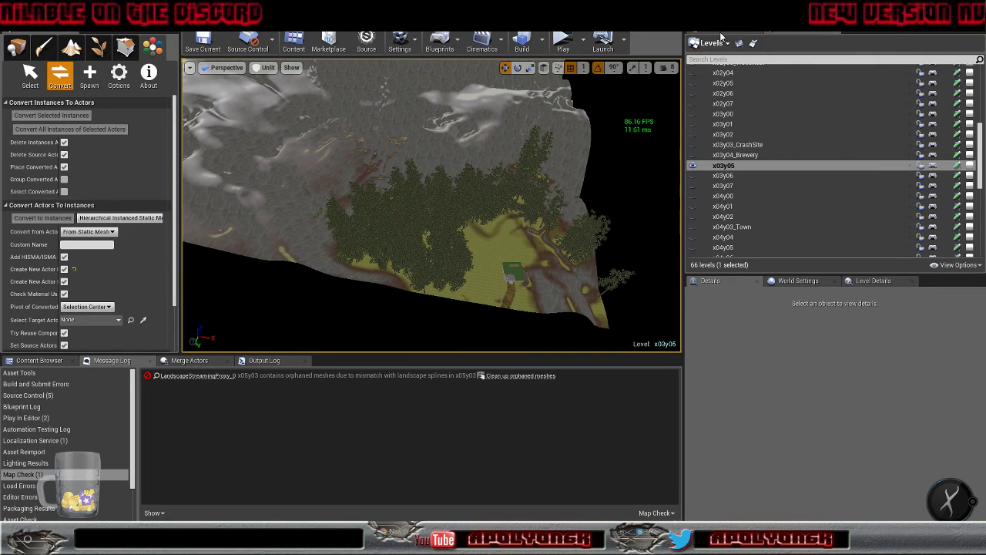
Select all static meshes matching Floor10487 under Farm_Cattle in x03y05 and convert them to hierarchical instanced static meshes
click(746, 35)
scroll(794, 174, up, 15)
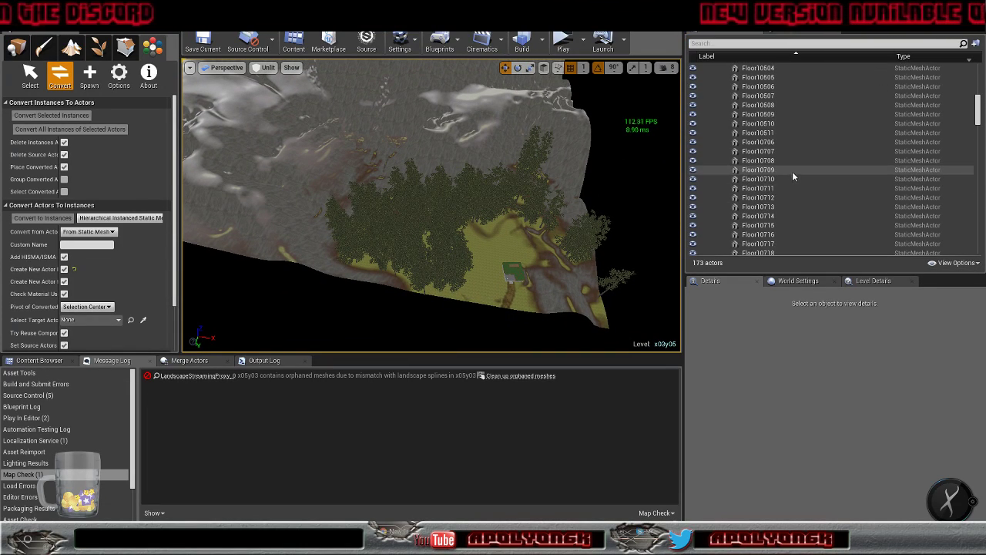
scroll(781, 193, down, 3)
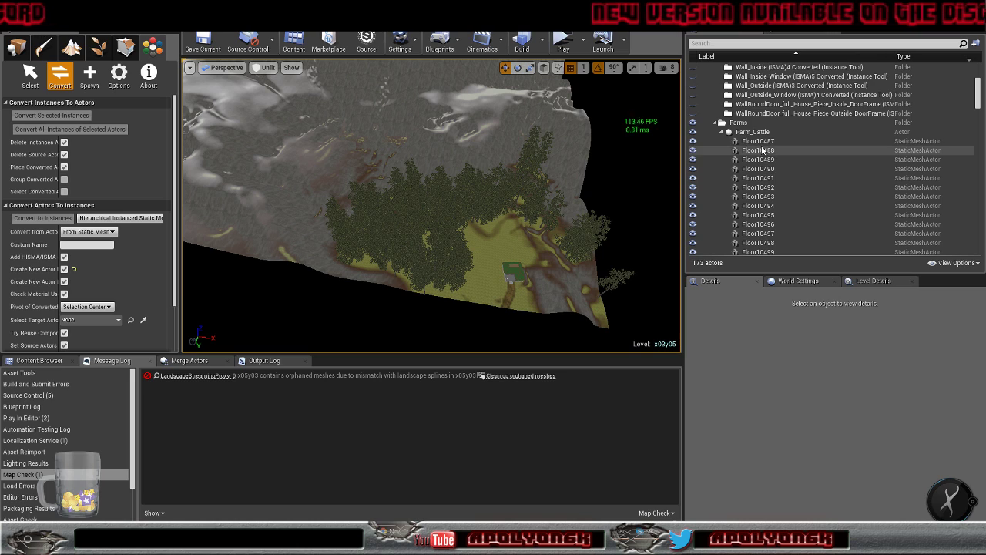
click(754, 142)
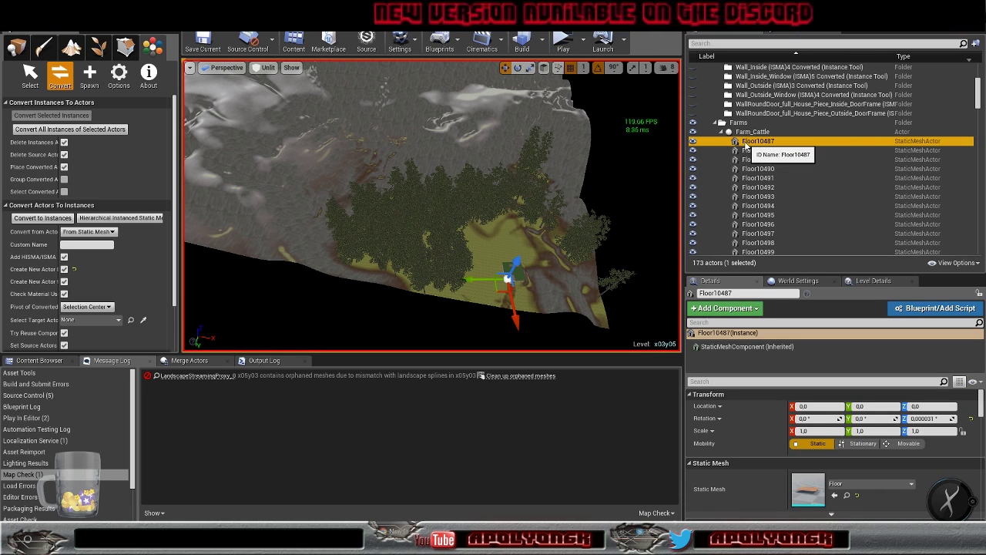
right_click(746, 145)
mouse_move(768, 347)
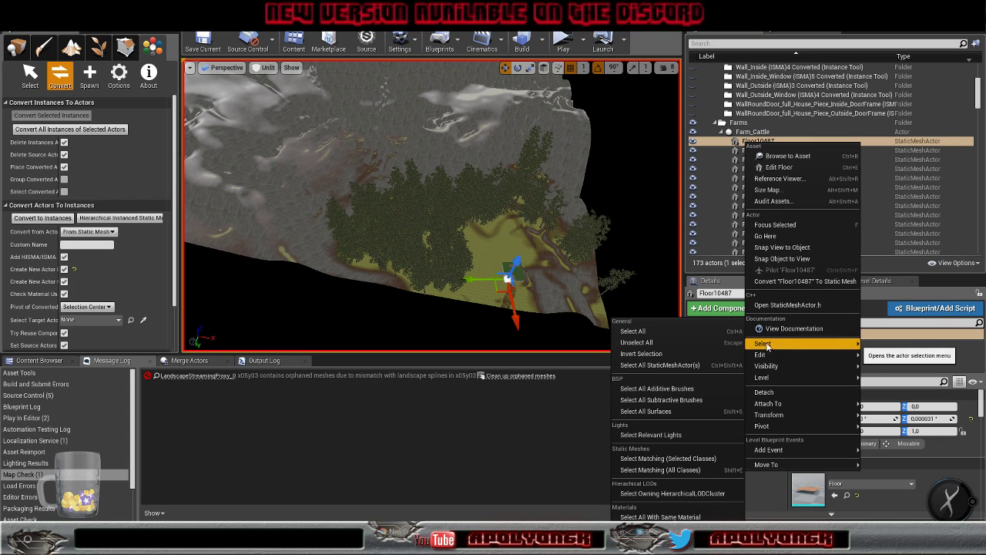
click(667, 458)
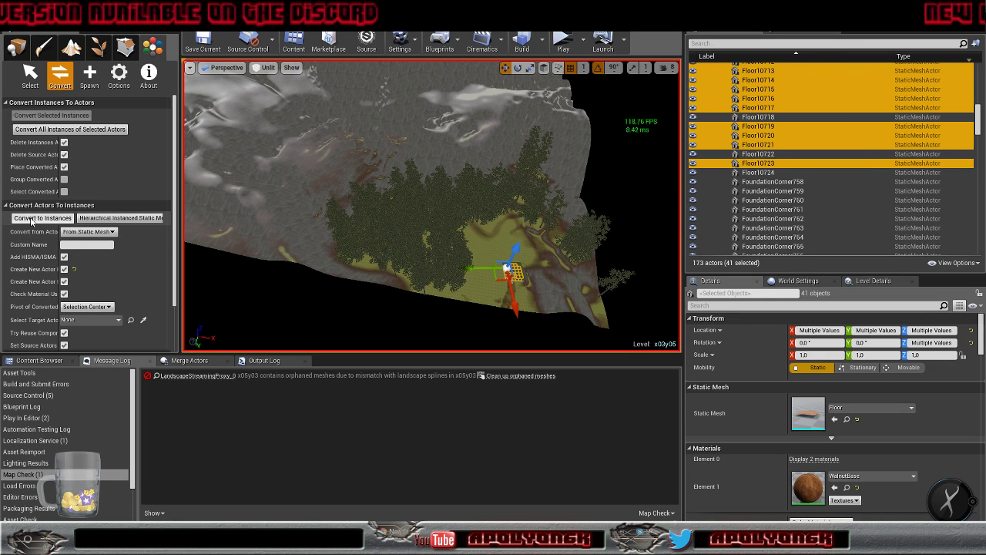
click(42, 218)
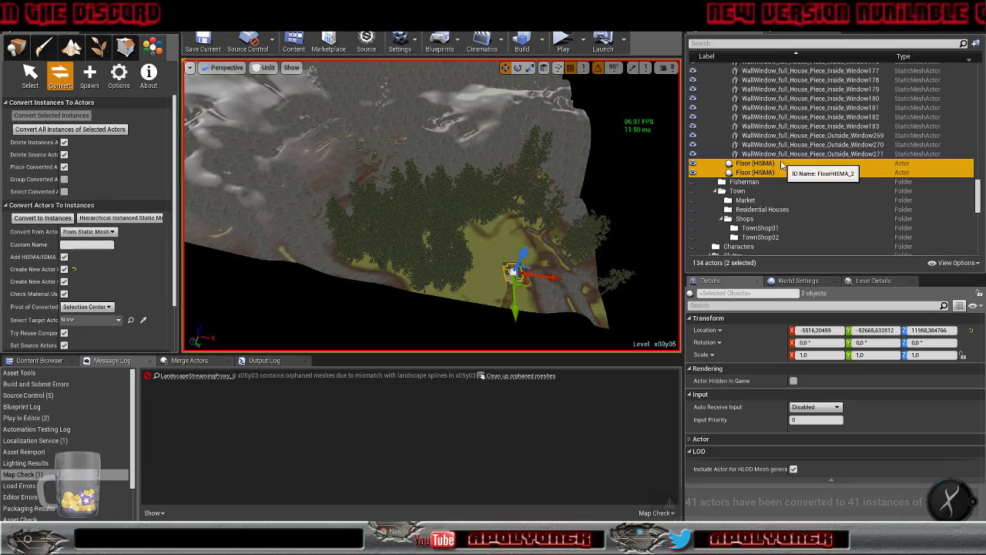
Select all static meshes matching the Wall_Outside piece WallWindow_full_House_Piece_Outside_Window271 and convert them to hierarchical instanced static meshes
right_drag(580, 266, 608, 331)
key(w)
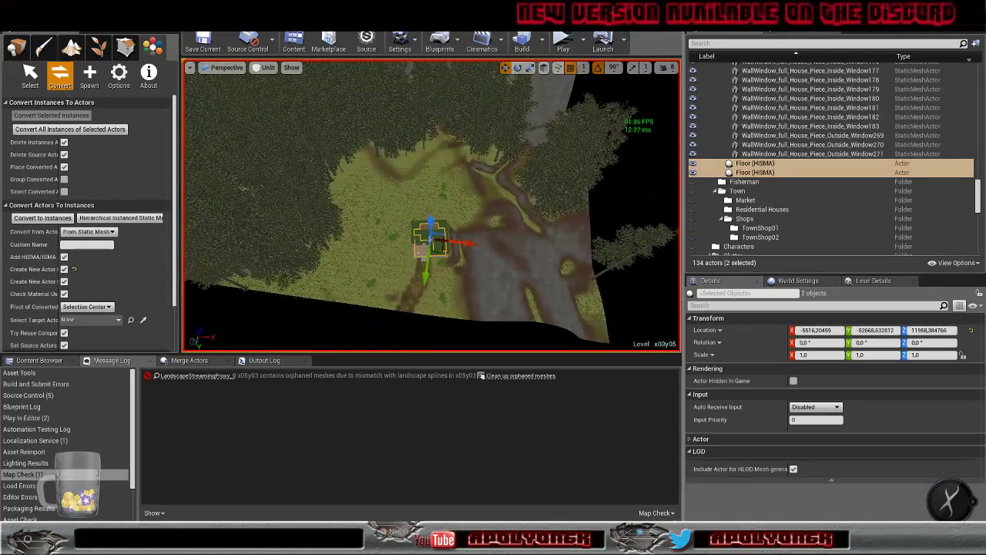
click(778, 154)
right_click(778, 156)
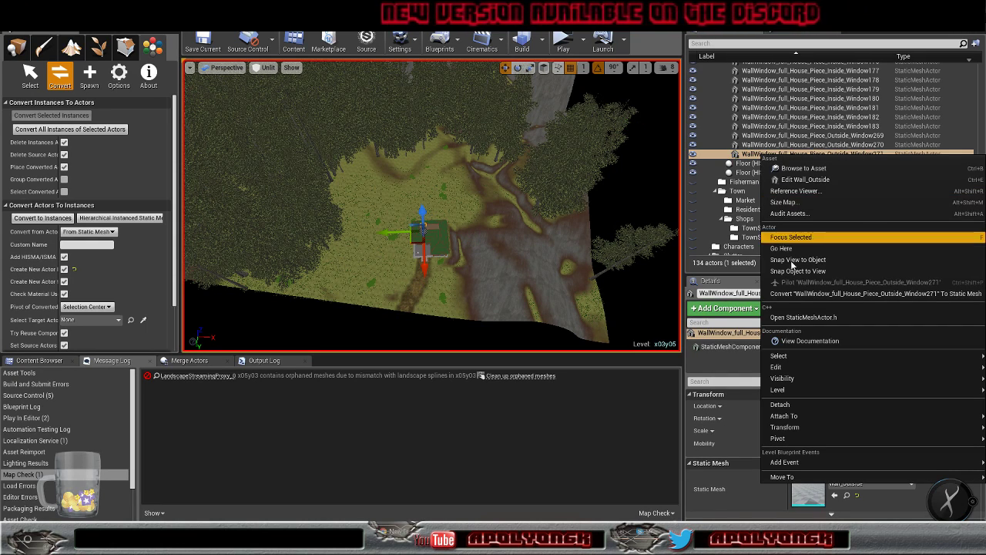
mouse_move(778, 355)
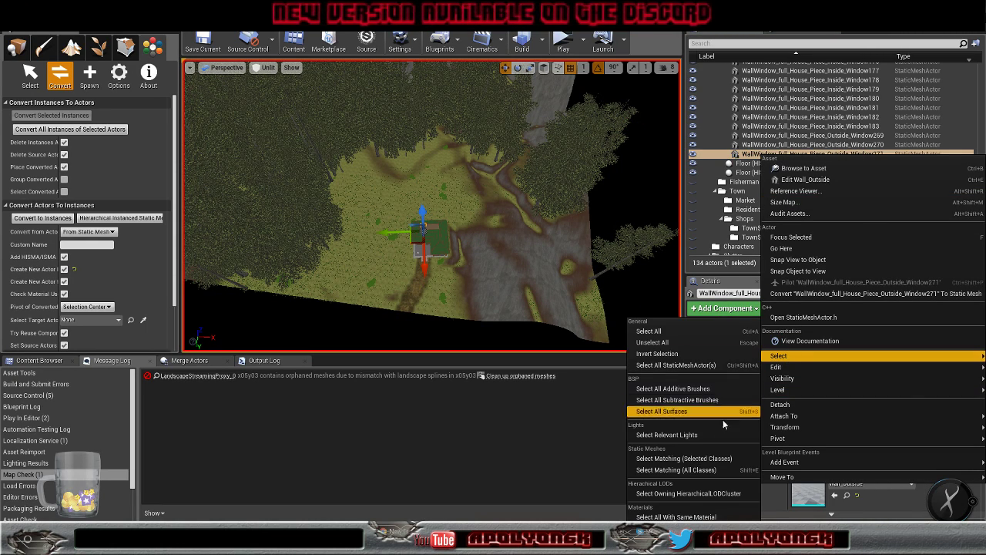
click(681, 459)
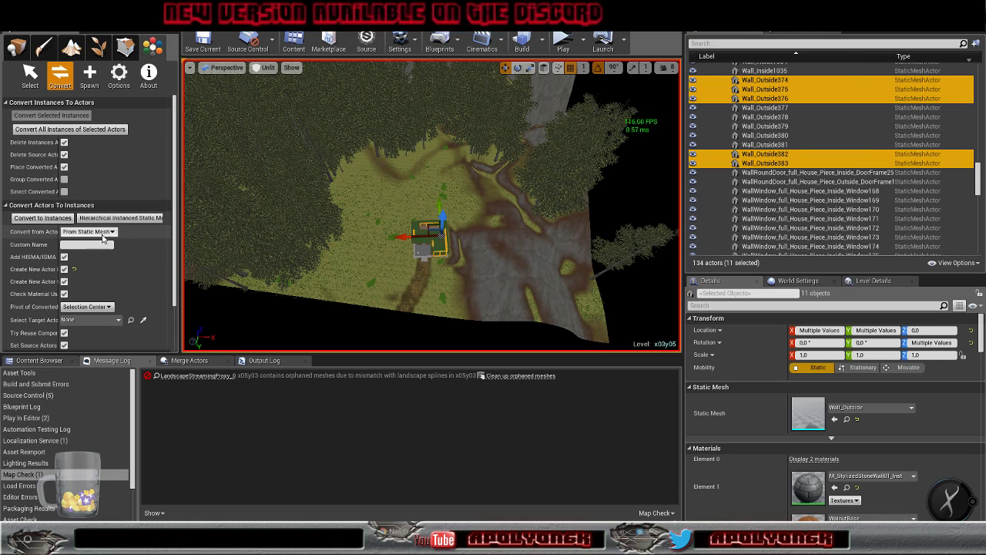
click(43, 217)
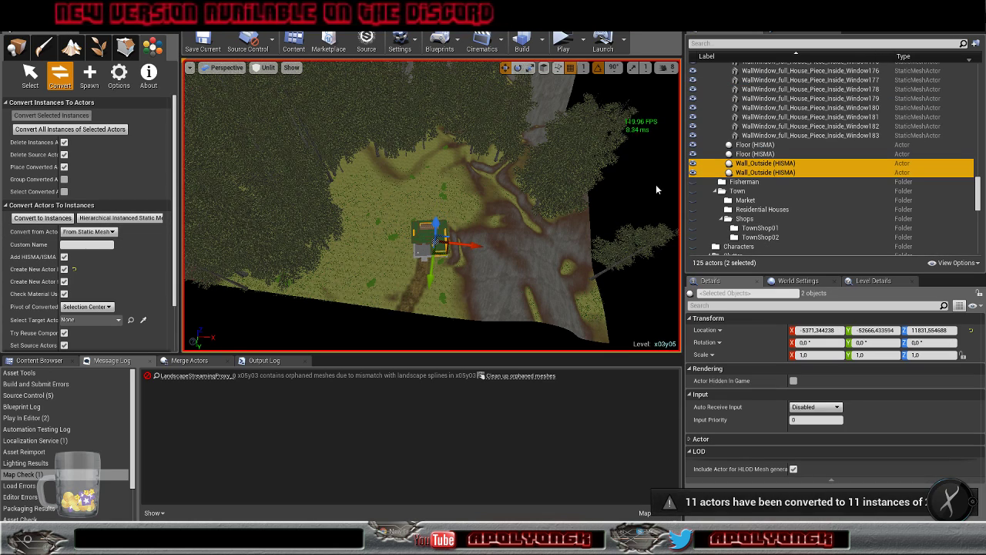
Select all static meshes matching the Wall_Inside piece WallWindow_full_House_Piece_Inside_Window183 and convert them to hierarchical instanced static meshes
scroll(810, 188, up, 2)
click(797, 192)
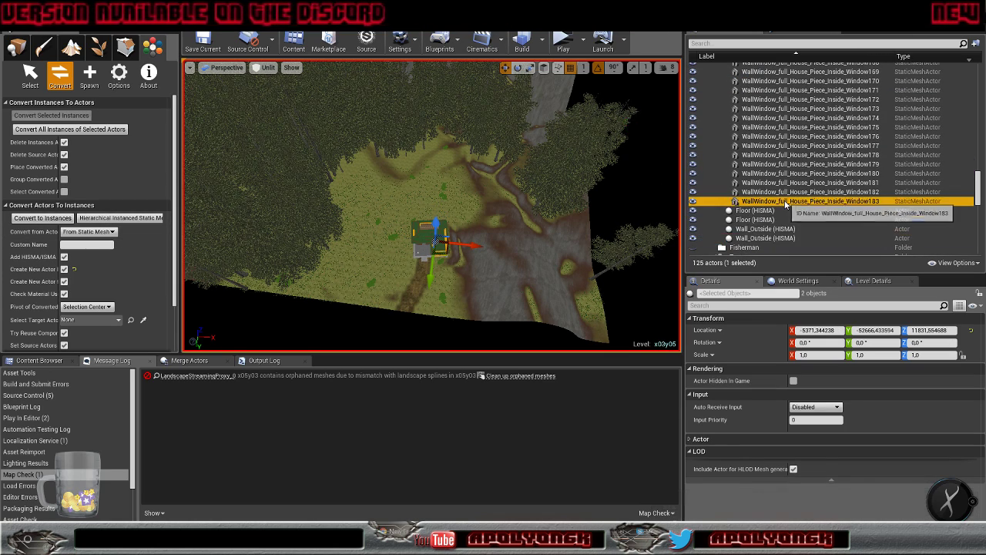
right_click(785, 203)
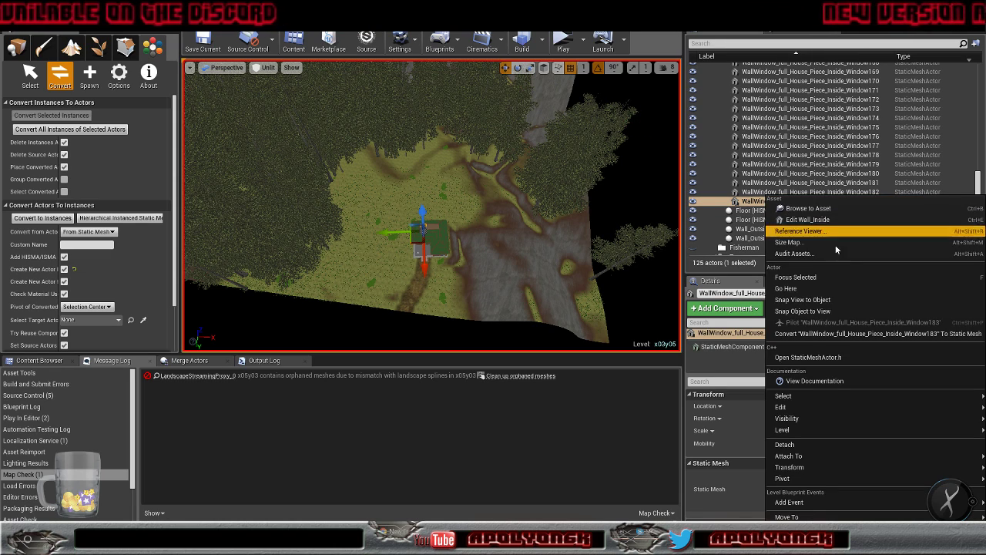
mouse_move(815, 397)
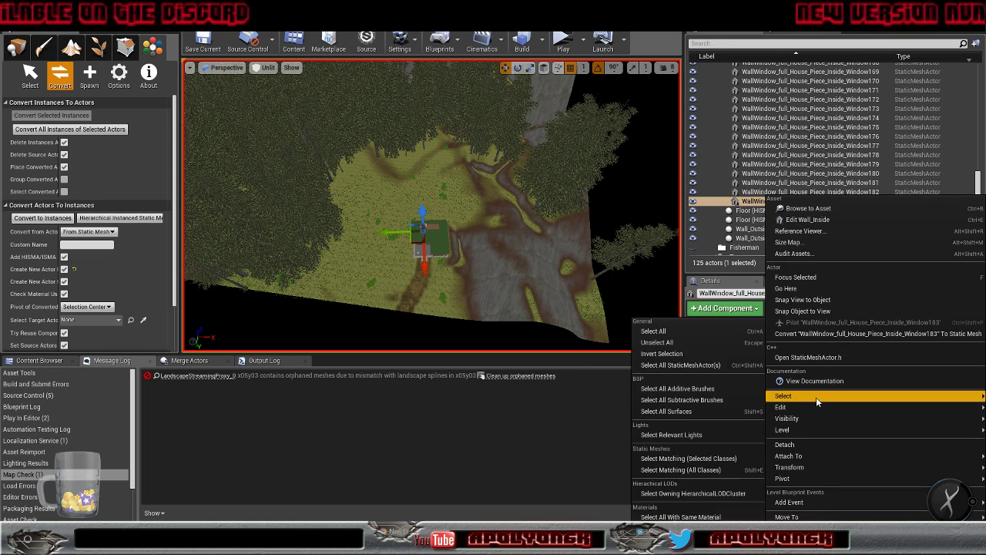
click(690, 458)
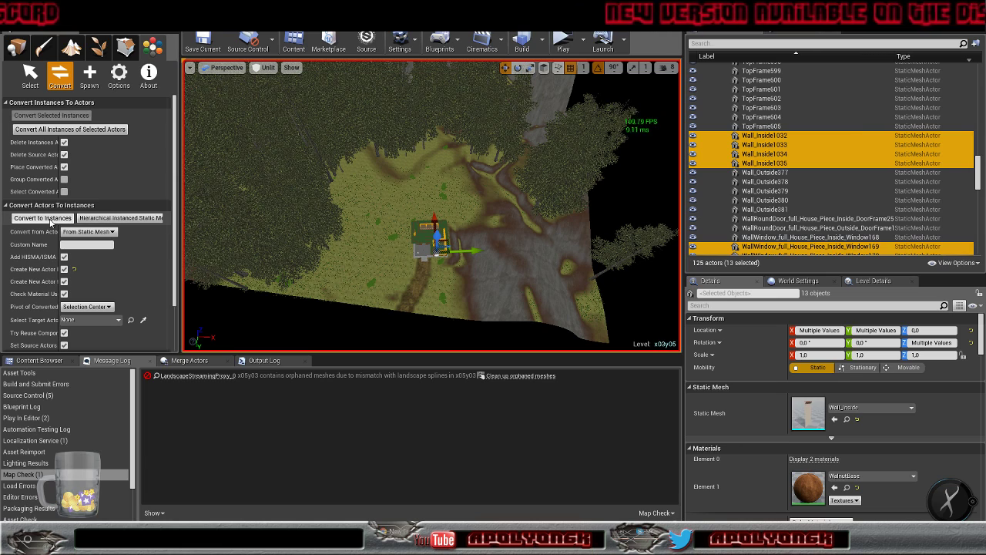
click(50, 221)
Select all static meshes matching the beveled inside corner WallWindow_full_House_Piece_Inside_Window179 and convert them to hierarchical instanced static meshes
scroll(815, 216, up, 2)
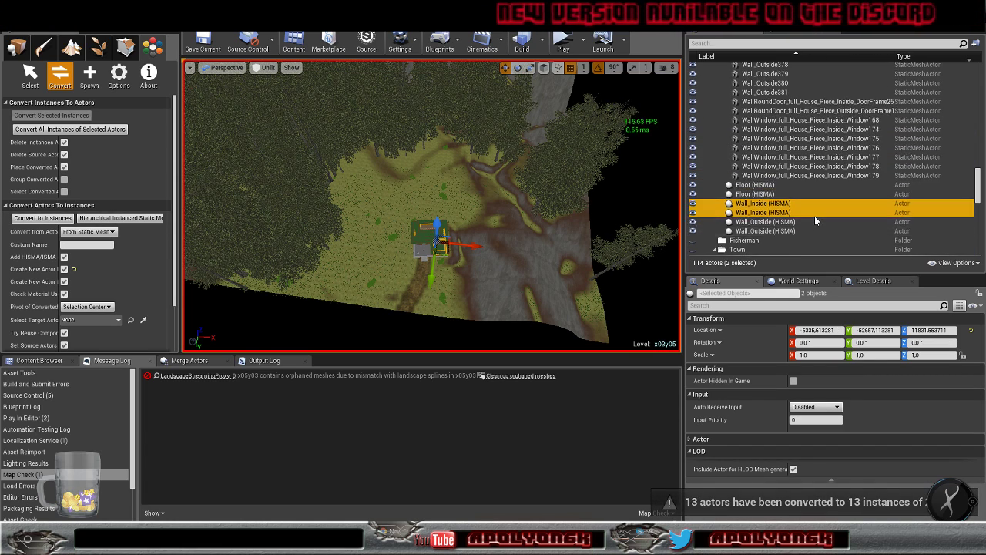
scroll(814, 215, up, 1)
click(783, 192)
right_click(783, 194)
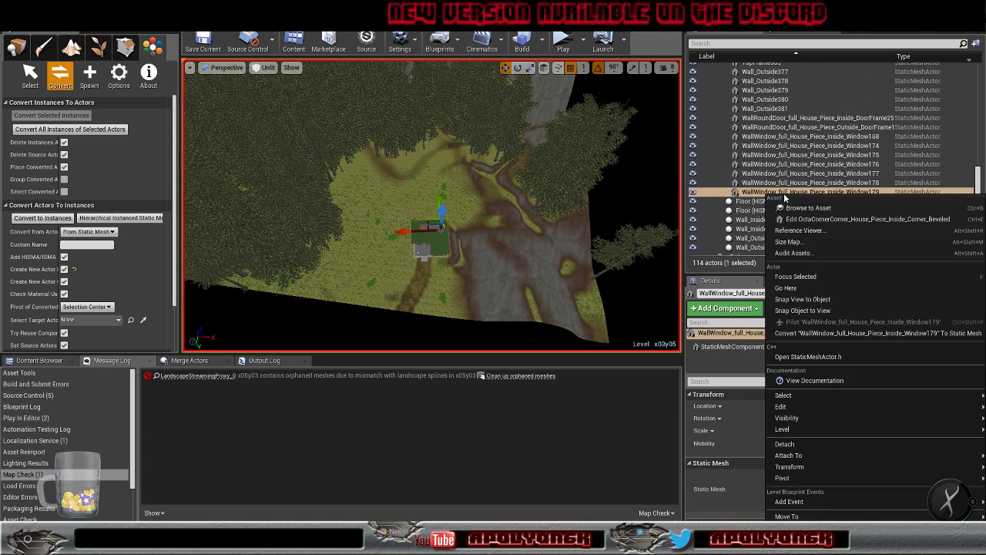
mouse_move(801, 398)
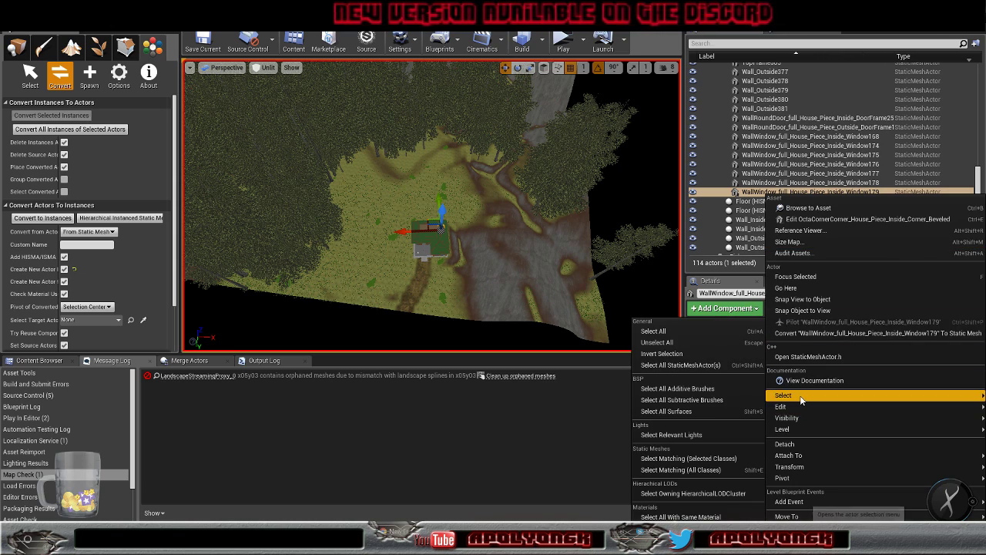
click(702, 459)
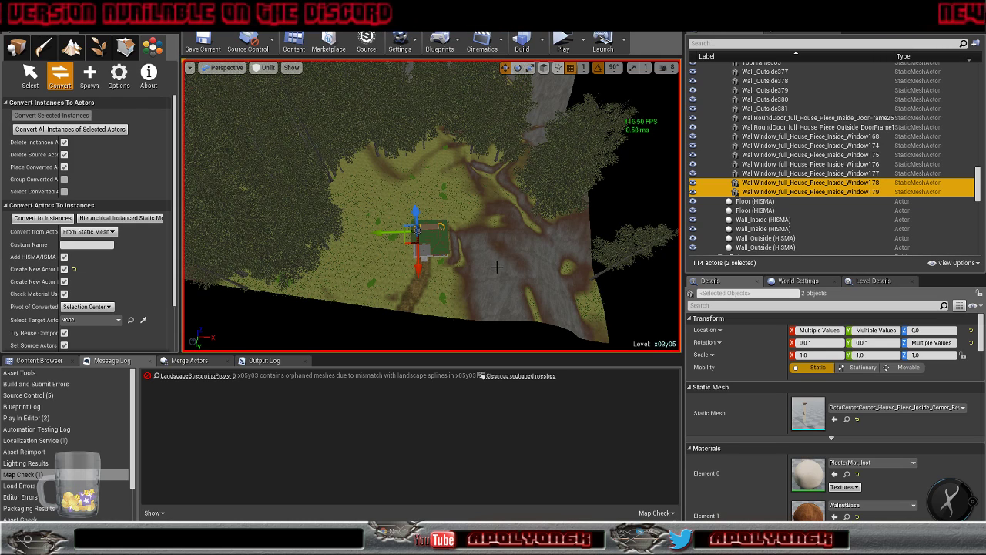
click(36, 220)
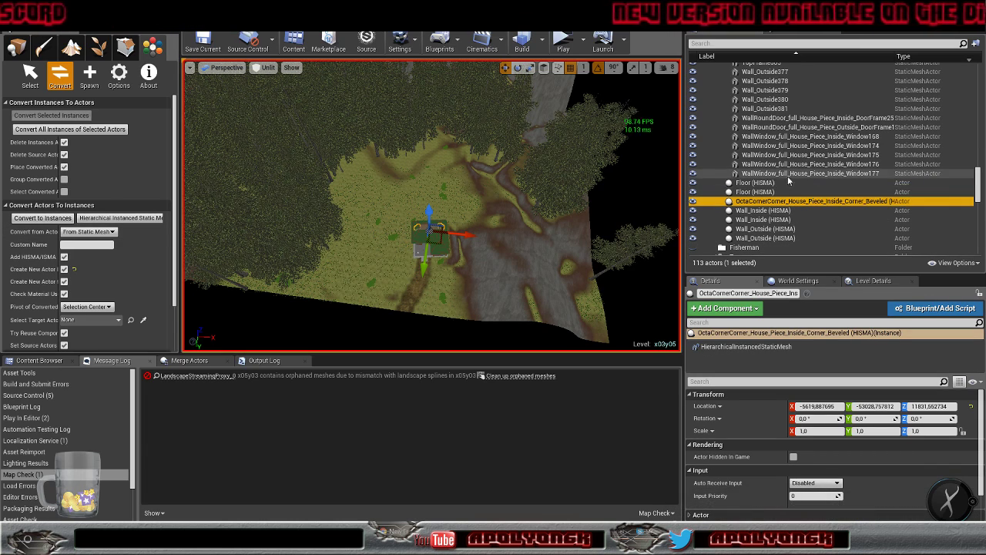
Check for duplicates of WallWindow_full_House_Piece_Inside_Window177 by selecting its matching static meshes
click(777, 174)
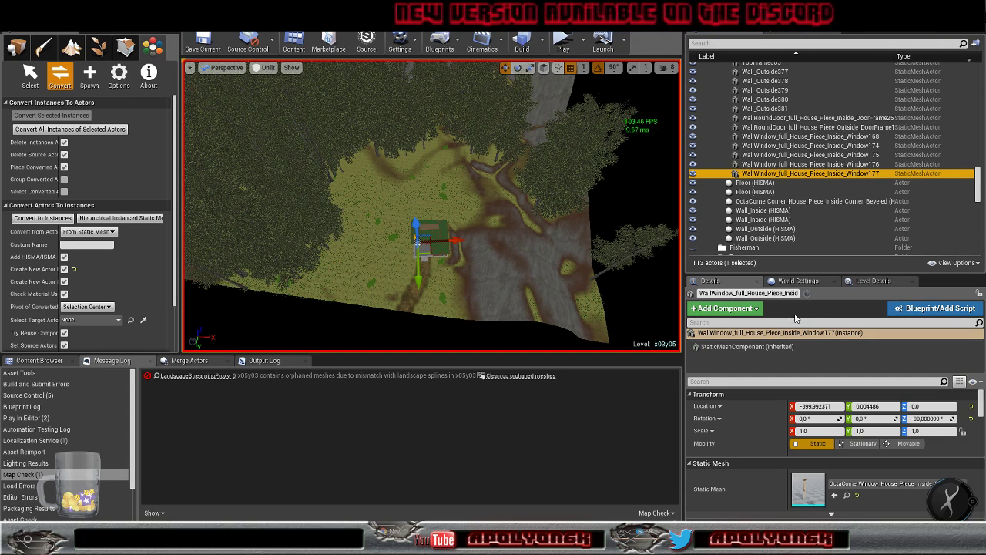
right_click(745, 173)
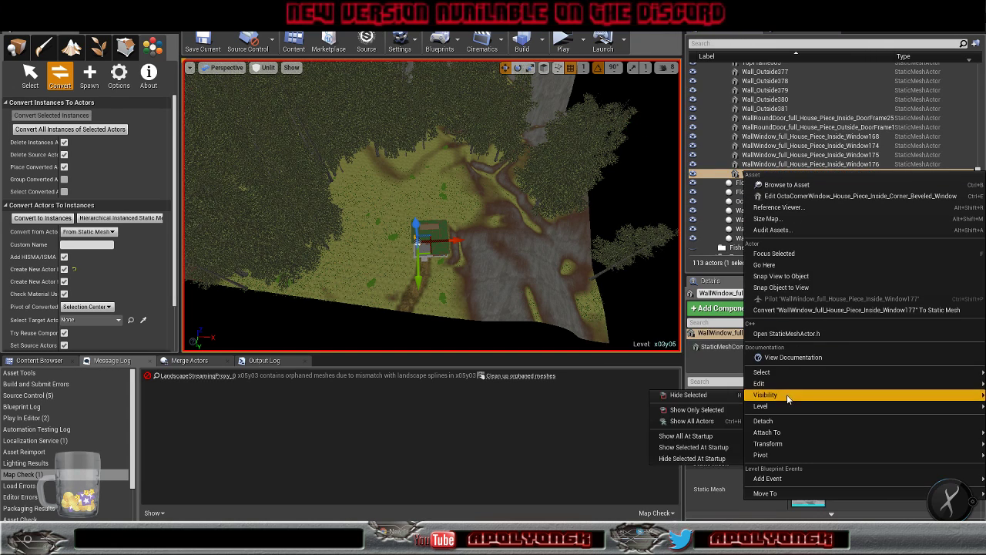
mouse_move(789, 408)
mouse_move(767, 376)
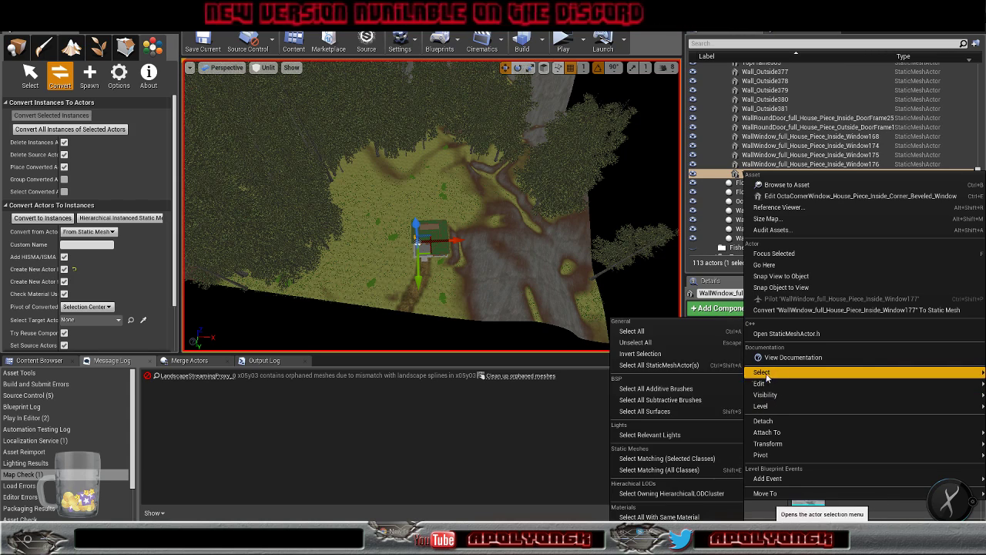
click(699, 461)
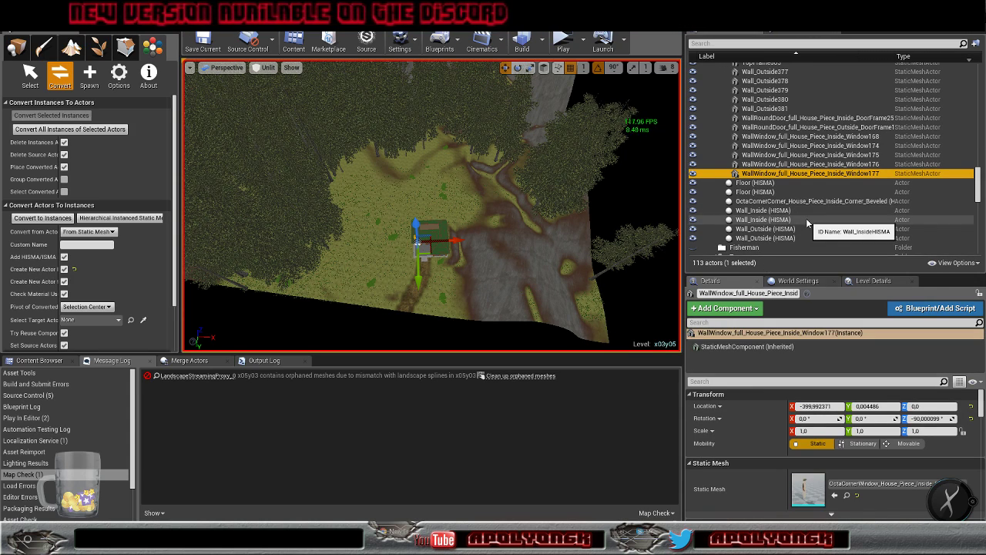
Examine the cattle farm house up close around the selected beveled window corner piece
key(w)
right_drag(524, 224, 486, 220)
key(s)
key(w)
key(w)
key(s)
mouse_move(503, 262)
right_down()
mouse_move(470, 270)
mouse_move(504, 277)
right_up()
scroll(504, 278, up, 7)
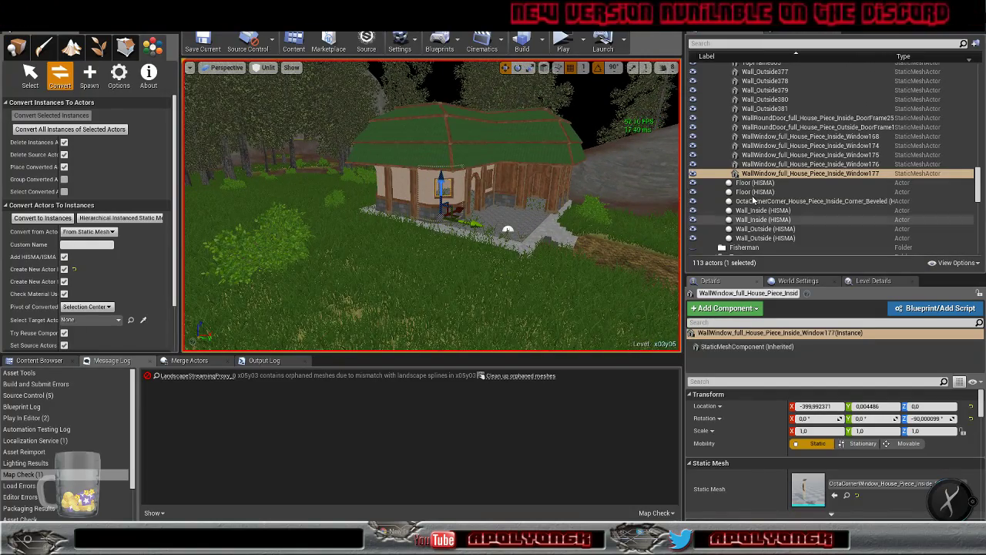
Select all static meshes matching the inside door frame WallWindow_full_House_Piece_Inside_Window176 and convert them to hierarchical instanced static meshes
click(789, 164)
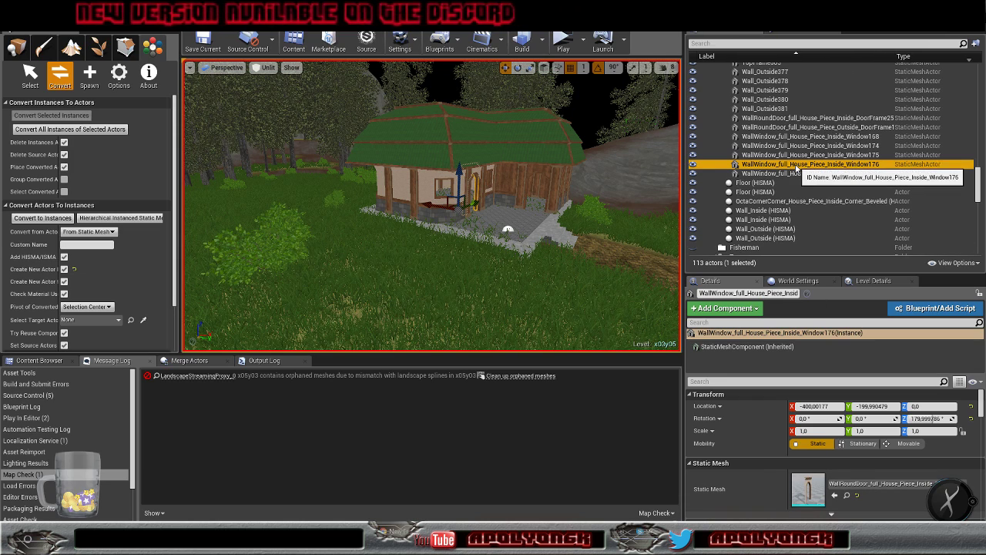
right_click(768, 164)
mouse_move(819, 371)
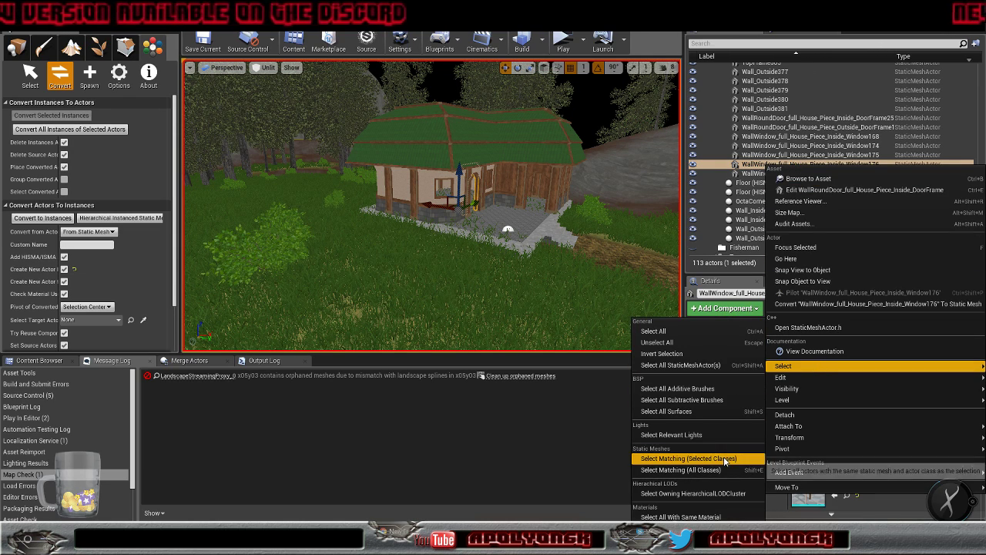
click(687, 459)
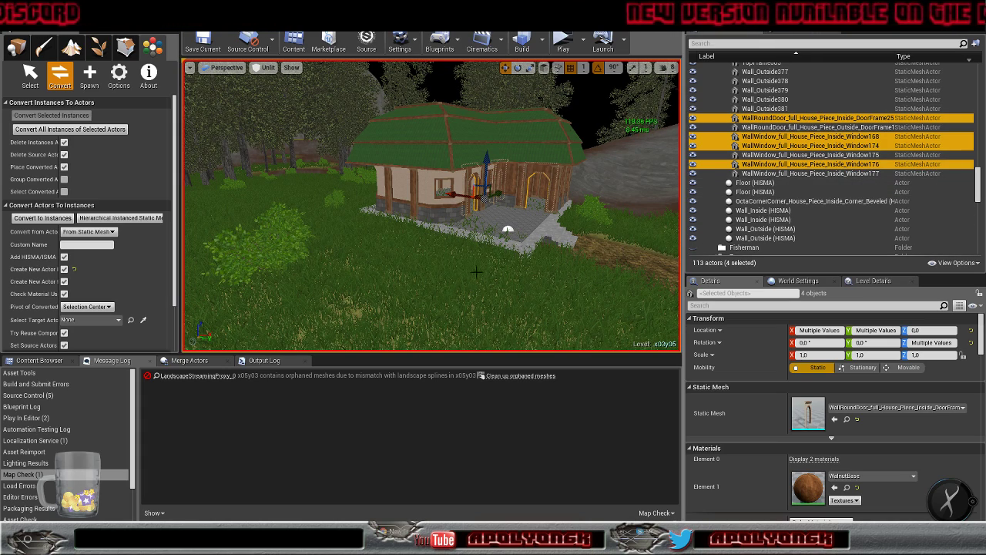
click(39, 219)
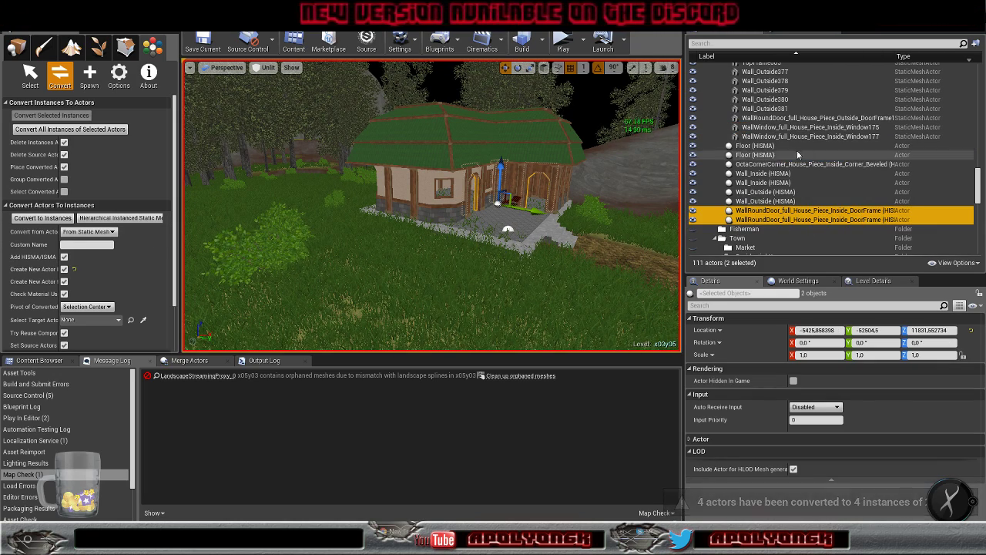
Check for duplicates of WallWindow_full_House_Piece_Inside_Window175 by selecting its matching static meshes
click(778, 127)
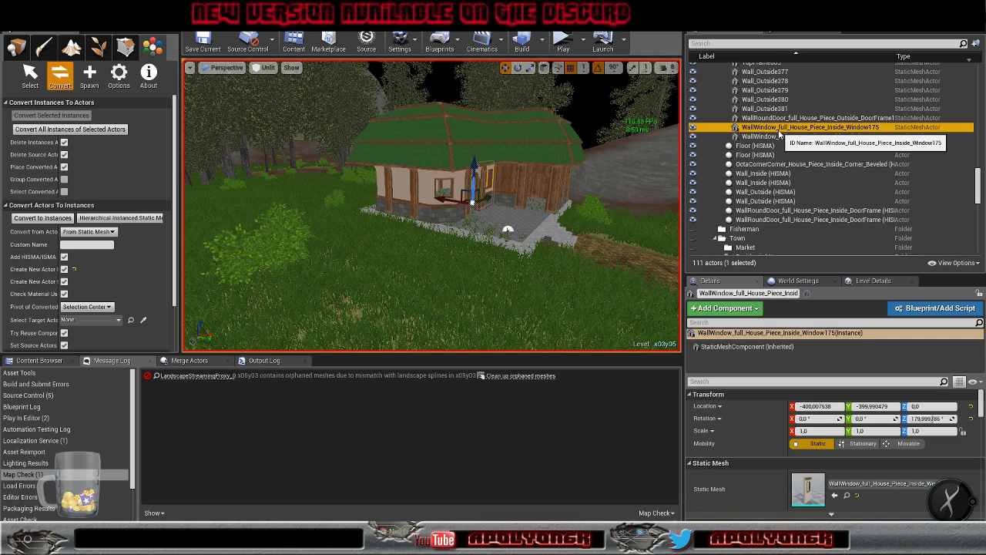
right_click(779, 132)
mouse_move(817, 334)
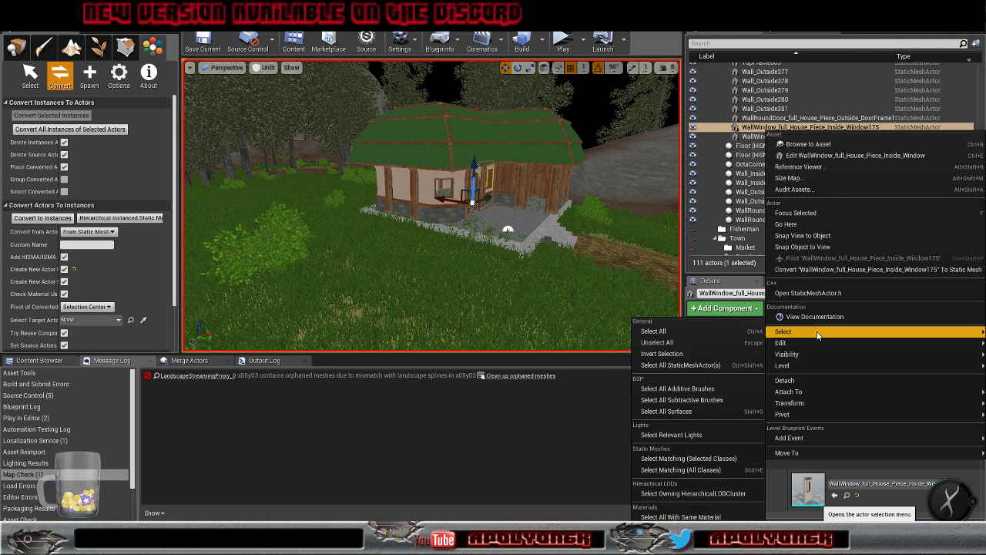
click(726, 460)
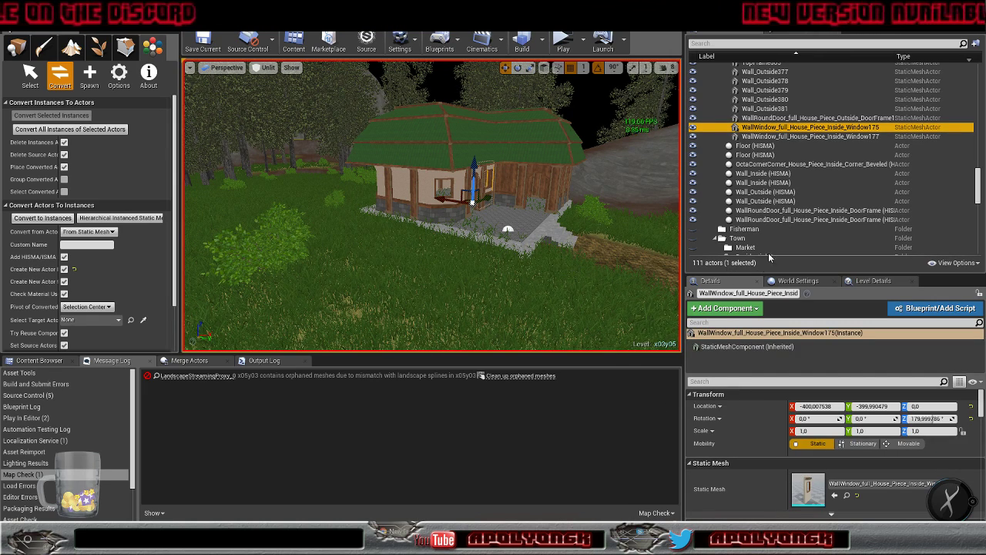
Select all static meshes matching WallRoundDoor_full_House_Piece_Outside_DoorFrame15 and inspect them around the house's doorways
click(794, 120)
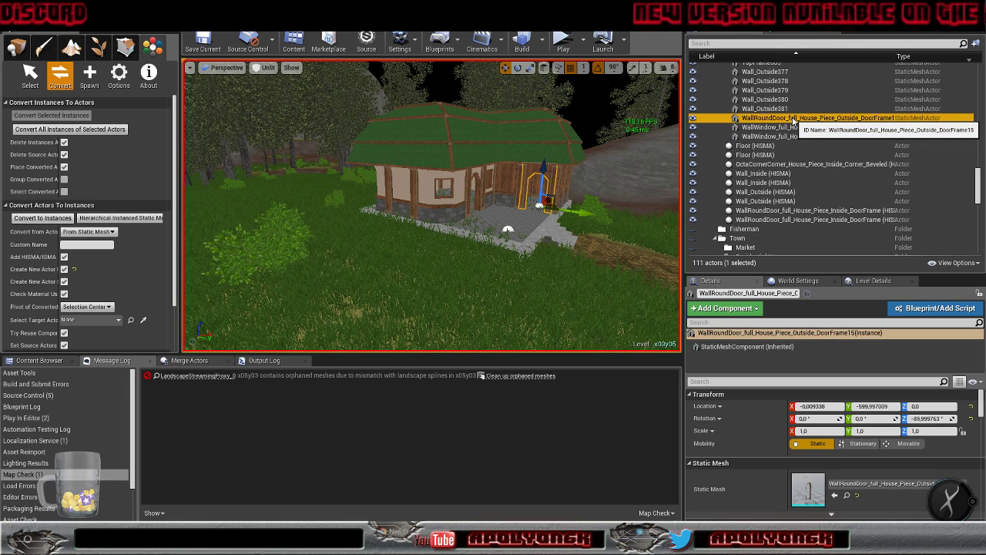
right_click(794, 121)
mouse_move(780, 319)
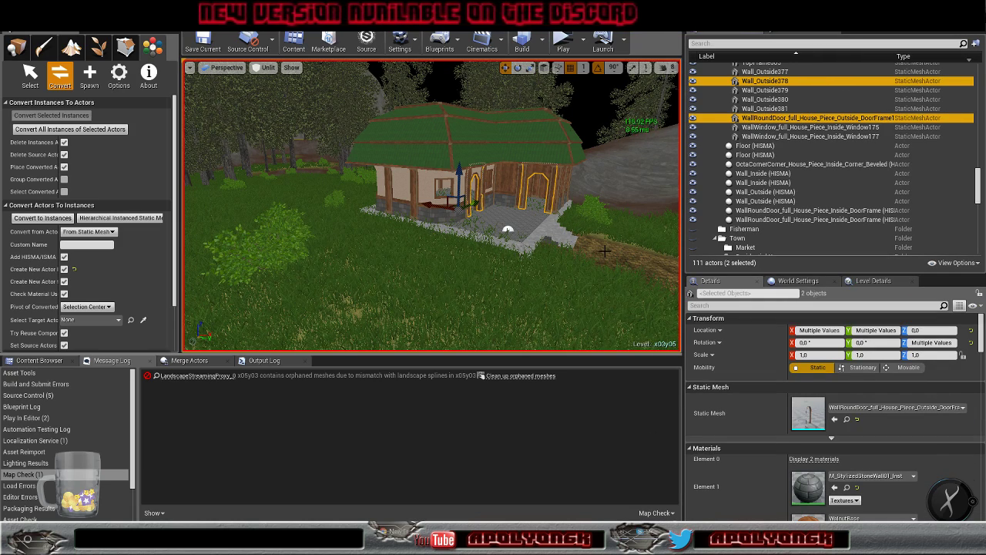
mouse_move(507, 175)
right_down()
mouse_move(521, 172)
mouse_move(504, 164)
mouse_move(493, 171)
mouse_move(504, 177)
right_up()
key(s)
key(w)
right_drag(512, 226, 558, 194)
key(w)
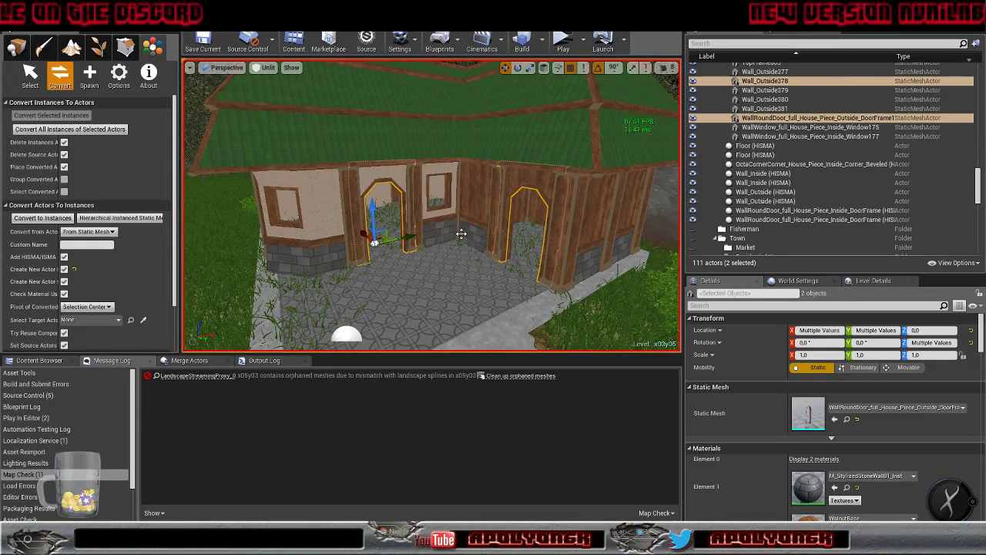
Select all static meshes matching the beveled outside corner Wall_Outside381, inspect them on the house, and convert them to hierarchical instanced static meshes
click(789, 109)
right_click(789, 112)
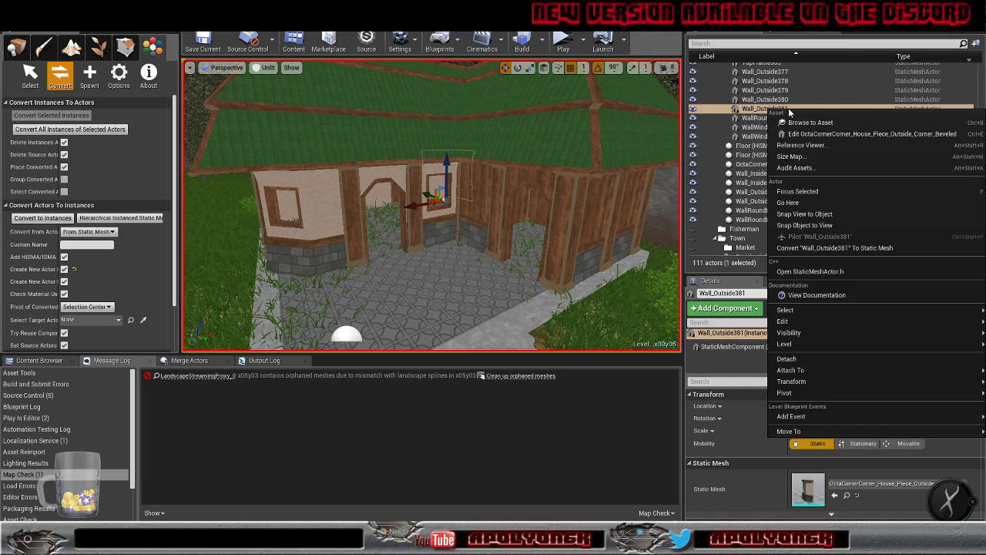
mouse_move(806, 314)
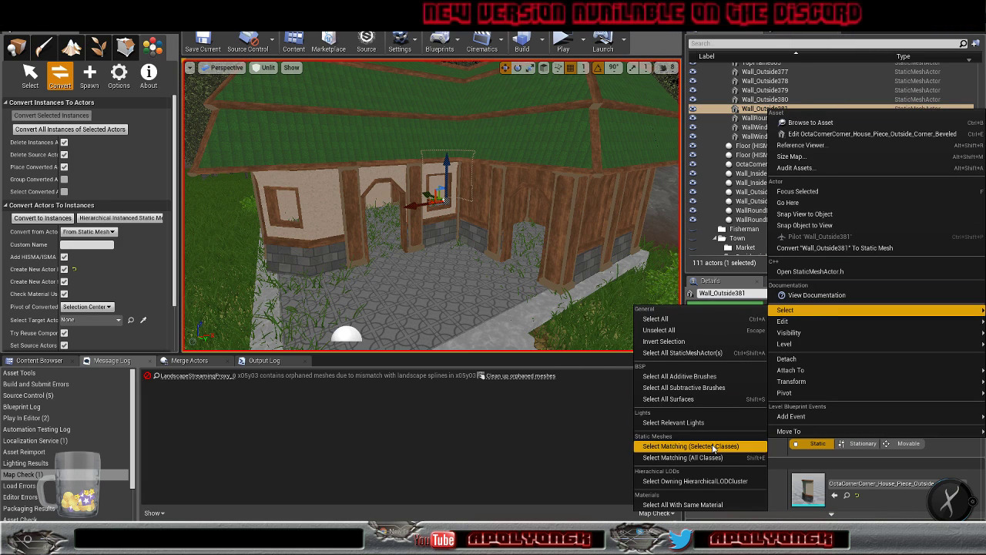
click(713, 446)
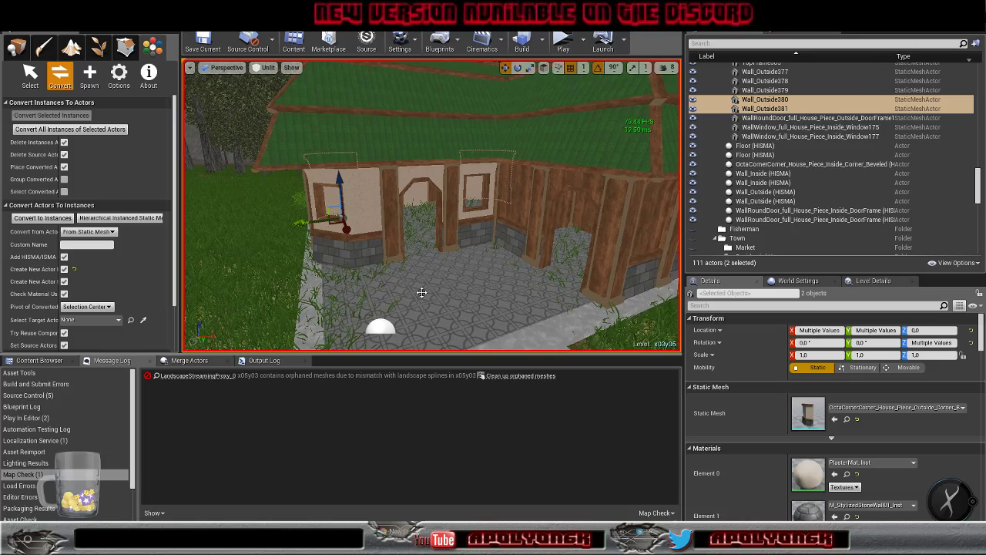
mouse_move(422, 293)
right_down()
mouse_move(462, 281)
mouse_move(447, 270)
mouse_move(470, 266)
mouse_move(431, 277)
mouse_move(423, 308)
mouse_move(404, 312)
mouse_move(417, 292)
right_up()
key(s)
key(w)
key(s)
scroll(416, 293, up, 3)
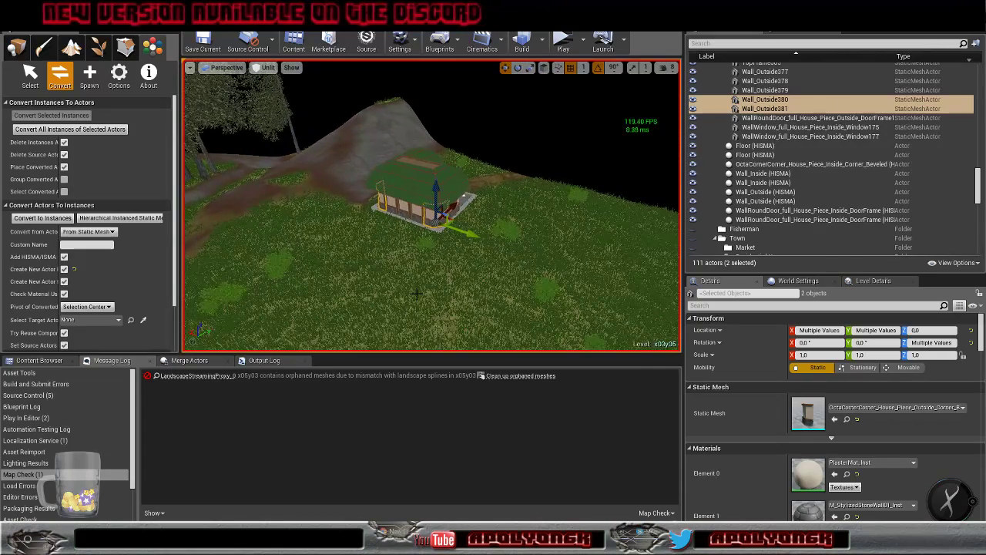
click(39, 219)
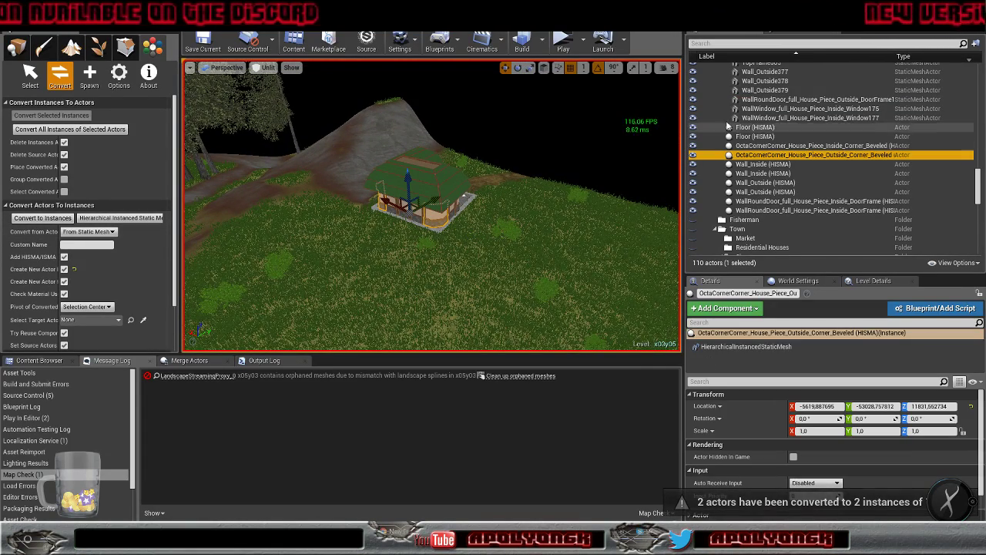
click(758, 101)
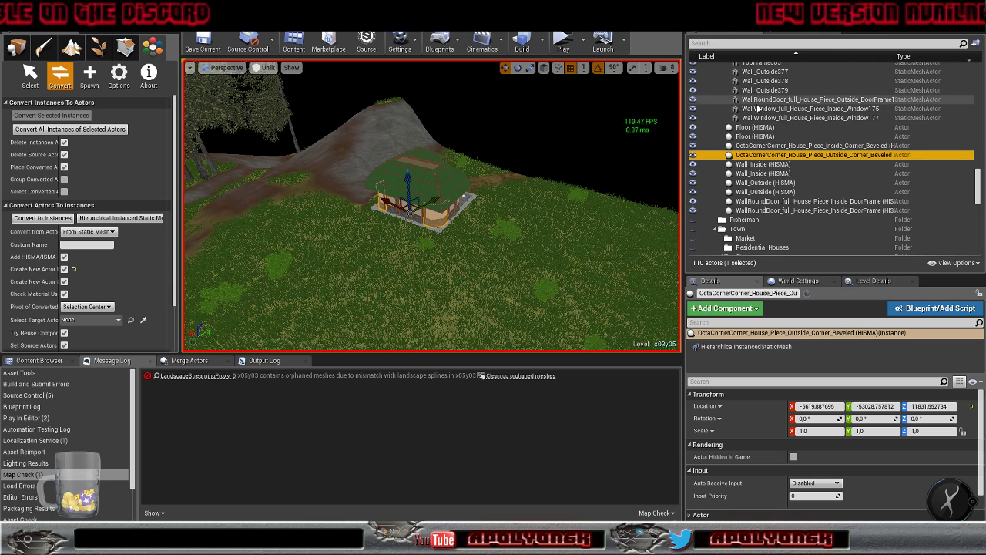
Inspect the inside windows 175 and 177, and check Wall_Outside379 for duplicates by selecting its matching static meshes
click(755, 109)
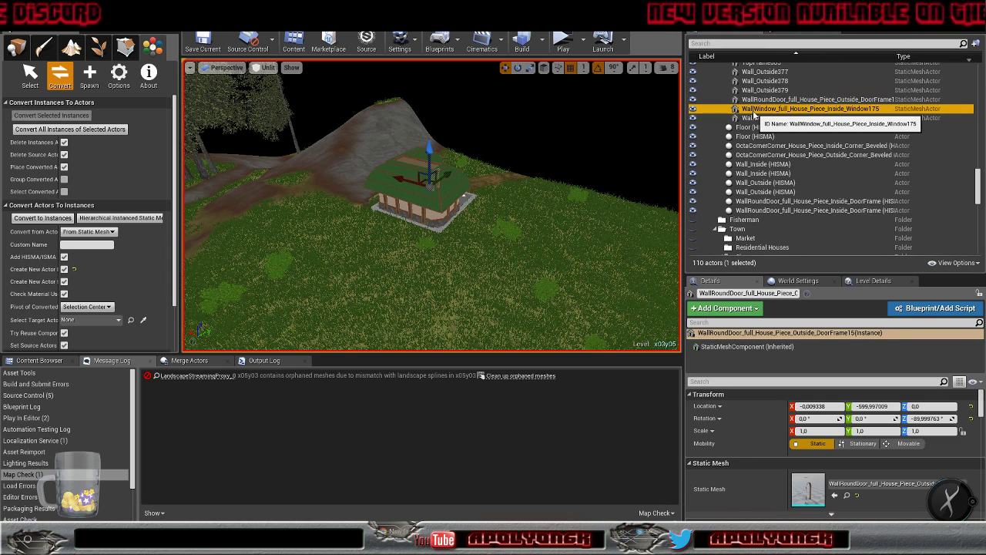
click(753, 120)
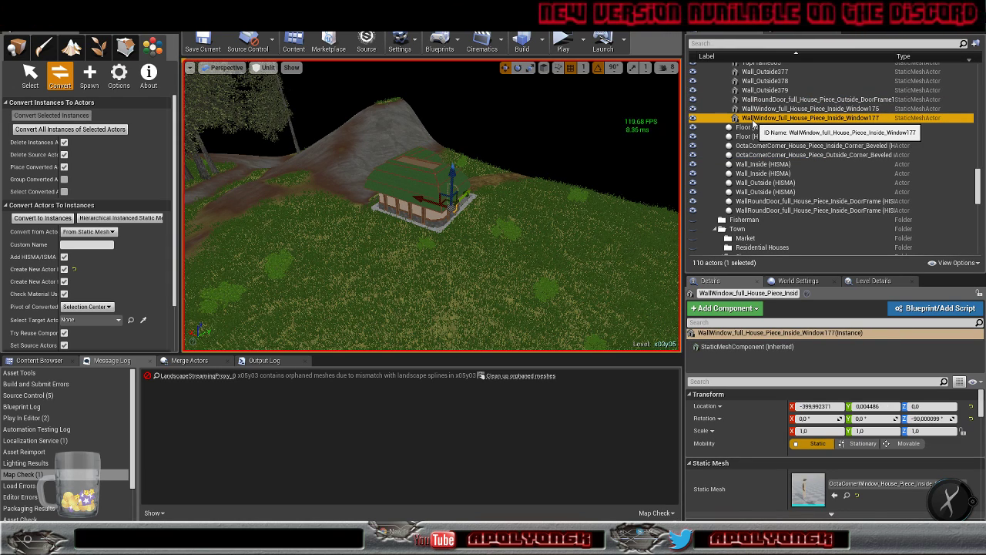
click(752, 91)
right_click(752, 92)
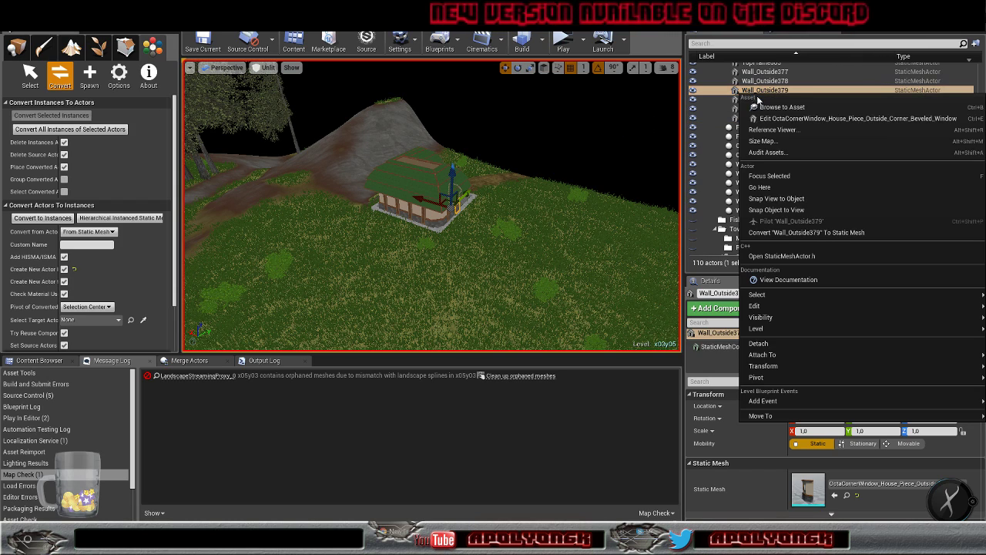
mouse_move(775, 299)
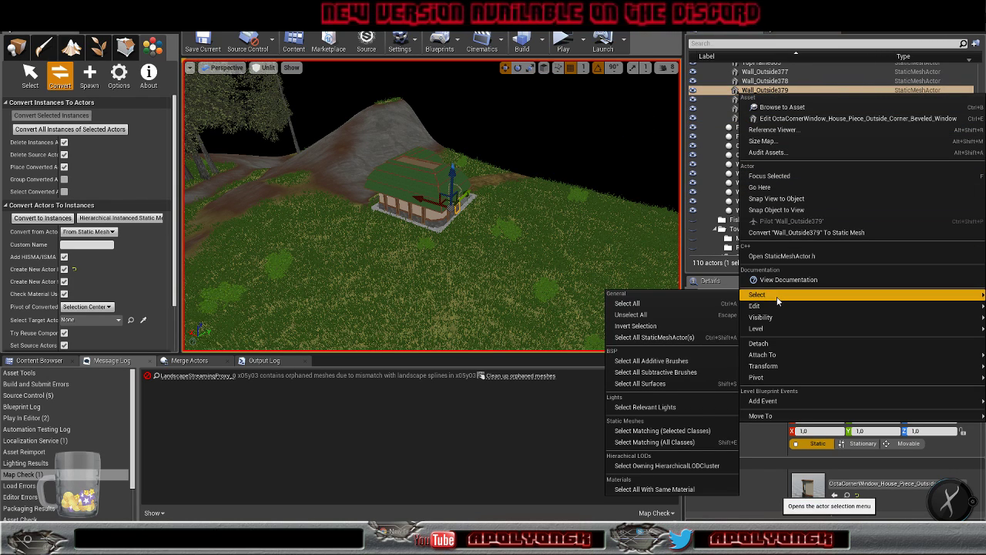
click(679, 432)
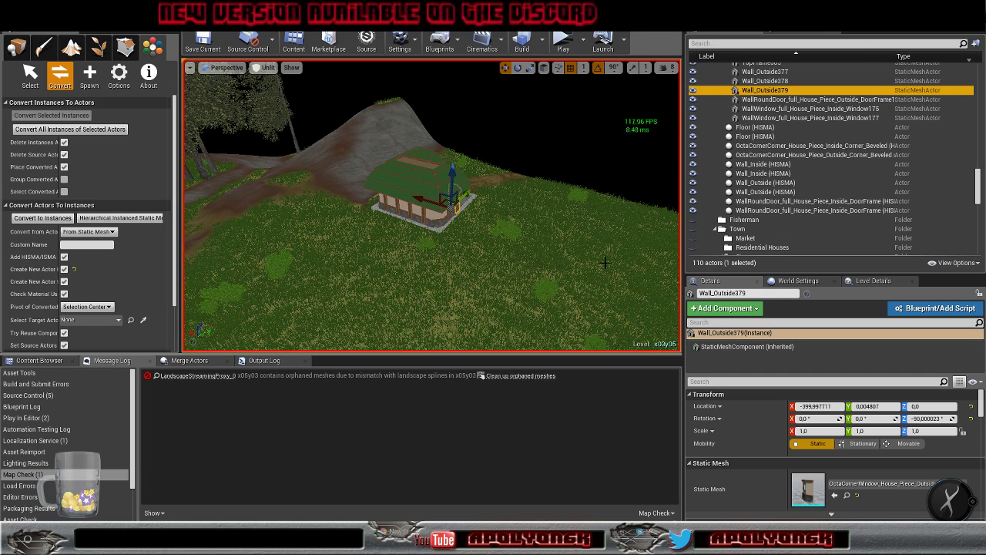
Inspect Wall_Outside378 and check Wall_Outside377 for duplicates by selecting its matching static meshes
click(764, 82)
right_click(763, 82)
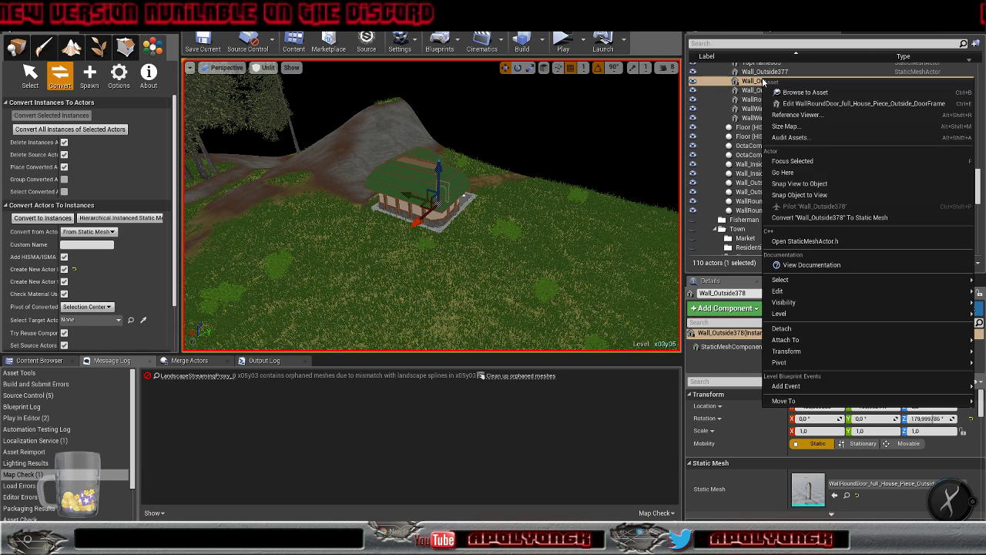
click(757, 71)
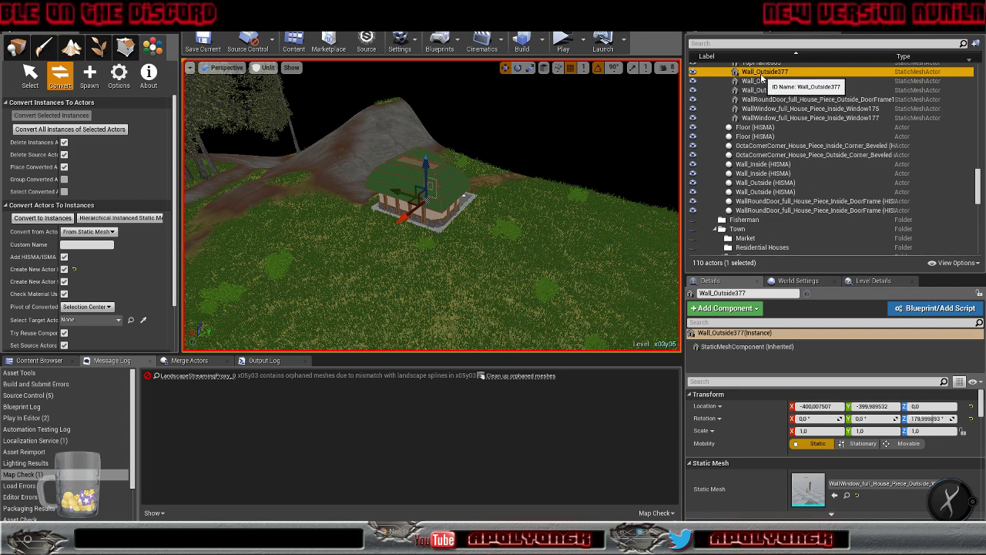
right_click(761, 79)
mouse_move(790, 279)
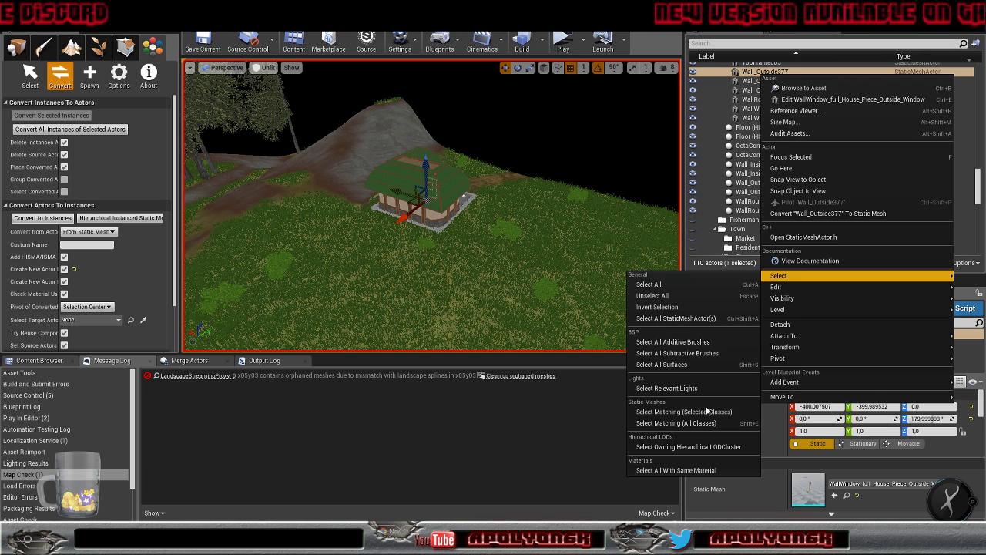
click(707, 411)
Select all static meshes matching TopFrame605, inspect them on the house, and convert them to hierarchical instanced static meshes
scroll(757, 192, up, 4)
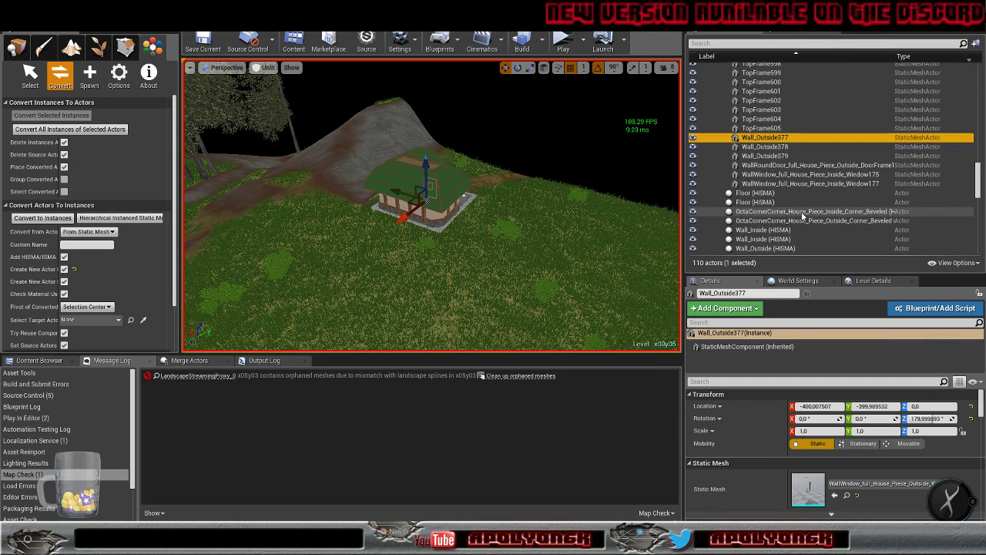
click(757, 194)
right_click(757, 197)
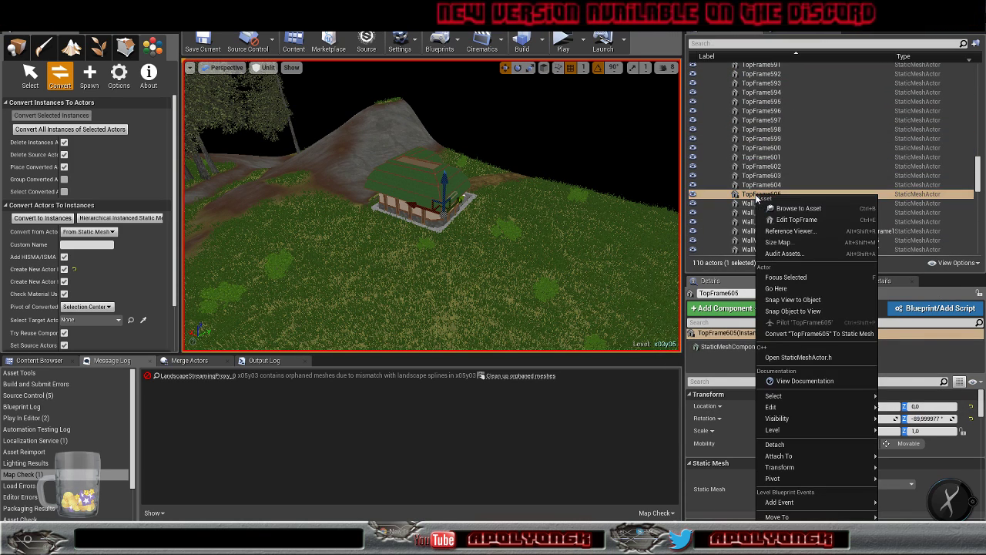
mouse_move(795, 416)
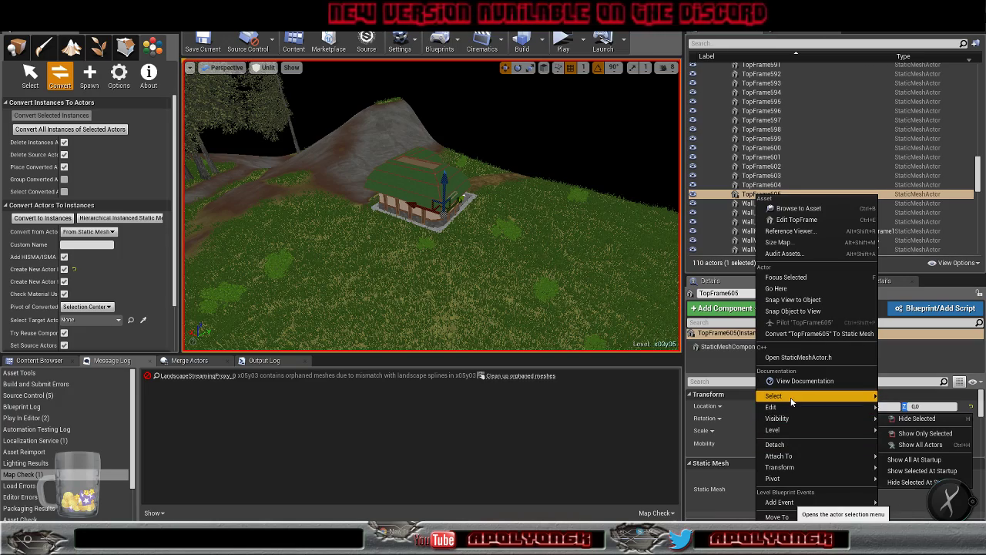
click(696, 460)
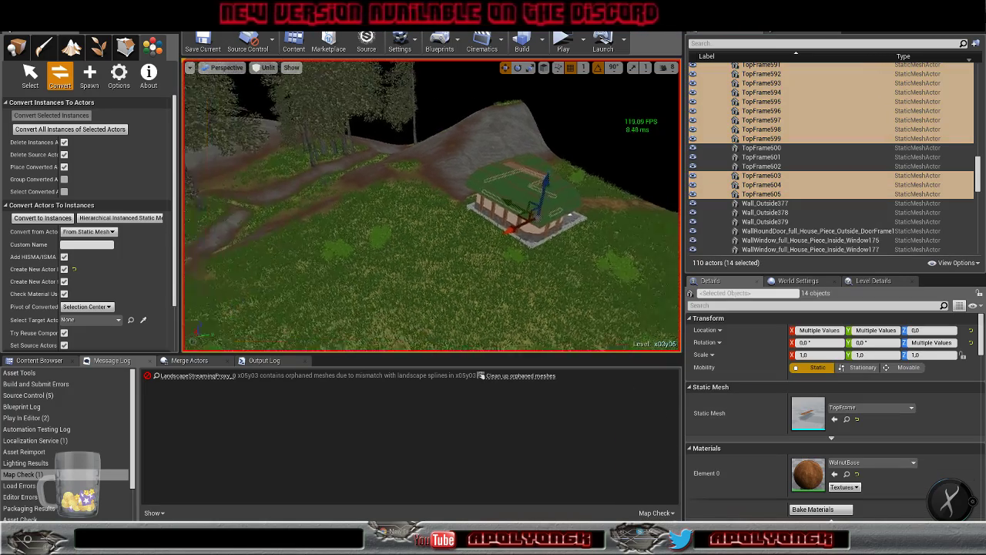
scroll(533, 274, up, 10)
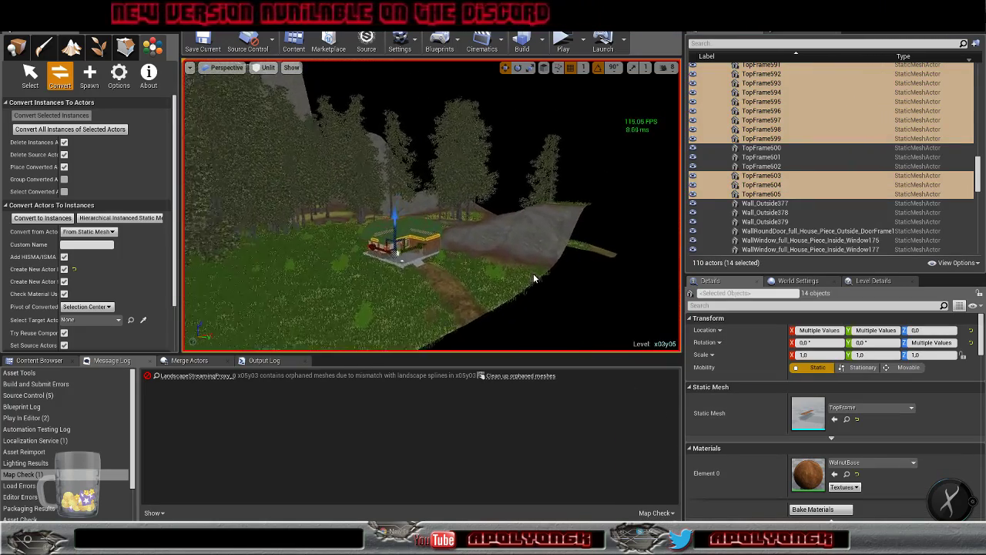
scroll(493, 297, up, 5)
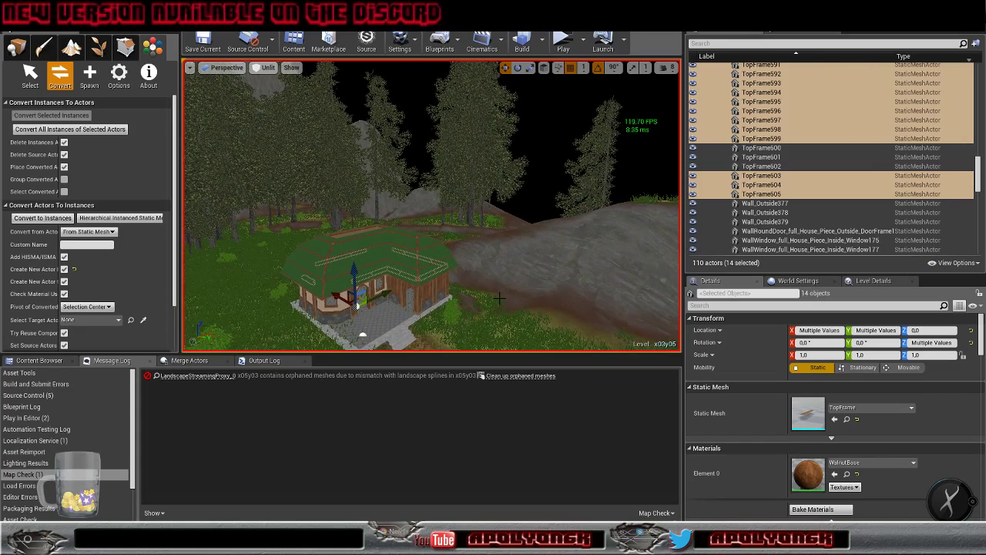
right_drag(502, 293, 463, 278)
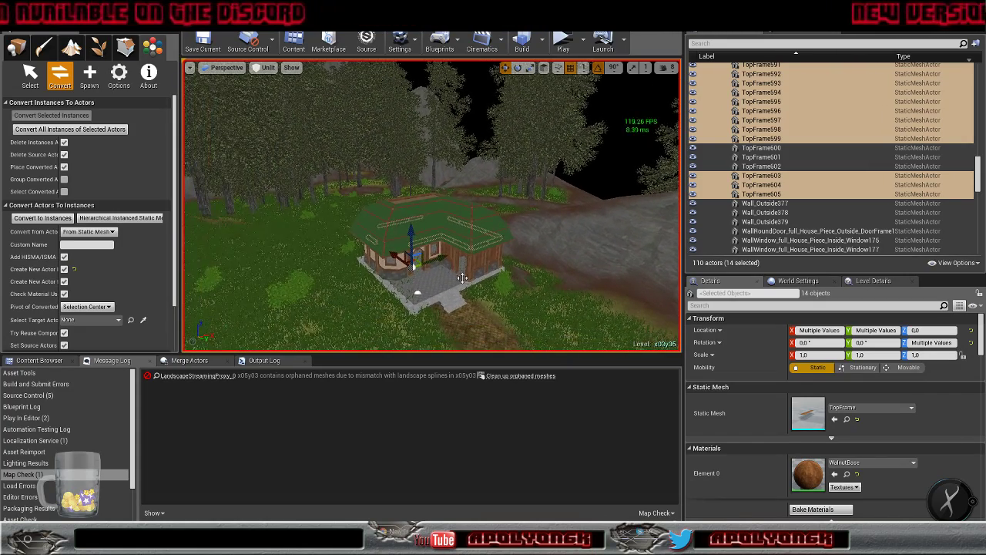
click(25, 219)
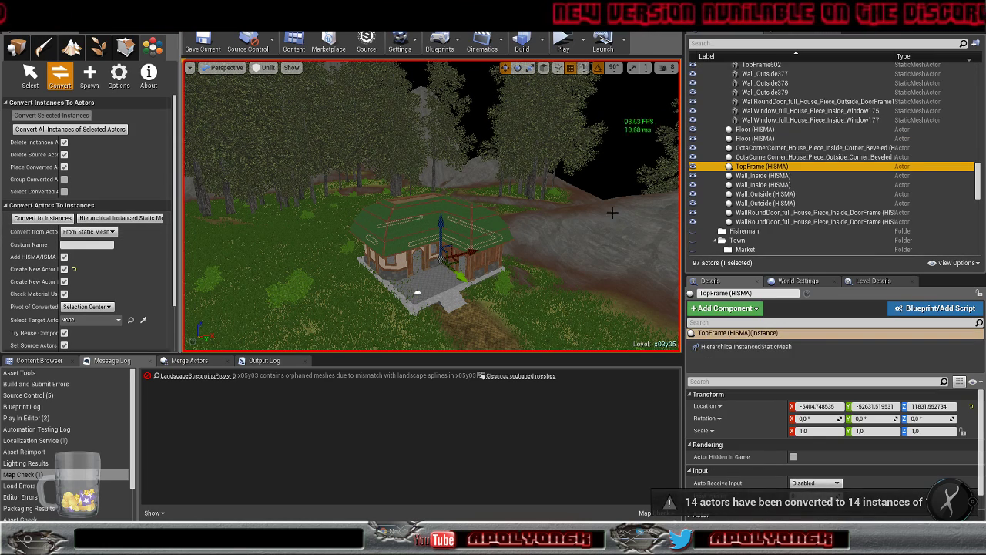
Select all static meshes matching the beveled top frame TopFrame602 and convert them to hierarchical instanced static meshes
click(766, 93)
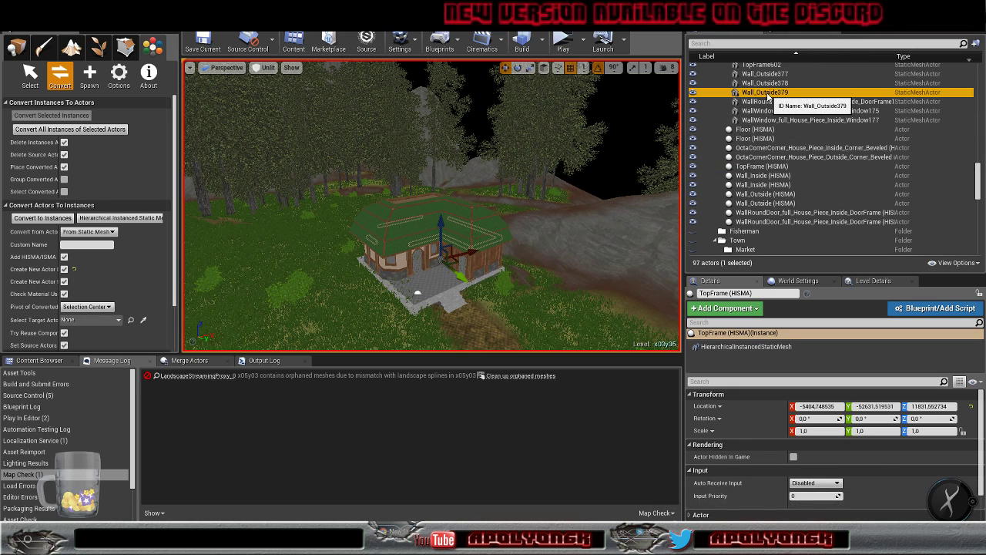
click(764, 82)
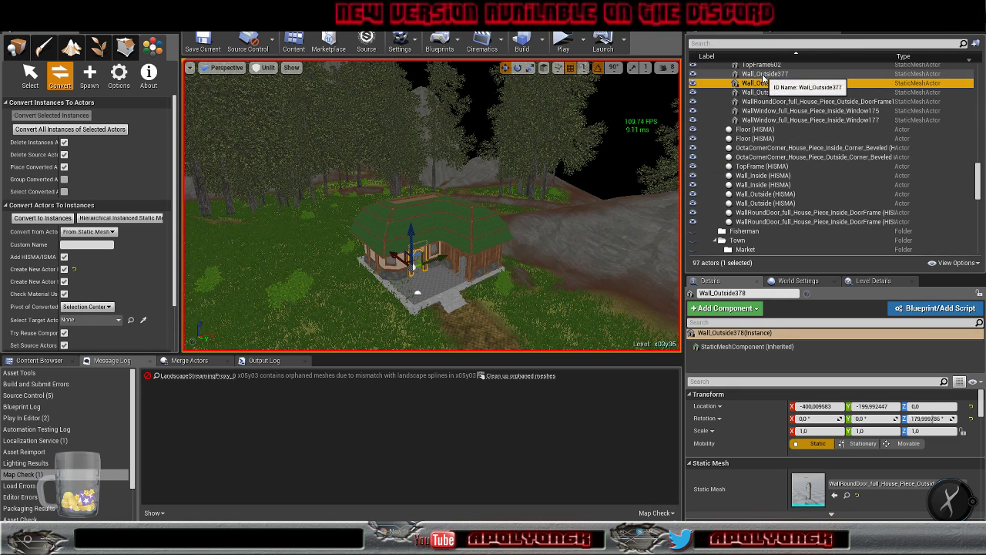
click(764, 74)
click(761, 66)
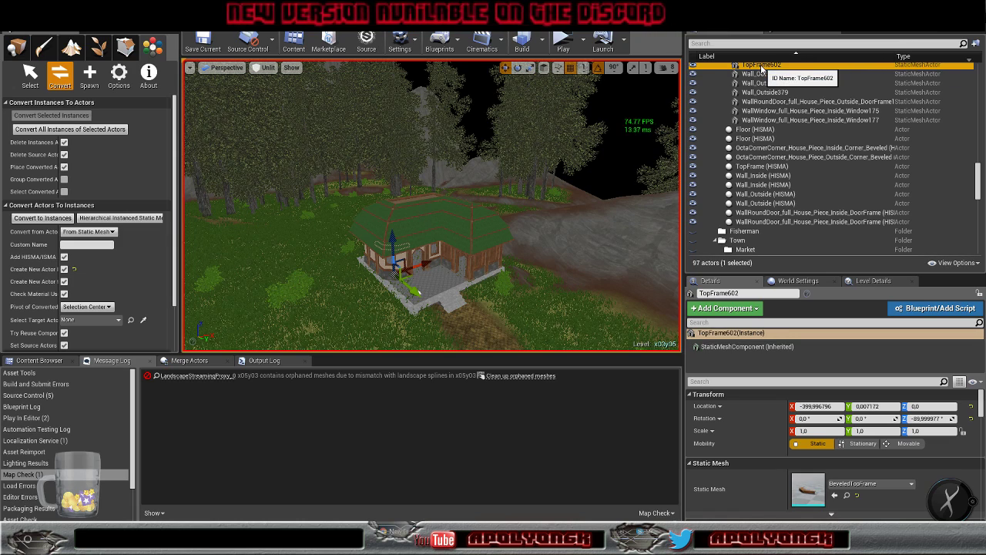
right_click(761, 67)
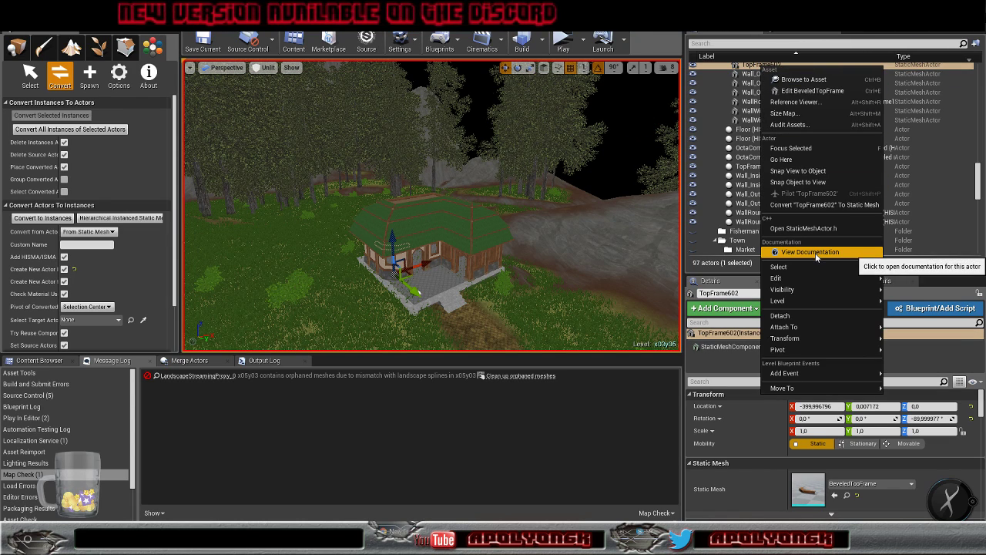
mouse_move(806, 303)
mouse_move(793, 266)
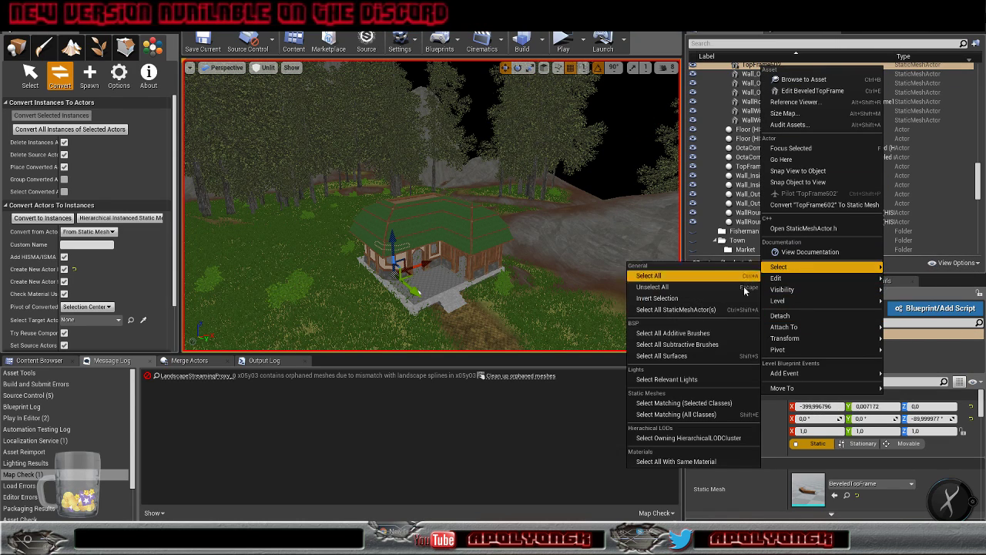
click(678, 403)
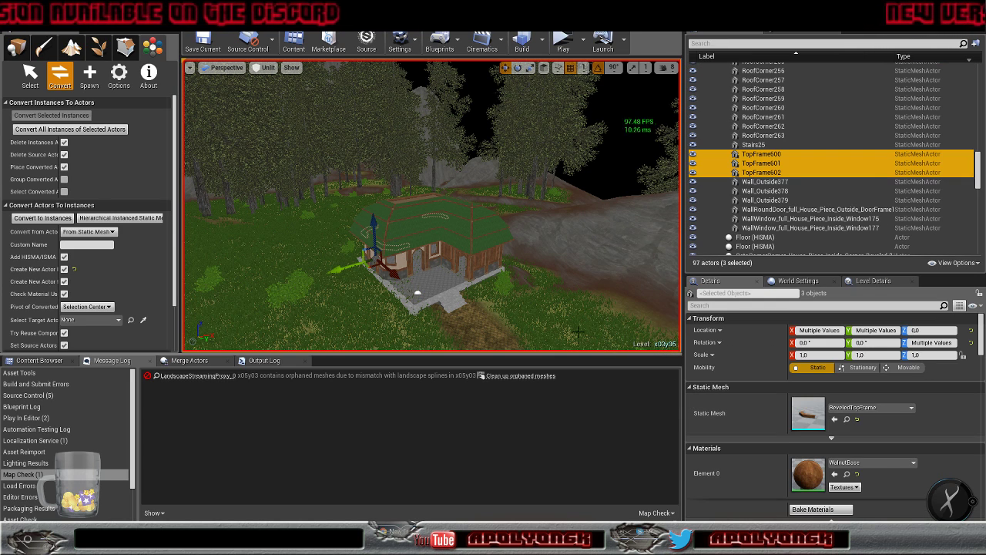
click(42, 217)
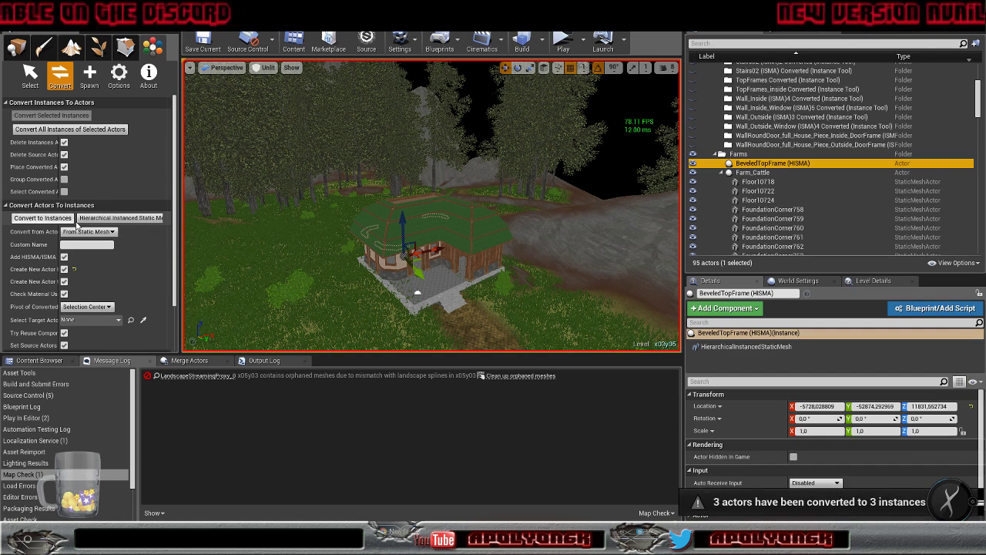
Select all static meshes matching the octagonal floor corner Floor10718 and convert them to hierarchical instanced static meshes
scroll(791, 206, up, 1)
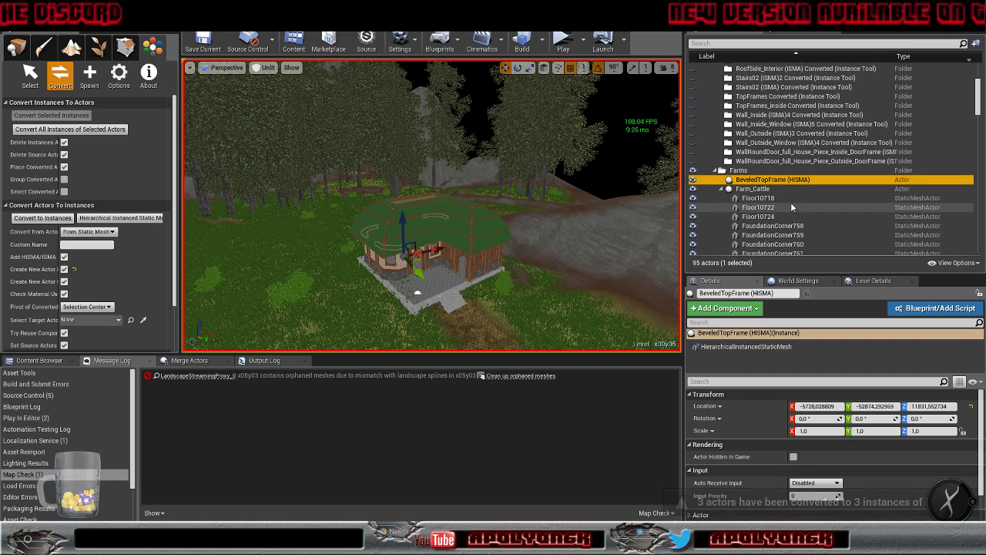
click(766, 202)
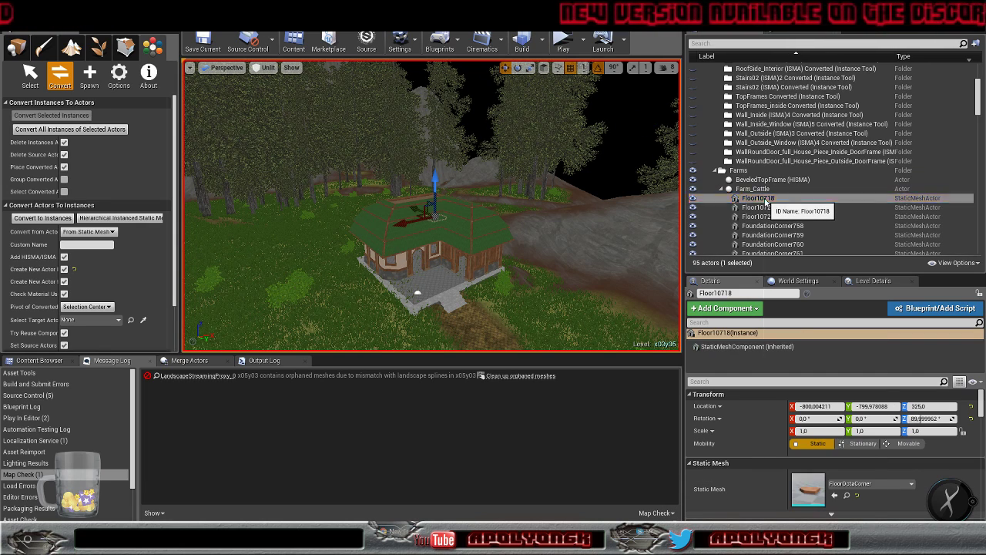
right_click(767, 199)
mouse_move(785, 395)
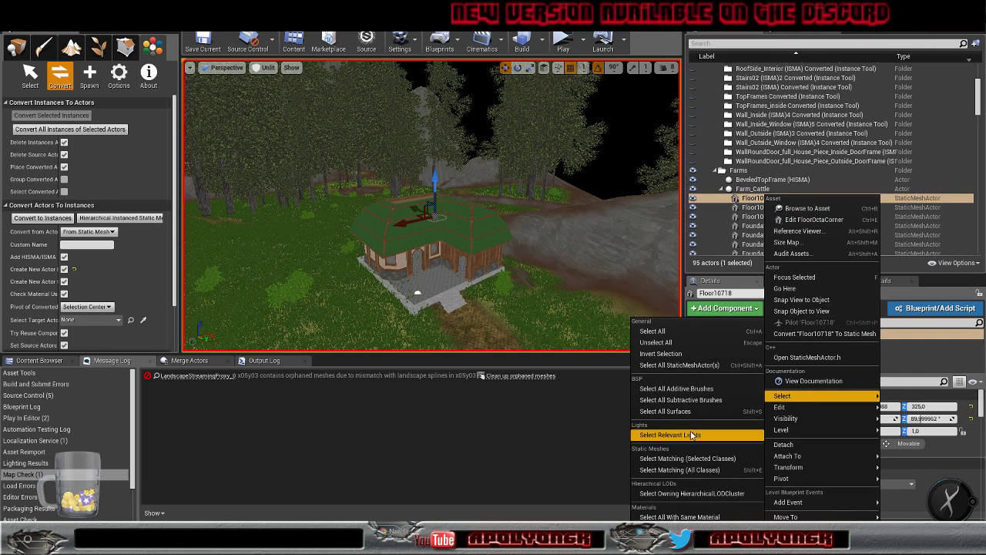
click(700, 458)
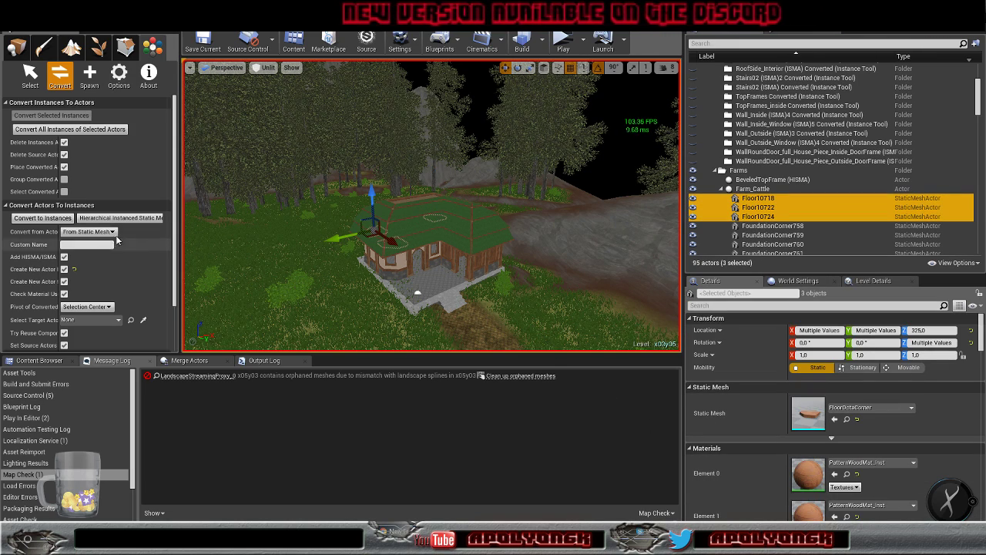
click(38, 219)
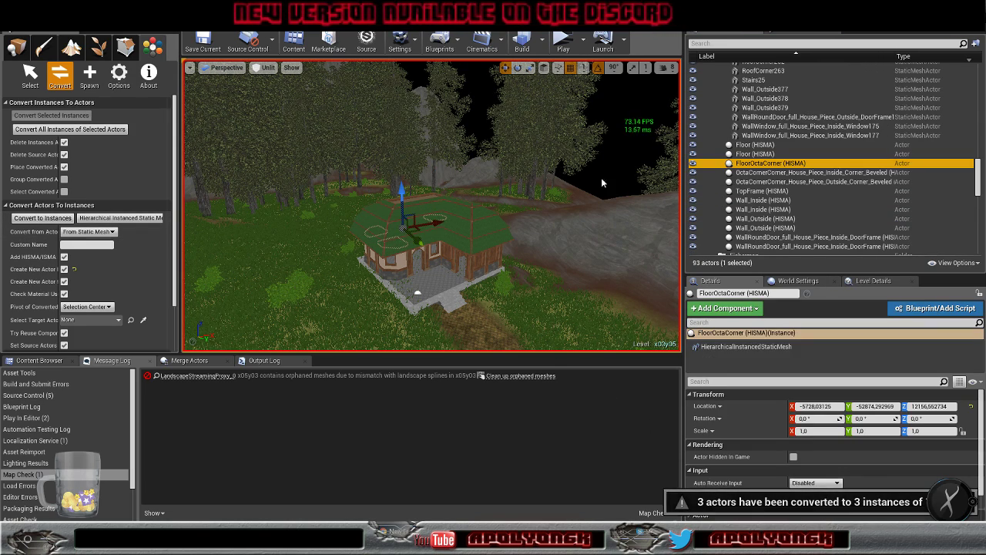
Check for duplicates of Stairs25 by selecting its matching static meshes
scroll(738, 221, up, 5)
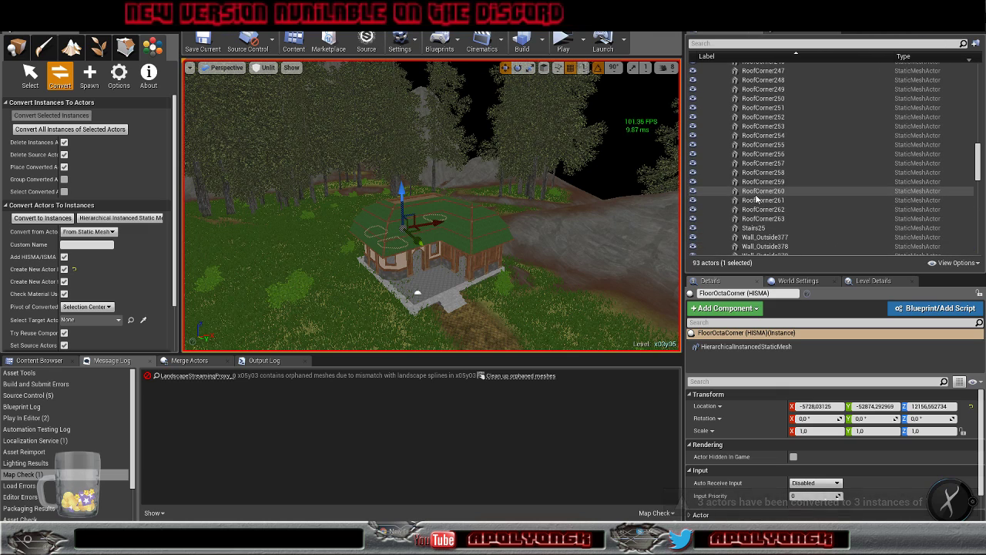
click(754, 228)
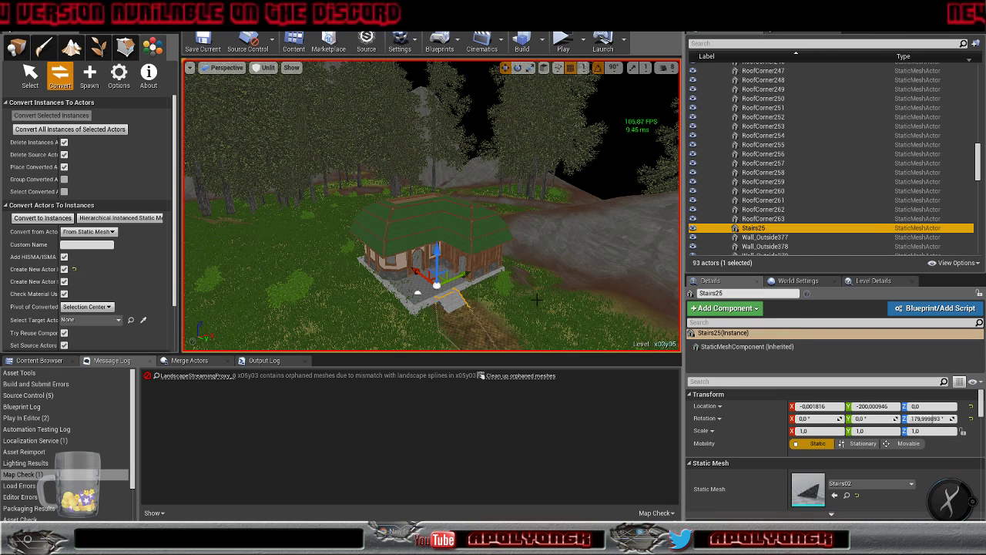
right_click(754, 228)
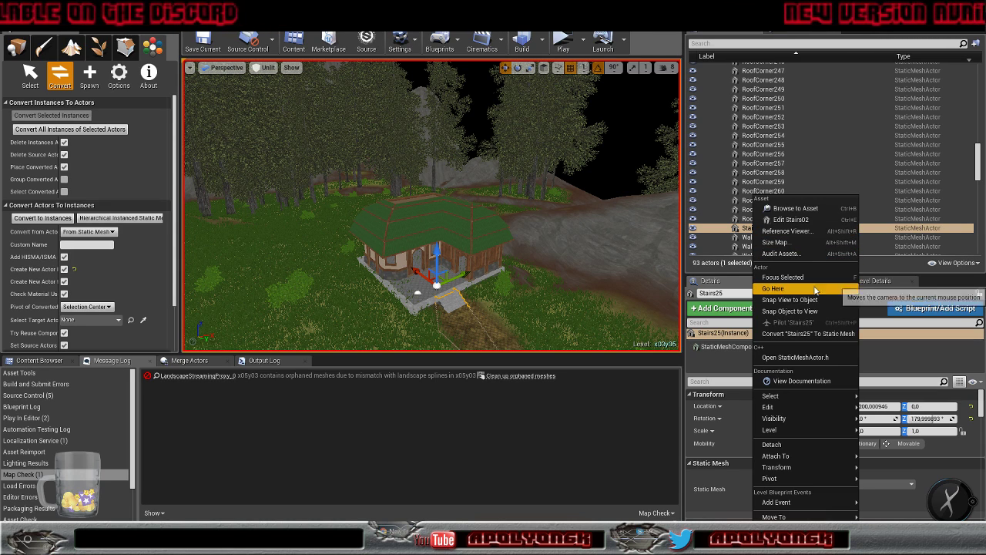
mouse_move(790, 400)
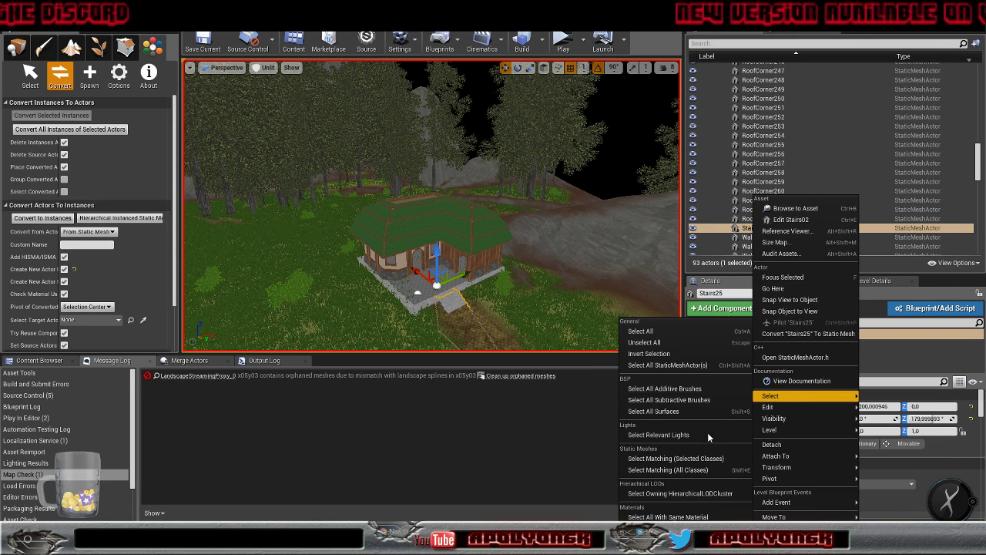
click(676, 458)
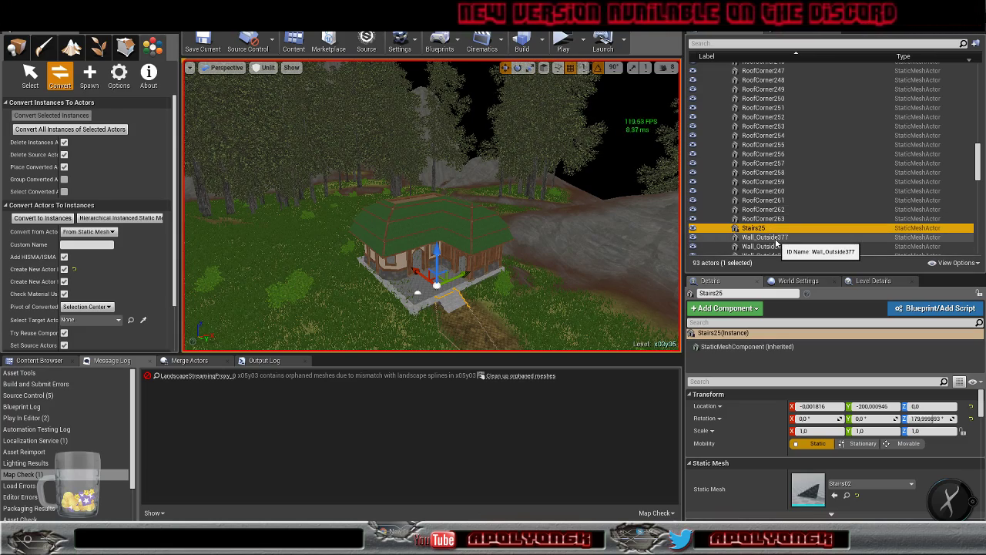
Examine the x03y05 terrain tile from afar and the cattle farm house with its entrance stairs from close by
right_drag(554, 239, 455, 266)
key(s)
key(w)
key(s)
key(w)
key(s)
key(w)
key(s)
mouse_move(579, 203)
right_down()
mouse_move(539, 203)
mouse_move(579, 204)
right_up()
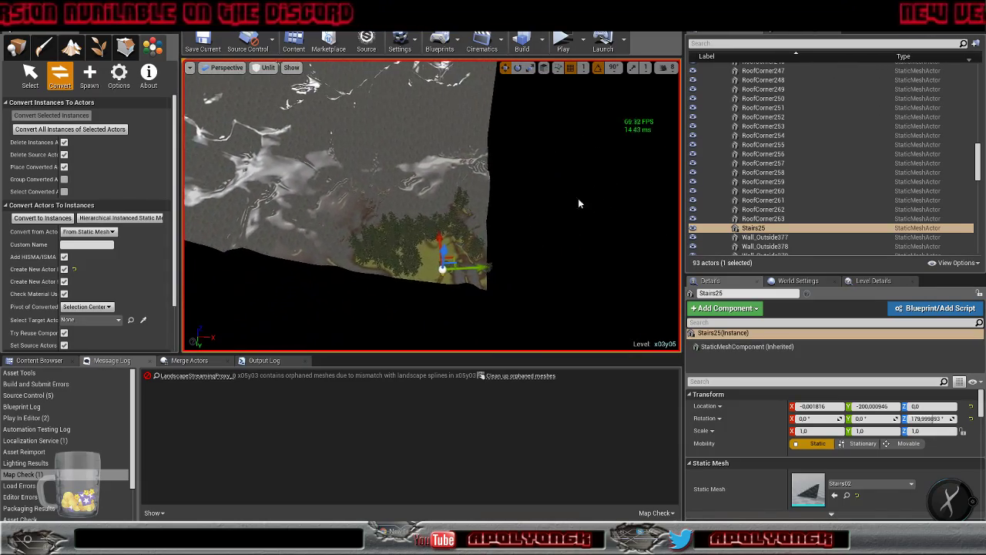
right_drag(436, 163, 431, 185)
key(w)
key(w)
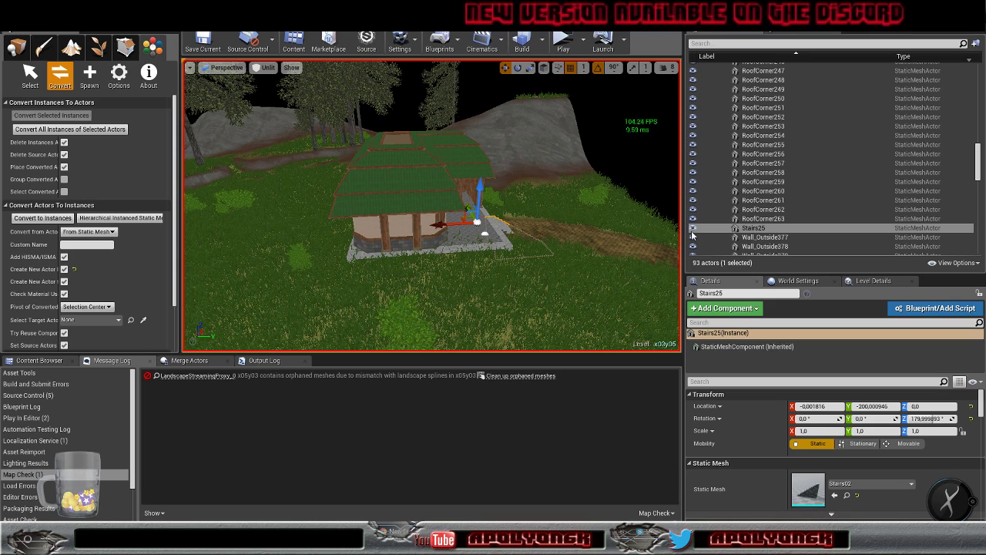
Select all static meshes matching the roof top piece RoofCorner263 and convert them to hierarchical instanced static meshes
click(756, 220)
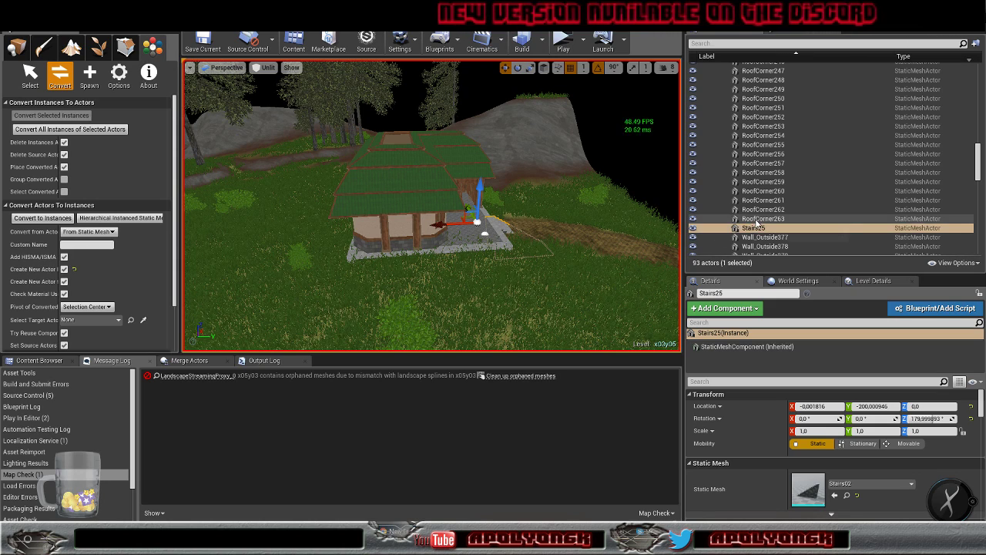
right_click(757, 222)
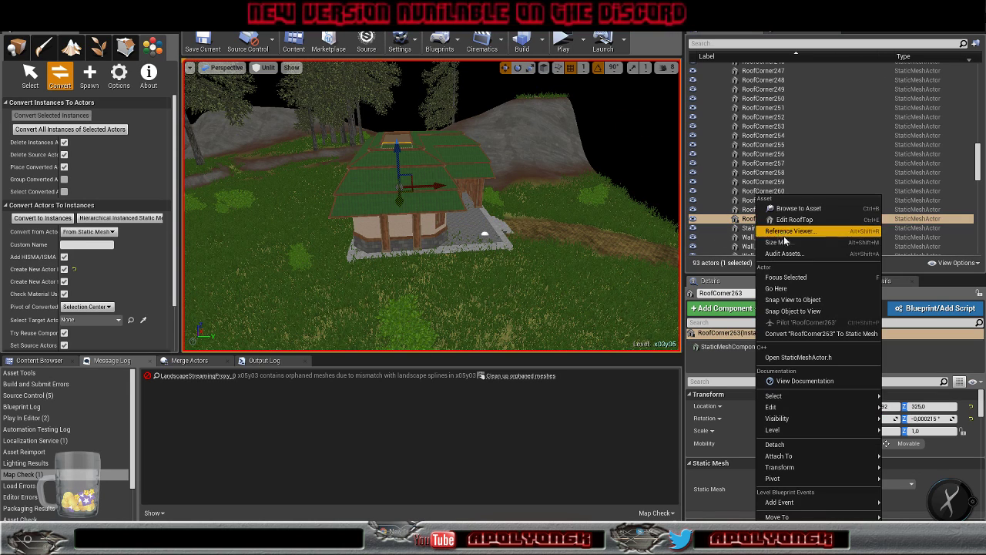
mouse_move(799, 406)
mouse_move(774, 395)
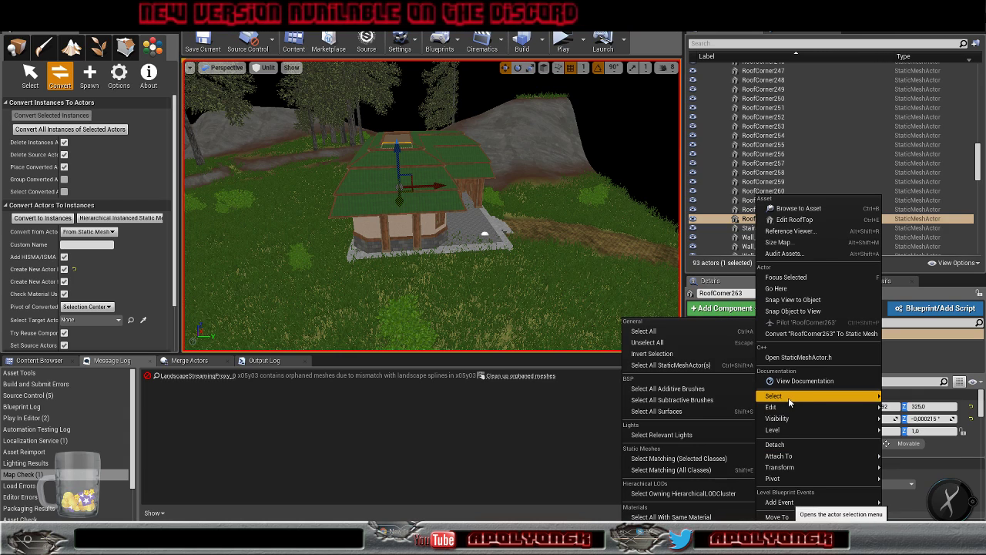
click(662, 455)
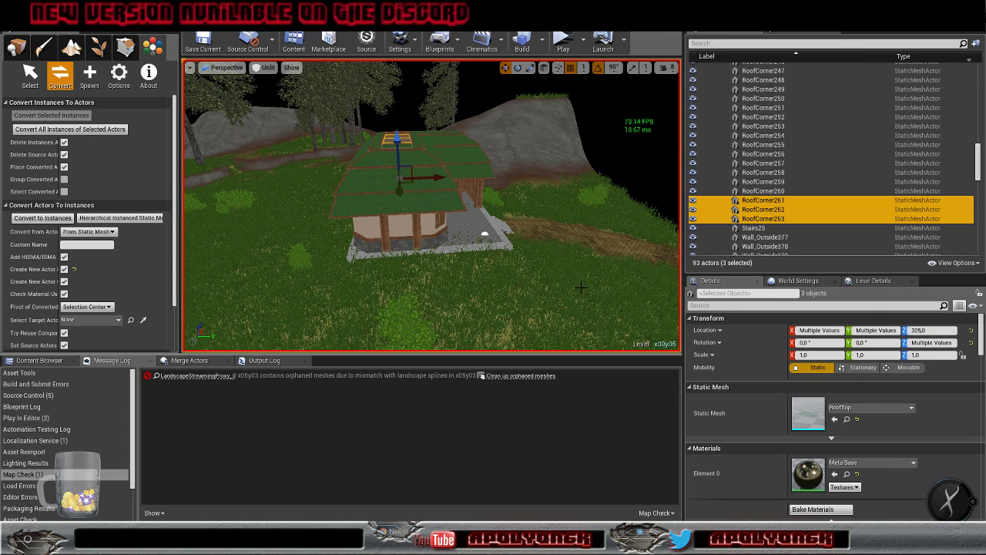
click(21, 218)
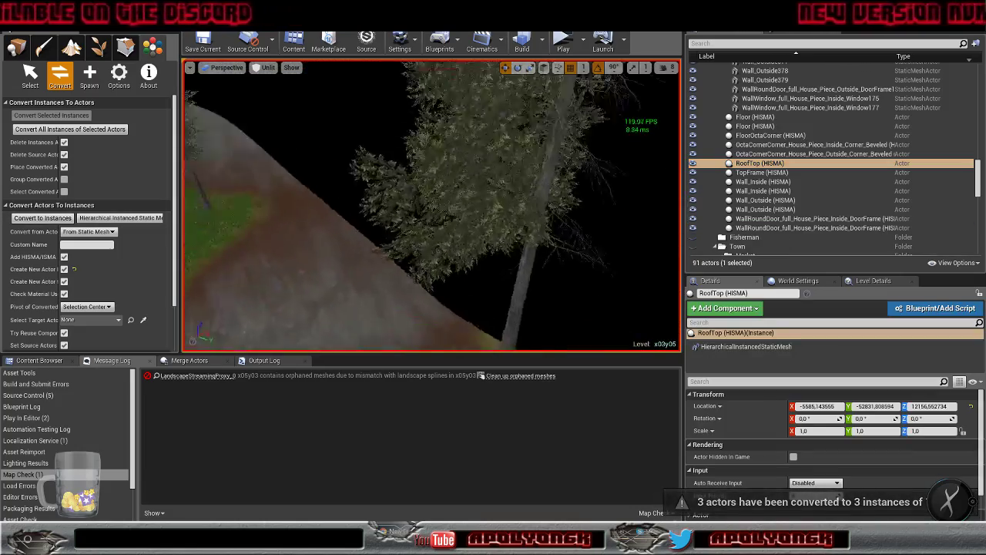
Select all static meshes matching the roof side piece RoofCorner259 and convert them to hierarchical instanced static meshes
right_drag(431, 206, 478, 184)
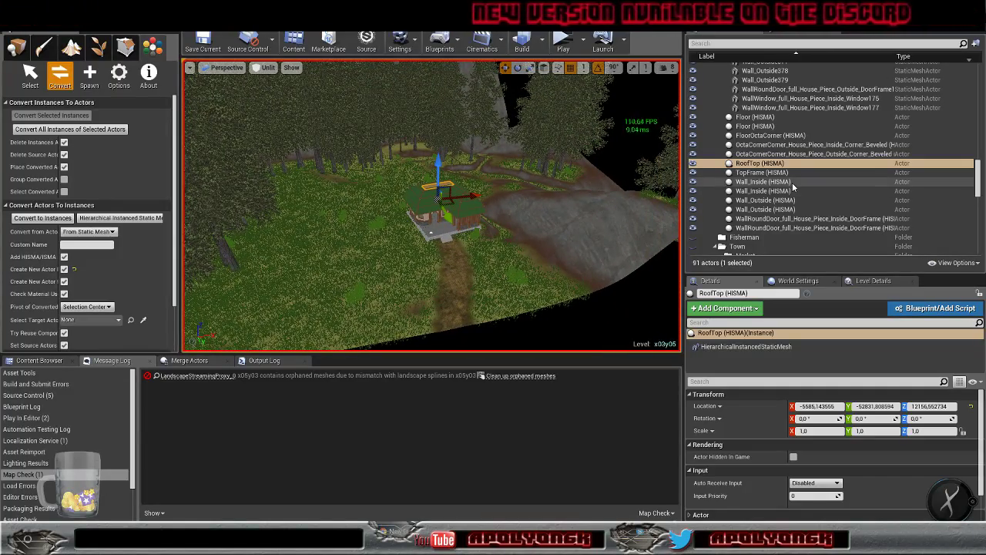
scroll(775, 144, up, 3)
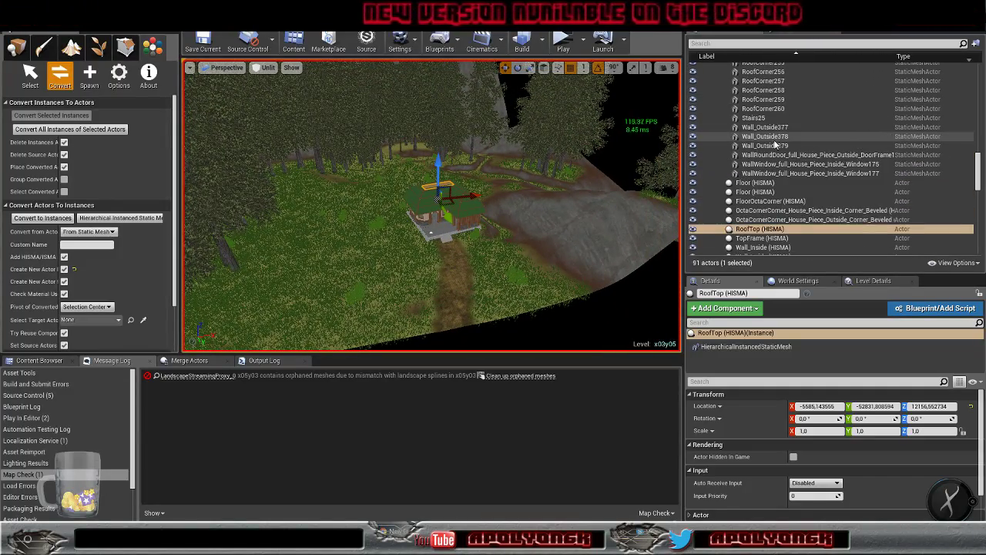
scroll(775, 144, up, 2)
click(766, 158)
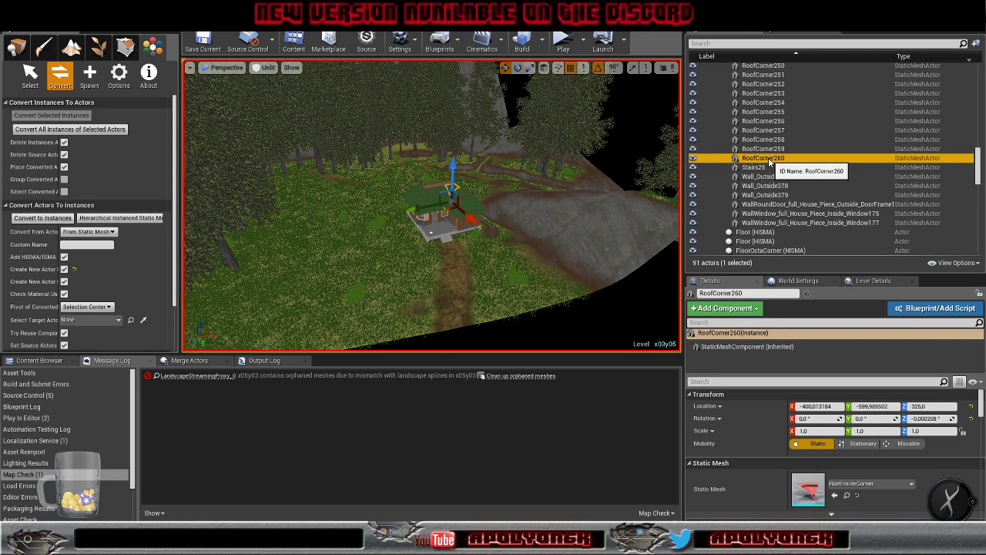
right_click(769, 160)
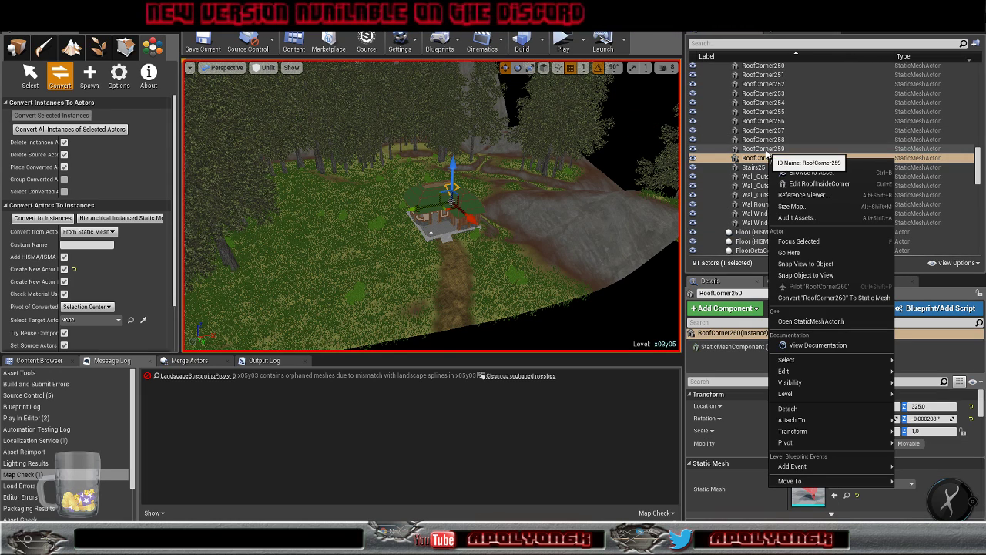
click(768, 150)
right_click(768, 151)
mouse_move(825, 355)
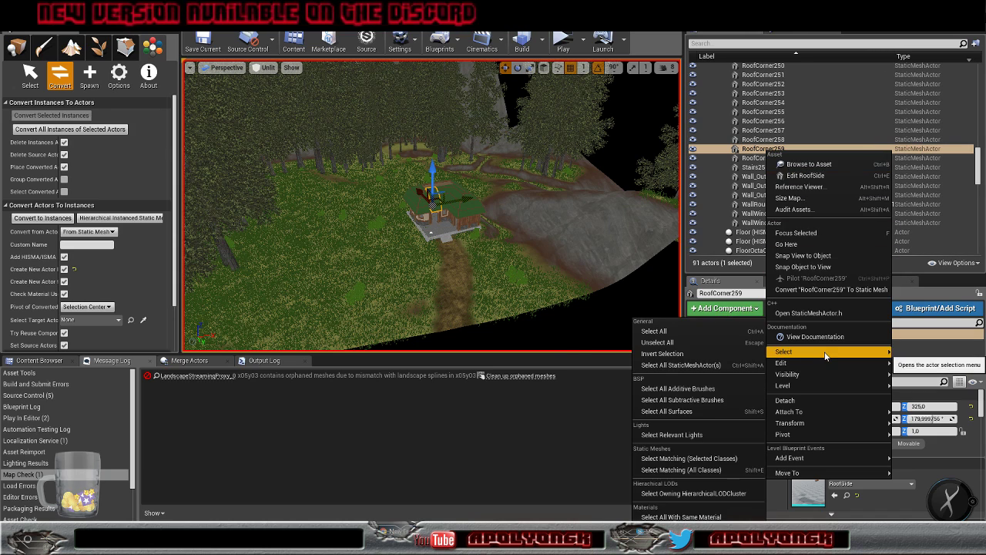
click(720, 459)
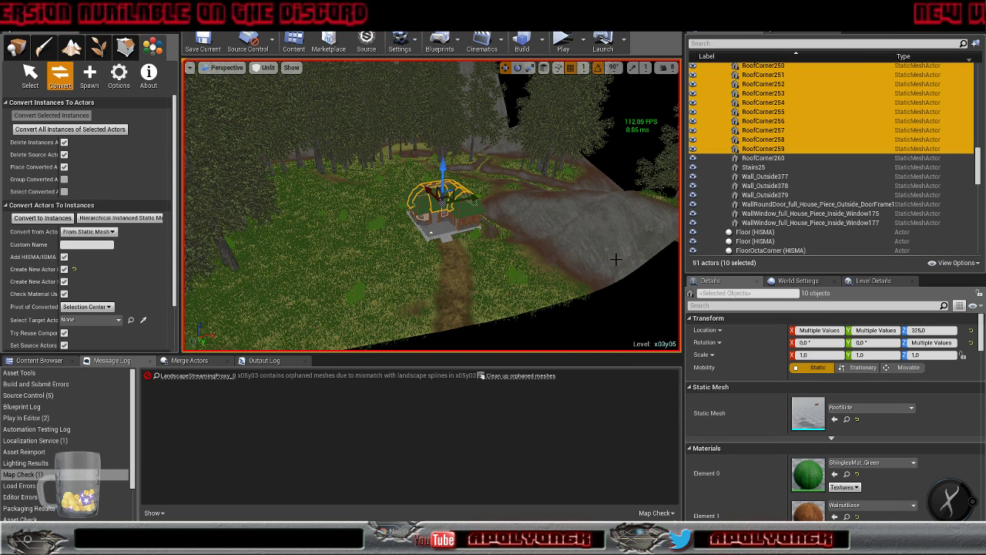
click(42, 218)
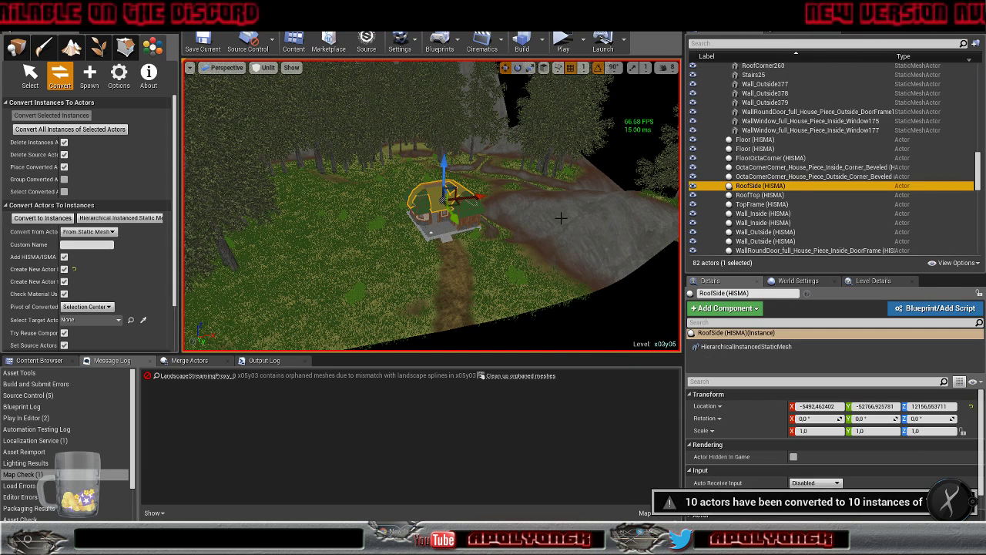
Select all static meshes matching the roof corner piece RoofCorner249 on the cattle farm house
scroll(797, 182, up, 5)
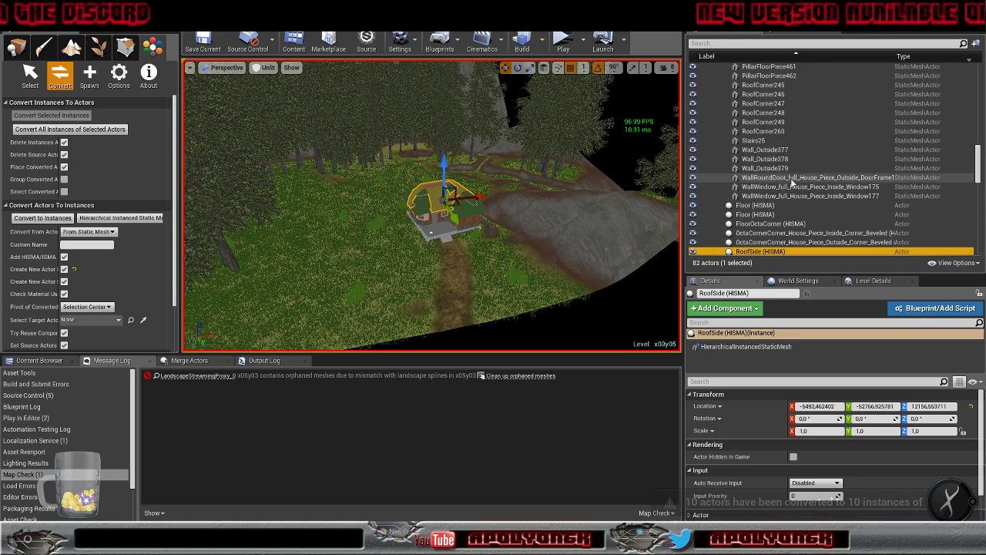
click(783, 172)
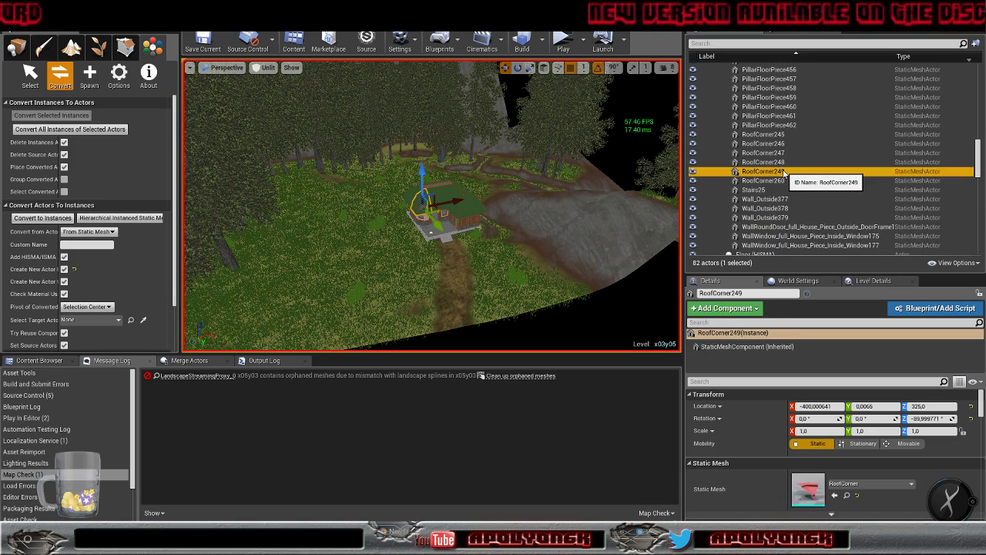
right_click(780, 173)
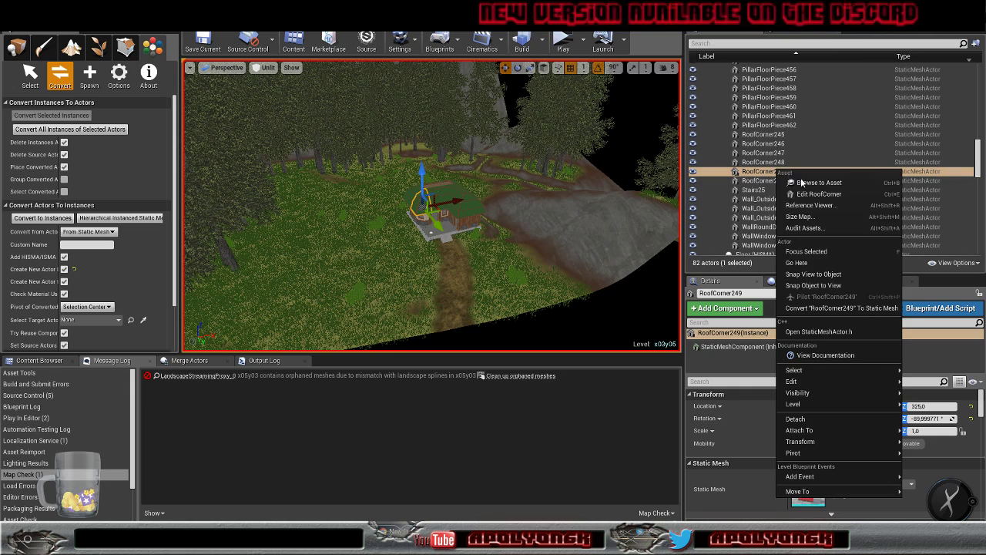
mouse_move(823, 374)
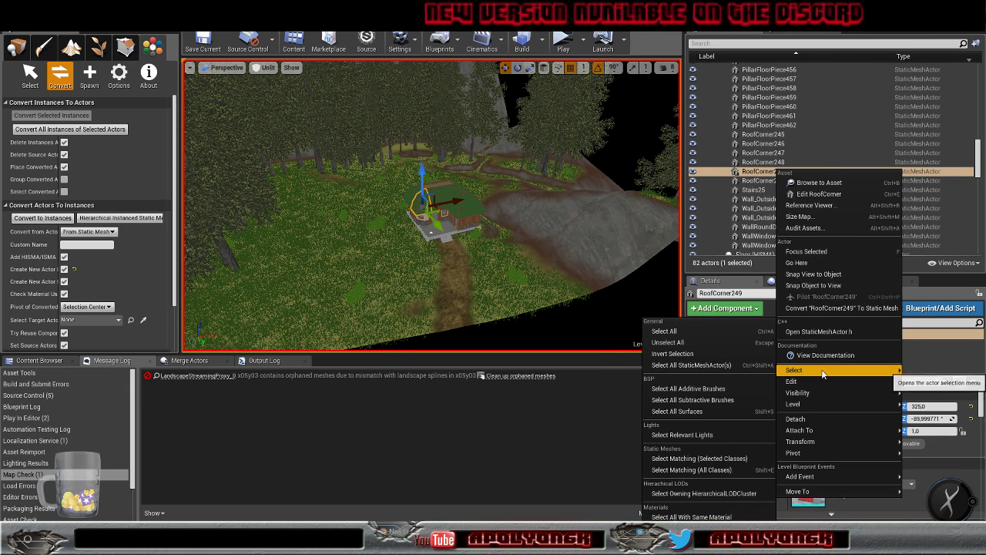
click(698, 458)
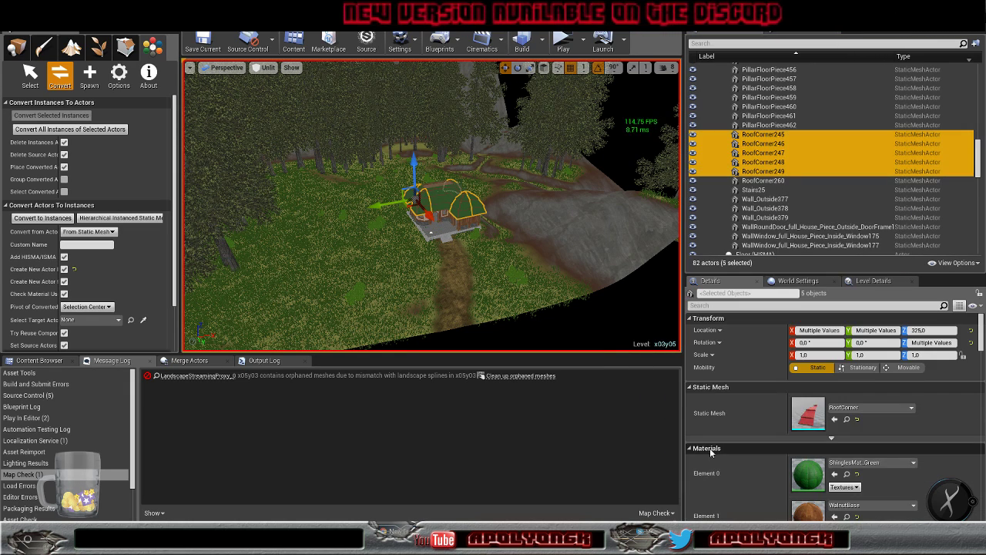
Convert the selected RoofCorner actors to hierarchical instances, and do the same for all static meshes matching PillarFloorPiece462
click(44, 218)
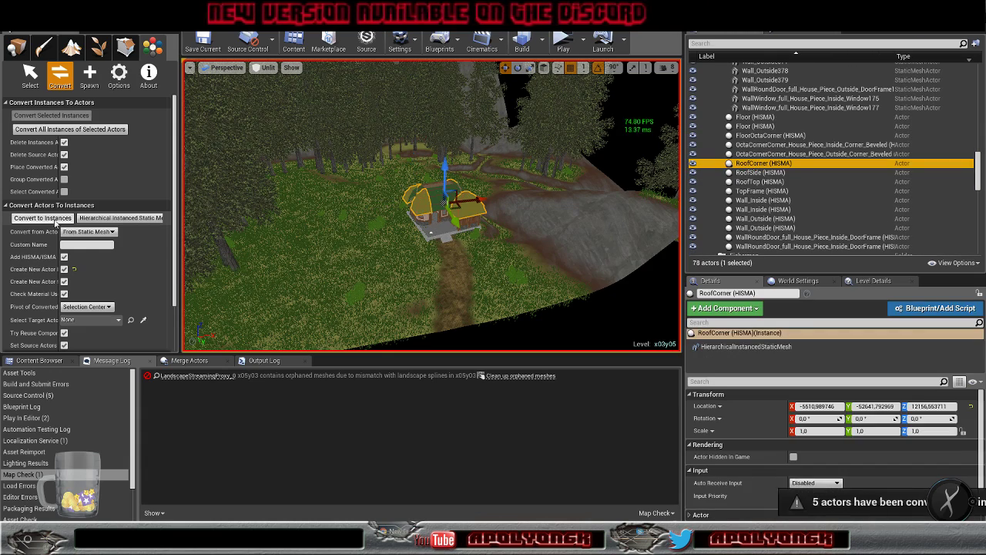
scroll(807, 181, up, 3)
click(789, 176)
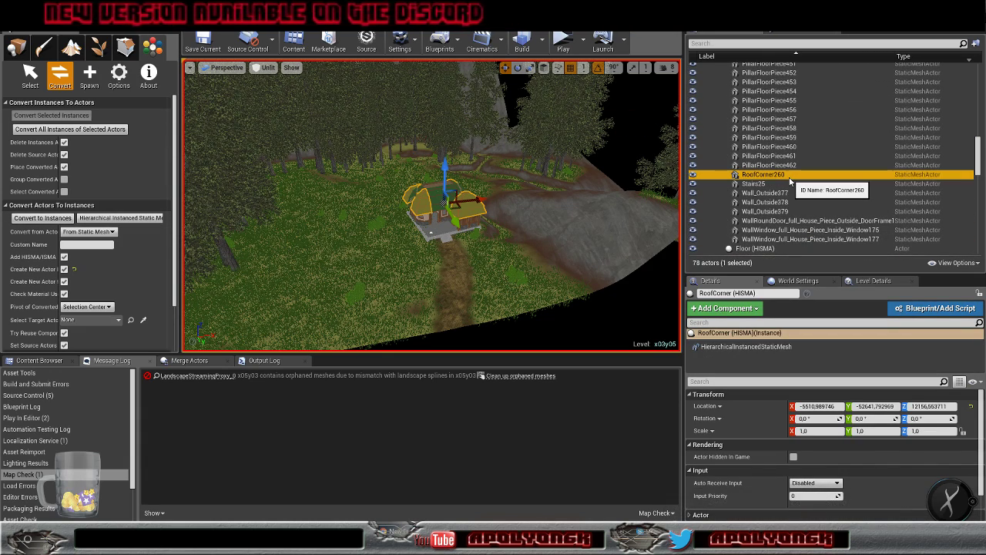
click(794, 166)
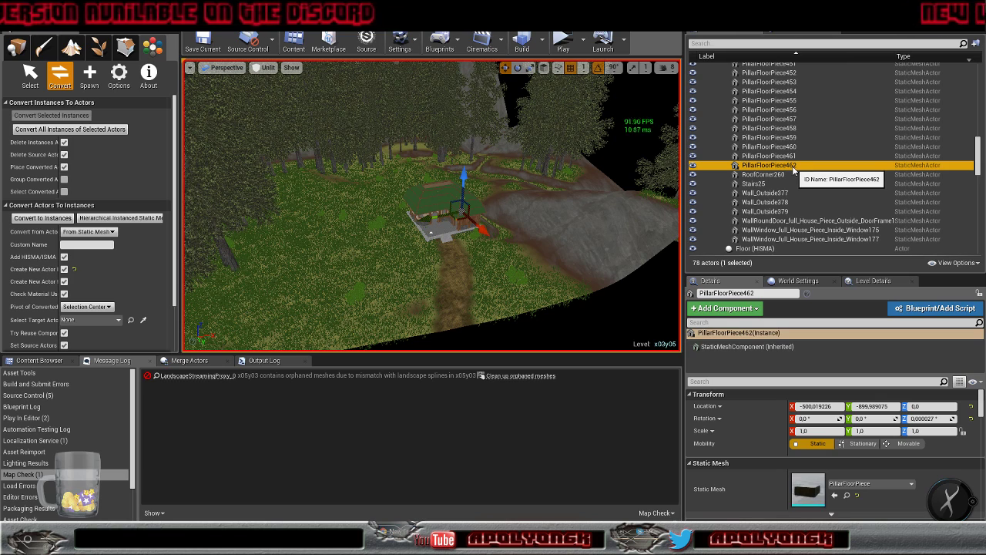
right_click(793, 169)
mouse_move(831, 374)
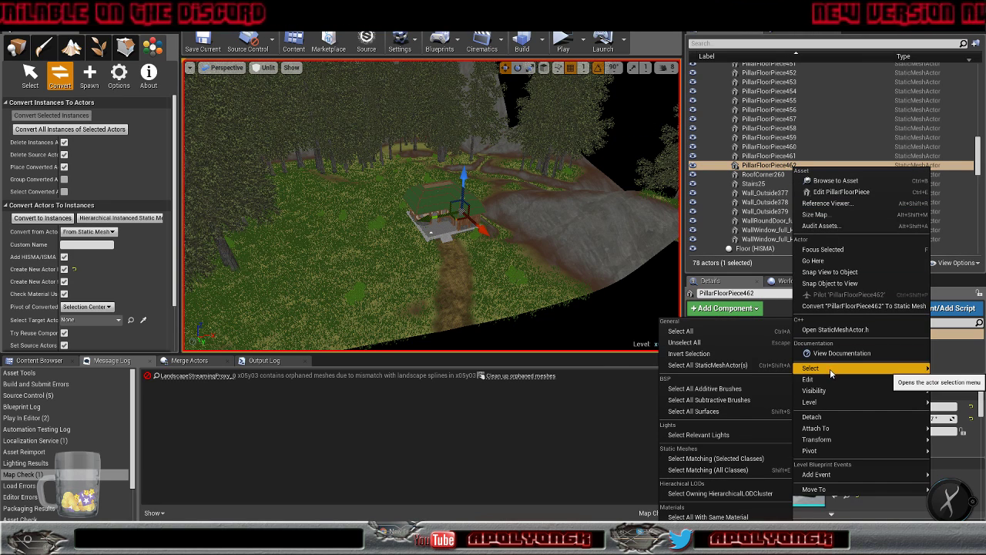
click(737, 458)
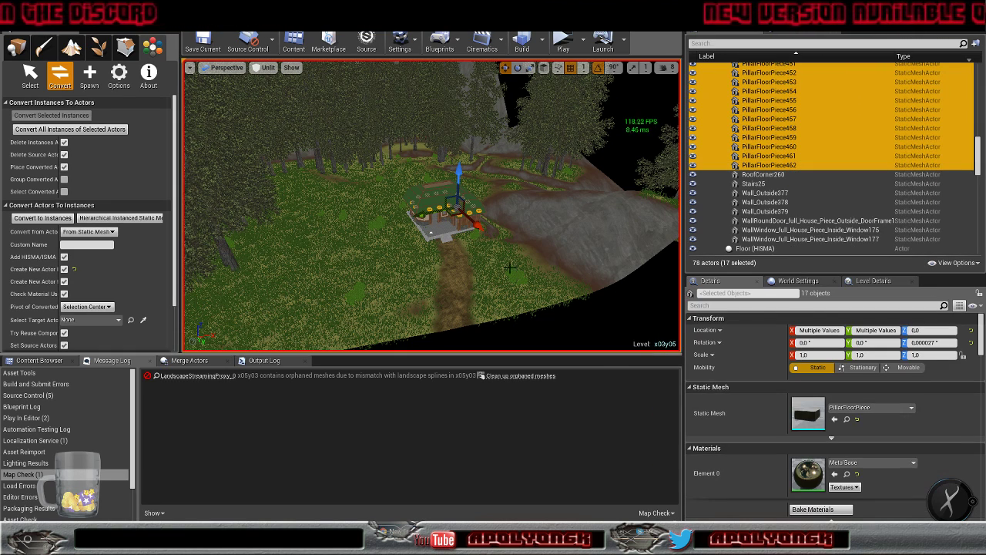
click(39, 218)
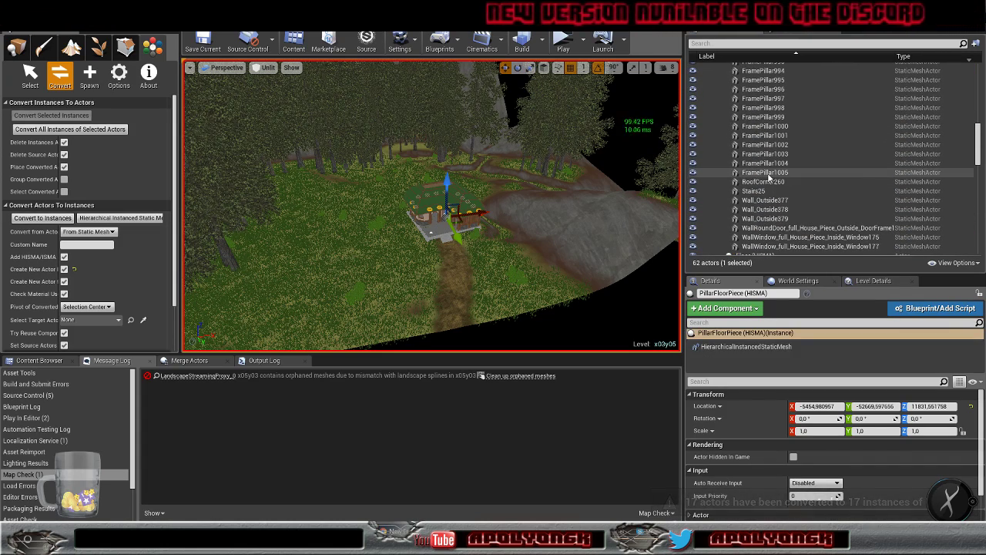
Select all static mesh actors matching FramePillar1005 within the selected classes and convert them to hierarchical instances
click(768, 173)
right_click(768, 174)
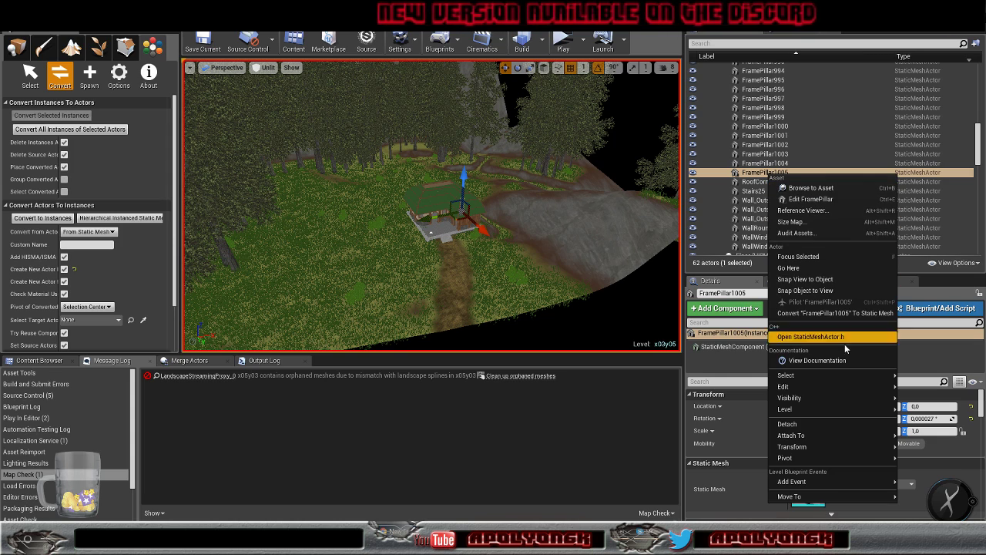
mouse_move(830, 380)
click(697, 458)
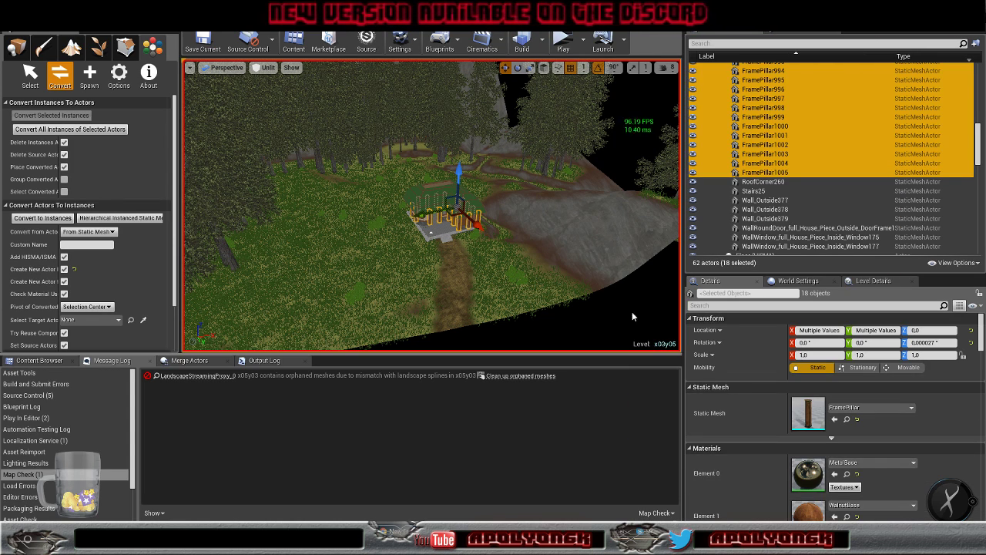
click(42, 217)
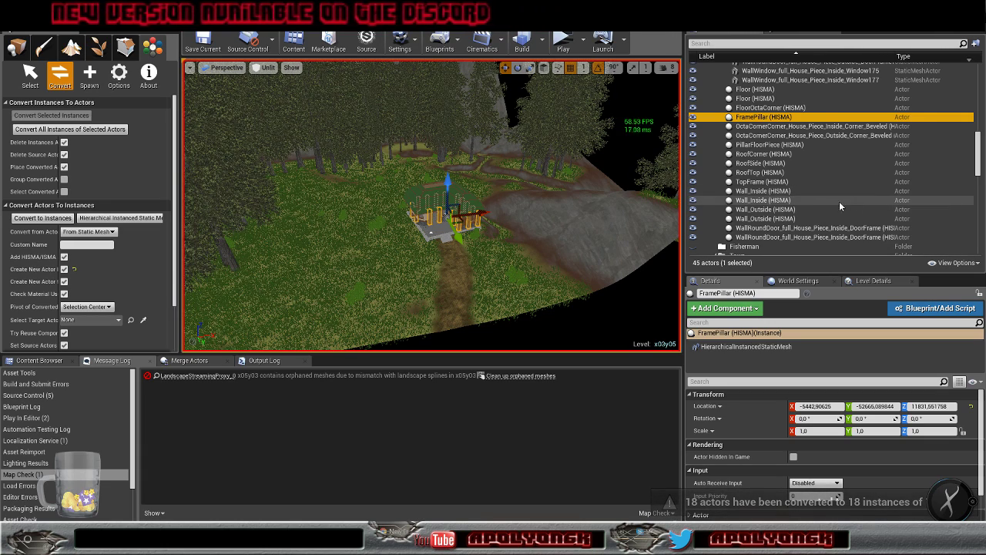
Select all actors sharing FoundationCorner773's FoundationWall mesh and convert them to hierarchical instances
scroll(838, 201, up, 5)
click(787, 171)
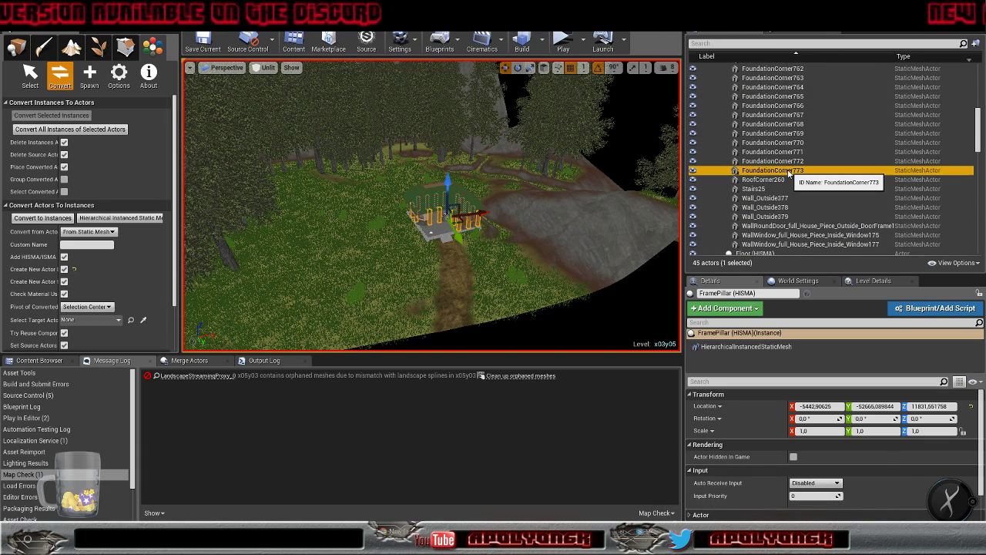
right_click(788, 174)
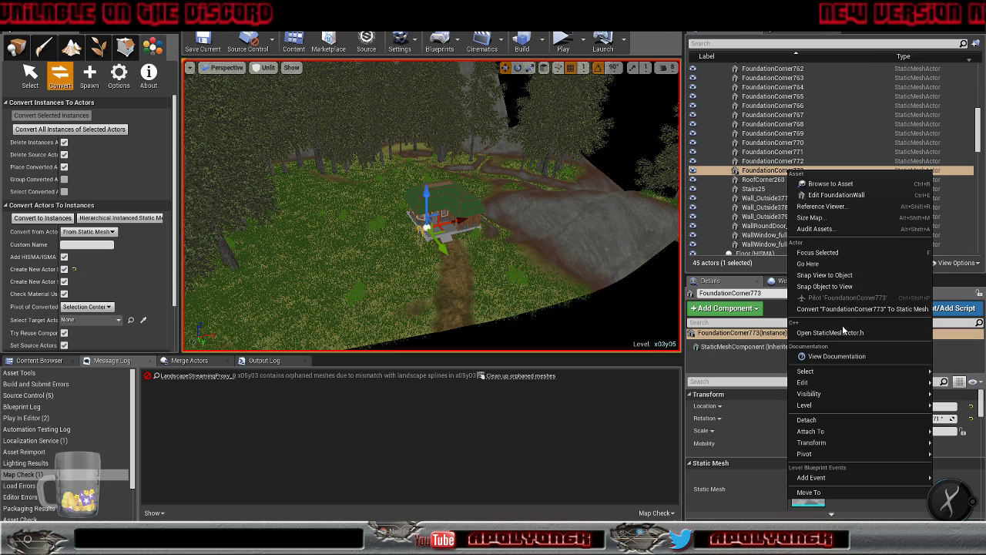
mouse_move(844, 375)
click(710, 458)
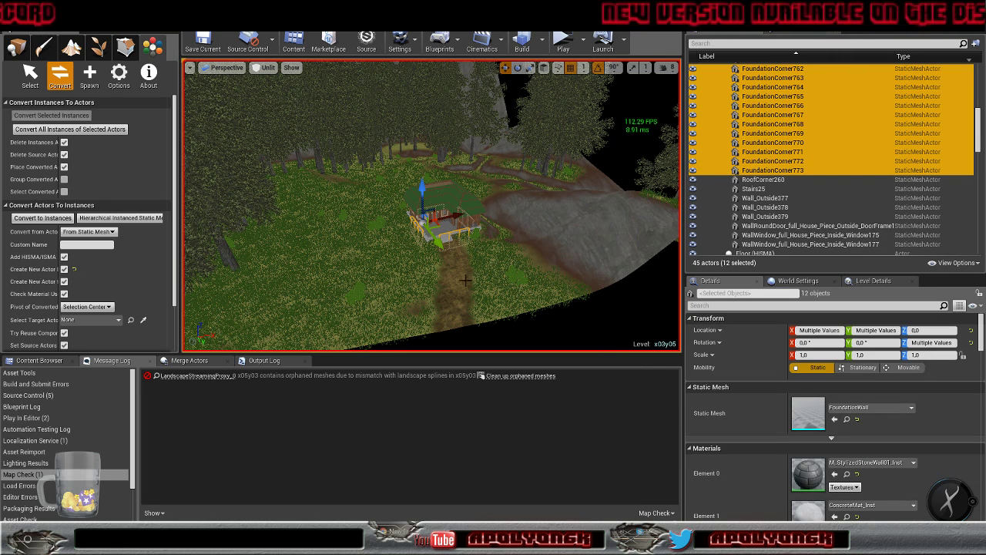
click(43, 218)
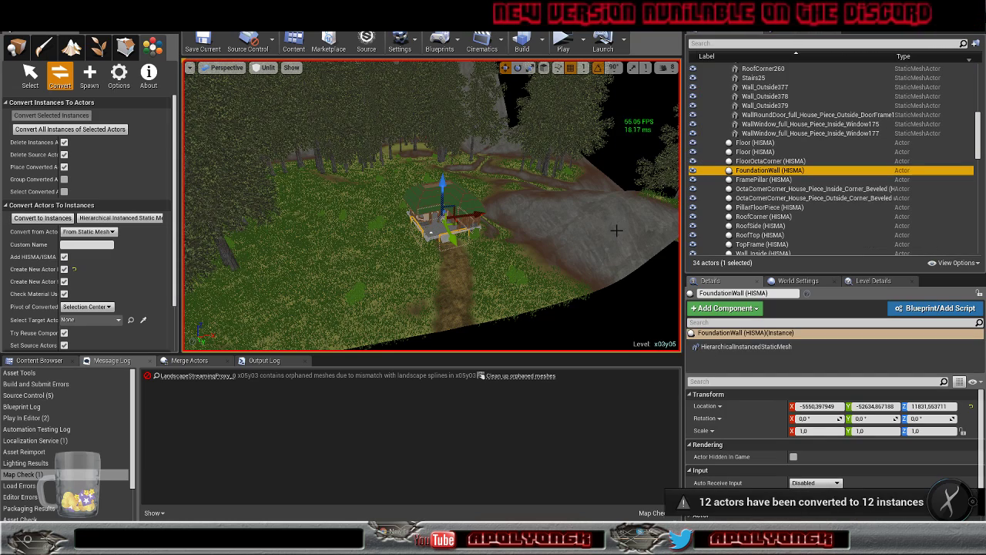
Select all actors matching FoundationCorner761's FoundationCorner mesh and convert them to hierarchical instances
scroll(797, 228, up, 3)
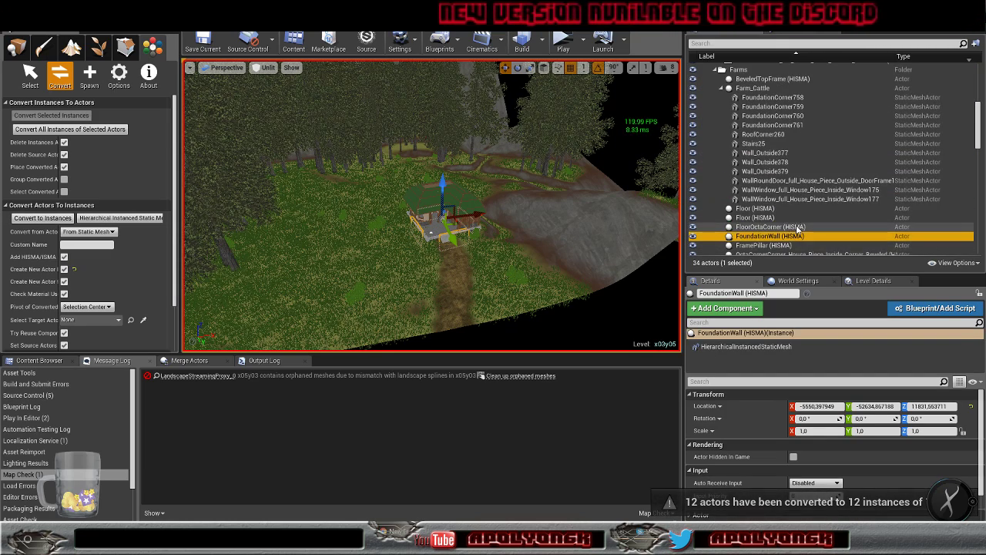
click(770, 125)
right_click(770, 125)
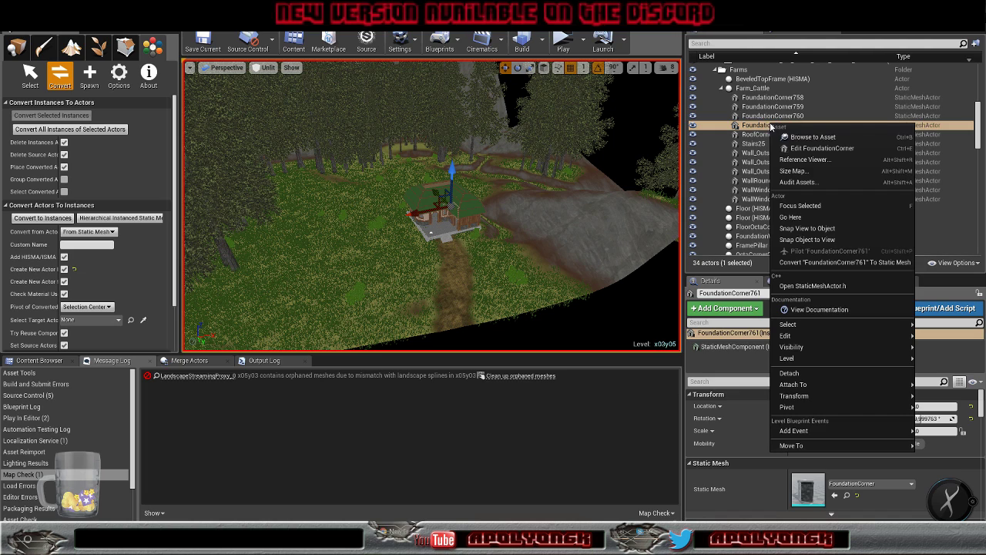
mouse_move(803, 327)
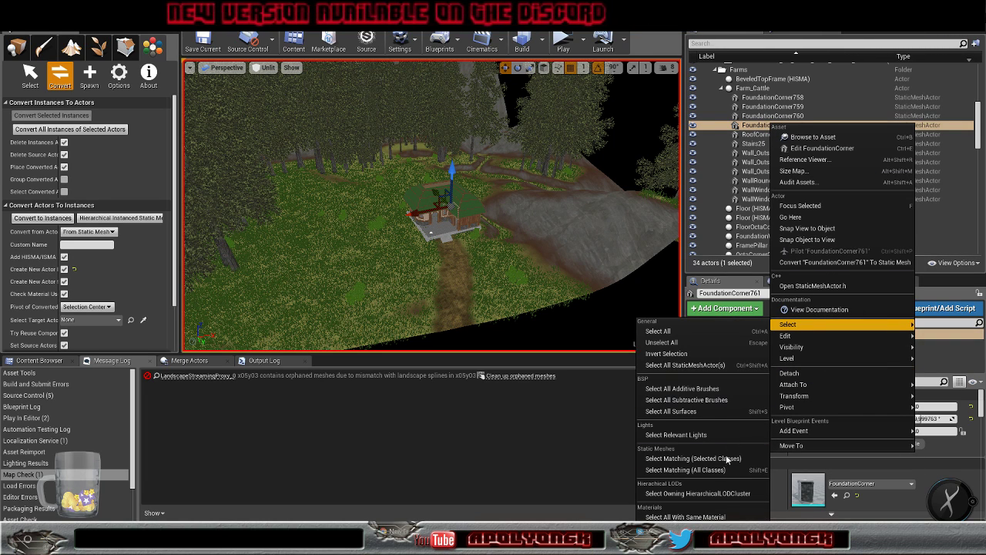
click(693, 458)
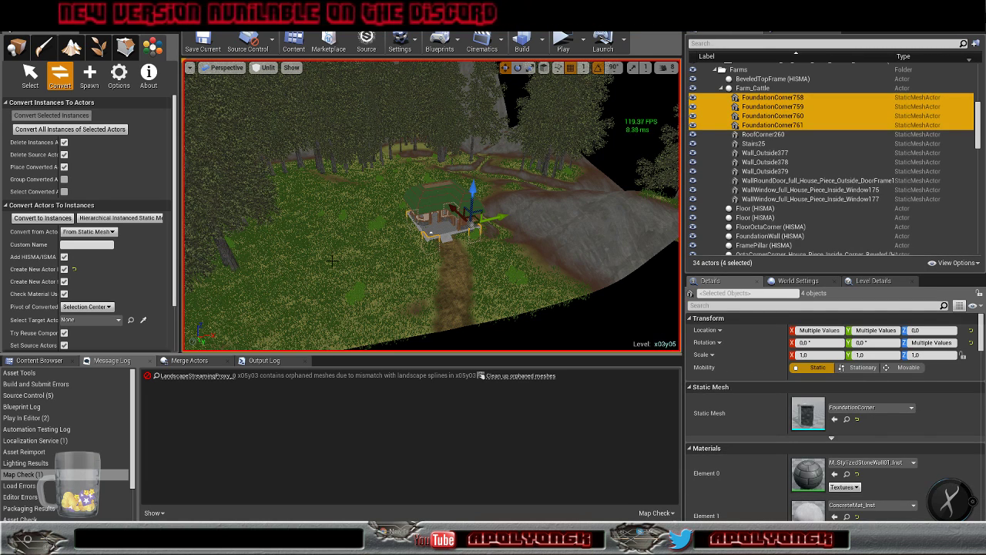
click(42, 218)
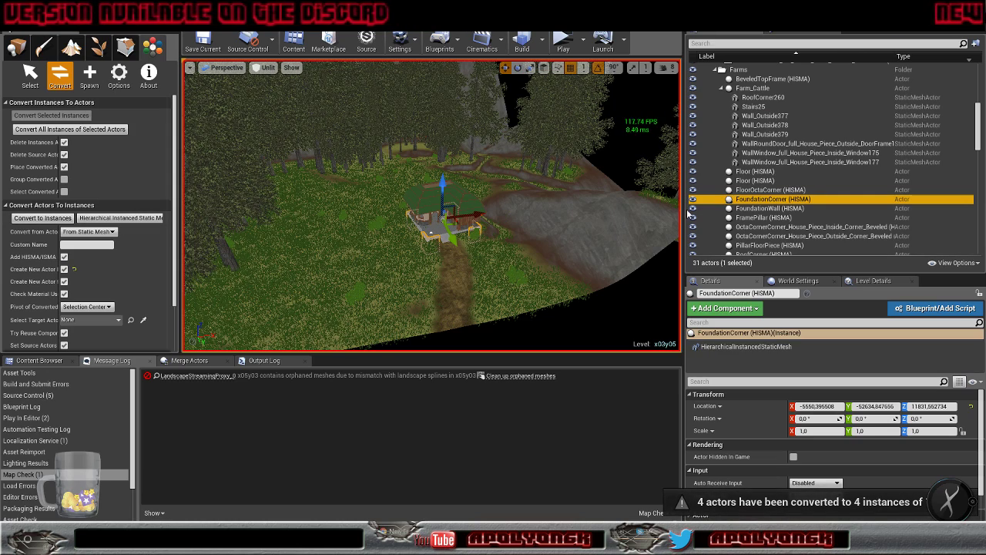
Go through the remaining unconverted pieces of Farm_Cattle one by one, from WallWindow_full_House_Piece_Inside_Window177 up to the parent actor
click(789, 163)
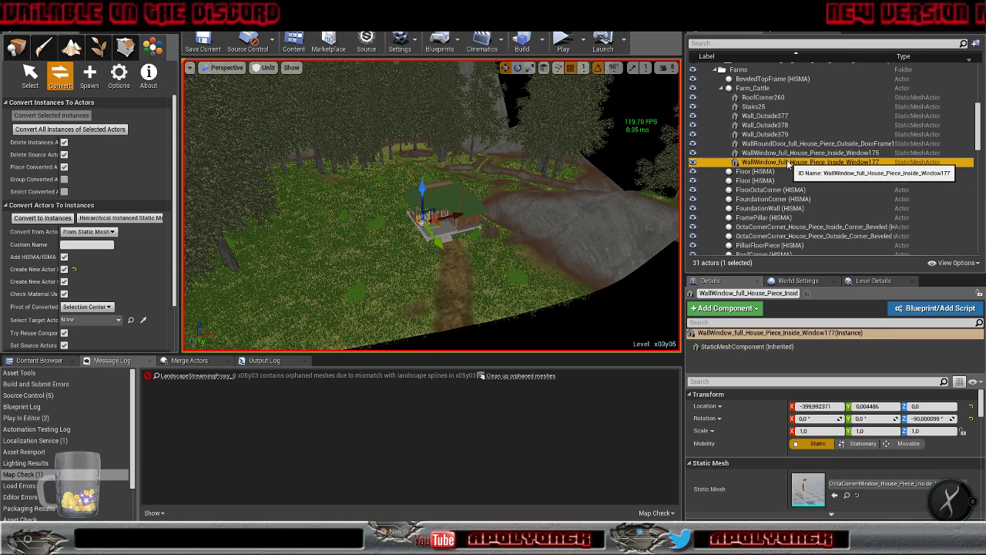
key(Up)
key(Up)
key(Up)
key(Up)
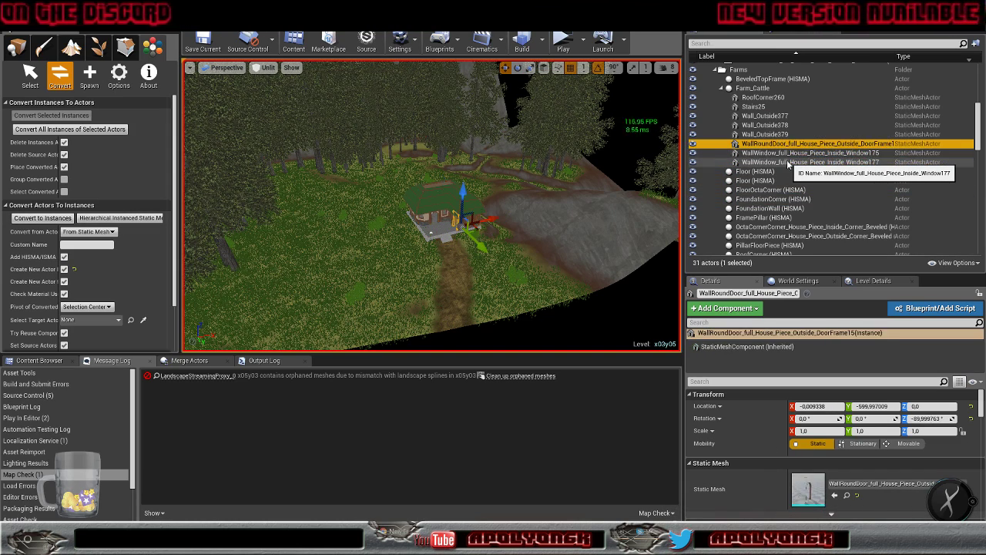
key(Up)
key(Up)
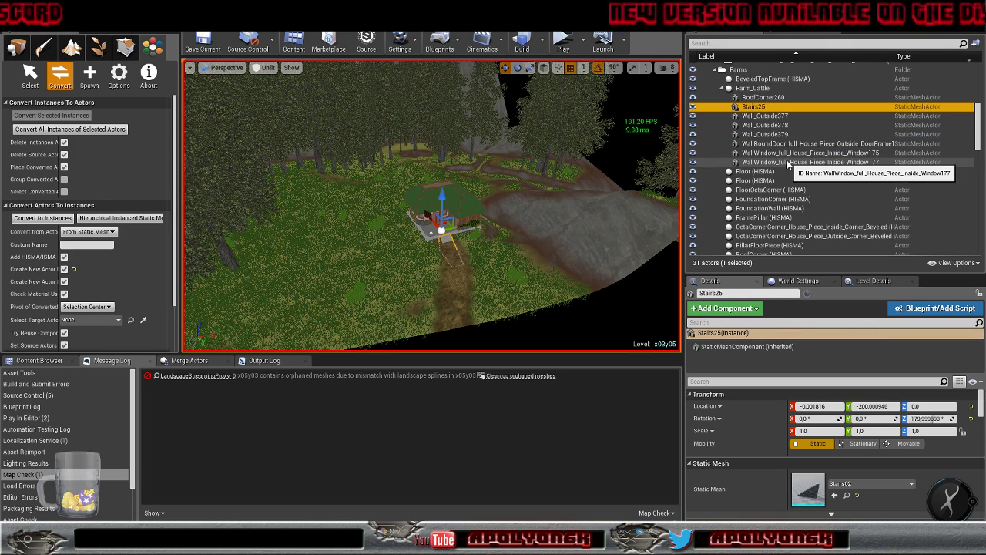
key(Up)
key(Up)
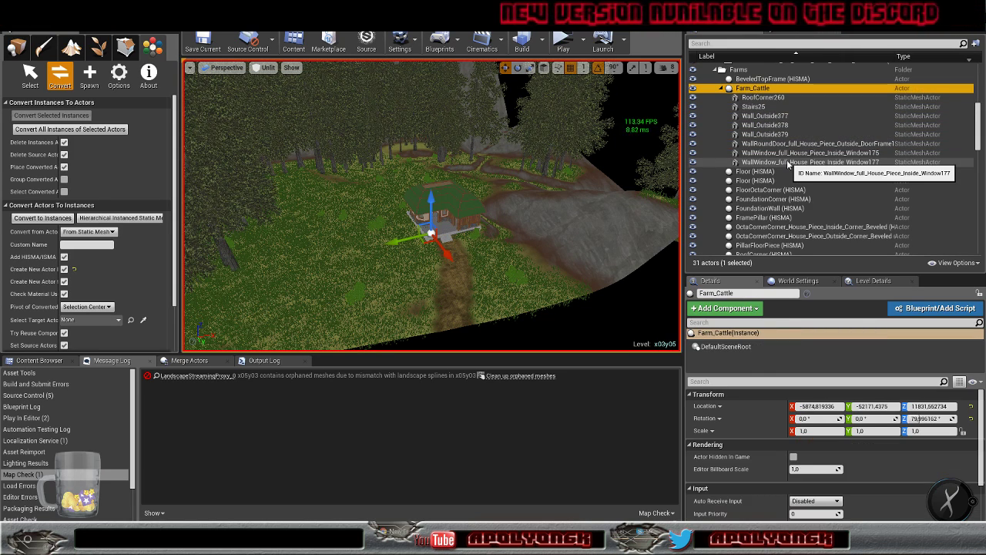
scroll(785, 159, up, 5)
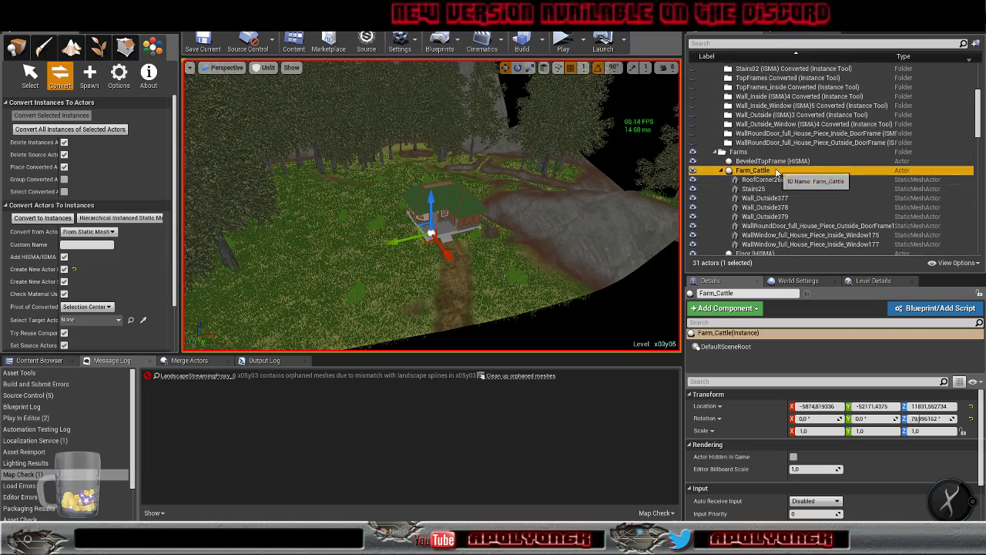
scroll(782, 155, down, 6)
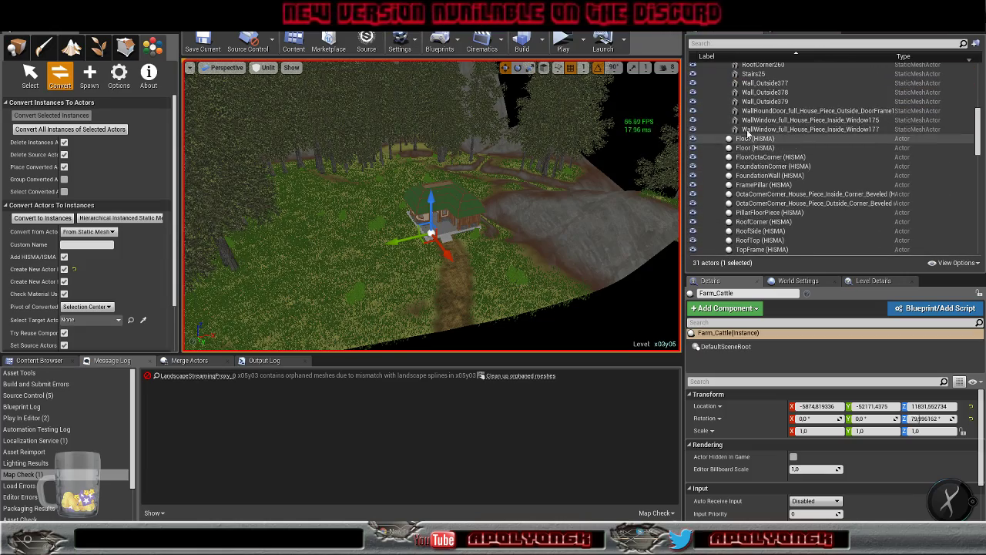
Examine the farmhouse and surrounding terrain from near and far, and review the Farm_Cattle actor with the converted HISMA actors around it
right_drag(505, 263, 477, 273)
right_drag(554, 217, 597, 216)
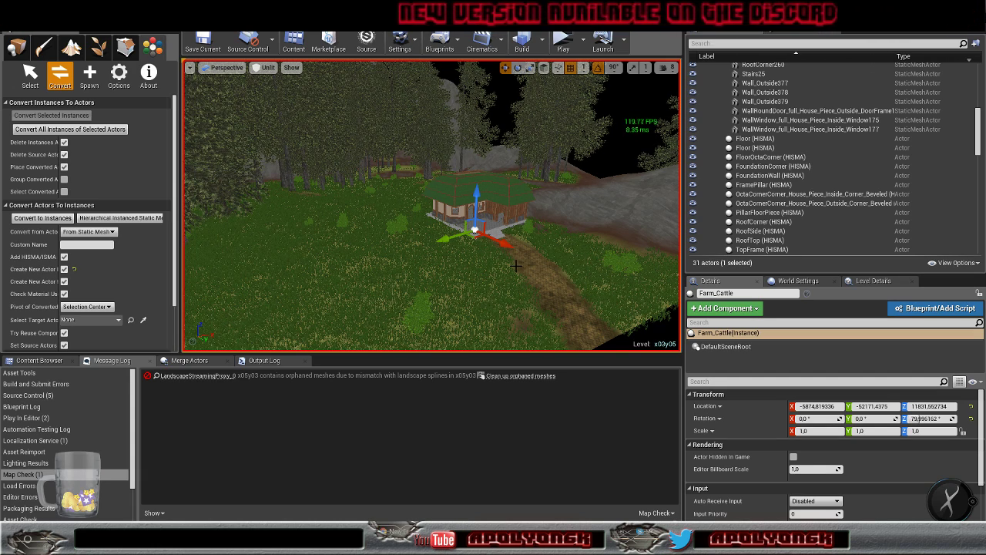
right_drag(516, 265, 408, 296)
mouse_move(568, 259)
right_down()
mouse_move(540, 270)
mouse_move(512, 261)
mouse_move(568, 258)
right_up()
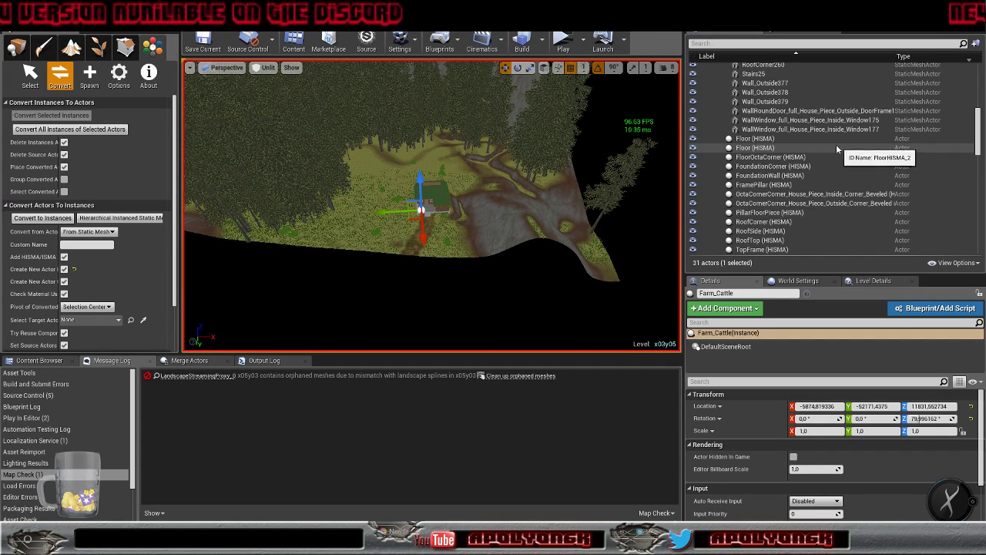
scroll(818, 153, up, 6)
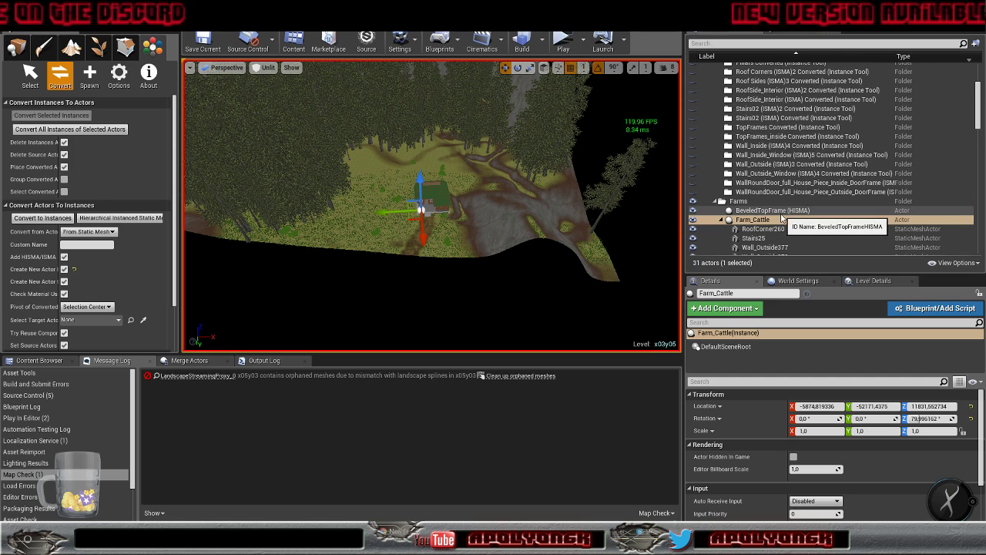
scroll(776, 215, down, 4)
scroll(784, 216, up, 5)
scroll(779, 137, down, 4)
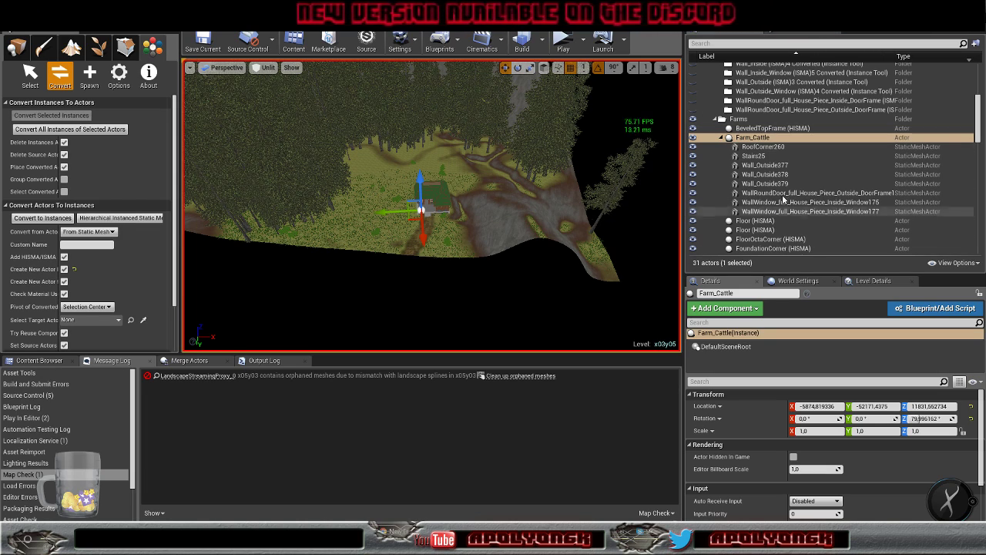
click(791, 137)
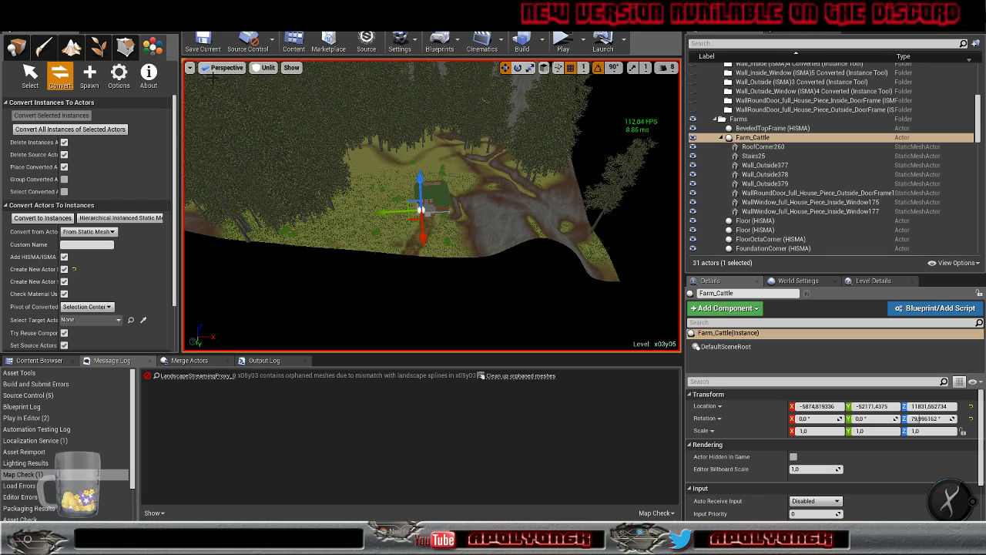
Save the current map and hide the x03y05 level
click(203, 42)
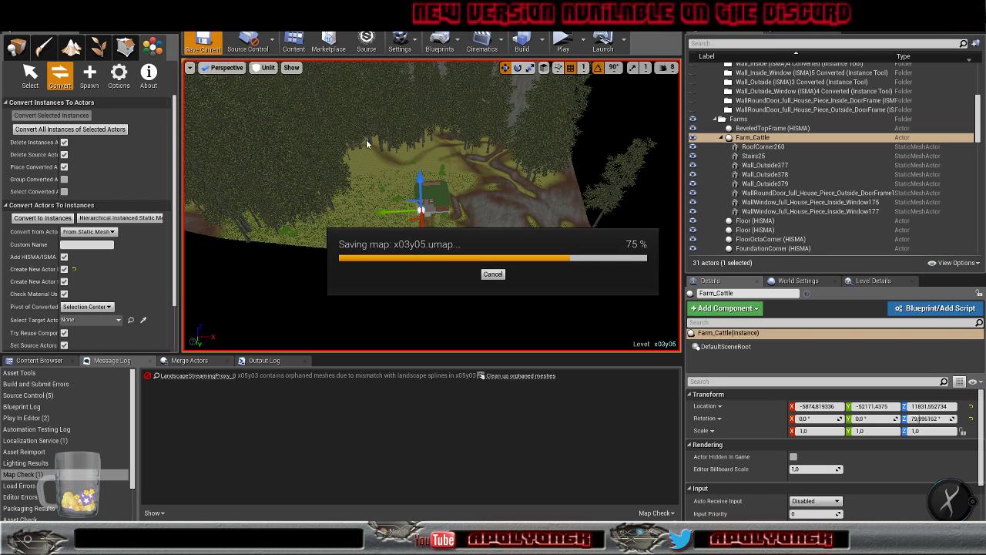
click(797, 33)
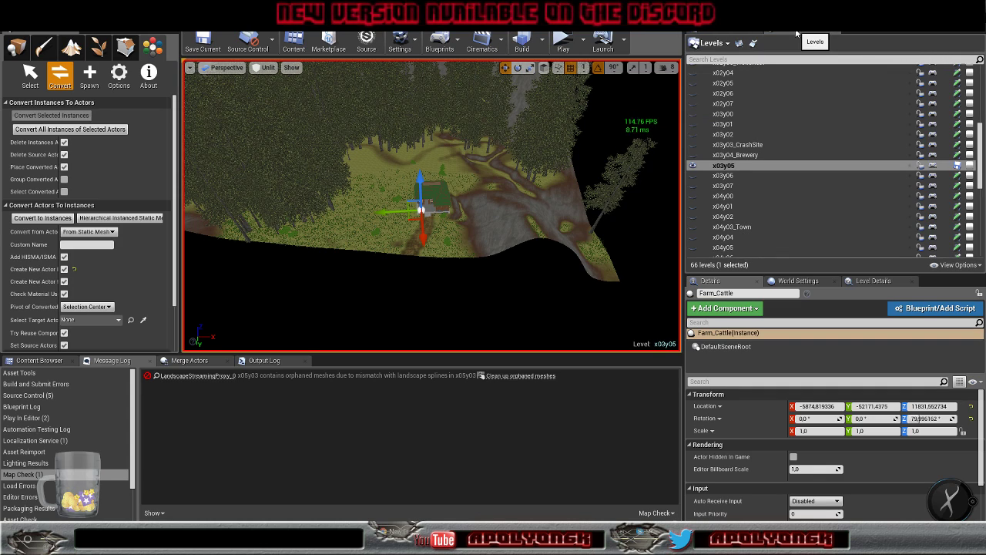
click(694, 166)
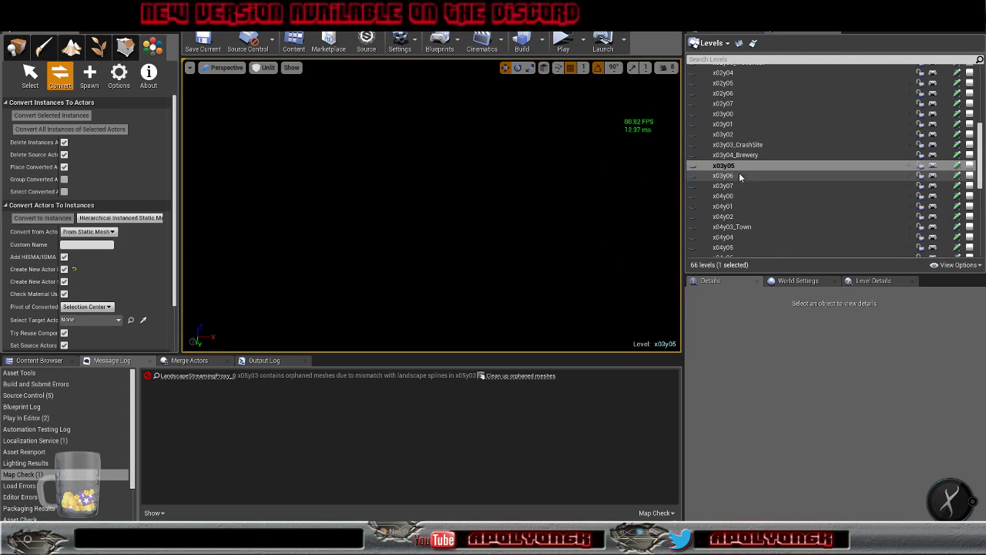
Show the x03y04_Brewery level with its purple-roofed building in view, and bring back the list of scene actors
click(695, 156)
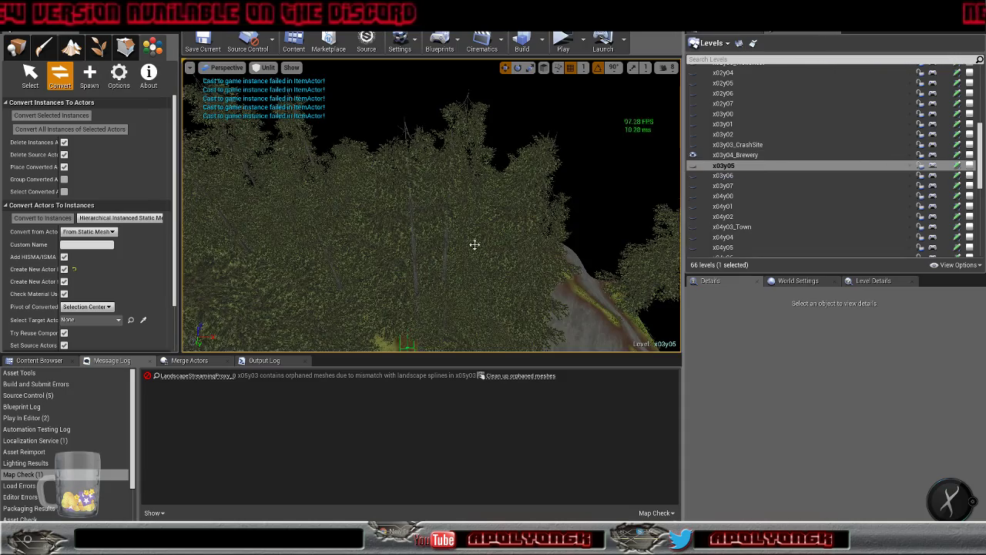
key(s)
right_drag(473, 245, 562, 239)
key(w)
key(s)
mouse_move(431, 205)
right_down()
mouse_move(420, 216)
mouse_move(470, 202)
mouse_move(478, 220)
mouse_move(458, 231)
mouse_move(492, 220)
mouse_move(450, 202)
mouse_move(477, 197)
mouse_move(462, 189)
mouse_move(439, 192)
mouse_move(443, 202)
mouse_move(412, 219)
mouse_move(431, 212)
mouse_move(432, 192)
mouse_move(420, 192)
right_up()
key(w)
key(w)
key(s)
key(w)
key(w)
key(s)
key(w)
right_drag(430, 257, 421, 258)
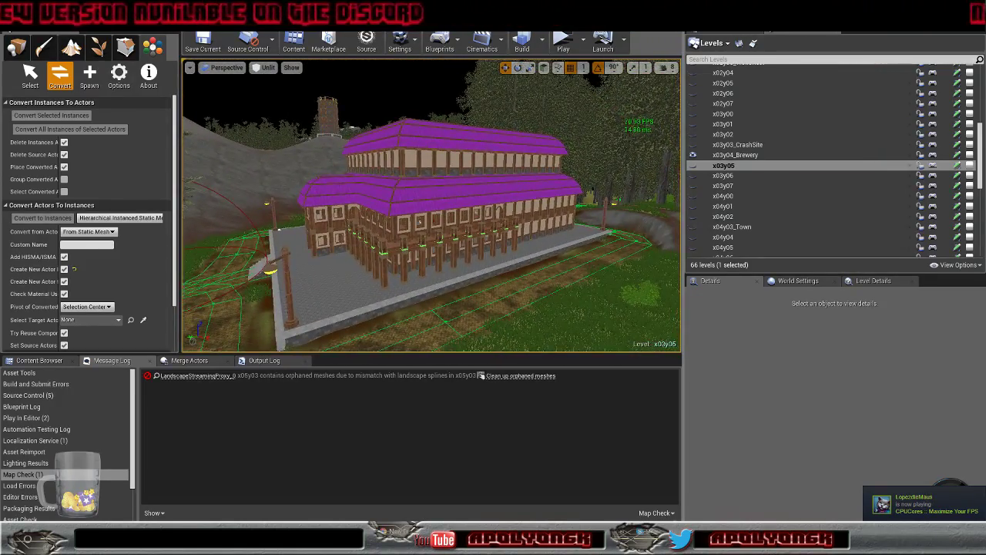
click(715, 32)
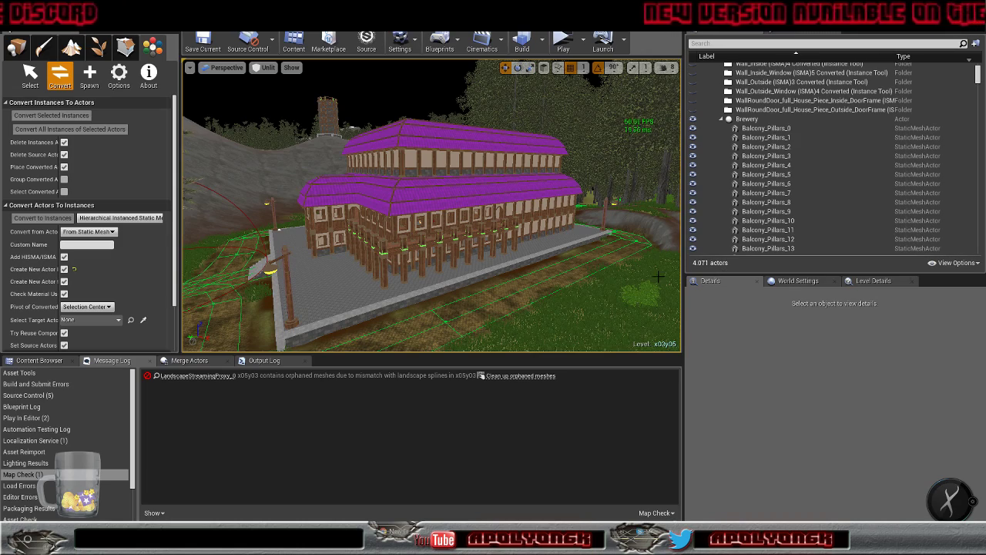
Examine the brewery building from outside and inside, including its entrance, interior rooms and surrounding grounds
right_drag(386, 211, 269, 160)
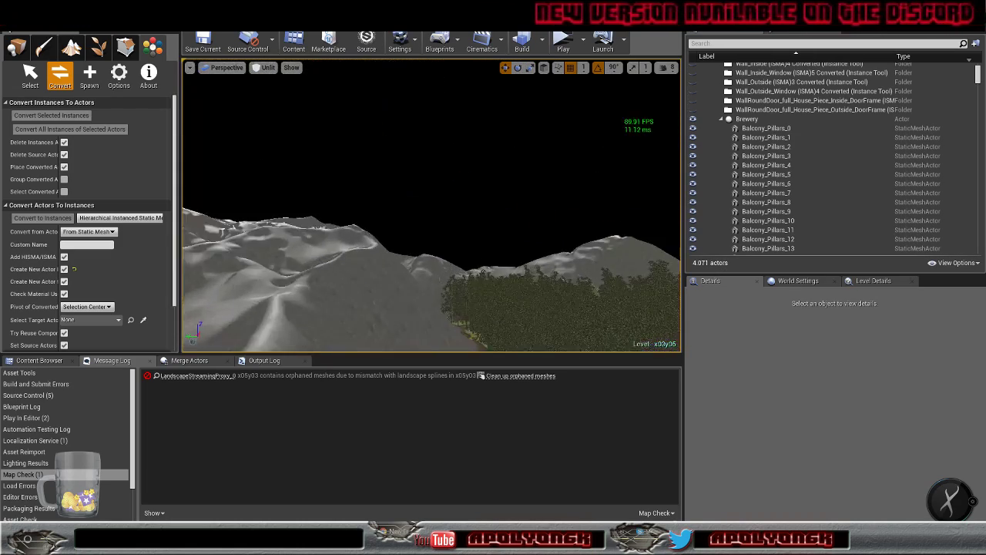
right_drag(431, 207, 470, 239)
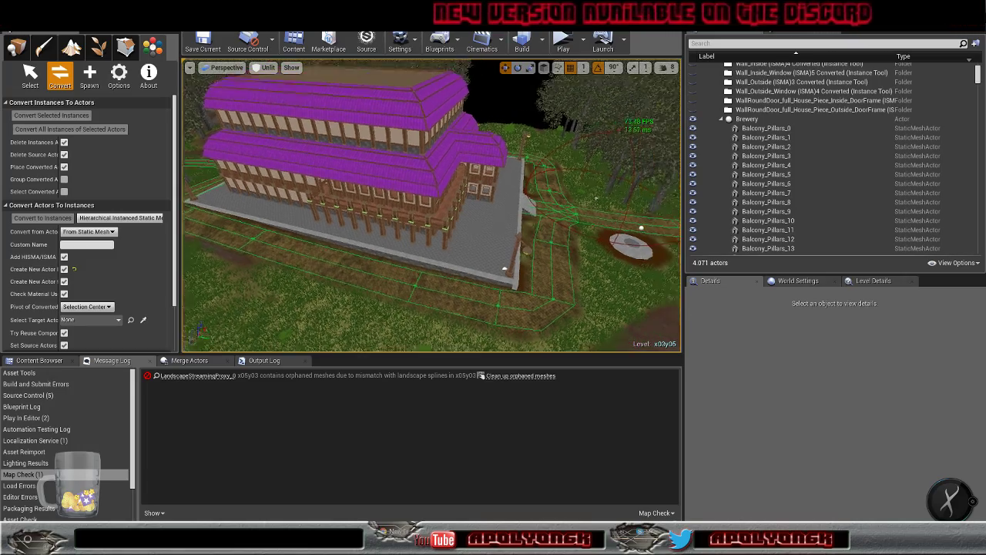
key(w)
right_drag(431, 206, 339, 166)
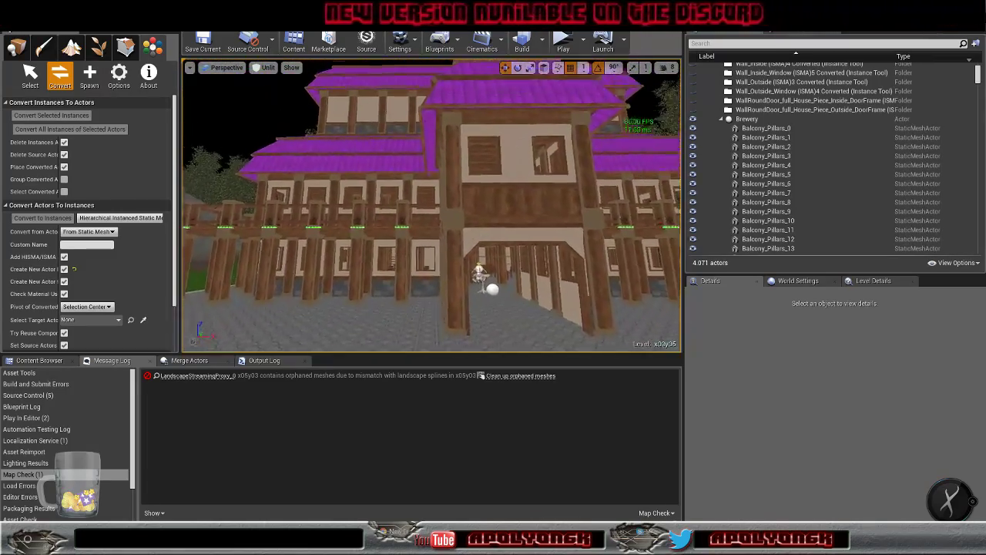
key(w)
right_drag(472, 246, 331, 202)
key(w)
right_drag(457, 306, 647, 316)
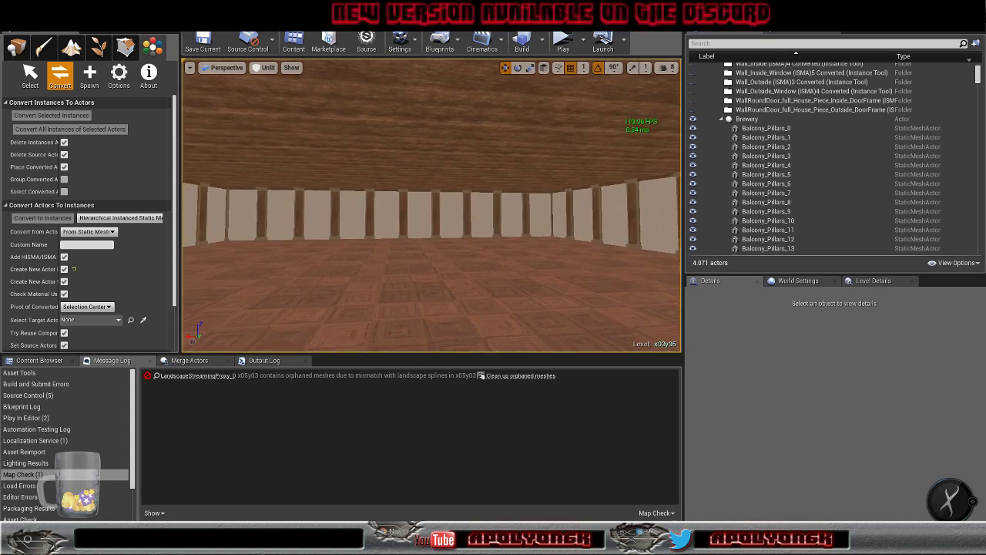
key(w)
right_drag(432, 206, 466, 292)
key(s)
key(w)
key(s)
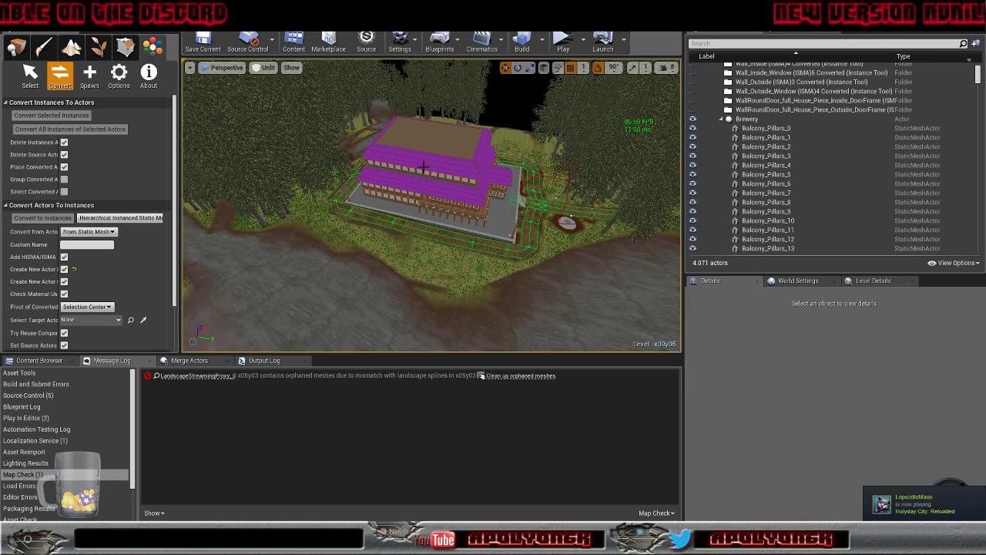
right_drag(461, 178, 470, 183)
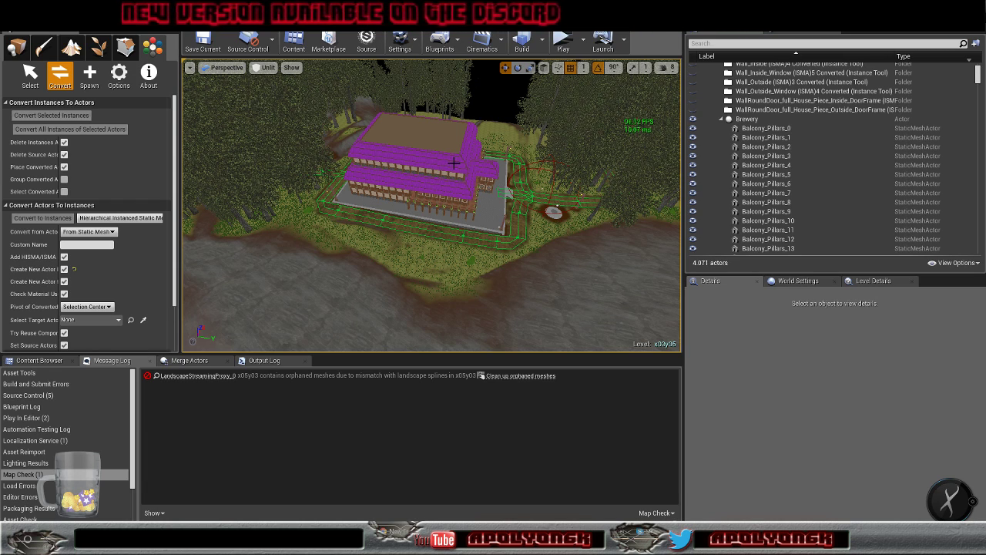
right_drag(456, 161, 467, 164)
right_drag(397, 119, 363, 143)
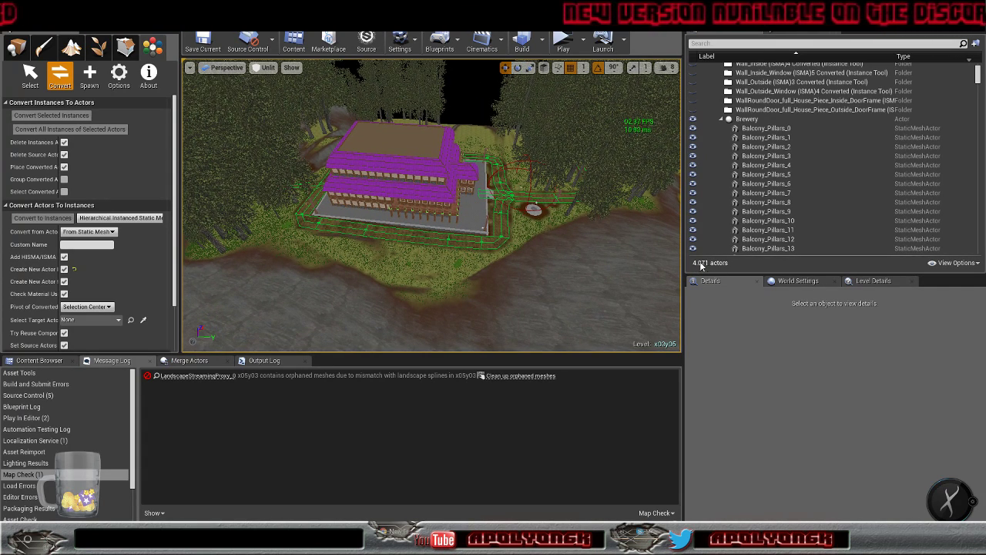
Select all static mesh actors of the same class that share the mesh of Balcony_Pillars_0 in the Brewery
click(769, 129)
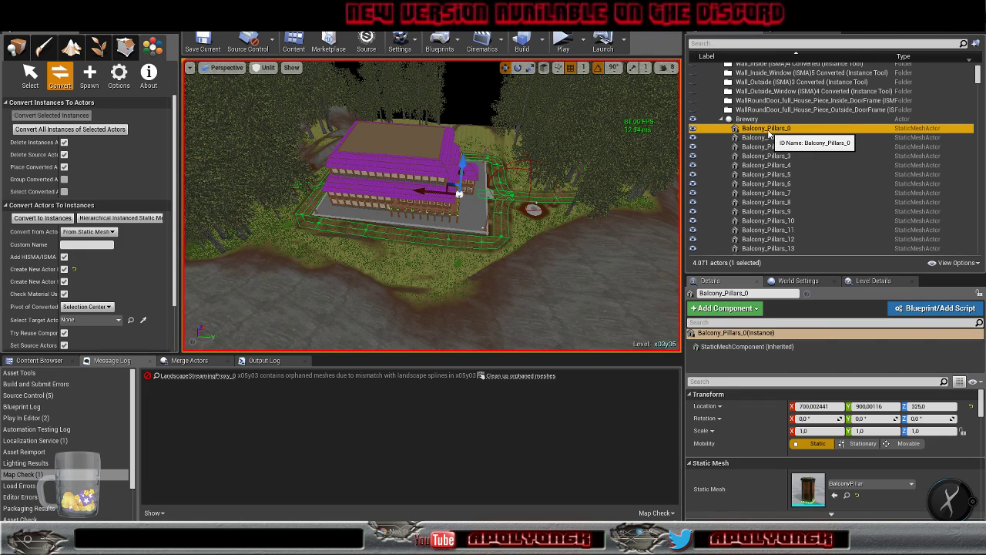
right_click(769, 134)
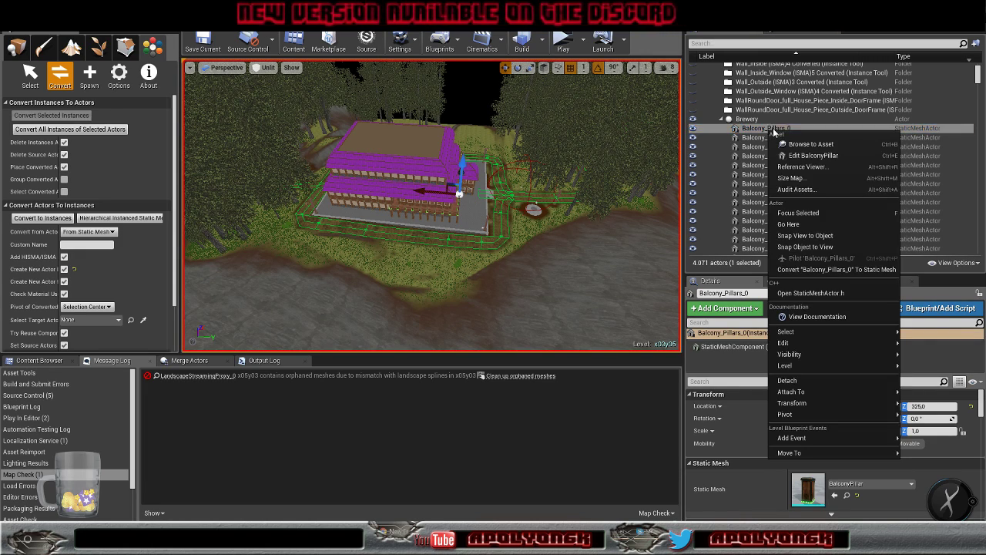
mouse_move(793, 332)
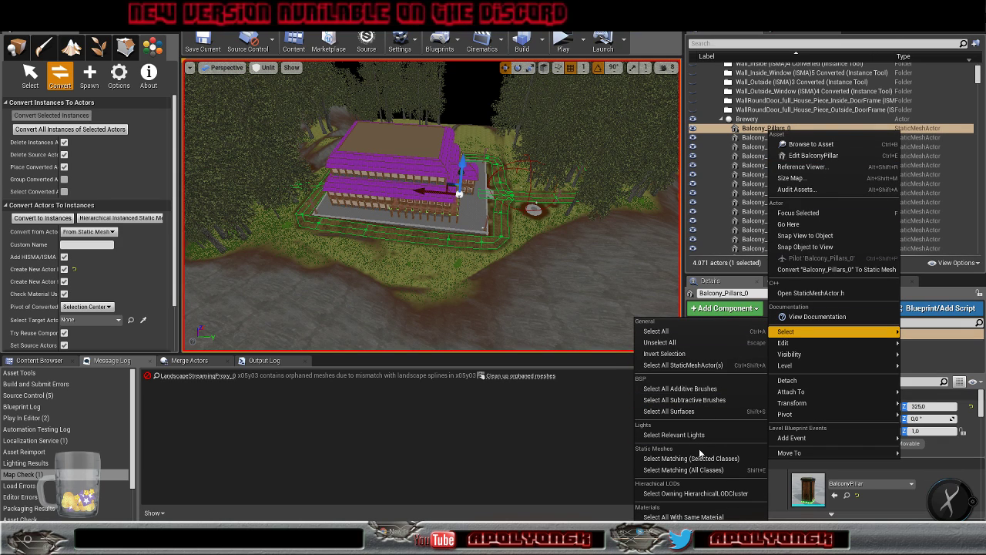
click(693, 458)
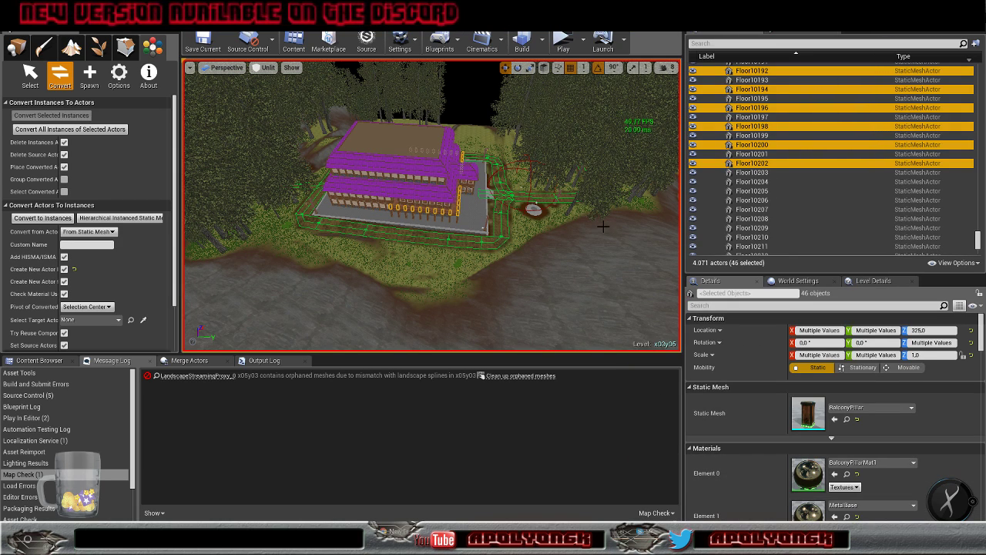
click(31, 220)
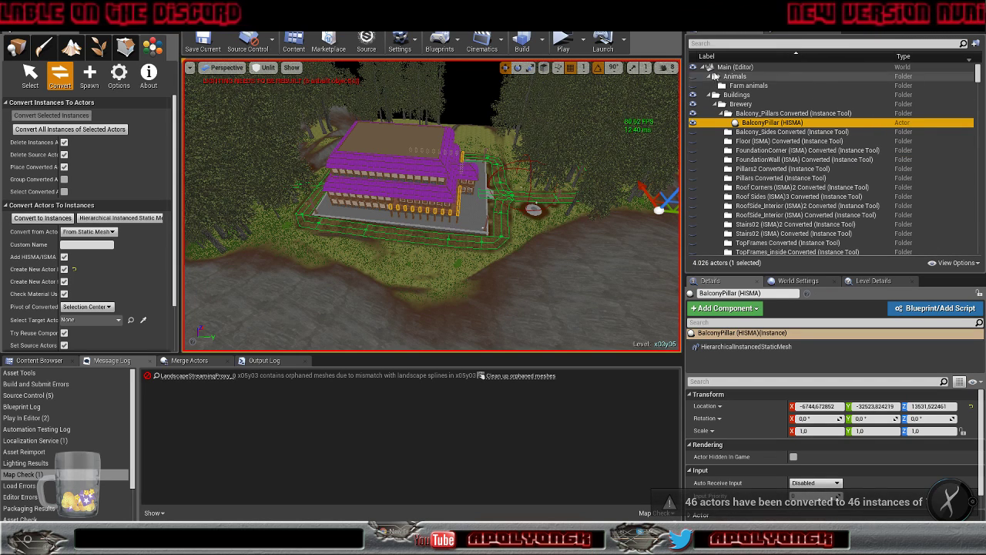
click(803, 28)
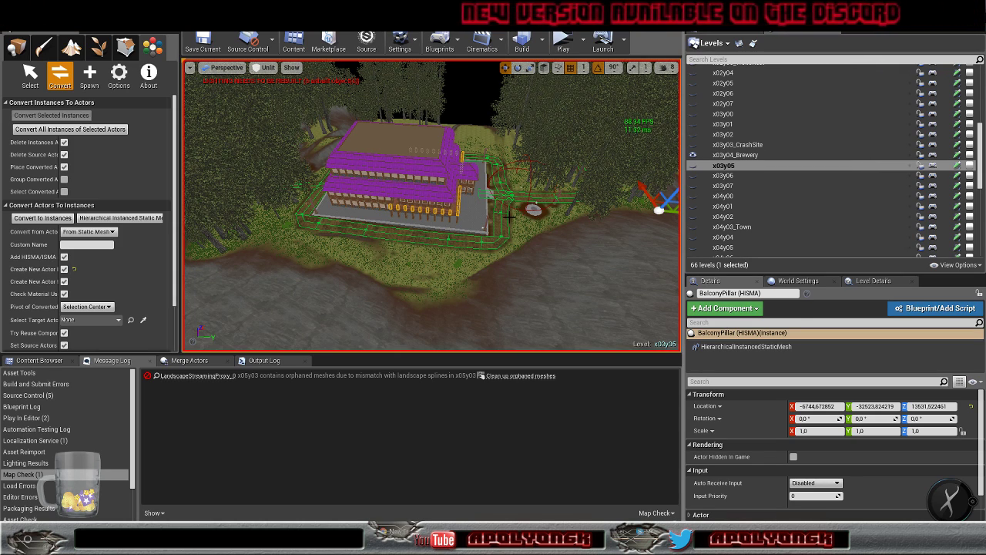
key(ctrl+z)
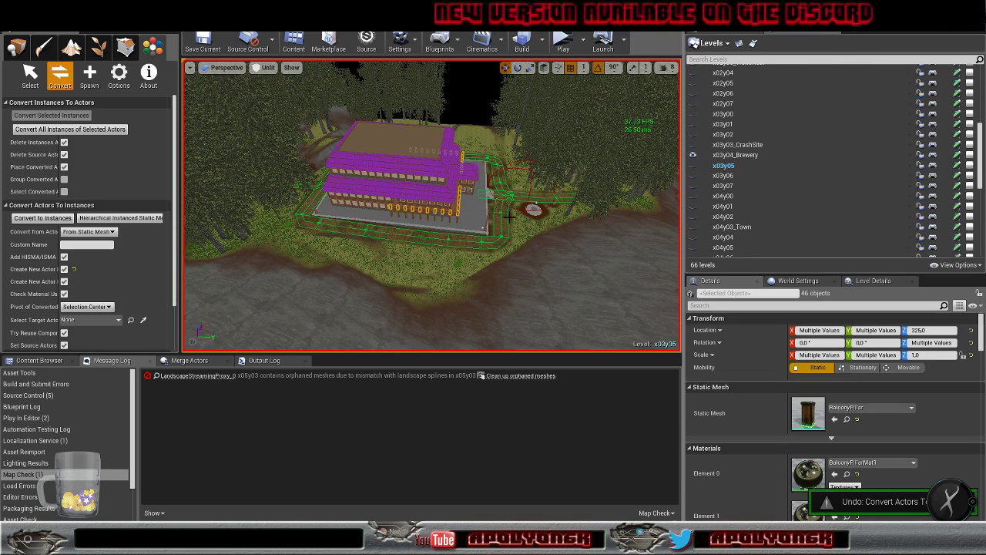
Make x03y04_Brewery the current level and review the selected Balcony_Pillars actors in the scene actor list
click(736, 156)
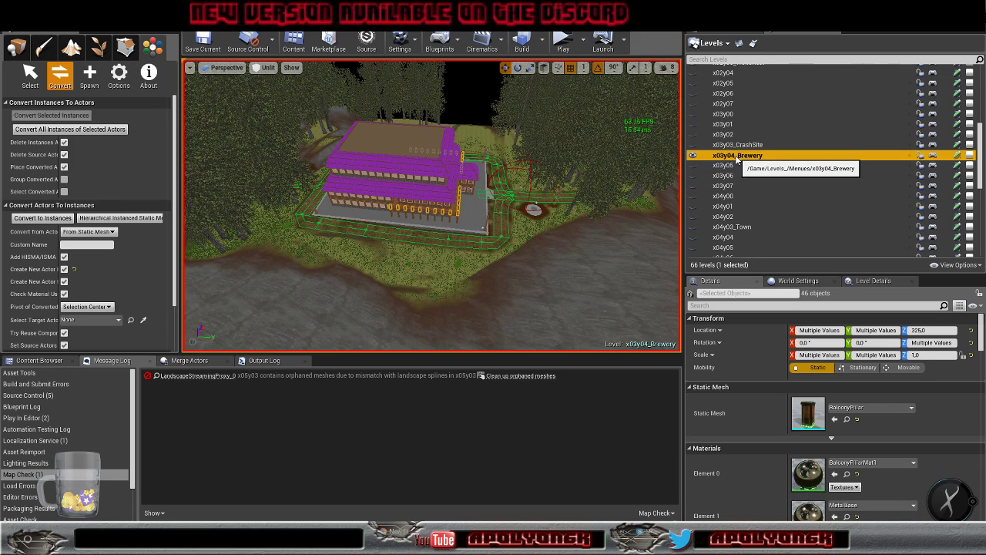
click(722, 35)
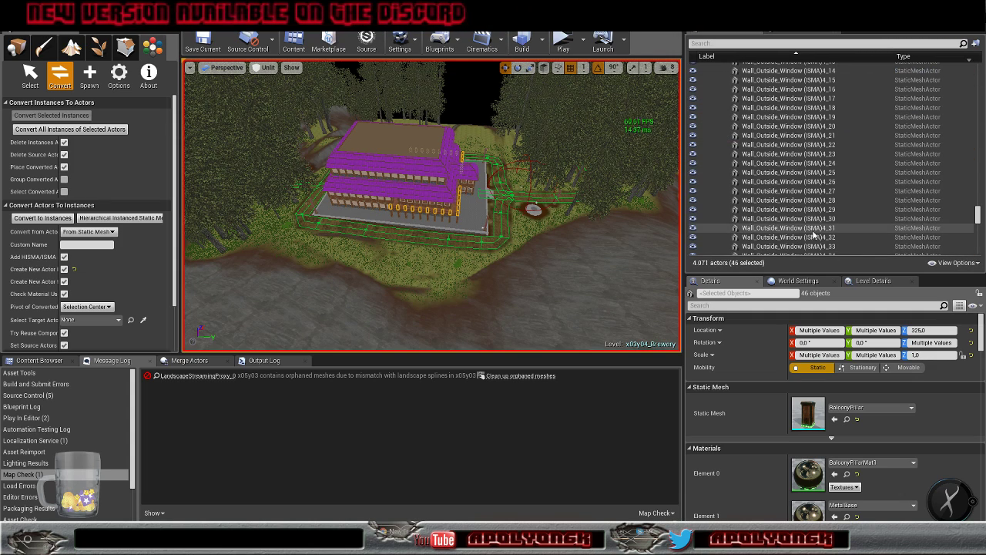
scroll(830, 241, down, 3)
scroll(829, 241, up, 10)
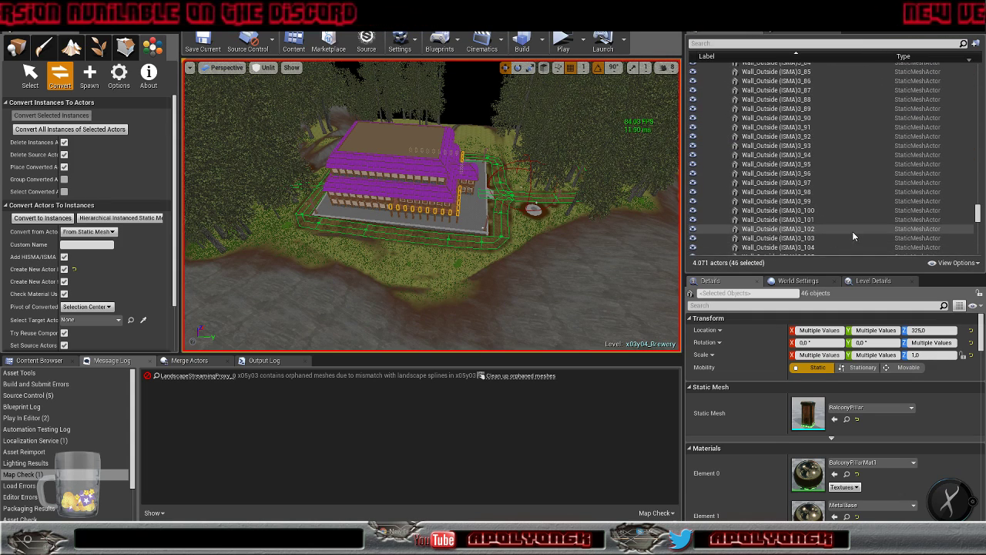
scroll(860, 235, up, 4)
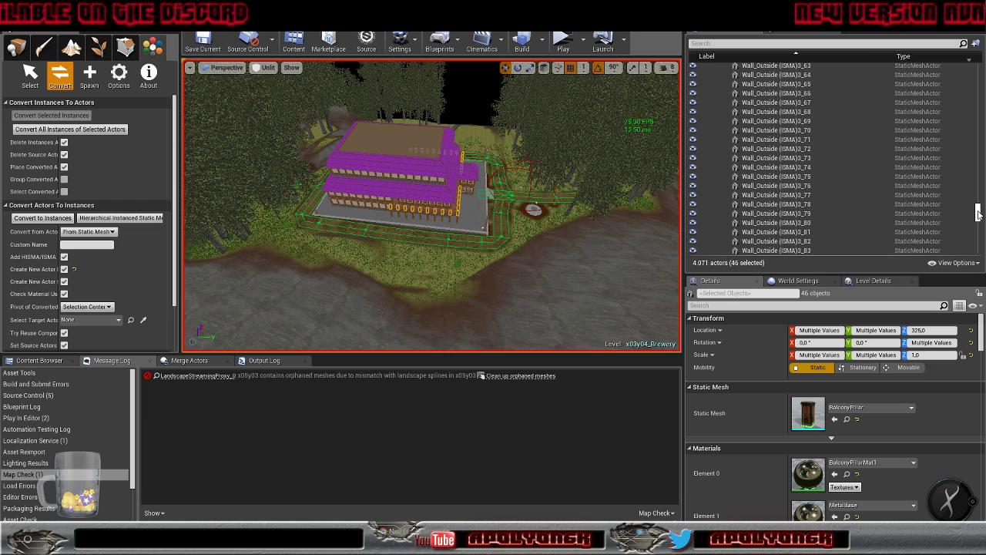
drag(979, 214, 983, 75)
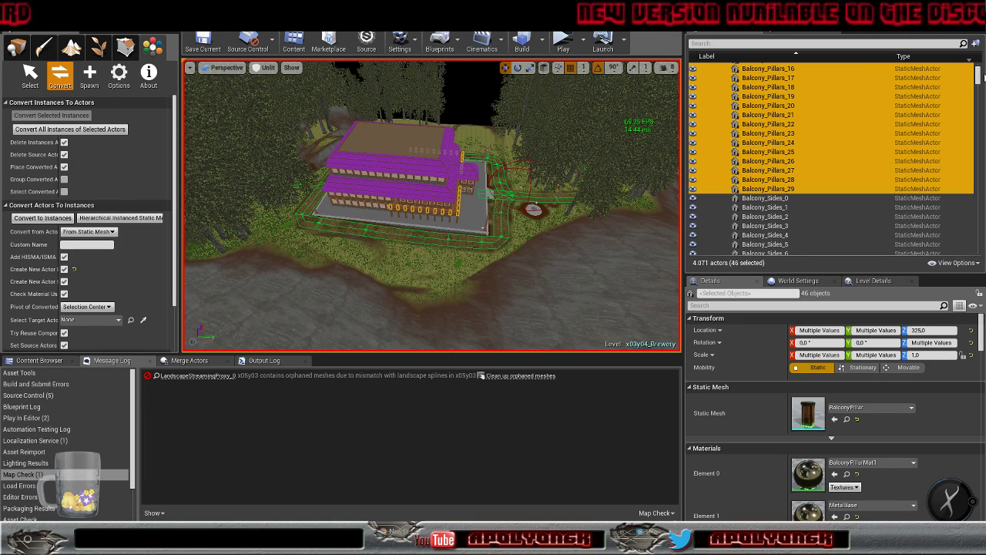
Convert the selected balcony pillars into hierarchical instances in x03y04_Brewery and inspect them on the building
click(813, 32)
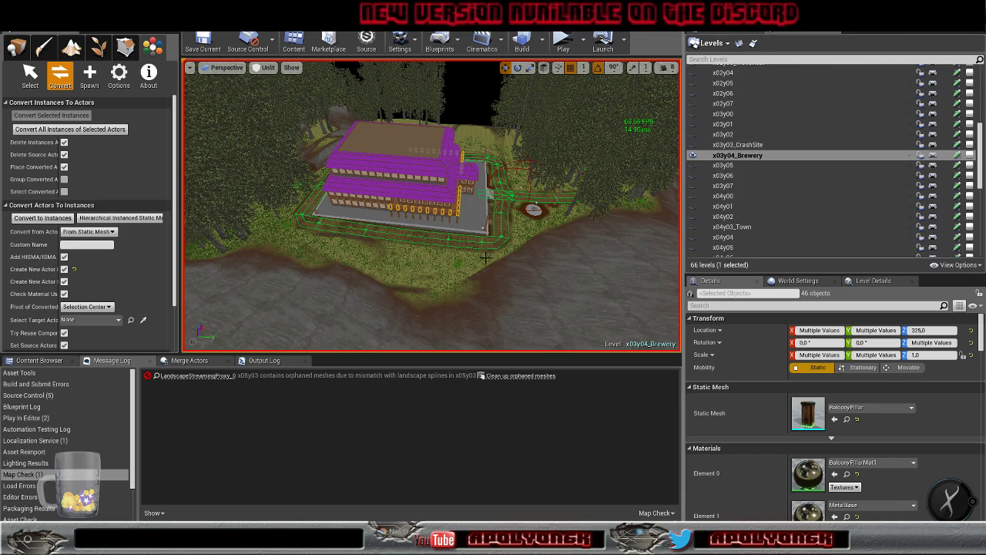
mouse_move(587, 190)
mouse_down()
mouse_move(571, 163)
mouse_move(587, 189)
mouse_up()
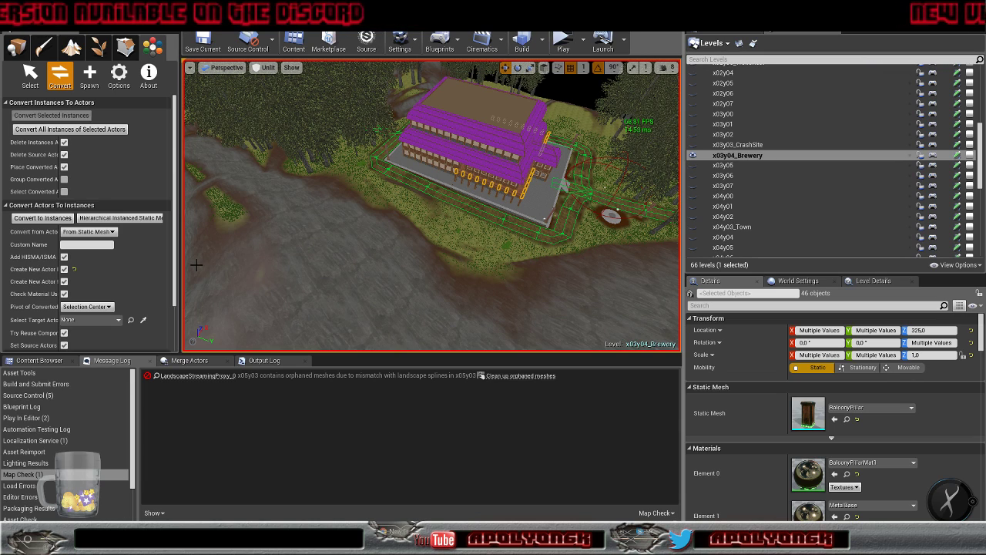
click(28, 220)
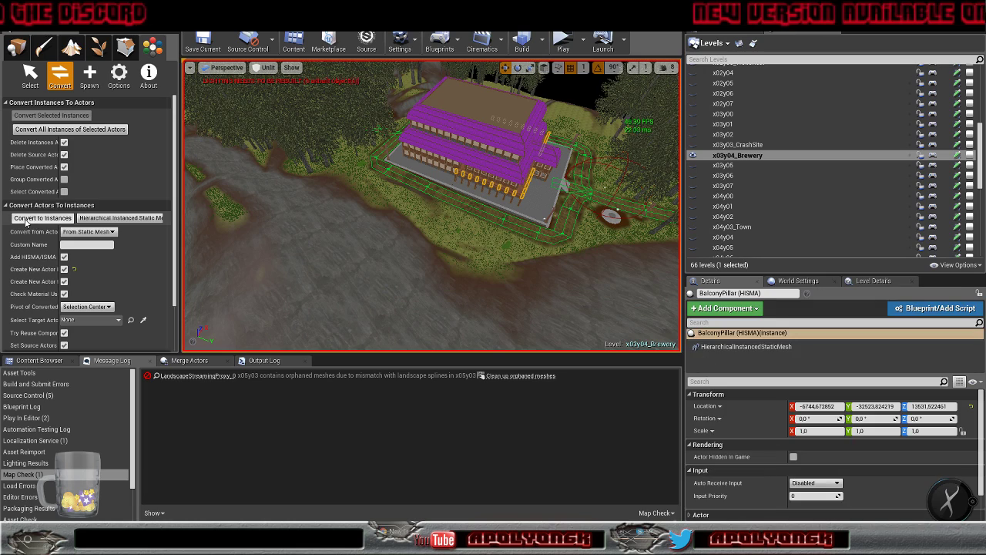
click(724, 42)
right_drag(588, 180, 578, 197)
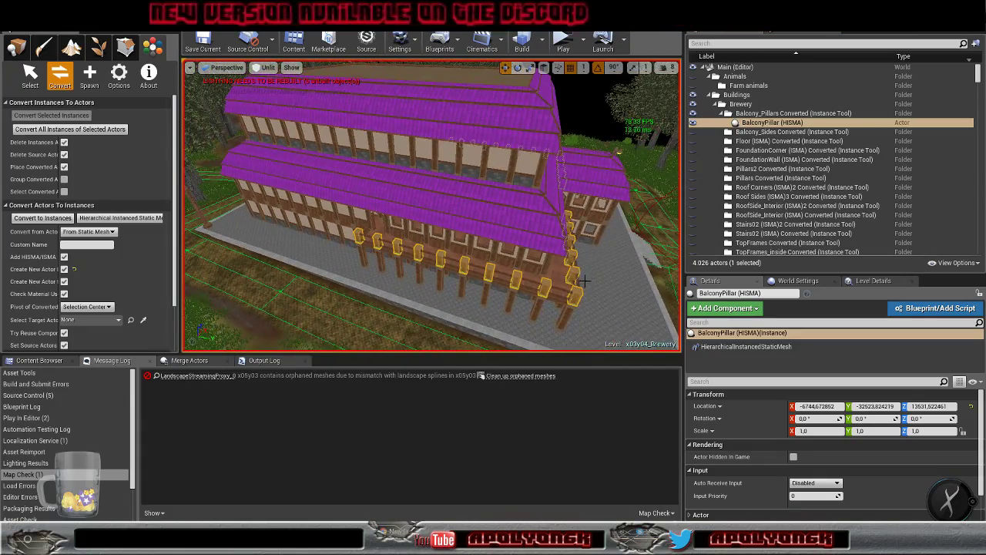
Select all static mesh actors matching Balcony_Sides_0 and convert them into hierarchical instances
scroll(760, 135, down, 10)
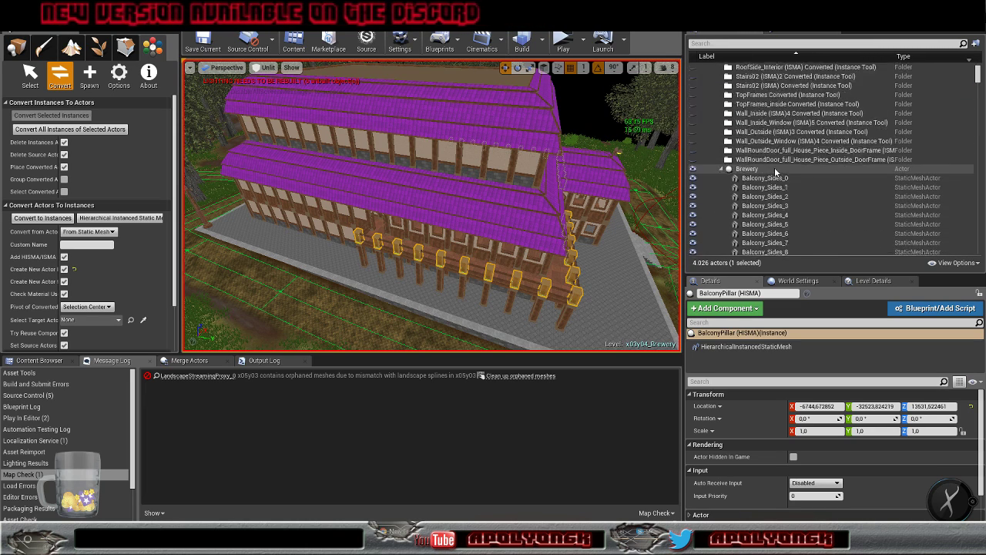
click(759, 112)
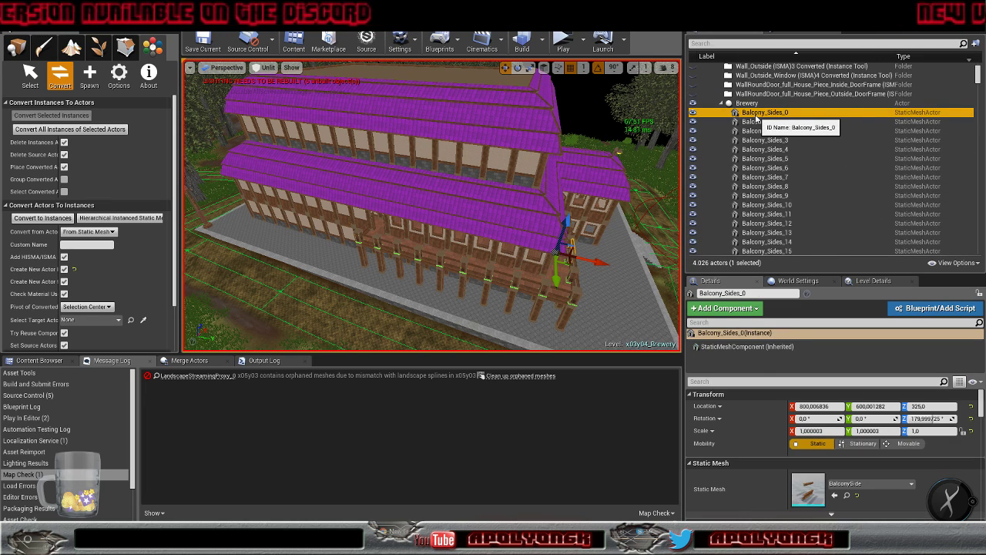
right_click(758, 118)
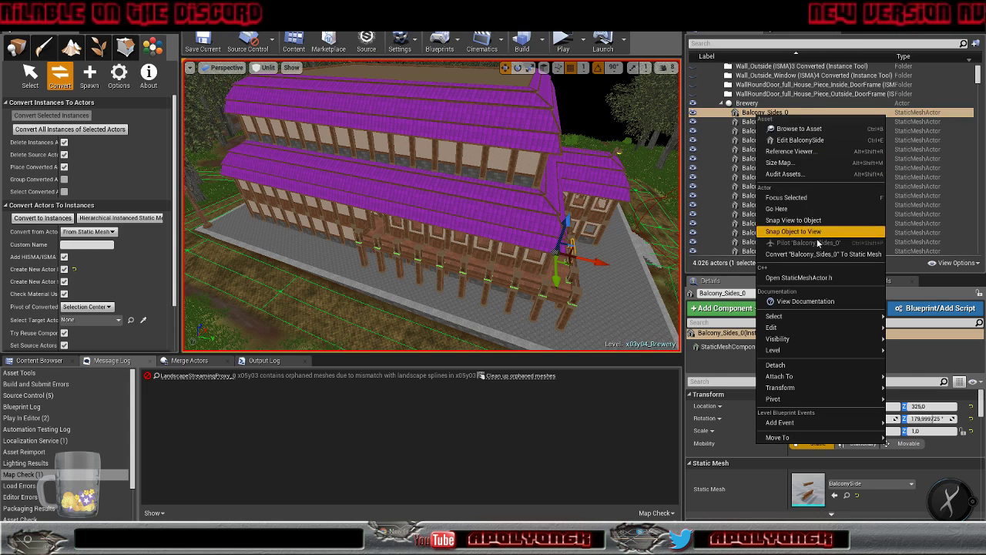
mouse_move(810, 322)
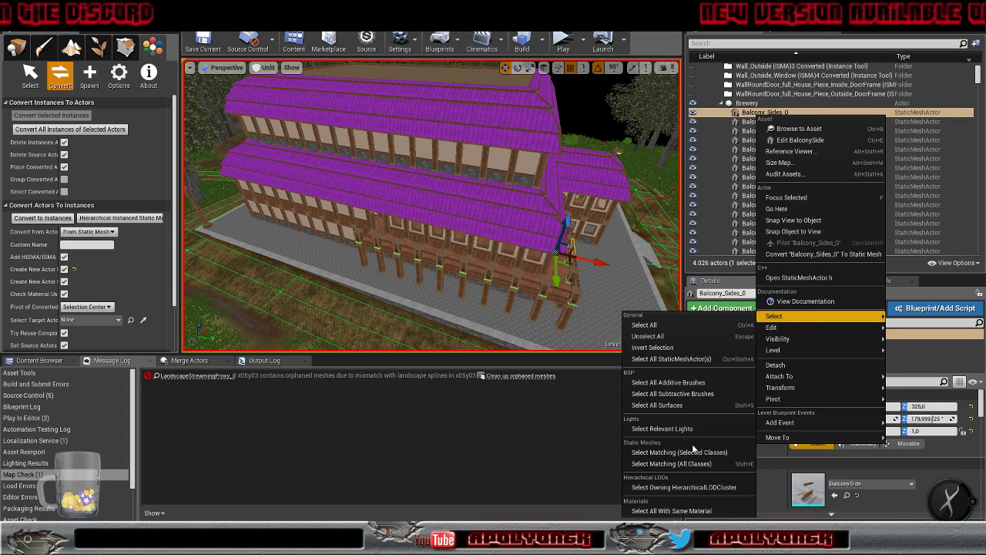
click(693, 456)
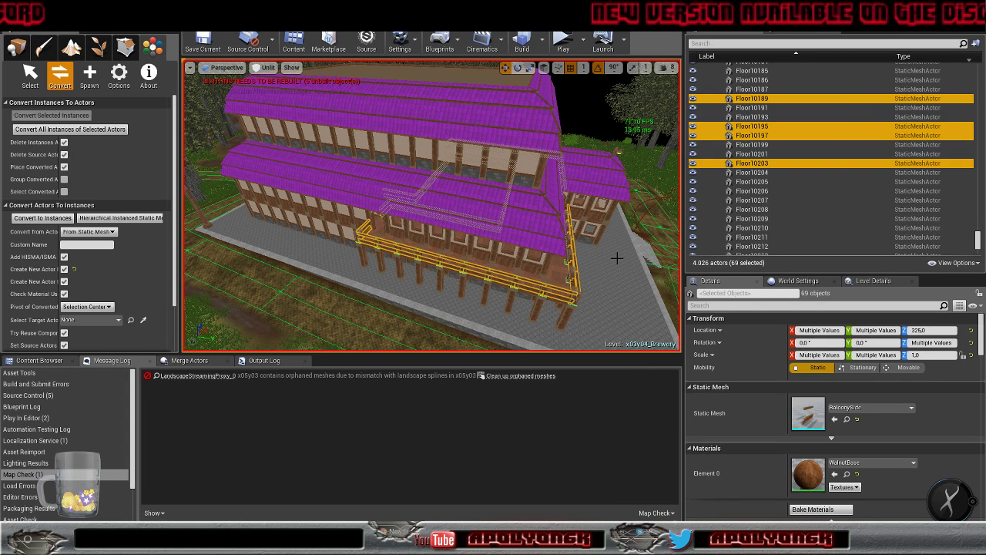
click(34, 219)
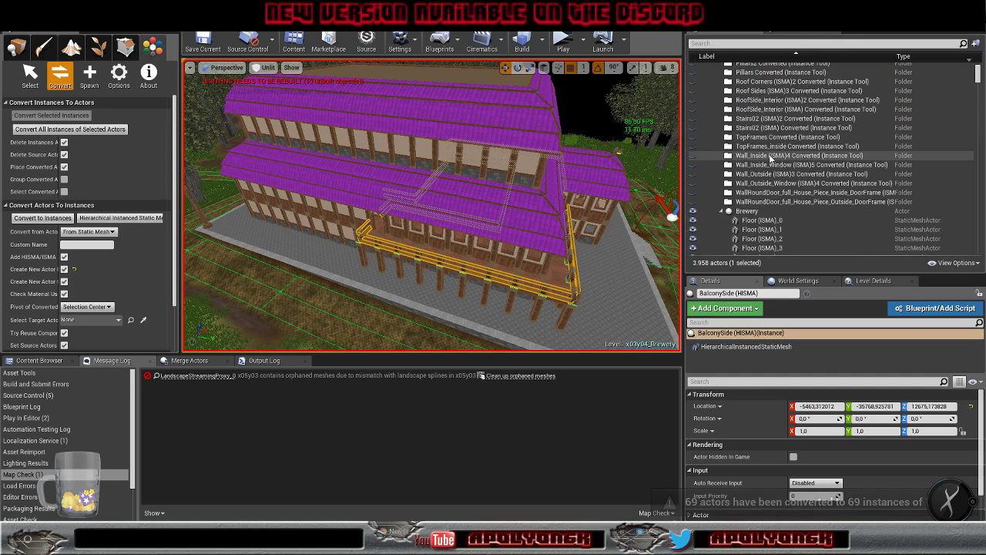
Select all static mesh actors matching Floor (ISMA)_0 in the Brewery and convert them into hierarchical instances
scroll(770, 158, up, 1)
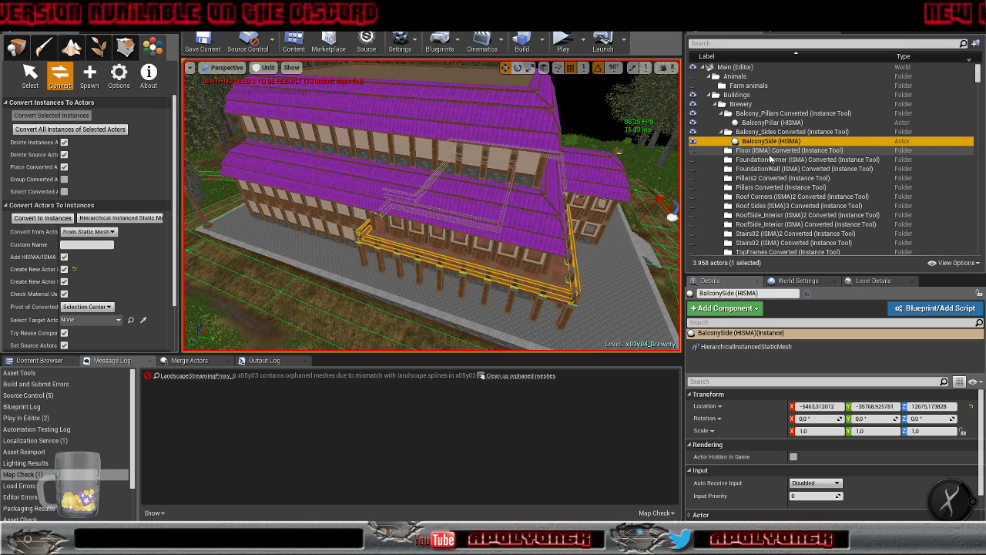
scroll(771, 158, down, 10)
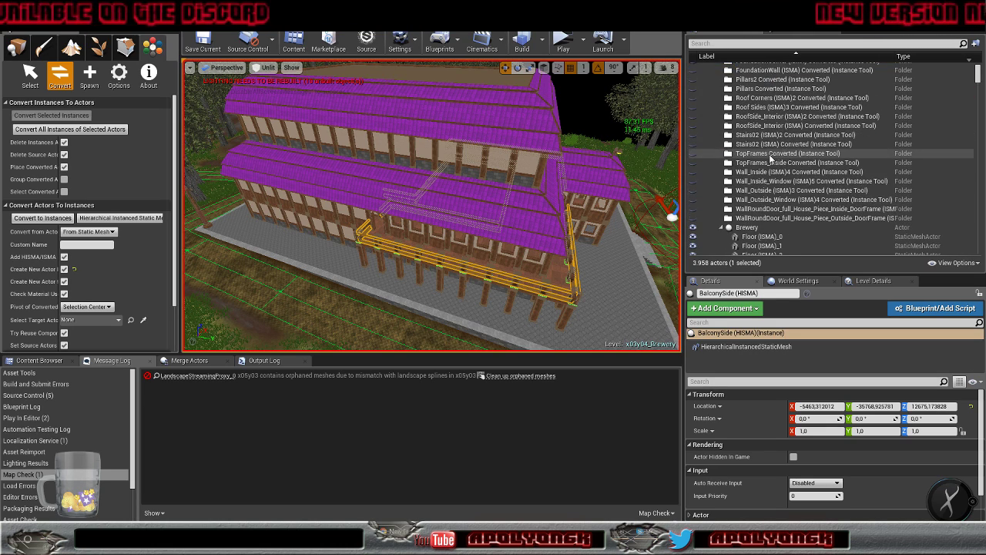
click(770, 154)
right_click(771, 158)
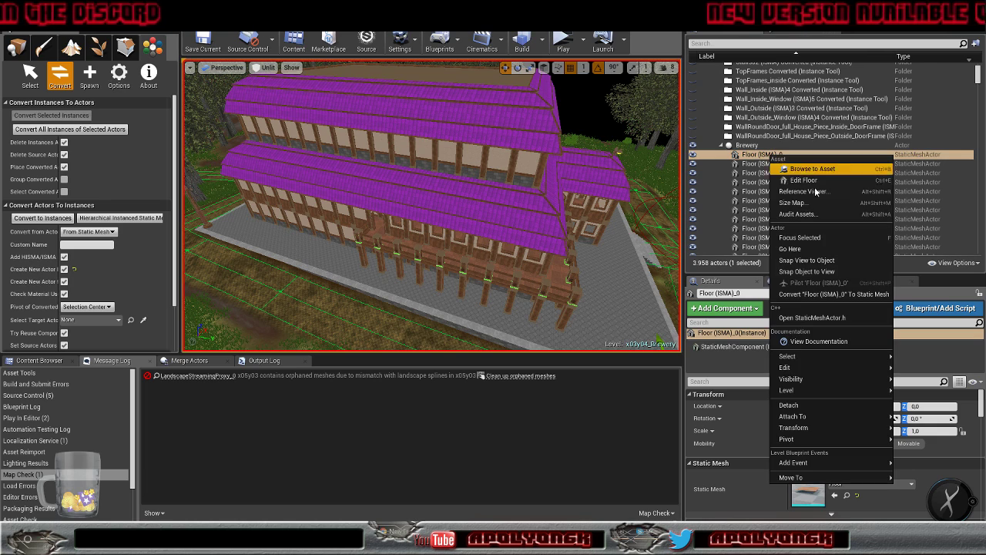
mouse_move(818, 359)
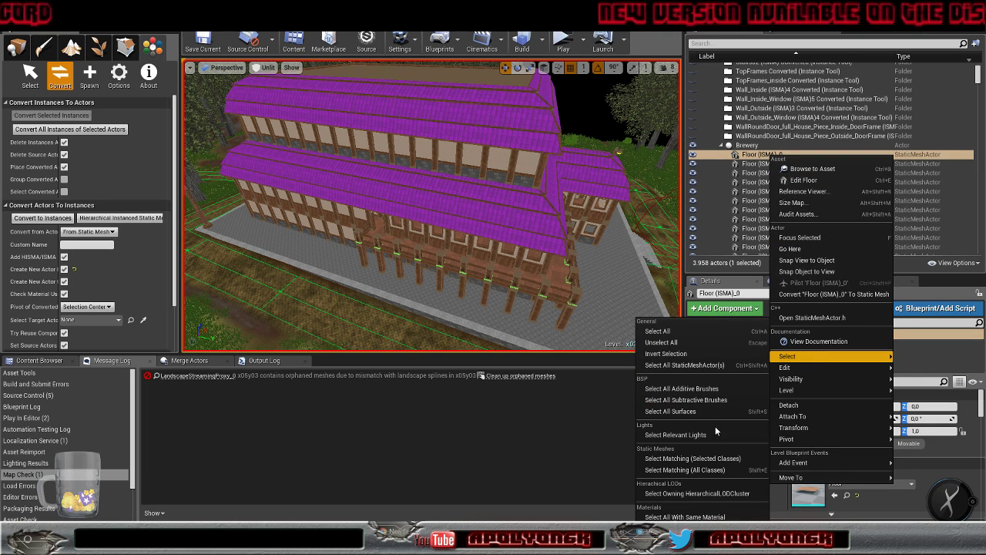
click(694, 460)
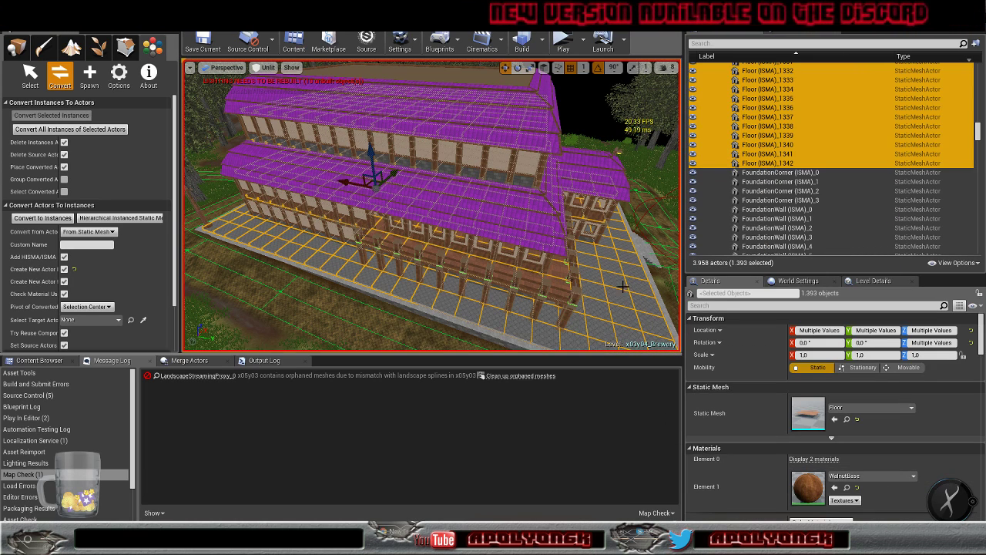
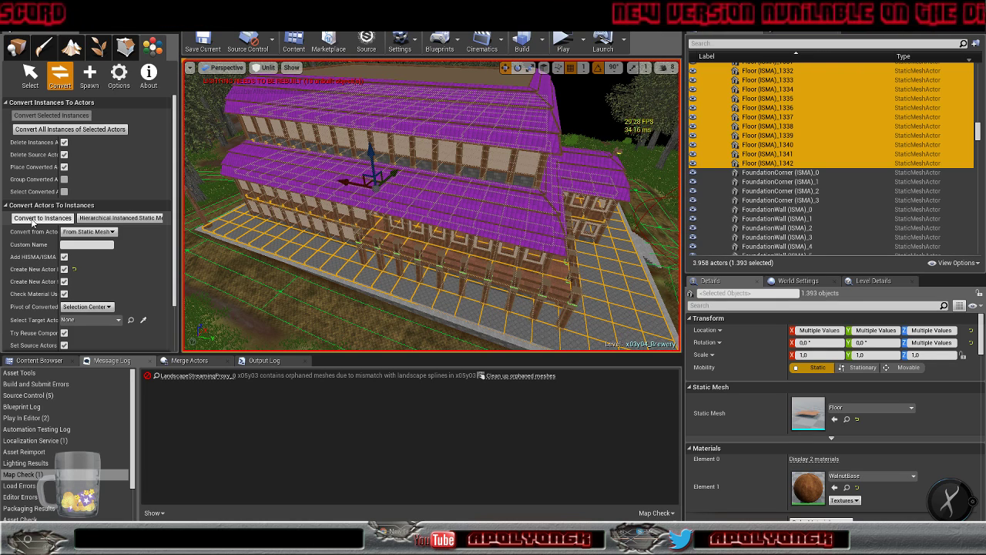
click(41, 218)
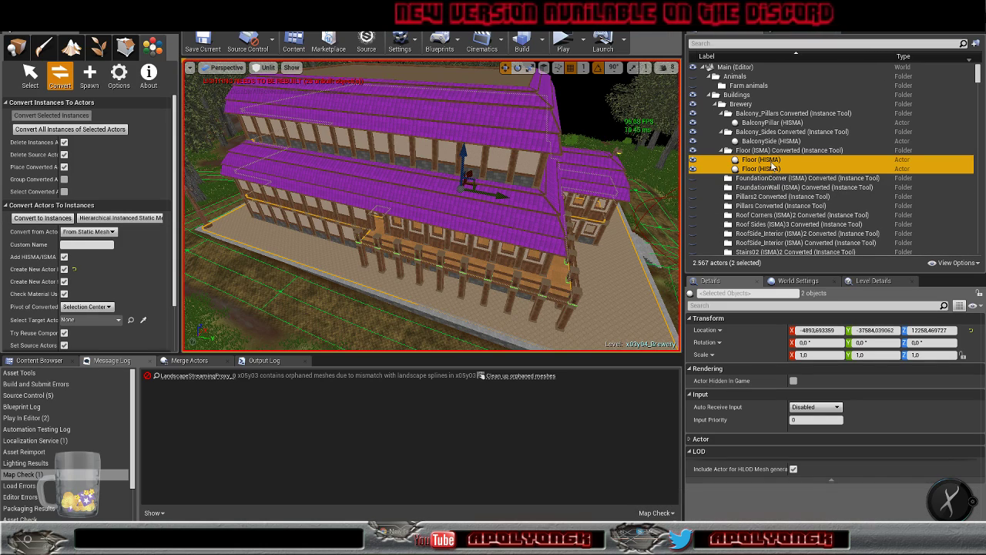
Inspect the converted floor instances around the brewery's balcony, pillars and paved base up close
right_drag(592, 273, 610, 284)
key(s)
key(w)
key(w)
key(s)
scroll(587, 278, up, 1)
scroll(587, 277, up, 1)
scroll(587, 278, up, 3)
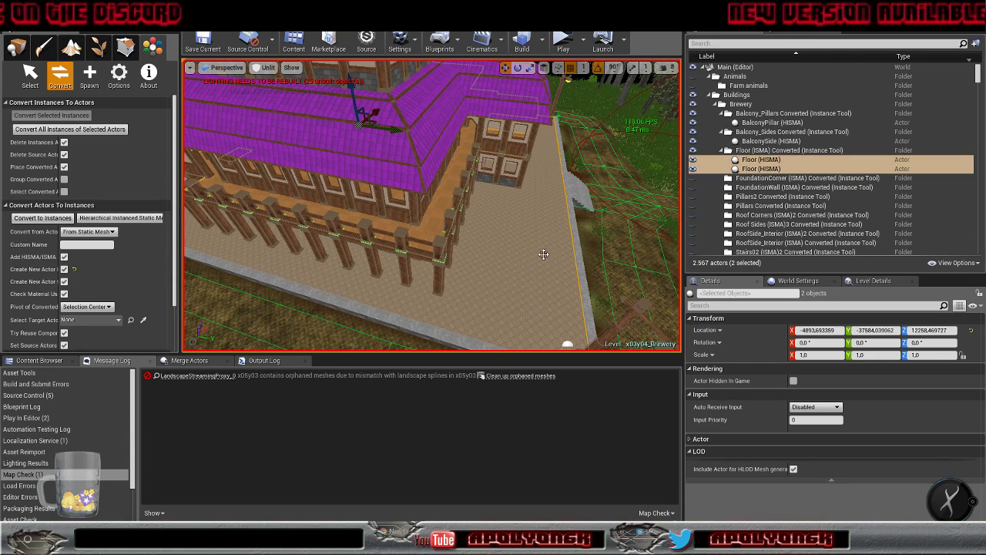
right_drag(543, 254, 555, 281)
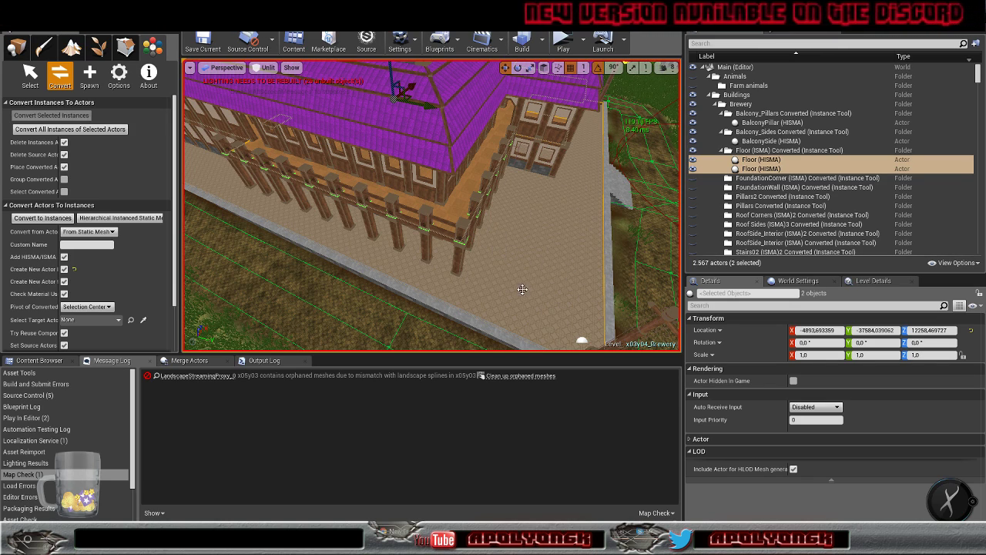
mouse_move(572, 252)
right_down()
mouse_move(524, 243)
mouse_move(572, 253)
right_up()
key(s)
key(w)
Select all static mesh actors matching FoundationCorner (ISMA)_0, frame them in the view and convert them into hierarchical instances
scroll(751, 164, down, 8)
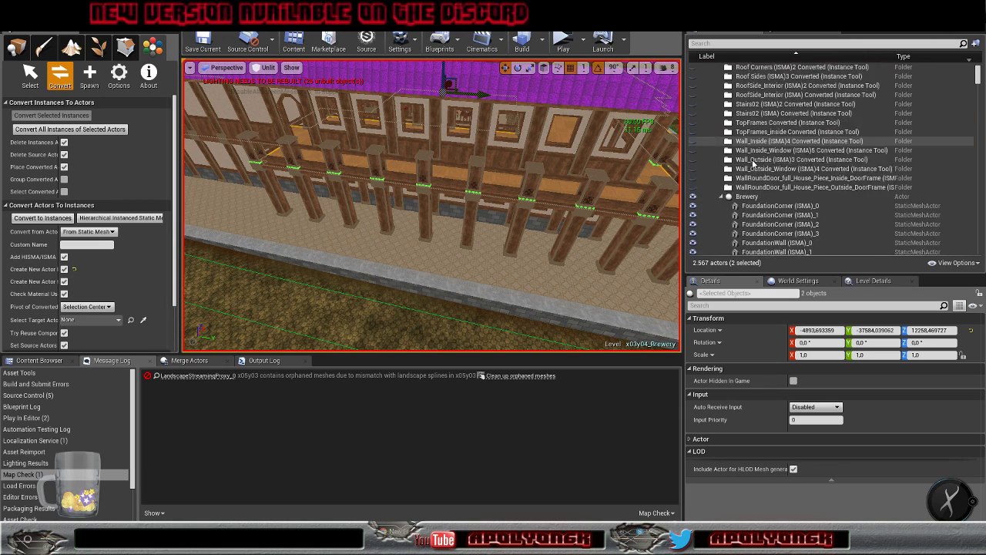
click(766, 141)
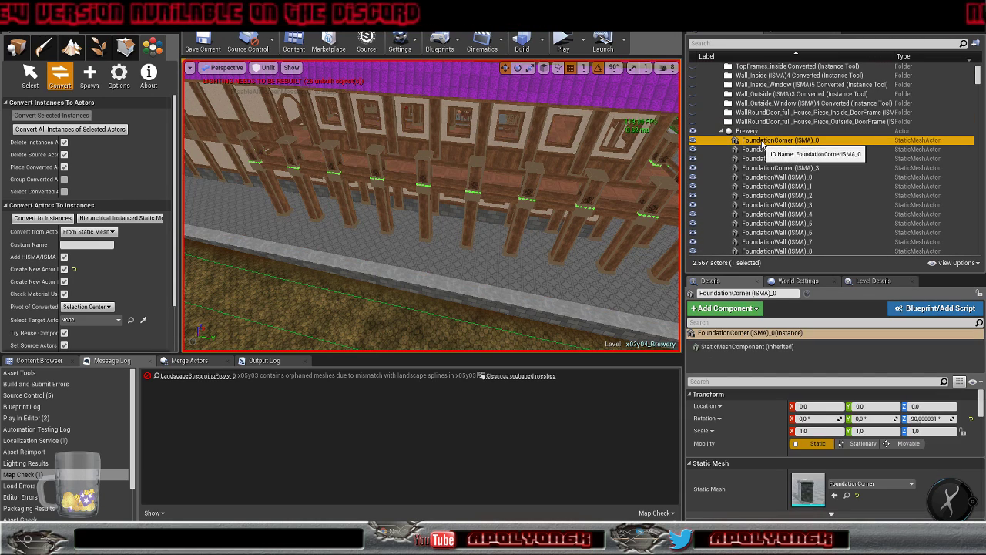
right_click(765, 144)
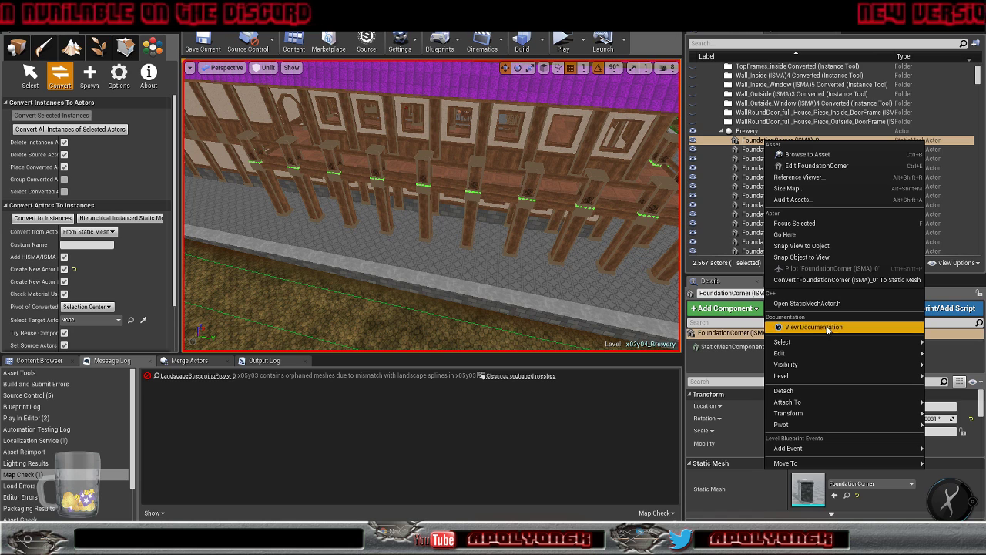
mouse_move(812, 342)
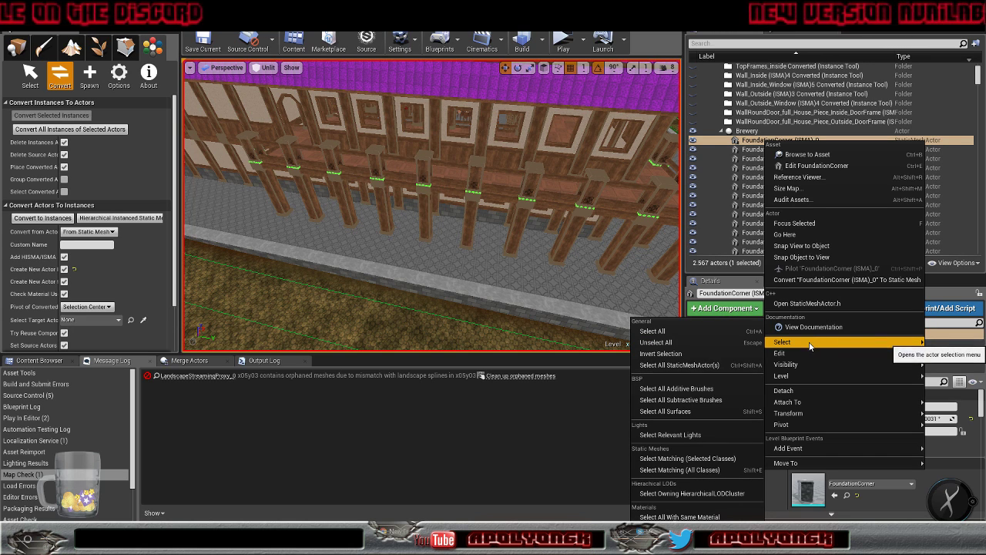
click(710, 460)
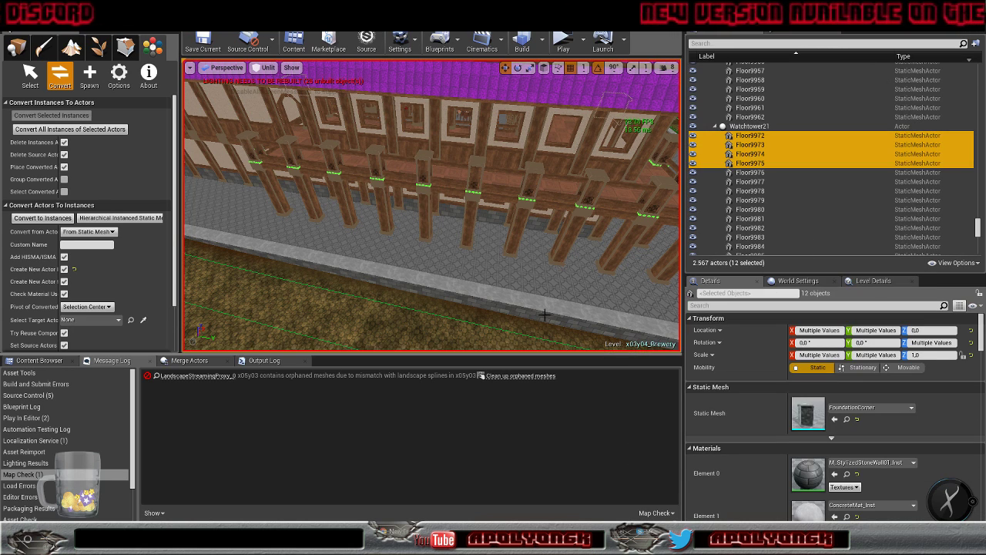
right_drag(431, 205, 639, 202)
key(f)
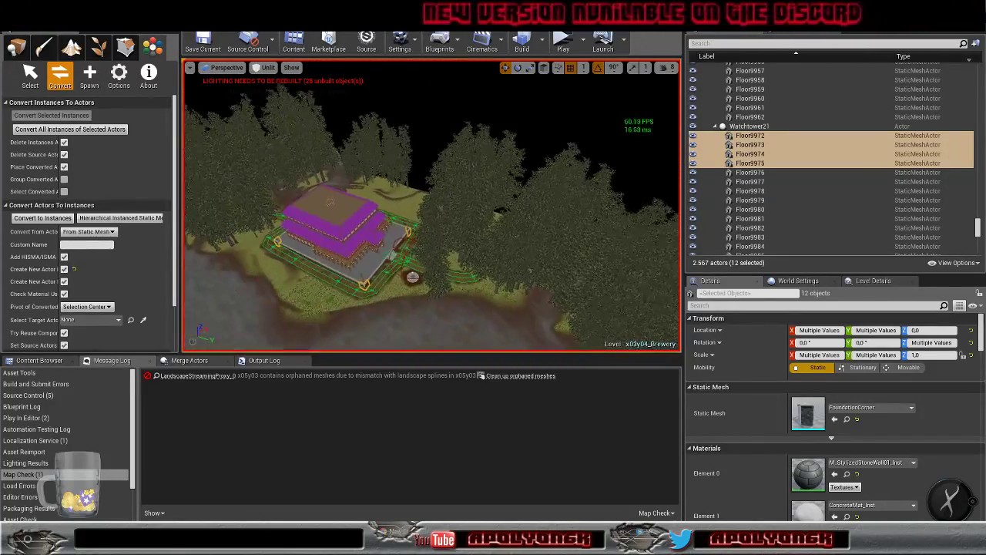
click(38, 219)
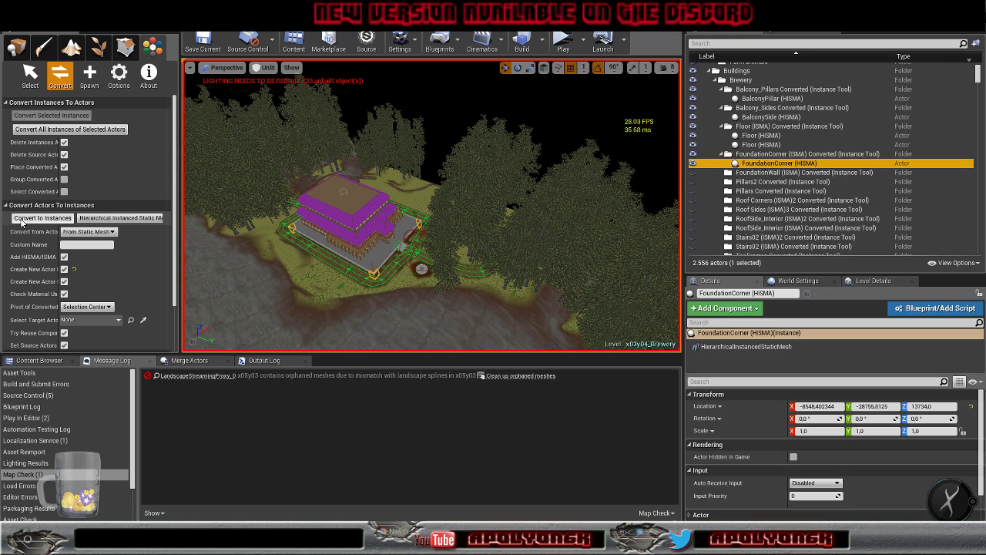
Select all actors sharing the mesh of FoundationWall (ISMA)_0 and convert them into hierarchical instances
scroll(759, 200, down, 4)
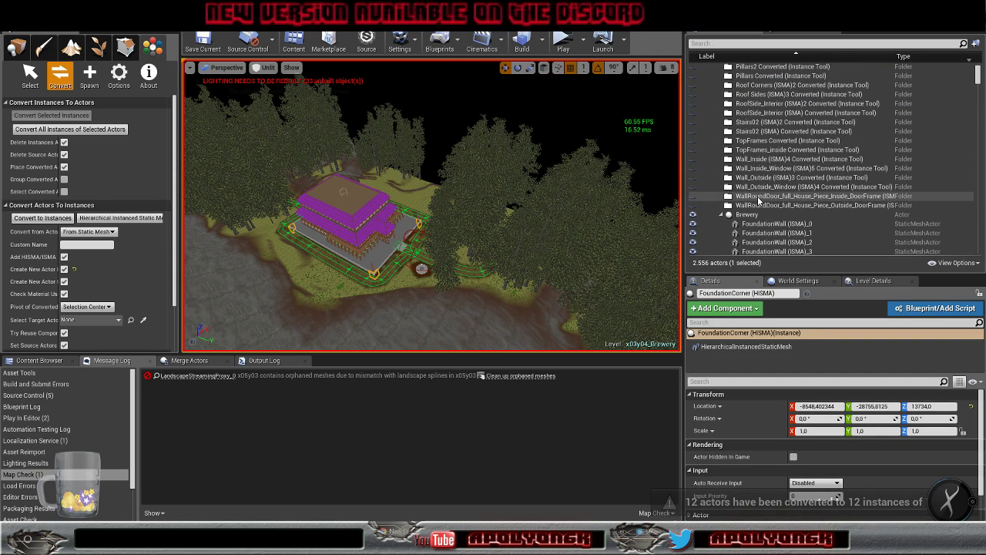
click(755, 224)
right_click(761, 225)
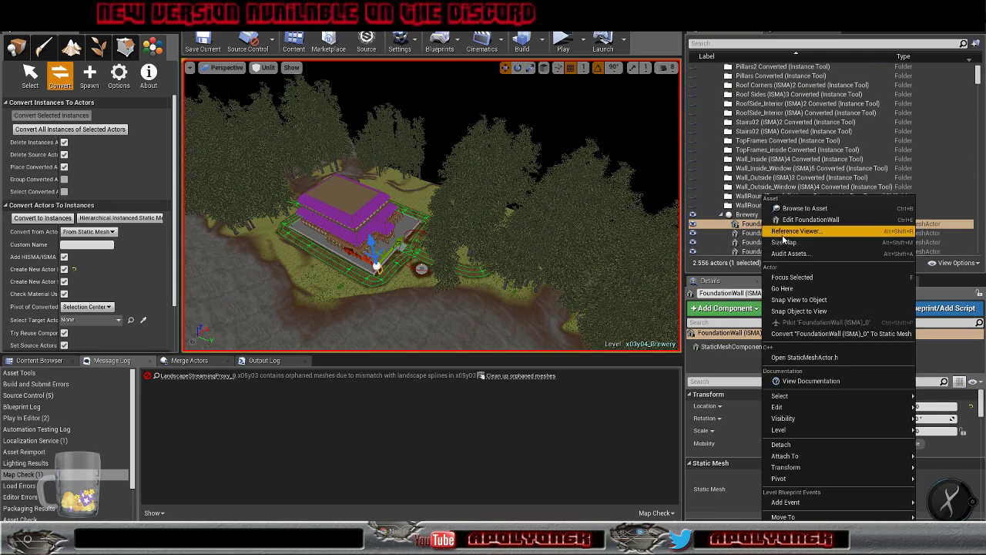
mouse_move(778, 395)
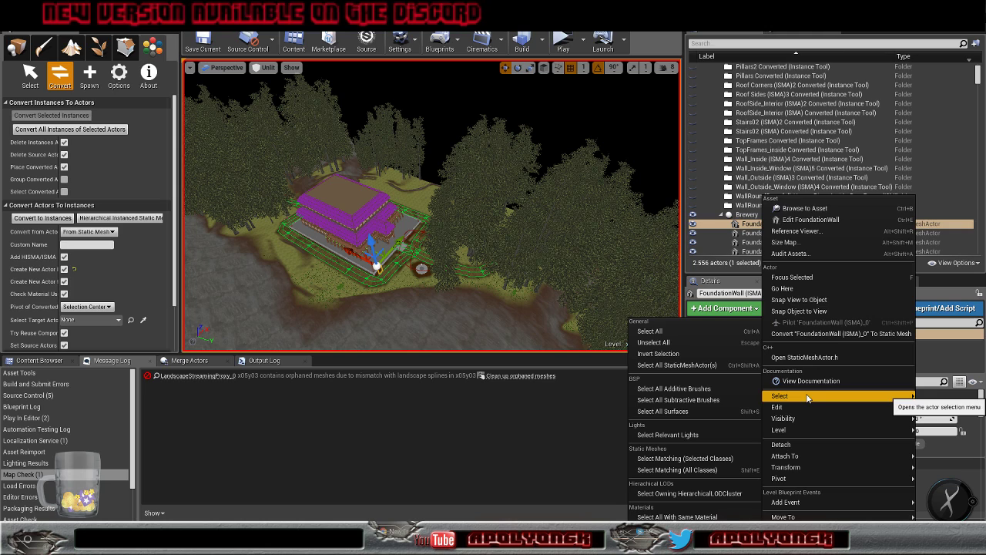
click(693, 469)
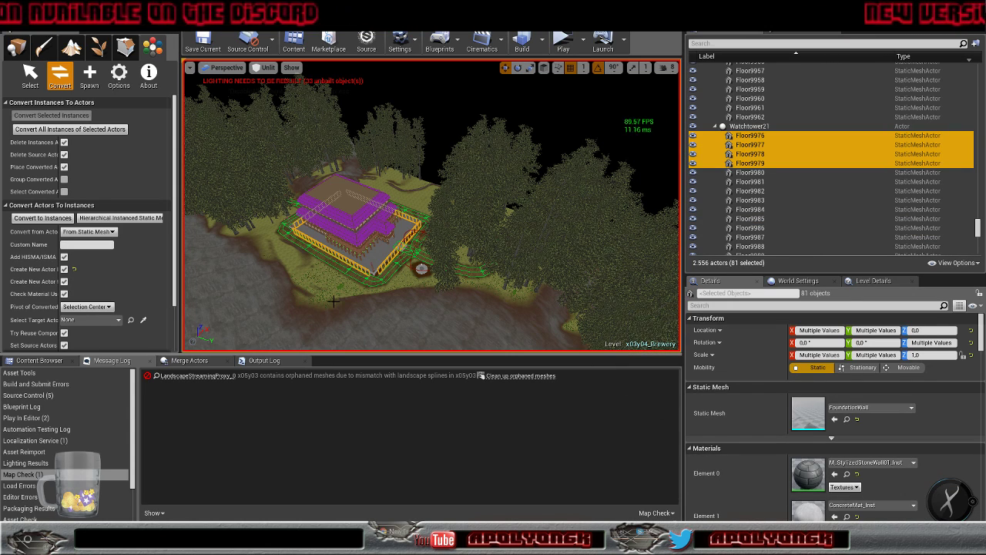
click(34, 220)
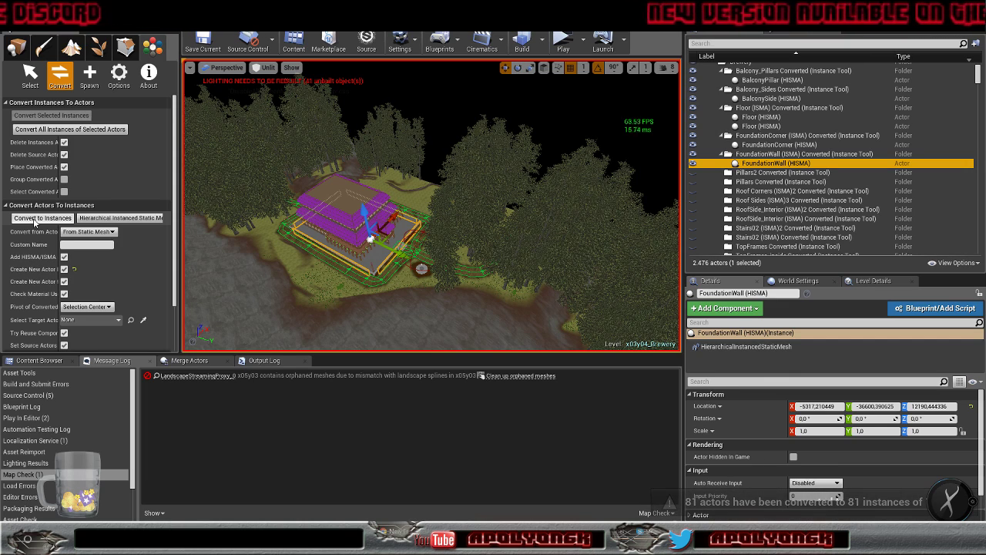
Select all static mesh actors matching the FramePillar mesh of Pillars_0 and convert them into hierarchical instances
scroll(752, 139, down, 10)
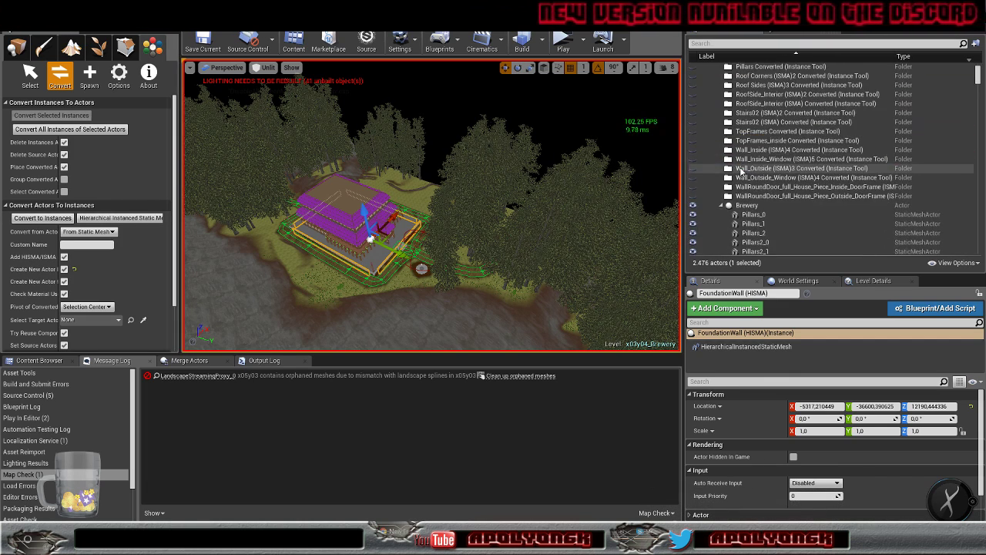
click(752, 134)
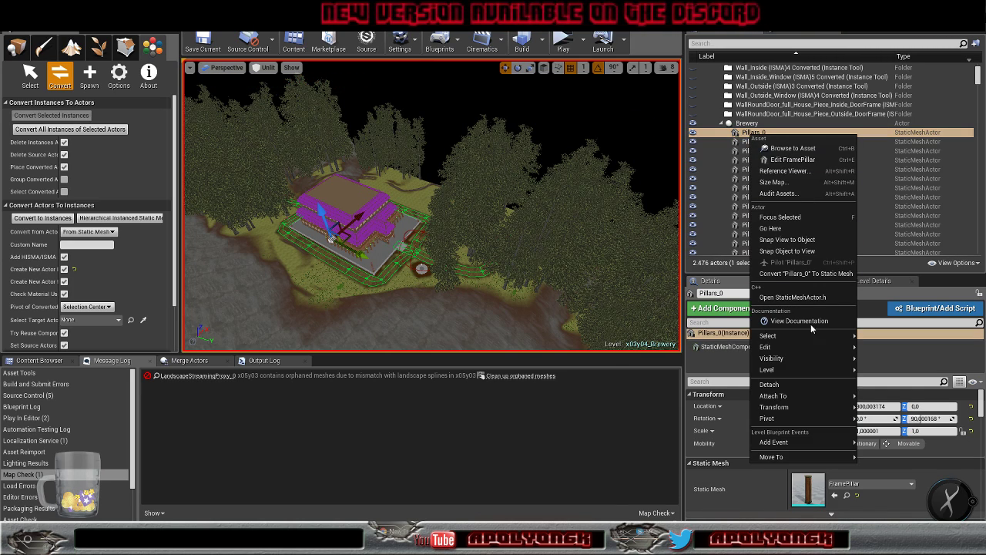
mouse_move(801, 337)
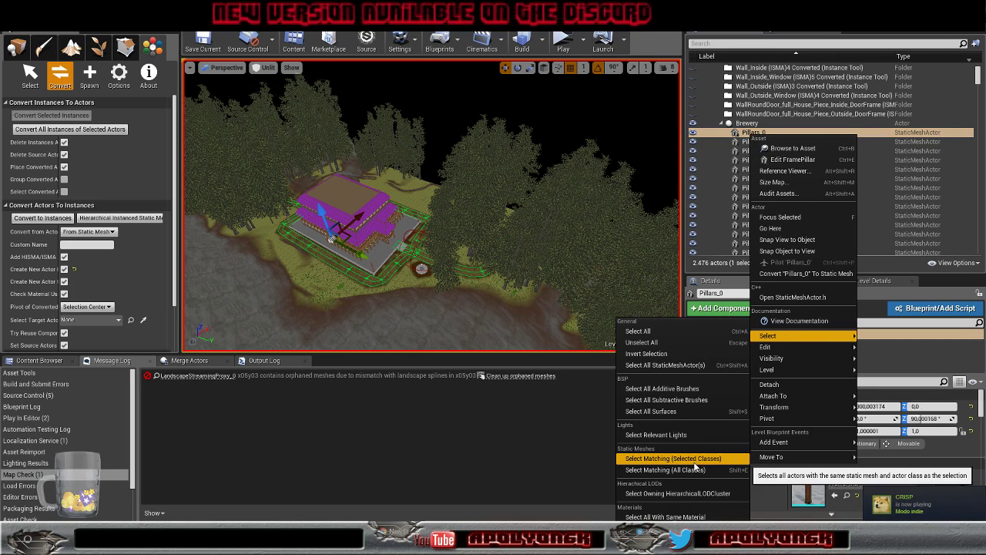
click(670, 458)
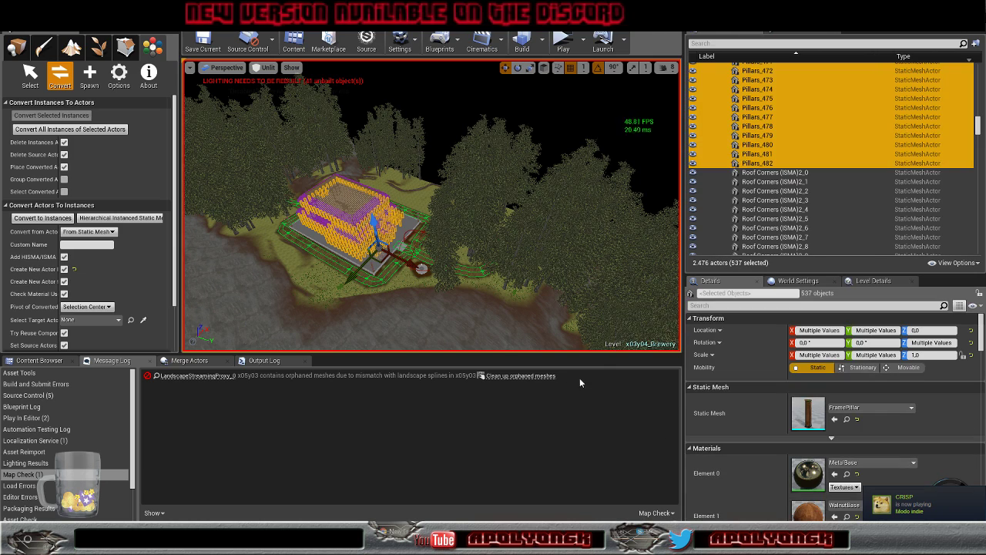
click(43, 219)
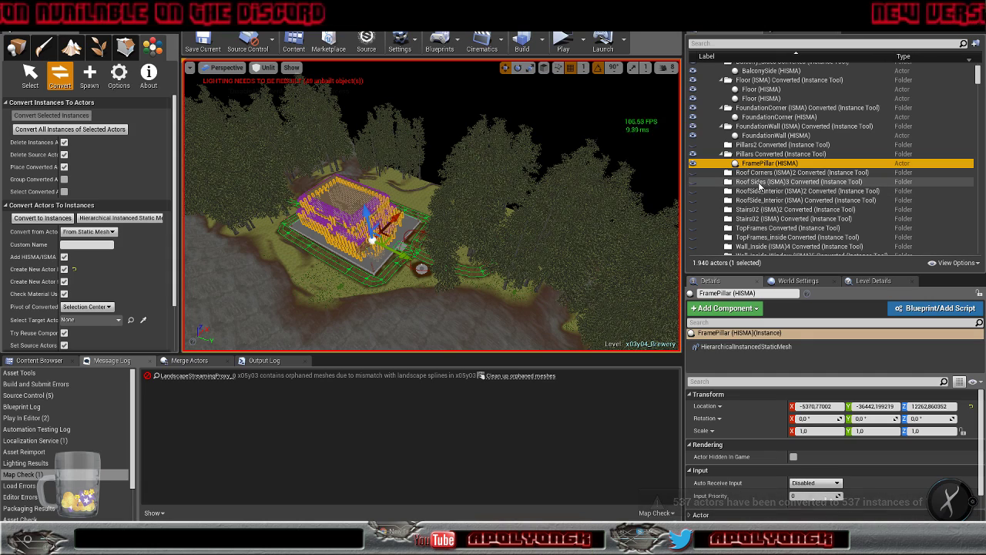
Select all static mesh actors matching the PillarFloorPiece mesh of Pillars2_0 and convert them into hierarchical instances
scroll(744, 171, down, 5)
click(753, 148)
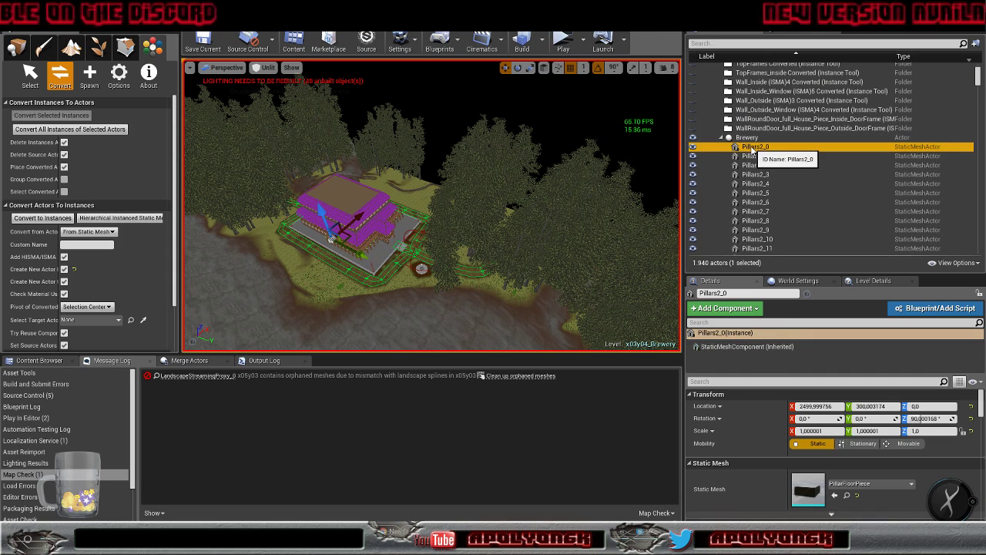
right_click(754, 149)
mouse_move(769, 347)
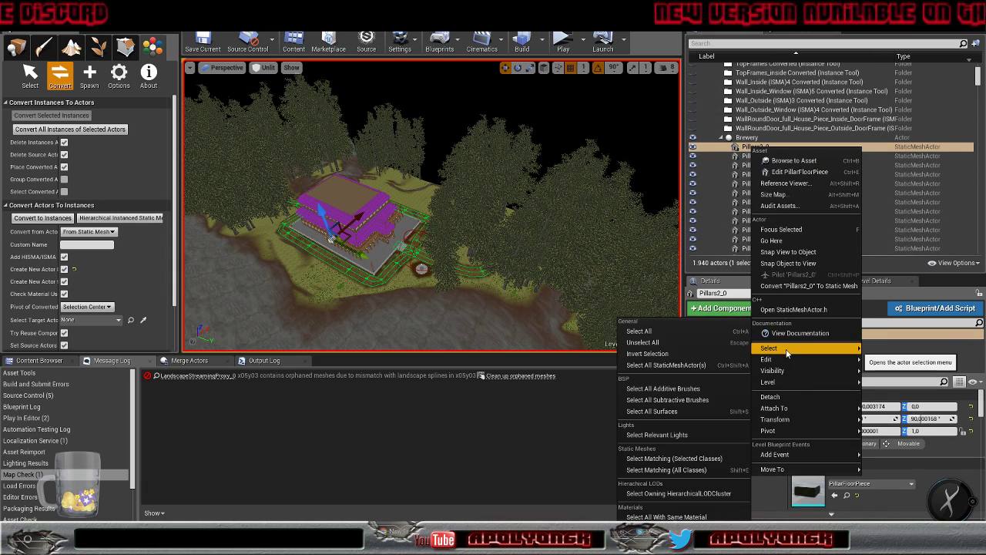
click(712, 459)
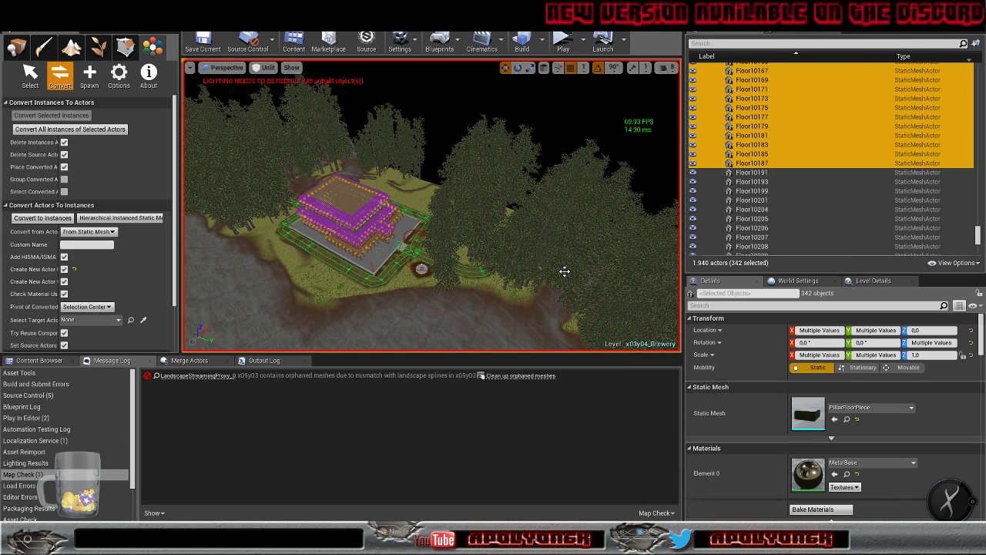
click(43, 219)
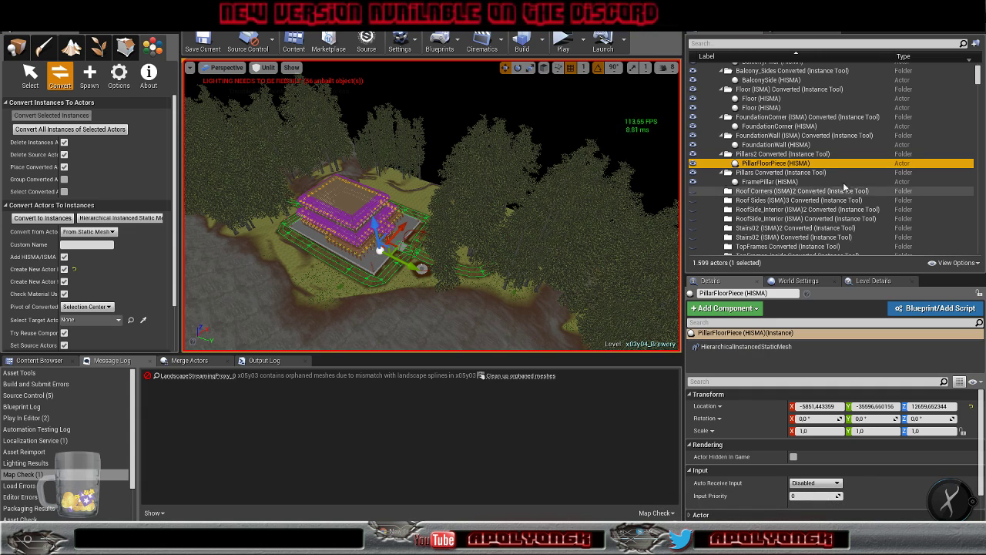
Select all static mesh actors matching Roof Corners (ISMA)2_0 and convert them into hierarchical instances
scroll(774, 185, down, 6)
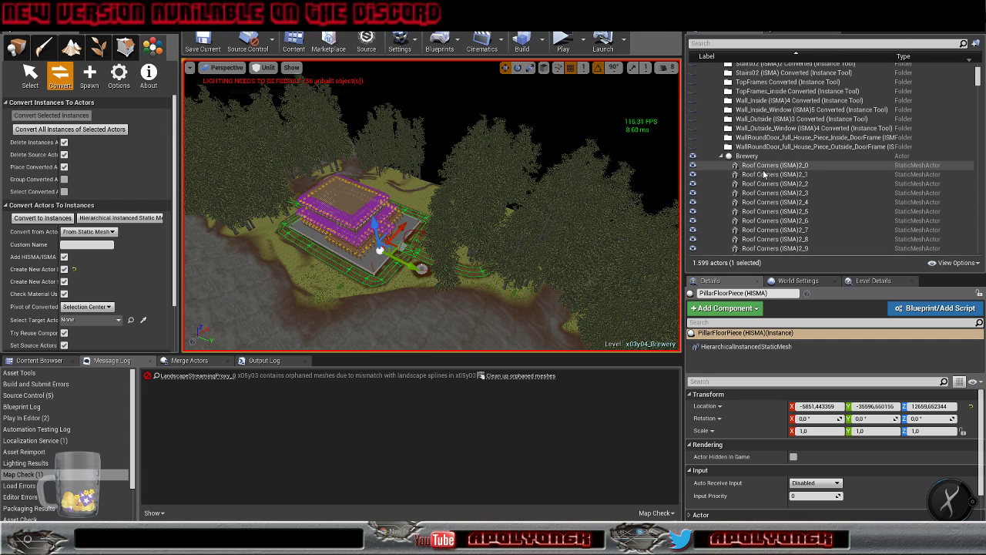
click(764, 166)
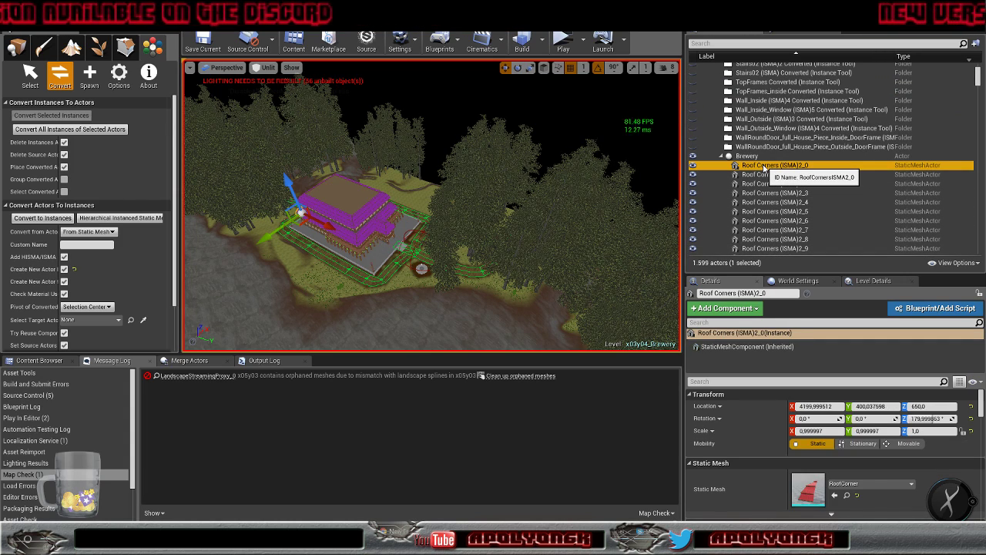
right_click(764, 166)
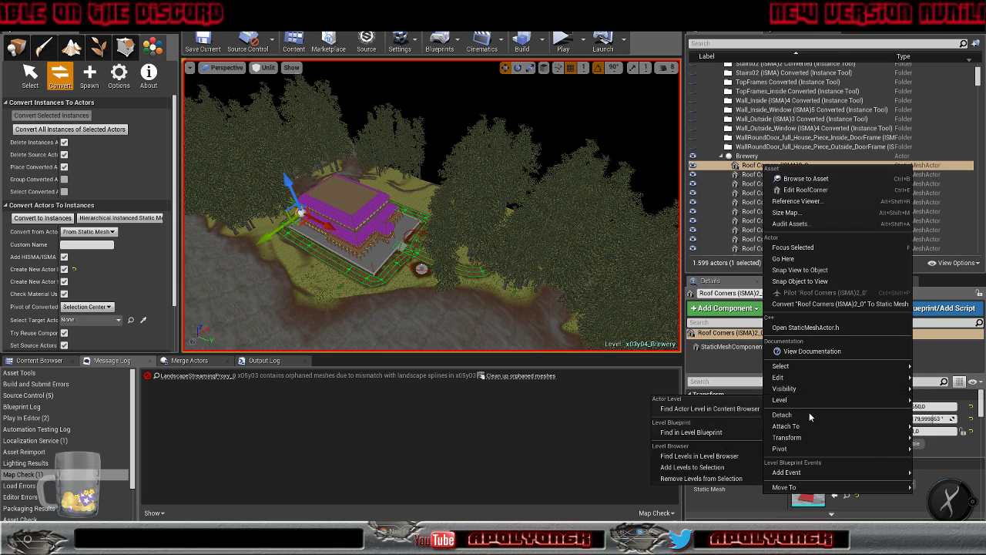
mouse_move(790, 365)
click(719, 457)
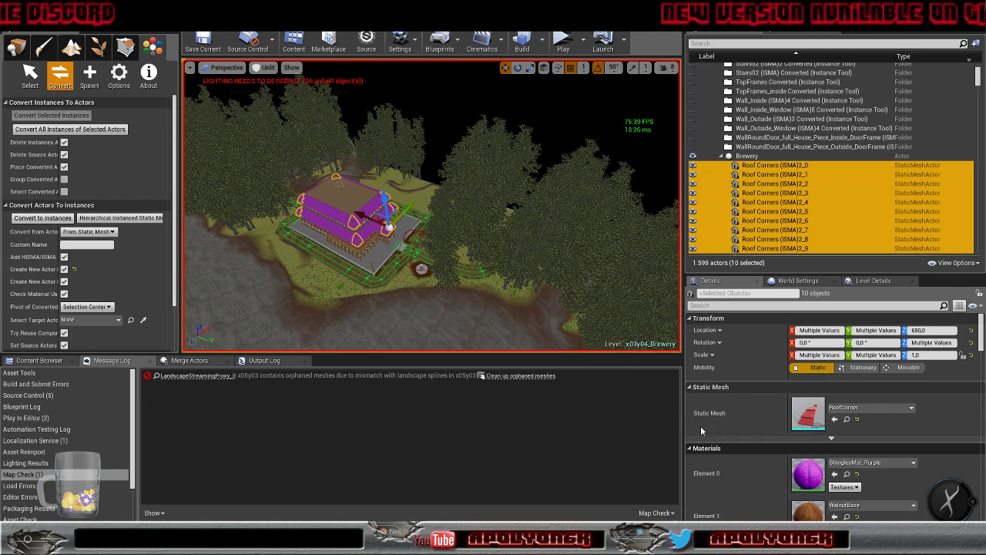
click(42, 218)
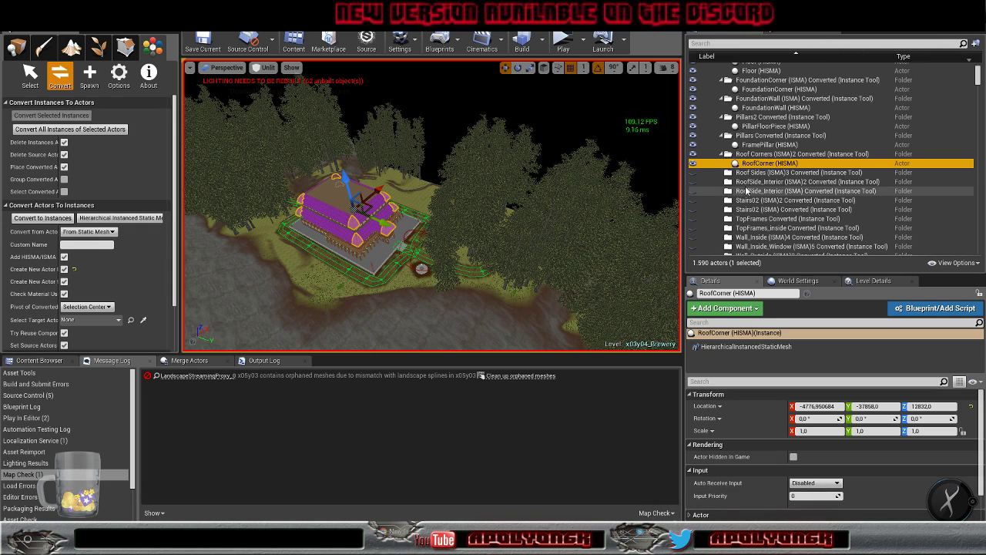
Select all static mesh actors matching the RoofSide mesh of Roof Sides (ISMA)3_0 and convert them into hierarchical instances
scroll(757, 193, down, 4)
click(757, 204)
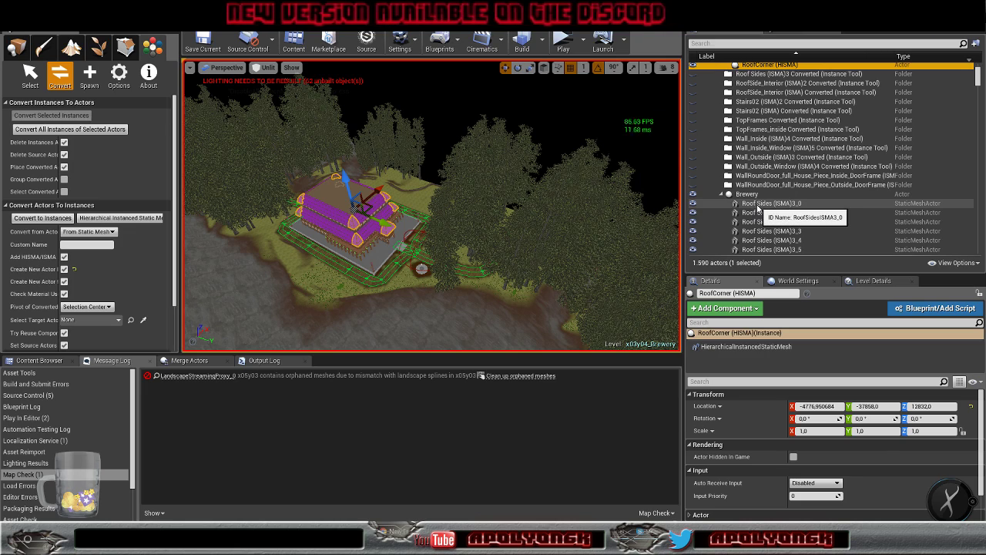
right_click(756, 205)
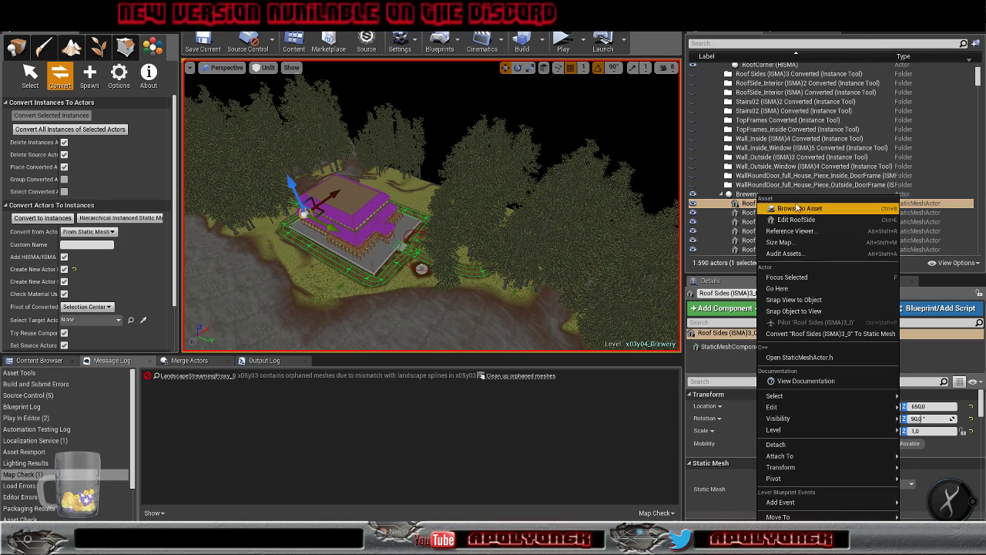
mouse_move(808, 410)
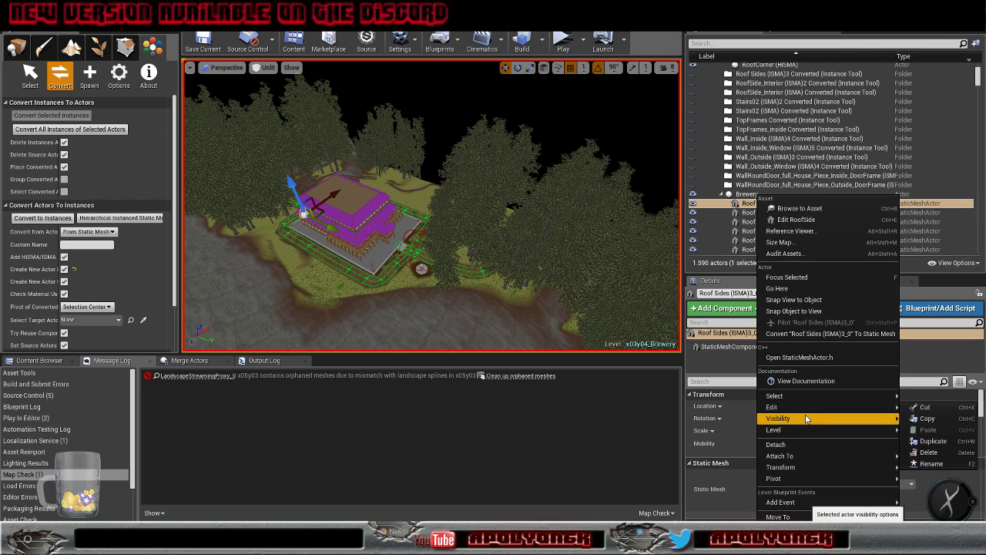
mouse_move(776, 395)
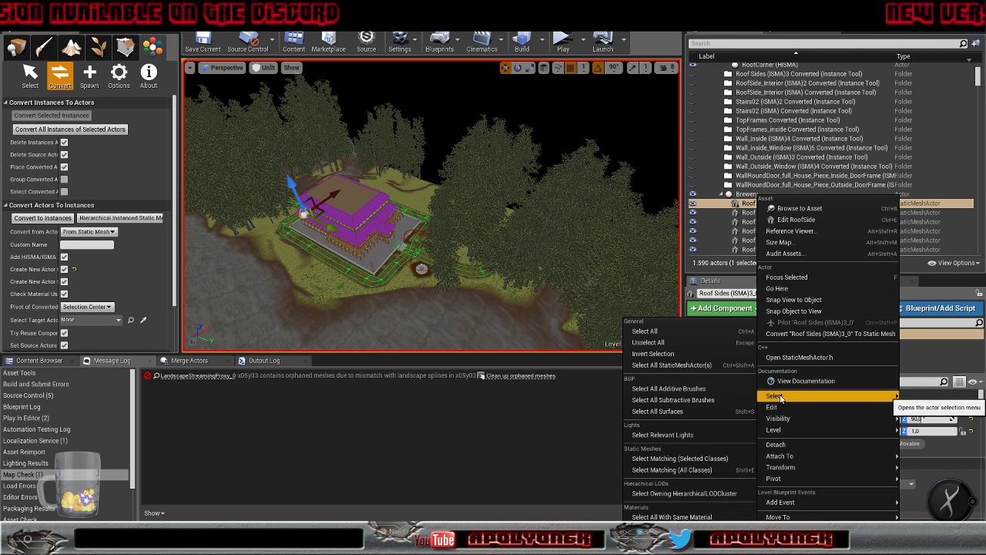
click(685, 465)
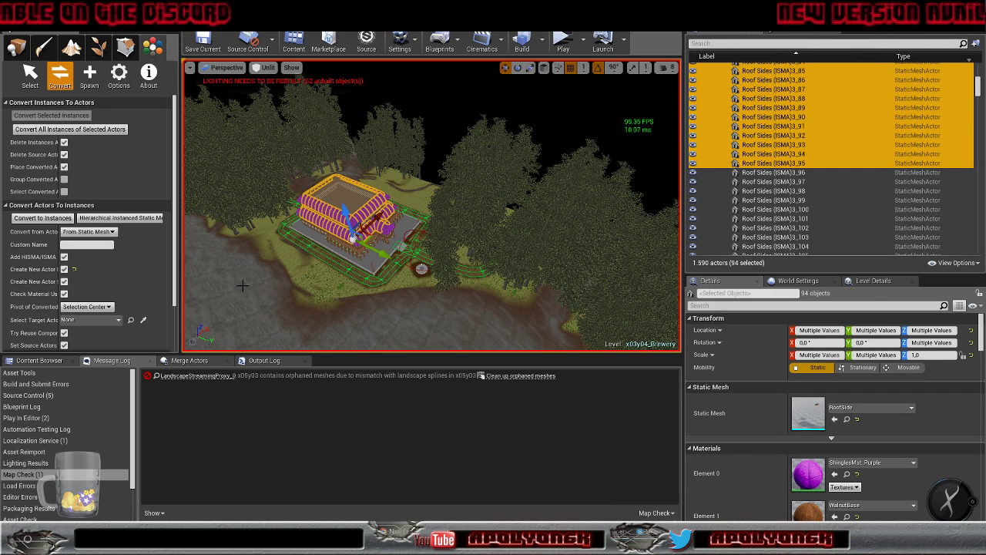
click(37, 221)
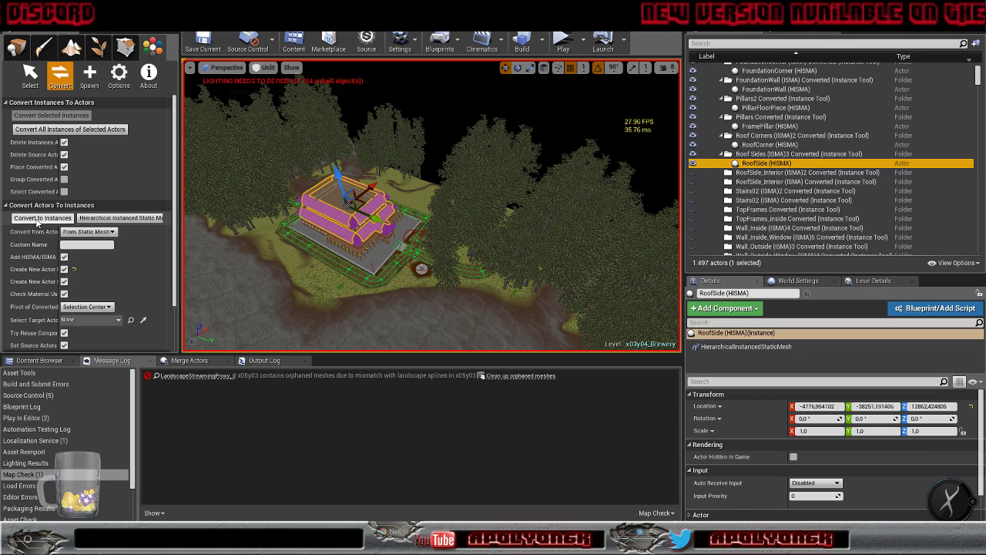
Select all static mesh actors matching the RoofInsideCorner mesh of Roof Sides (ISMA)3_53 and convert them into hierarchical instances
scroll(761, 196, down, 5)
click(763, 195)
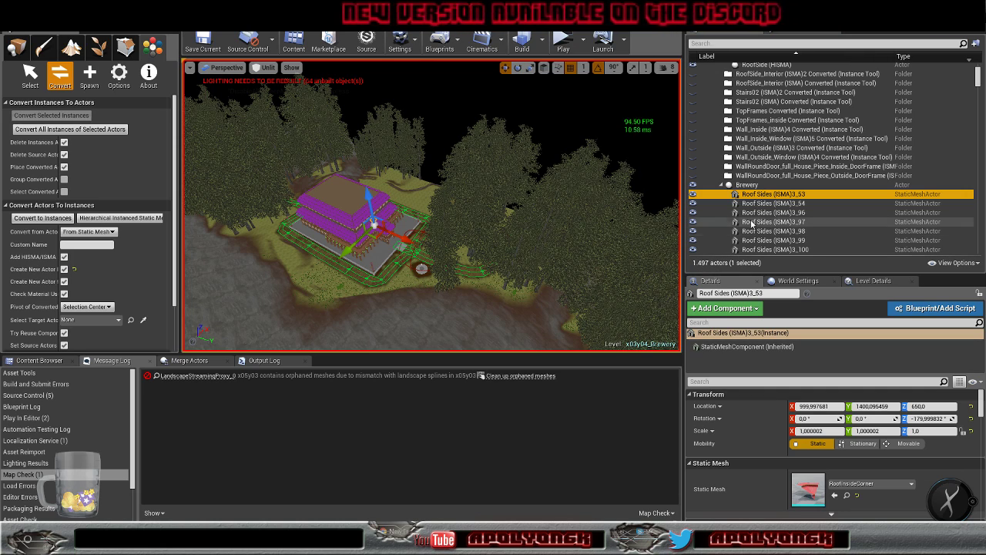
right_click(760, 195)
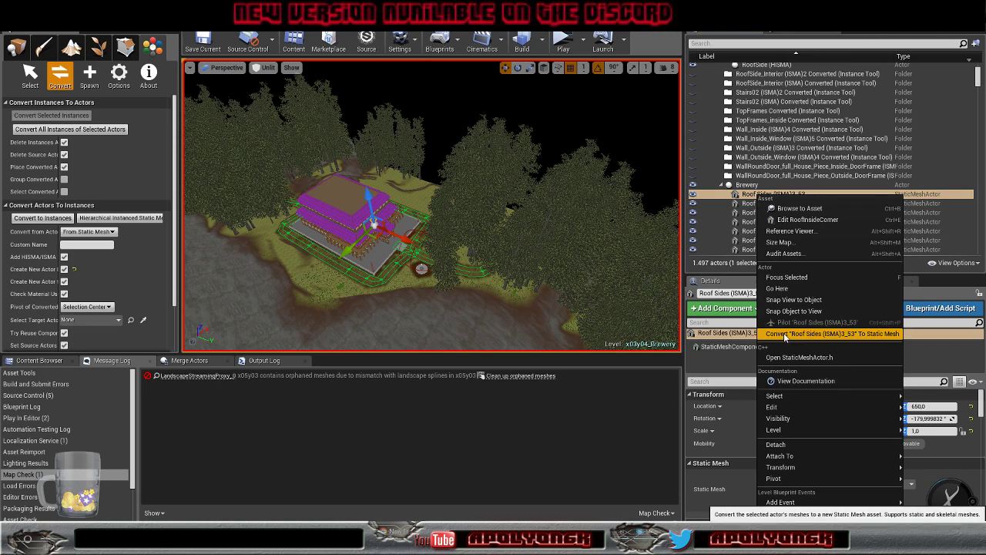
mouse_move(778, 396)
click(703, 458)
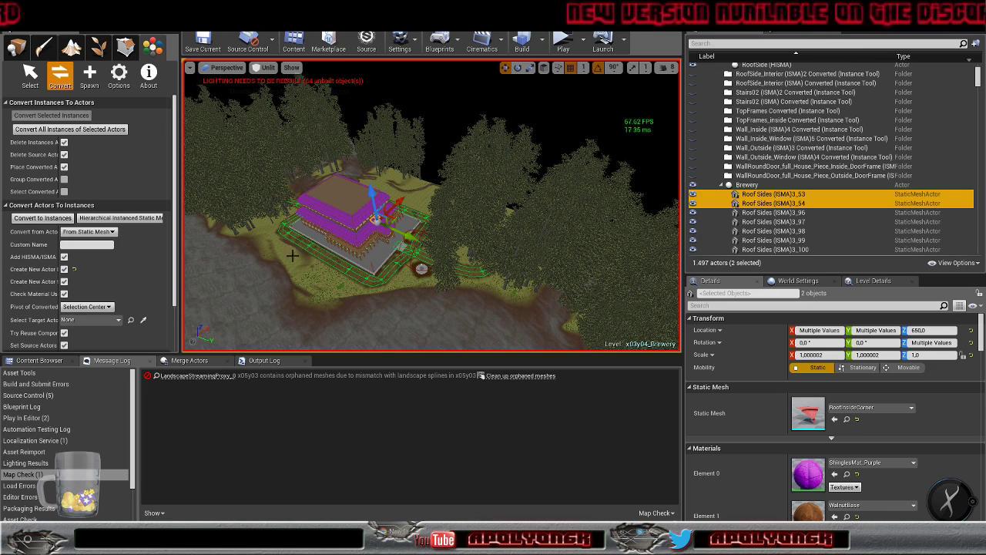
click(41, 219)
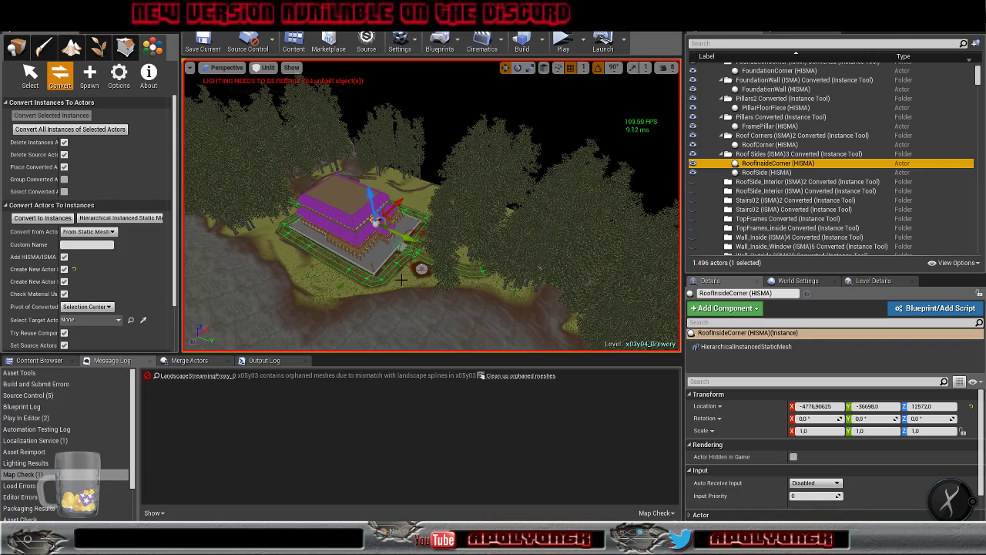
Select all static mesh actors matching the RoofTop mesh of Roof Sides (ISMA)3_96 and convert them into hierarchical instances
right_drag(401, 279, 395, 306)
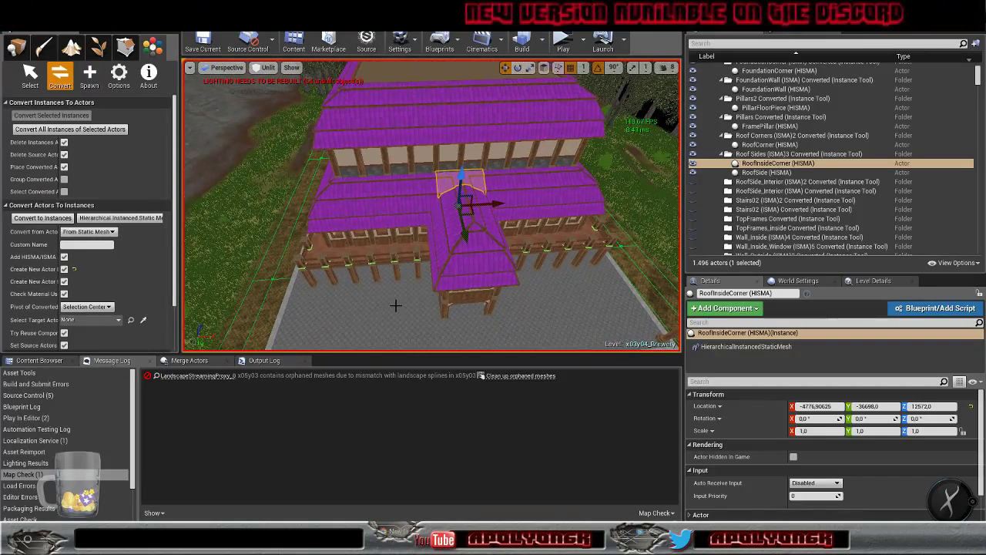
scroll(774, 152, down, 6)
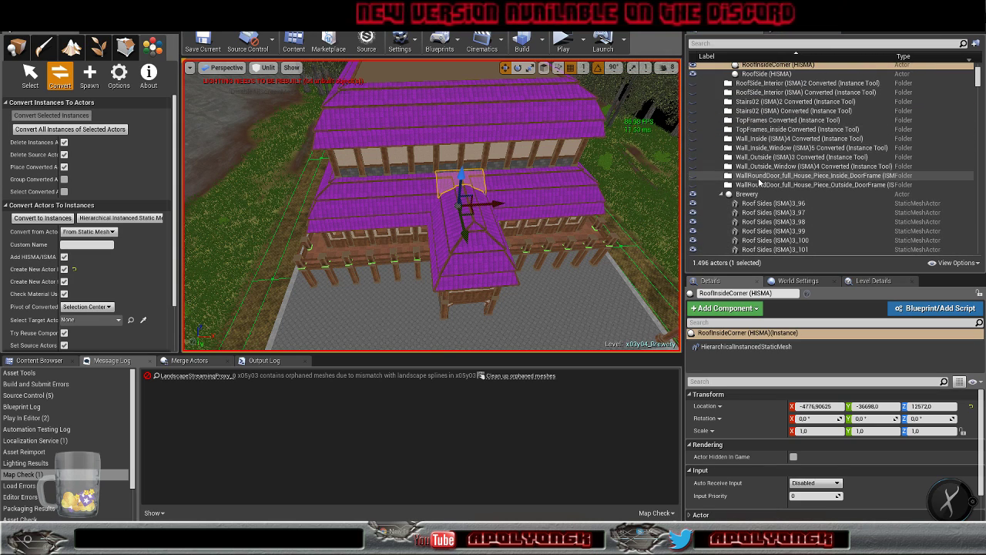
click(770, 138)
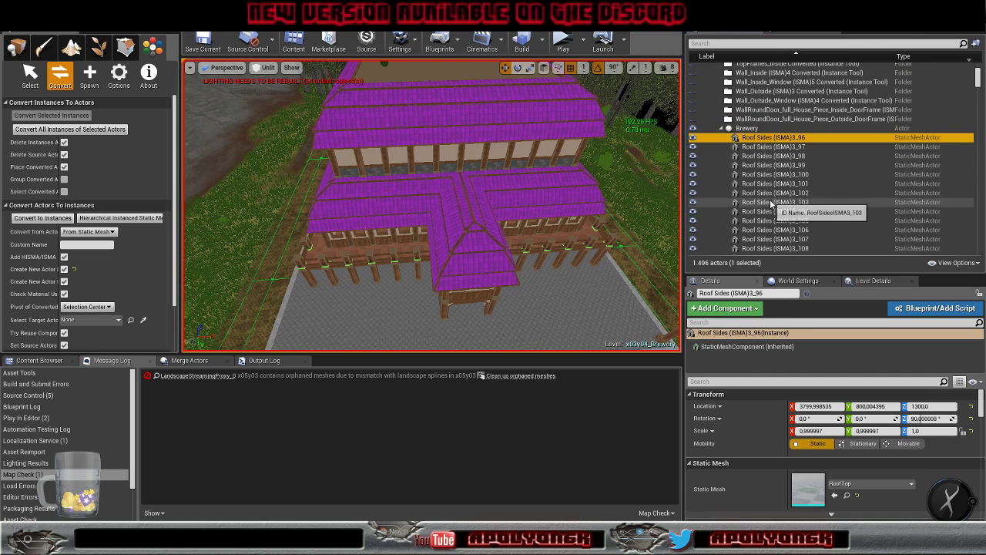
right_click(760, 139)
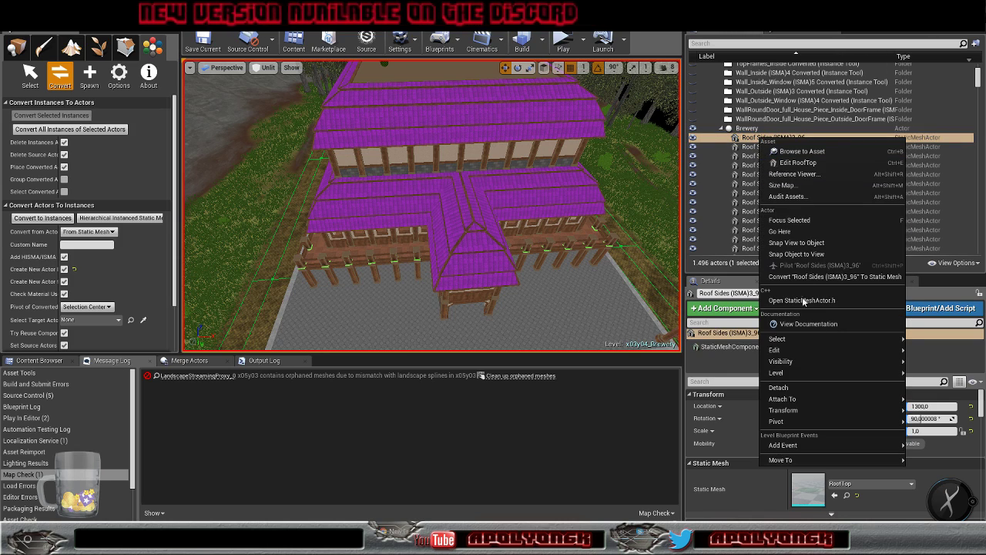
mouse_move(800, 342)
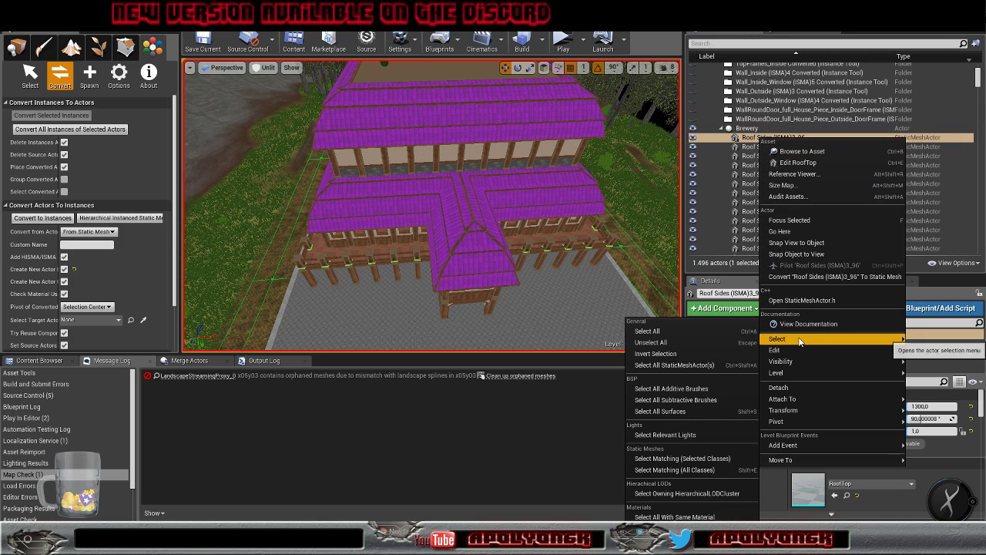
click(694, 462)
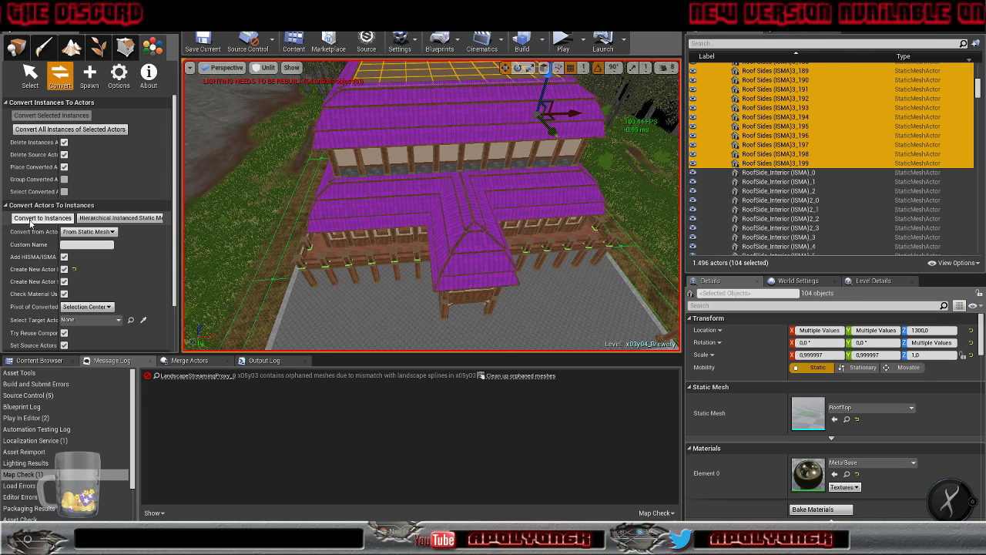
click(42, 218)
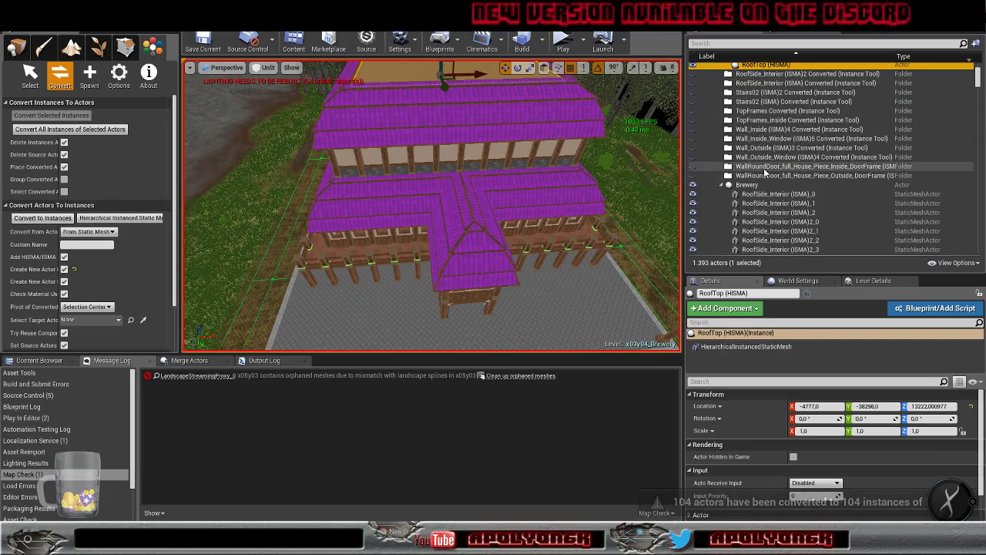
Select all static mesh actors matching the mesh of RoofSide_Interior (ISMA)_0 and convert them into hierarchical instances
right_drag(566, 185, 446, 231)
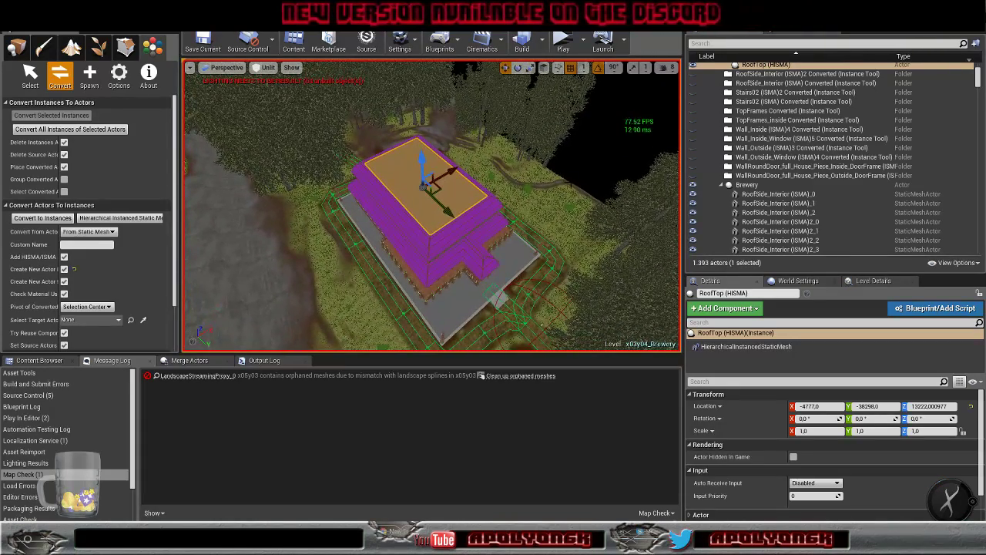
click(778, 194)
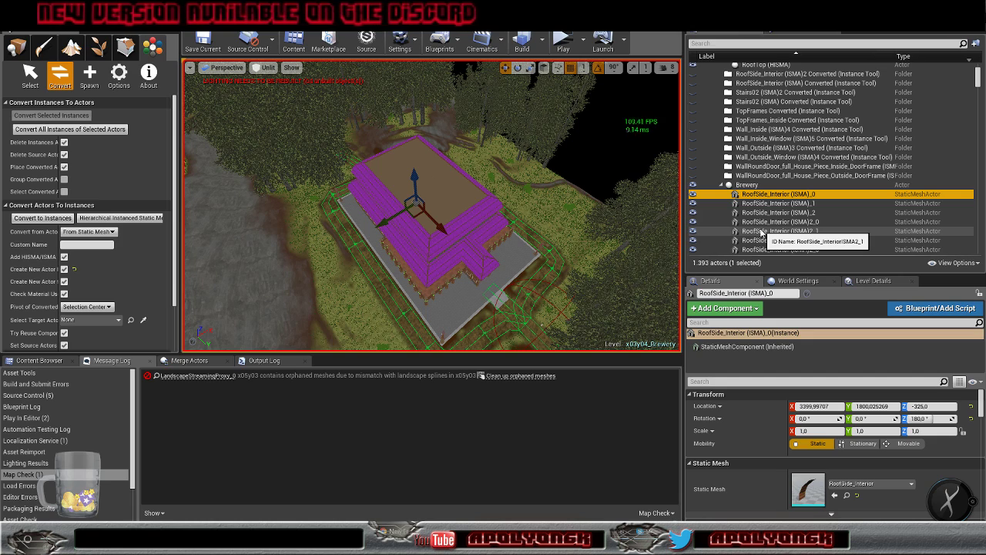
right_click(772, 197)
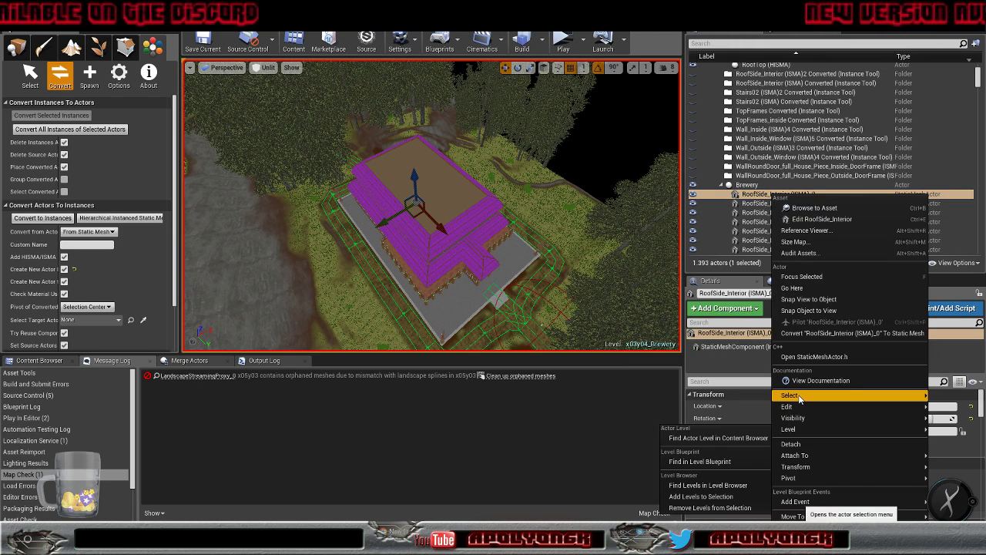
mouse_move(800, 398)
click(697, 461)
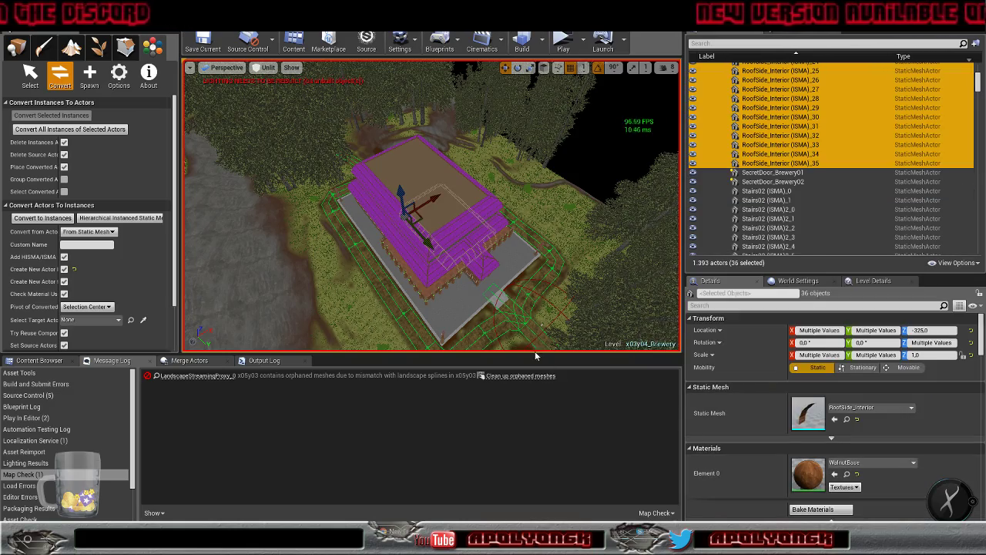
right_drag(485, 299, 488, 305)
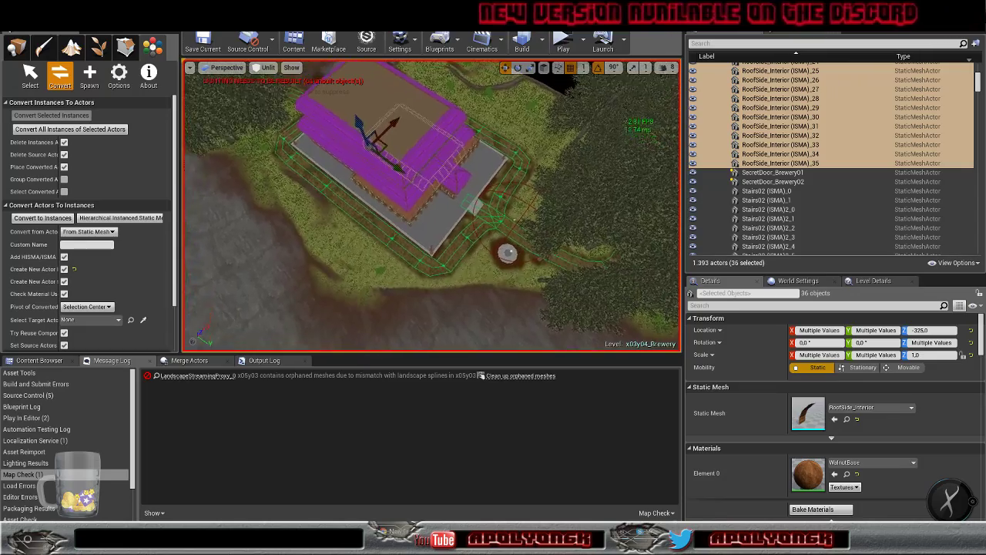
key(w)
right_drag(488, 305, 174, 301)
key(w)
key(s)
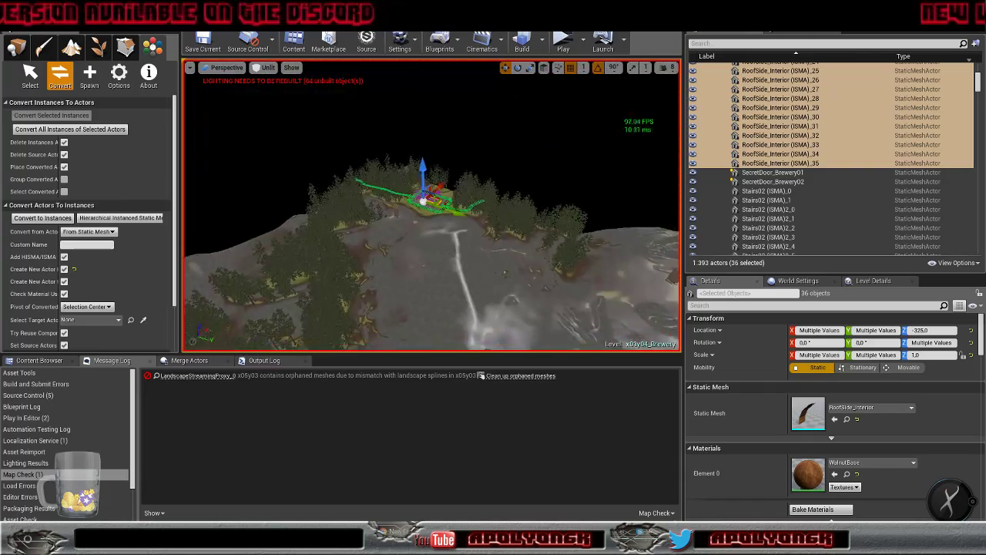
key(f)
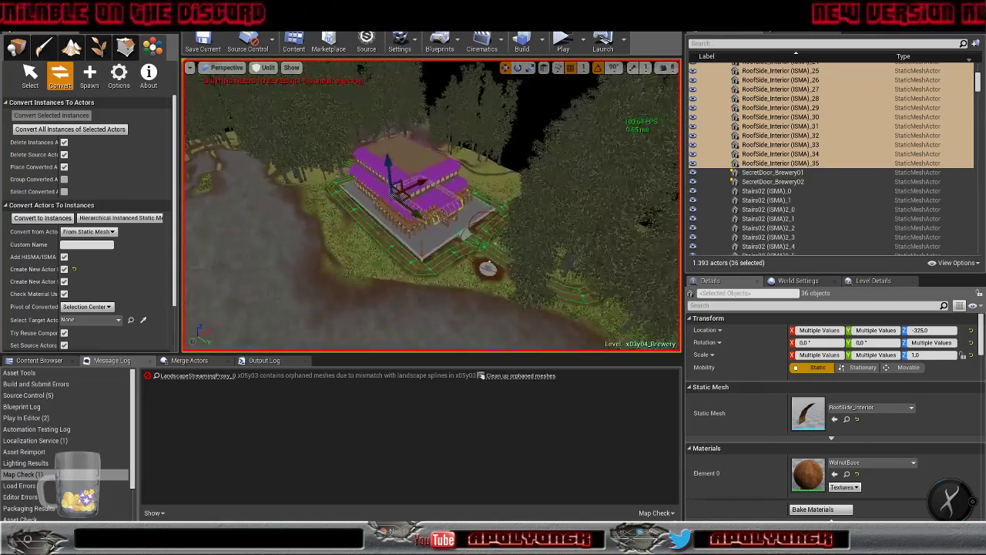
key(w)
right_drag(431, 204, 419, 211)
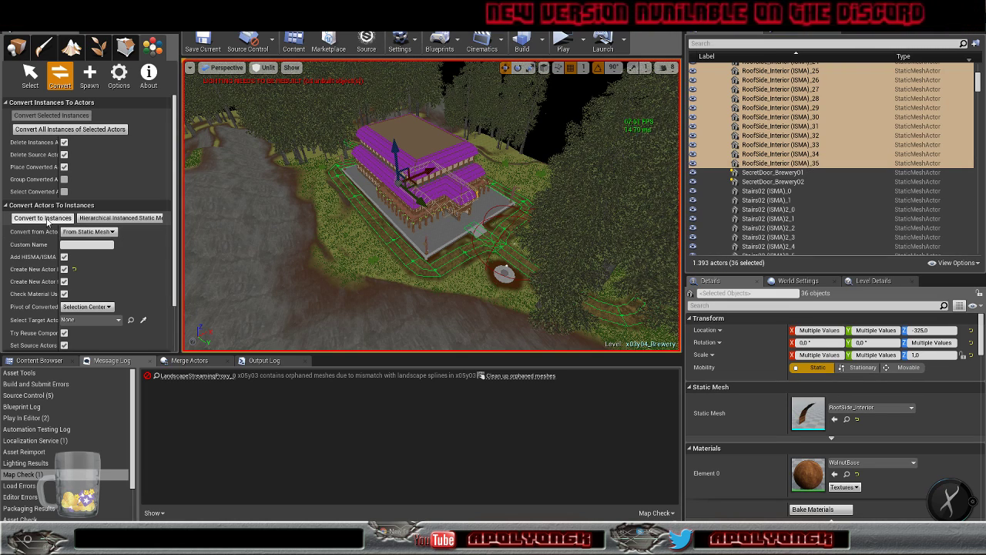
click(34, 222)
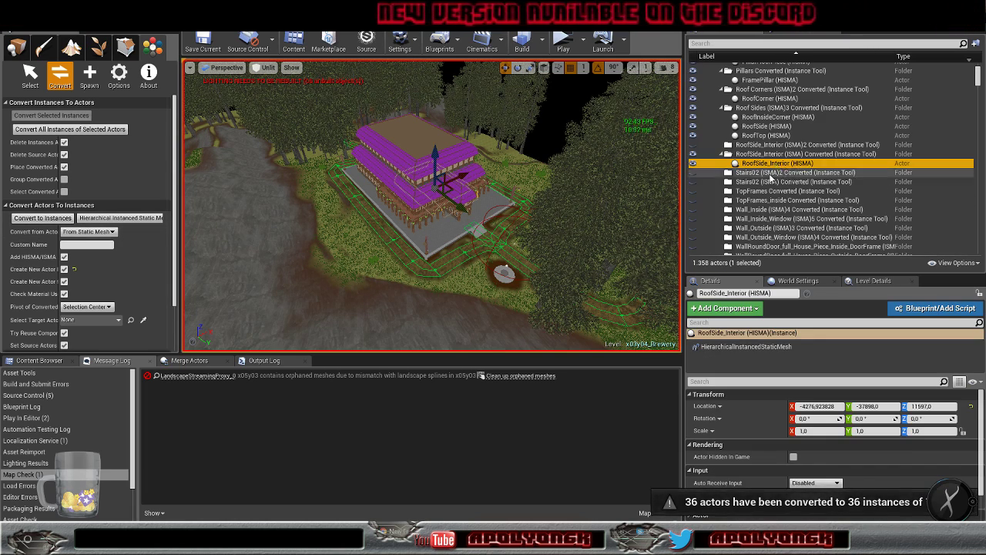
Focus the viewport on SecretDoor_Brewery01 and examine where it sits in the brewery's interior walls
scroll(761, 180, down, 3)
click(762, 176)
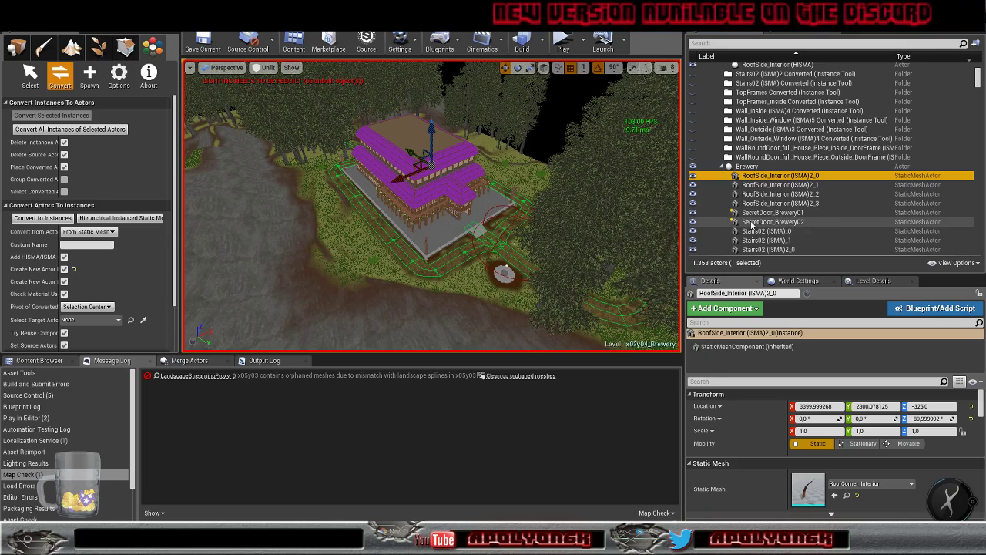
click(751, 214)
double_click(752, 215)
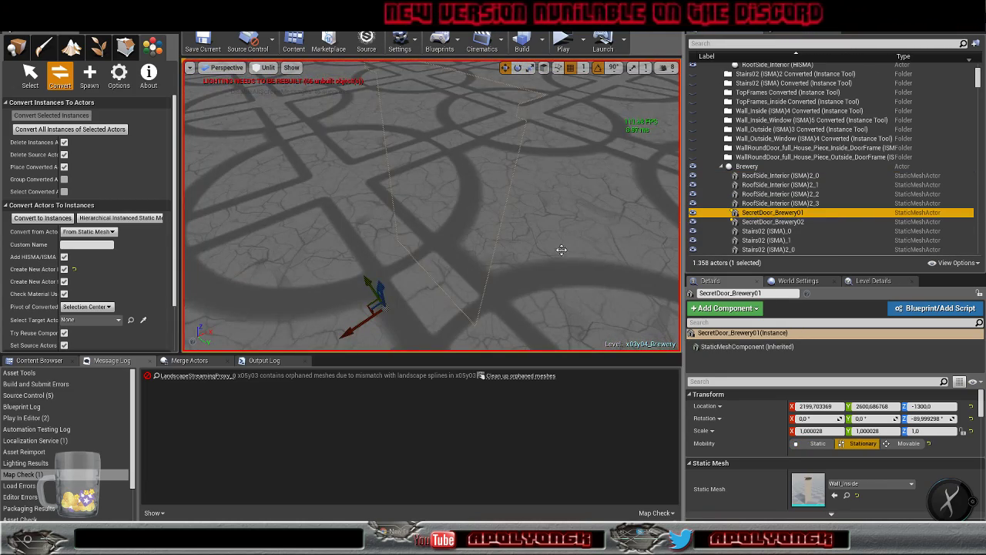
right_drag(559, 249, 574, 260)
scroll(557, 251, up, 2)
scroll(556, 251, down, 5)
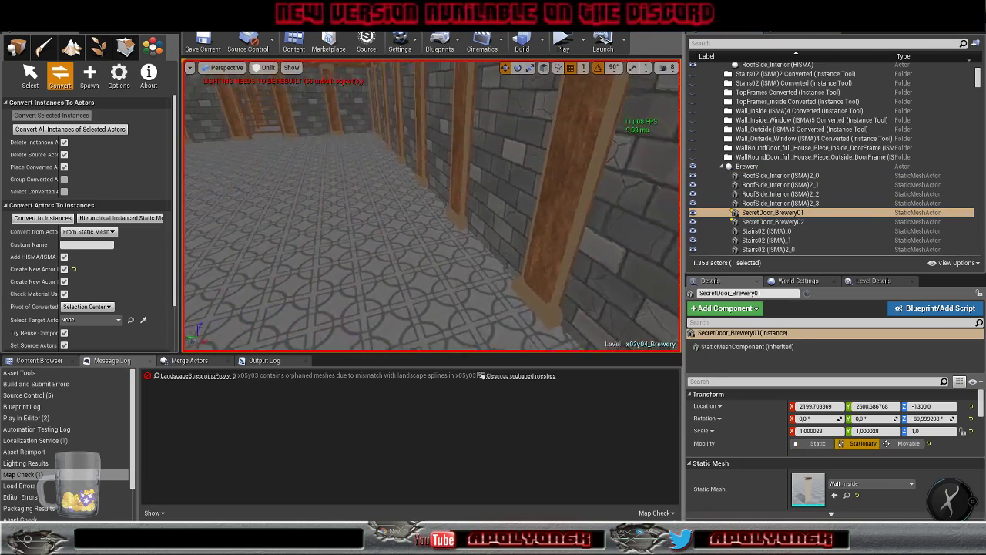
right_drag(506, 213, 609, 191)
key(s)
key(w)
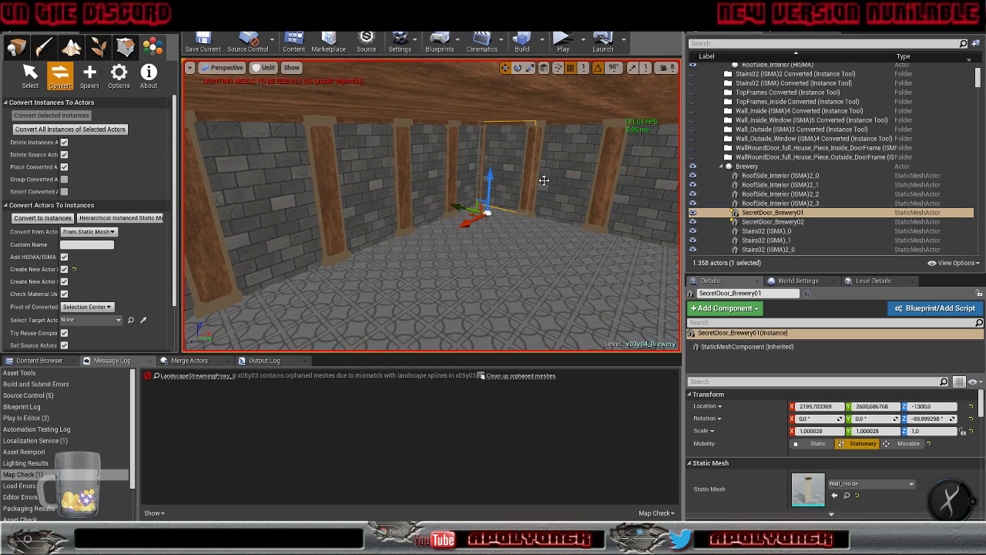
Select all static mesh actors matching the RoofCorner_Interior mesh of RoofSide_Interior (ISMA)2_0 and convert them into hierarchical instances
click(763, 175)
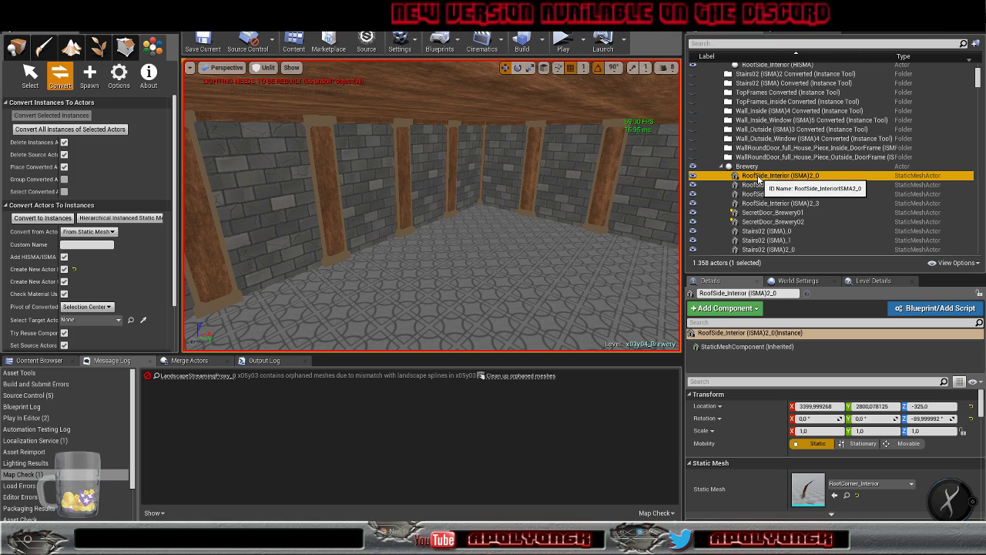
right_click(758, 178)
mouse_move(799, 377)
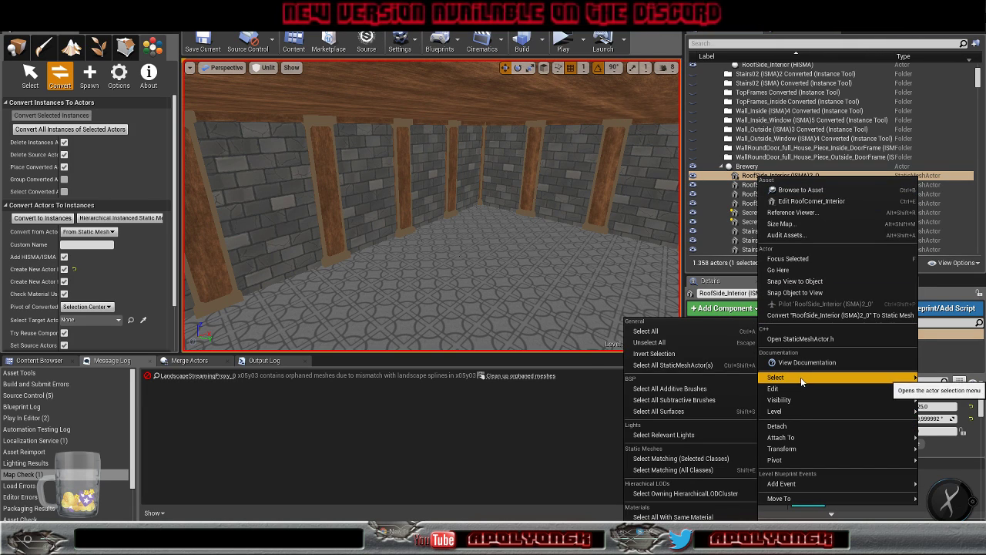
click(721, 458)
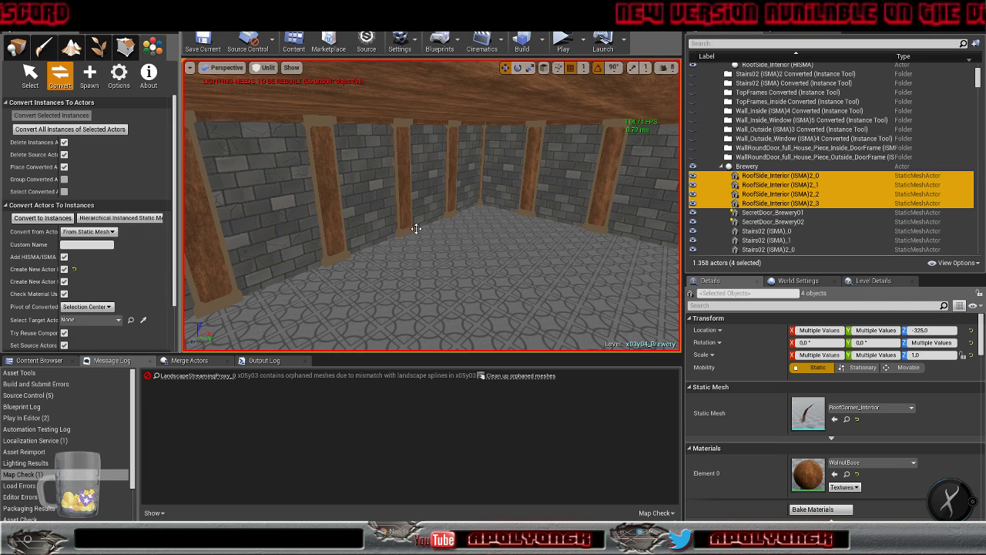
click(26, 219)
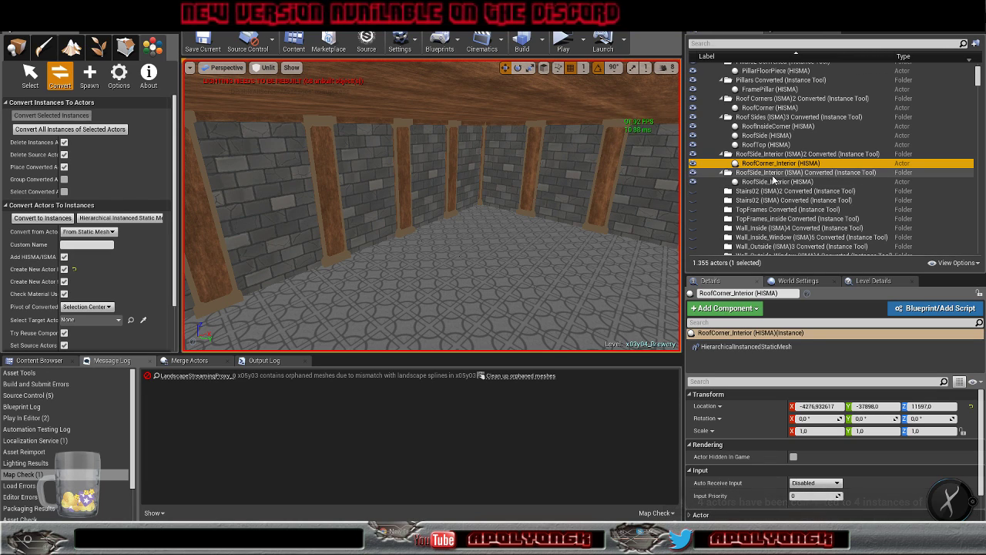
Select all static mesh actors matching the Stairs02 mesh of Stairs02 (ISMA)_0 and convert them into hierarchical instances
scroll(762, 215, down, 3)
click(762, 229)
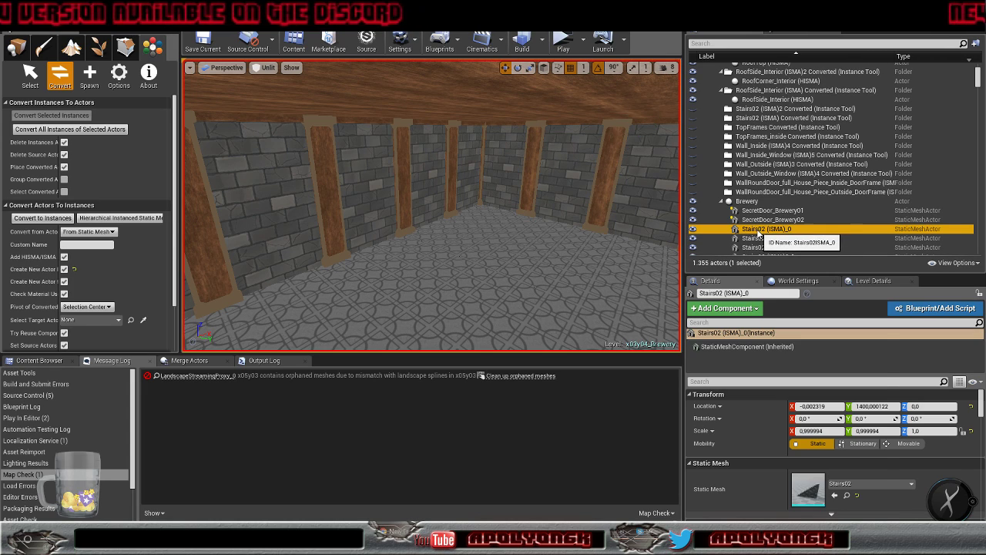
right_click(763, 230)
mouse_move(777, 395)
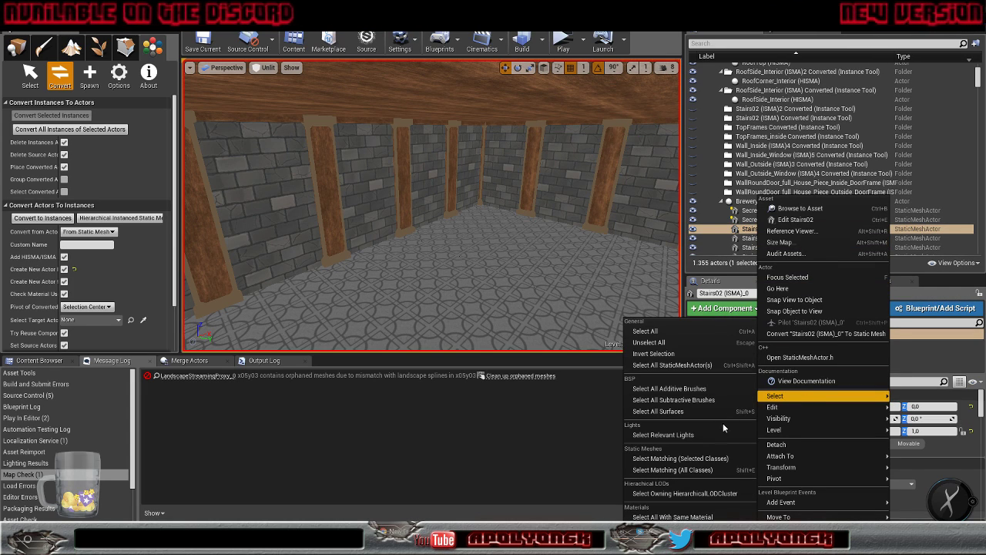
click(678, 458)
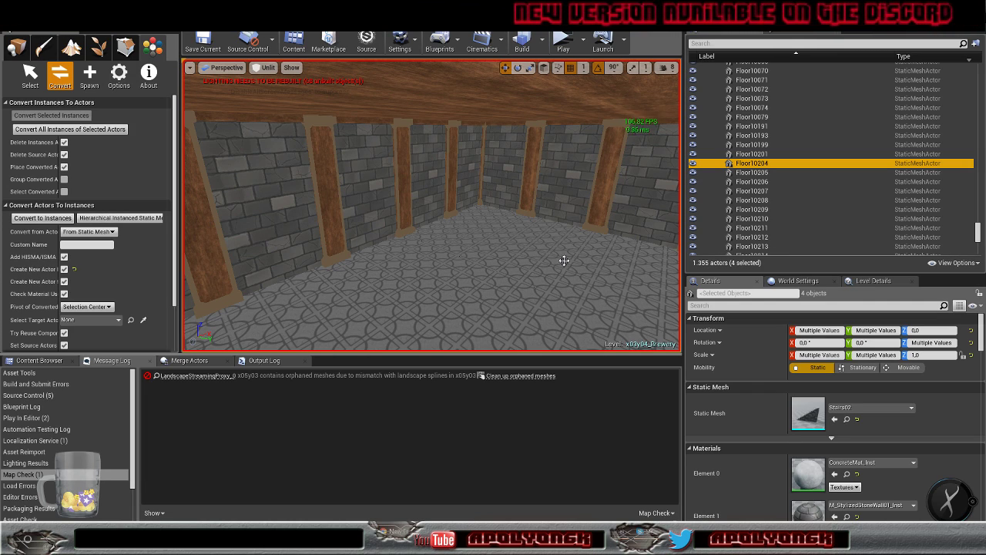
click(43, 217)
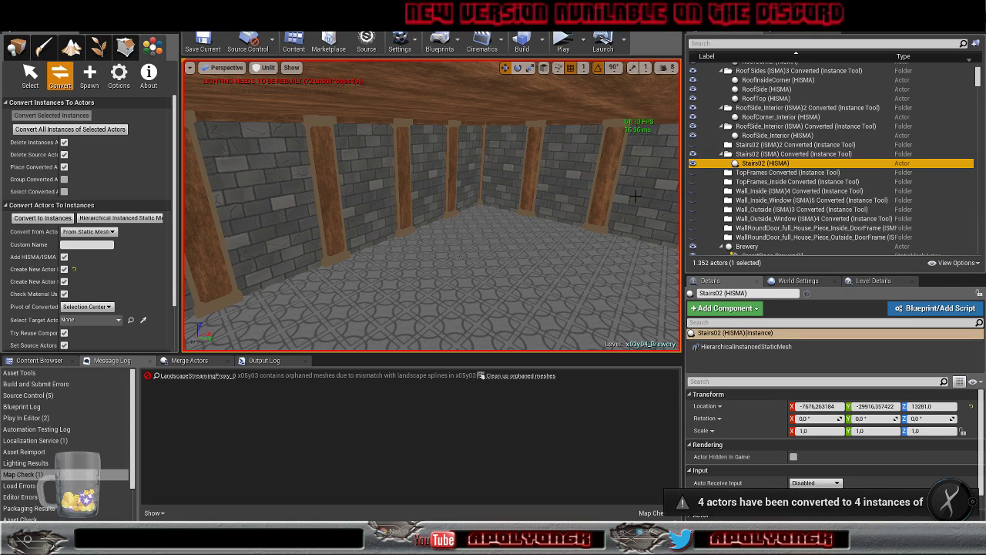
Select all static mesh actors matching the StairsInsideLeft mesh of Stairs02 (ISMA)2_0 and convert them into hierarchical instances
scroll(756, 193, down, 3)
click(756, 193)
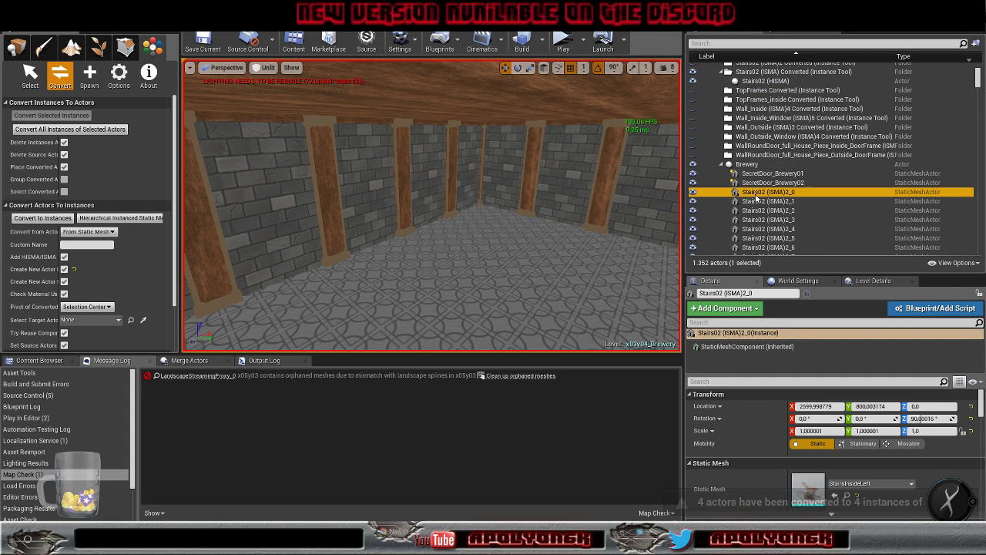
right_click(756, 198)
mouse_move(799, 398)
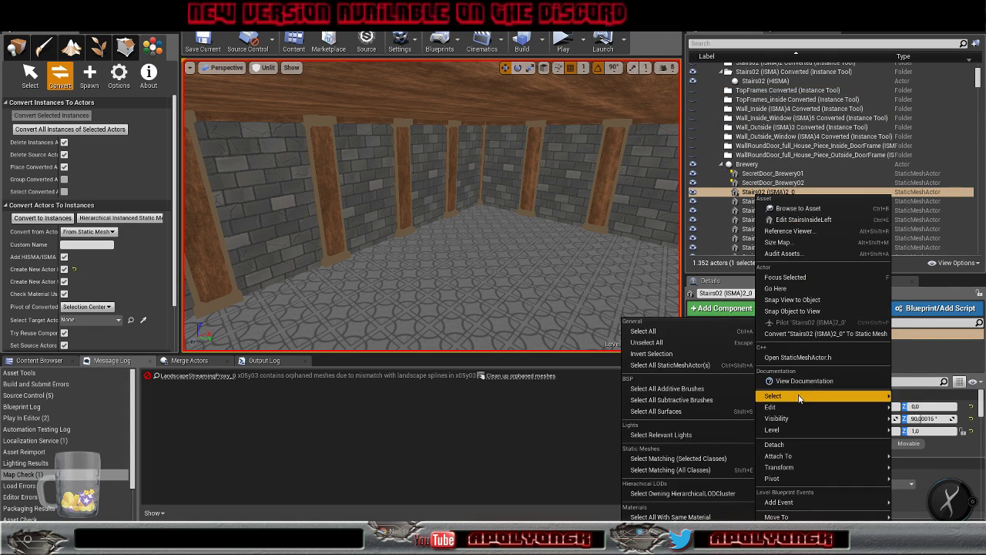
click(677, 458)
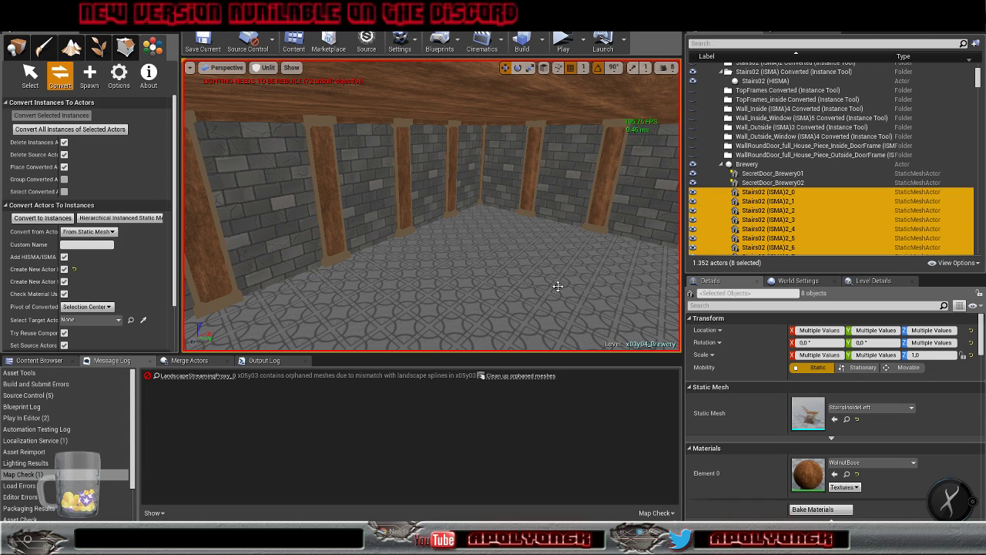
click(43, 217)
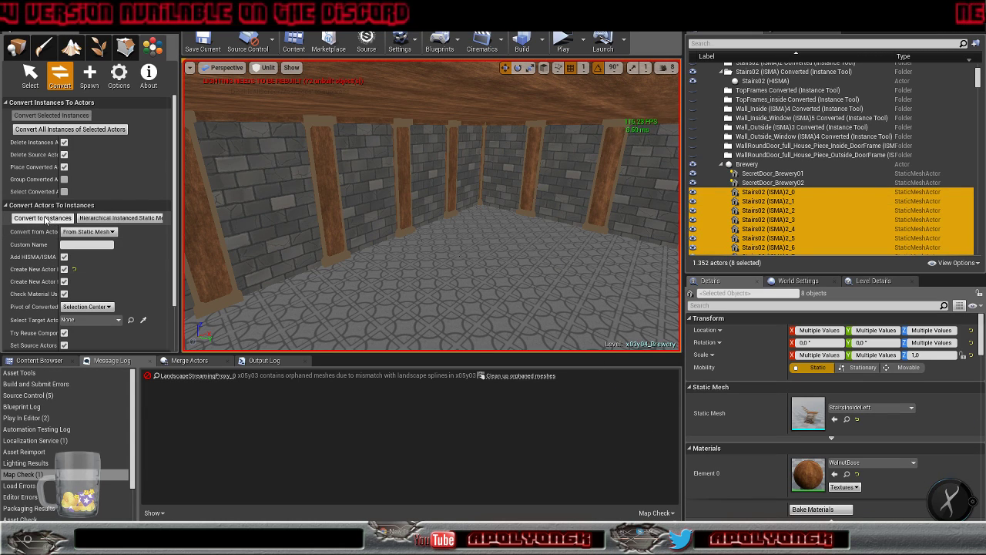
Select all static mesh actors matching the TopFrame mesh of TopFrames_0 and convert them into hierarchical instances
click(758, 211)
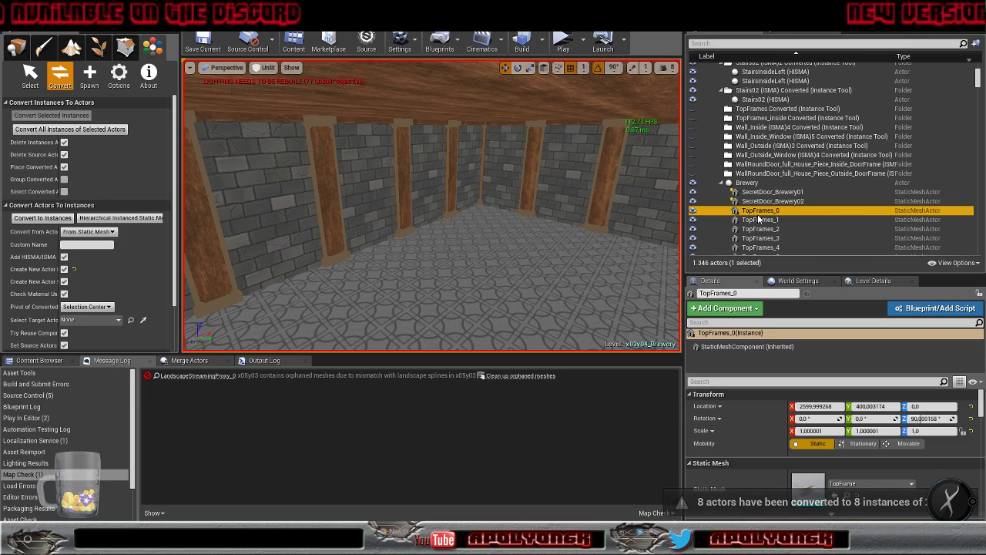
right_click(753, 211)
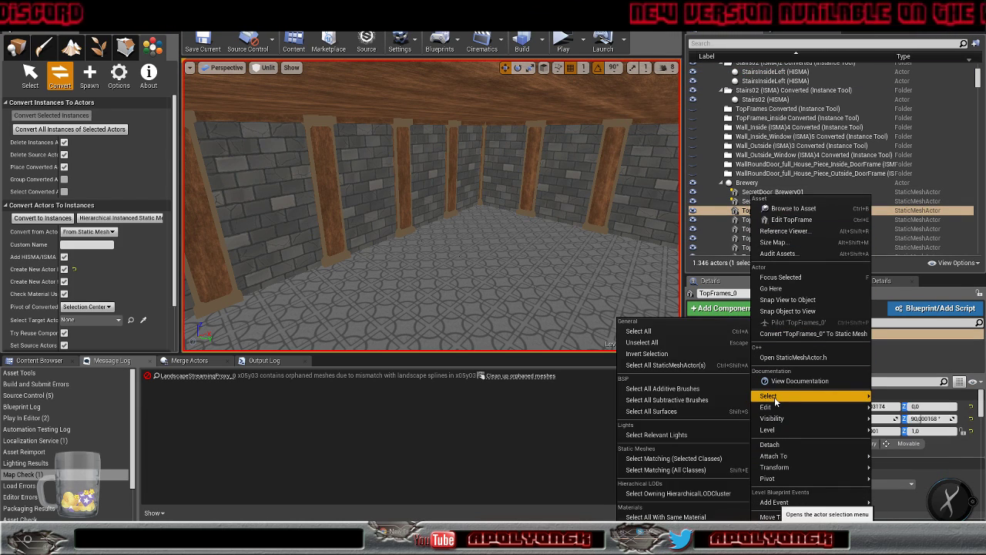
click(699, 459)
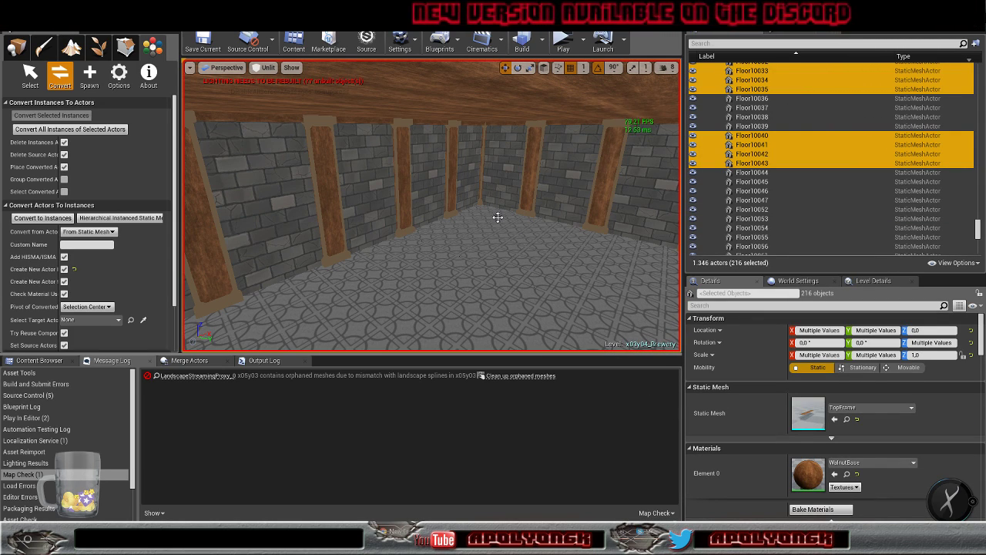
click(42, 217)
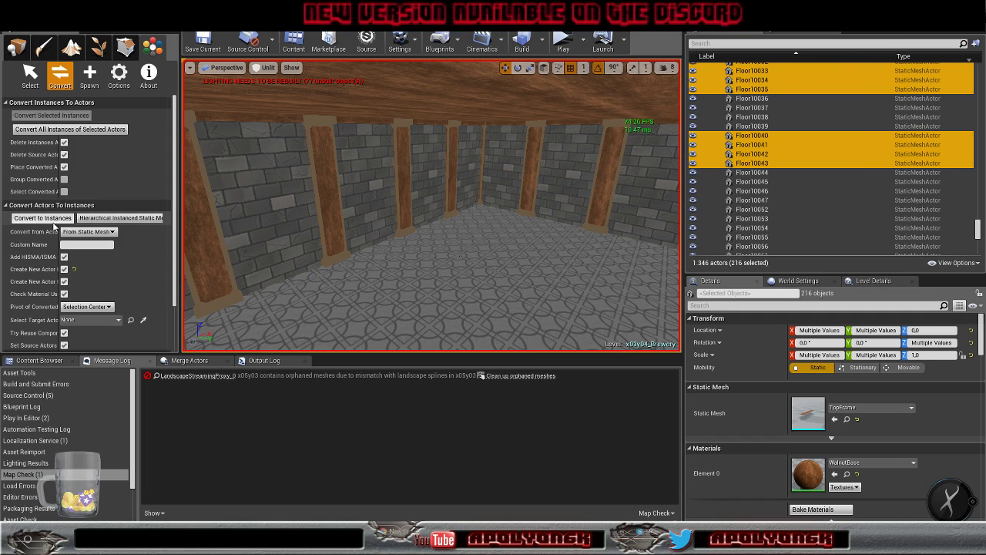
Select all static mesh actors matching the TopFrameInside mesh of TopFrames_inside_0 and convert them into hierarchical instances
scroll(760, 177, down, 3)
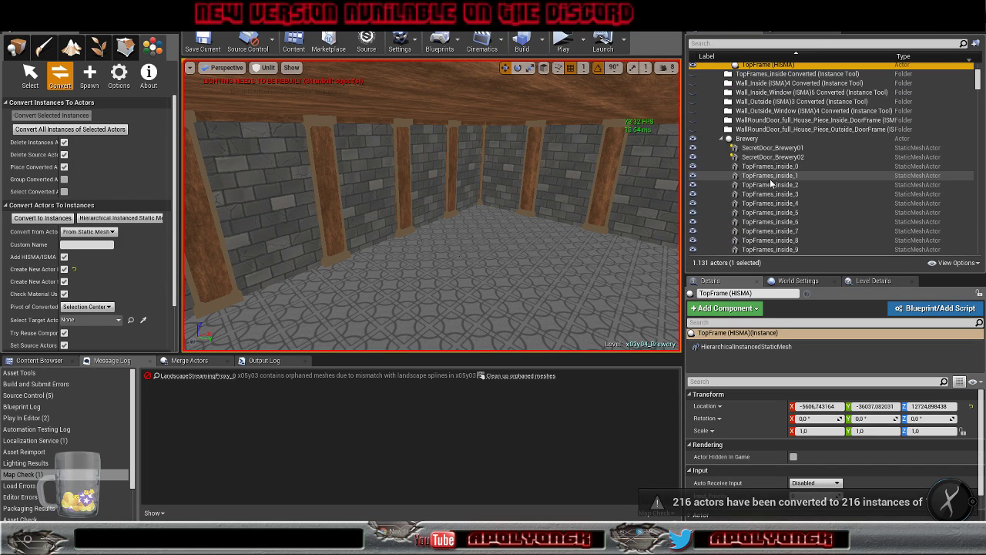
click(759, 166)
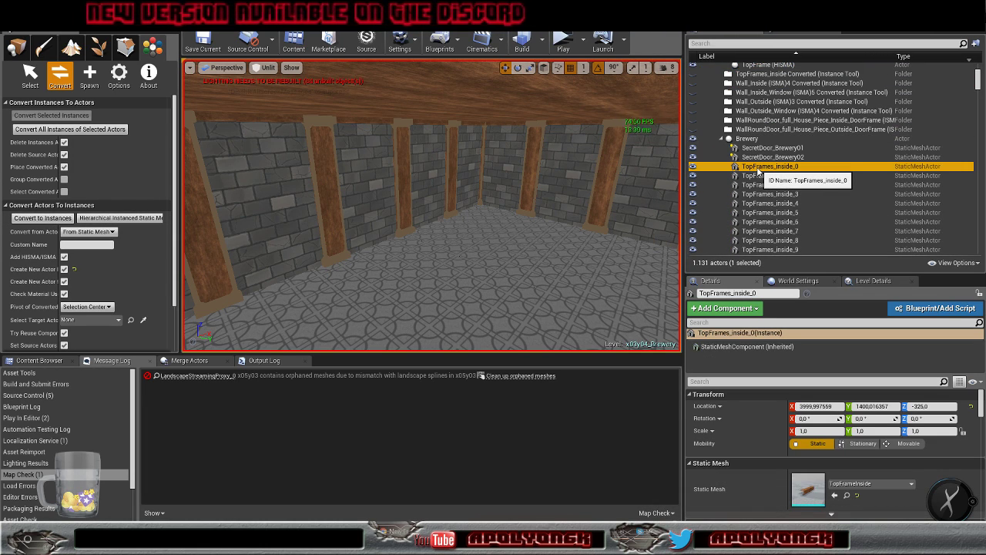
right_click(758, 171)
mouse_move(778, 369)
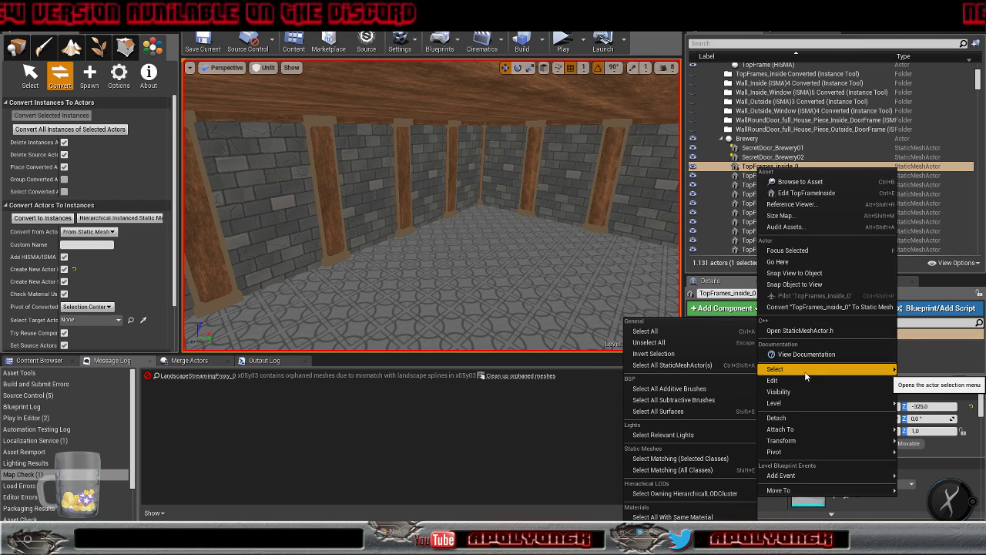
click(665, 458)
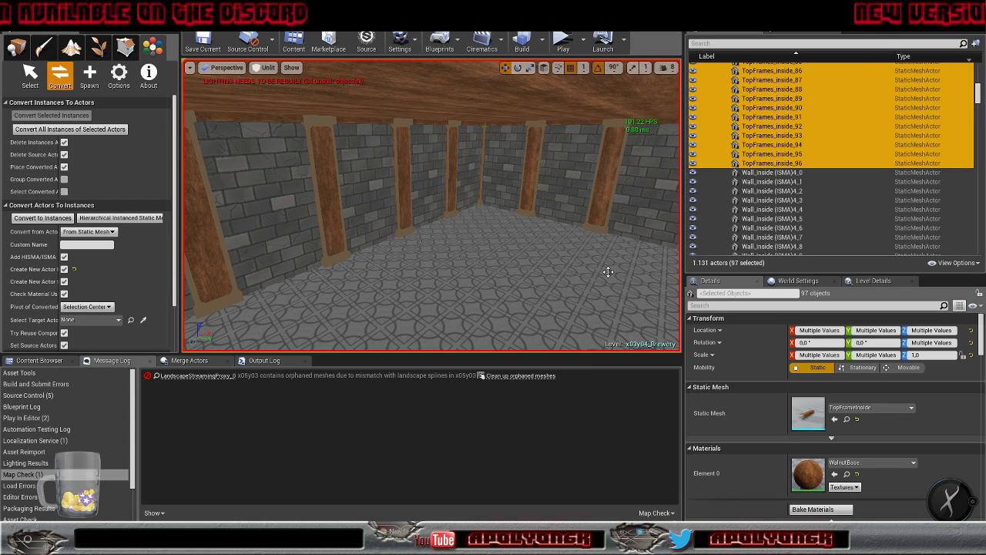
click(42, 217)
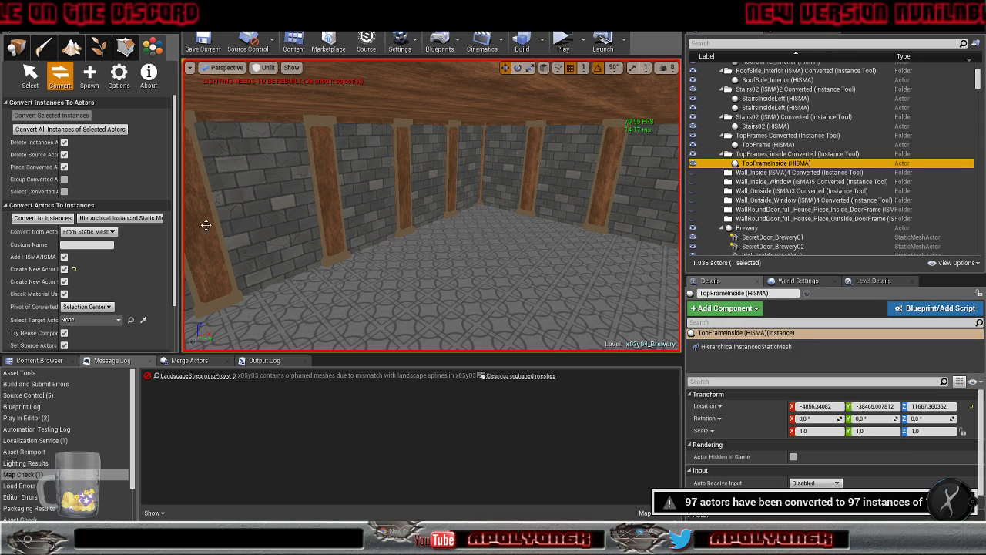
Select all static mesh actors matching the Wall_Inside mesh of Wall_Inside (ISMA)4_0 and convert them into hierarchical instances
scroll(759, 185, down, 3)
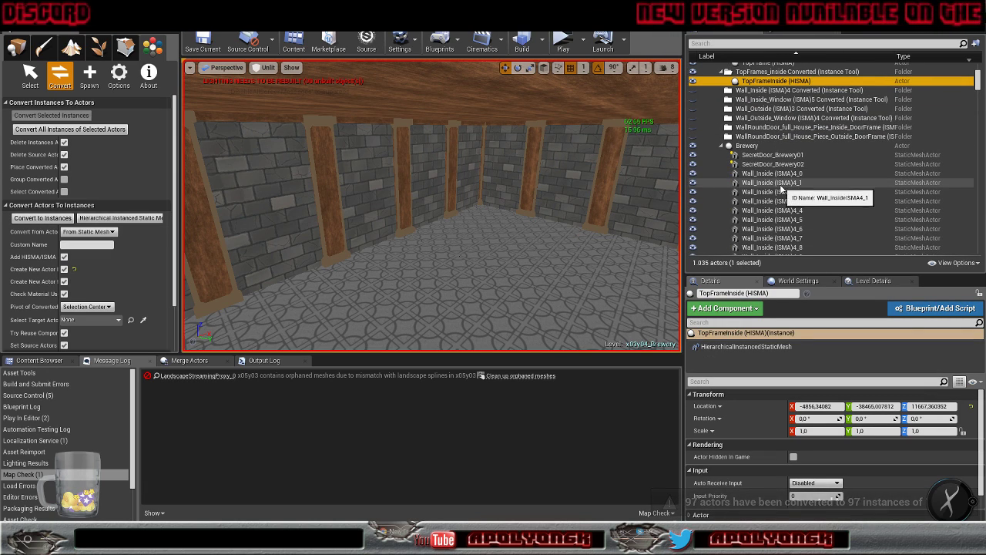
click(744, 174)
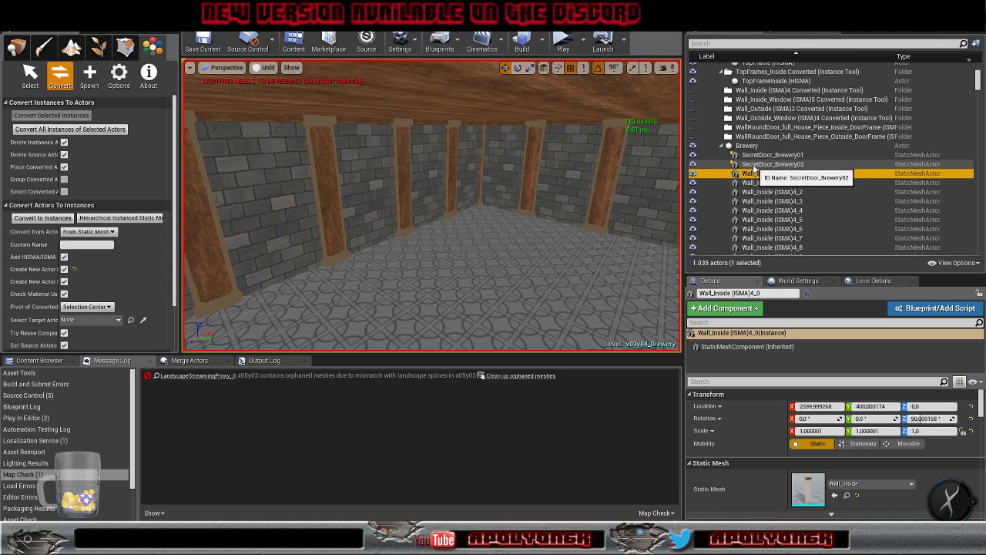
right_click(755, 174)
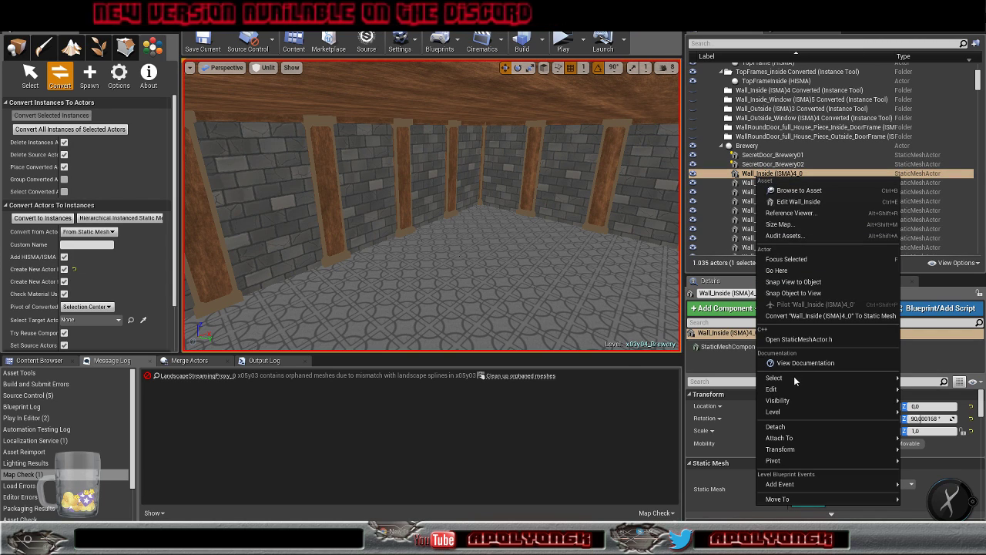
mouse_move(771, 381)
click(678, 458)
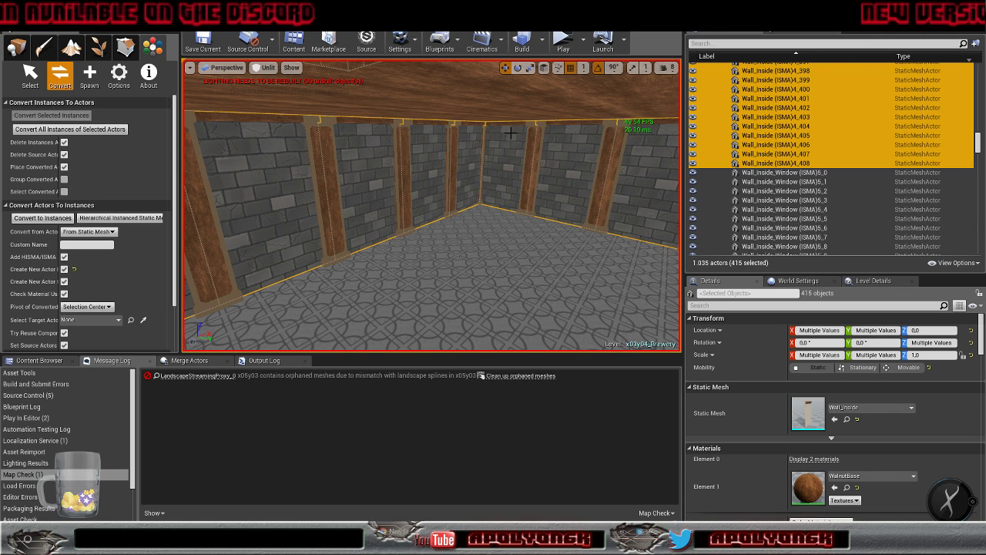
right_drag(470, 173, 662, 167)
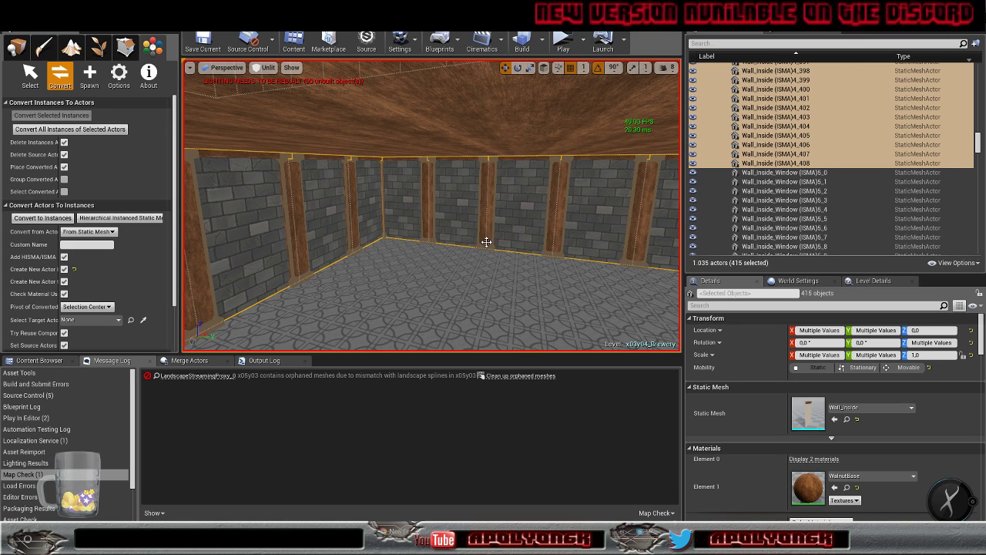
right_drag(437, 263, 550, 188)
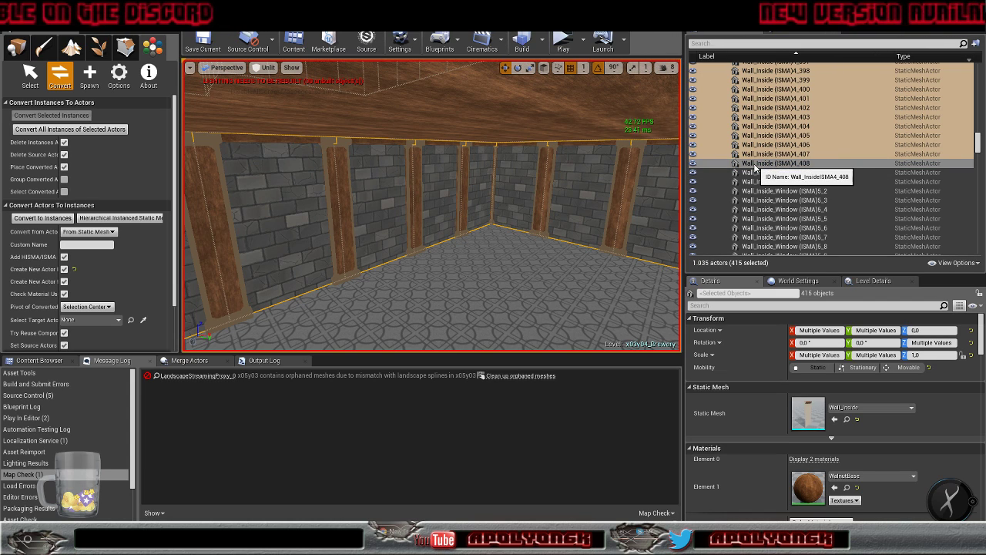
click(38, 225)
right_drag(504, 282, 170, 282)
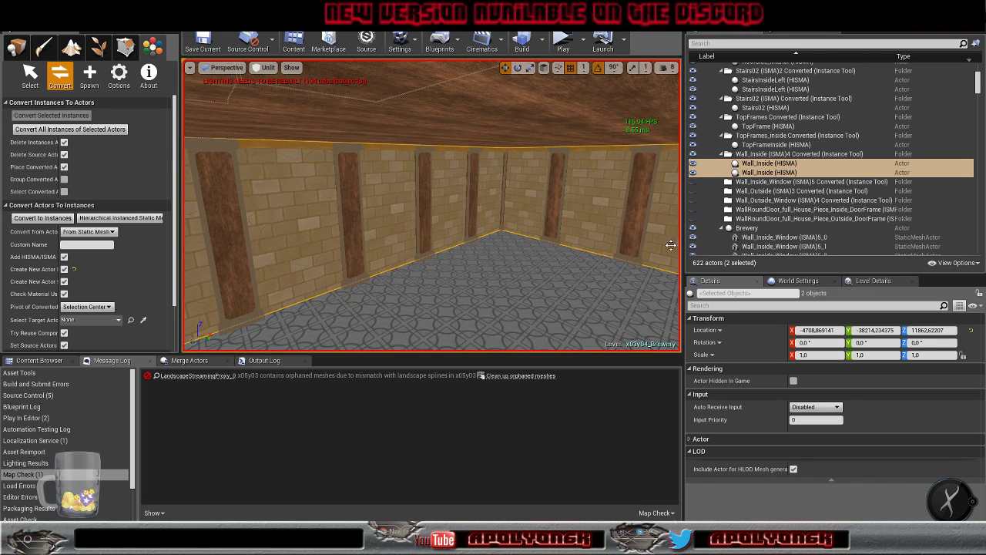
Select all static mesh actors matching the window wall mesh of Wall_Inside_Window (ISMA)5_0 and convert them into hierarchical instances
click(765, 238)
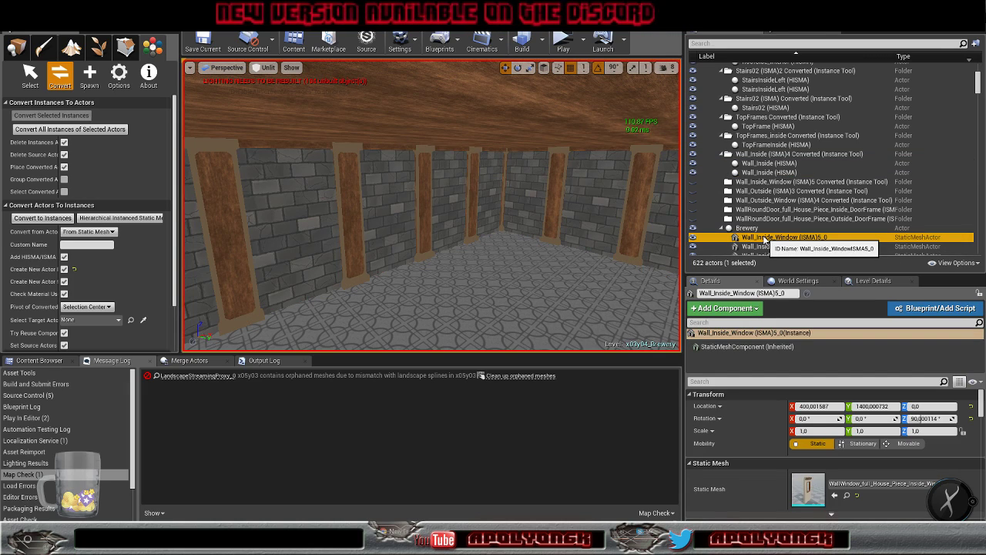
right_click(765, 241)
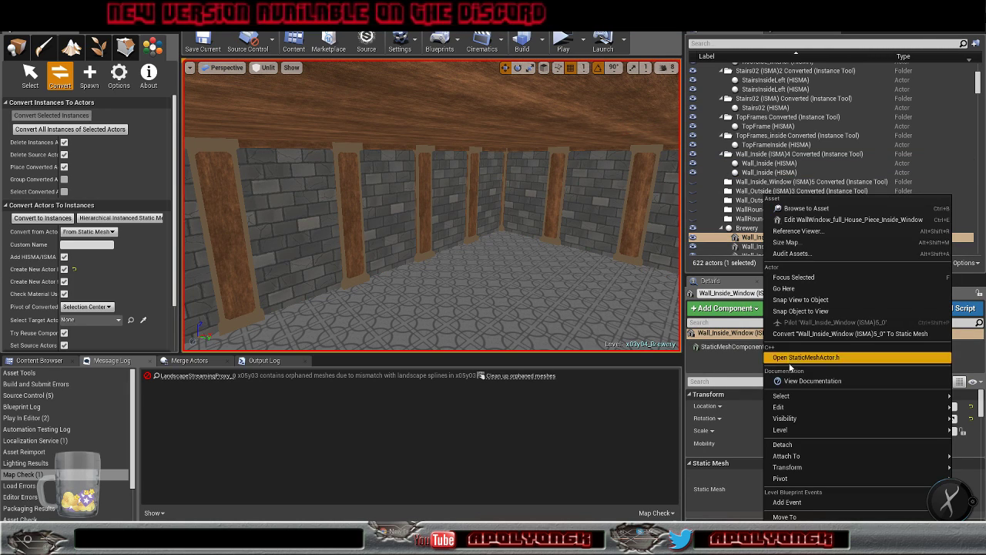
mouse_move(787, 399)
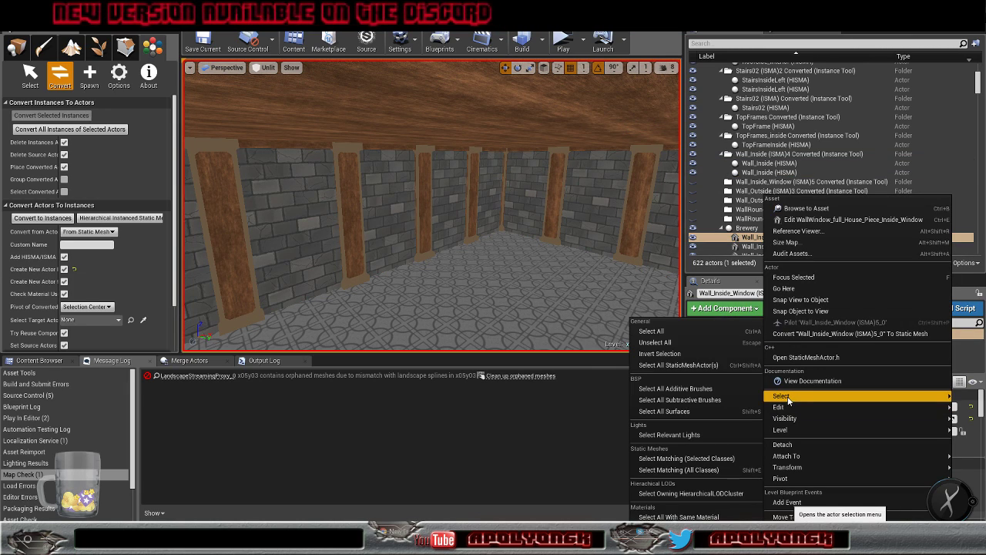
click(686, 458)
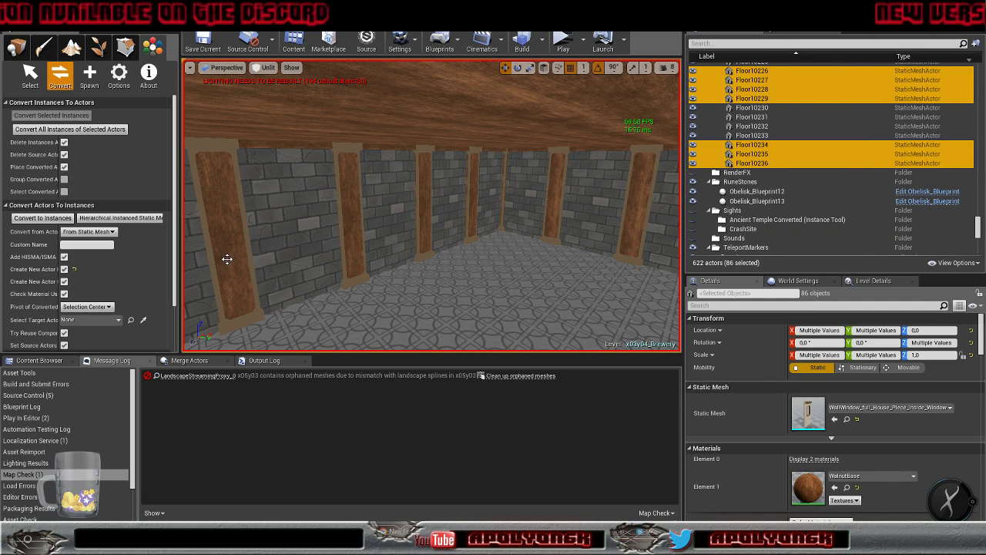
click(43, 218)
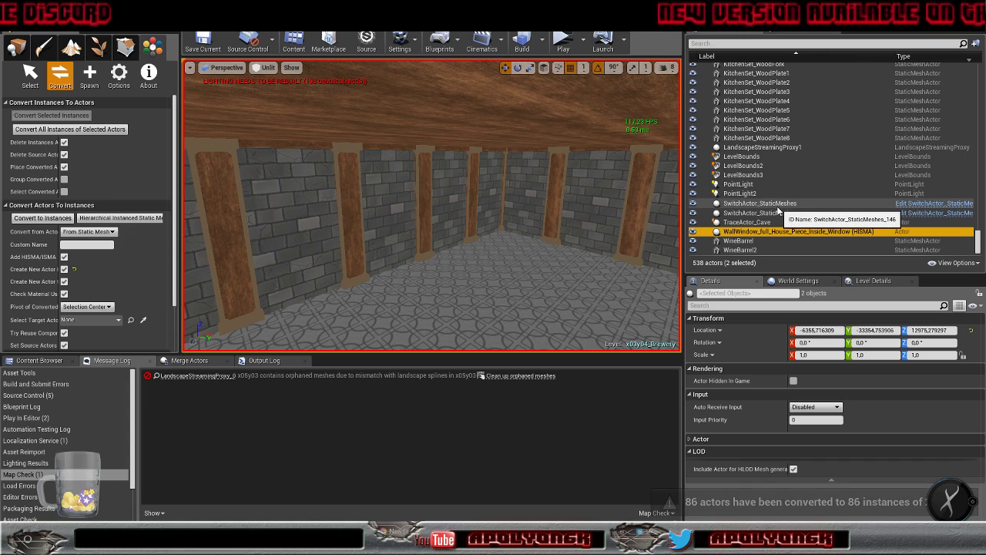
Select all static mesh actors matching the beveled corner window mesh of Floor10233 and convert them into hierarchical instances
scroll(768, 244, up, 10)
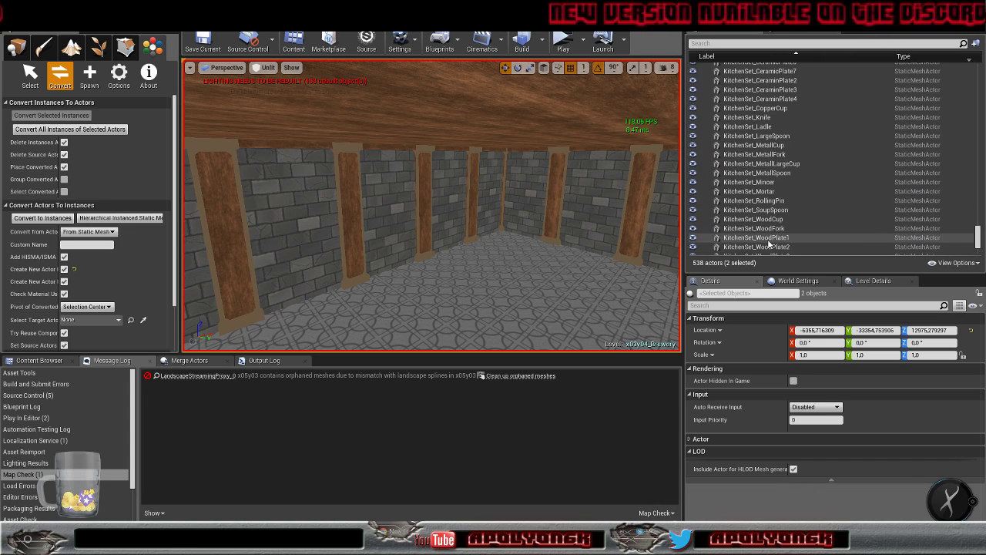
scroll(768, 243, up, 15)
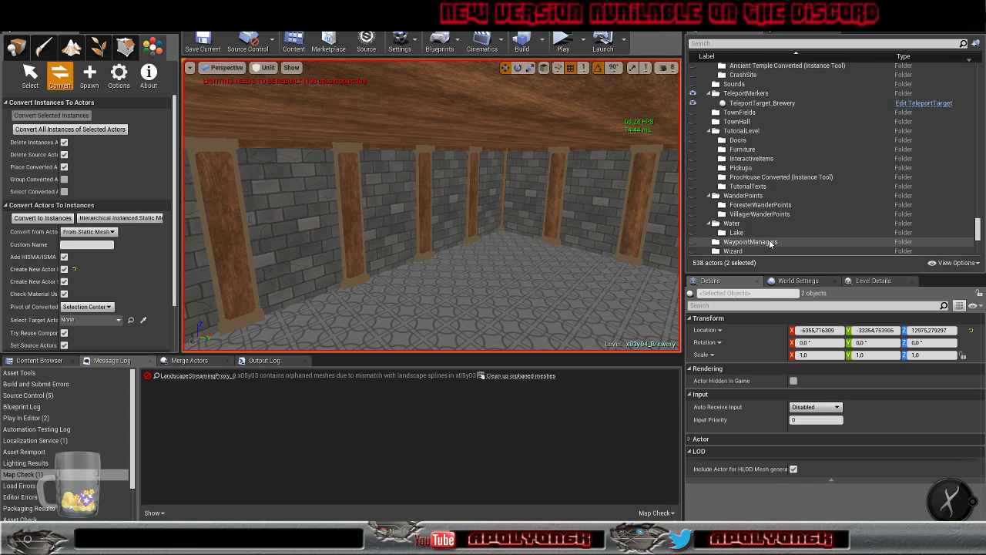
click(757, 207)
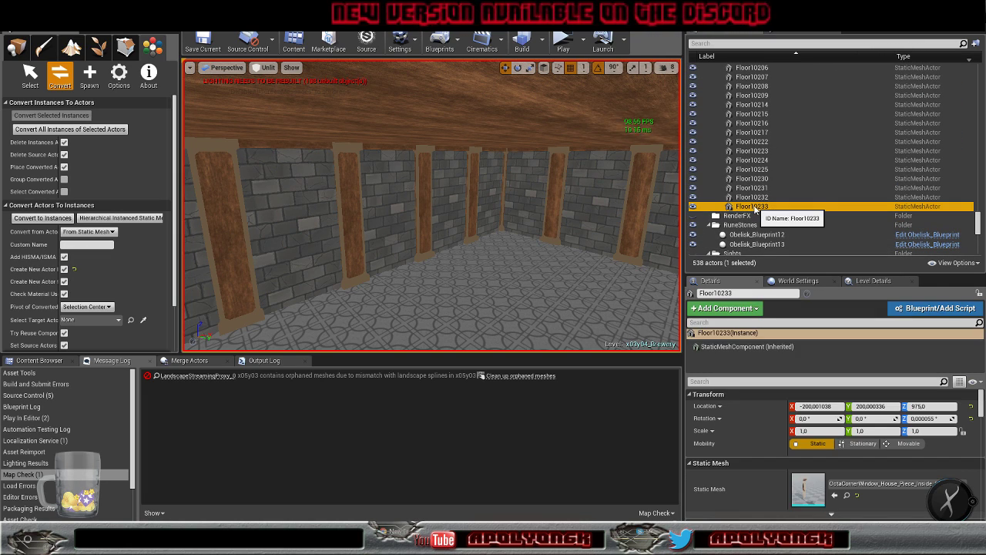
right_click(756, 208)
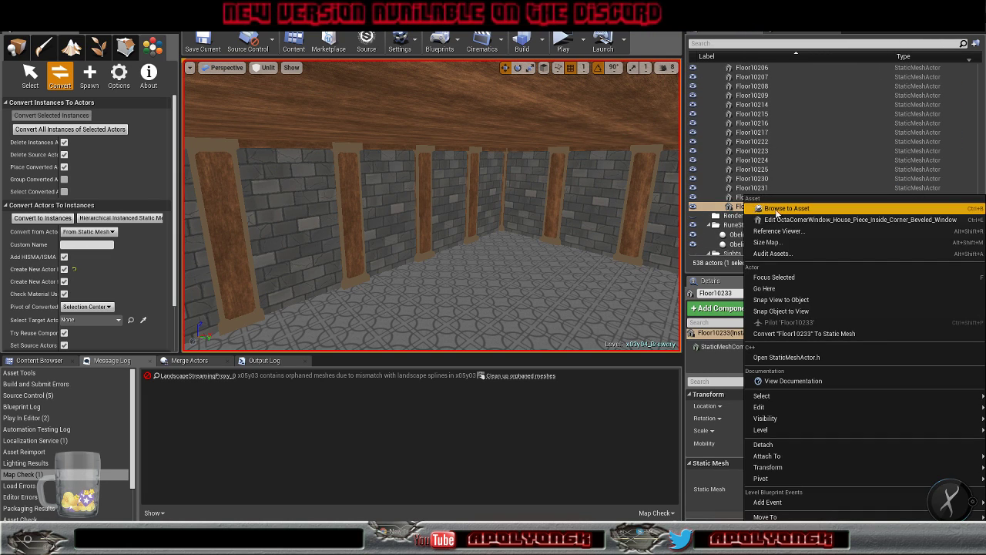
mouse_move(763, 396)
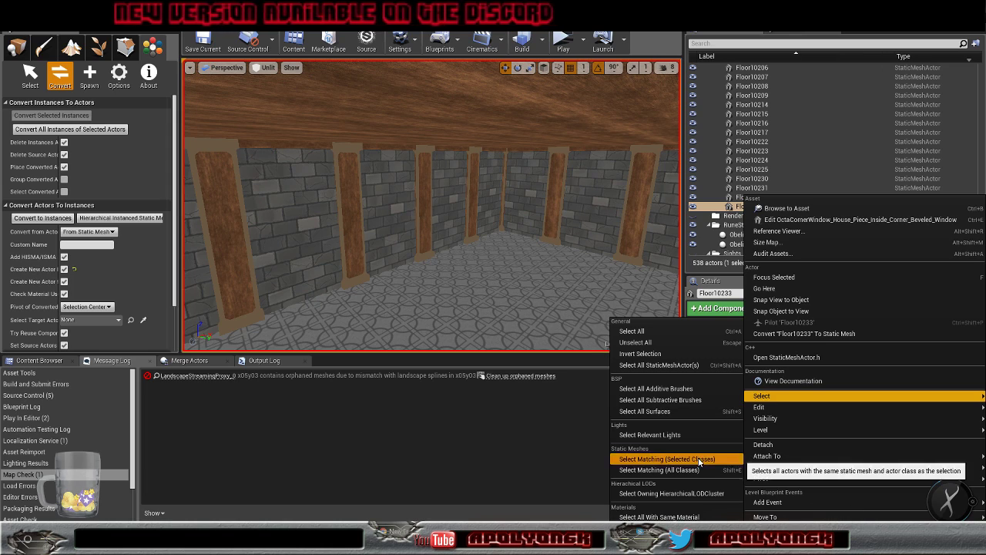
click(667, 458)
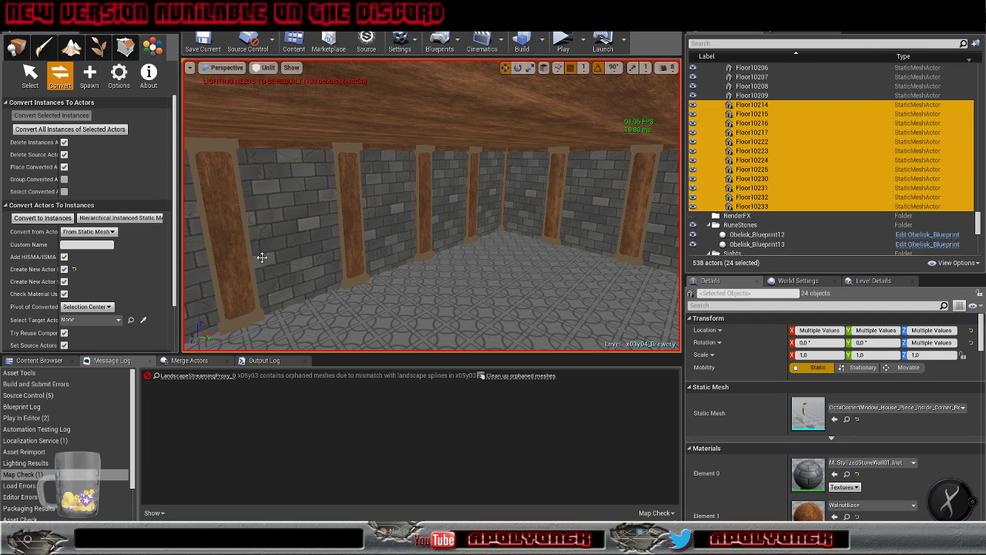
click(68, 222)
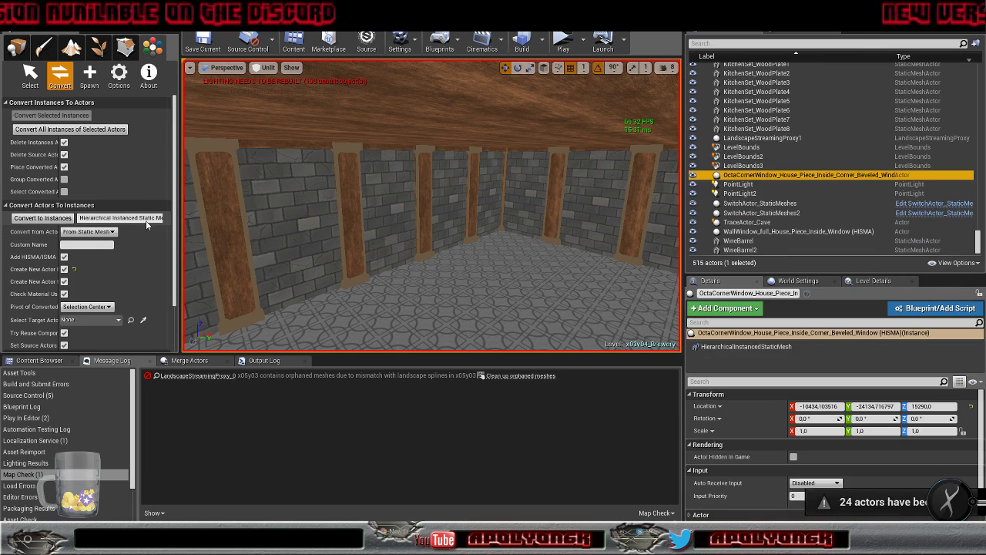
Select all static mesh actors matching the OctaCornerCorner inside beveled corner mesh of Floor10206 and convert them into hierarchical instances
scroll(784, 201, up, 10)
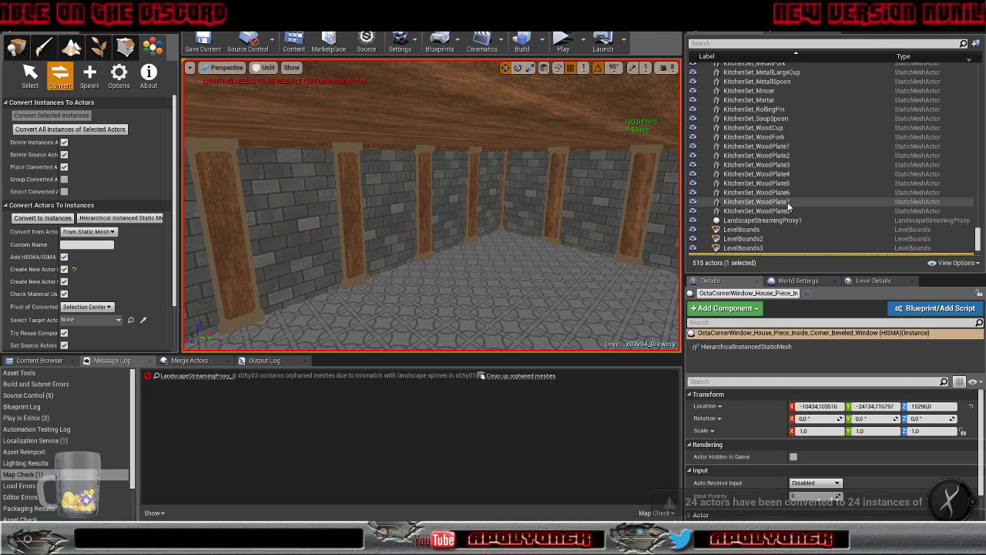
scroll(788, 202, up, 7)
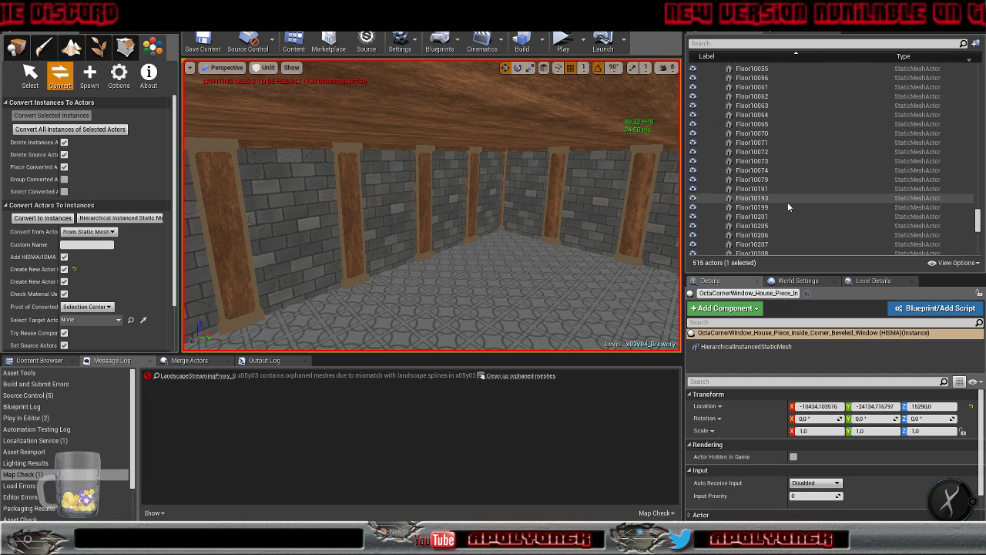
click(754, 235)
right_click(759, 239)
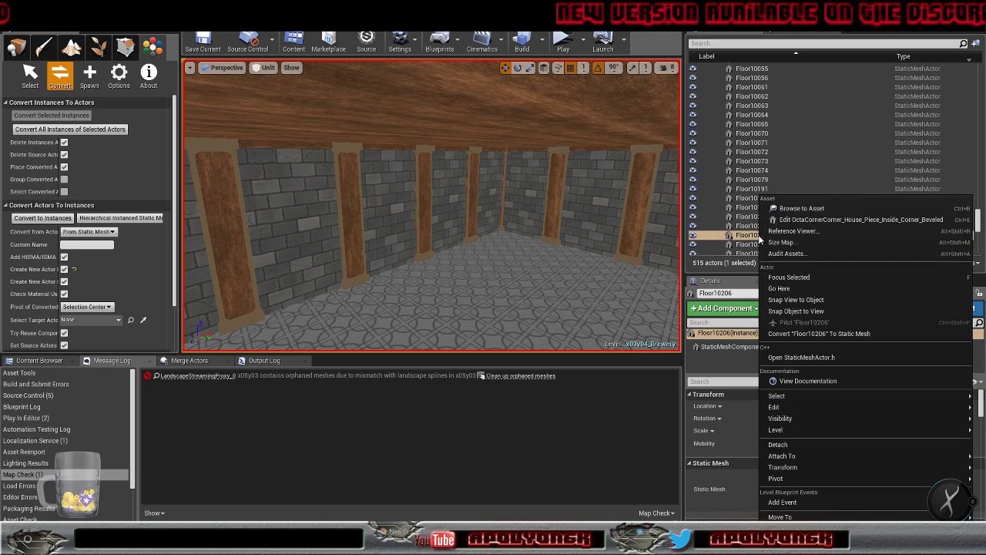
mouse_move(759, 396)
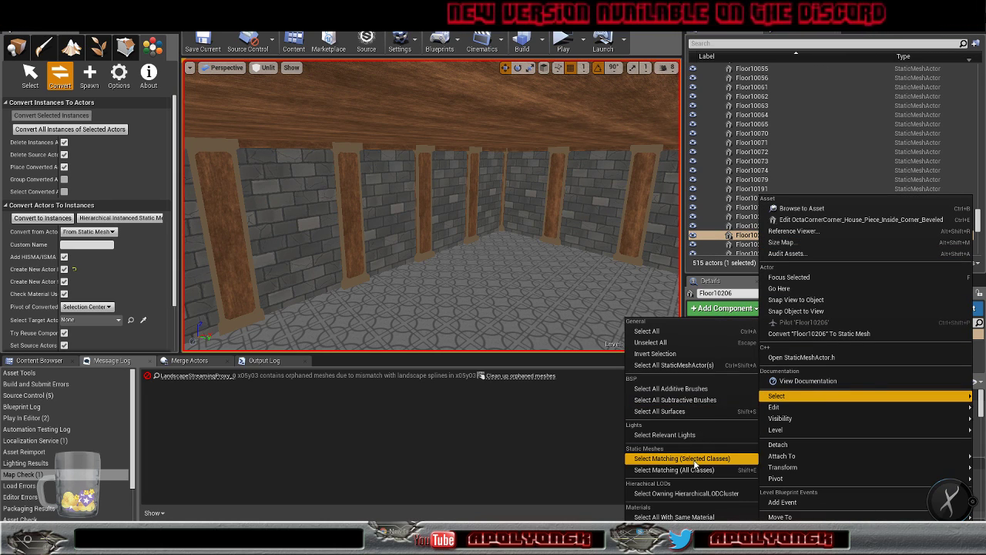
click(682, 458)
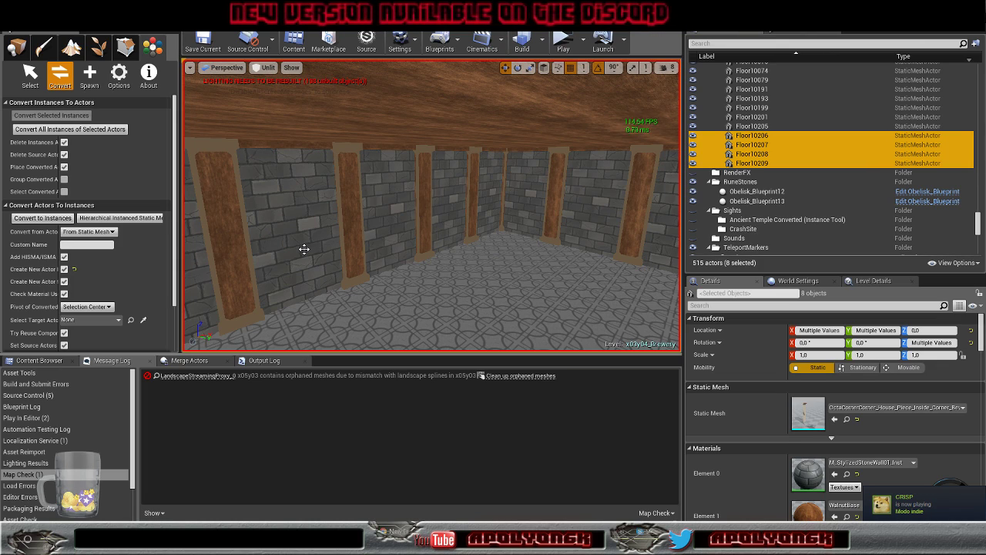
click(32, 220)
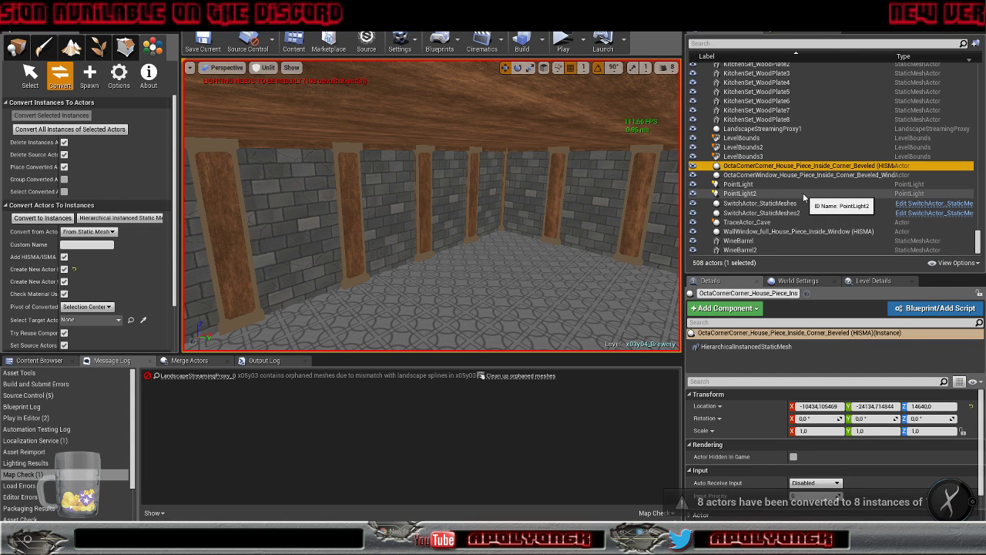
Select all static mesh actors matching the WallRoundDoor inside door frame mesh of Floor10205 and convert them into hierarchical instances
scroll(803, 198, up, 10)
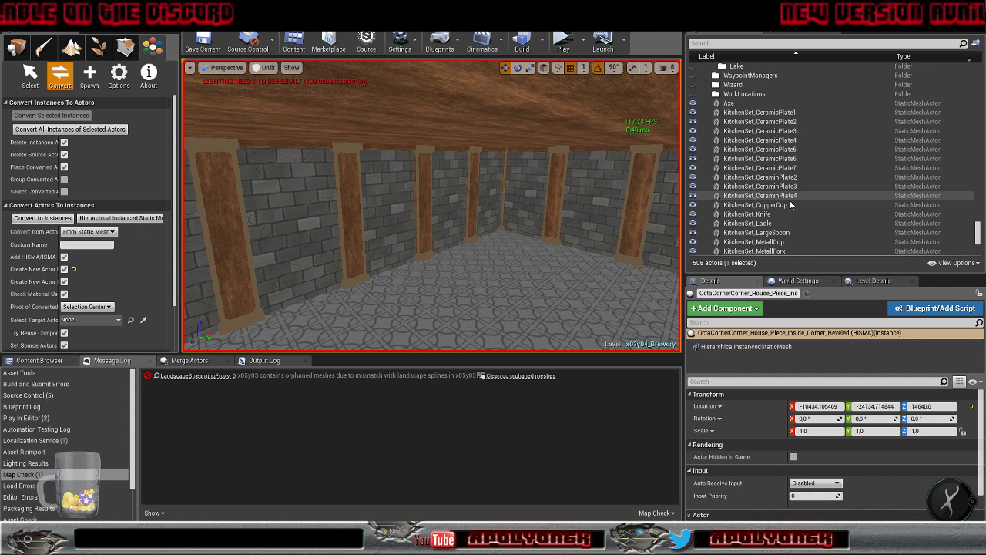
scroll(789, 199, up, 15)
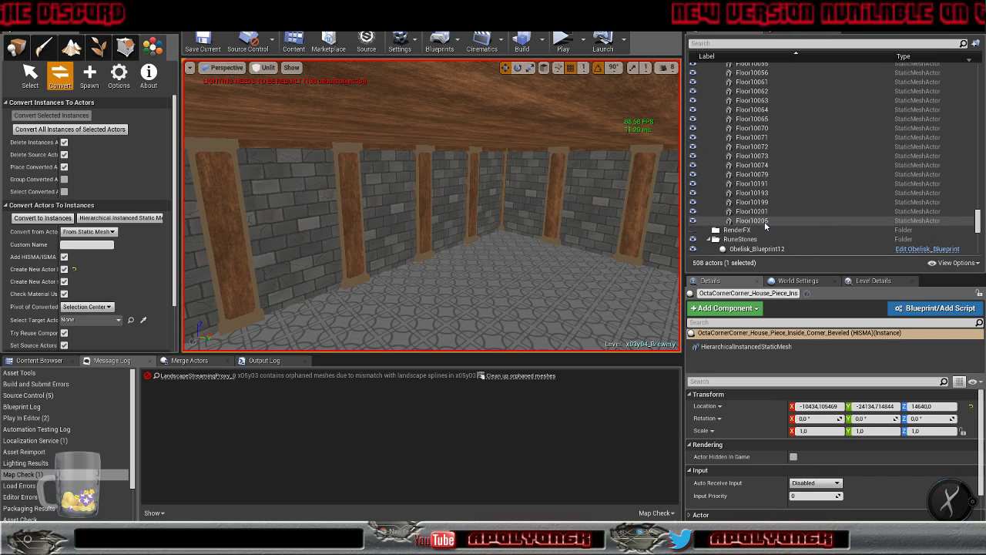
click(762, 221)
right_click(762, 222)
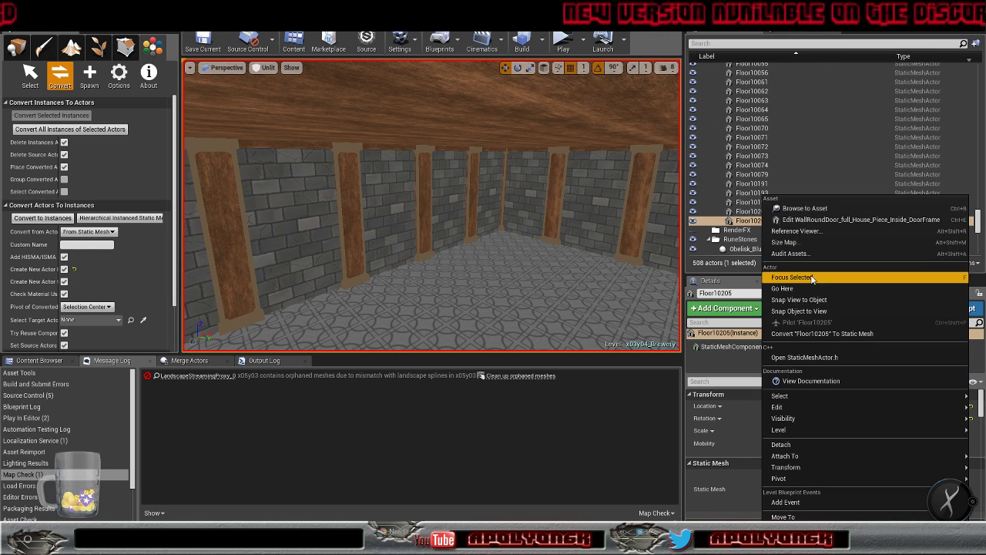
mouse_move(793, 395)
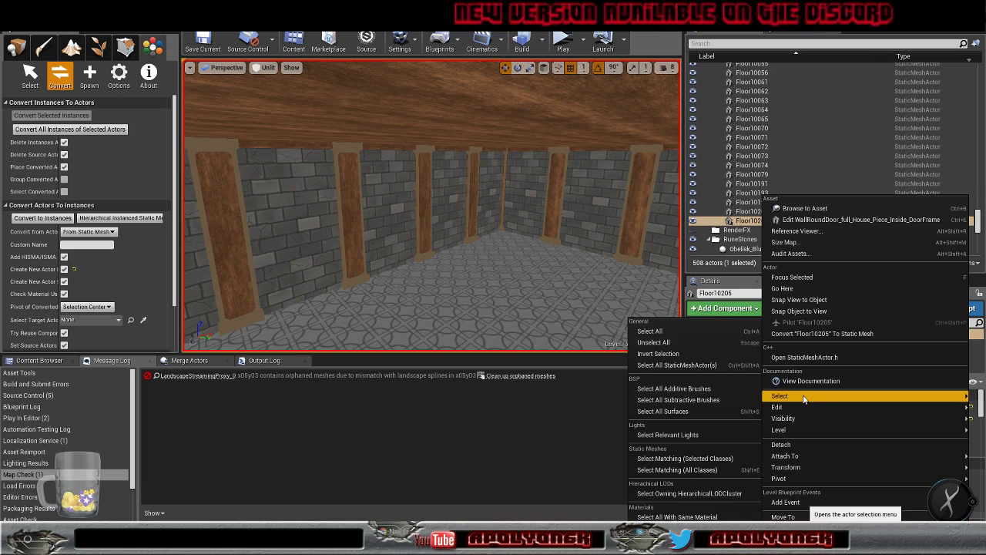
click(700, 459)
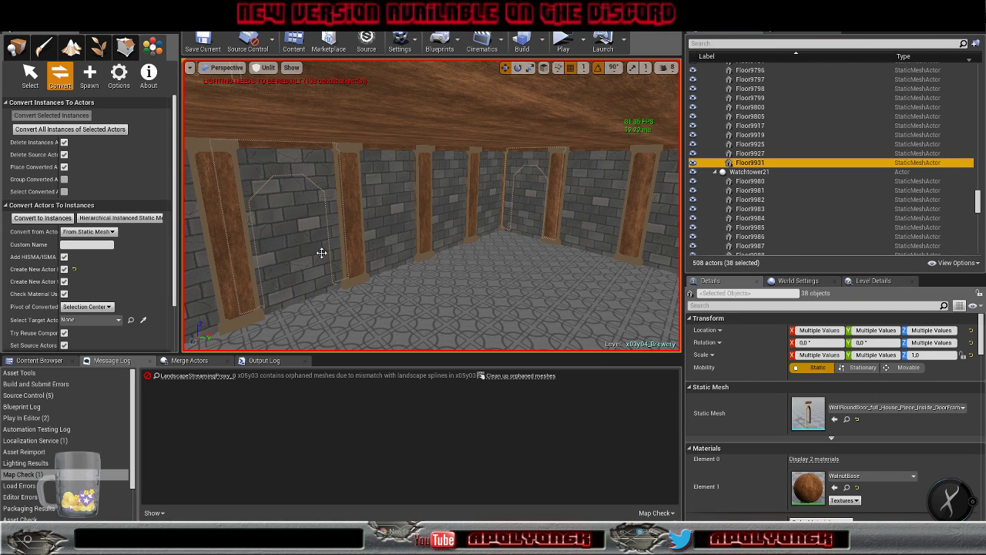
click(44, 219)
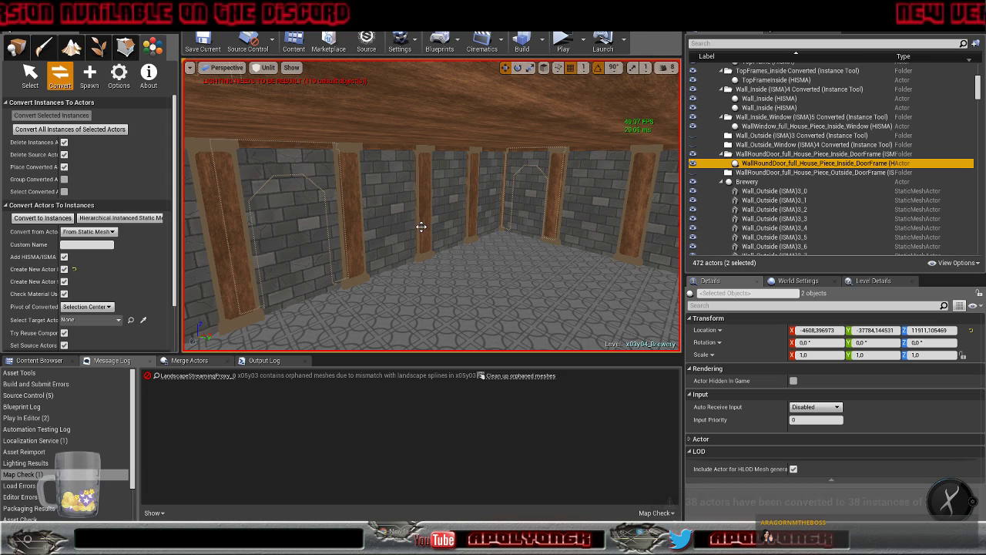
Select all static mesh actors matching the Wall_Outside mesh of Wall_Outside (ISMA)3_0 and convert them into hierarchical instances
click(774, 191)
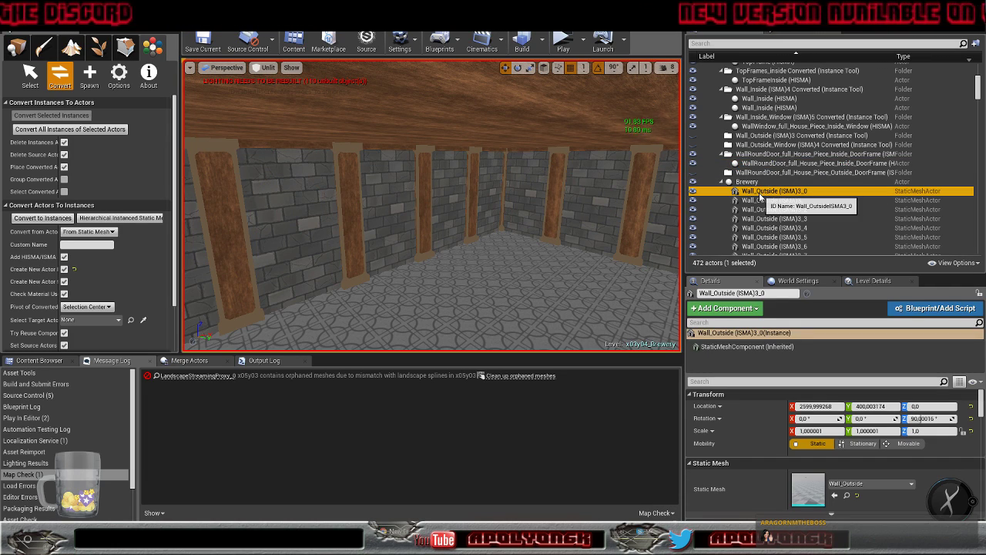
right_click(760, 194)
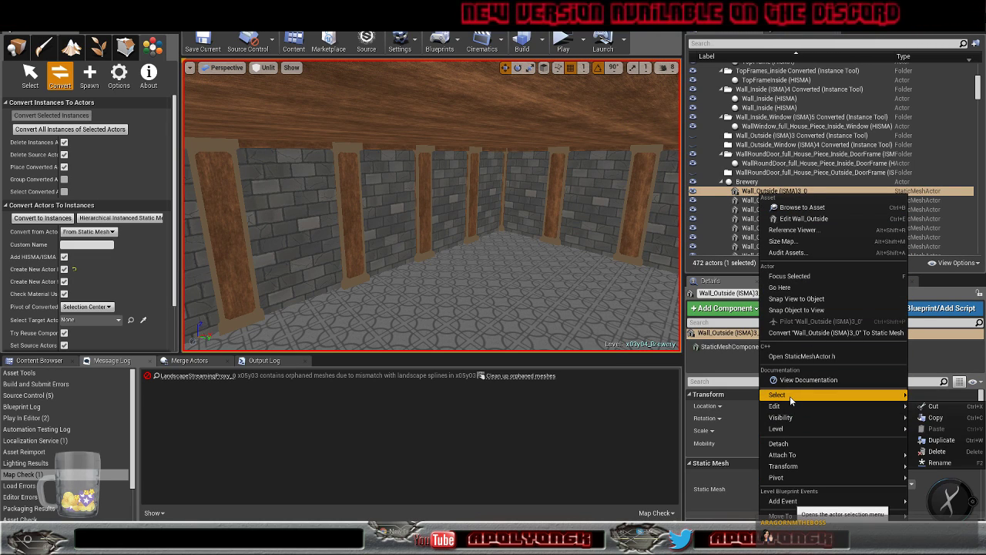
mouse_move(782, 397)
click(694, 458)
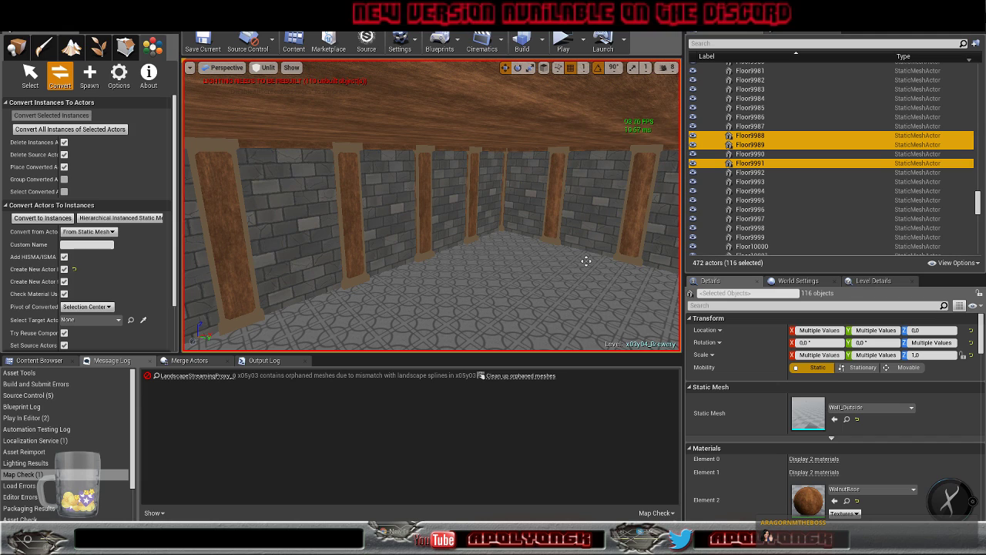
click(42, 219)
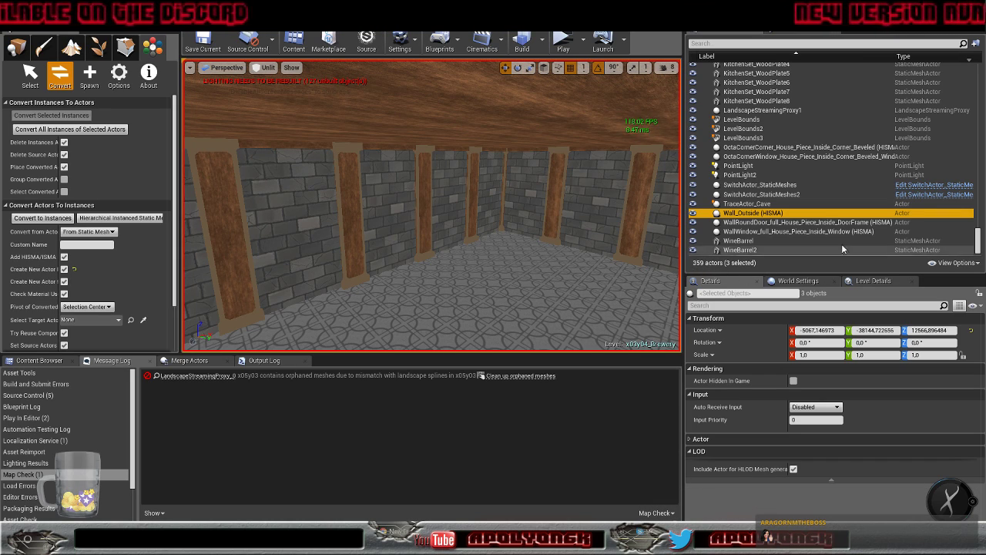
Select all static mesh actors matching the BalconyOctaCorner mesh of Floor10201 and convert them into hierarchical instances
scroll(802, 225, up, 10)
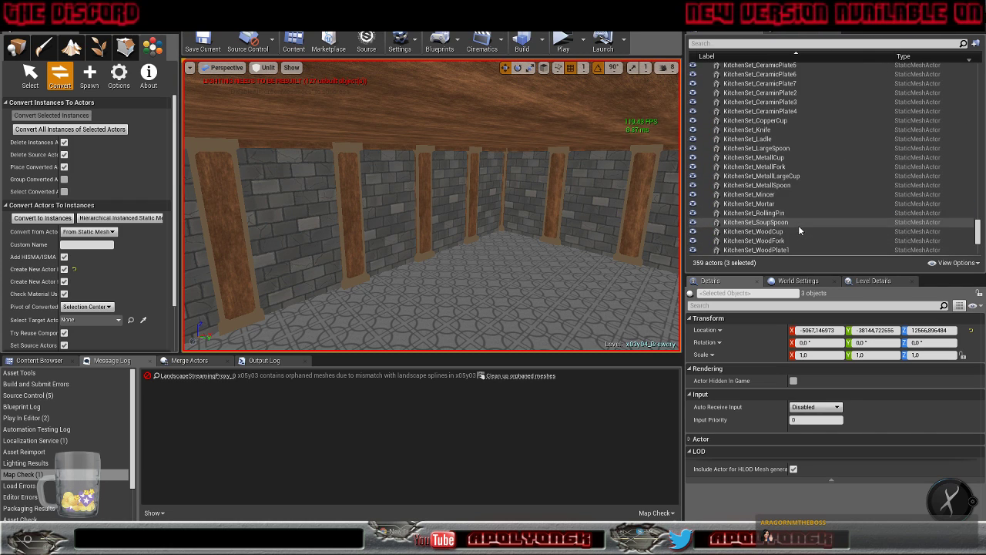
scroll(798, 225, up, 15)
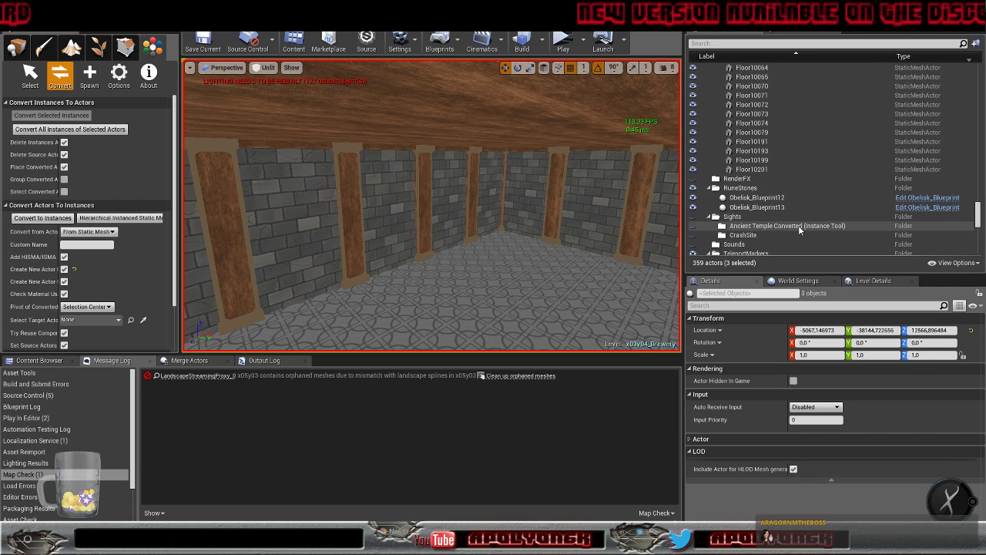
click(774, 170)
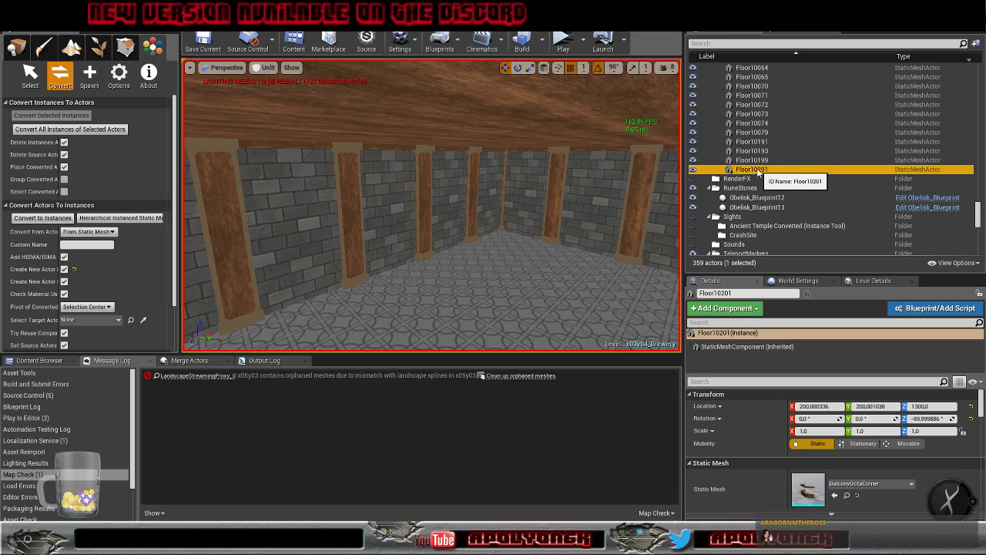
right_click(756, 166)
mouse_move(788, 396)
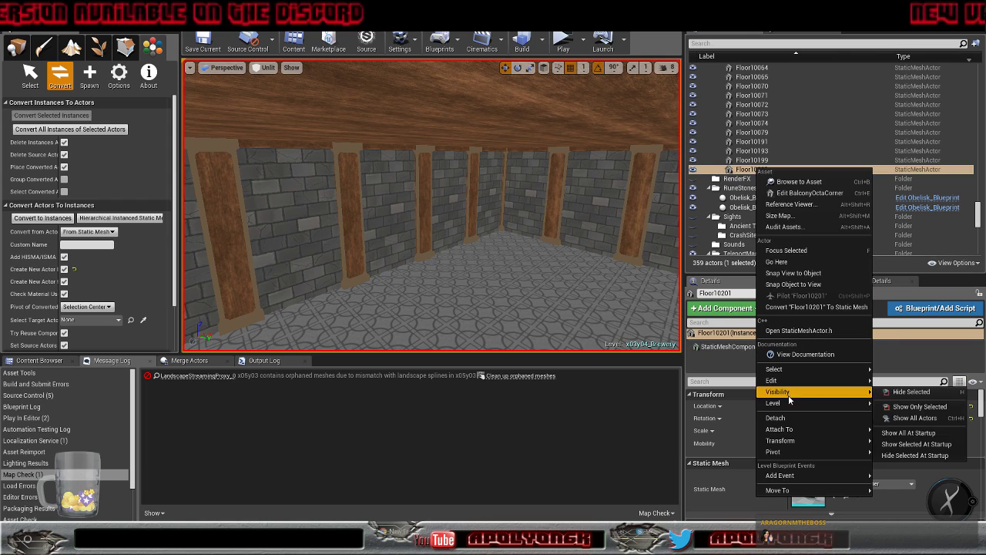
mouse_move(788, 372)
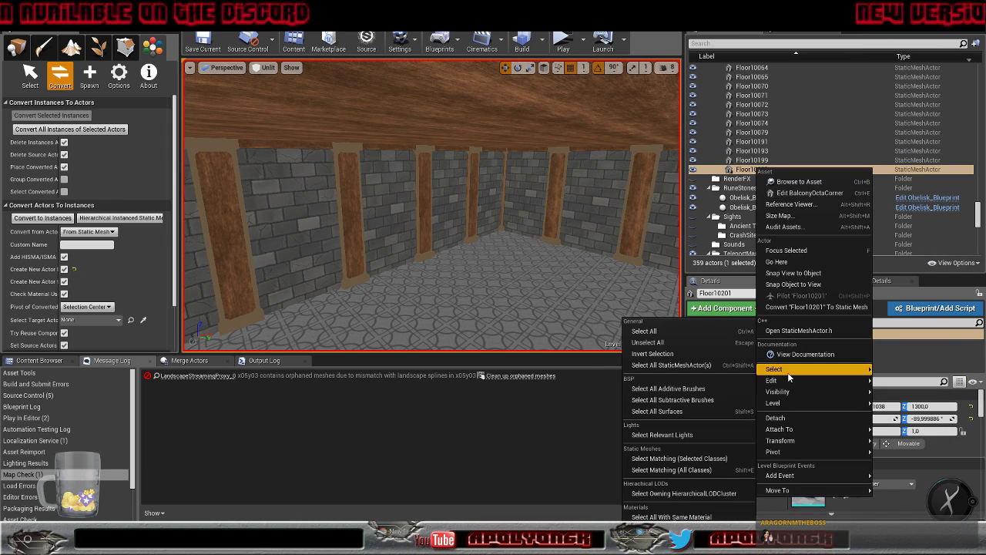
click(714, 460)
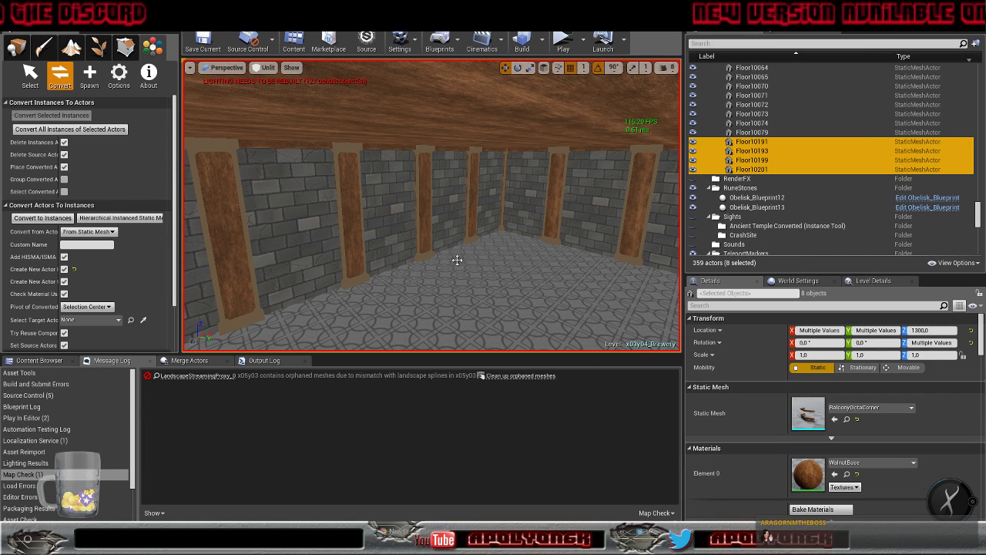
click(40, 218)
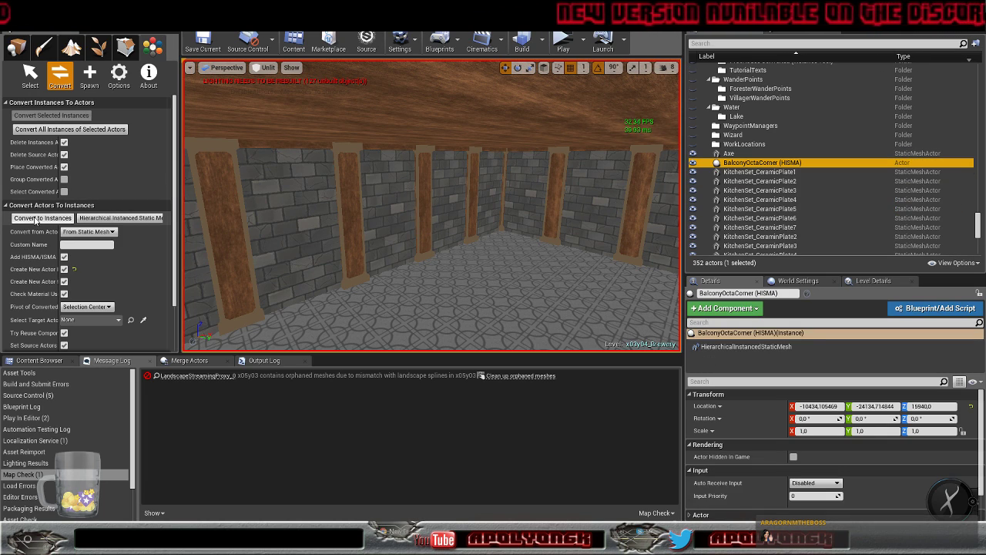
Select all static mesh actors matching the KitchenSet_CeramicPlate1 mesh and convert them into hierarchical instances
click(758, 171)
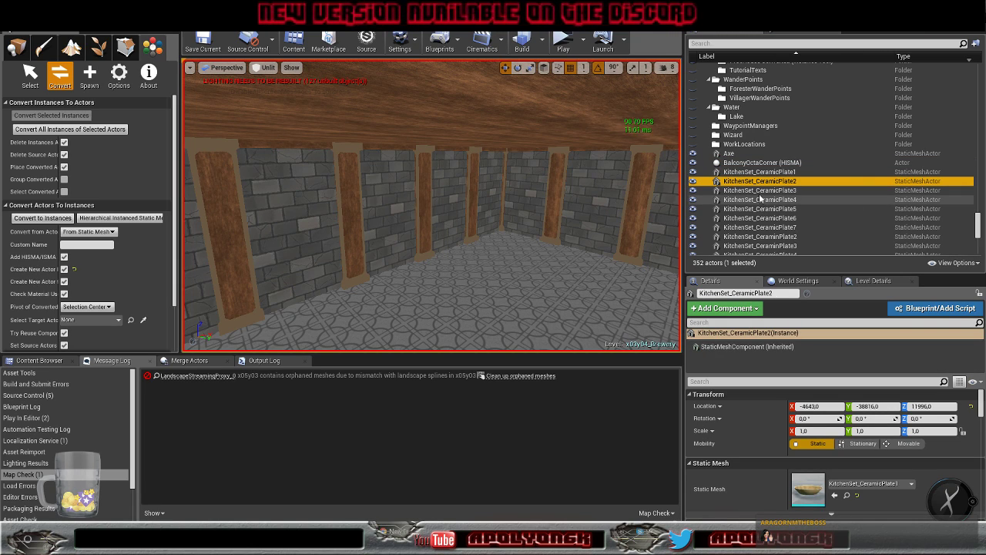
key(Down)
key(Down)
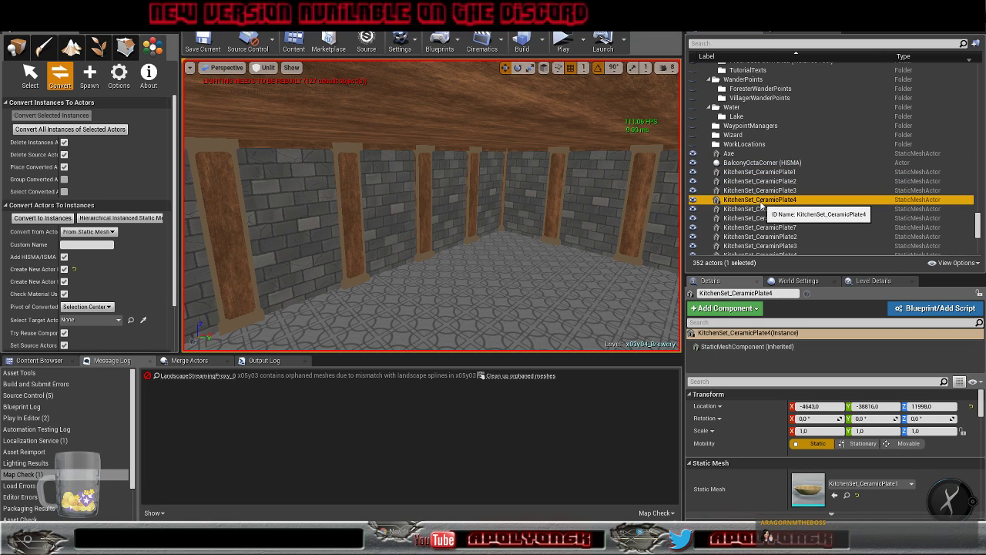
click(757, 172)
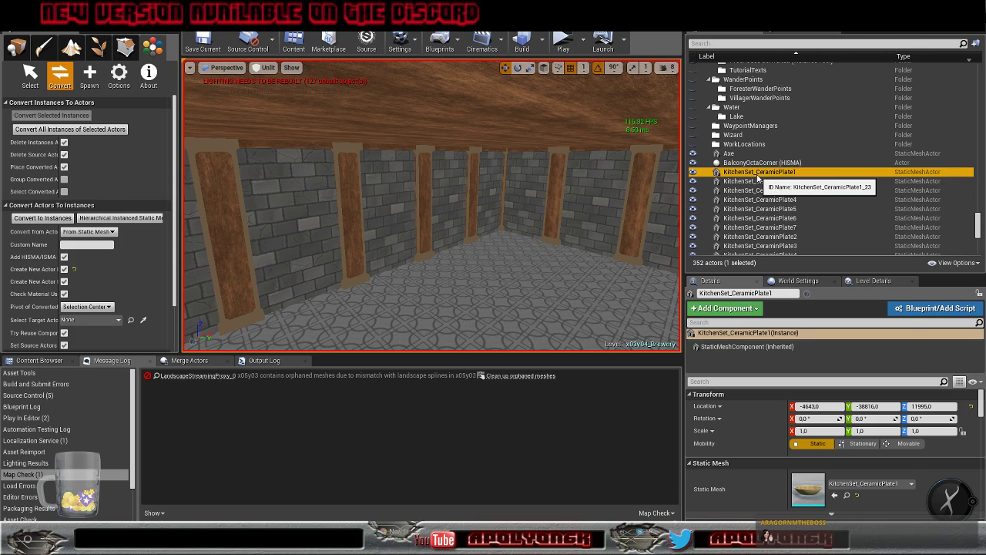
right_click(758, 177)
mouse_move(793, 377)
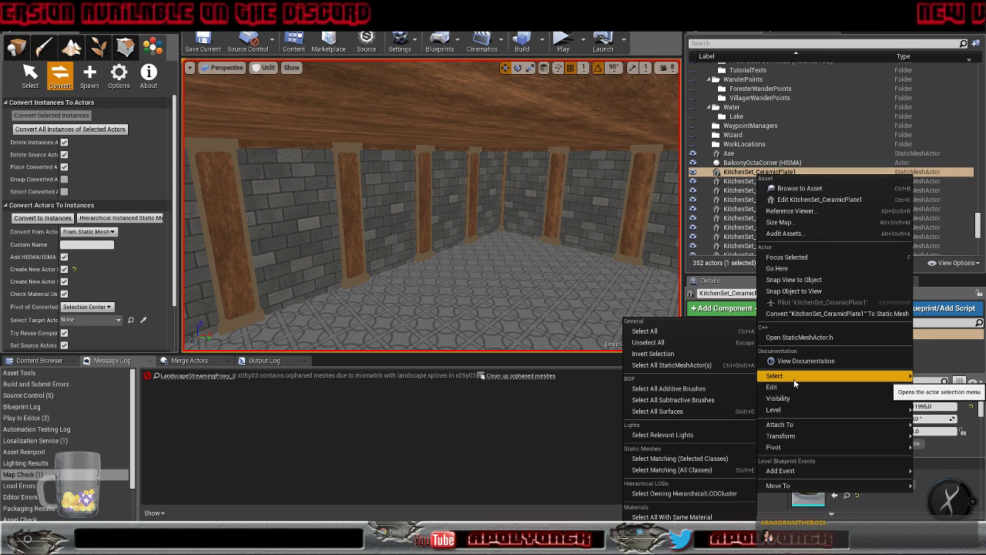
click(715, 460)
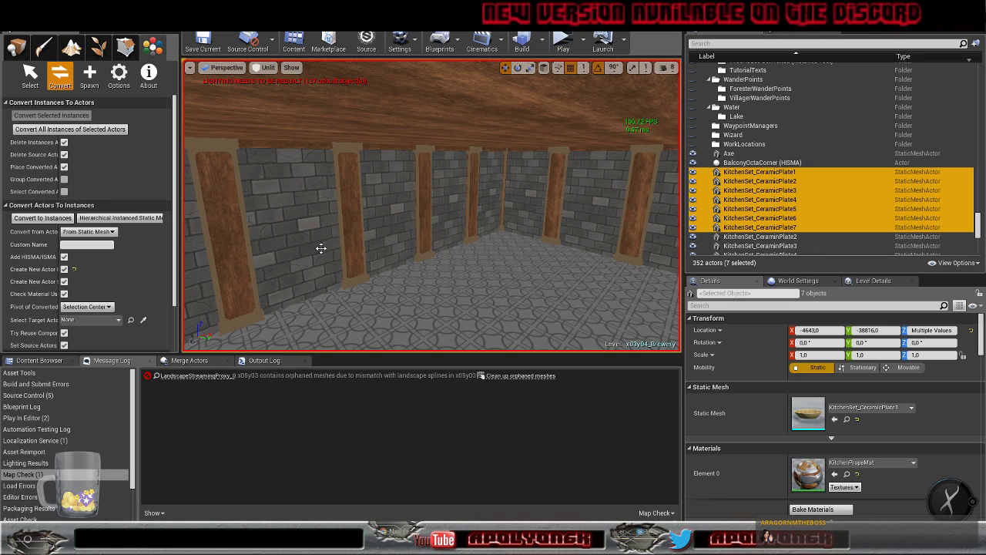
click(31, 220)
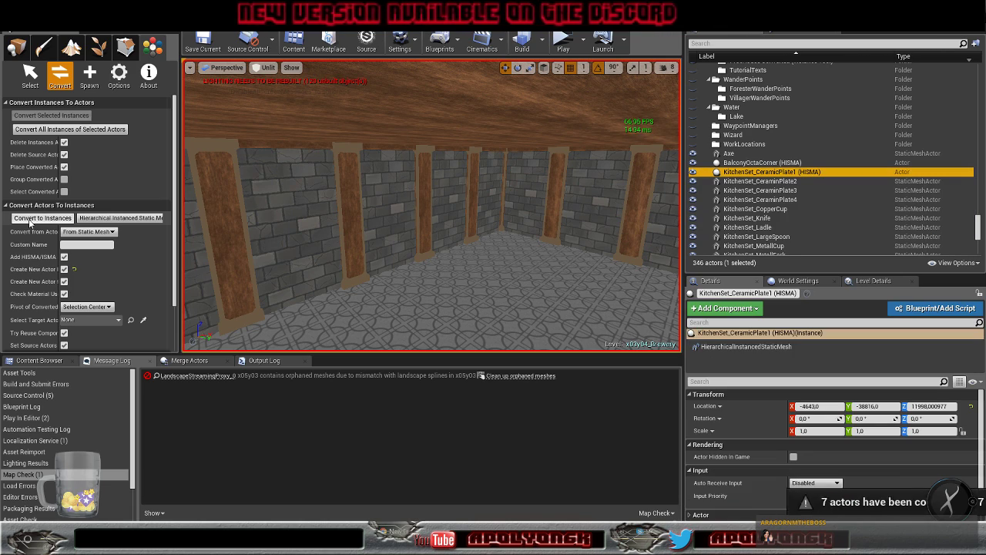
Select all static mesh actors matching the mesh of KitchenSet_CeraminPlate2 and convert them into hierarchical instances
click(736, 182)
right_click(736, 183)
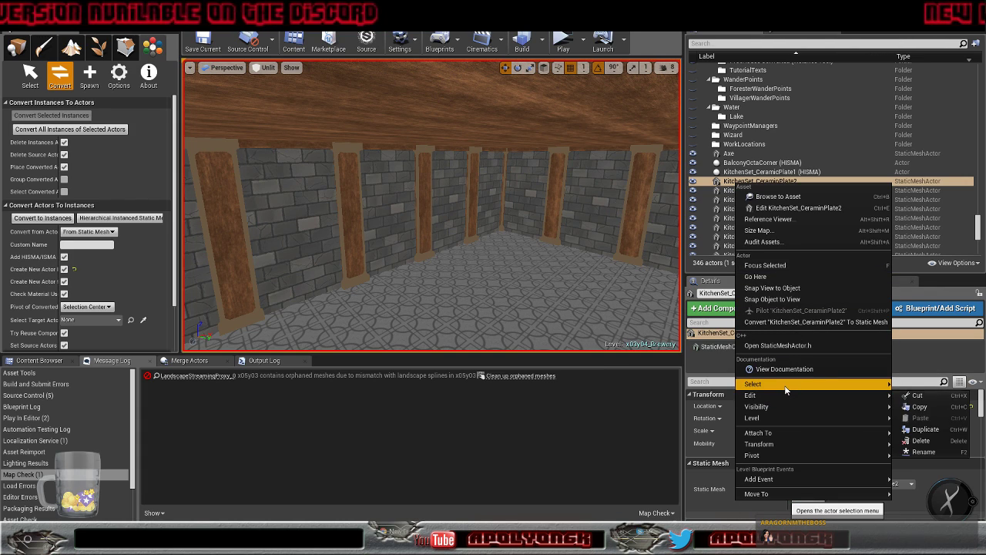
click(720, 458)
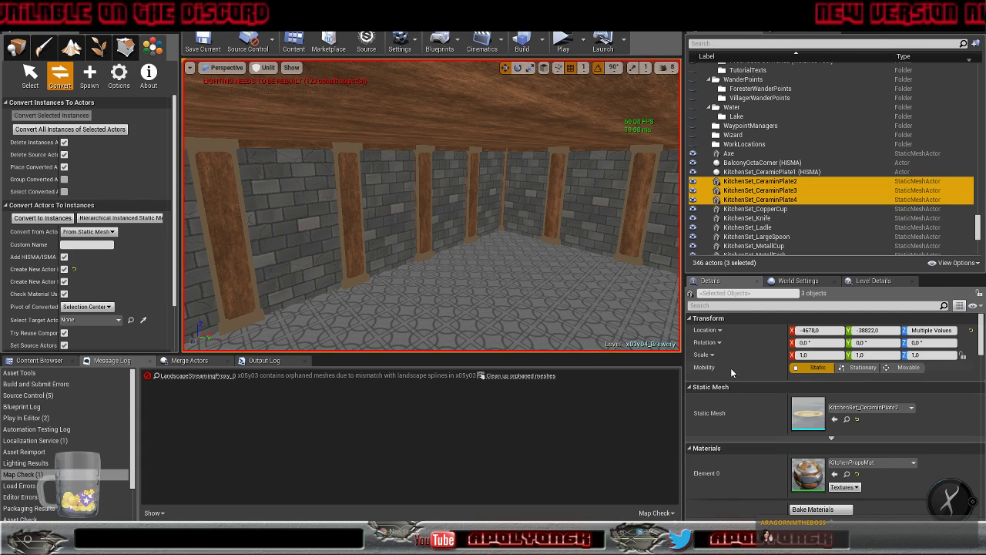
click(42, 217)
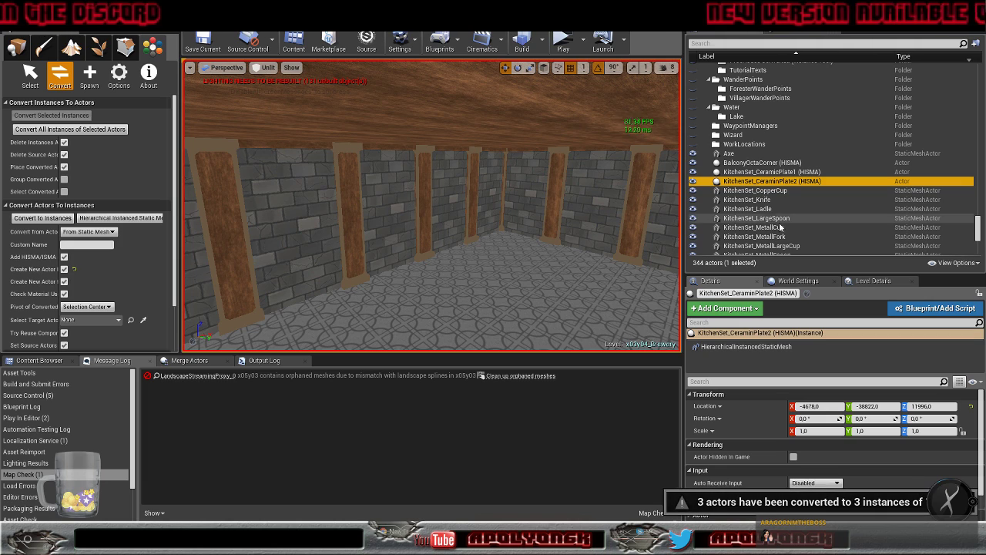
Select all static mesh actors matching the KitchenSet_WoodPlate1 mesh and convert them into hierarchical instances
scroll(801, 212, down, 2)
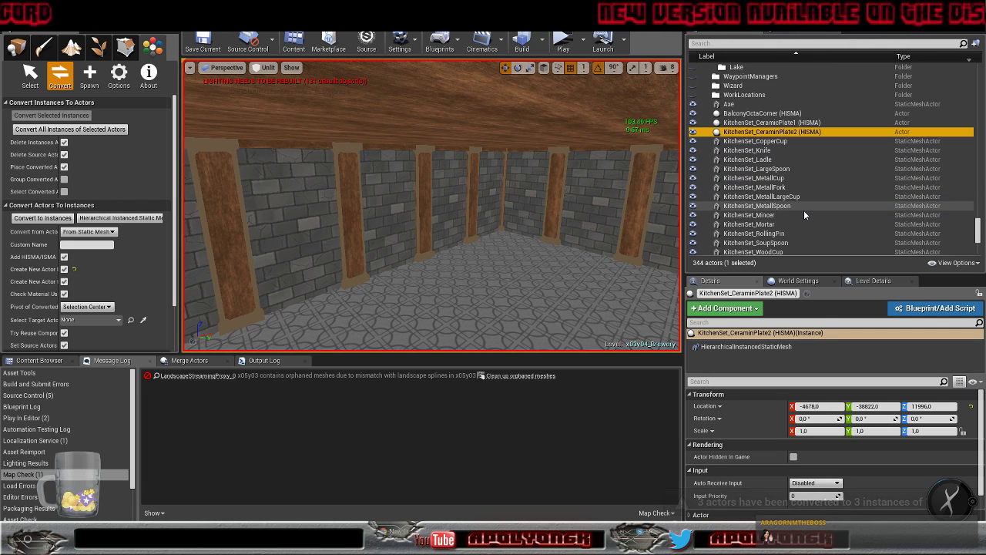
scroll(803, 209, down, 3)
click(778, 205)
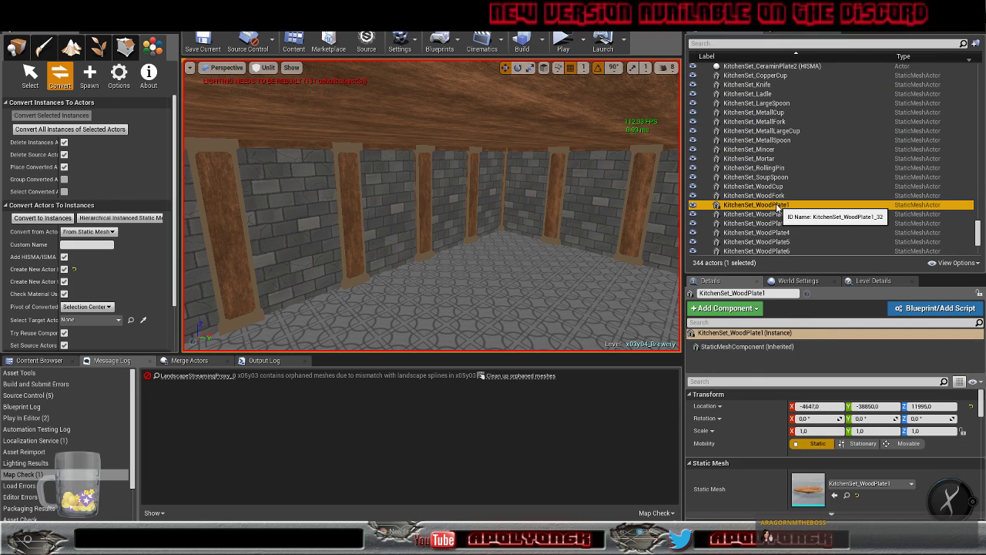
right_click(777, 205)
mouse_move(817, 408)
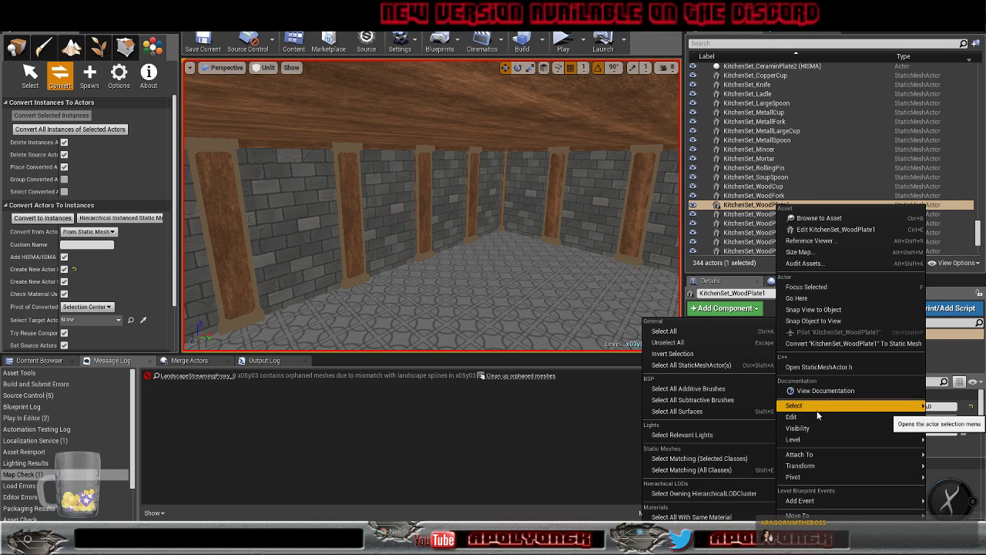
click(719, 457)
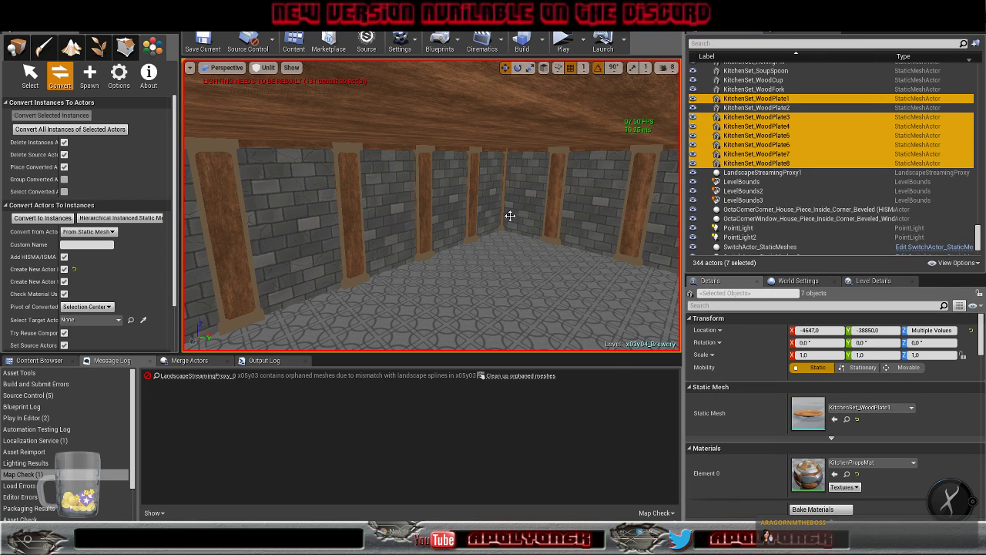
click(42, 218)
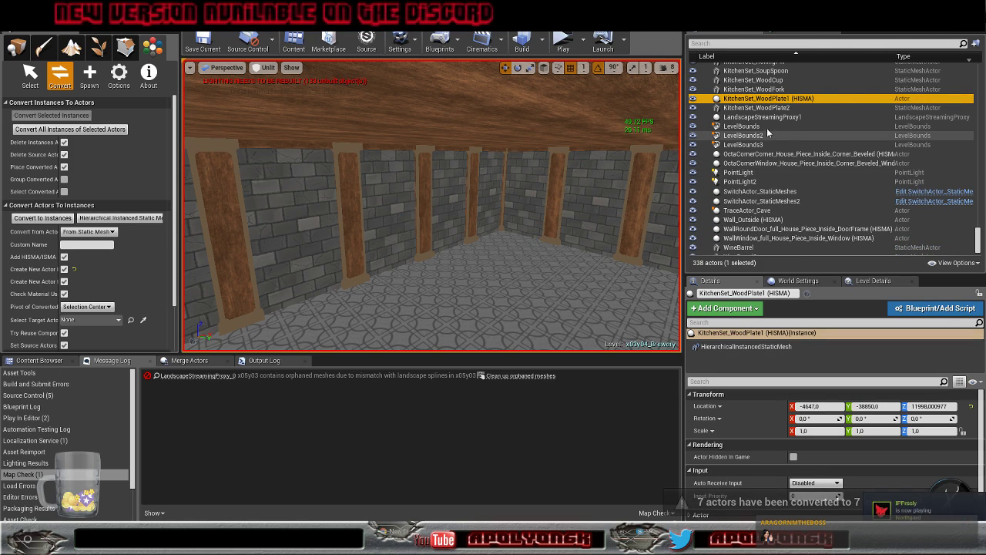
Focus the view on KitchenSet_WoodPlate2, view the brewery around it and look through the outliner for remaining repeated static mesh actors
click(748, 108)
scroll(751, 115, up, 6)
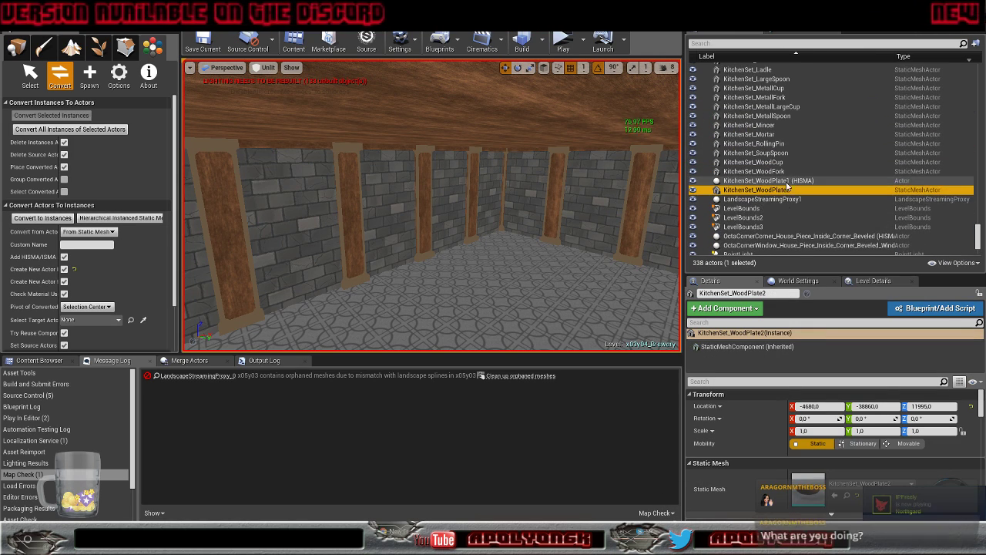
scroll(758, 115, down, 3)
scroll(763, 154, up, 2)
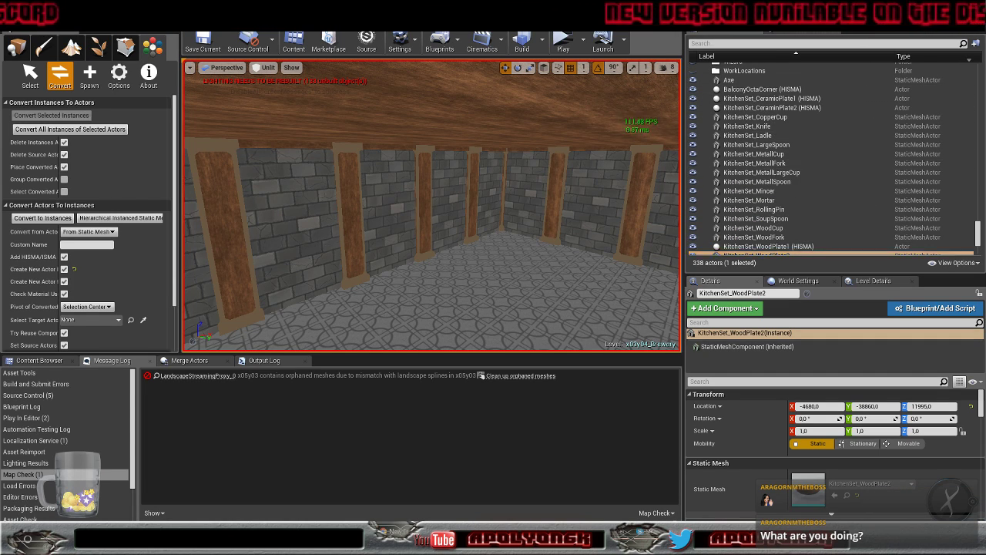
key(f)
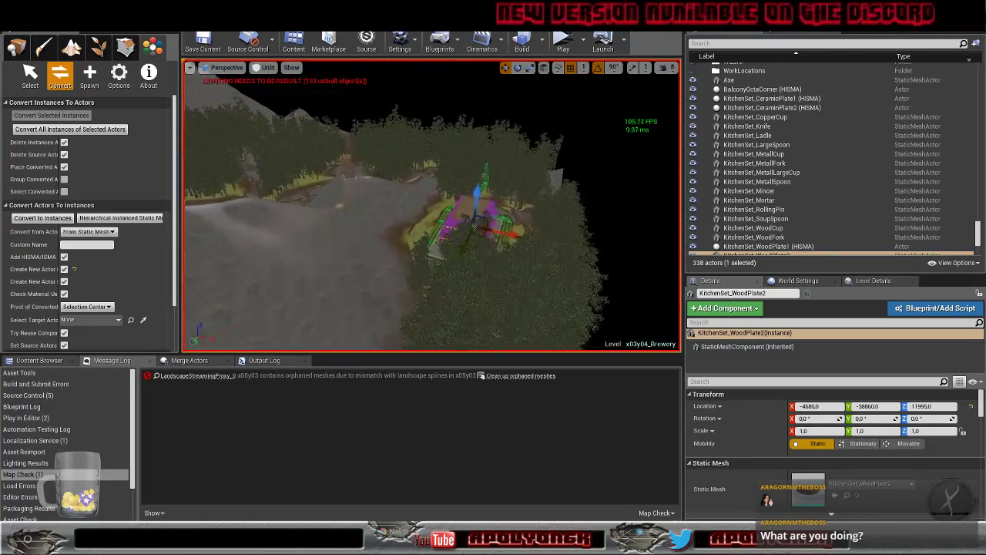
right_drag(431, 205, 555, 224)
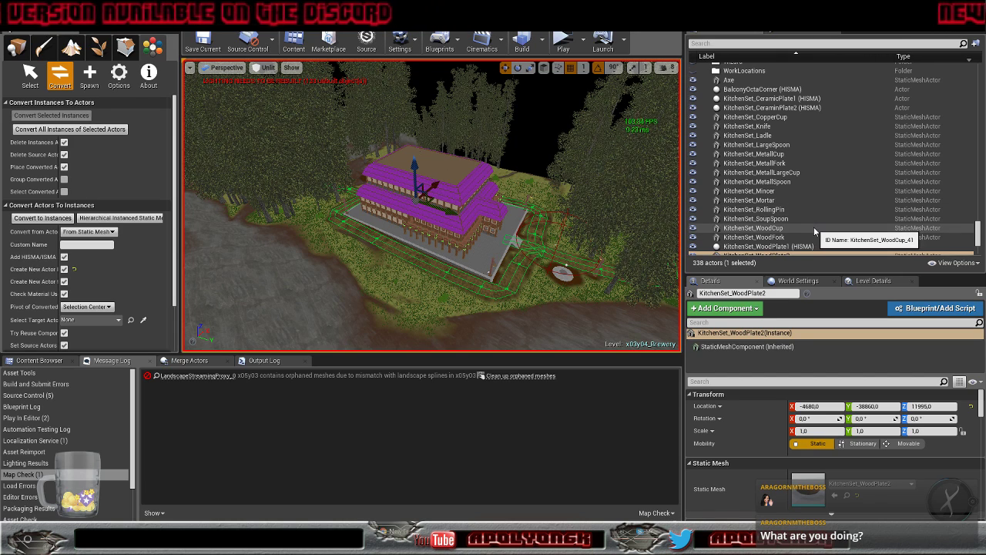
scroll(813, 226, up, 4)
scroll(813, 227, down, 7)
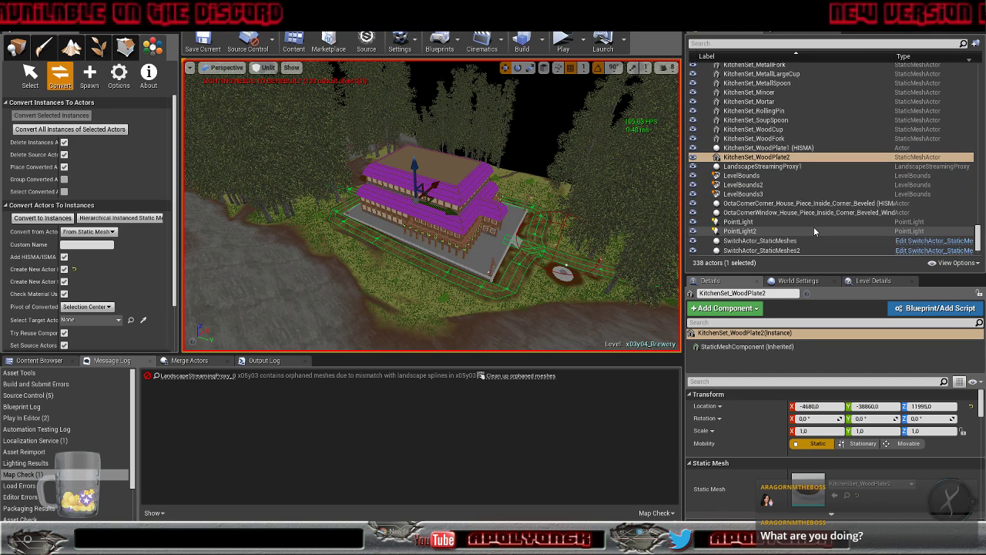
scroll(814, 231, up, 3)
scroll(815, 231, up, 6)
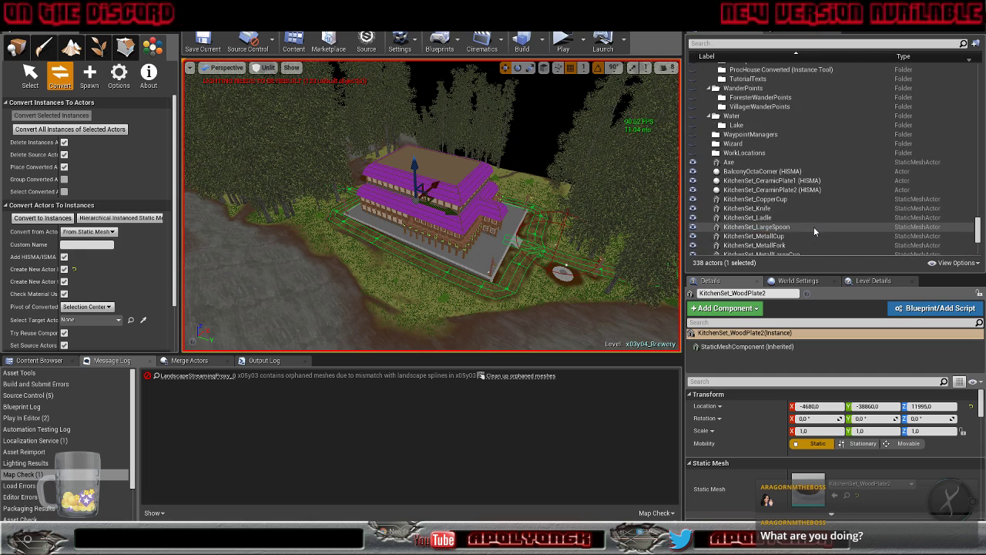
scroll(809, 230, down, 2)
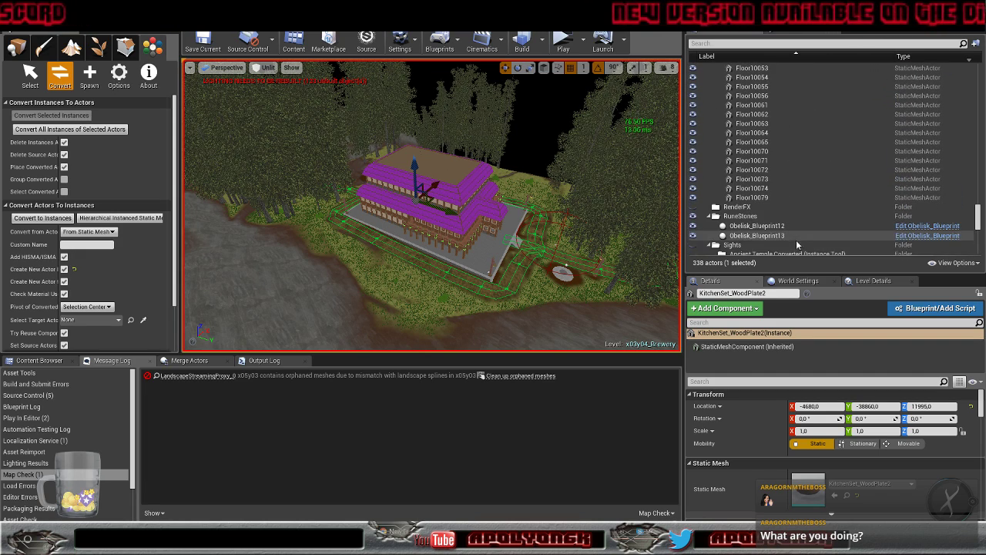
Select all static mesh actors matching the FloorTrapDoor mesh of Floor10079 and convert them into hierarchical instances
click(752, 198)
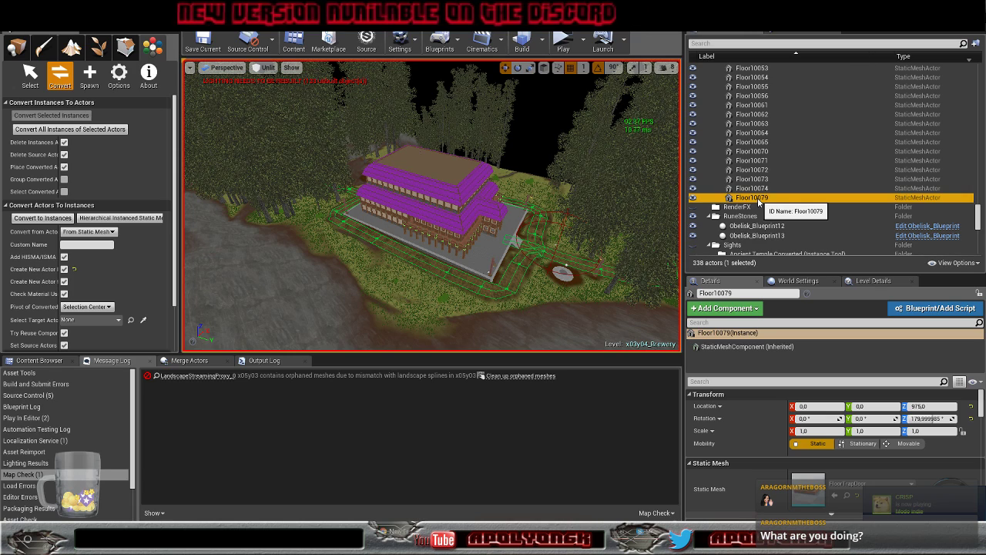
right_click(758, 199)
mouse_move(794, 397)
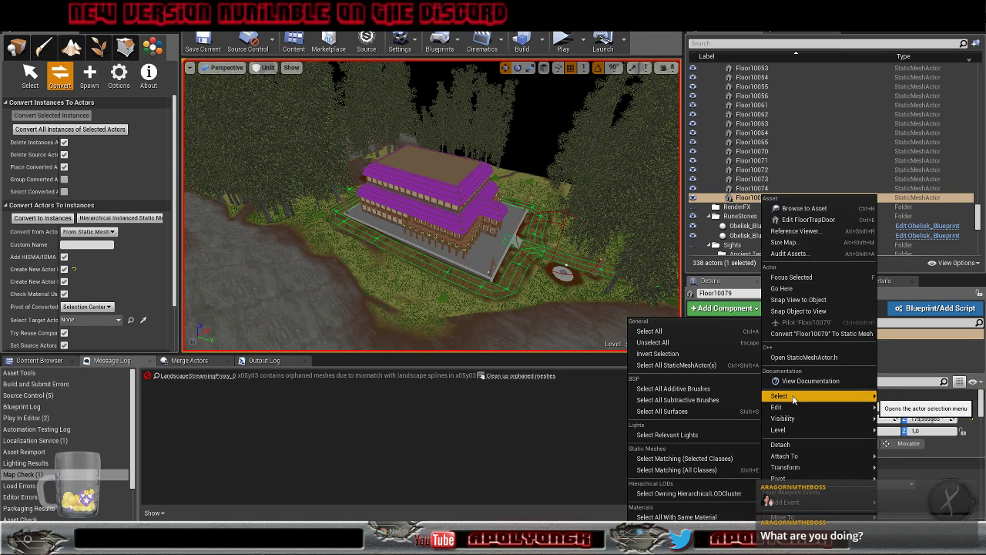
click(684, 458)
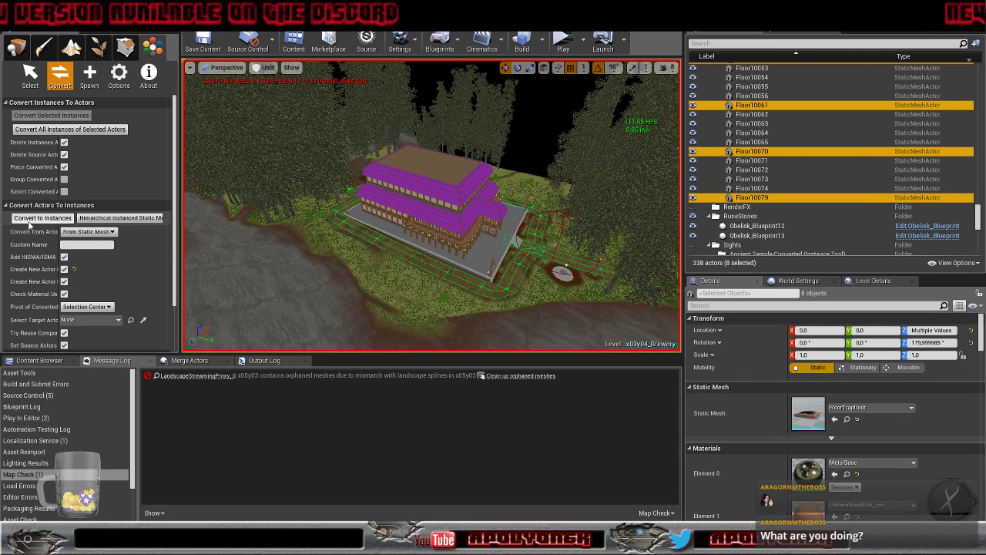
click(32, 221)
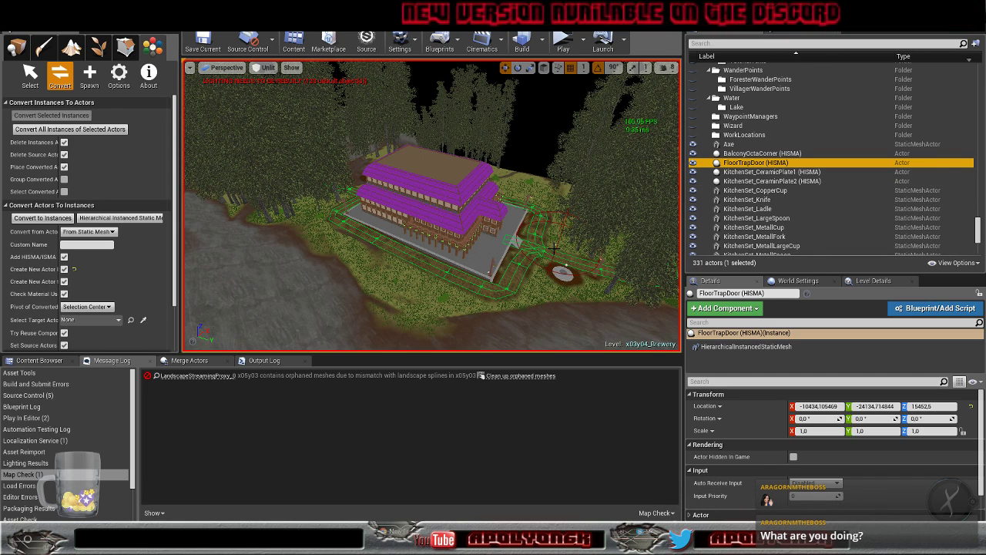
Examine the octagonal tower and the brewery from above, and check where KitchenSet_Knife and the neighbouring kitchen actors are located
mouse_move(574, 261)
right_down()
mouse_move(509, 301)
mouse_move(493, 281)
mouse_move(563, 285)
mouse_move(546, 281)
mouse_move(524, 315)
mouse_move(505, 323)
mouse_move(524, 319)
mouse_move(570, 269)
mouse_move(571, 279)
right_up()
key(s)
key(w)
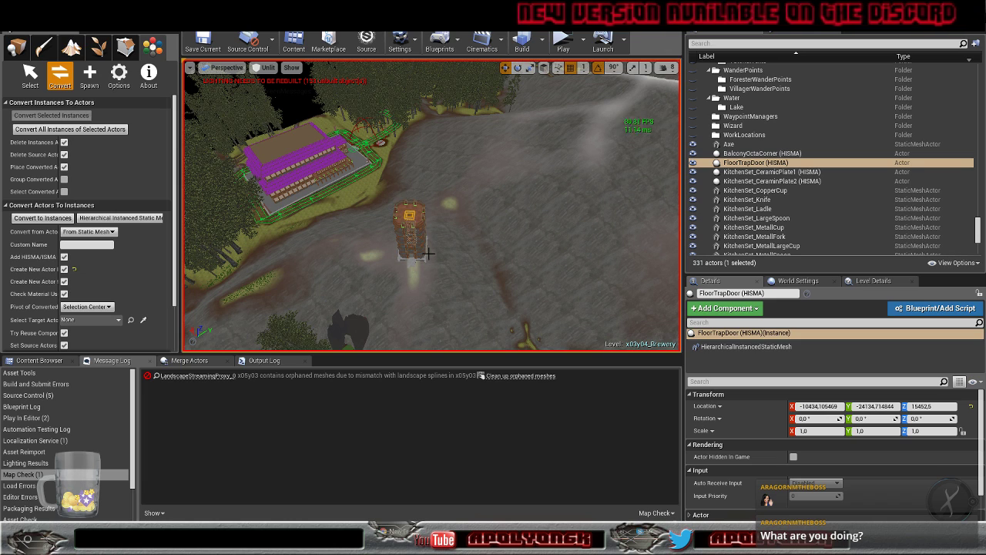
scroll(422, 263, up, 8)
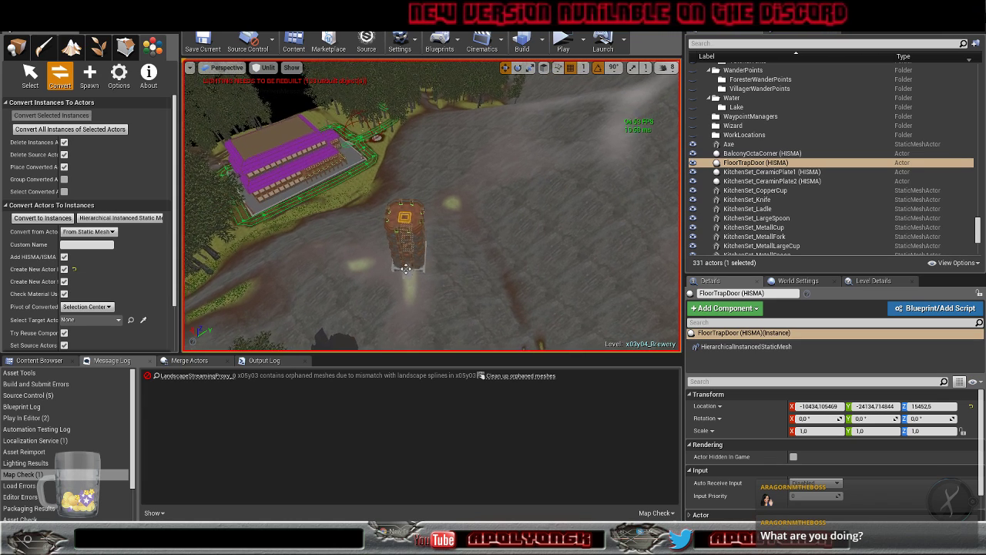
scroll(391, 279, up, 1)
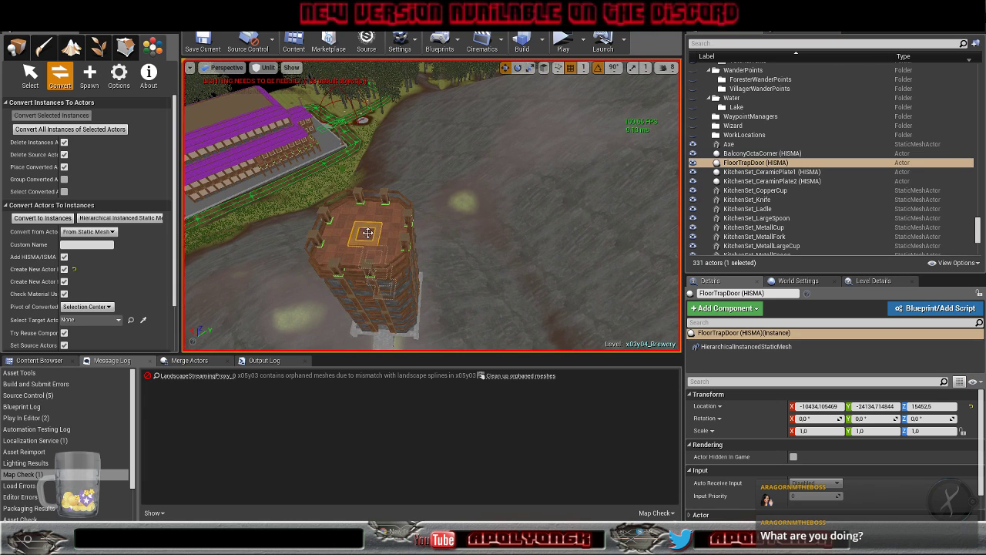
right_drag(389, 277, 365, 243)
key(s)
key(w)
key(s)
key(w)
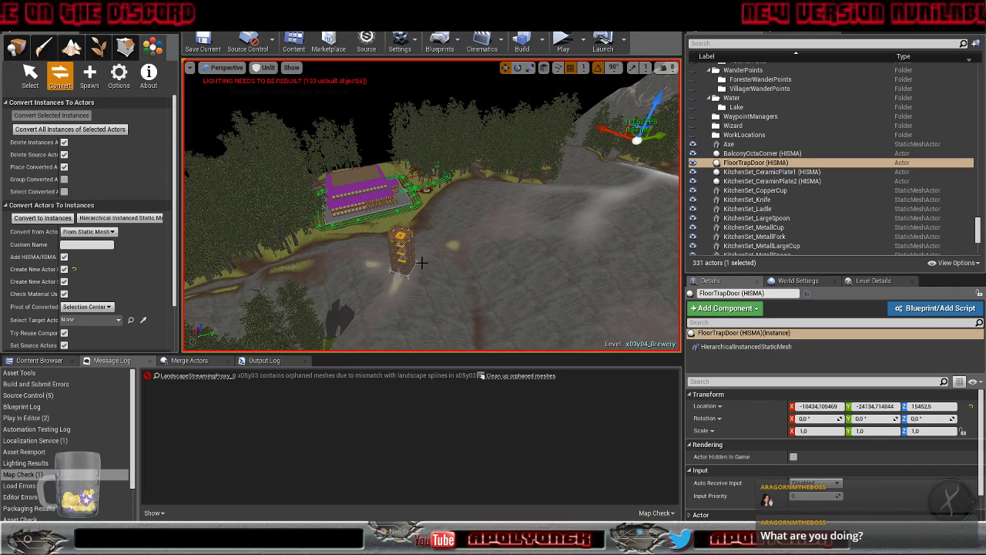
click(765, 229)
click(762, 218)
click(760, 201)
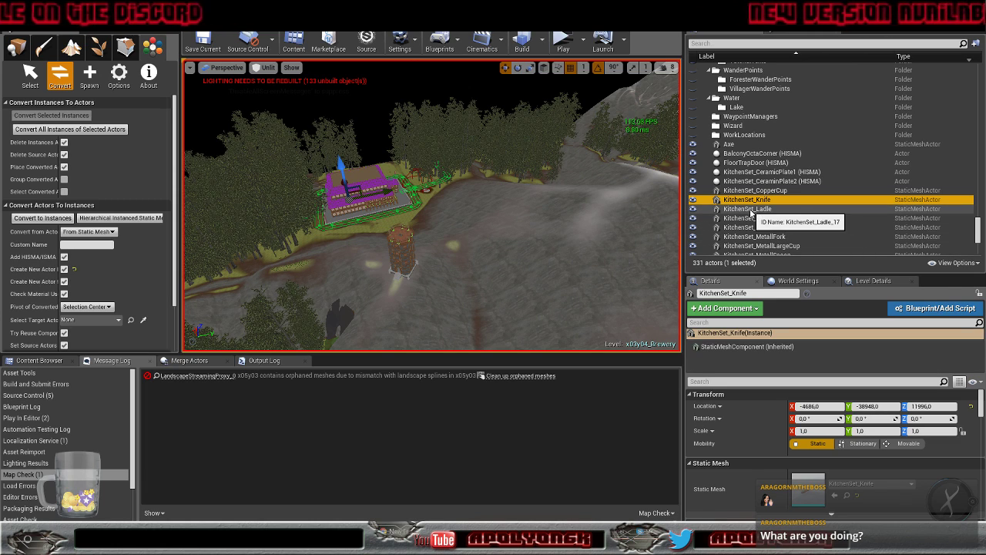
Select all static mesh actors matching the FloorOctaCorner mesh of Floor10074 and convert them into hierarchical instances
scroll(757, 208, up, 5)
scroll(760, 193, up, 5)
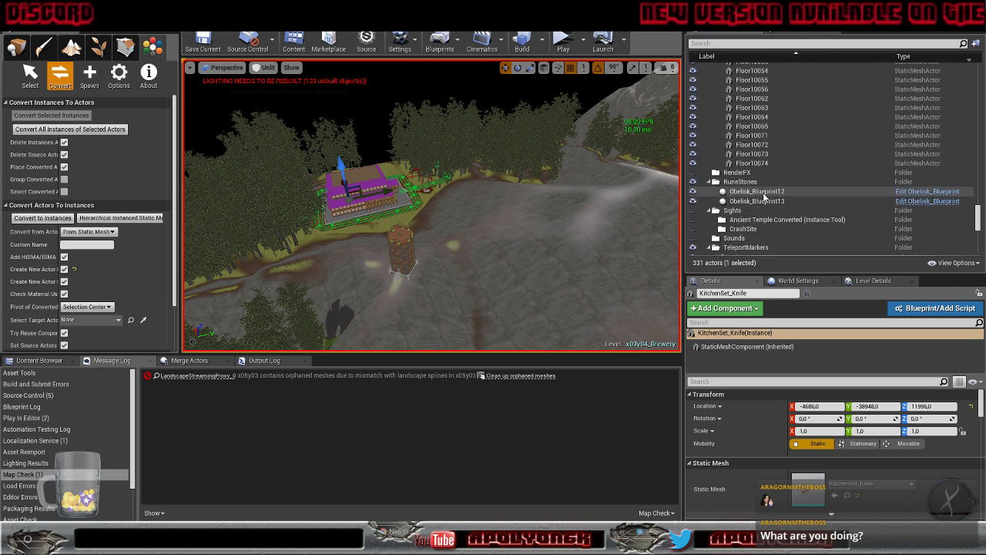
click(753, 213)
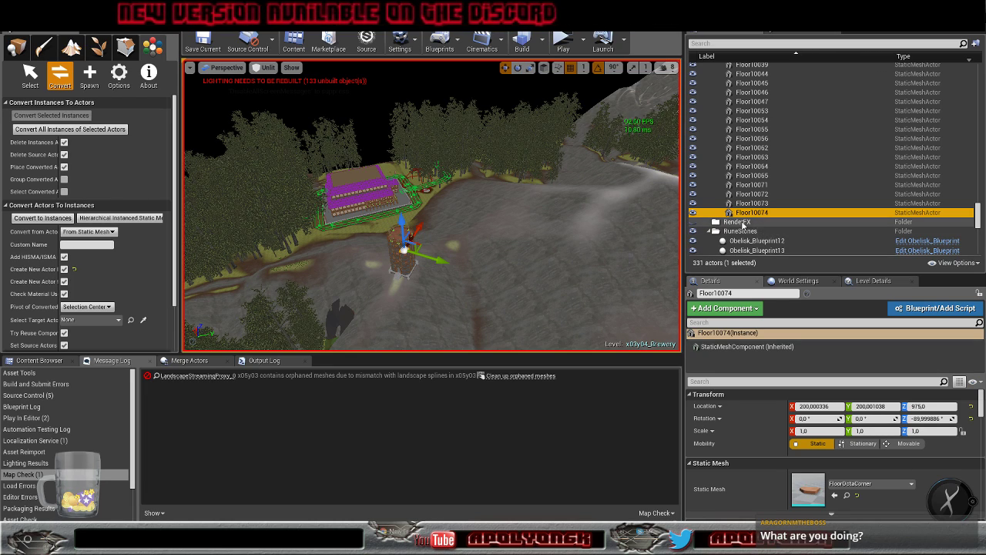
right_click(761, 216)
mouse_move(812, 397)
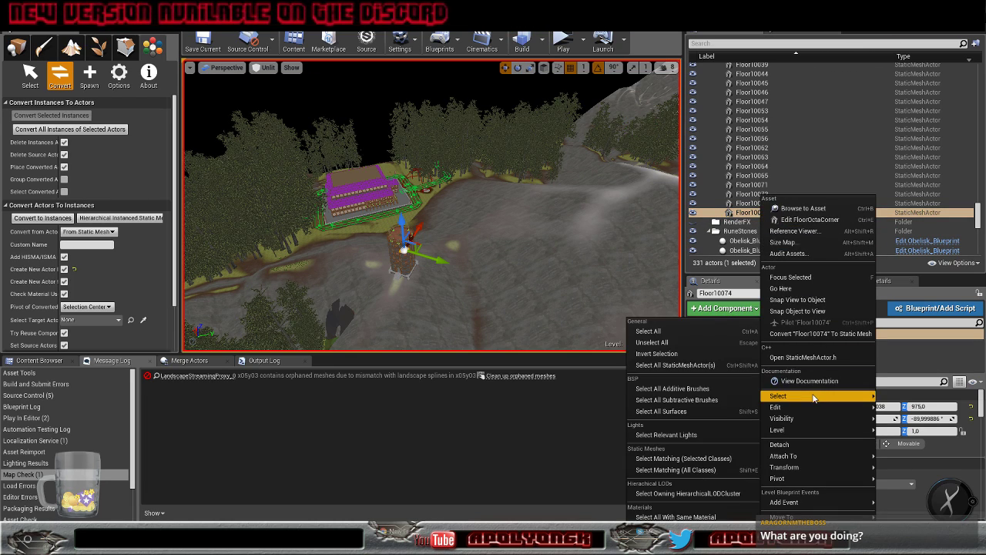
click(717, 460)
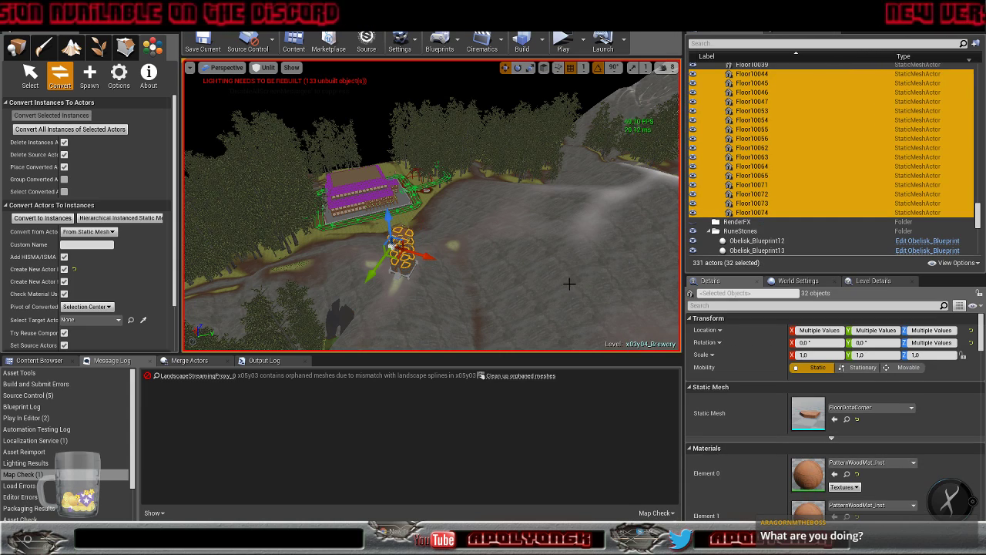
click(43, 218)
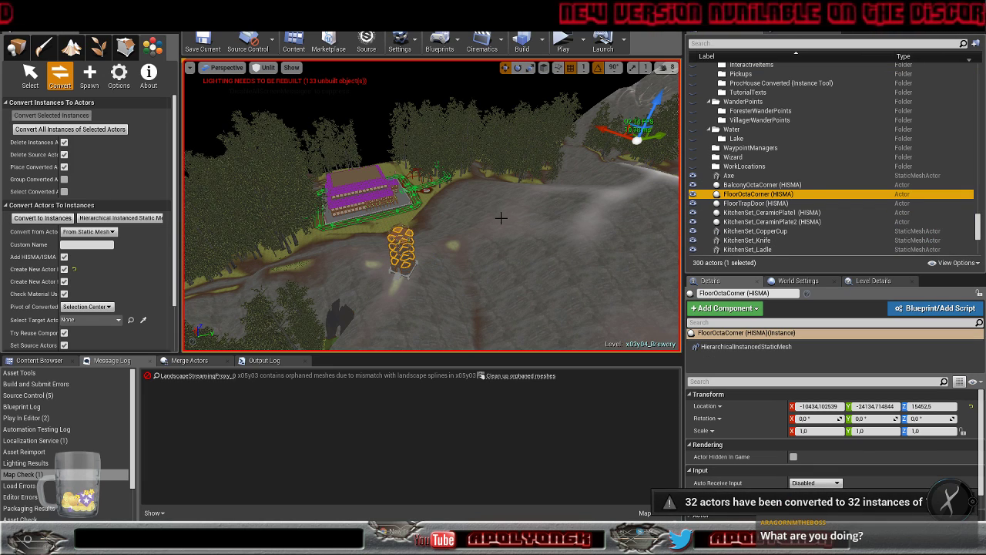
Select all static mesh actors matching the BeveledTopFrame mesh of Floor10039 and convert them into hierarchical instances
scroll(789, 208, down, 10)
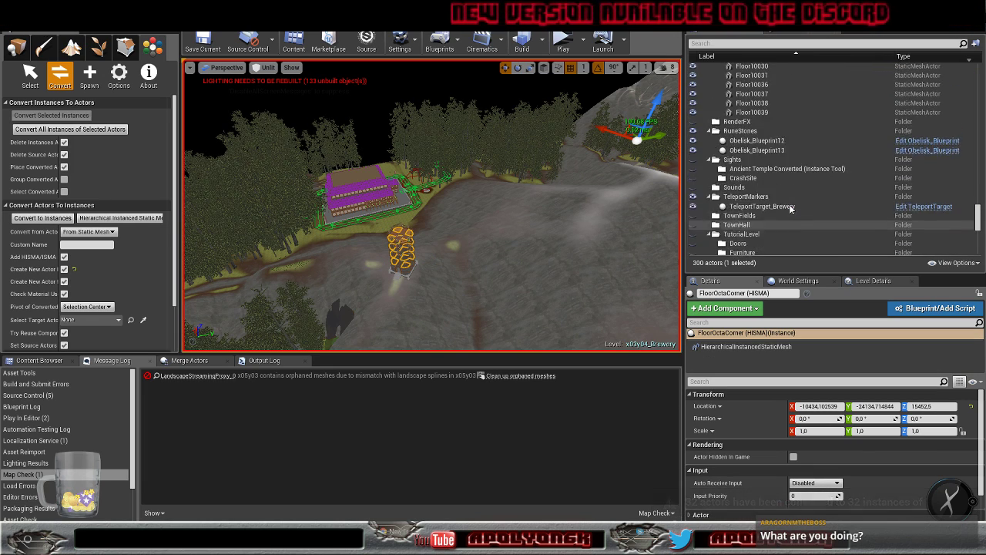
scroll(788, 204, down, 3)
click(769, 228)
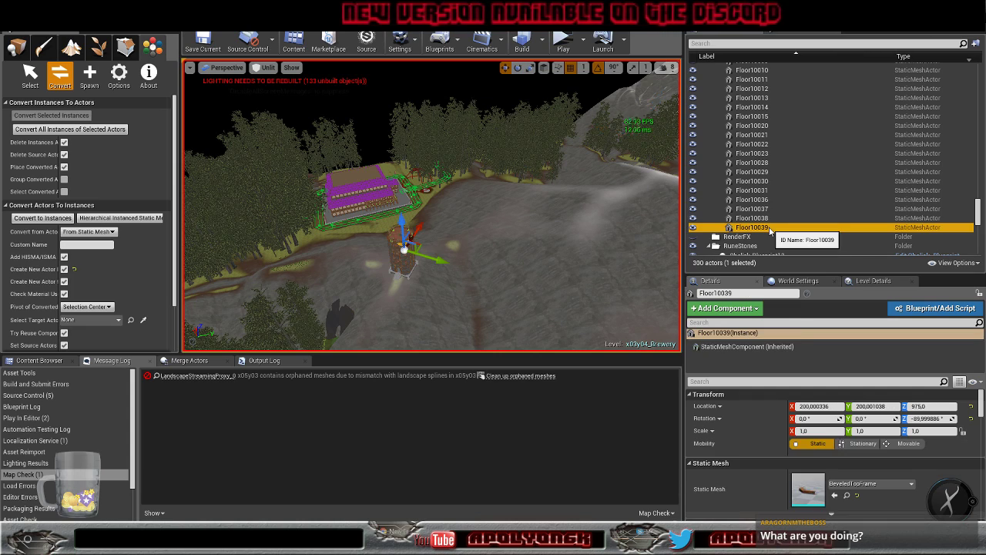
right_click(769, 228)
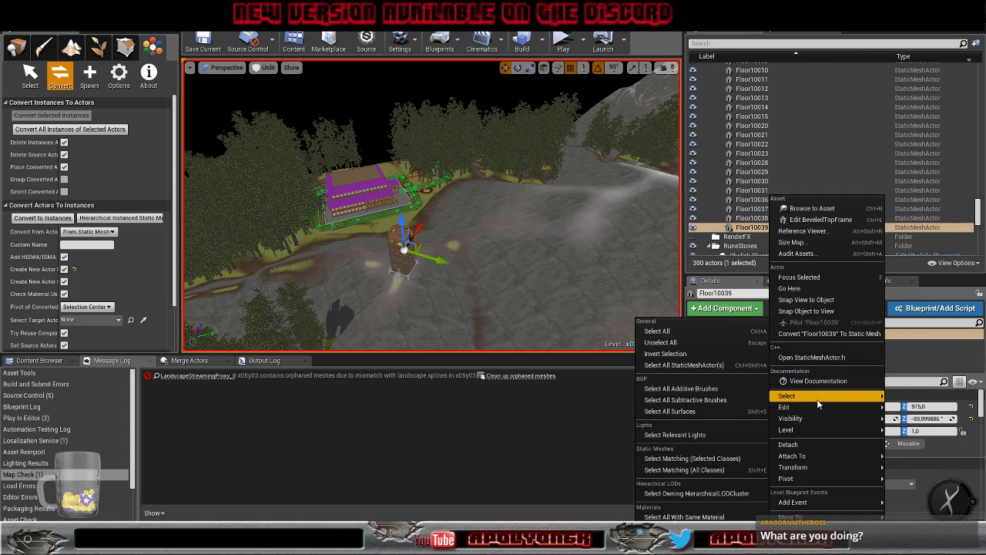
mouse_move(813, 397)
click(692, 459)
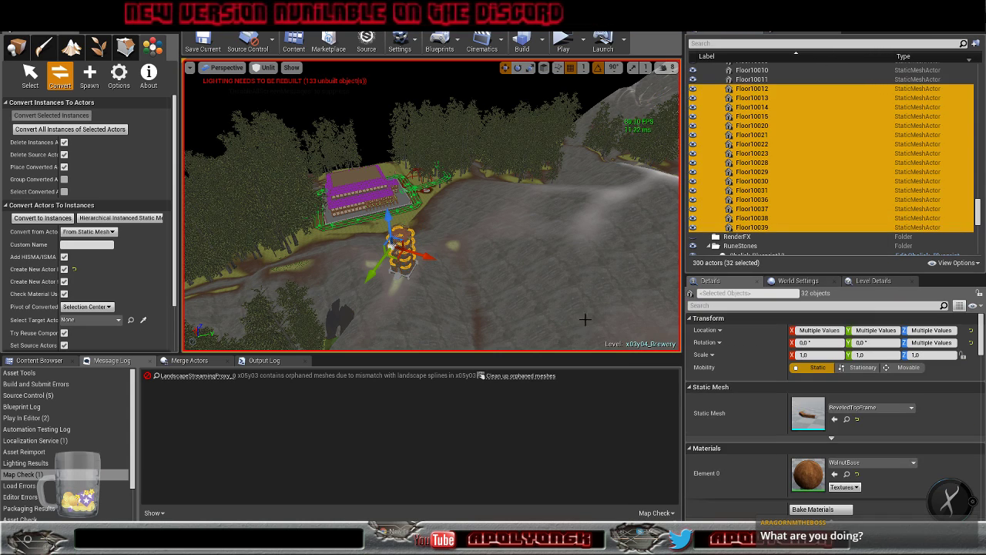
click(41, 218)
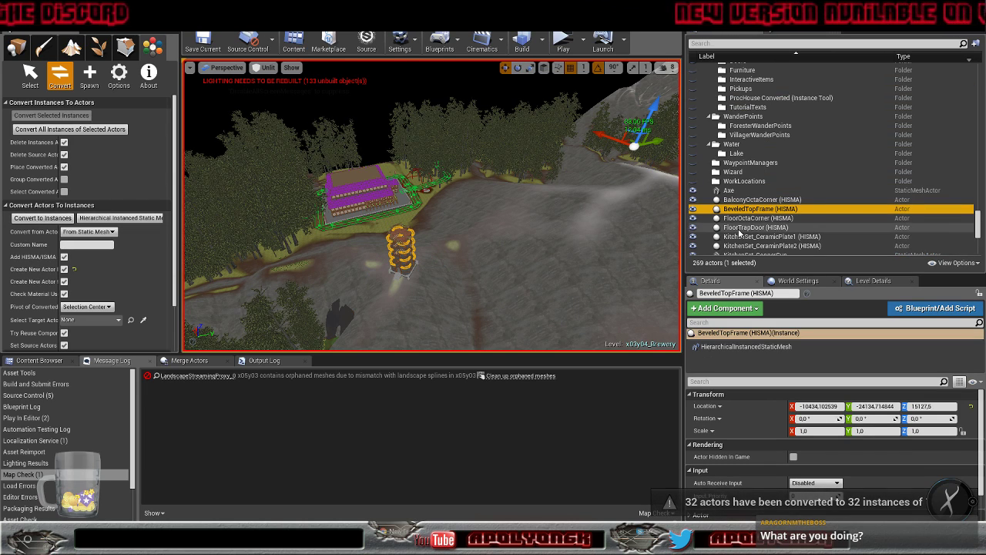
Select all static mesh actors matching the WallWindow_full_House_Piece_Outside_Window mesh of Floor10011 and convert them into hierarchical instances
scroll(795, 229, up, 10)
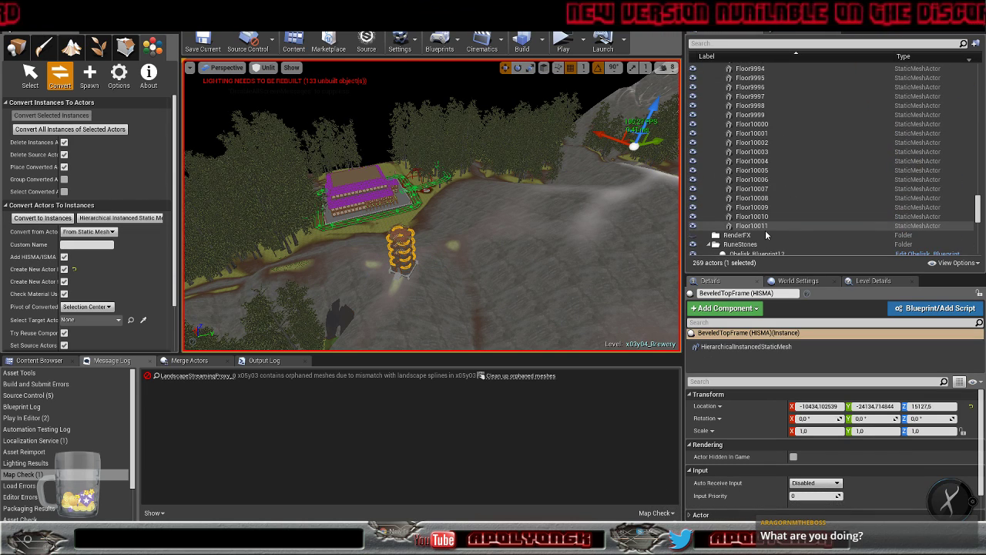
click(761, 226)
right_click(758, 228)
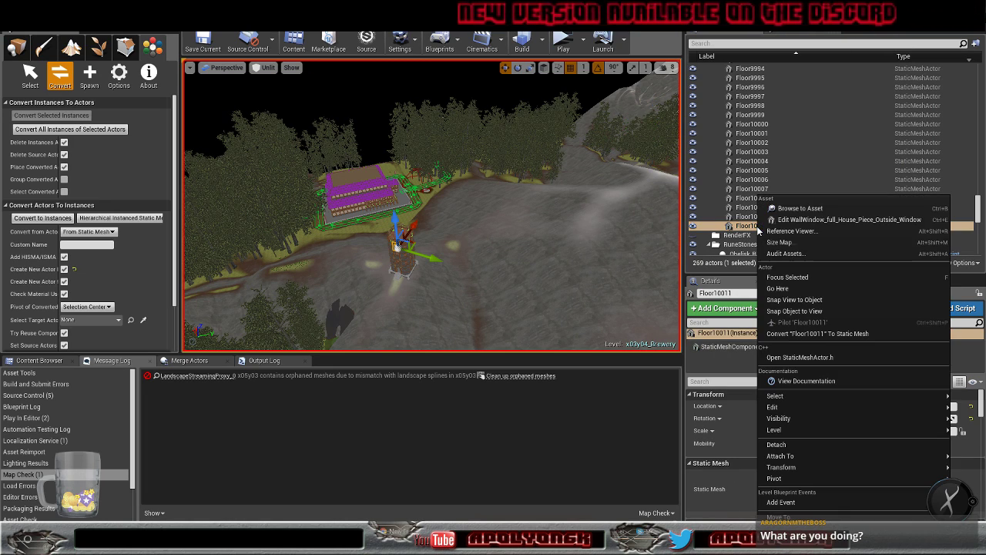
mouse_move(775, 395)
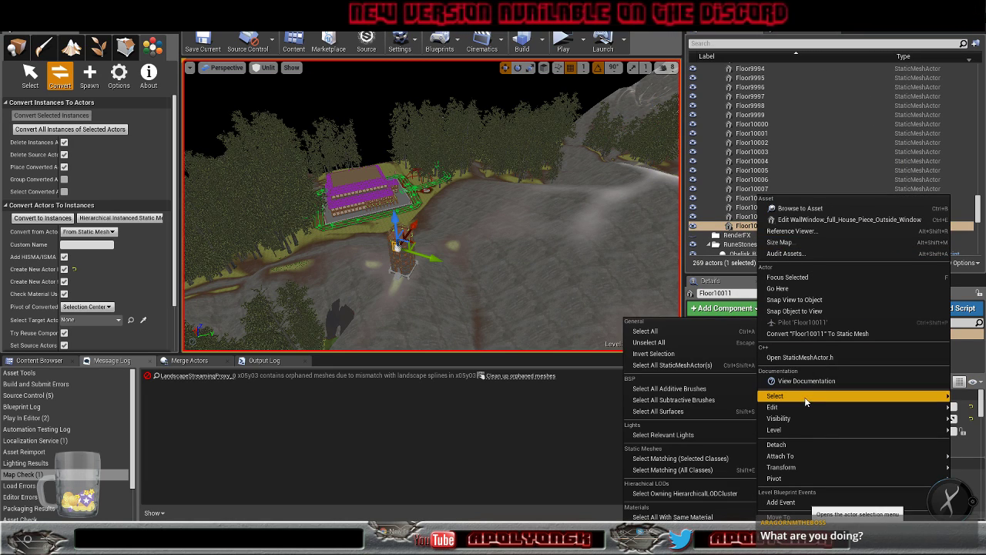
click(678, 460)
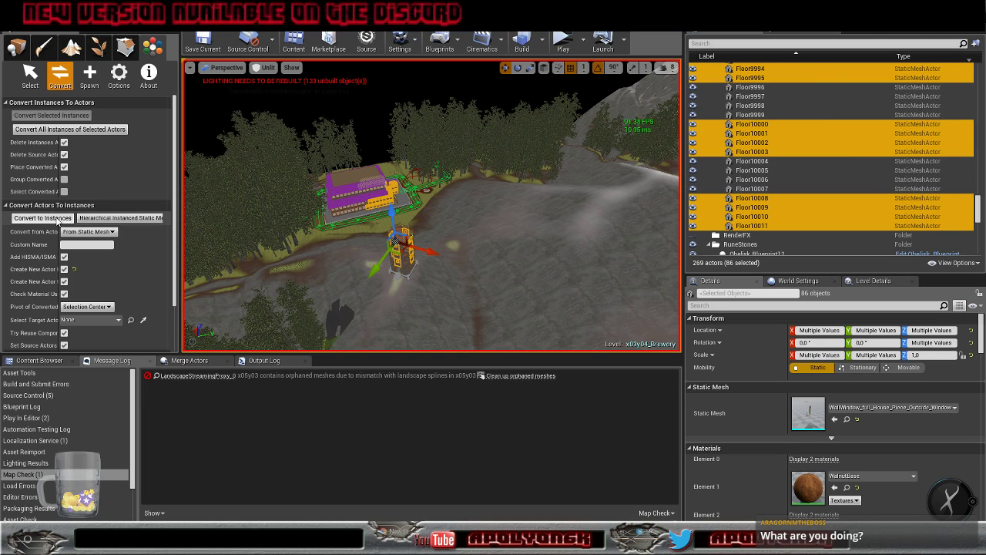
click(42, 218)
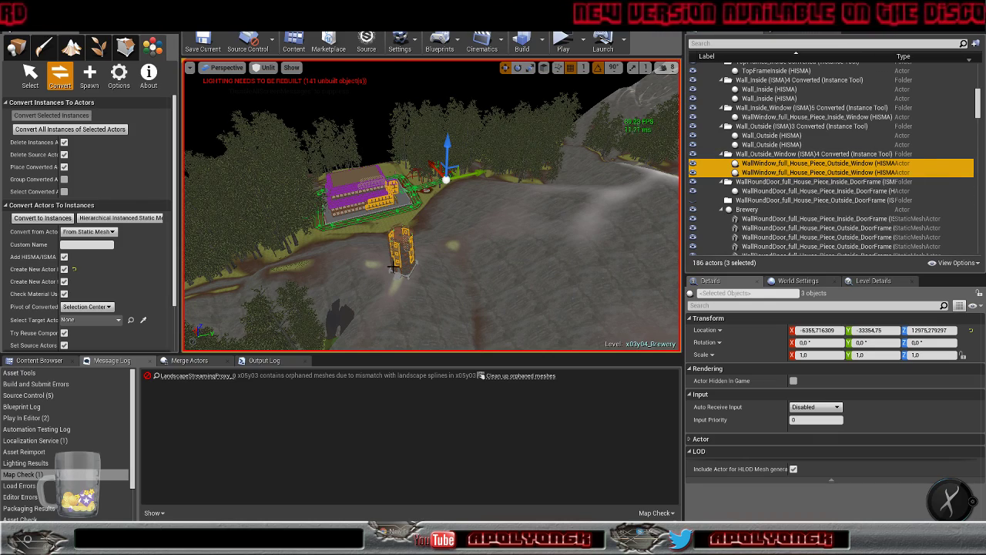
View the tower beside the brewery and check which static mesh actors match the WallRoundDoorDouble_full_House_Piece_Inside_WideDoorFrame mesh under Brewery
key(w)
right_drag(470, 242, 420, 248)
key(s)
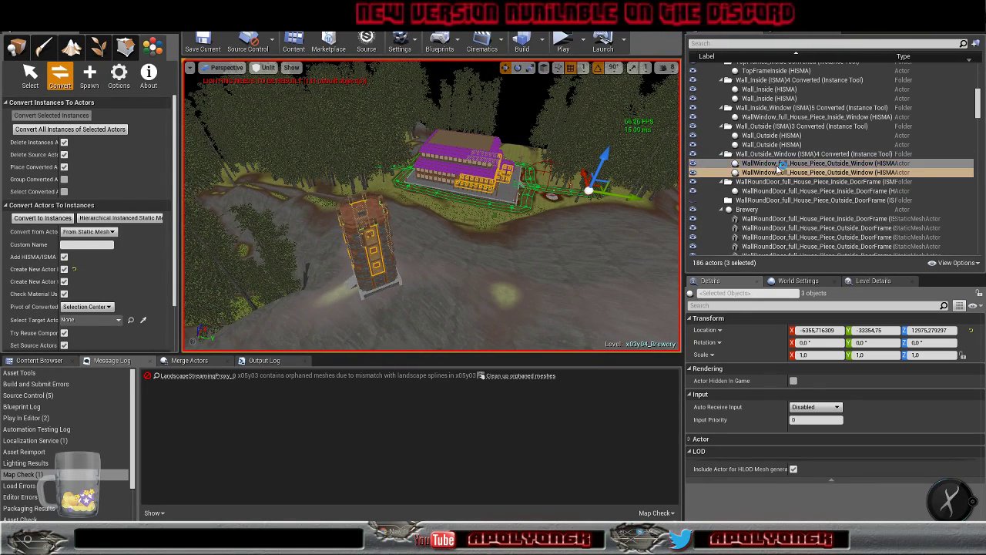
scroll(770, 185, down, 3)
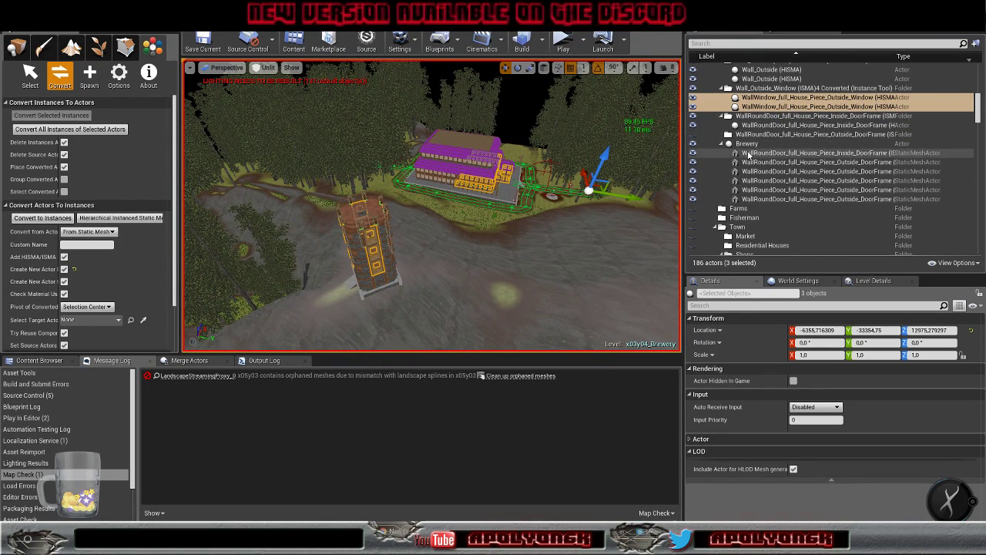
right_click(752, 156)
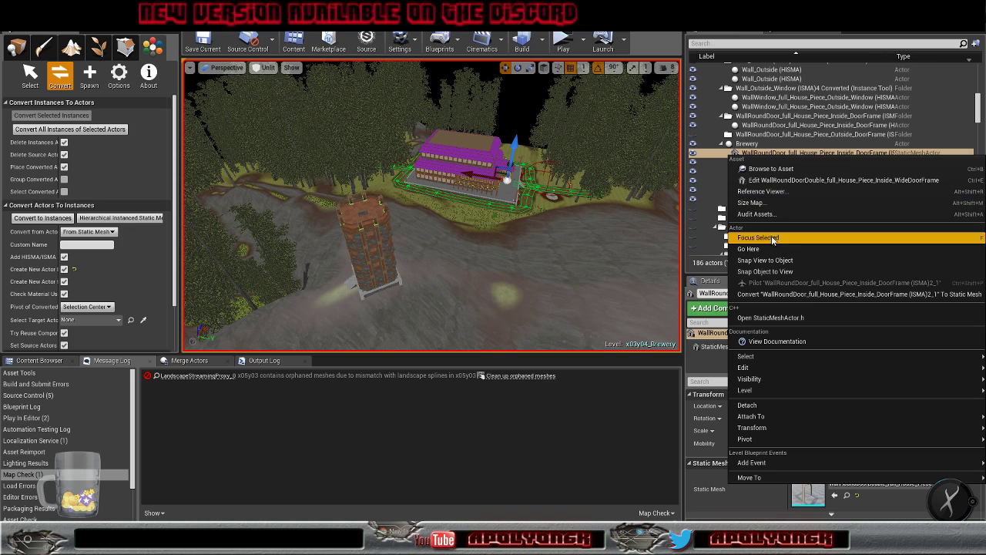
mouse_move(745, 356)
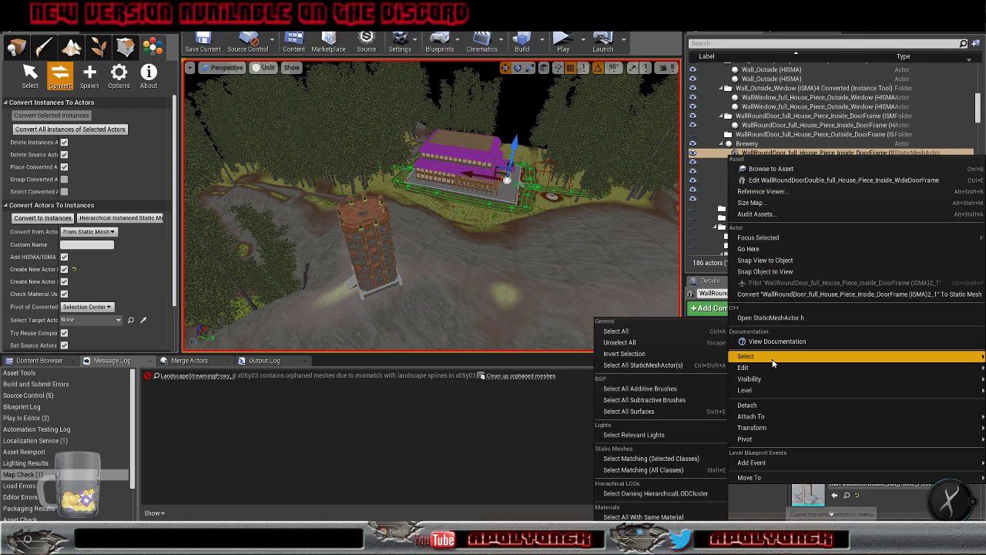
click(681, 460)
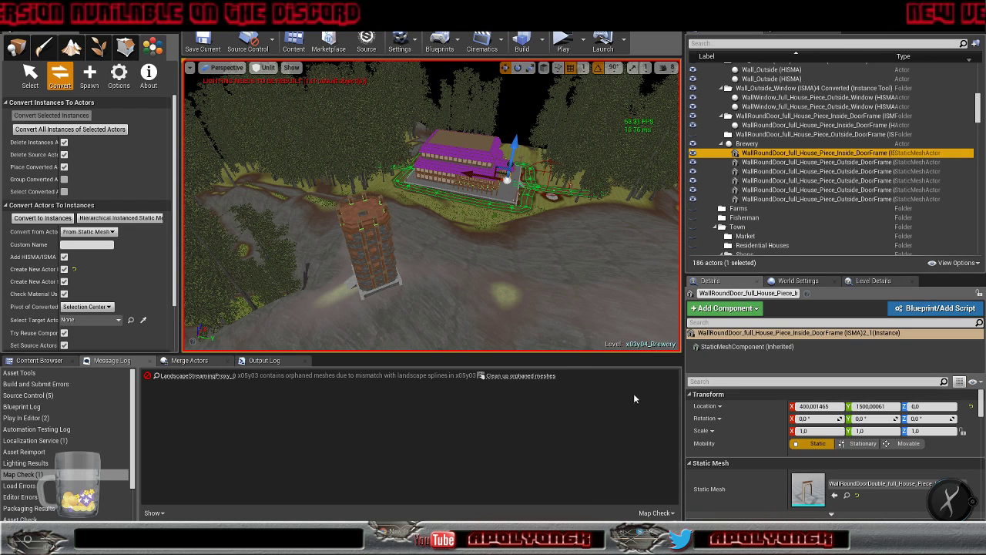
Select all static mesh actors matching the WallRoundDoor_full_House_Piece_Outside_DoorFrame mesh under Brewery and convert them into hierarchical instances
click(788, 173)
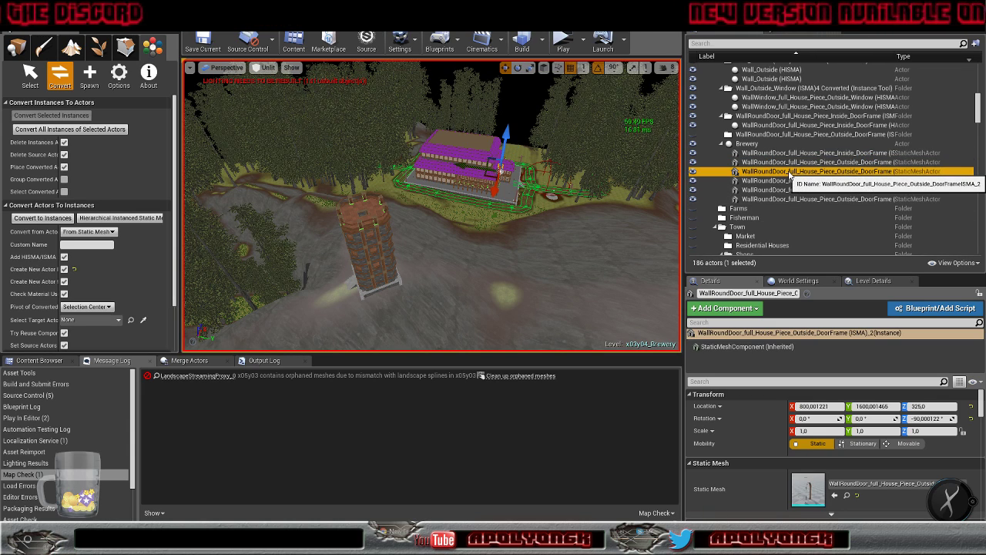
click(780, 182)
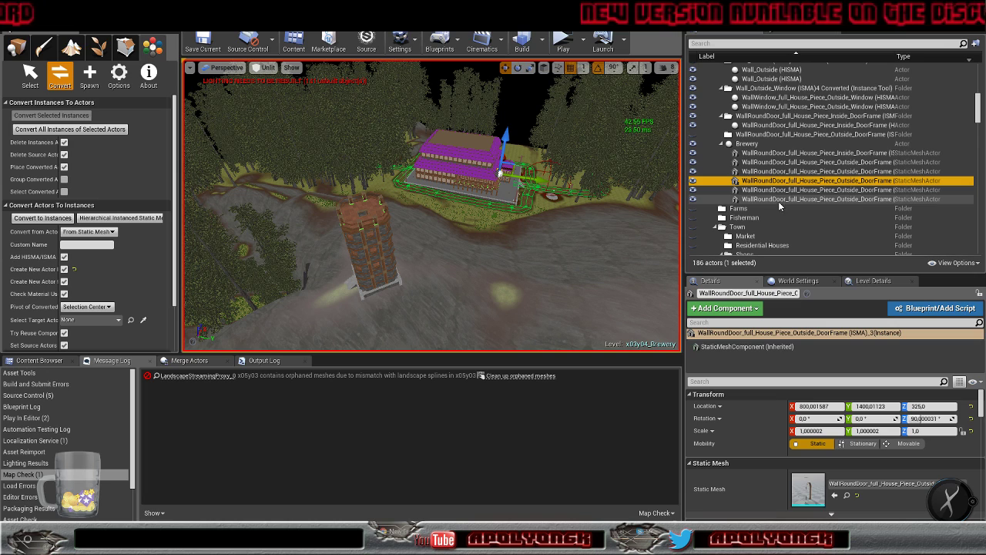
click(778, 199)
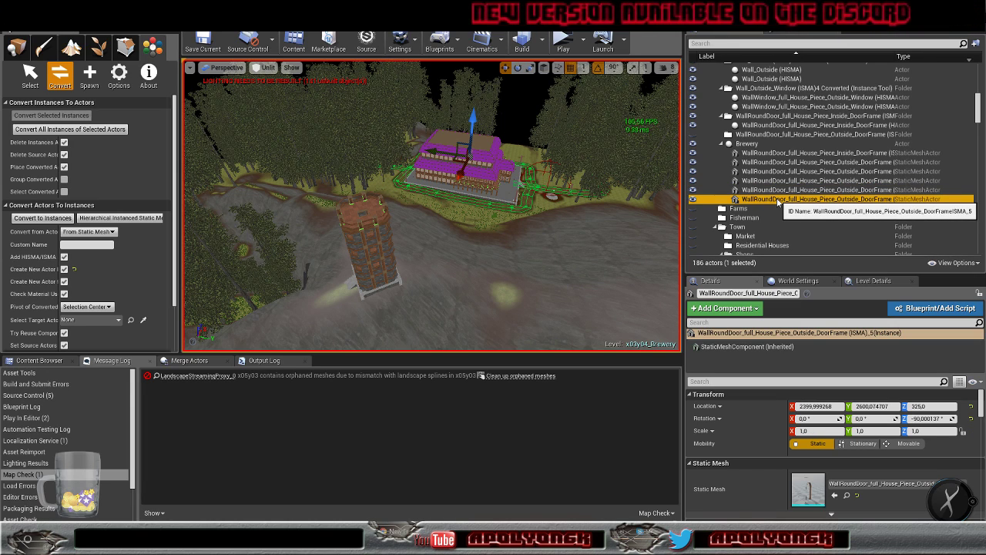
right_click(778, 200)
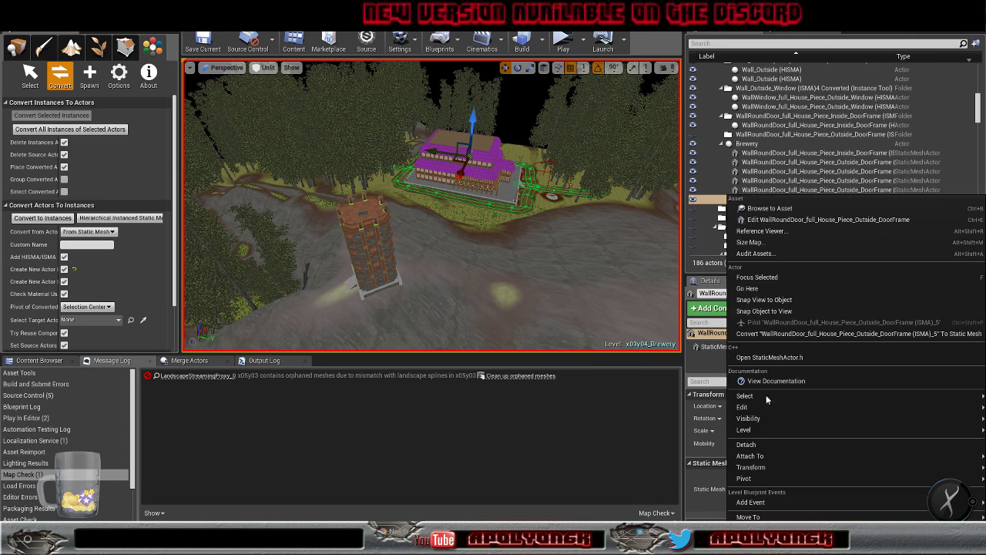
mouse_move(762, 395)
click(683, 460)
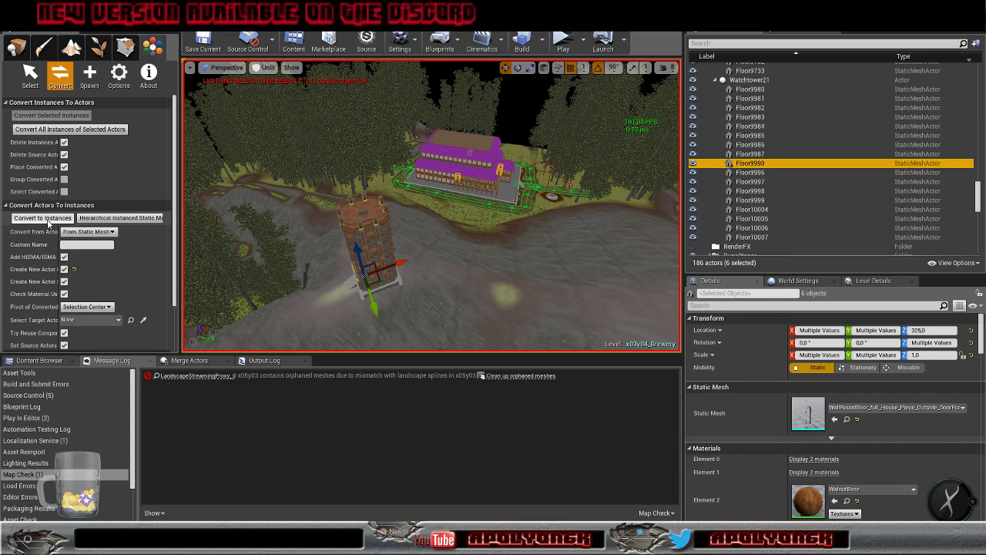
click(43, 218)
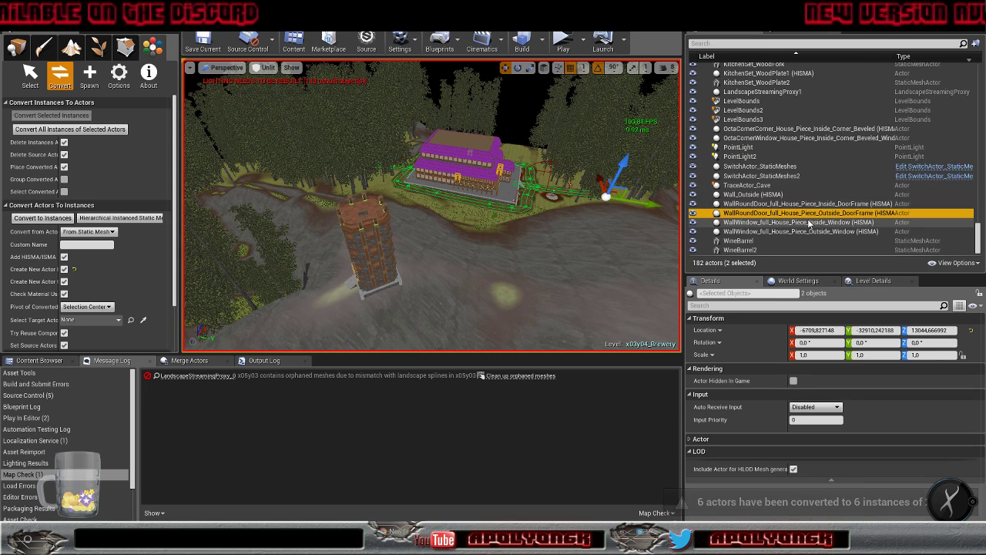
Select all static mesh actors matching the WineBarrel mesh and convert them into hierarchical instances
click(770, 249)
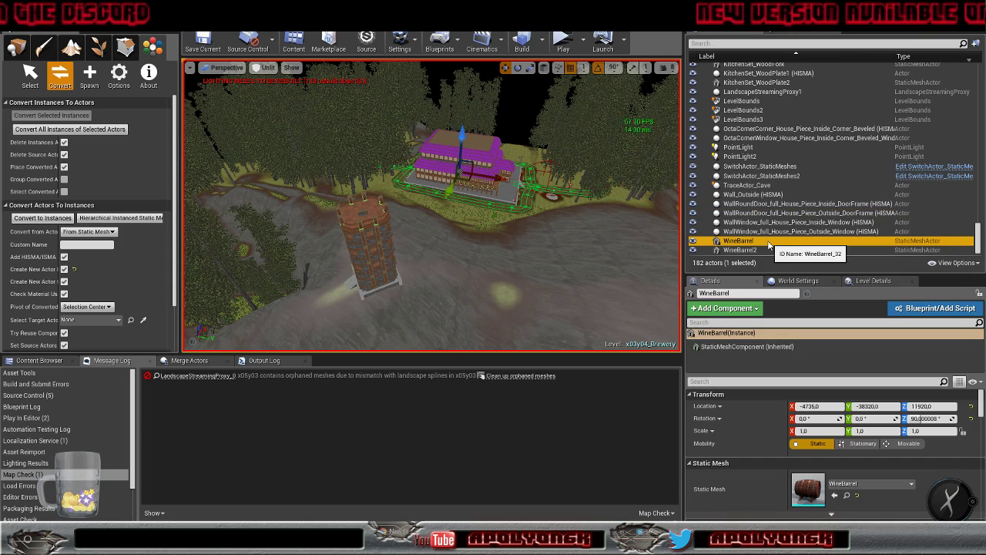
click(762, 241)
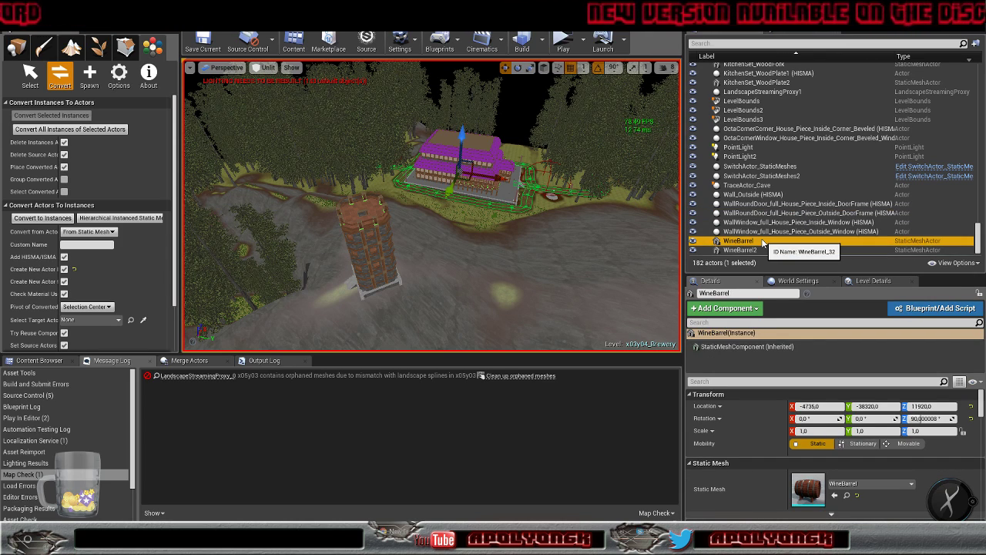
right_click(744, 232)
right_click(737, 242)
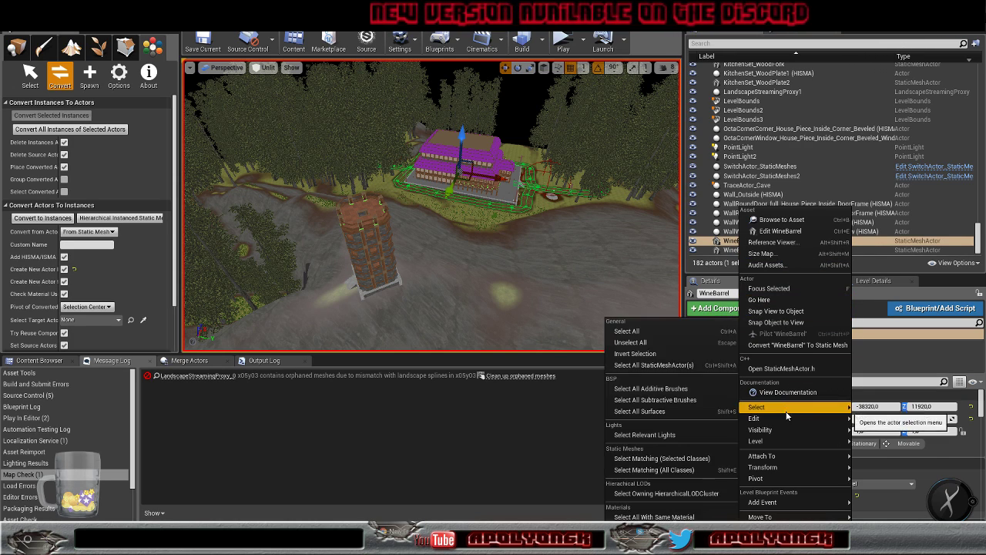
mouse_move(759, 407)
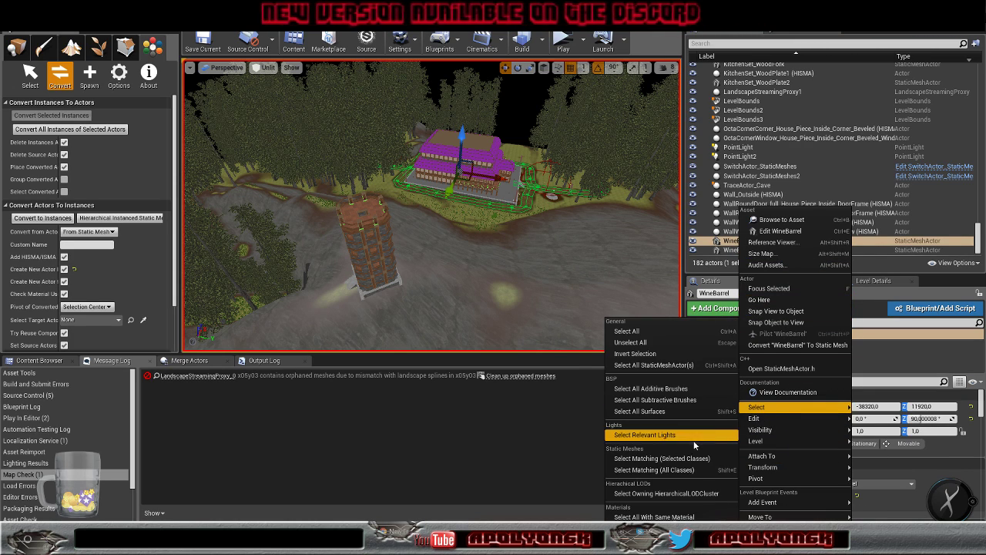
click(691, 459)
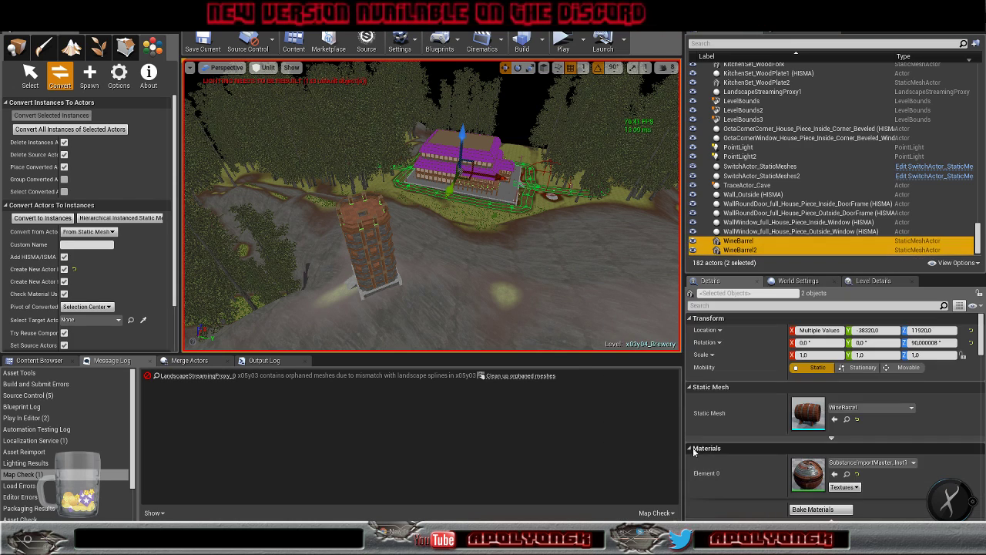
right_click(738, 245)
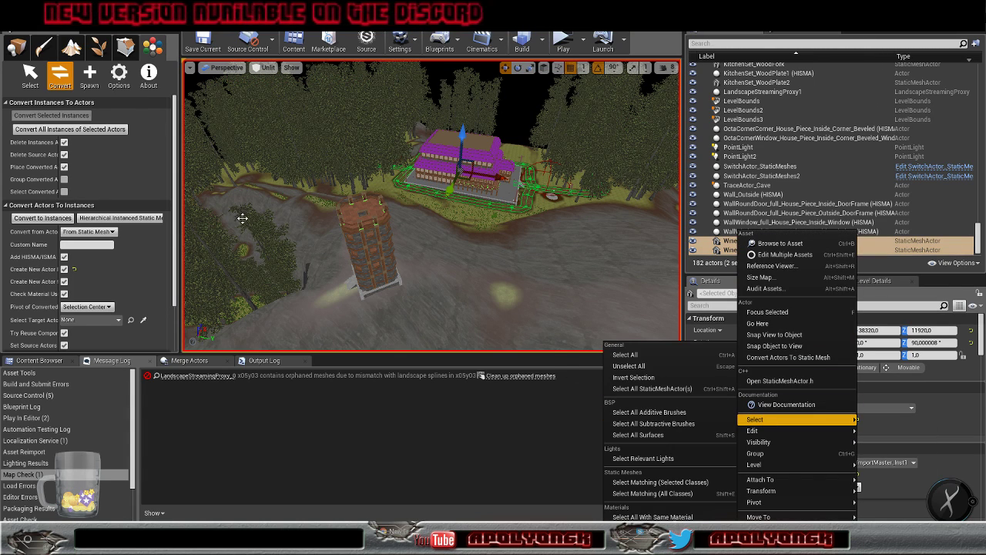
click(44, 218)
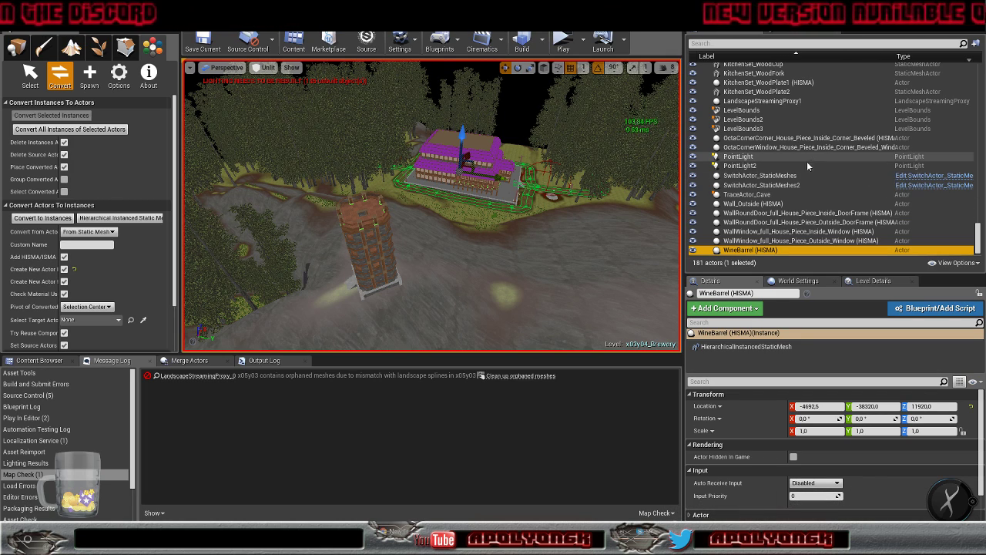
Select all static mesh actors matching the OctaCornerWindow_House_Piece_Outside_Corner_Beveled_Window mesh of Floor10007 and convert them into hierarchical instances
scroll(806, 164, up, 3)
scroll(807, 166, up, 10)
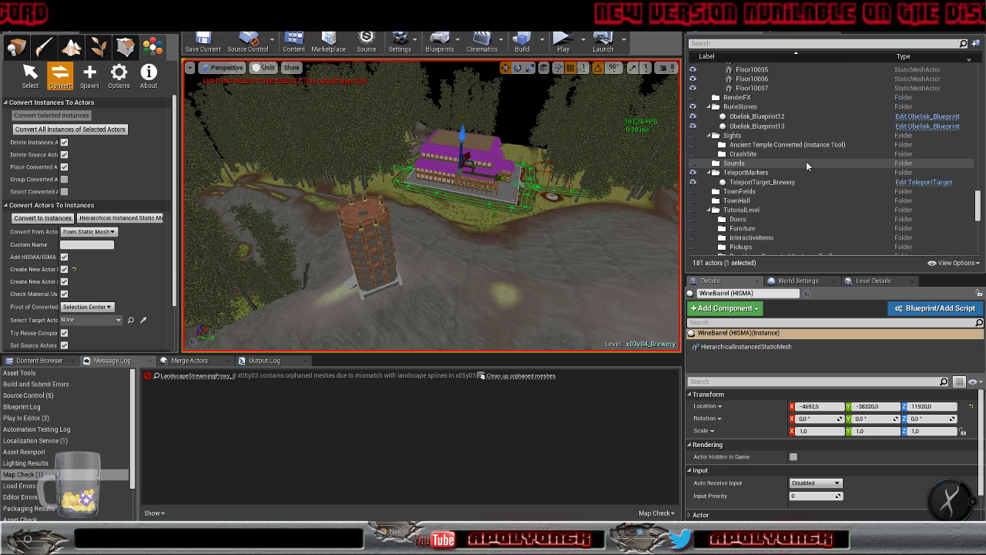
click(769, 203)
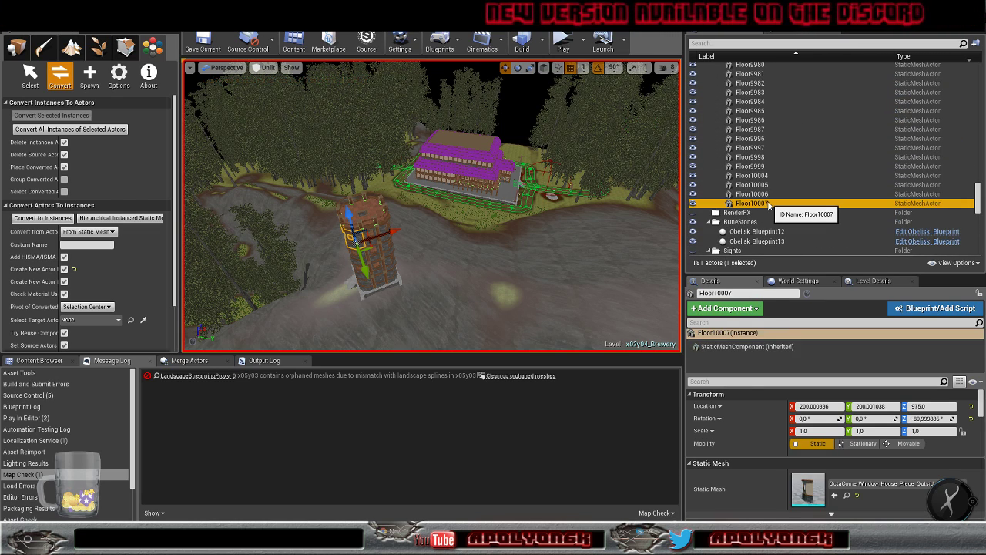
right_click(769, 203)
mouse_move(759, 395)
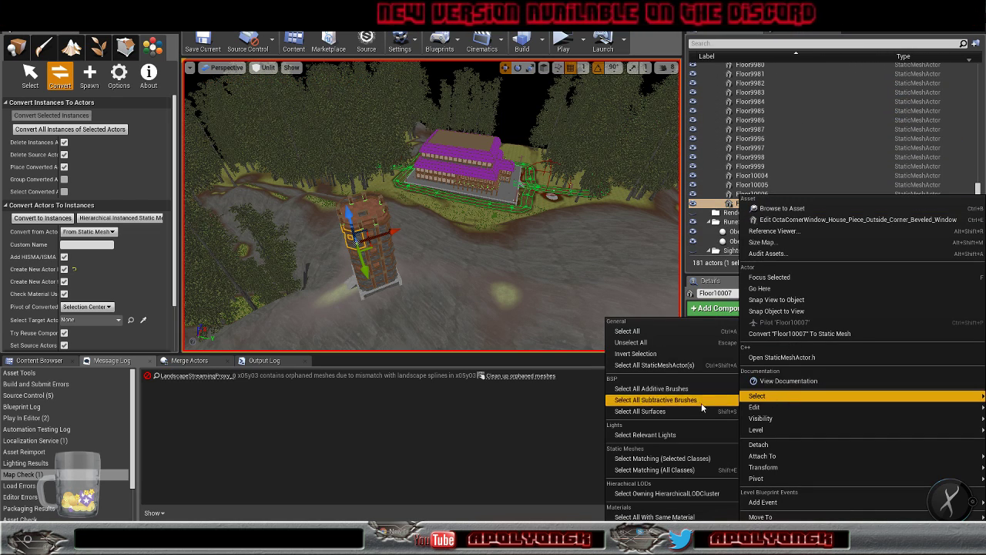
click(648, 459)
click(43, 218)
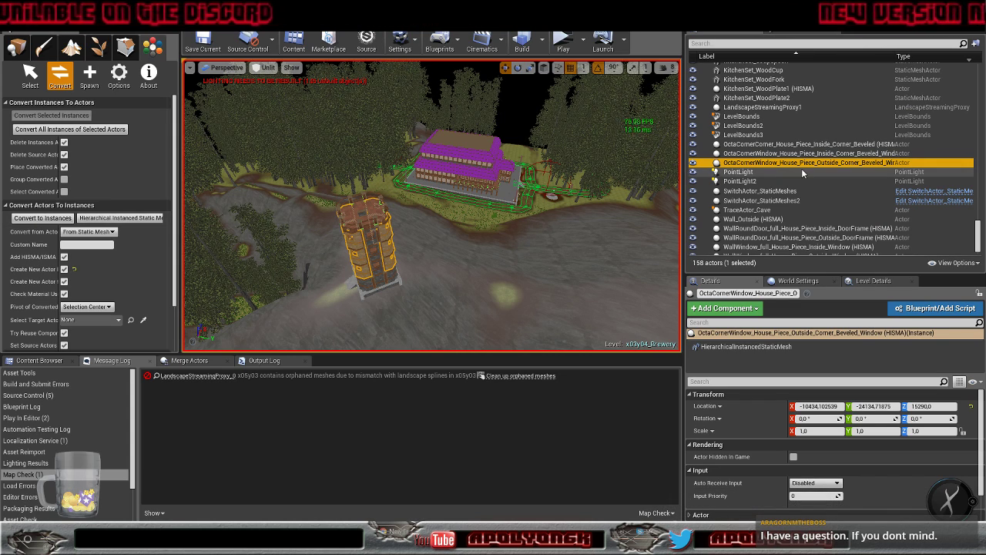
Select all static mesh actors matching the OctaCornerCorner_House_Piece_Outside_Corner_Beveled mesh of Floor9983 and convert them into hierarchical instances
scroll(815, 198, up, 5)
scroll(815, 204, up, 10)
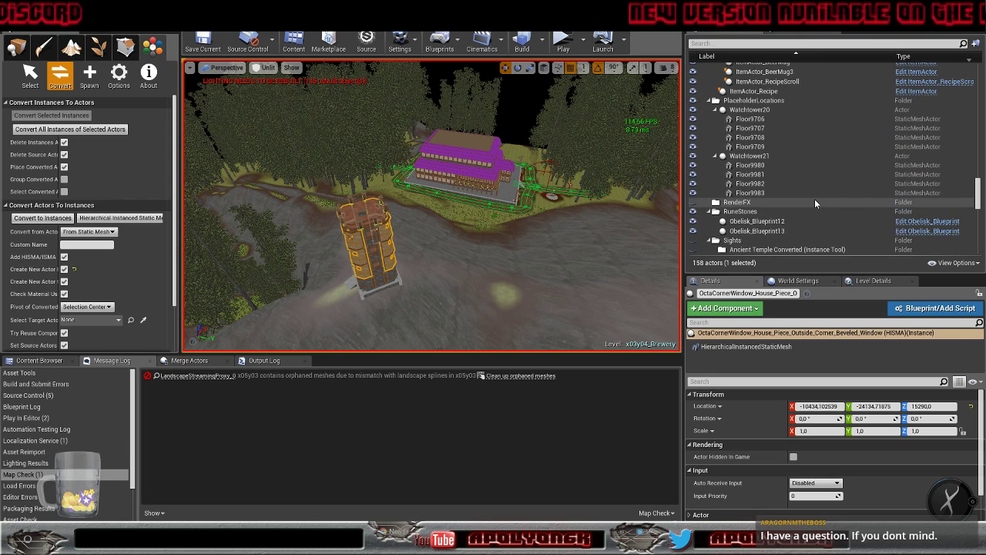
click(763, 193)
right_click(769, 195)
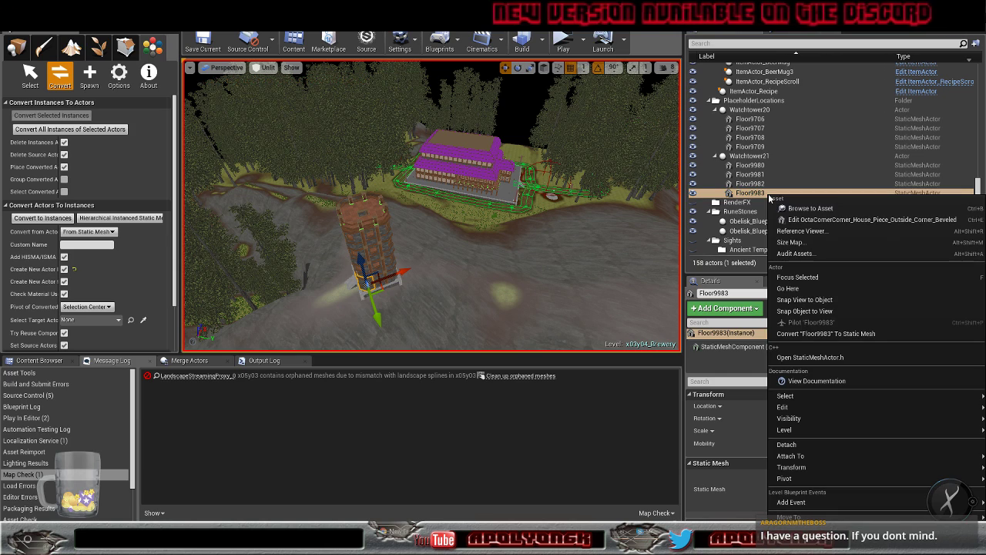
mouse_move(807, 411)
mouse_move(785, 395)
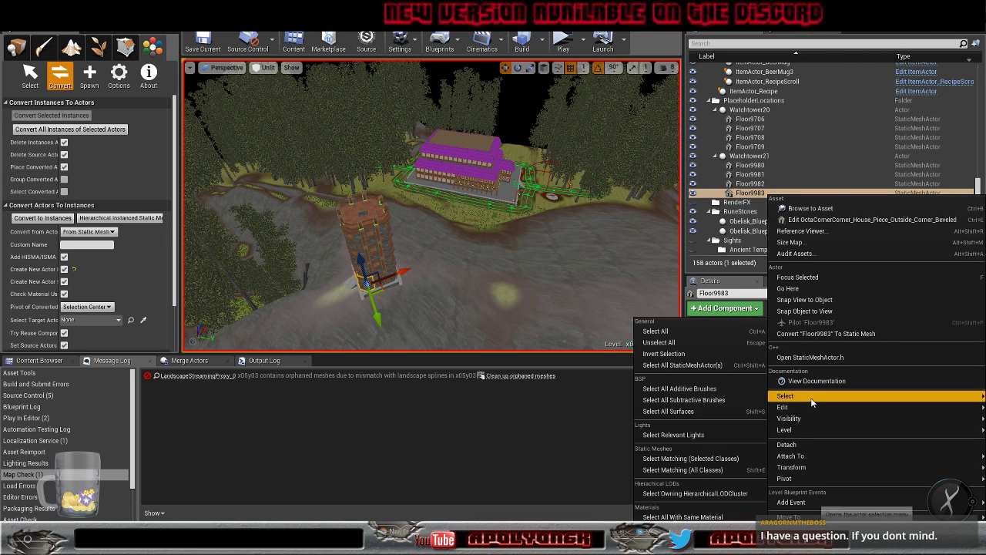
click(704, 458)
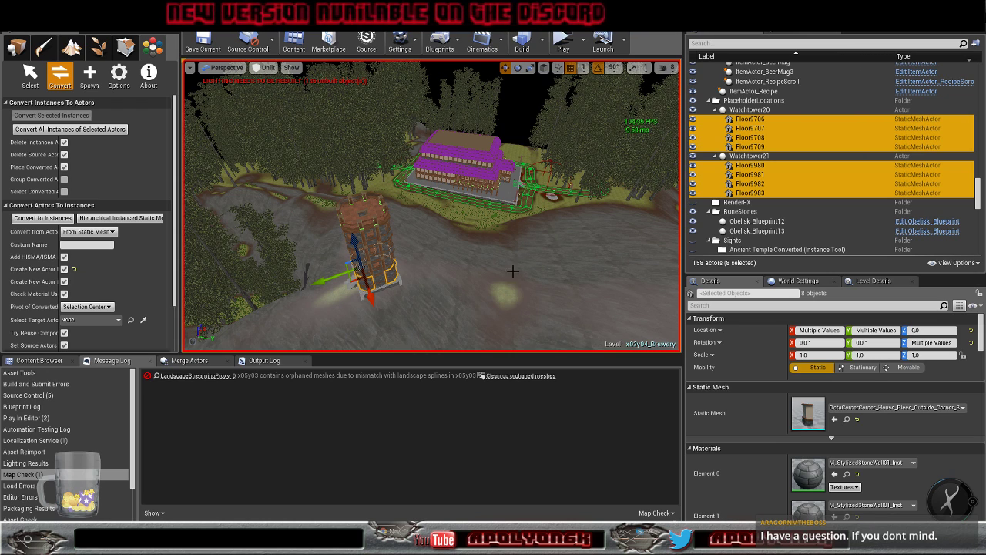
click(42, 217)
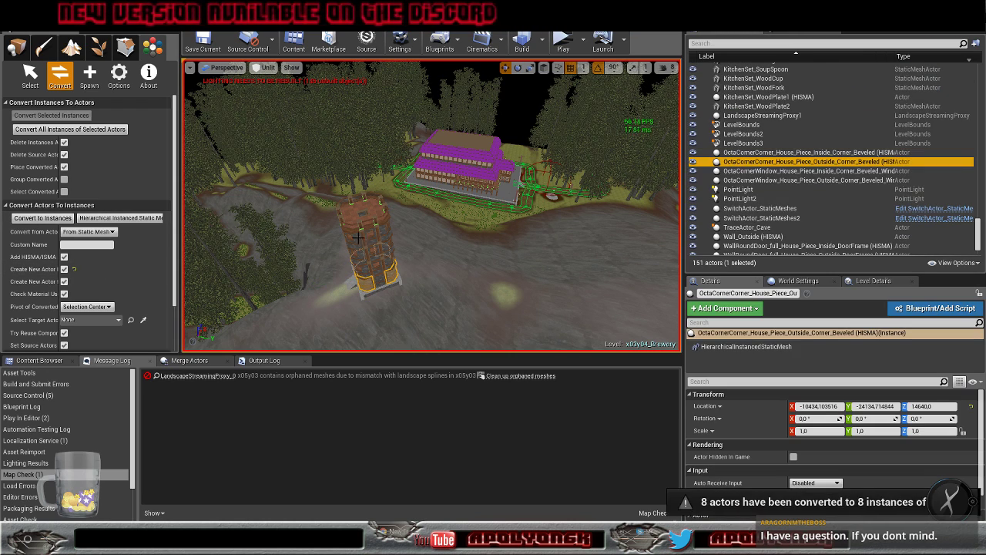
Select all static mesh actors matching the Cupboard mesh of fi_vil_furniture_cupboard04_deep and convert them into hierarchical instances
scroll(798, 215, up, 10)
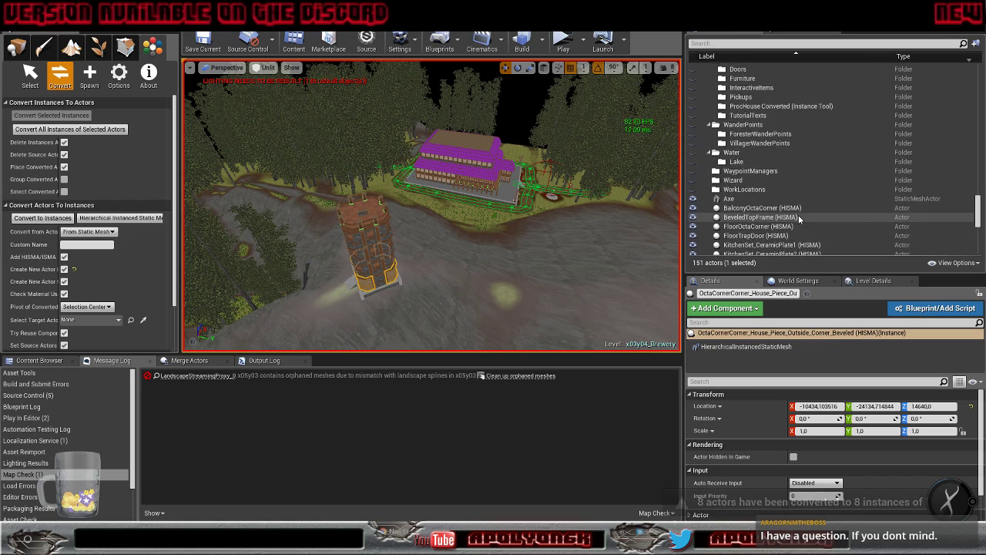
scroll(798, 215, up, 12)
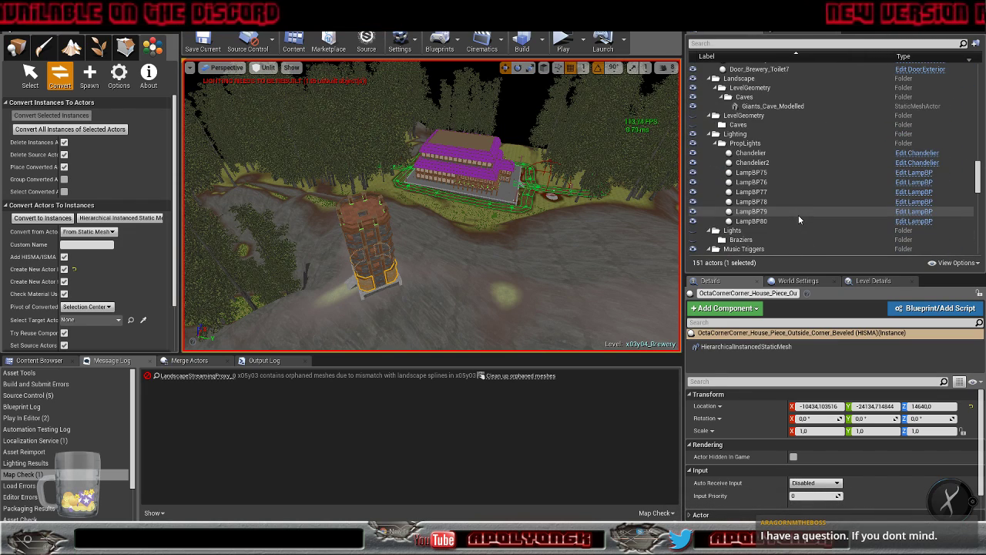
scroll(798, 219, up, 12)
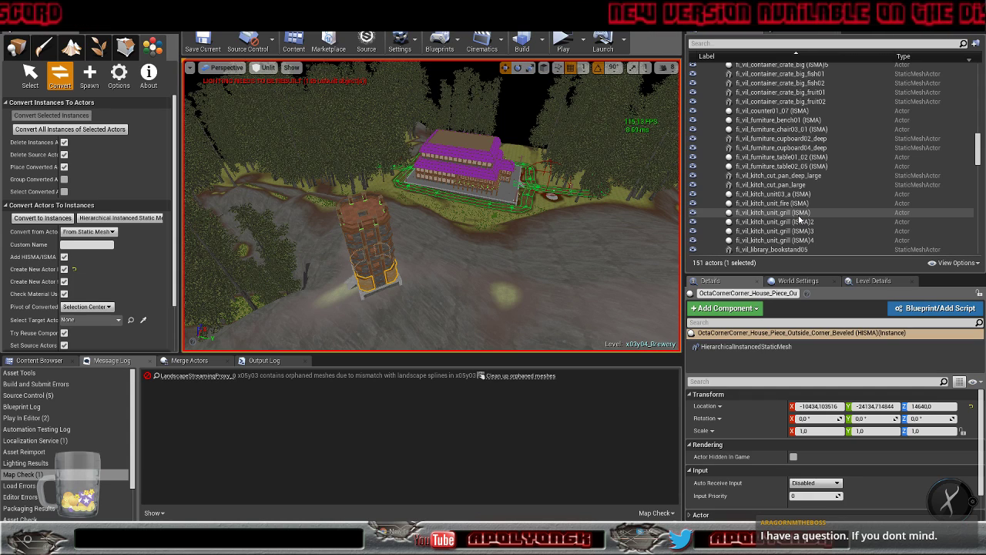
click(767, 185)
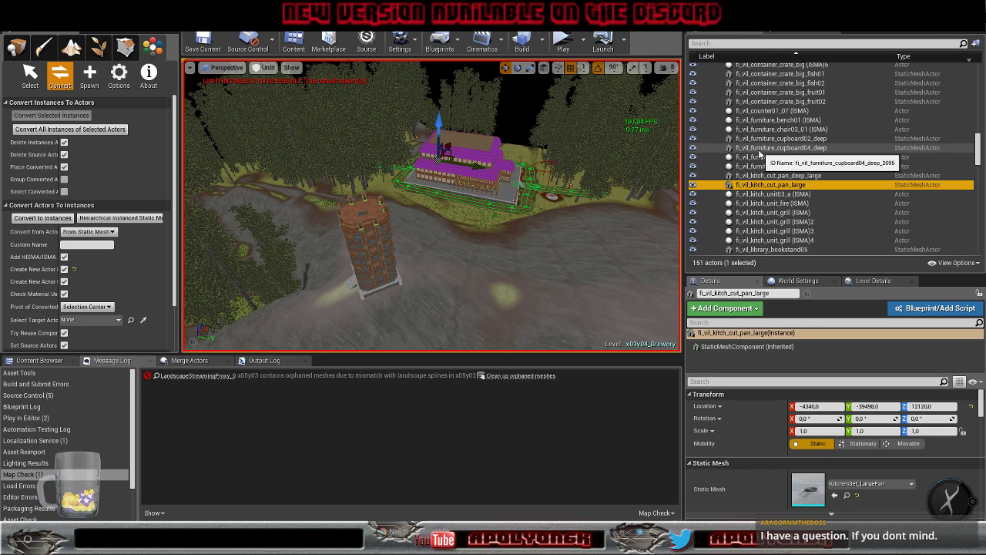
click(780, 148)
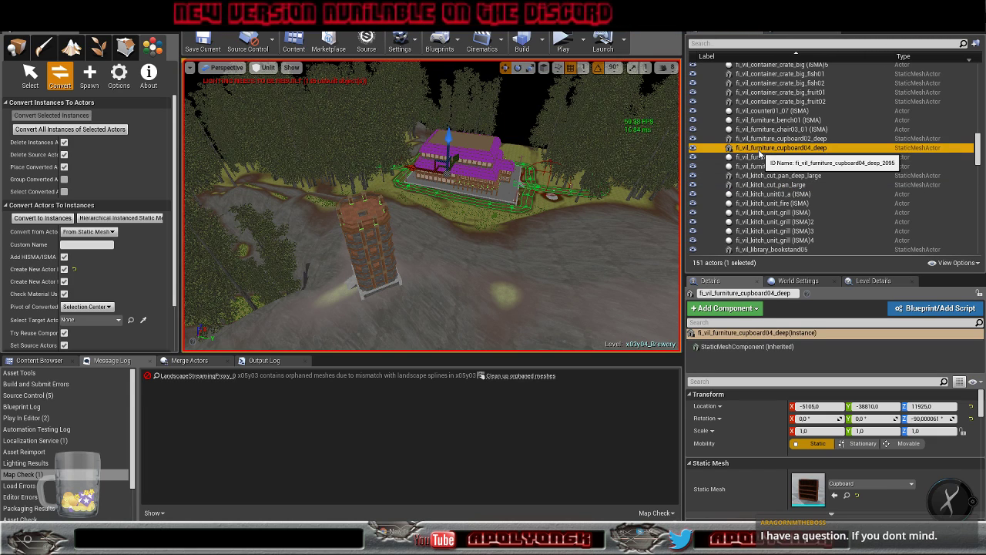
right_click(759, 153)
mouse_move(818, 354)
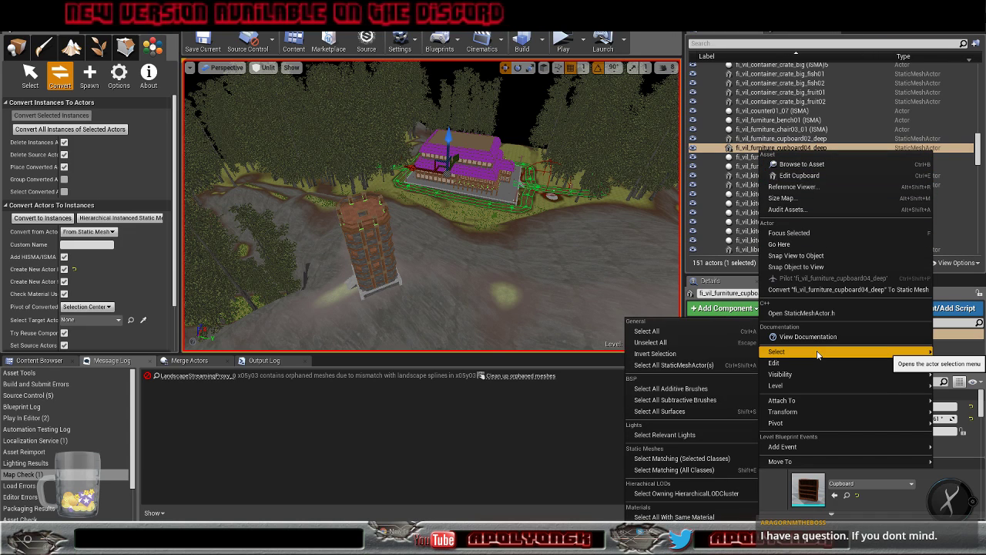
click(681, 458)
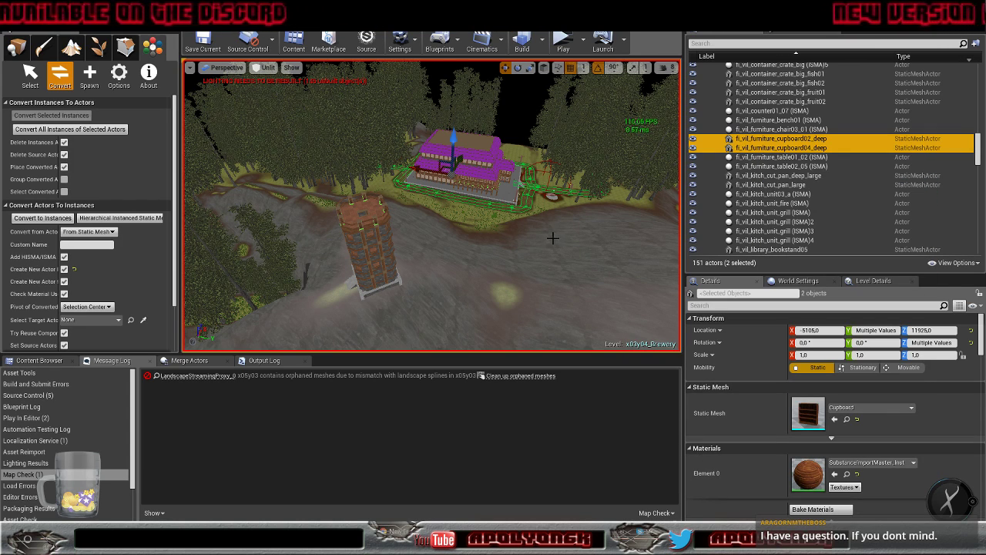
click(39, 218)
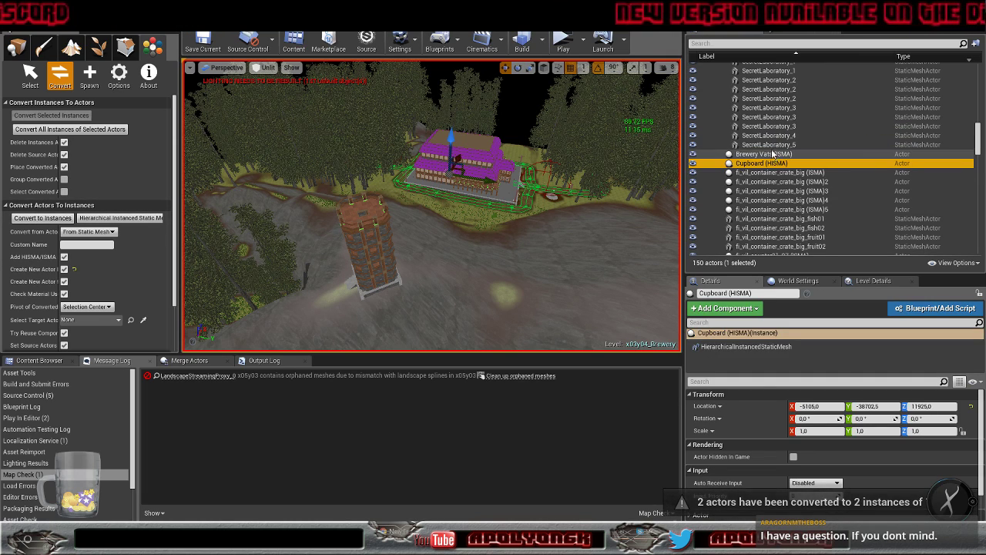
Select all static mesh actors matching the Bookshelf mesh of SecretLaboratory_5 and convert them into hierarchical instances
click(767, 144)
right_click(764, 147)
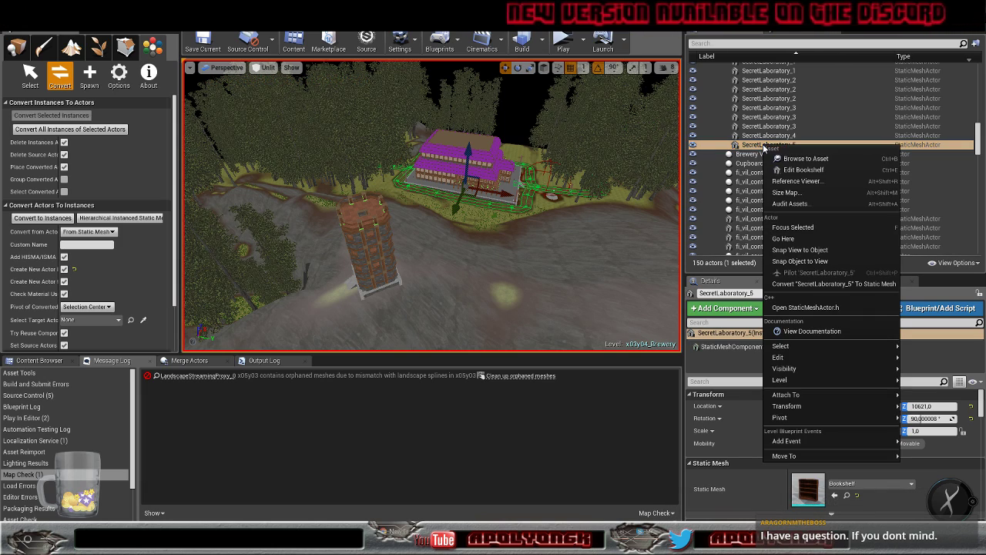
mouse_move(796, 353)
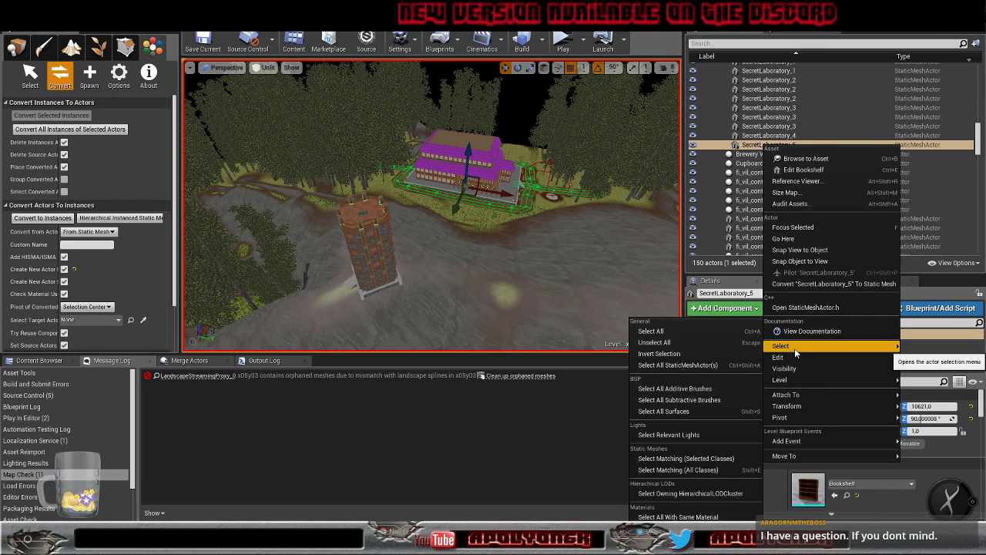
click(710, 458)
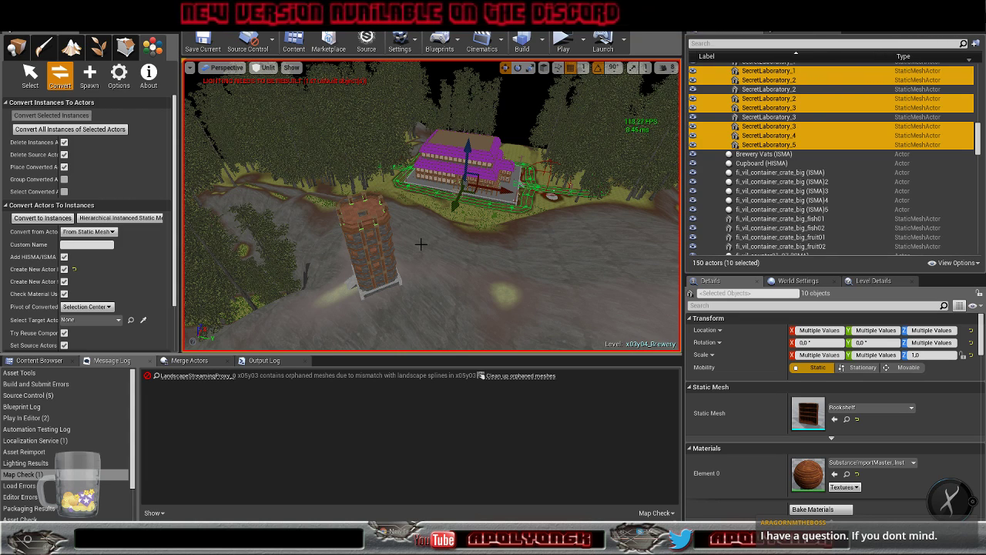
click(32, 222)
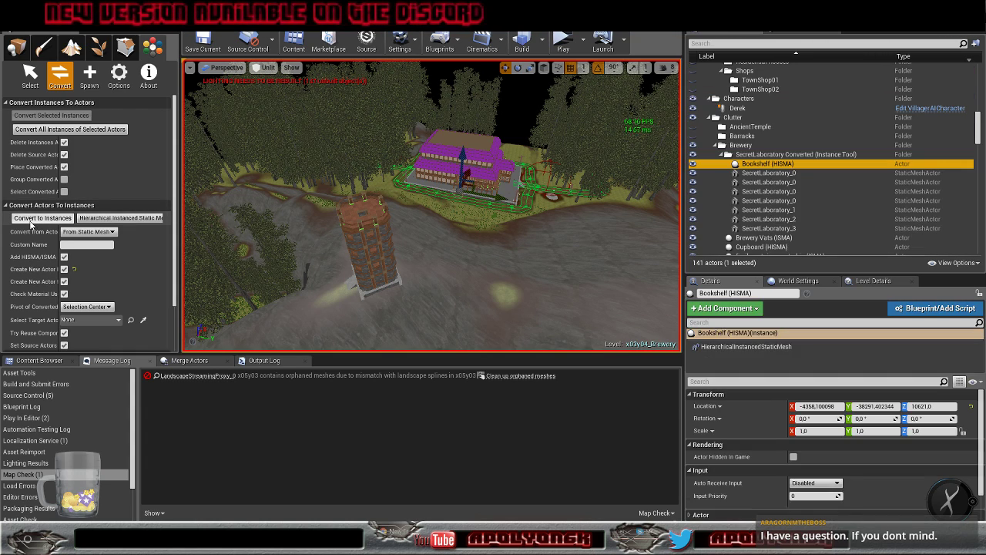
Check which static mesh actors match the table00 mesh of the first SecretLaboratory_0 actor under Brewery clutter
click(767, 173)
right_click(767, 176)
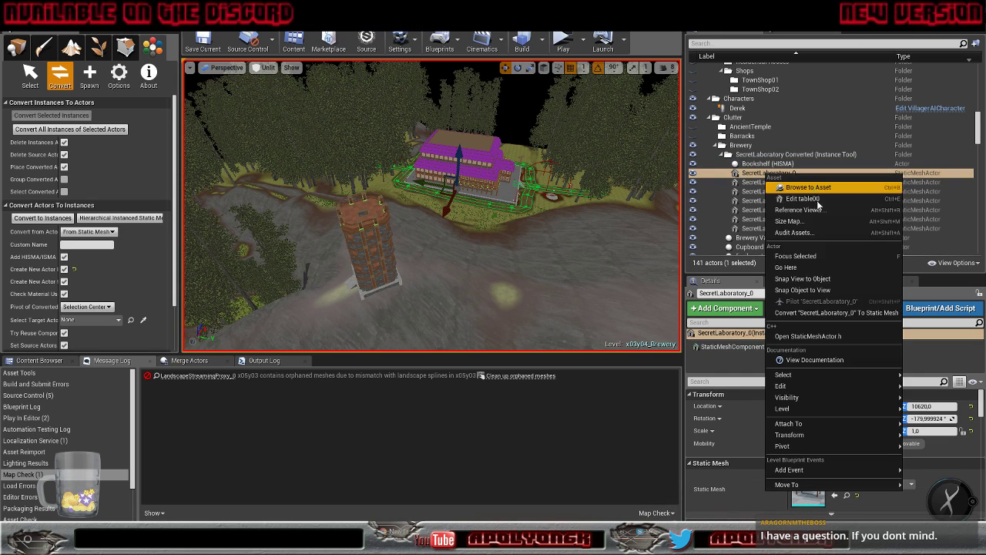
mouse_move(801, 375)
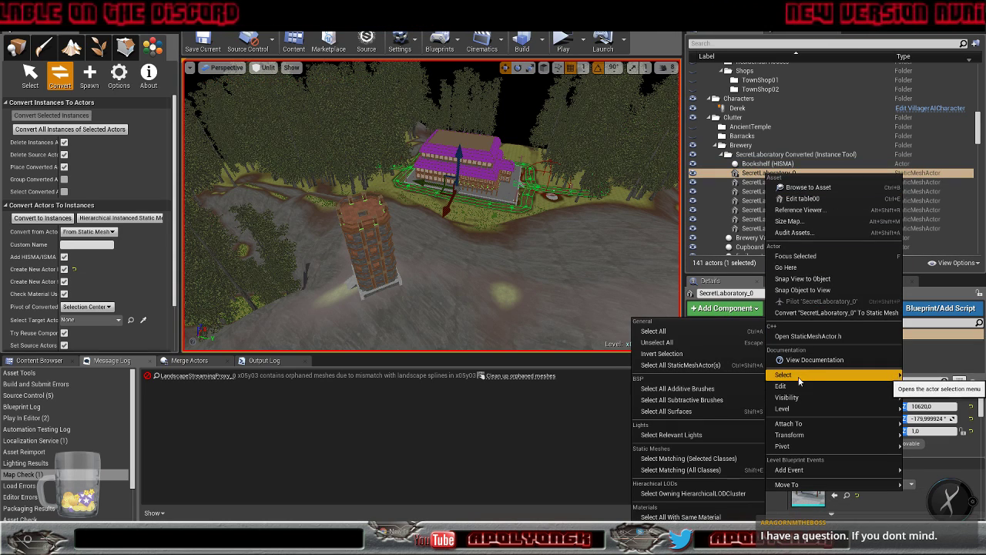
click(706, 458)
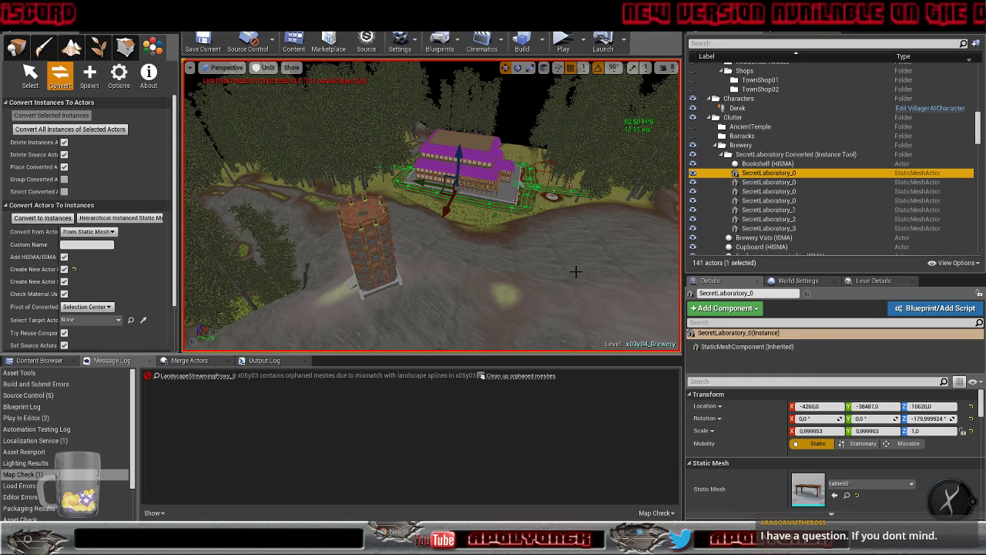
Look inside the brewery and inspect which instanced actor the dining table between the benches belongs to
key(w)
right_drag(593, 244, 539, 234)
key(w)
scroll(528, 231, up, 5)
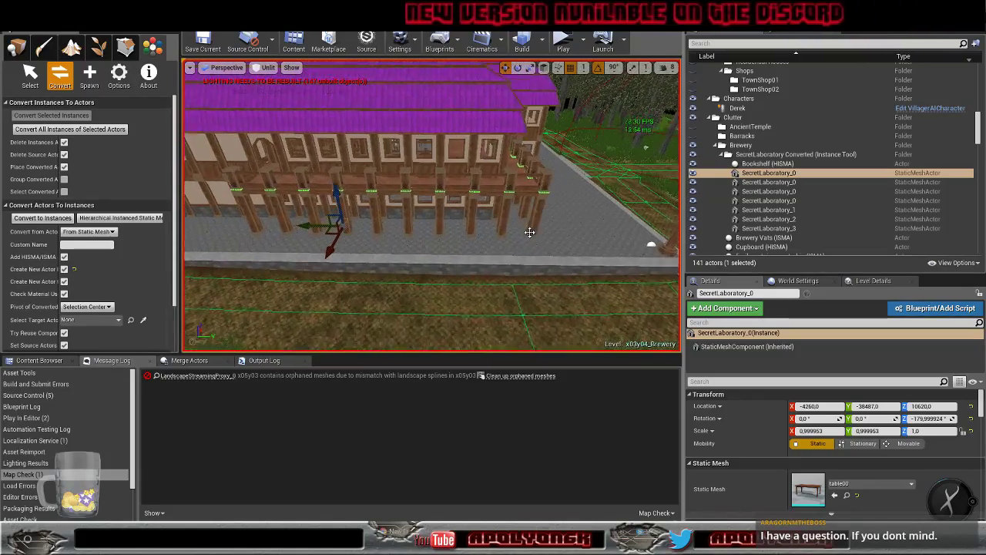
scroll(521, 219, up, 10)
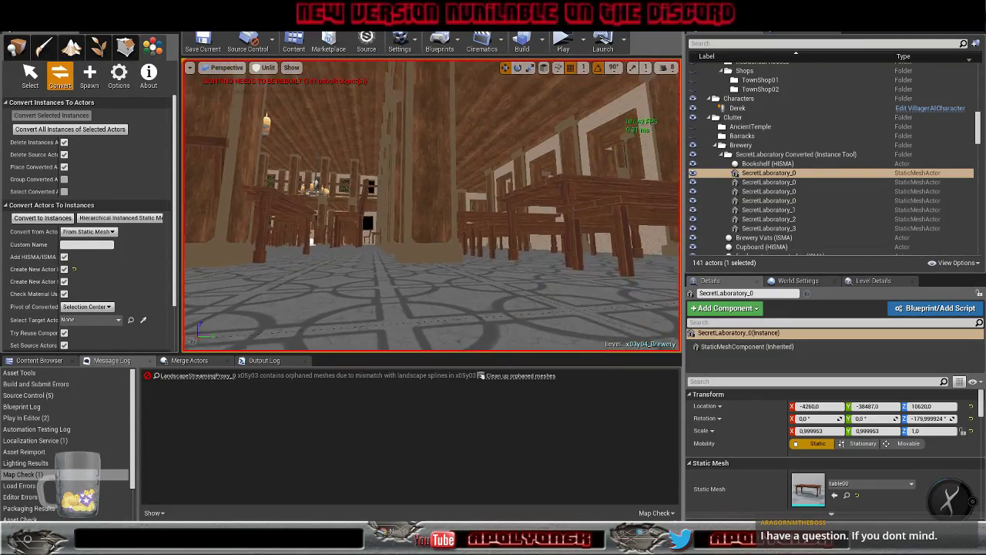
scroll(504, 198, up, 3)
right_drag(504, 198, 505, 282)
scroll(559, 255, down, 8)
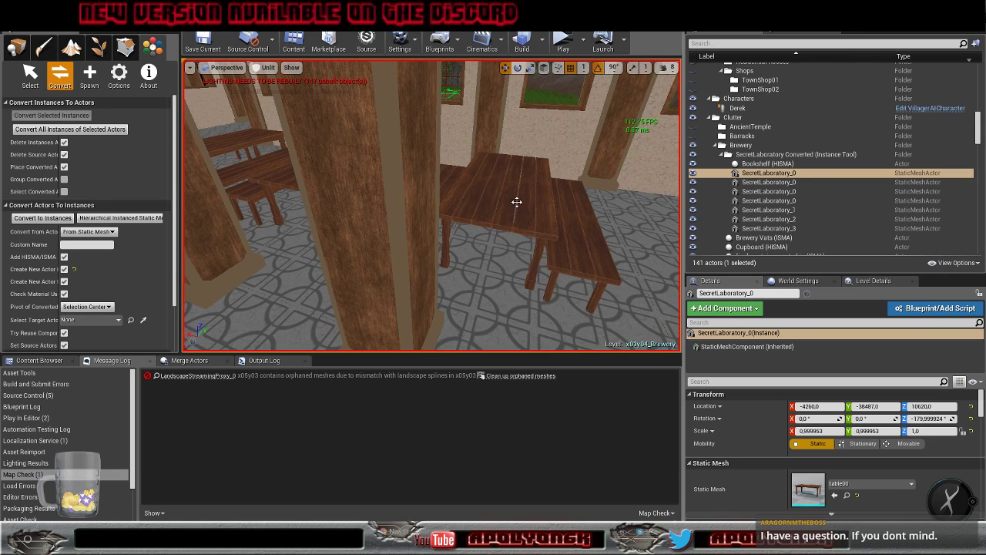
click(515, 201)
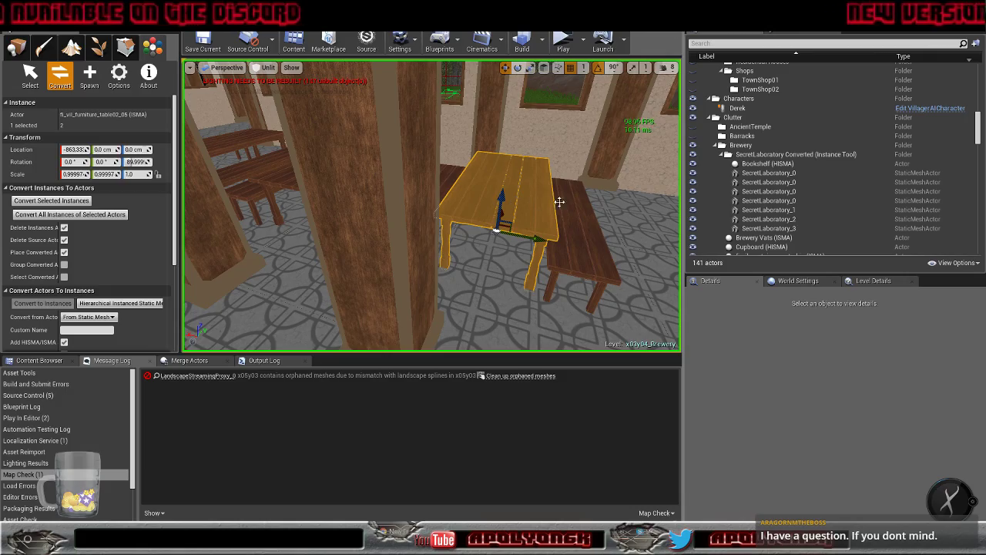
scroll(578, 208, down, 15)
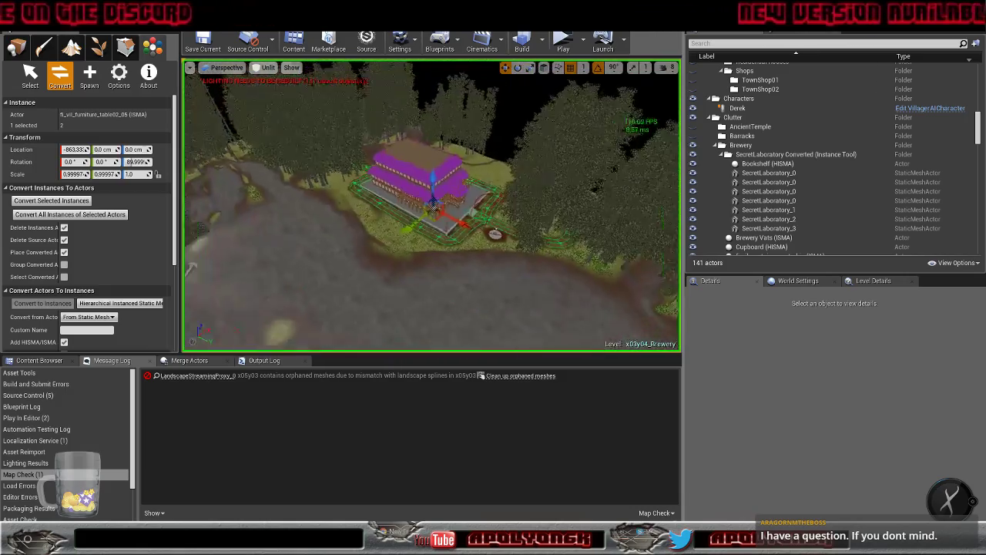
scroll(493, 205, up, 12)
right_drag(492, 205, 493, 143)
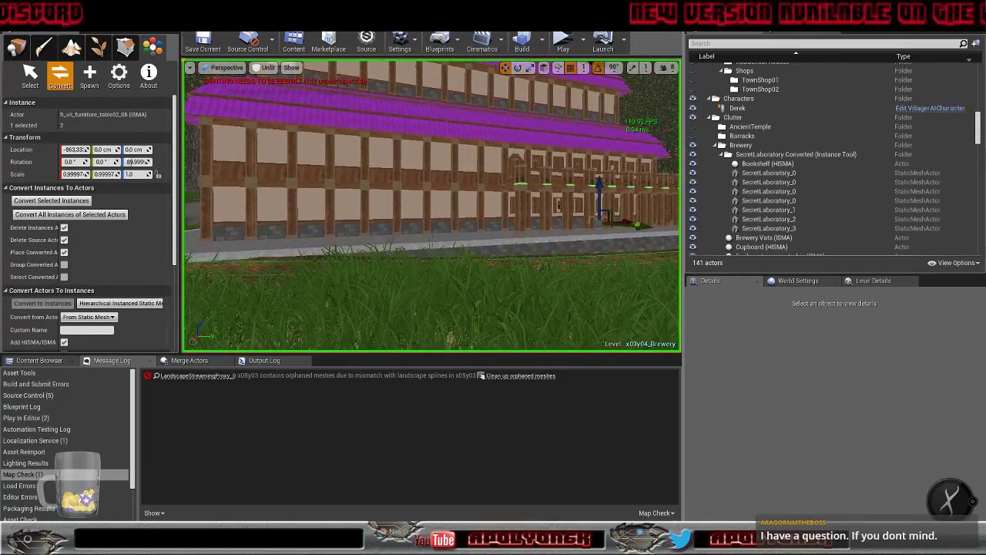
Select all static mesh actors matching the fi_vil_furniture_shelf02_02 mesh in the SecretLaboratory folder and convert them into hierarchical instances
click(770, 172)
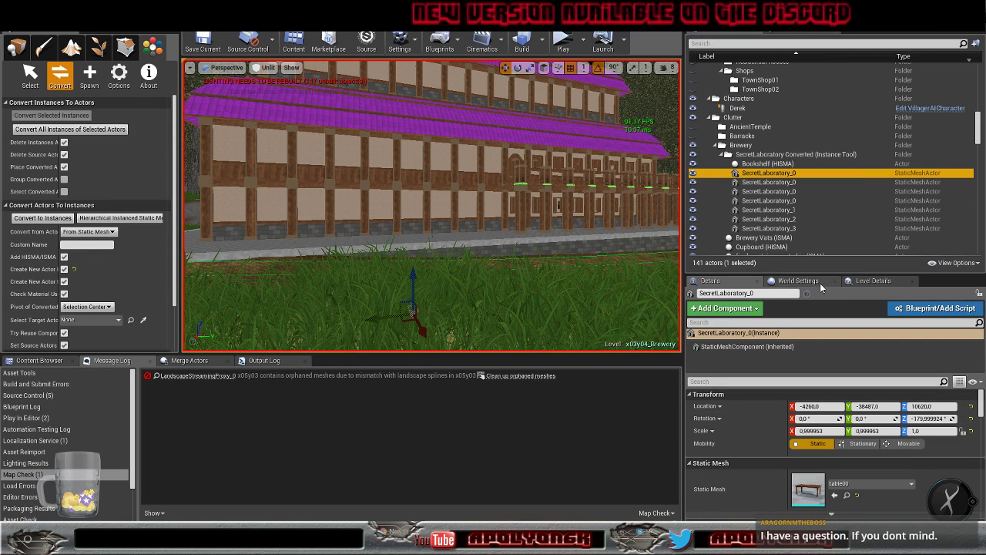
click(786, 183)
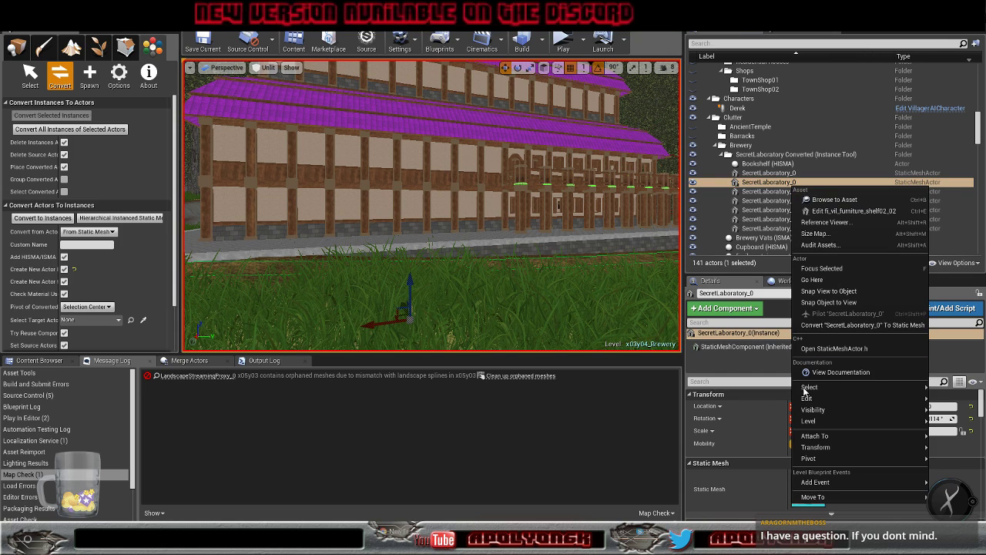
mouse_move(817, 387)
click(742, 460)
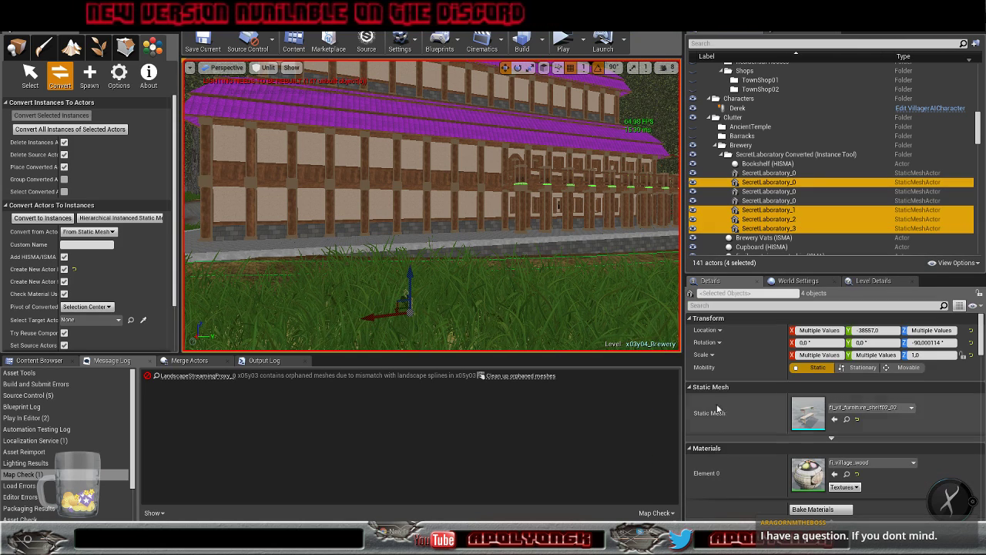
click(42, 218)
Check which static mesh actors match the fi_vil_kitch_pot_tripod_pot02 mesh in the SecretLaboratory folder
click(751, 191)
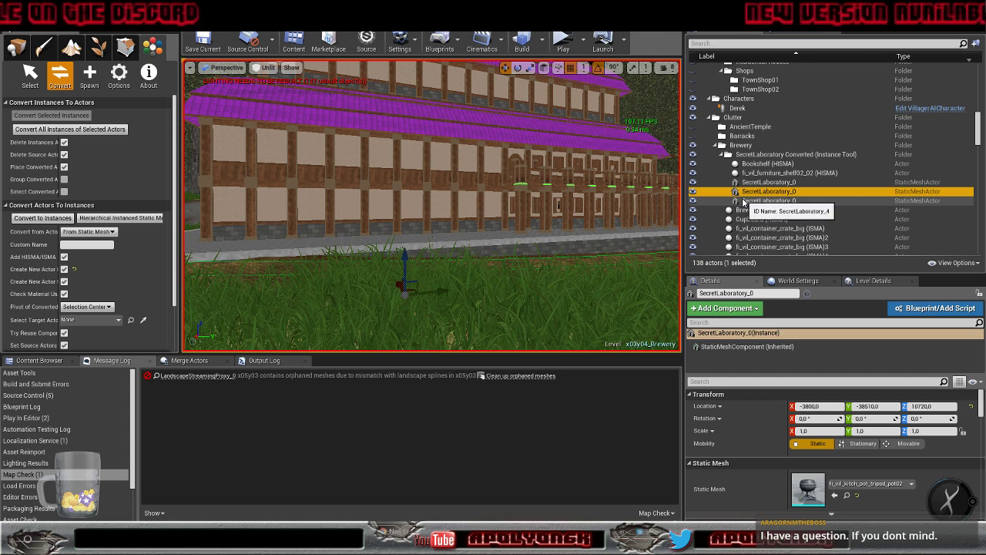
right_click(751, 192)
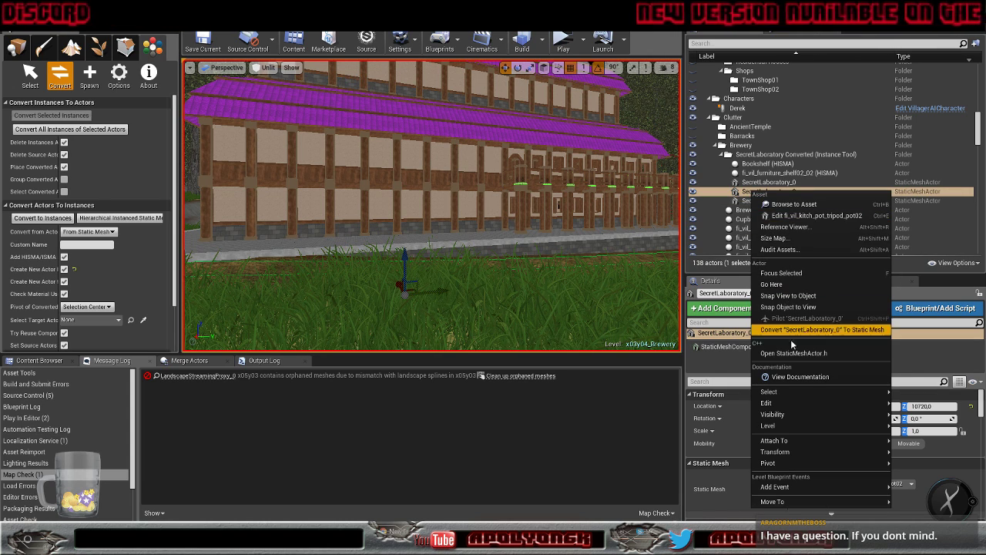
mouse_move(795, 393)
click(701, 460)
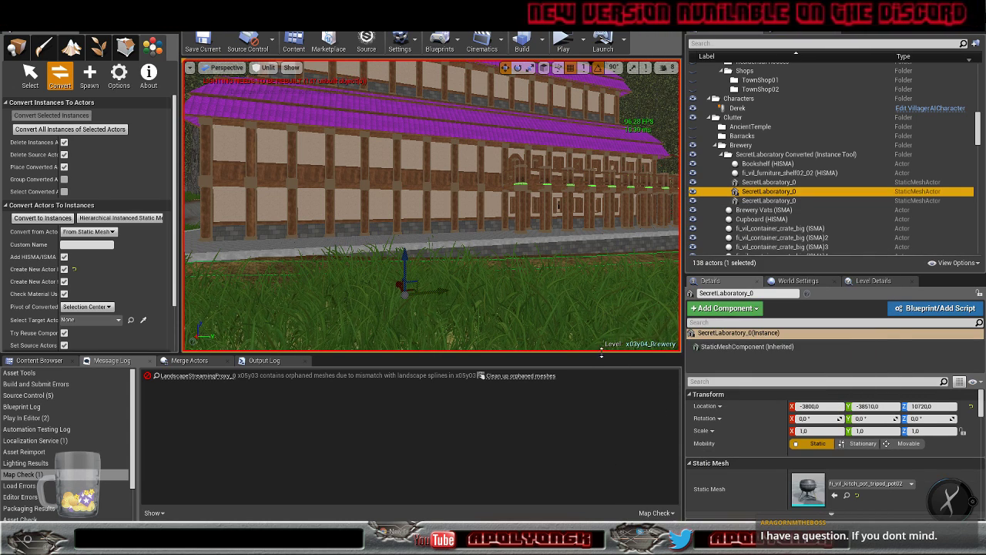
Check which static mesh actors match the table00 mesh of the last SecretLaboratory_0 actor in the folder
click(798, 202)
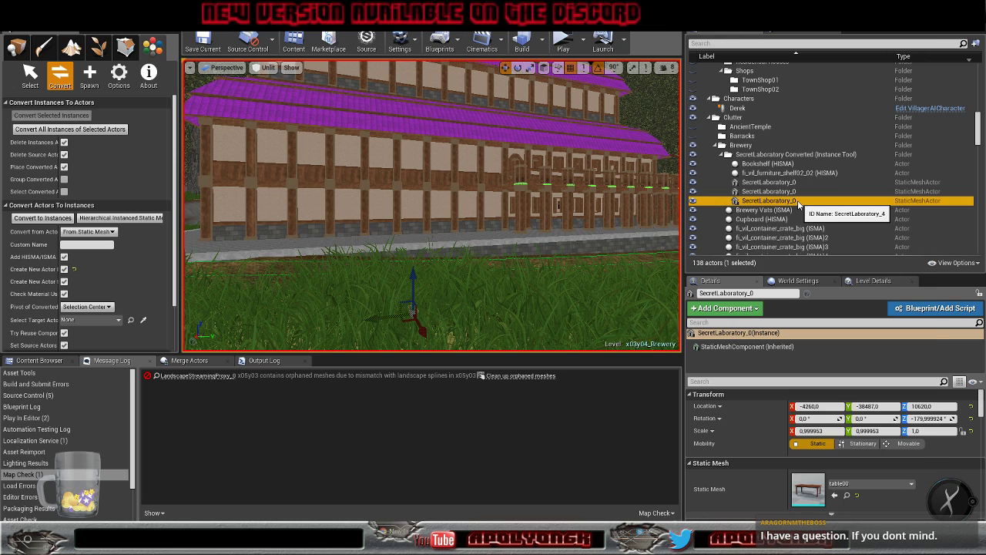
right_click(799, 203)
mouse_move(824, 406)
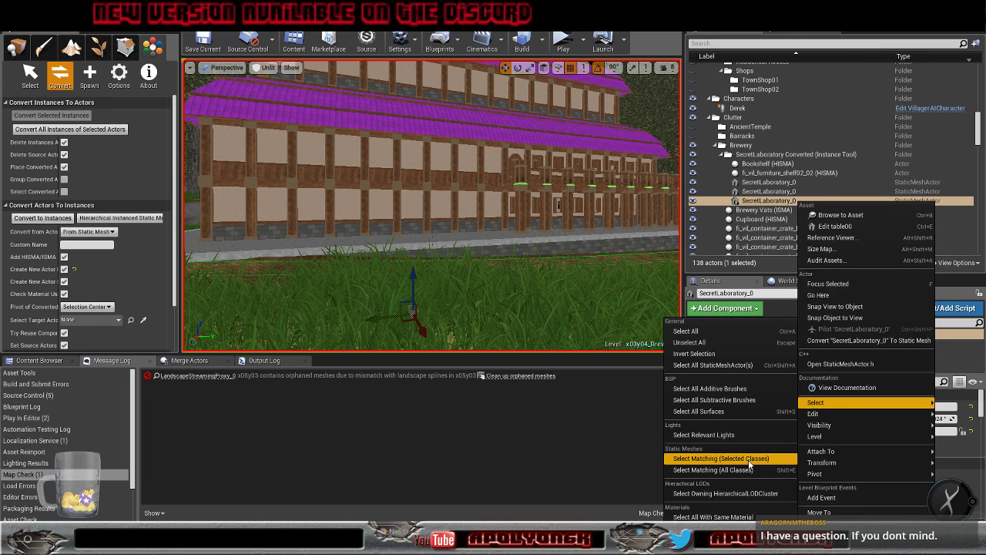
click(721, 459)
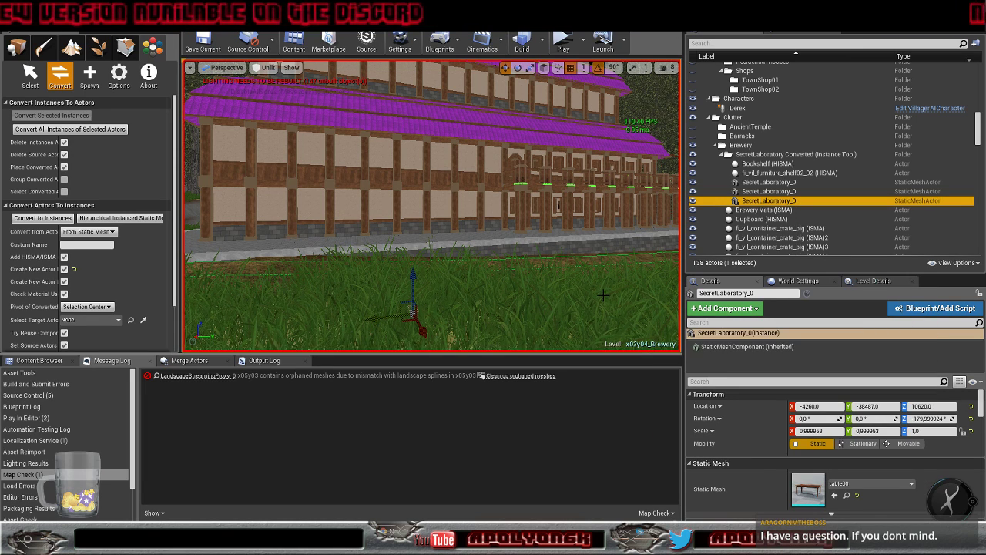
Locate the SecretLaboratory_0 actors using the table00 and fi_vil_kitch_unit_grill meshes inside the brewery and look at their surroundings
double_click(768, 202)
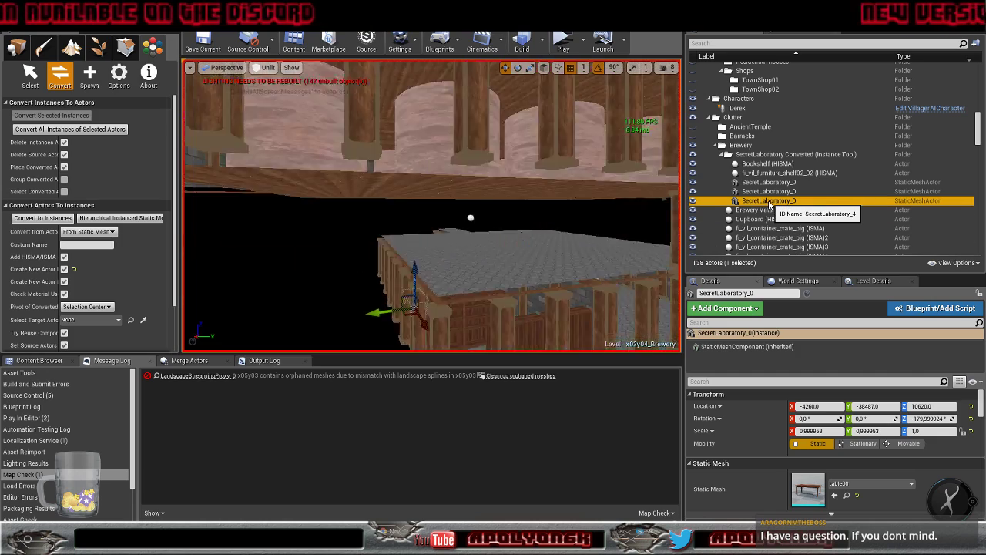
key(Escape)
right_drag(627, 229, 672, 231)
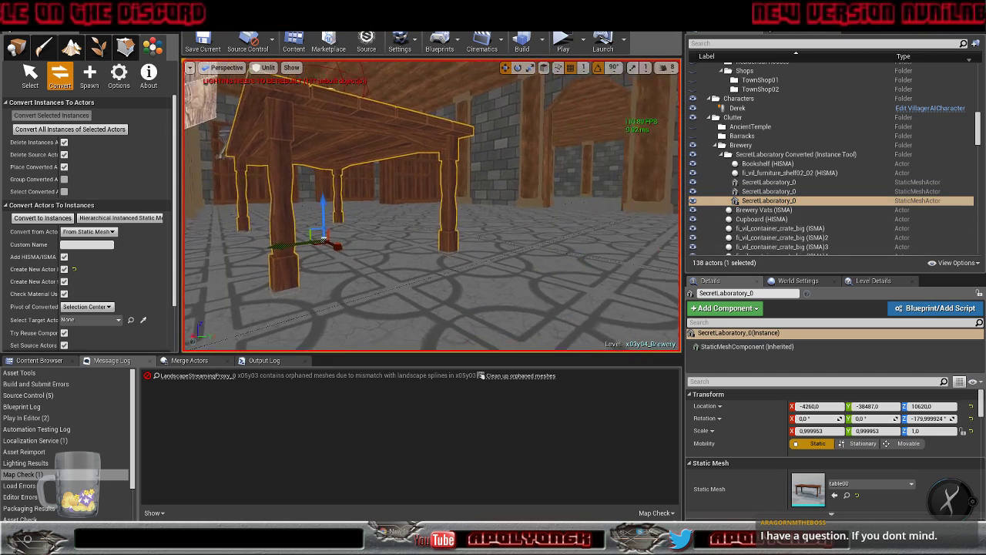
right_drag(608, 242, 401, 266)
scroll(608, 242, up, 4)
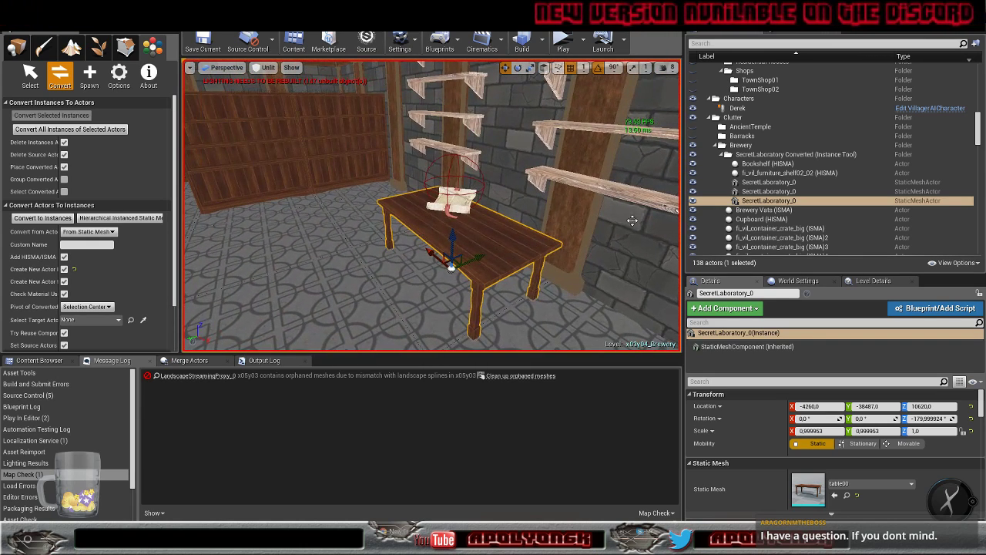
click(828, 183)
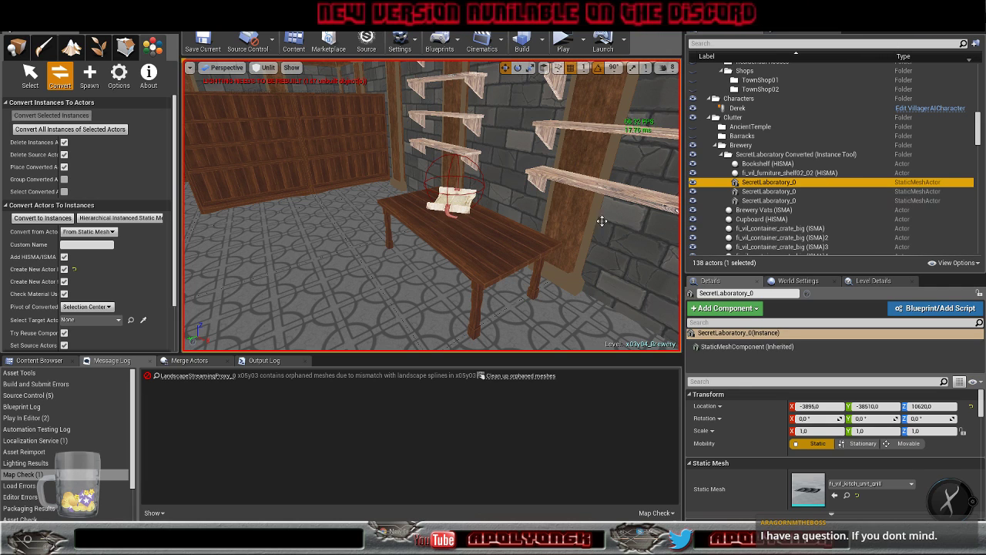
key(f)
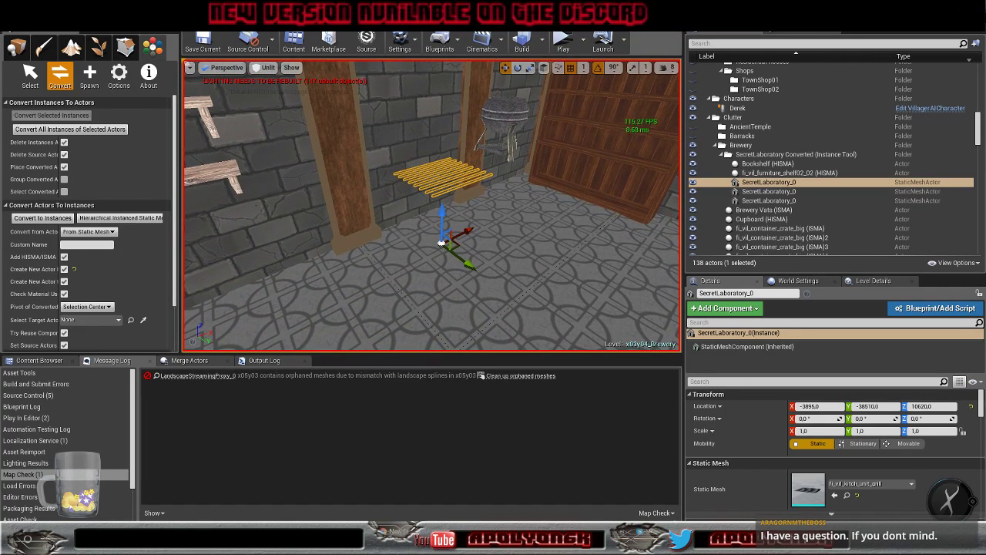
key(Escape)
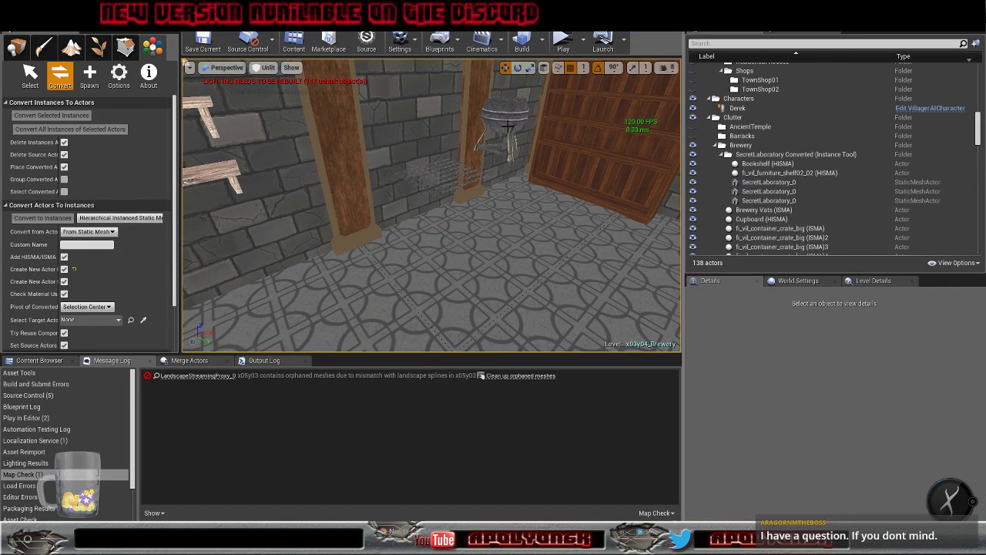
Return to Place mode and delete the grill and tripod pot SecretLaboratory_0 actors beside the bookshelf
click(15, 48)
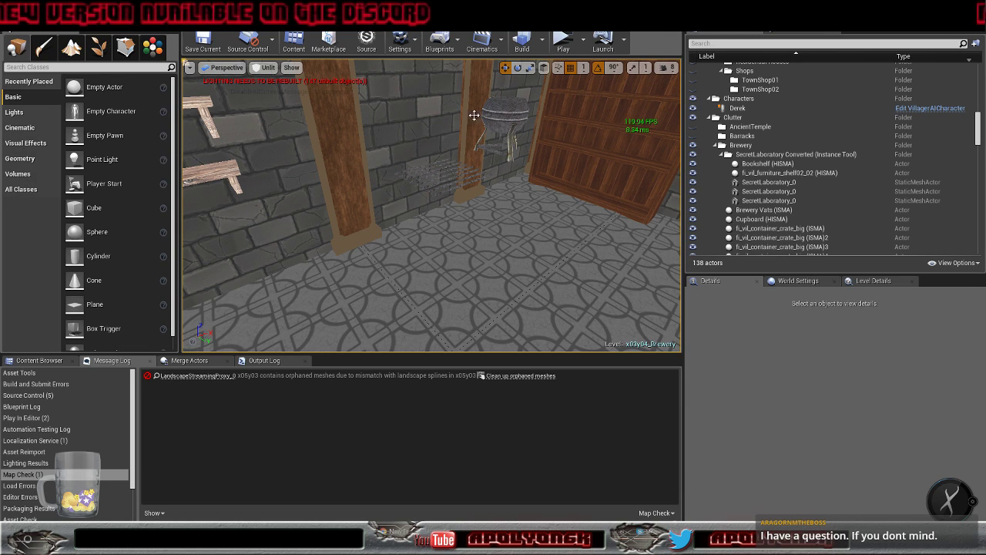
click(499, 127)
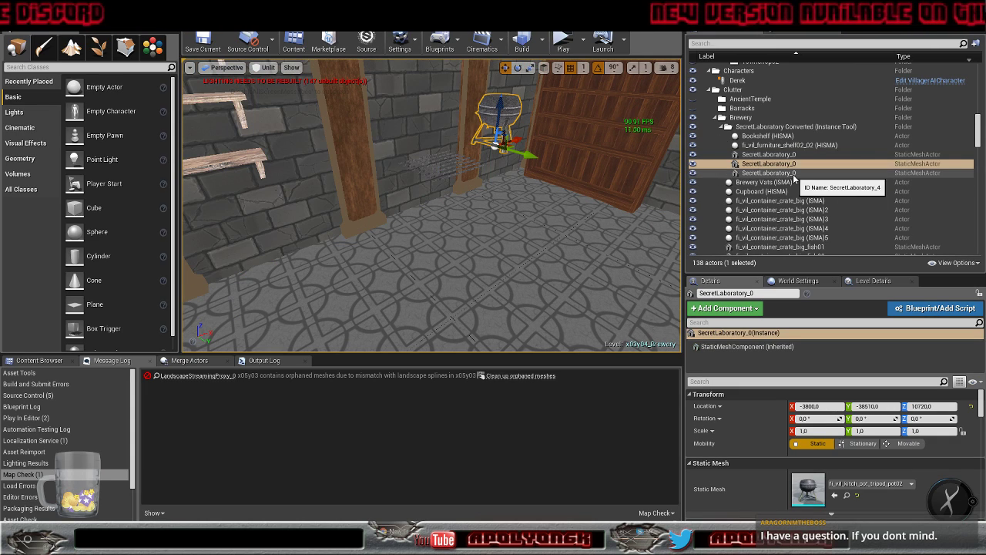
click(792, 173)
key(Up)
key(Up)
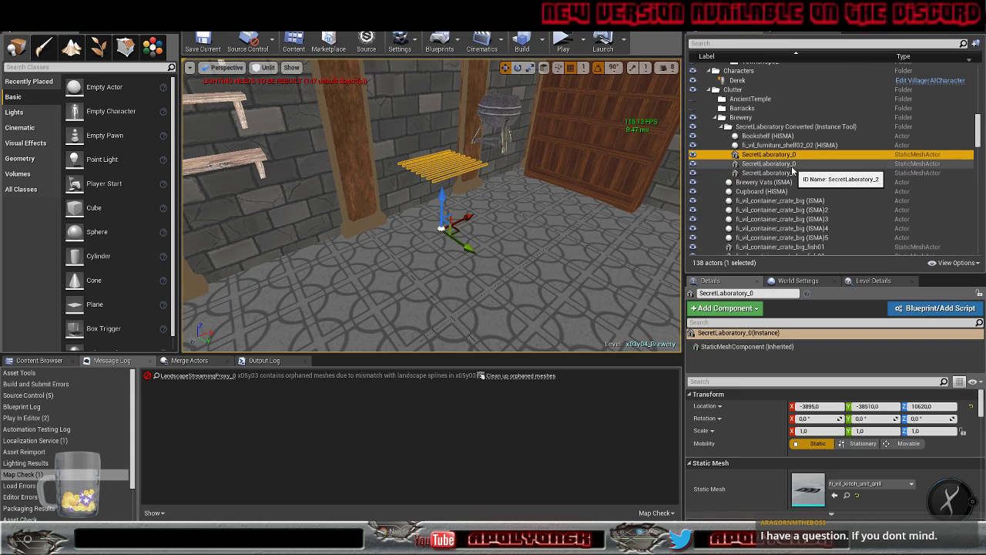
key(shift+Down)
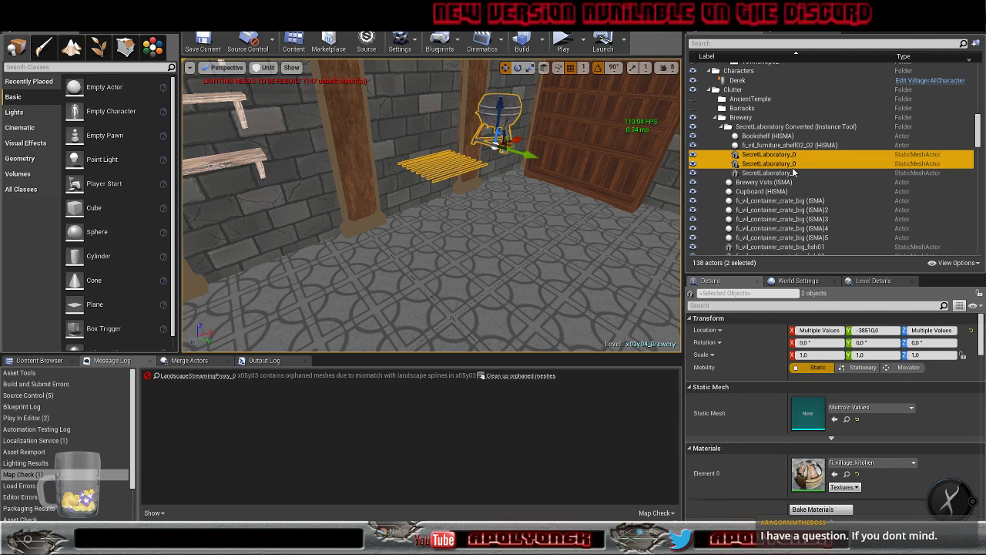
key(Delete)
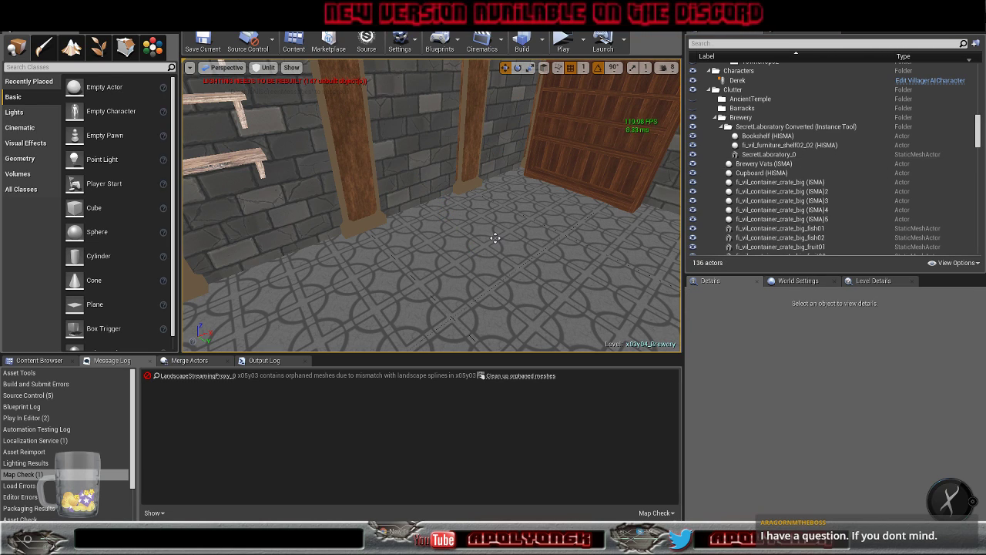
Focus on the remaining SecretLaboratory_0 table and check the details of the fi_vil_container_crate_big_fish01 actor
double_click(799, 158)
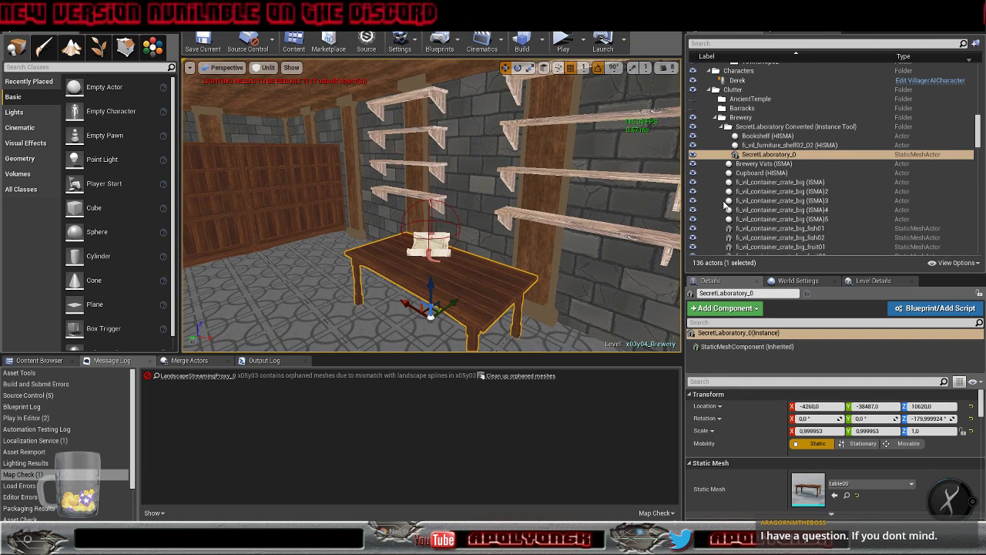
scroll(847, 216, down, 3)
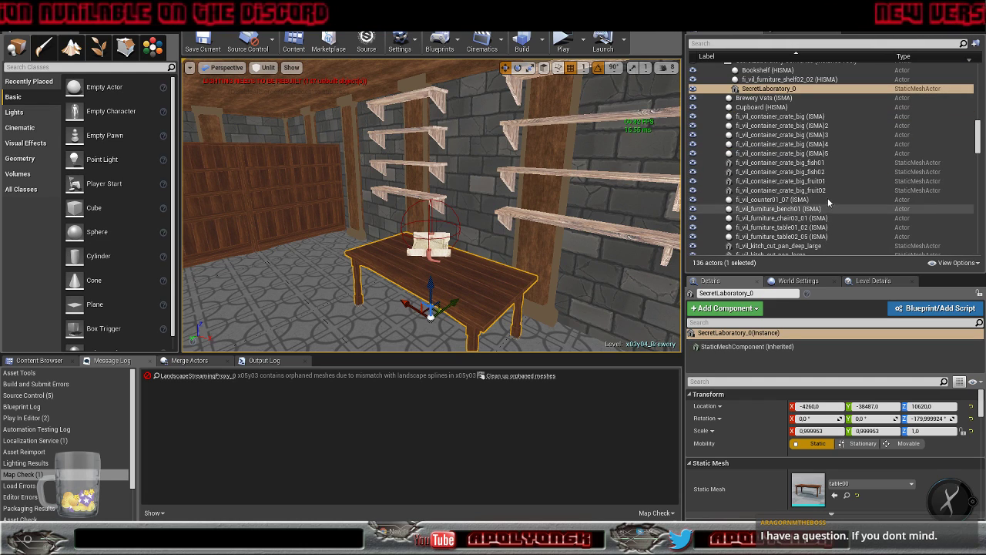
click(853, 163)
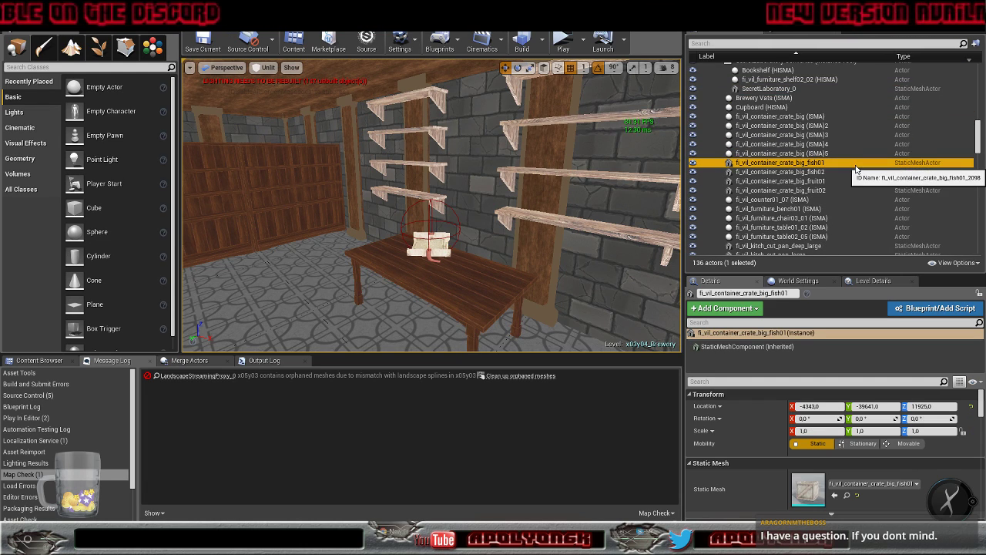
Examine the actor settings and the InstancedStaticMesh component's instances of fi_vil_container_crate_big (ISMA)5
click(763, 154)
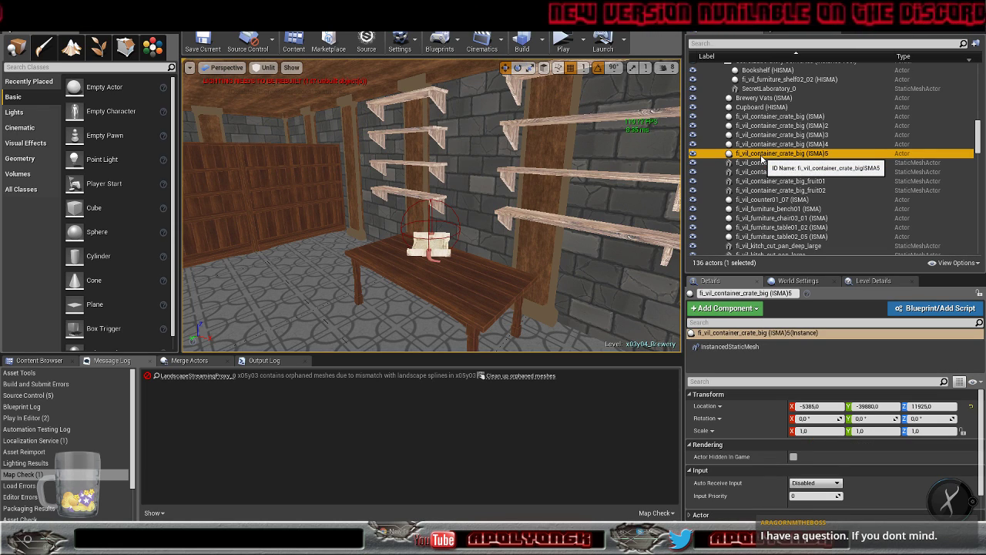
scroll(762, 428, down, 2)
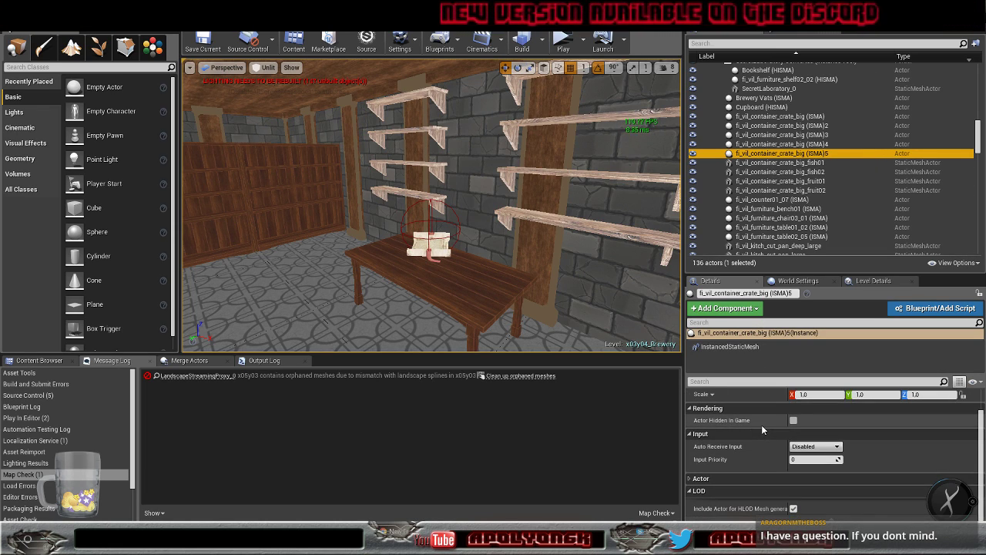
click(695, 478)
scroll(737, 454, down, 2)
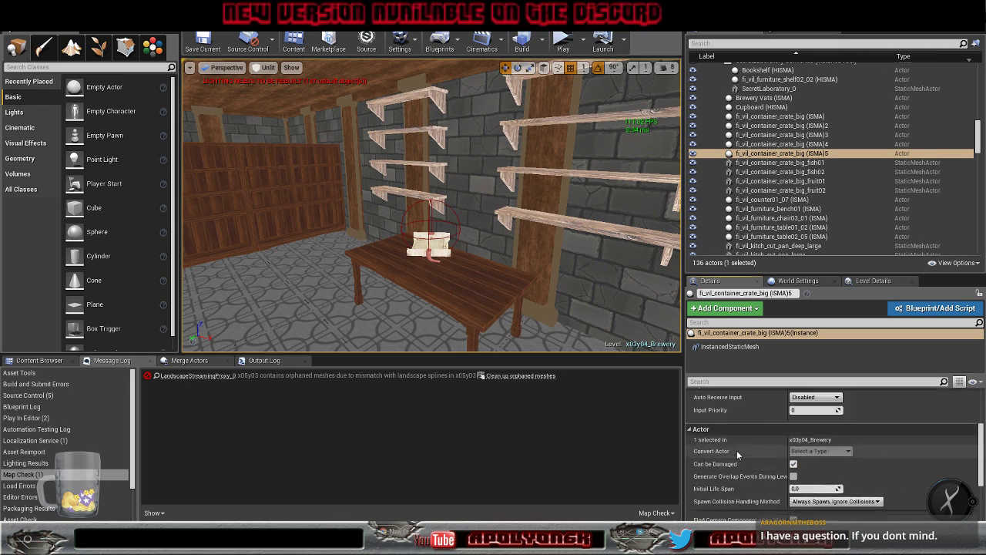
scroll(737, 455, up, 3)
click(737, 346)
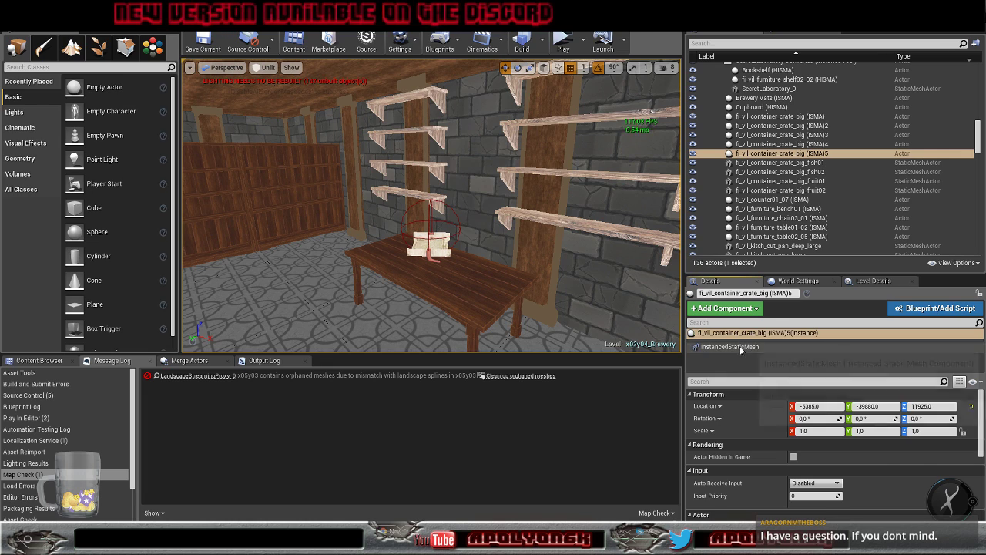
scroll(751, 432, down, 1)
scroll(751, 432, down, 2)
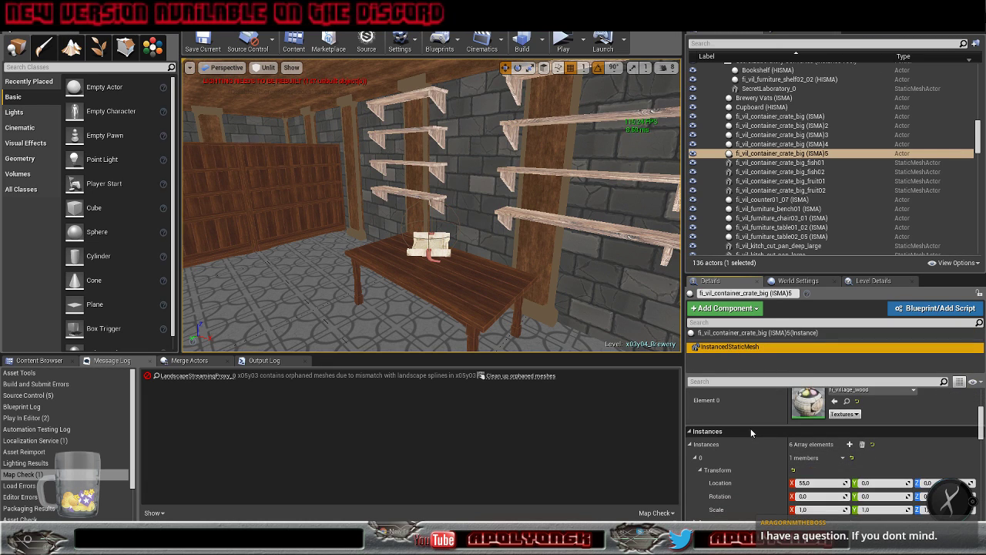
scroll(751, 432, up, 3)
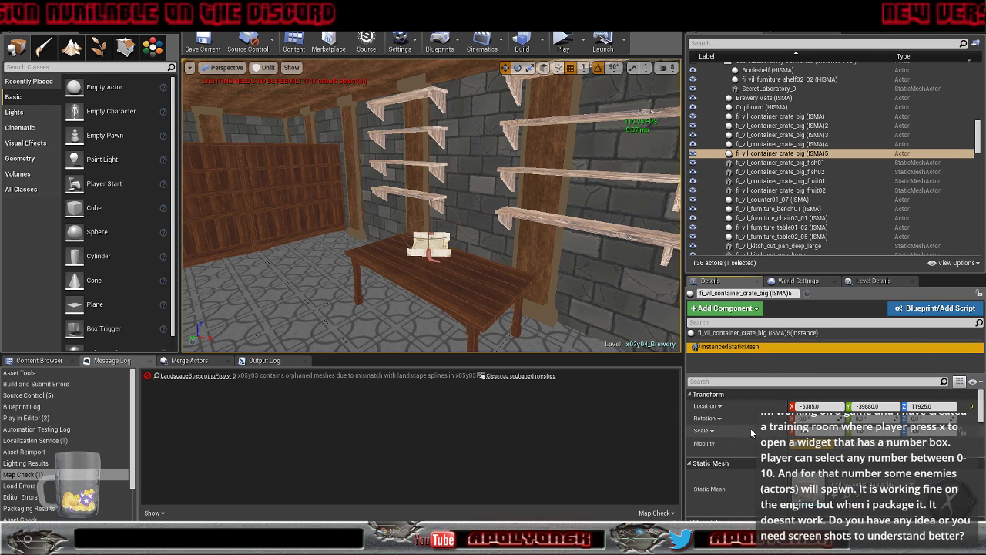
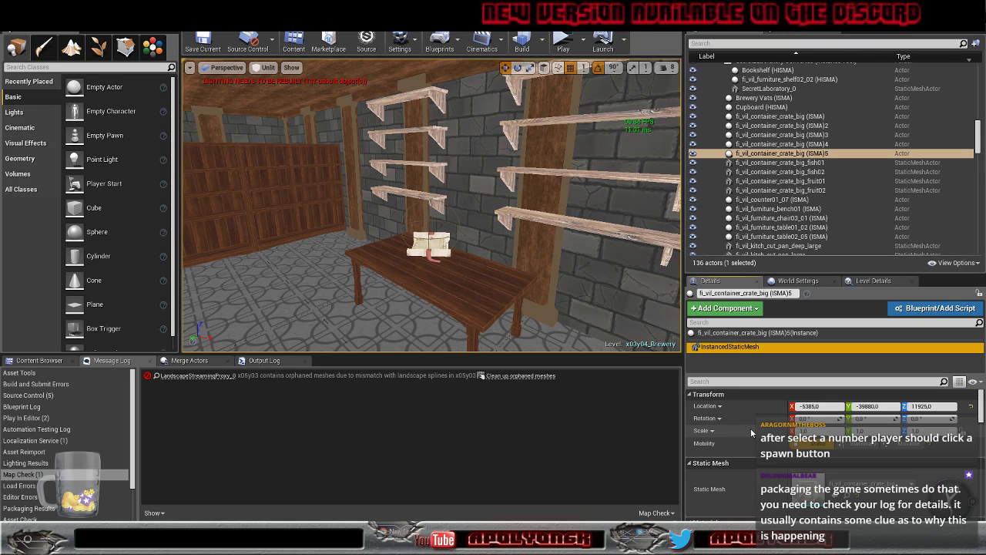
Open the project's Packaging settings and review the list of maps to include in a packaged build
click(400, 42)
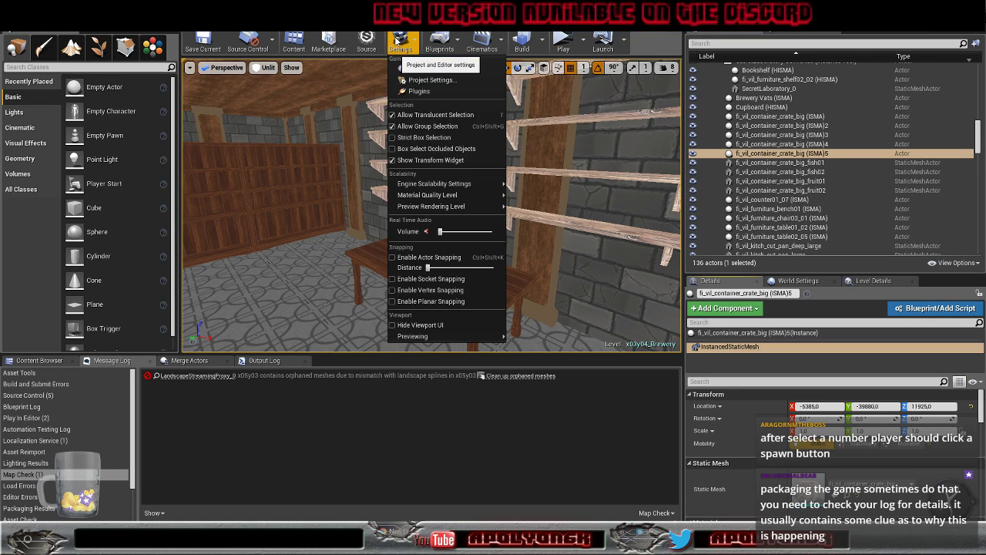
click(428, 80)
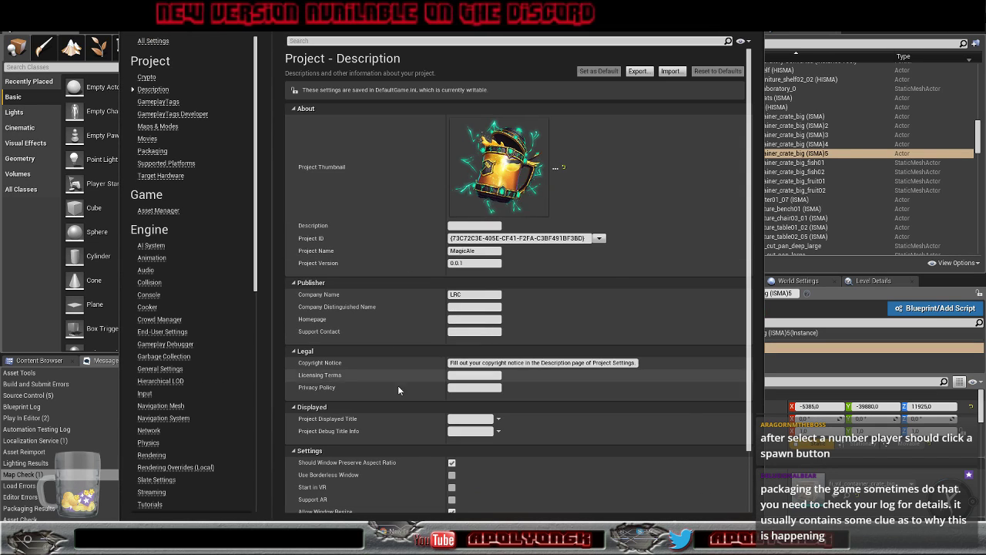
click(152, 151)
scroll(393, 227, down, 10)
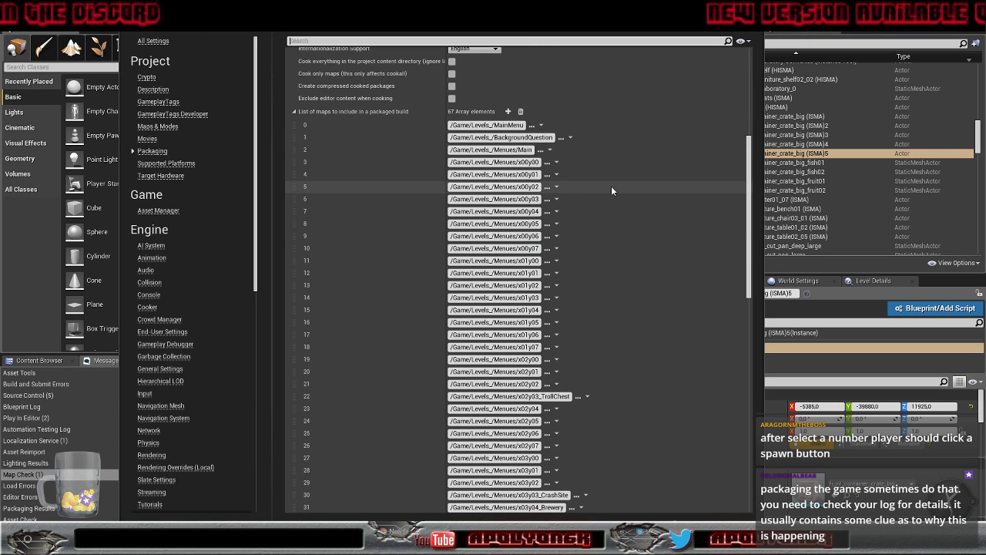
scroll(612, 191, down, 10)
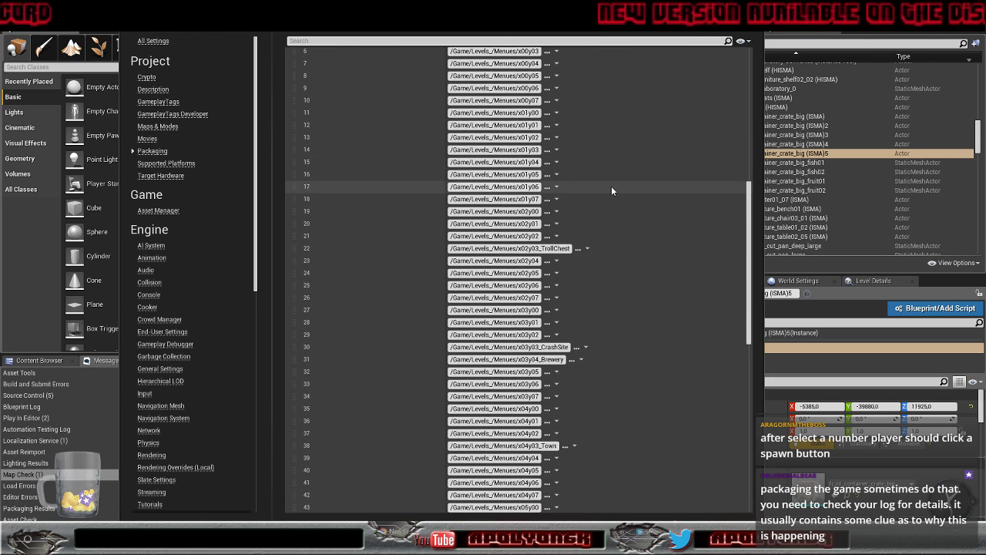
scroll(611, 190, down, 5)
Set map entry 1 in the packaged build list to /Game/Levels_/Menues/BackgroundQuestion, cancelling the folder browser
scroll(611, 191, up, 7)
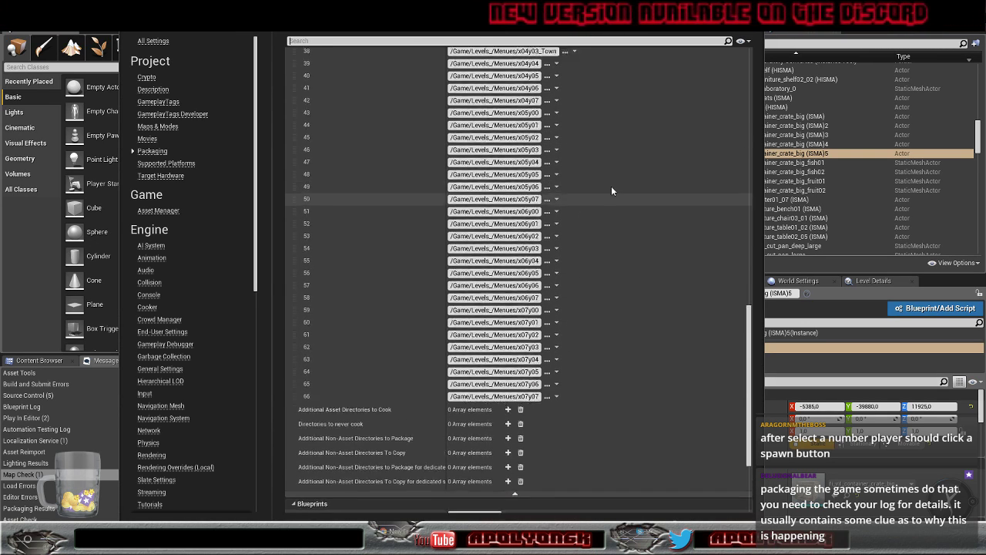
scroll(610, 190, up, 10)
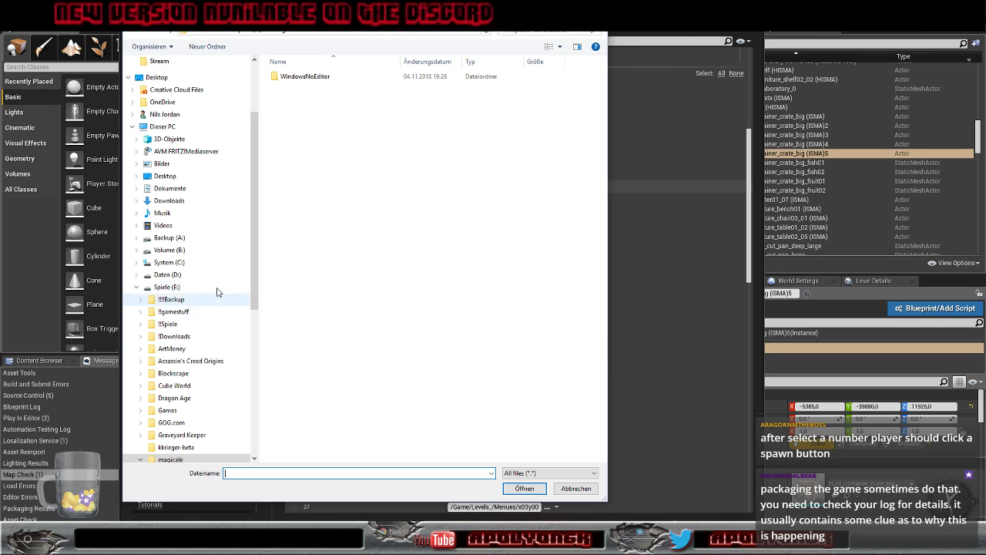
click(574, 488)
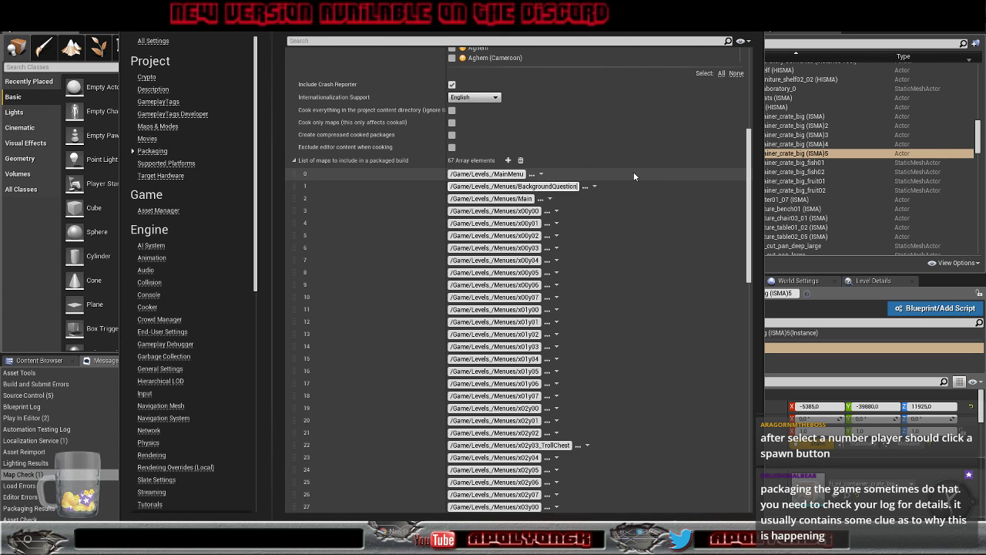
Review the remaining packaged map entries and the build configuration options, and close the project settings
scroll(549, 296, down, 15)
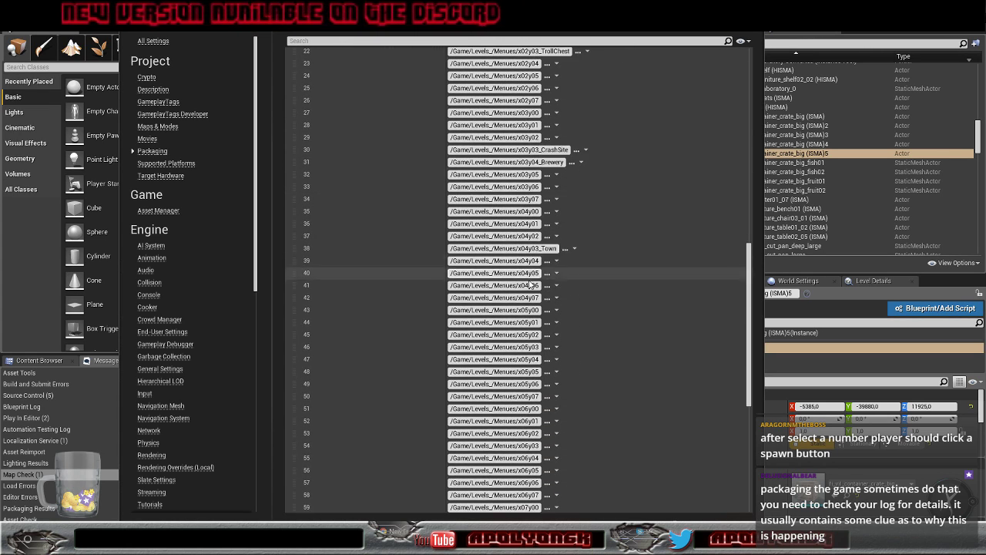
scroll(484, 304, up, 8)
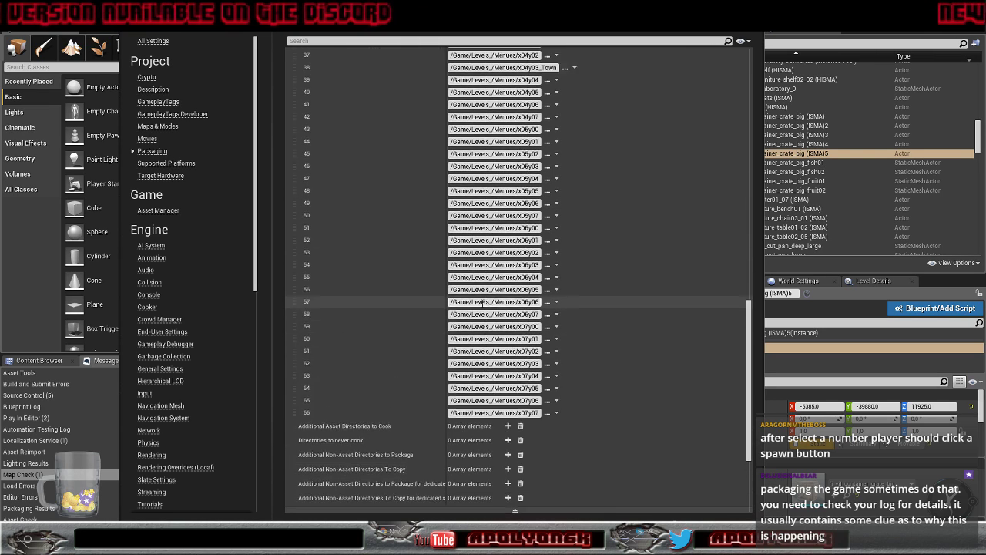
scroll(485, 304, up, 15)
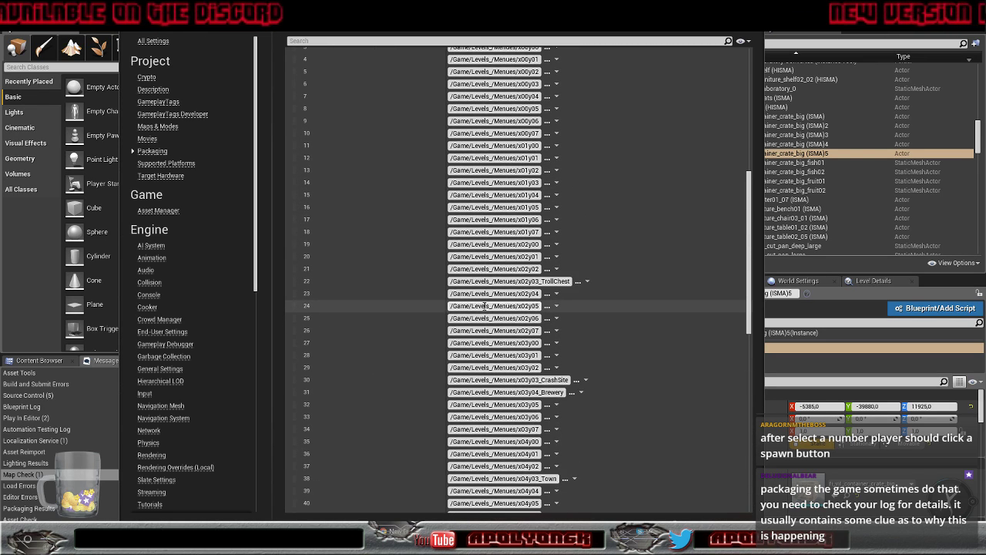
scroll(484, 305, up, 5)
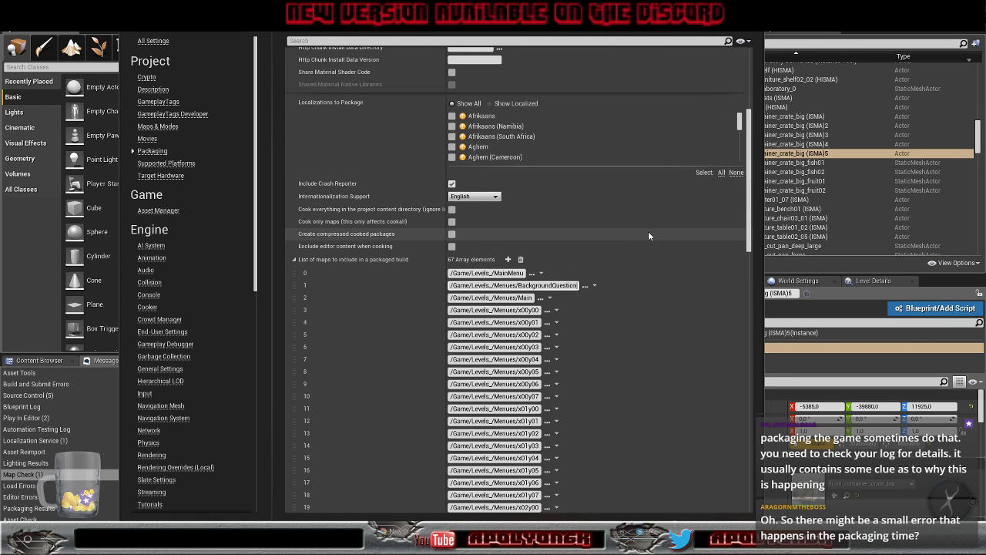
scroll(648, 235, up, 6)
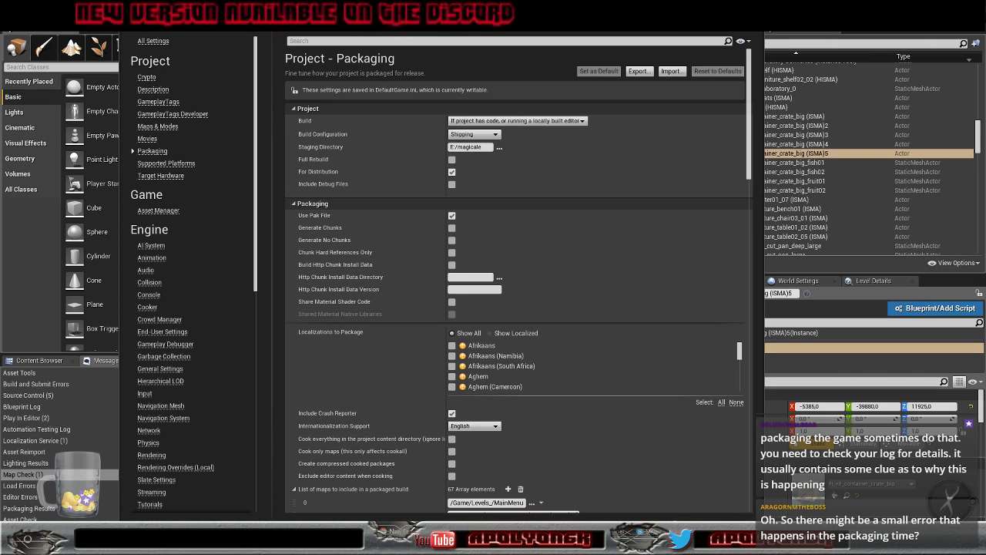
click(756, 22)
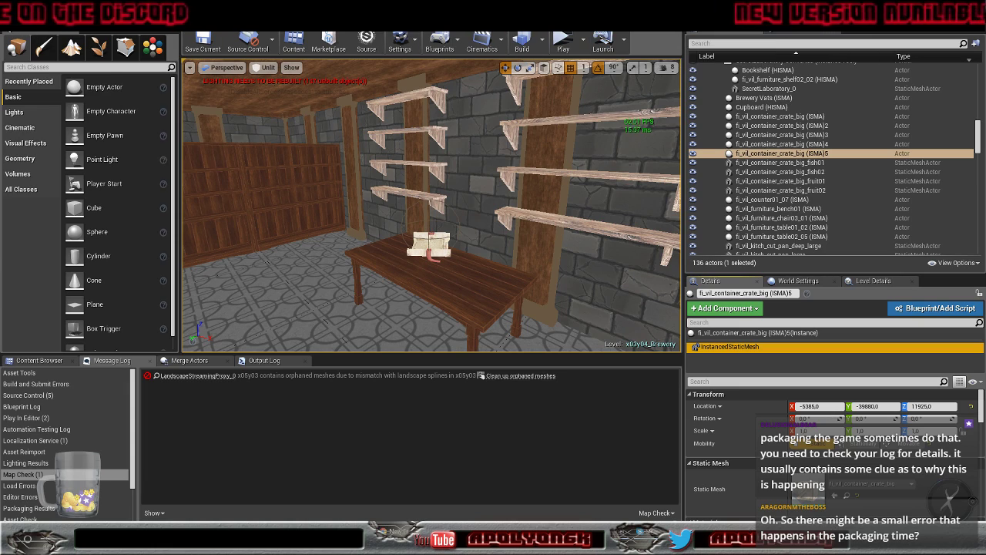
click(9, 16)
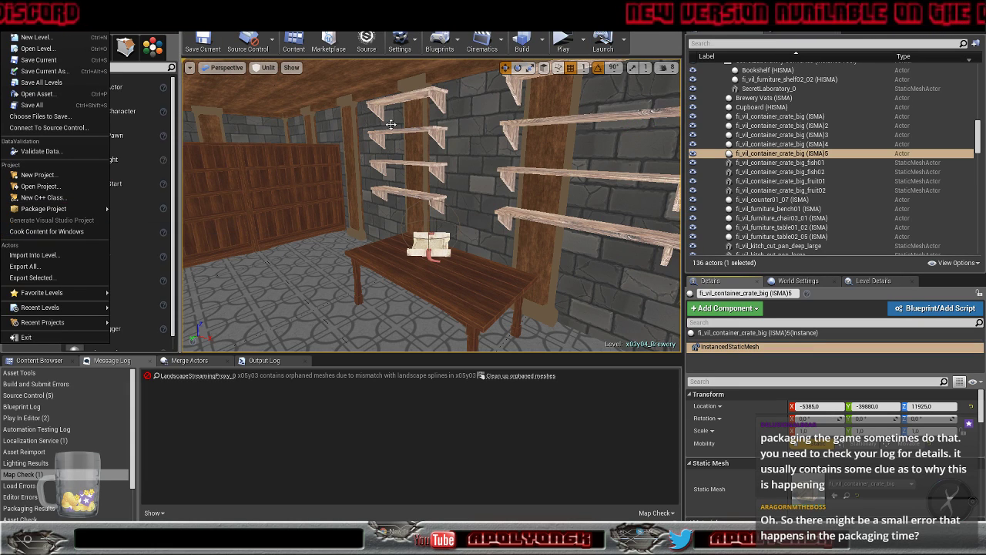
click(657, 39)
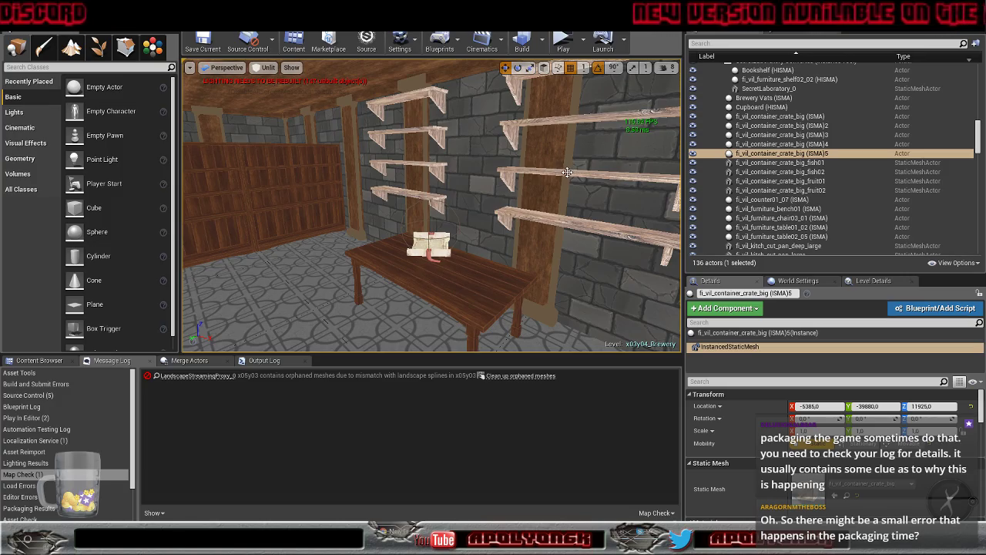
right_drag(560, 181, 189, 224)
key(w)
scroll(557, 176, up, 8)
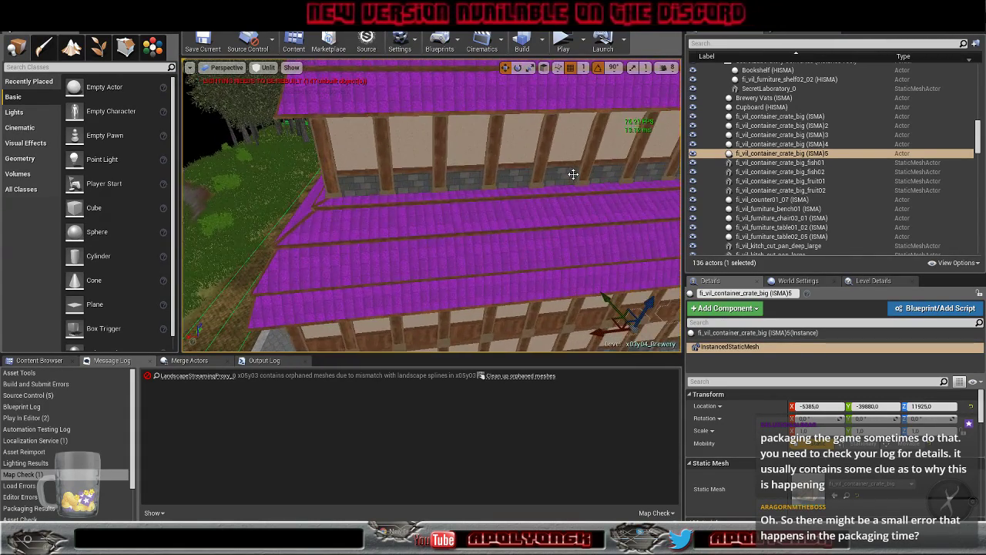
right_drag(555, 155, 574, 131)
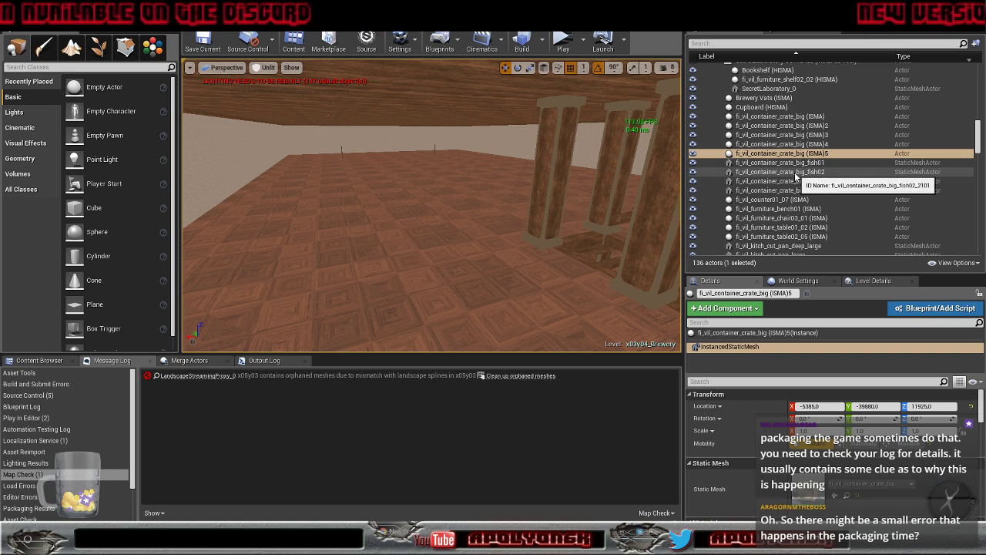
Inspect the fi_vil_container_crate_big fish01, fish02, fruit01 and fruit02 static mesh actors in the Brewery clutter folder
click(778, 164)
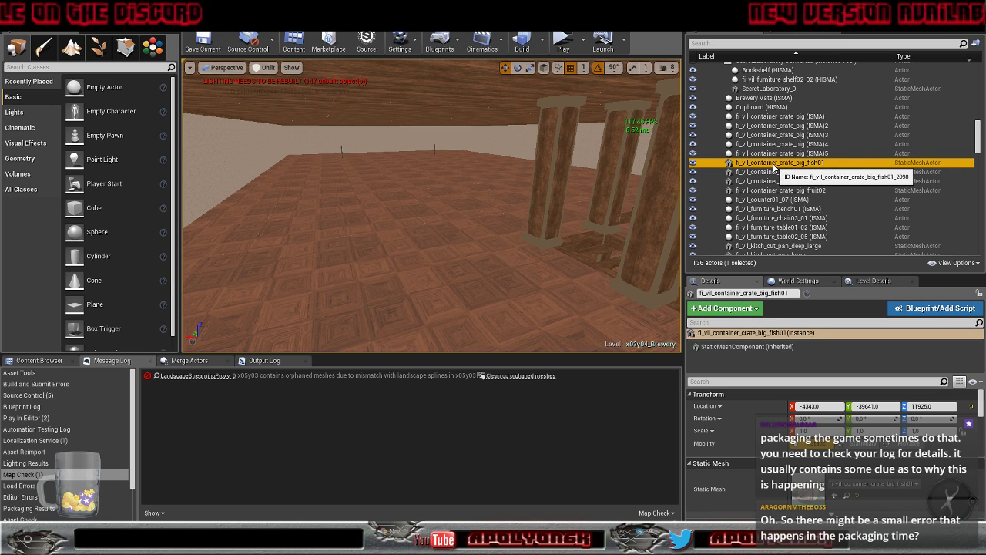
click(778, 174)
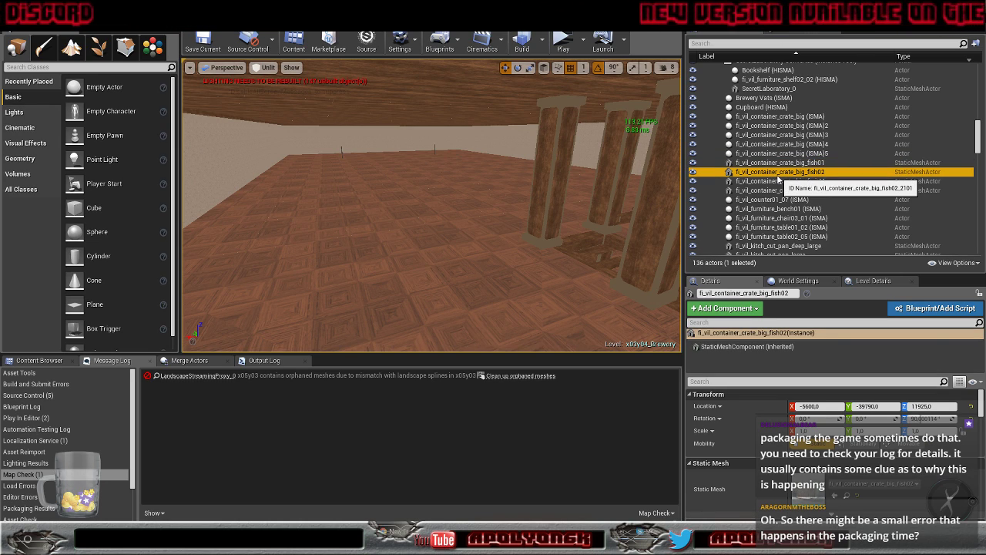
click(801, 181)
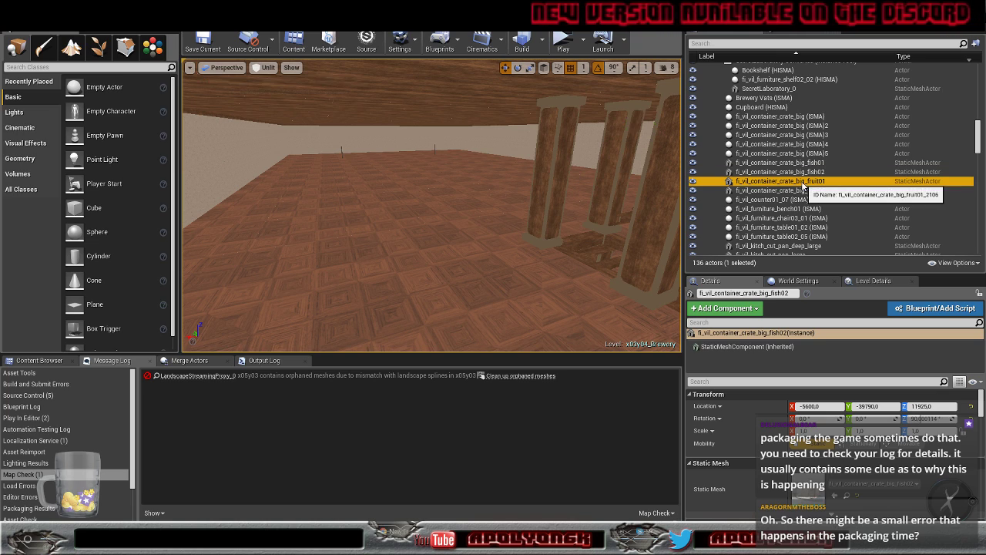
click(808, 191)
scroll(814, 183, down, 6)
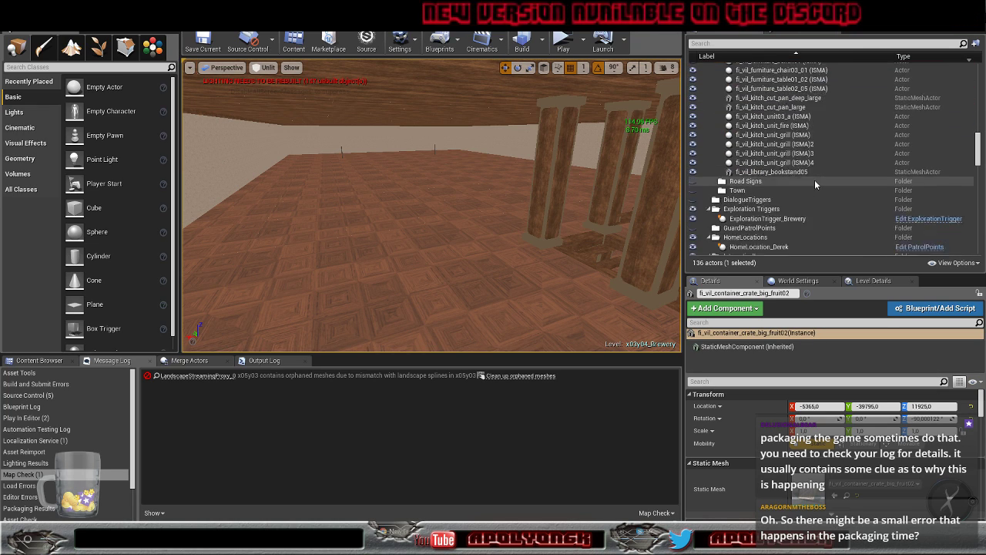
scroll(814, 179, up, 2)
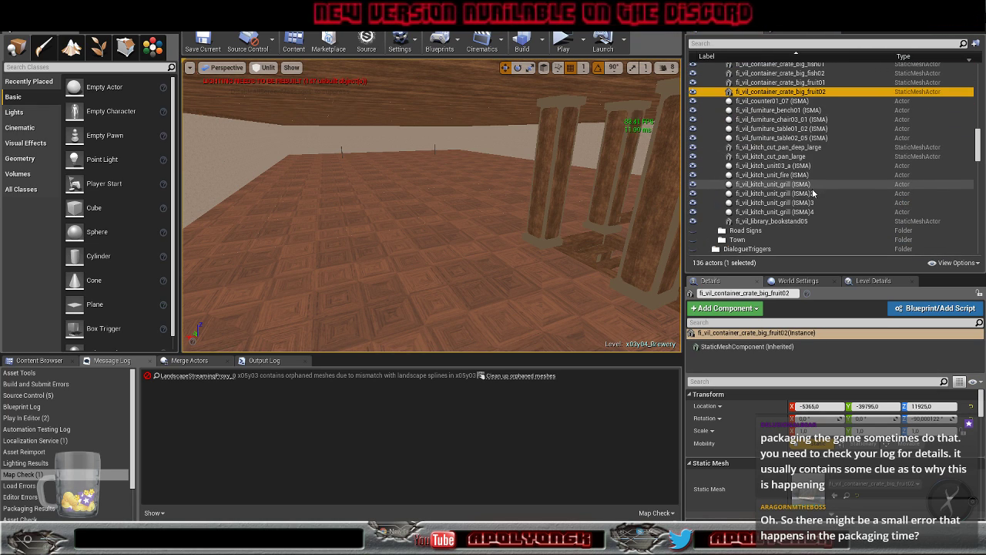
scroll(800, 215, up, 10)
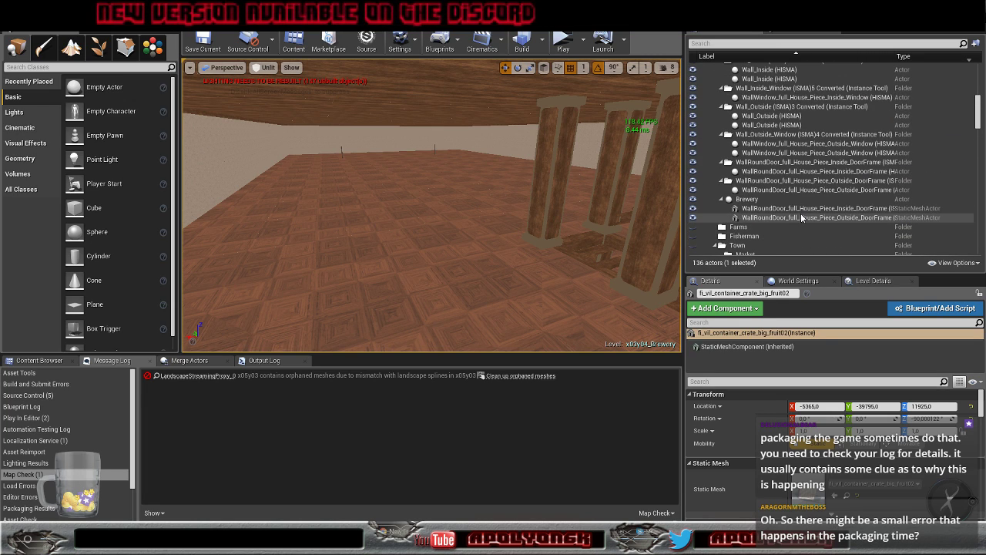
Focus the view on the Brewery's outside and then inside round door frame static mesh actors
click(790, 220)
double_click(790, 219)
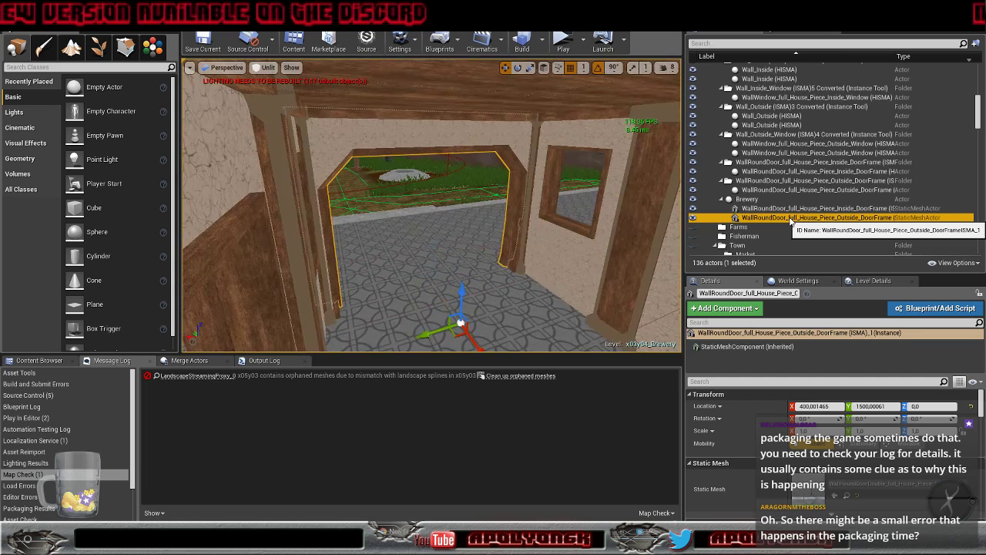
click(790, 213)
double_click(790, 213)
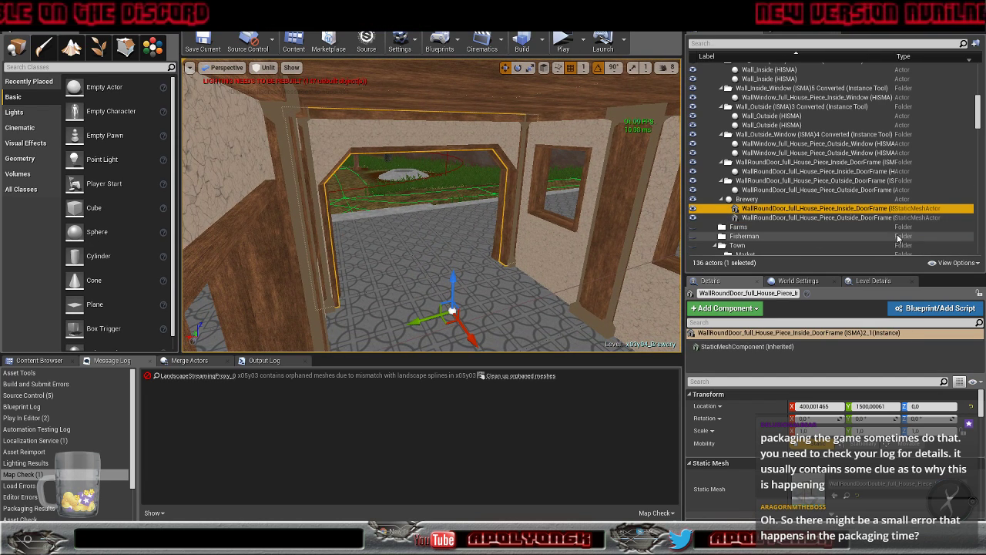
Look through the level's full actor list, from the Buildings and Clutter folders to the loose kitchen and wall actors, for remaining unconverted meshes
scroll(804, 242, up, 10)
scroll(803, 242, down, 5)
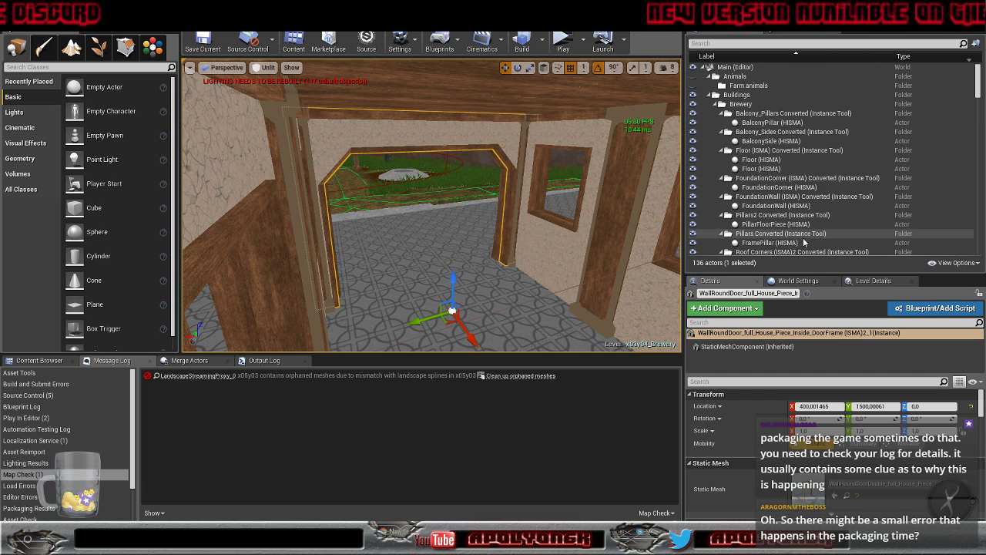
scroll(806, 210, down, 5)
scroll(807, 205, down, 5)
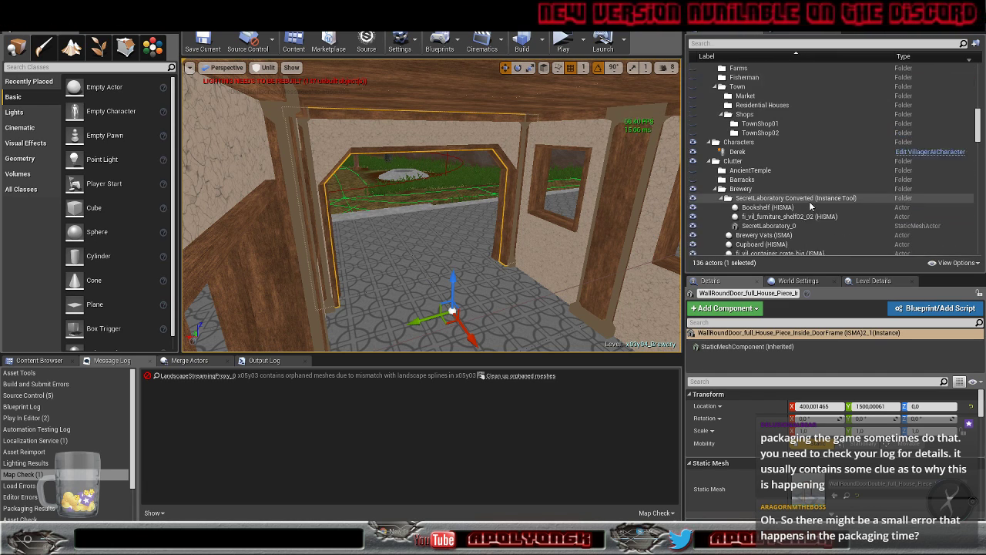
scroll(809, 203, down, 3)
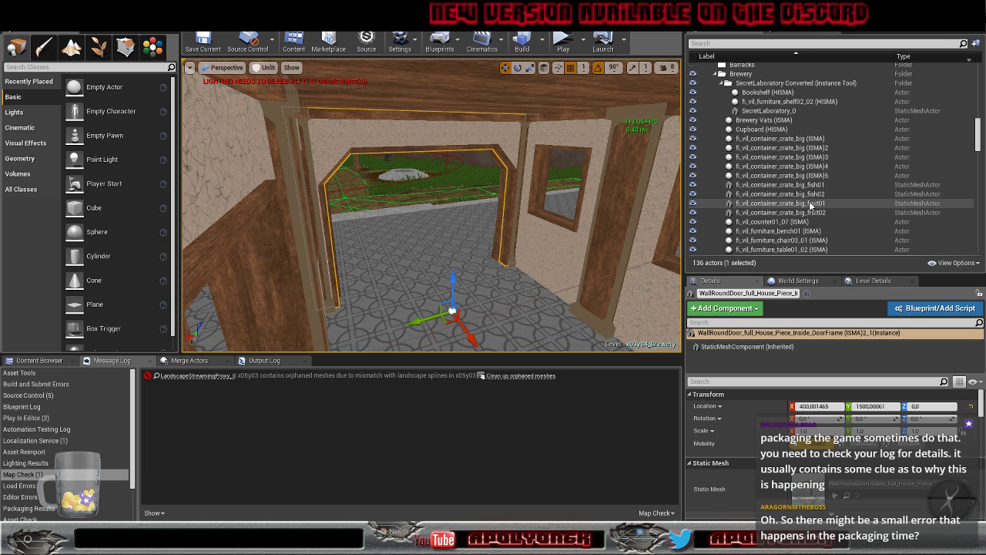
scroll(810, 205, down, 10)
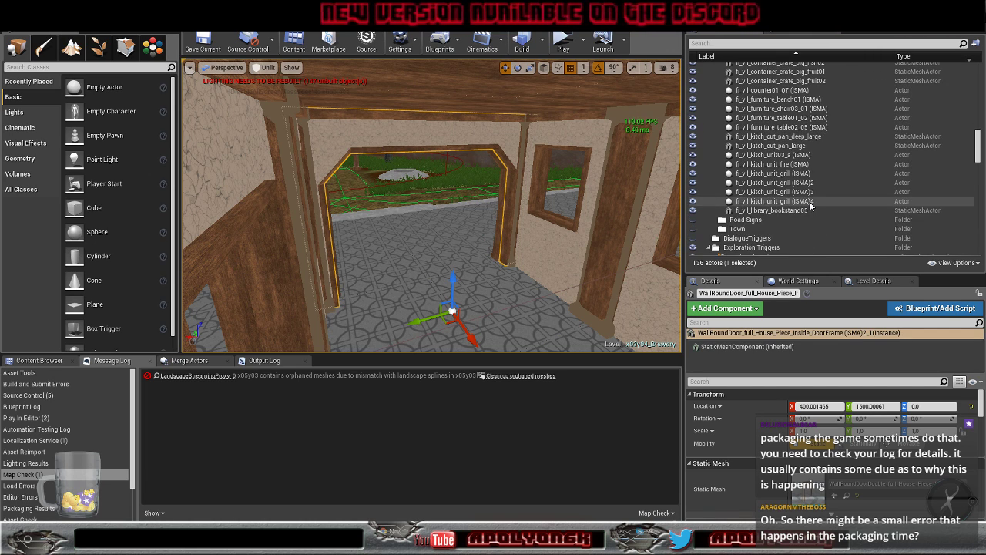
scroll(809, 203, down, 10)
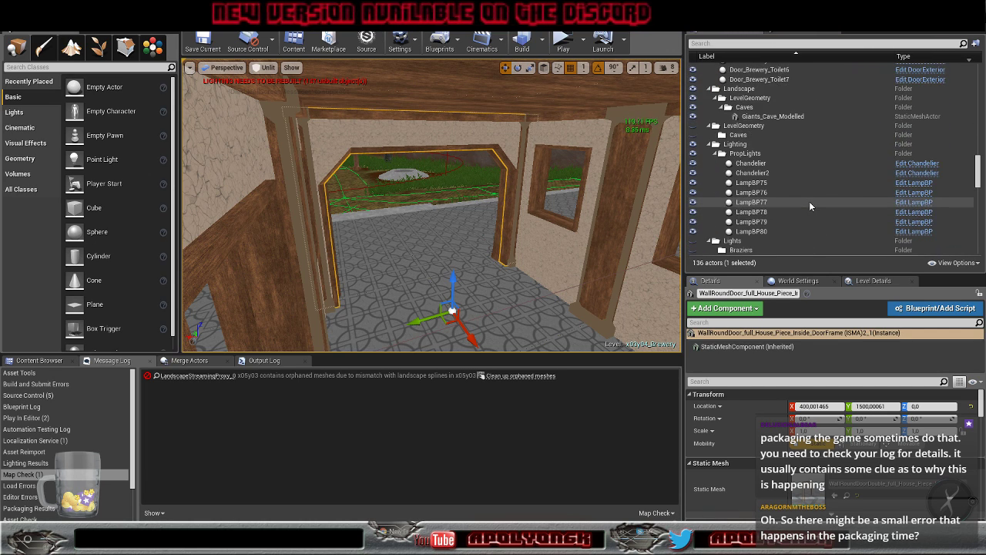
scroll(809, 204, down, 10)
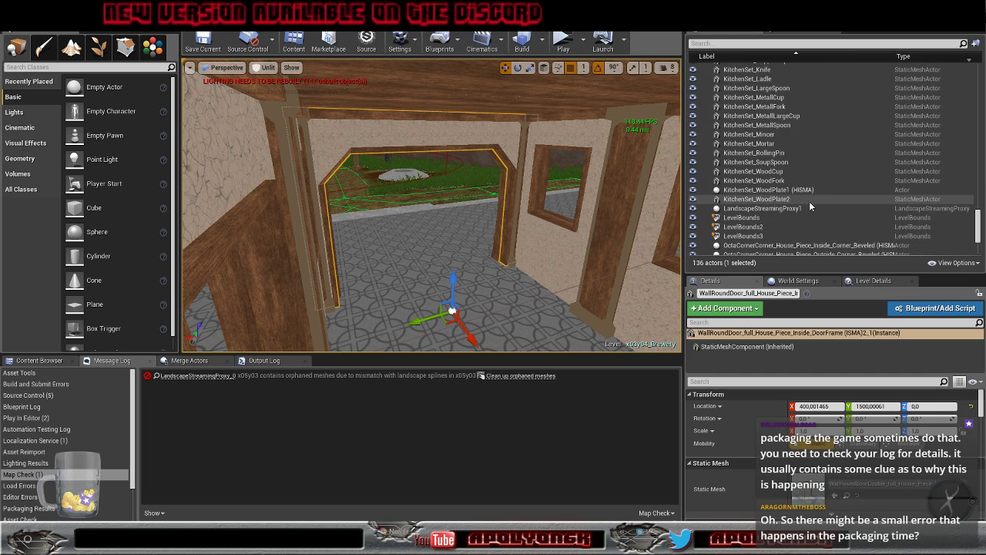
scroll(809, 201, down, 5)
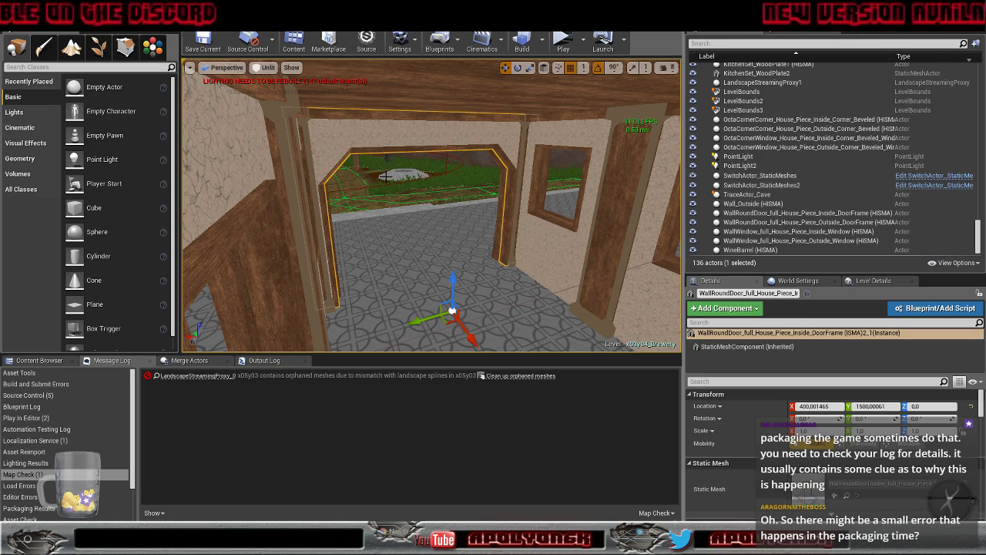
Check the brewery building from outside and save the current level
key(w)
right_drag(392, 206, 626, 276)
key(w)
key(w)
key(s)
key(w)
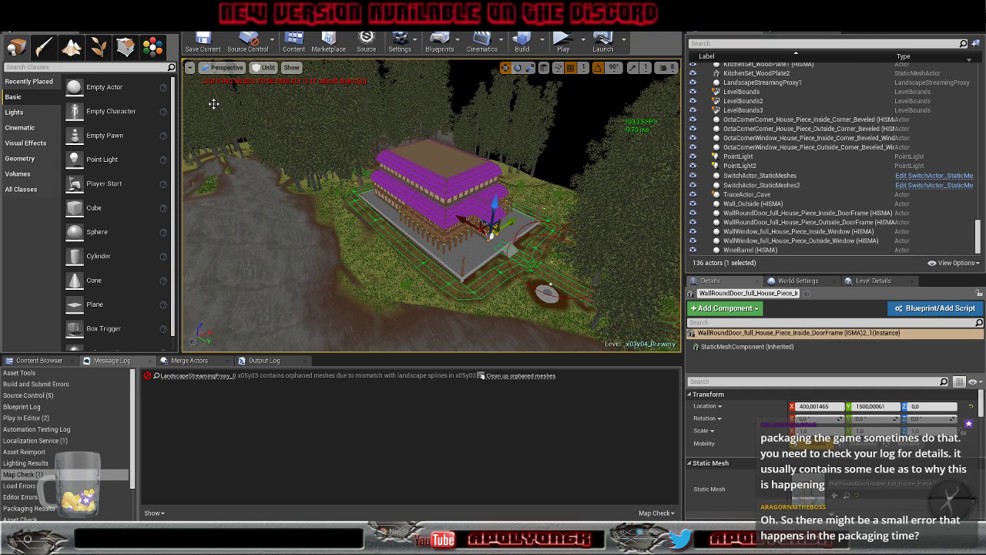
click(202, 40)
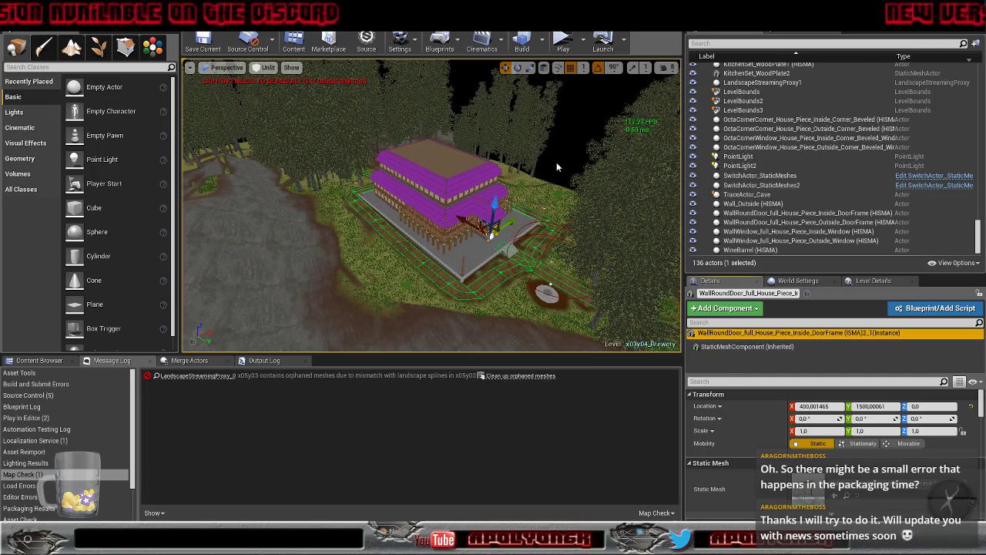
right_drag(556, 166, 518, 208)
key(s)
key(d)
key(a)
key(w)
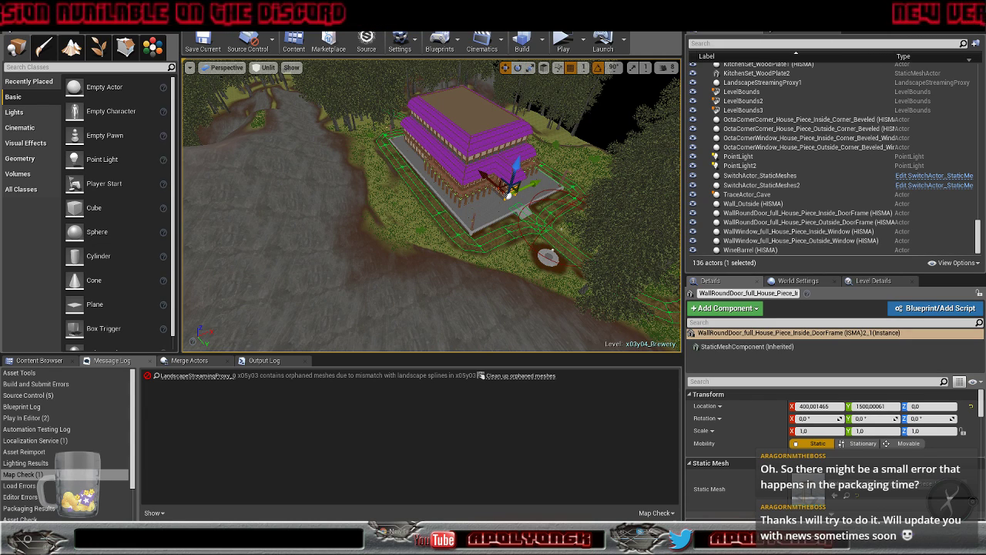
Switch to Discord and look through the Unreal Slackers server's channel list and its introductions channel
drag(985, 104, 767, 105)
click(863, 106)
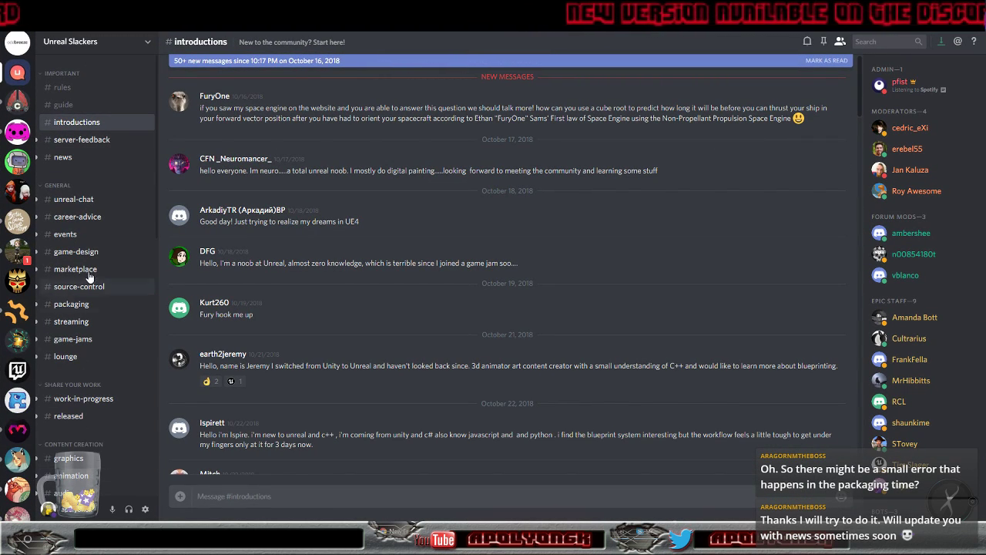
scroll(92, 238, down, 8)
scroll(92, 238, up, 8)
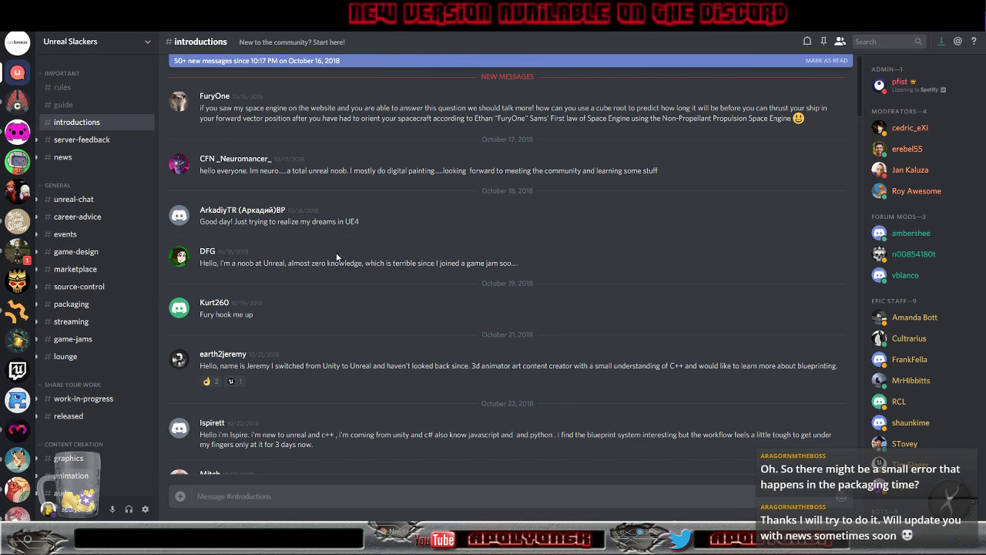
scroll(345, 282, down, 4)
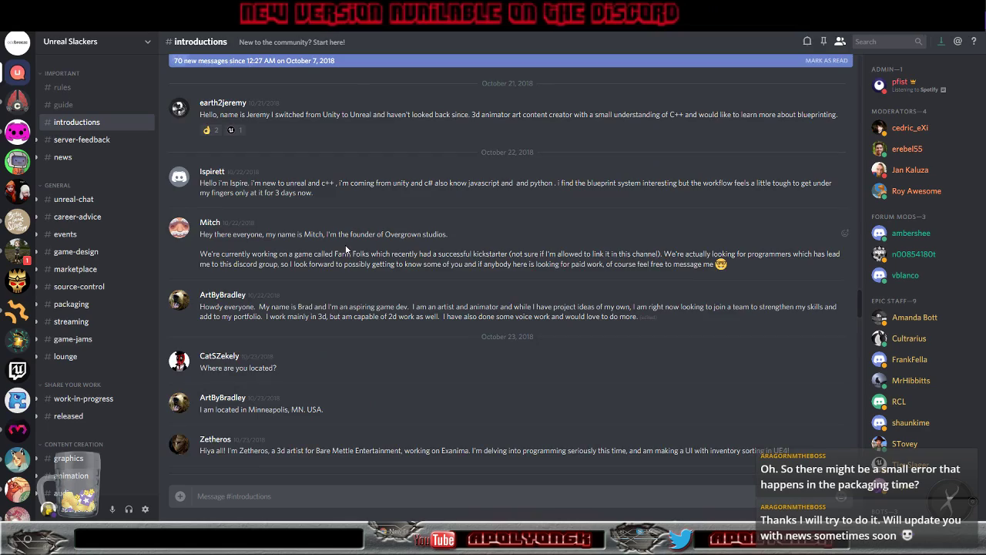
scroll(346, 250, down, 10)
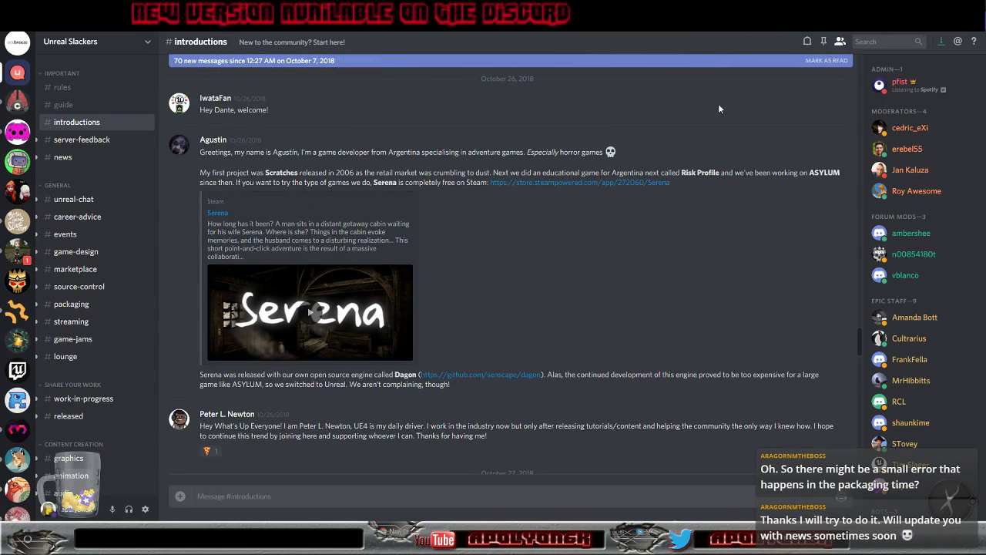
Return to Unreal Editor and look over the available play modes without launching one
key(alt+Tab)
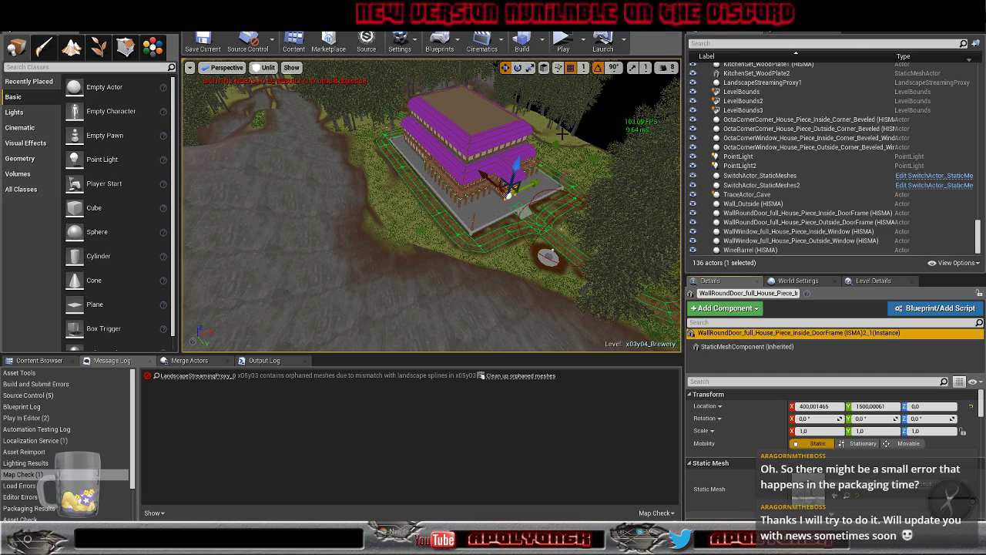
click(584, 48)
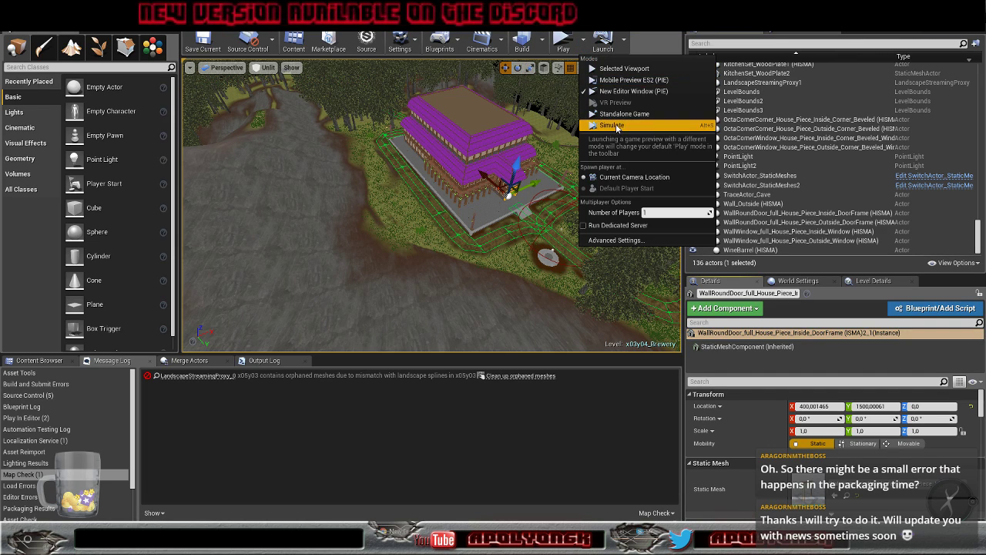
click(662, 34)
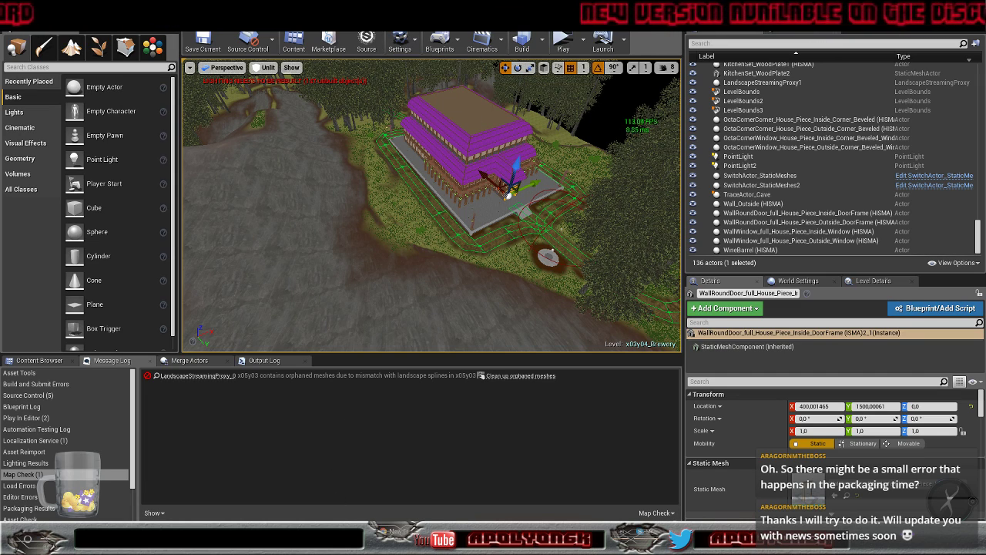
Bring up the project's Packaging settings again and examine the localization, map list, Blueprint nativization and prerequisites options
click(386, 539)
scroll(519, 383, down, 4)
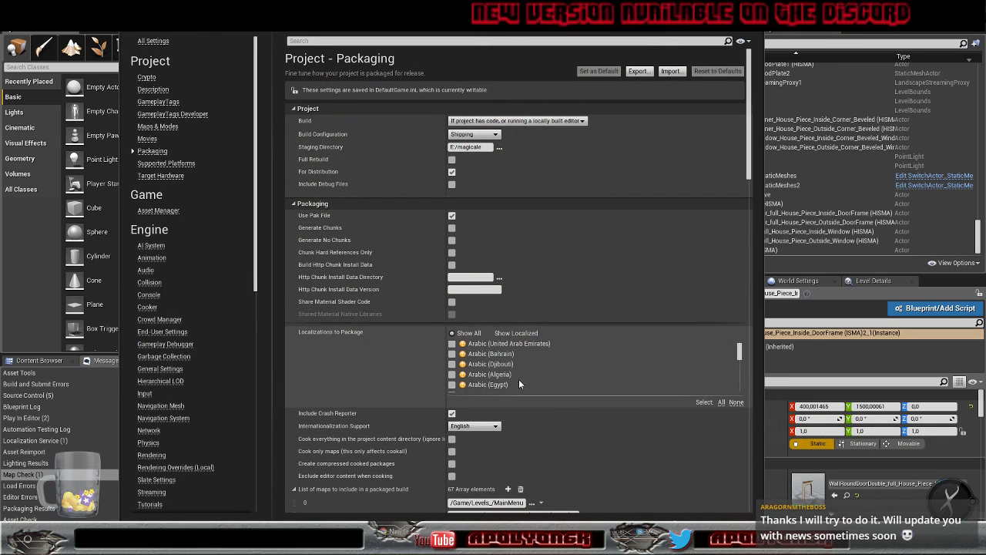
scroll(518, 382, down, 2)
scroll(669, 209, down, 8)
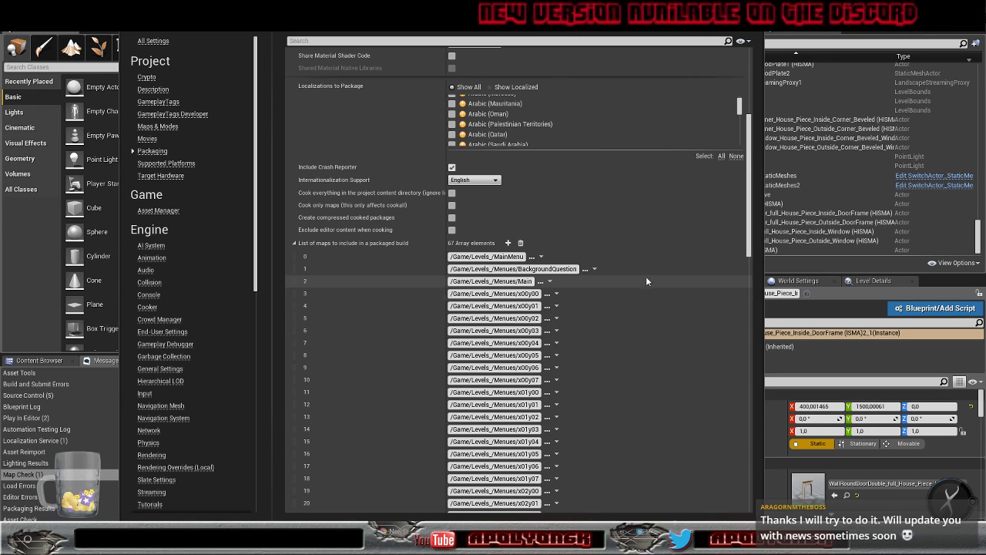
scroll(648, 252, down, 3)
scroll(647, 254, down, 6)
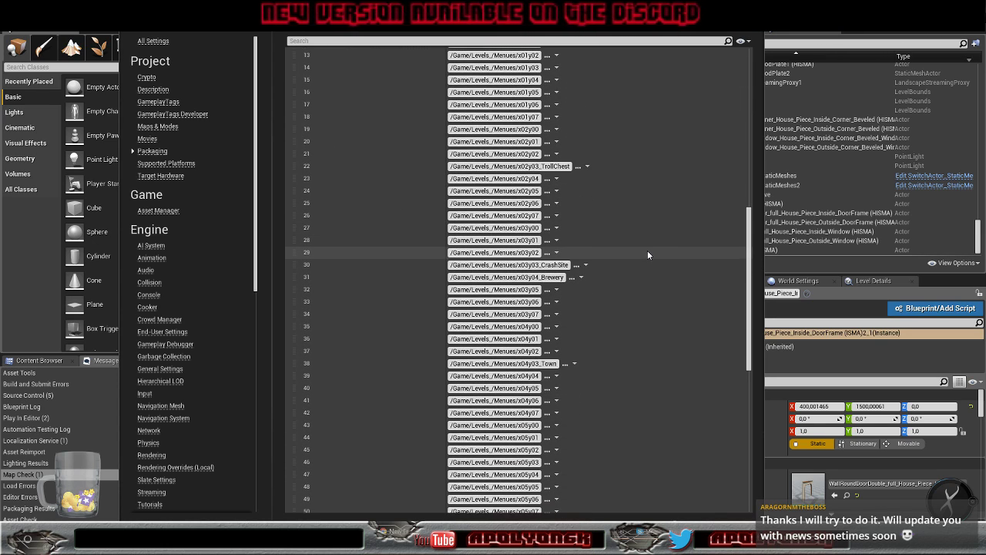
scroll(647, 254, down, 9)
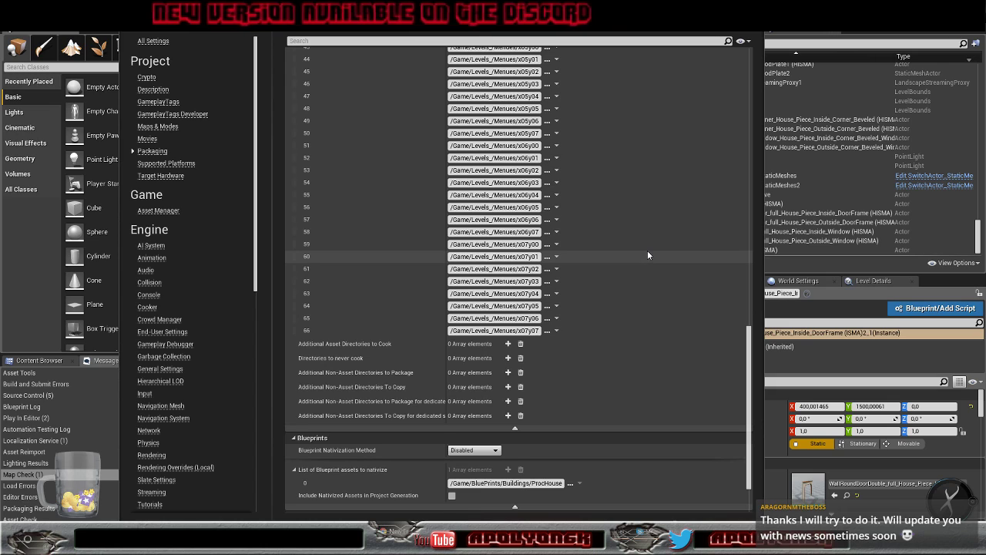
scroll(647, 252, down, 2)
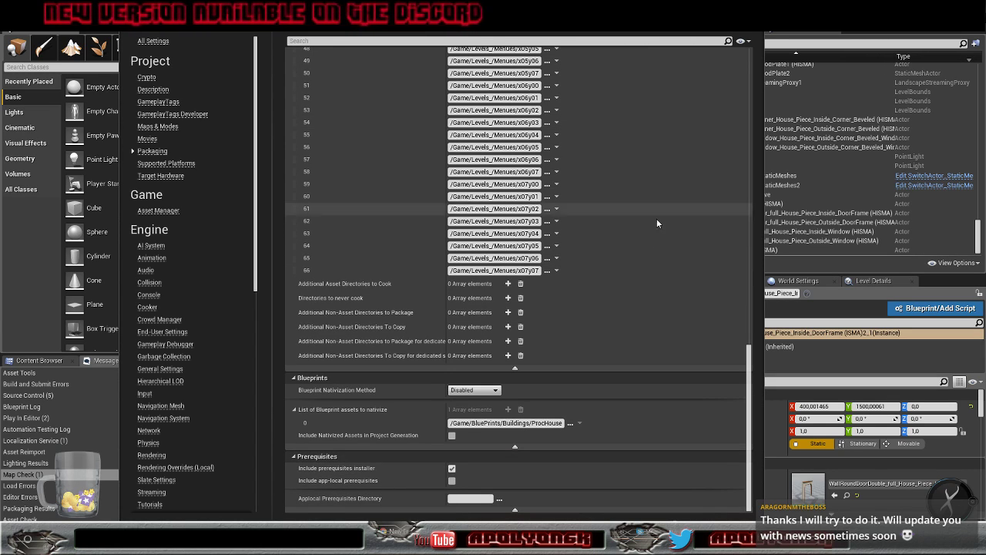
scroll(653, 239, up, 9)
scroll(653, 239, up, 13)
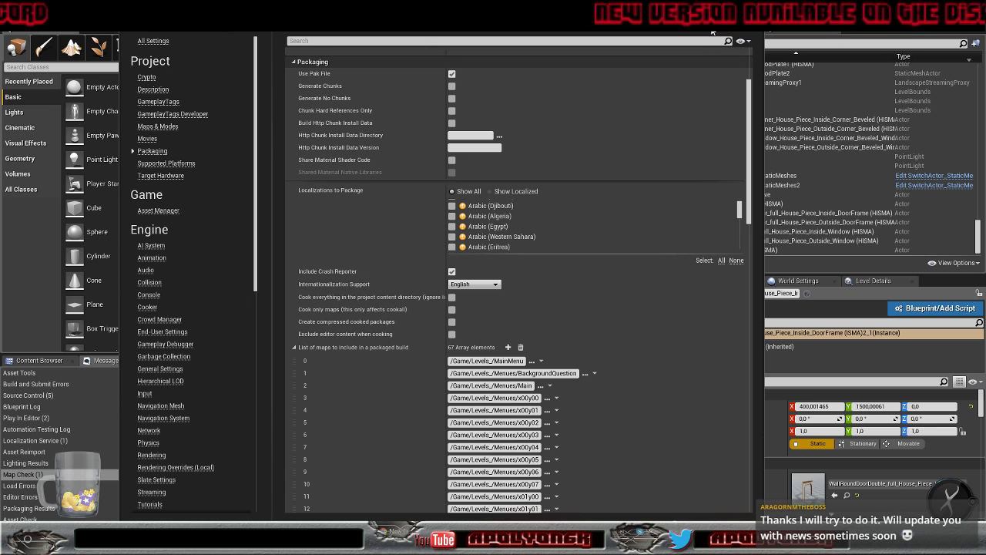
Save the current level and hide x03y04_Brewery in the level list
click(755, 16)
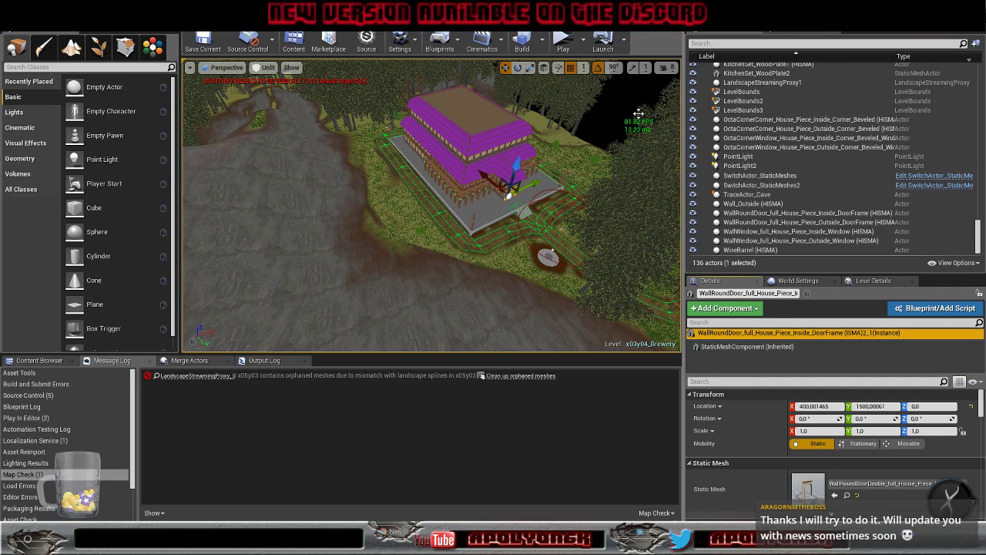
click(204, 40)
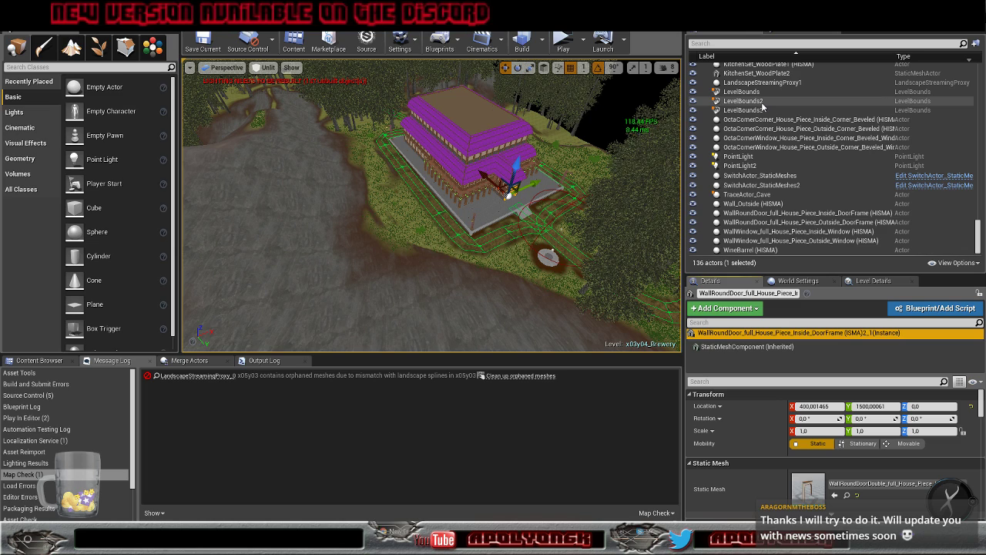
click(796, 29)
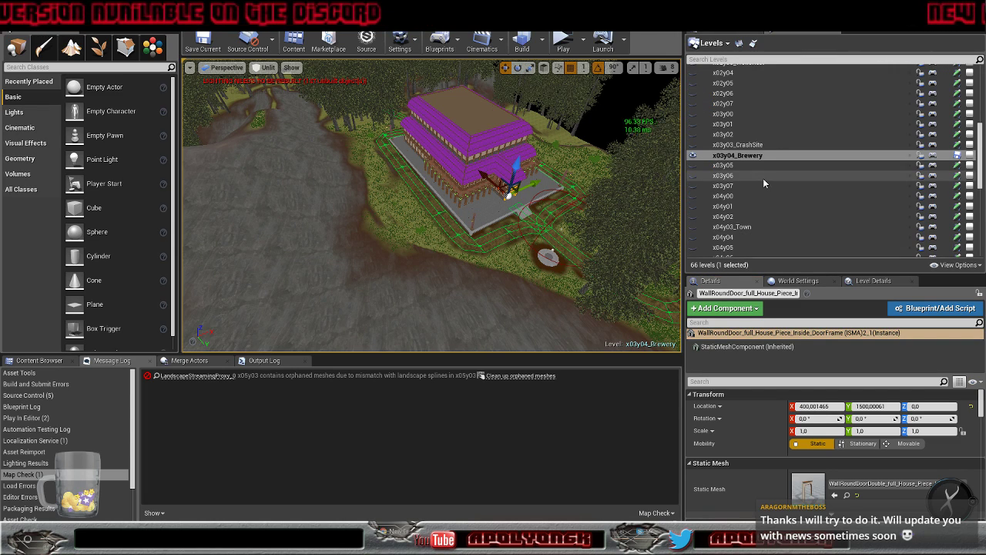
click(693, 155)
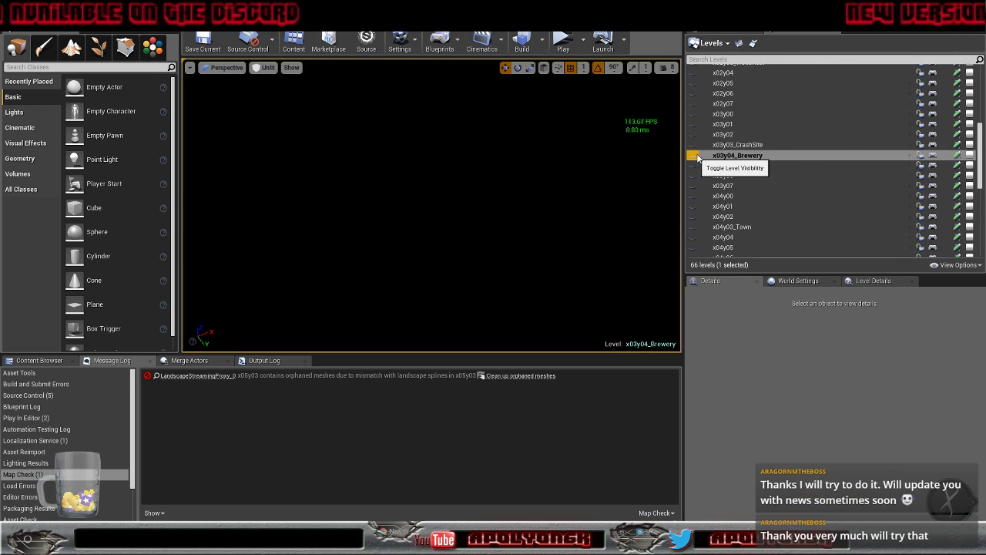
Make x03y03_CrashSite the current level and look over its terrain from several directions
double_click(751, 145)
right_drag(416, 195, 158, 226)
key(w)
key(s)
key(d)
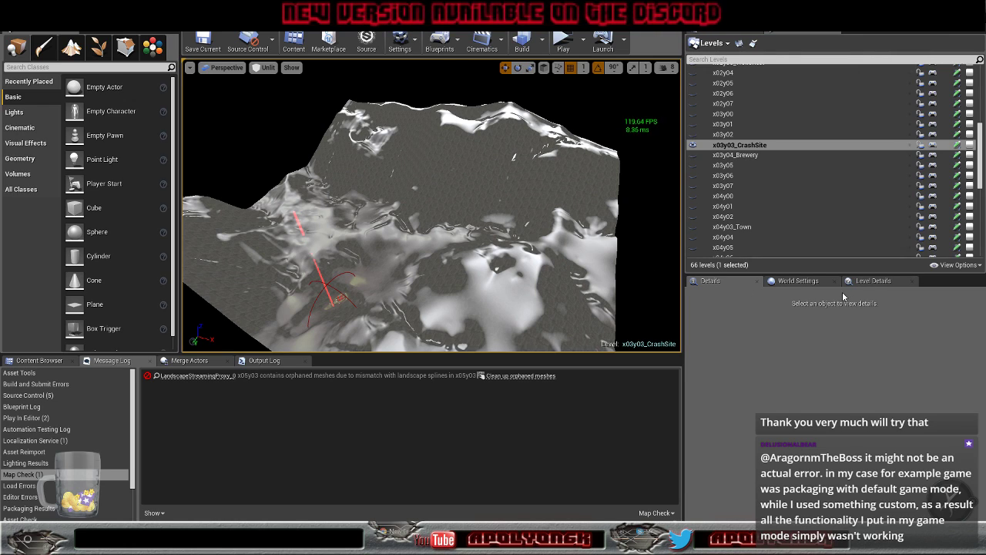
Examine the Game Mode section in World Settings alongside the project's default game mode and default maps in Maps & Modes
click(817, 281)
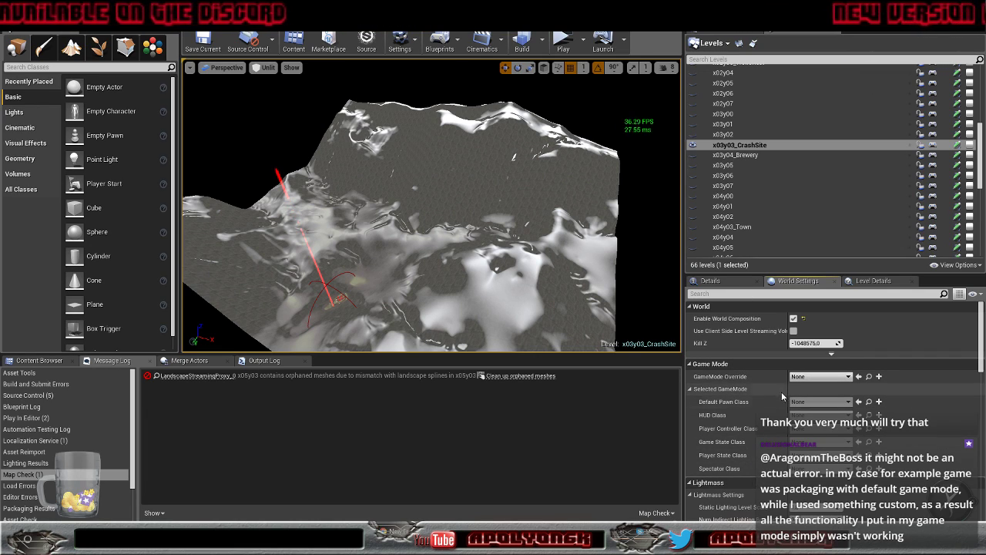
click(400, 42)
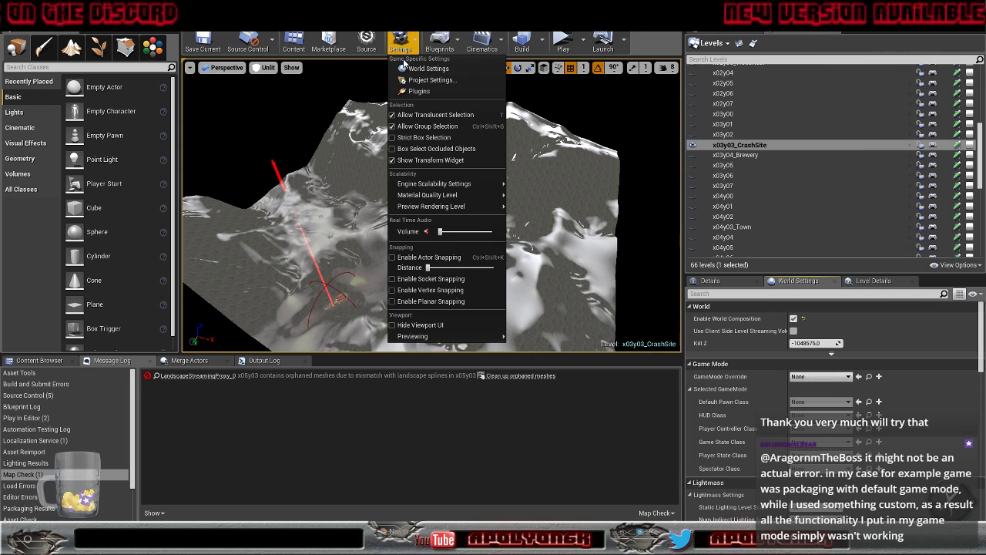
click(419, 80)
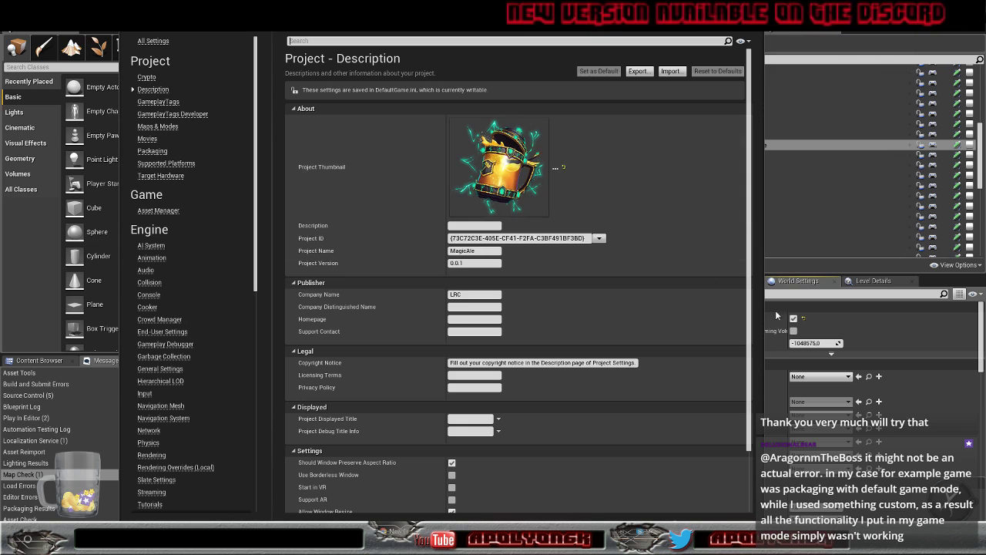
click(836, 343)
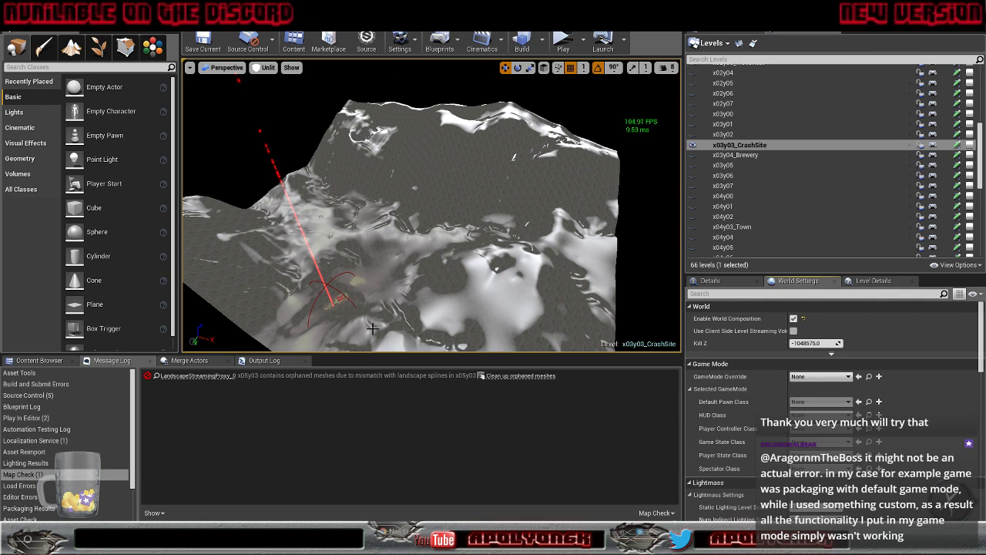
click(258, 533)
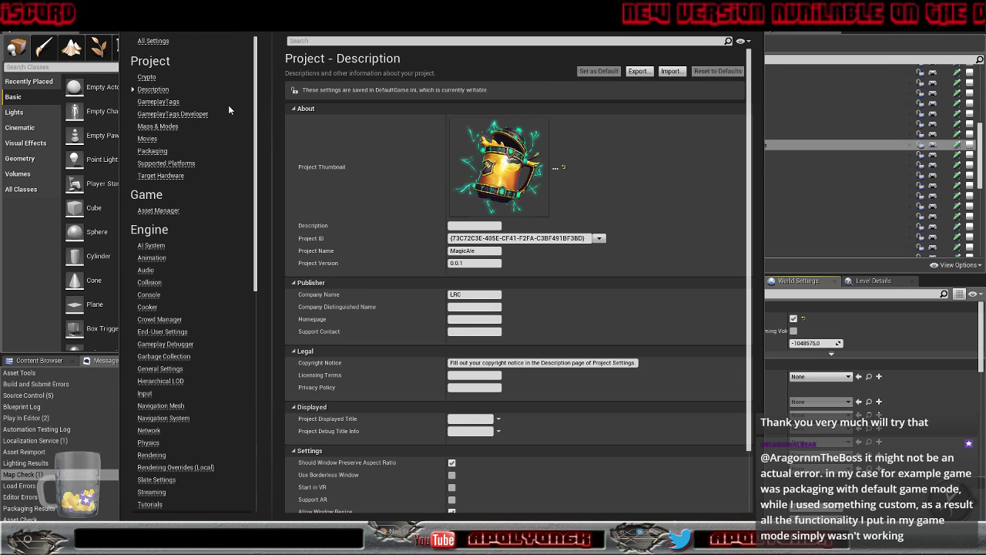
click(158, 126)
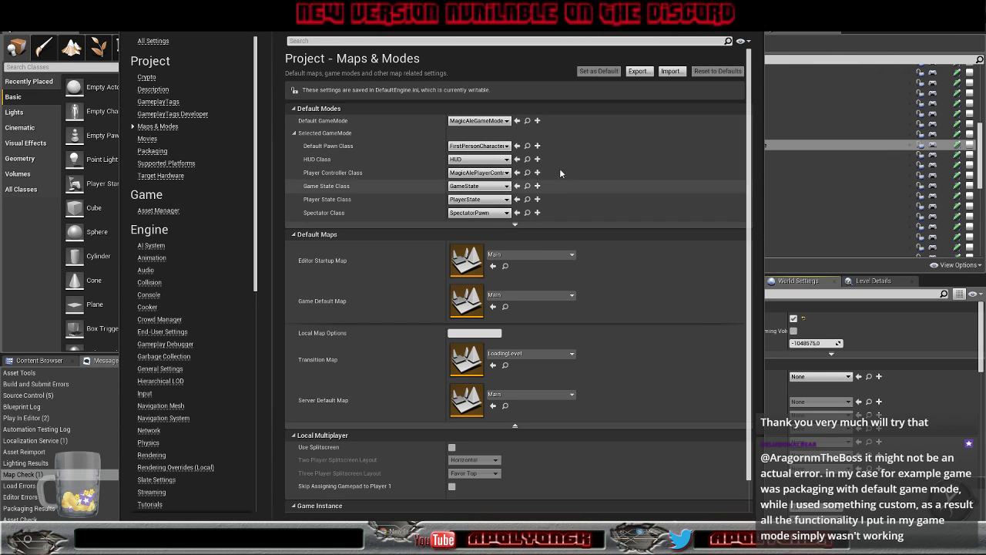
drag(600, 21, 501, 22)
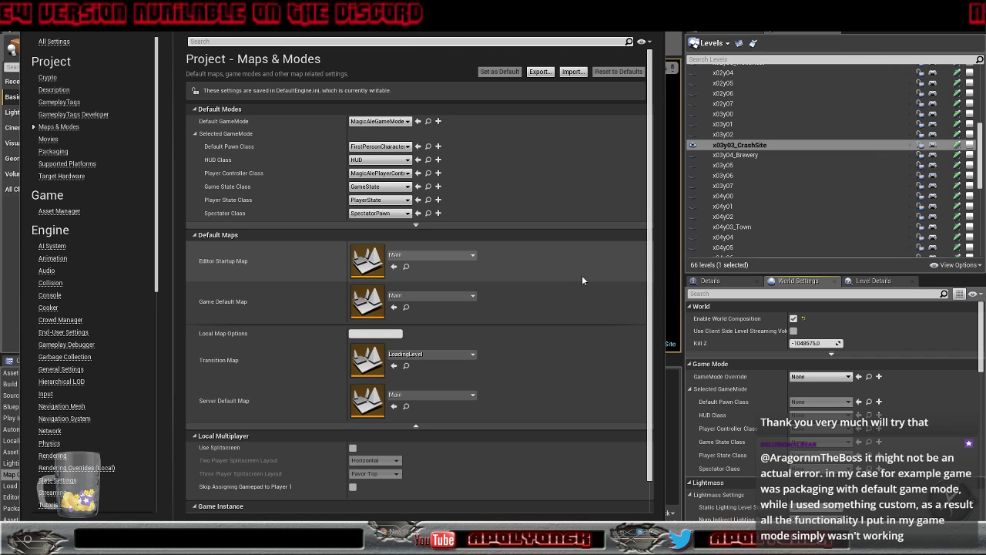
click(571, 42)
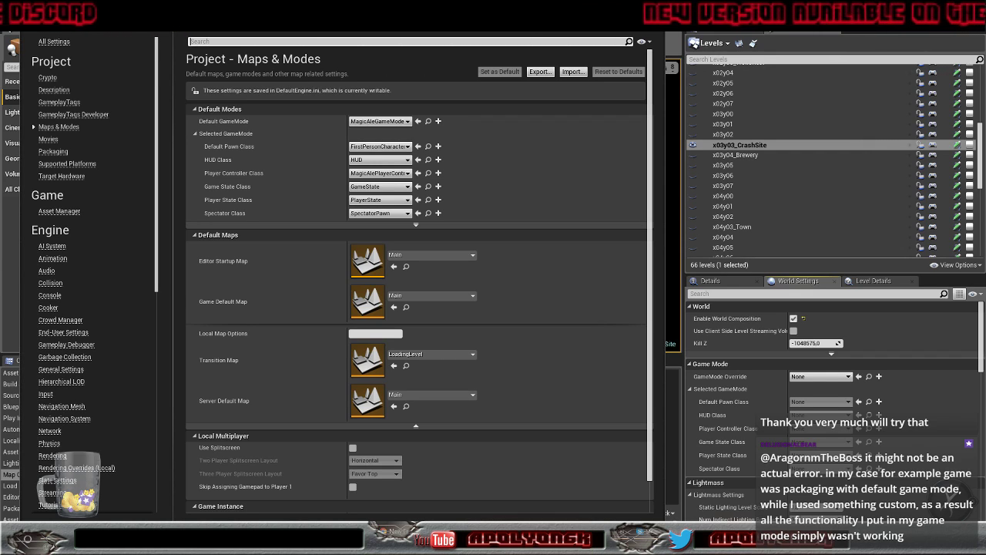
click(655, 31)
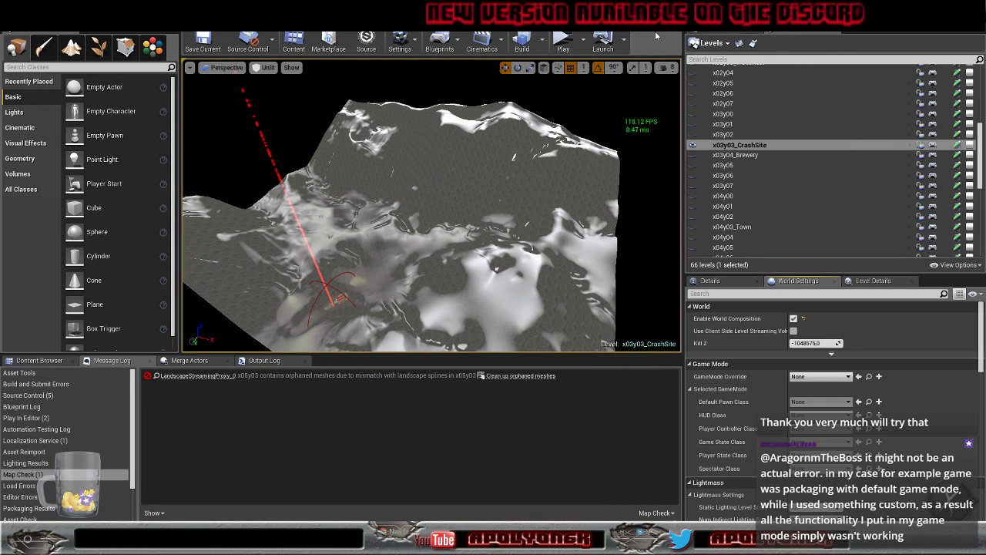
Hide x03y03_CrashSite, and show x03y02 to check its terrain before hiding it too
right_drag(432, 206, 262, 191)
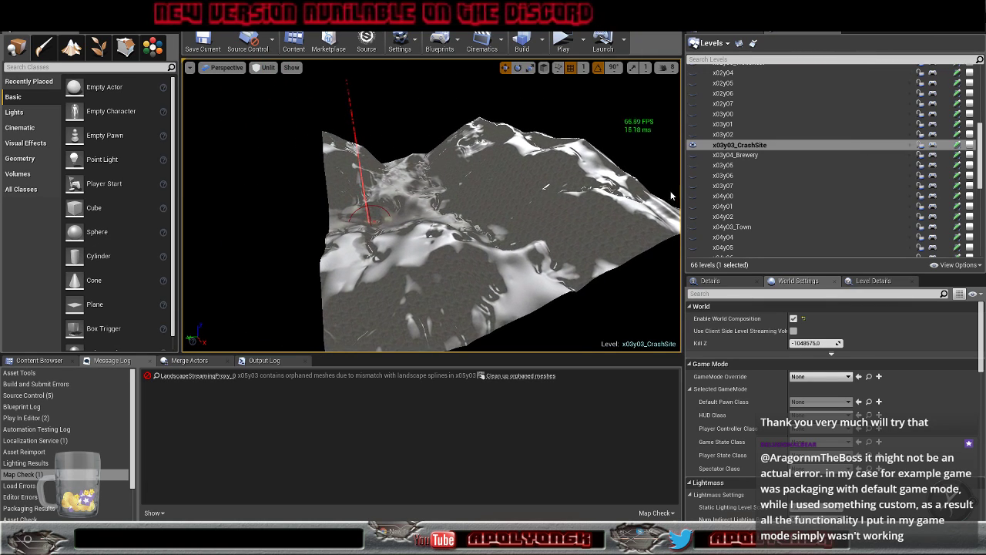
click(693, 146)
double_click(741, 135)
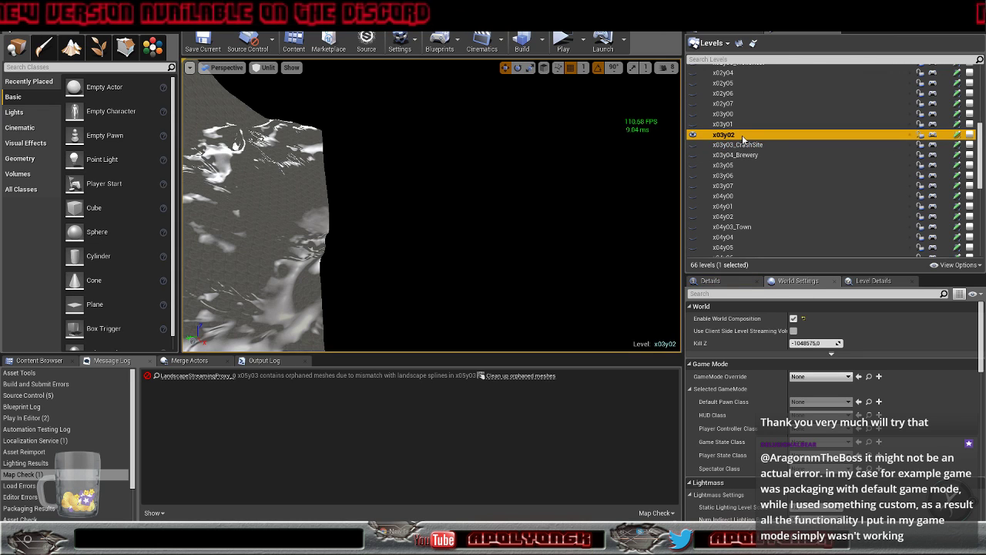
right_drag(555, 193, 527, 210)
click(692, 135)
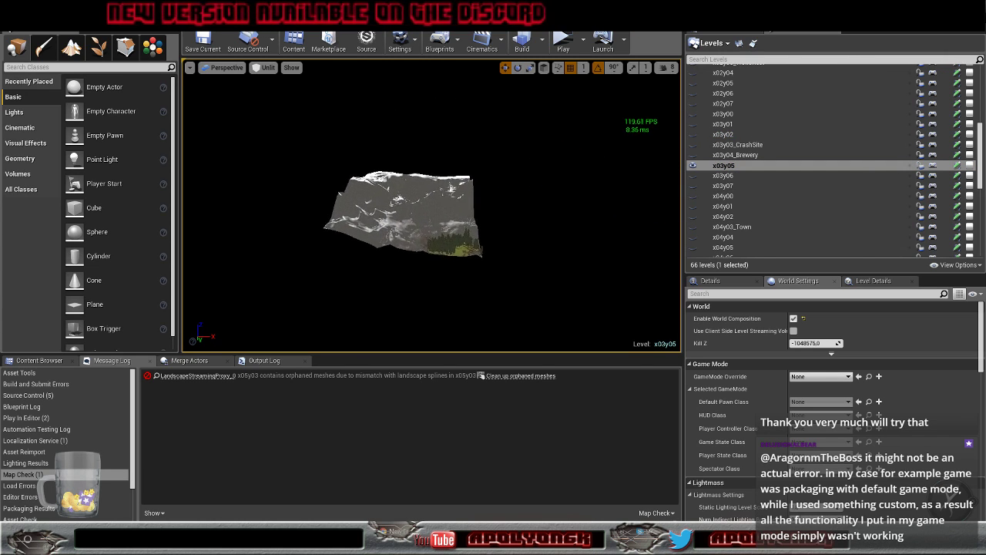
Inspect the terrain of x03y05 beside x03y06, and hide both levels
right_drag(431, 205, 576, 201)
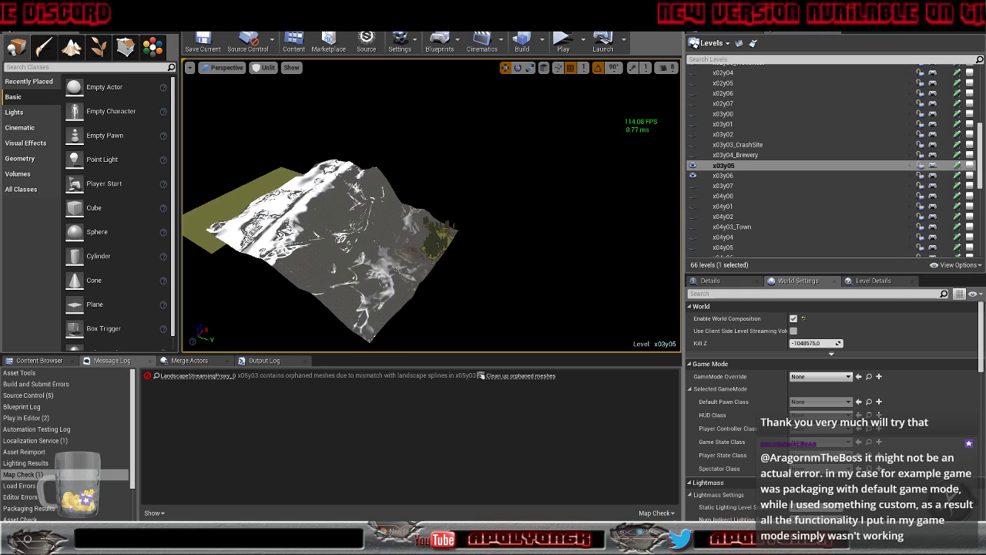
right_drag(576, 200, 573, 200)
click(693, 176)
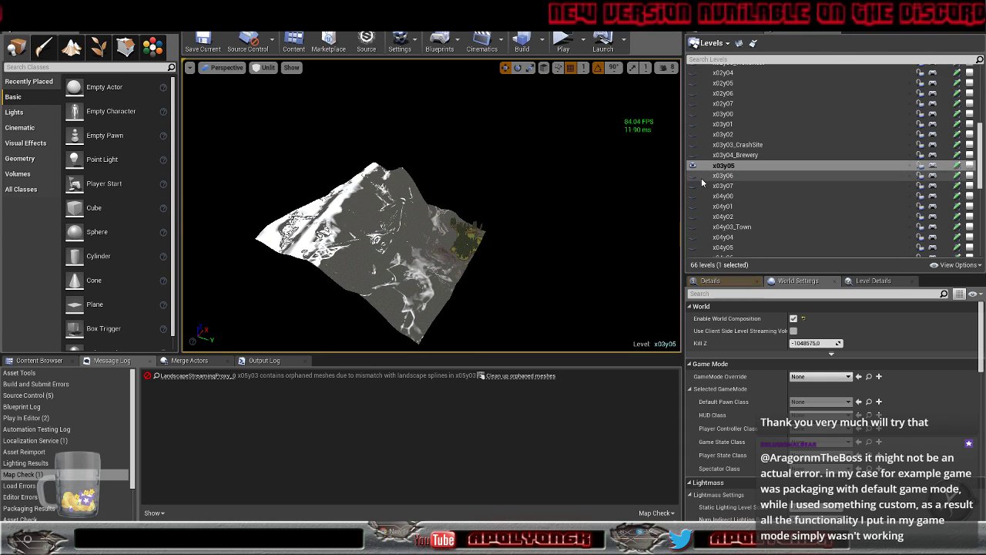
click(694, 166)
scroll(765, 185, up, 5)
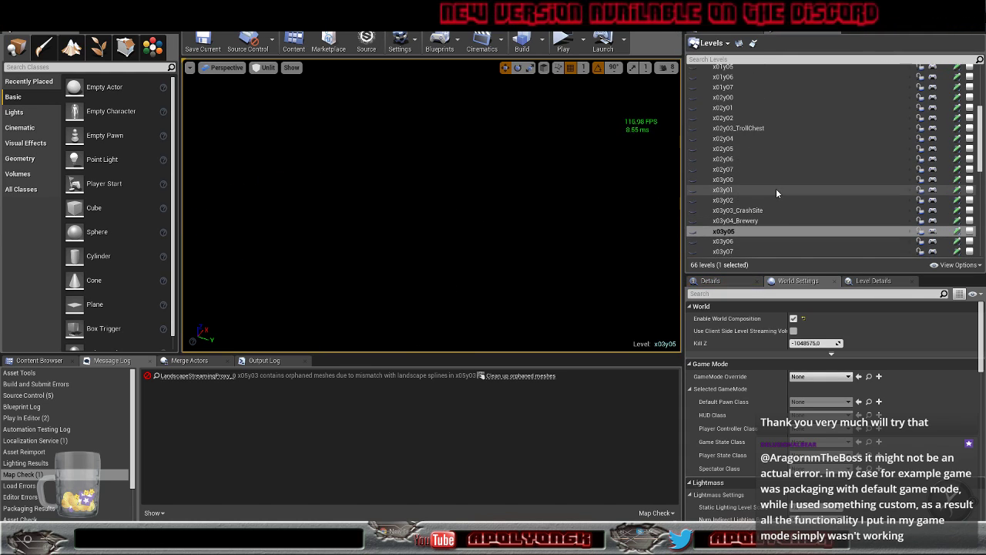